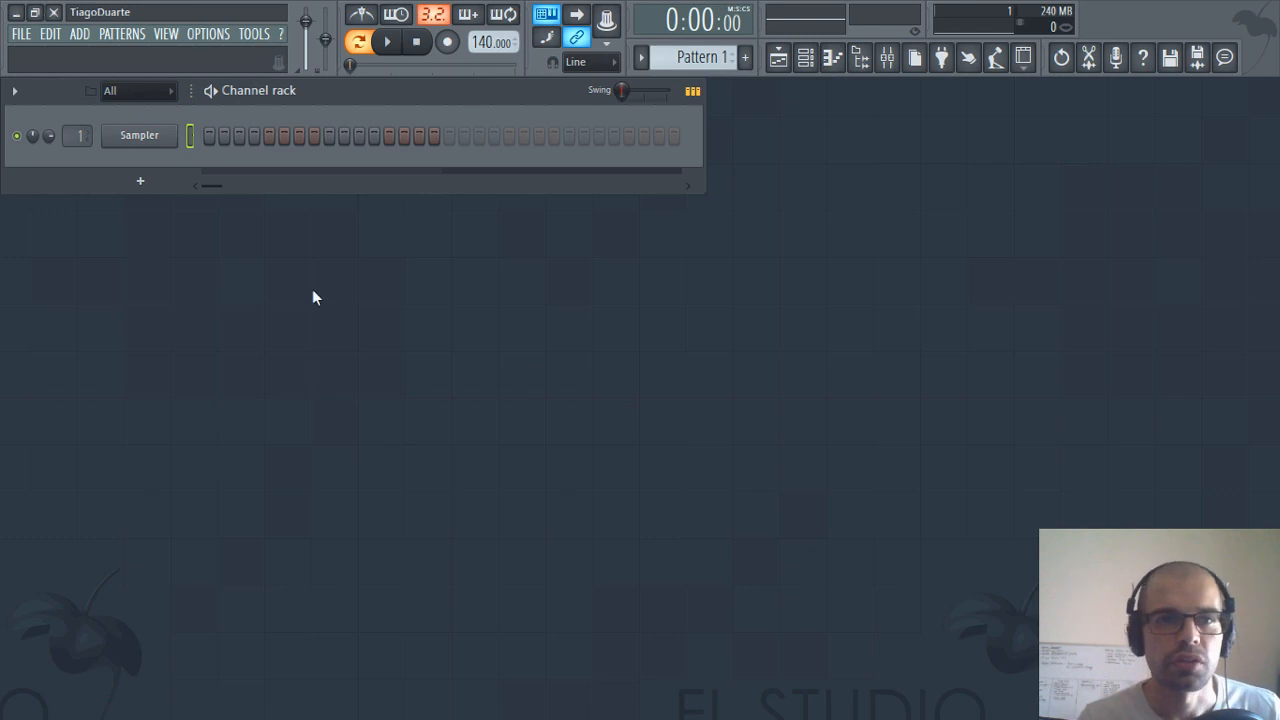
Add an FPC drum instrument to the channel rack and reposition its plugin window
click(157, 181)
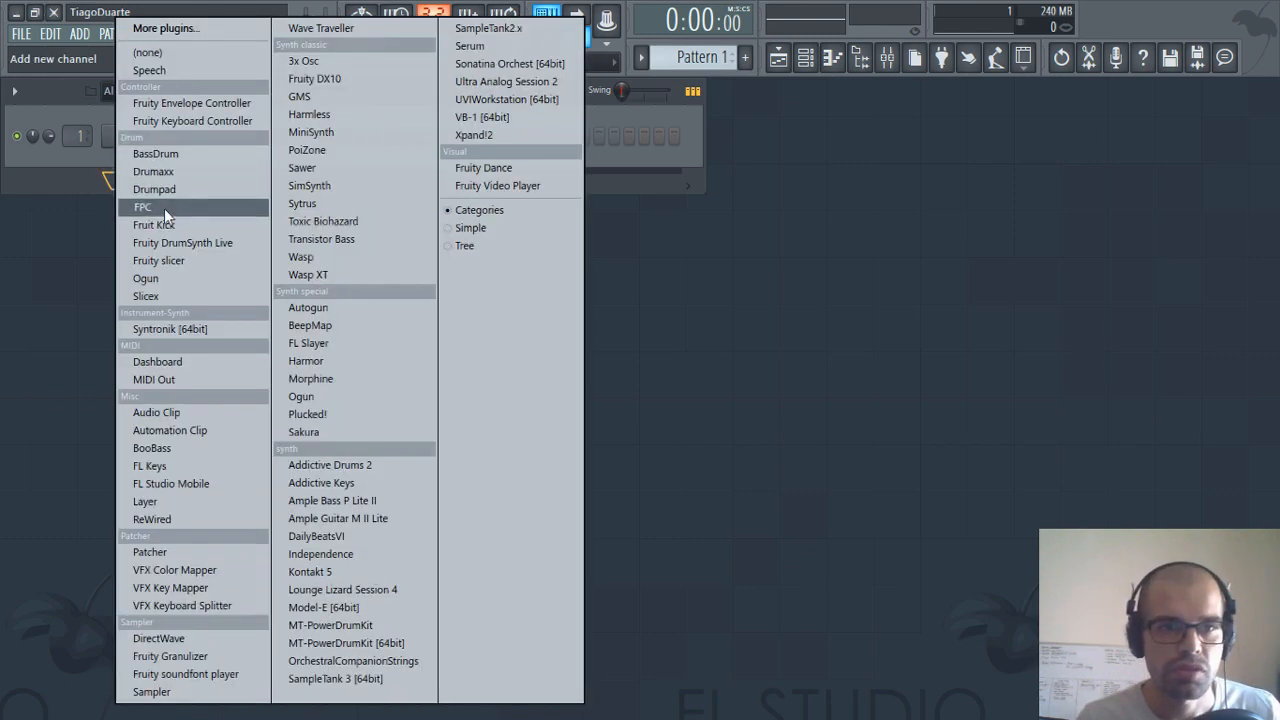
click(164, 208)
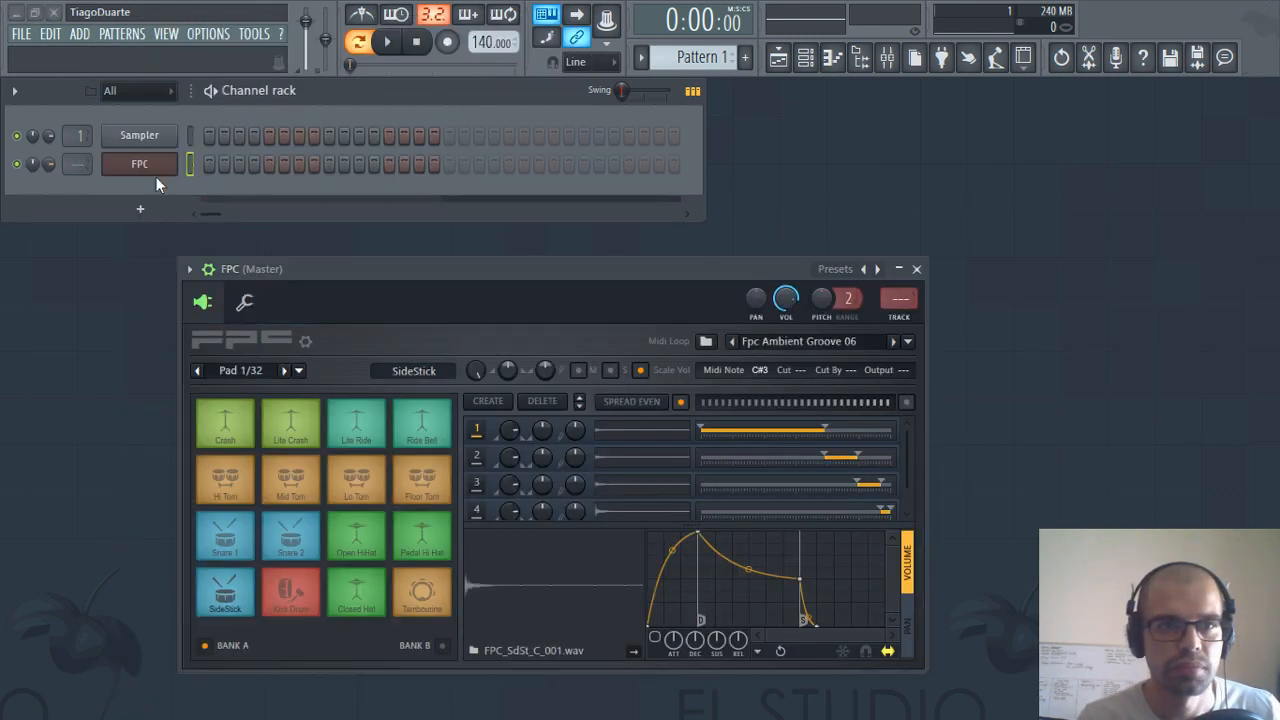
drag(395, 272, 438, 190)
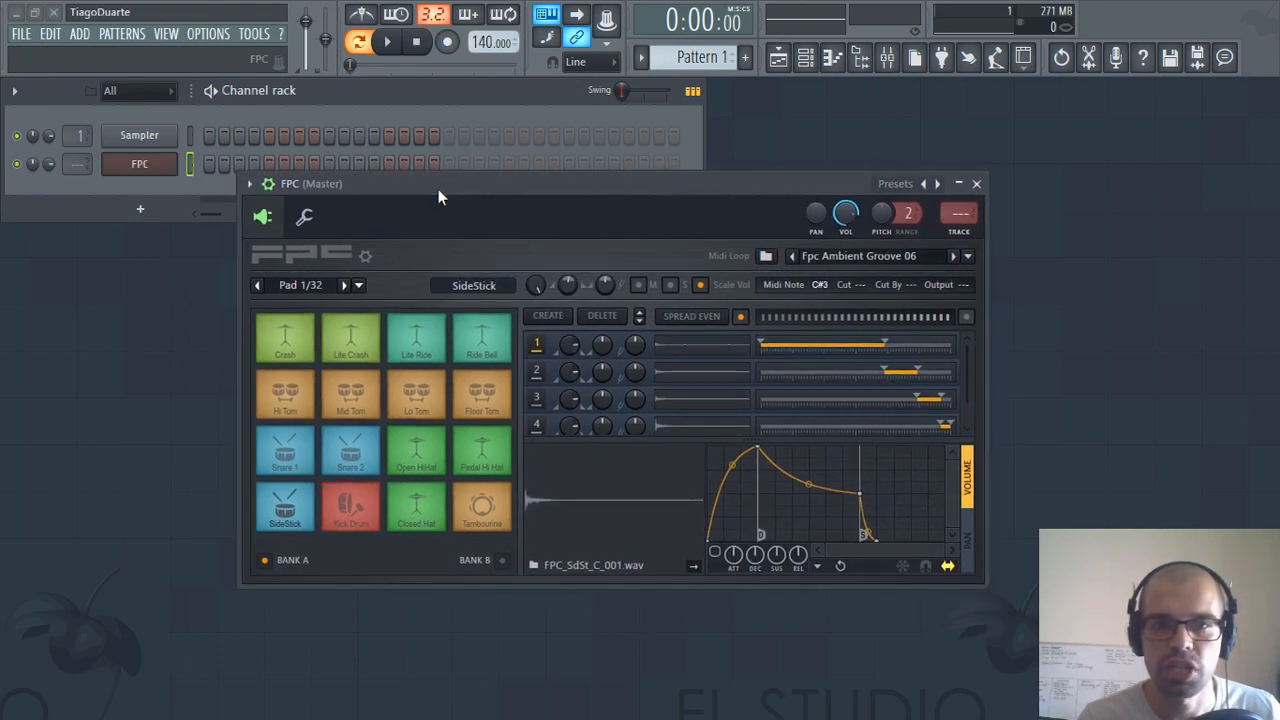
Hide the pan, volume and pitch controls above FPC and enlarge its window to fill most of the workspace
click(279, 186)
drag(523, 186, 415, 157)
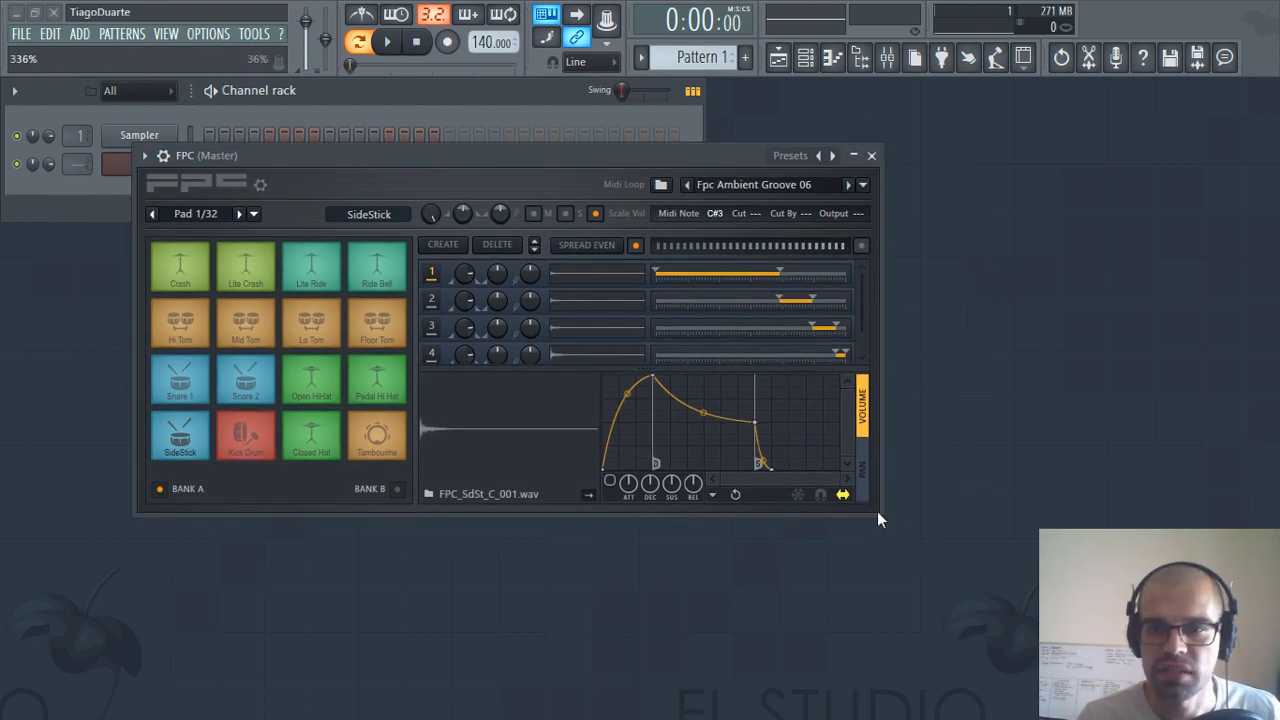
drag(879, 515, 1240, 675)
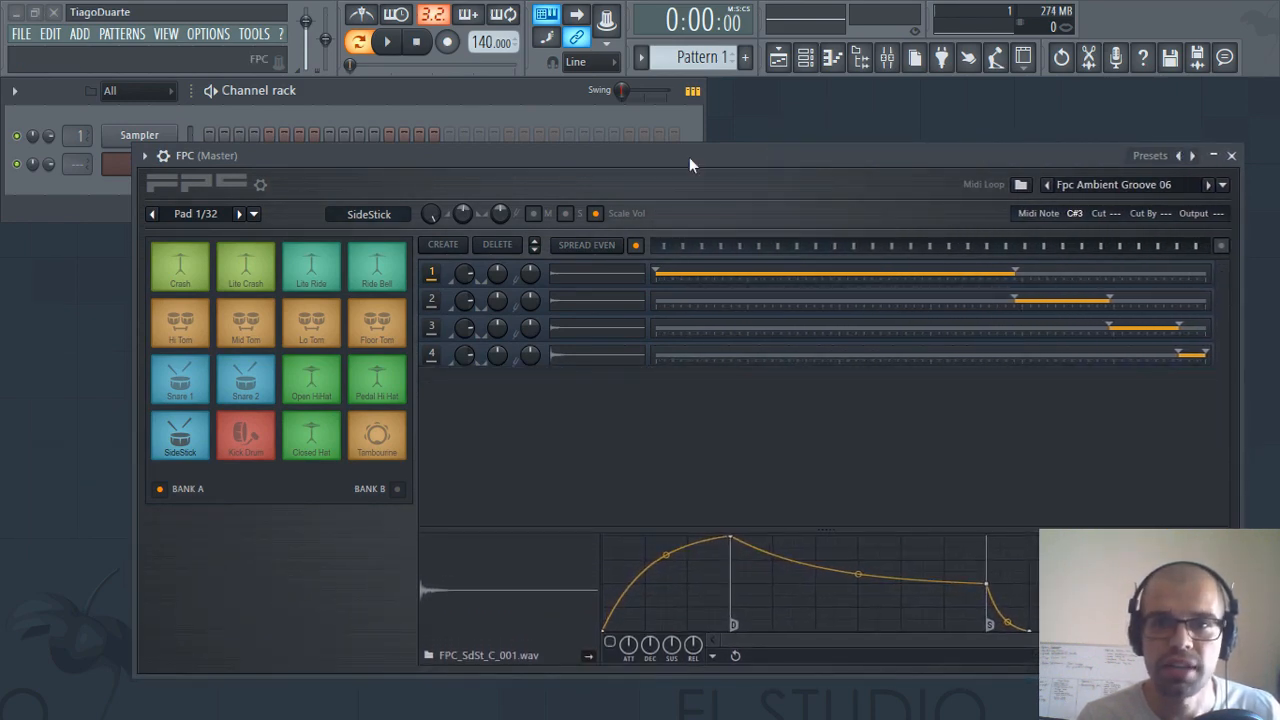
drag(689, 157, 637, 138)
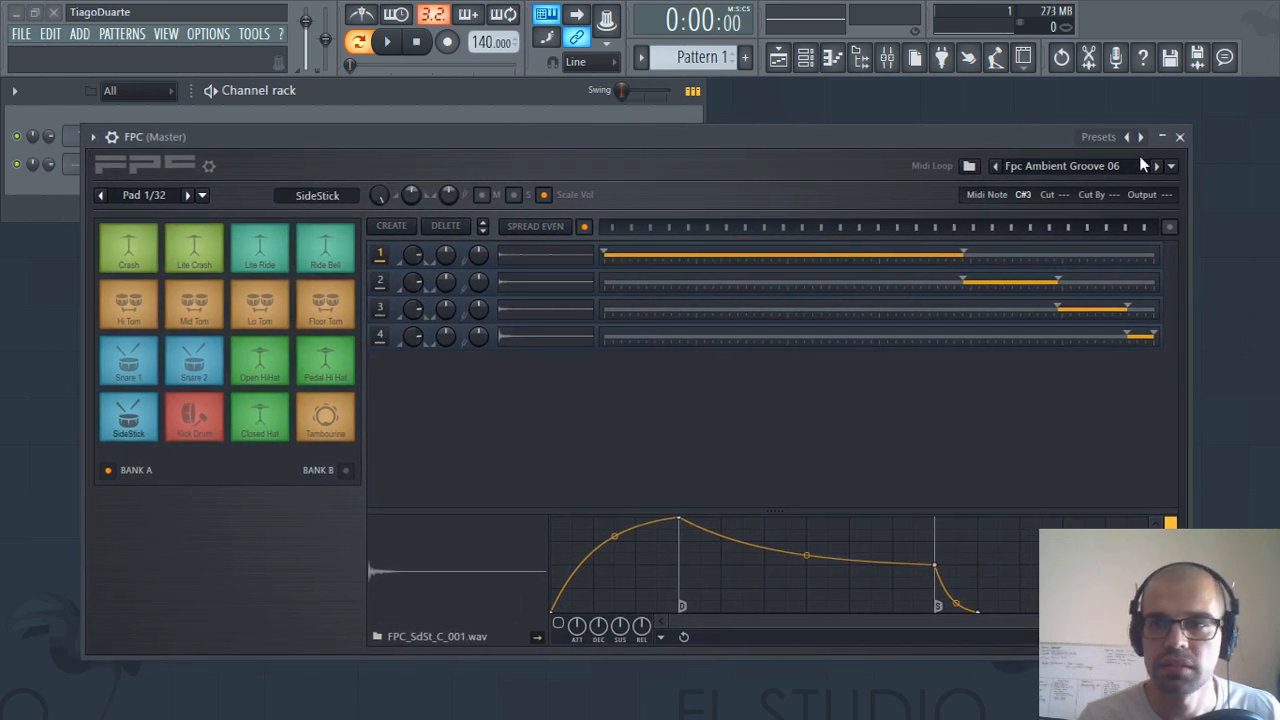
drag(1190, 128, 1258, 90)
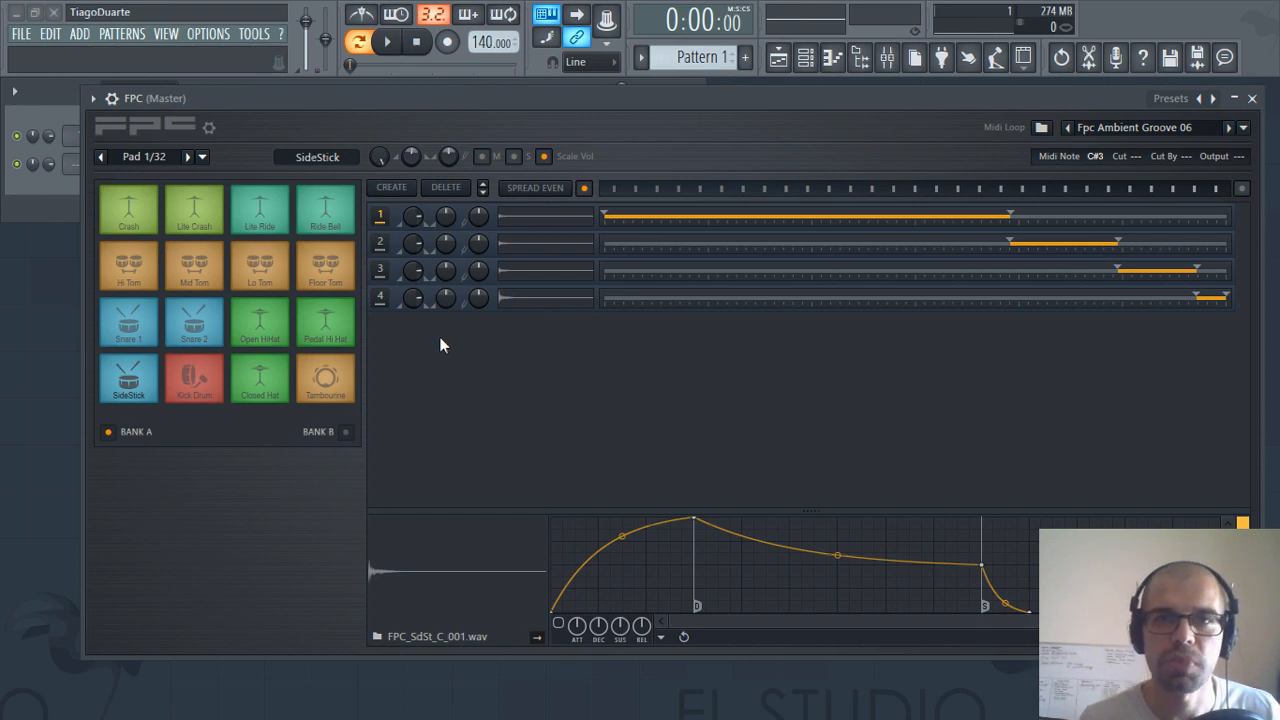
Look at the Bank B pads, return to Bank A, and examine the pad options and pad list
click(346, 430)
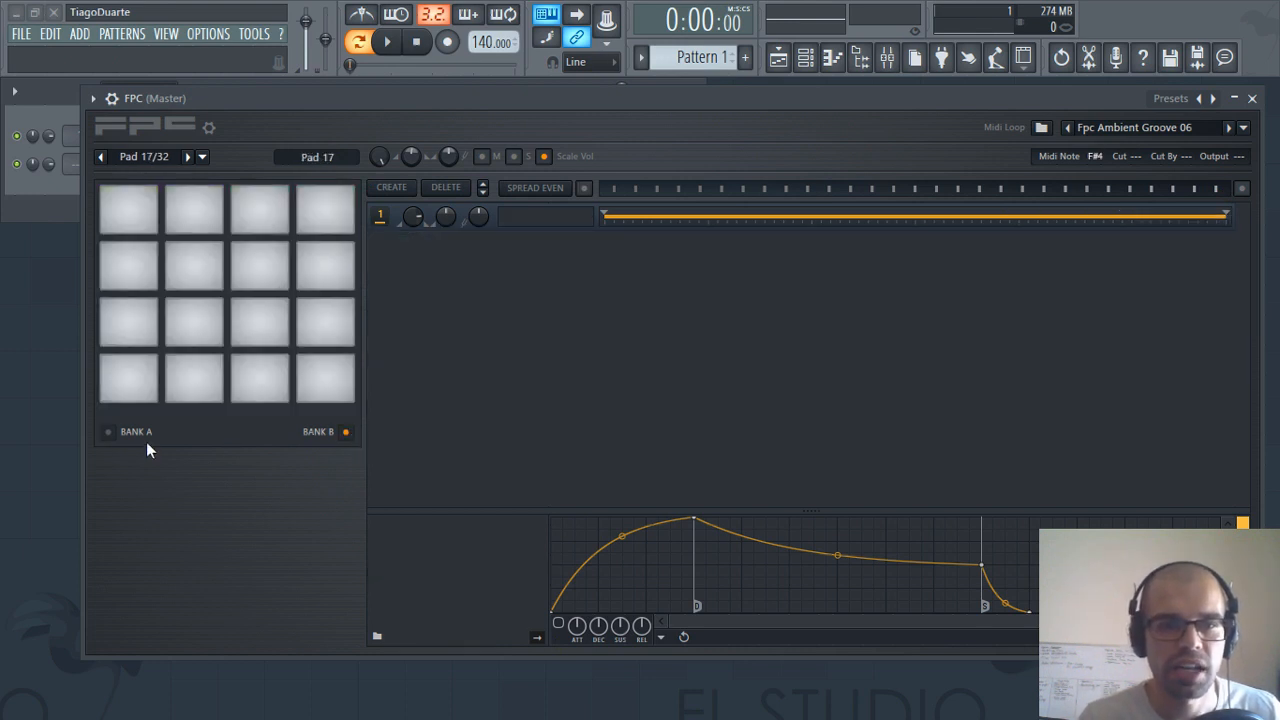
click(116, 438)
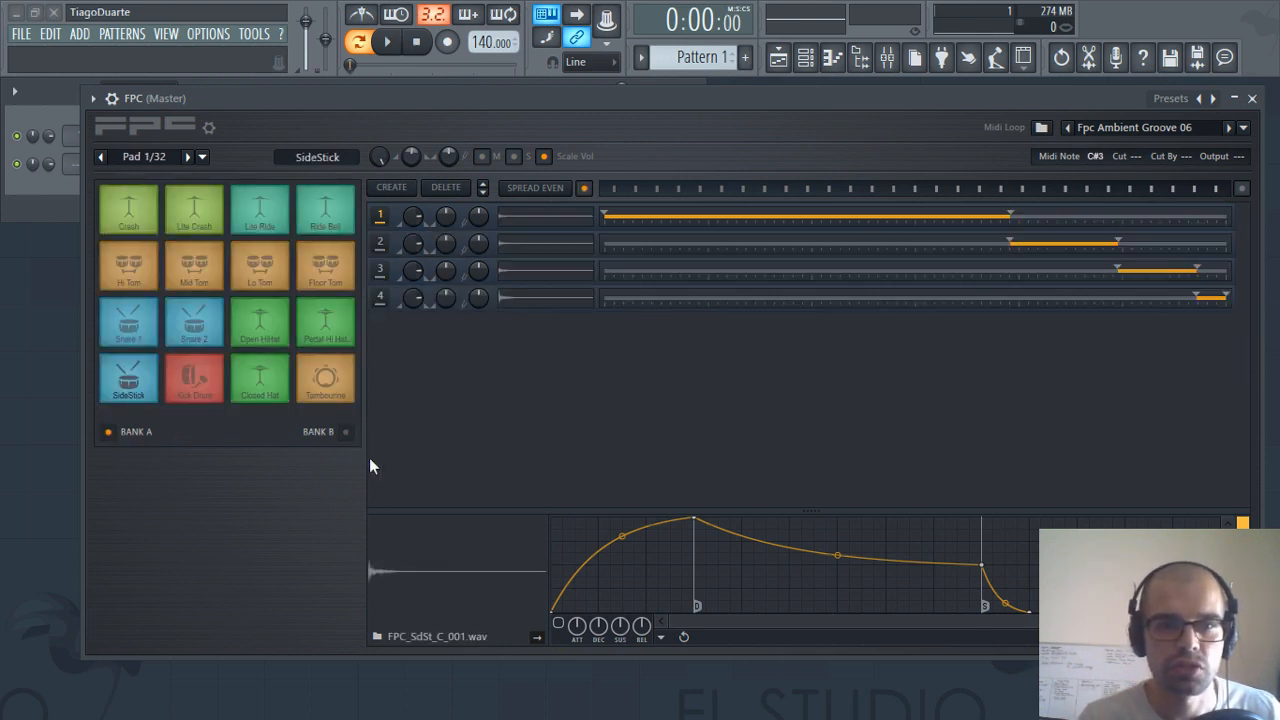
click(202, 157)
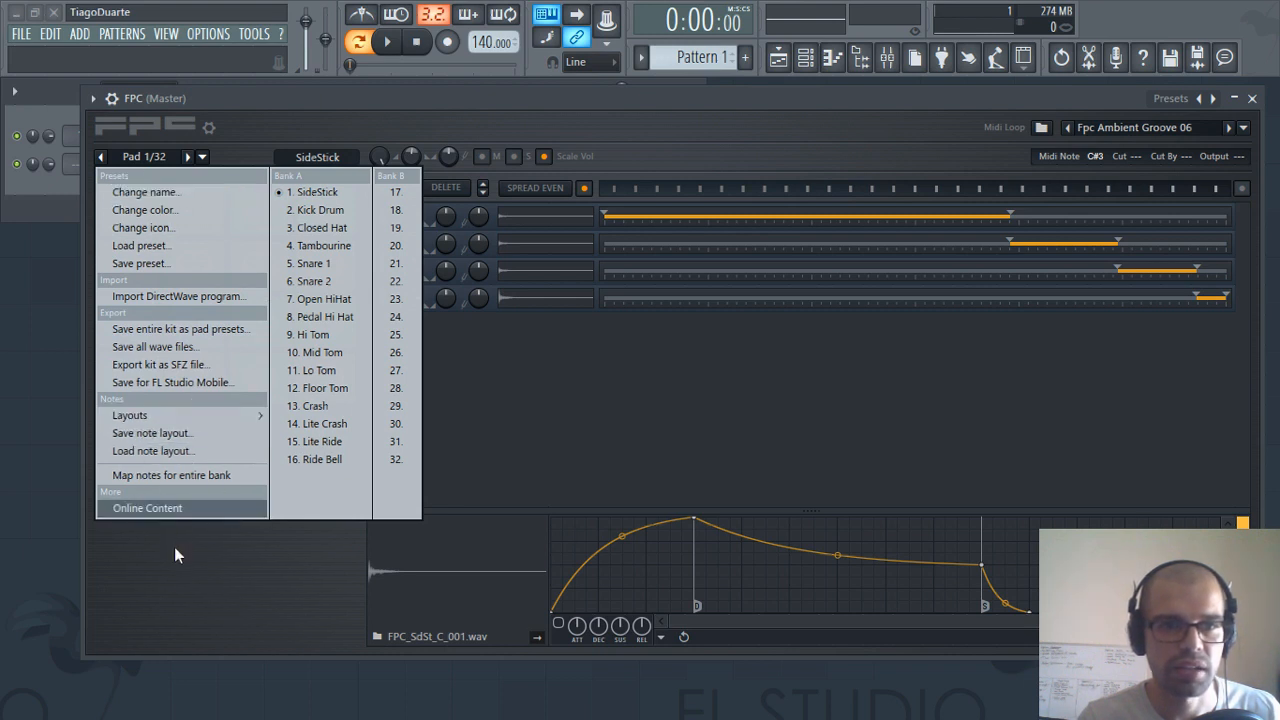
click(171, 576)
click(155, 162)
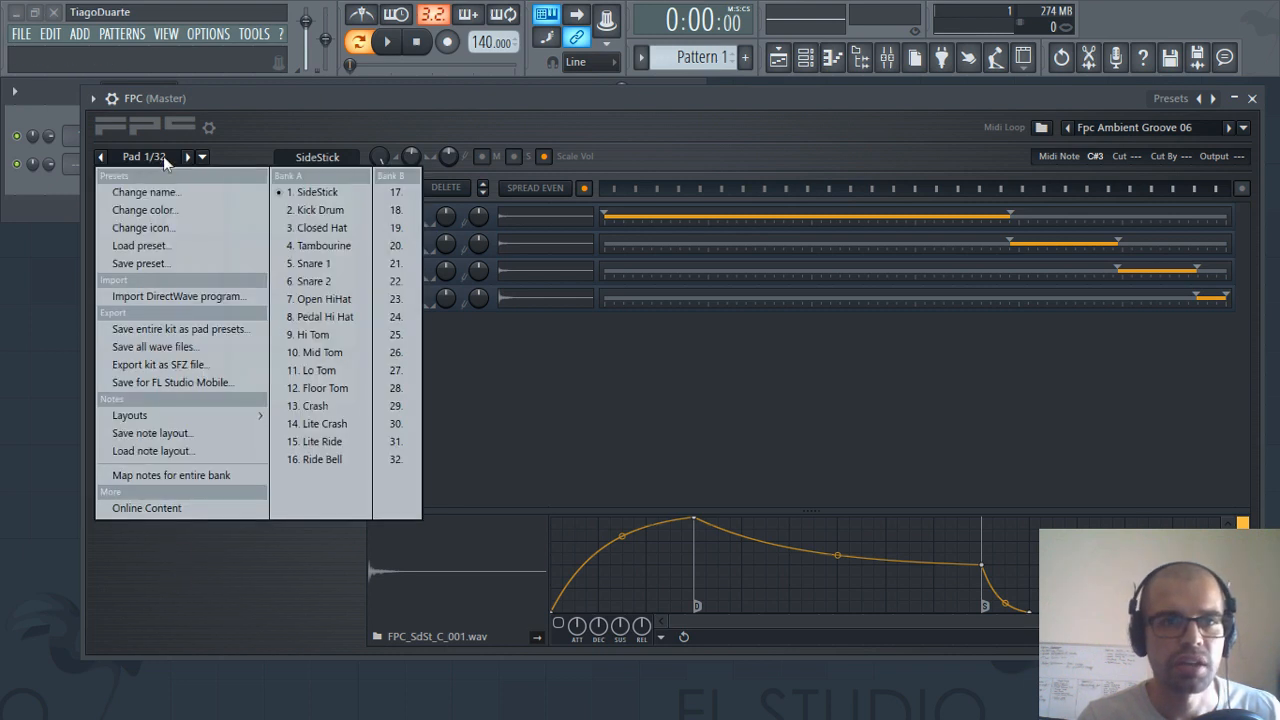
click(243, 147)
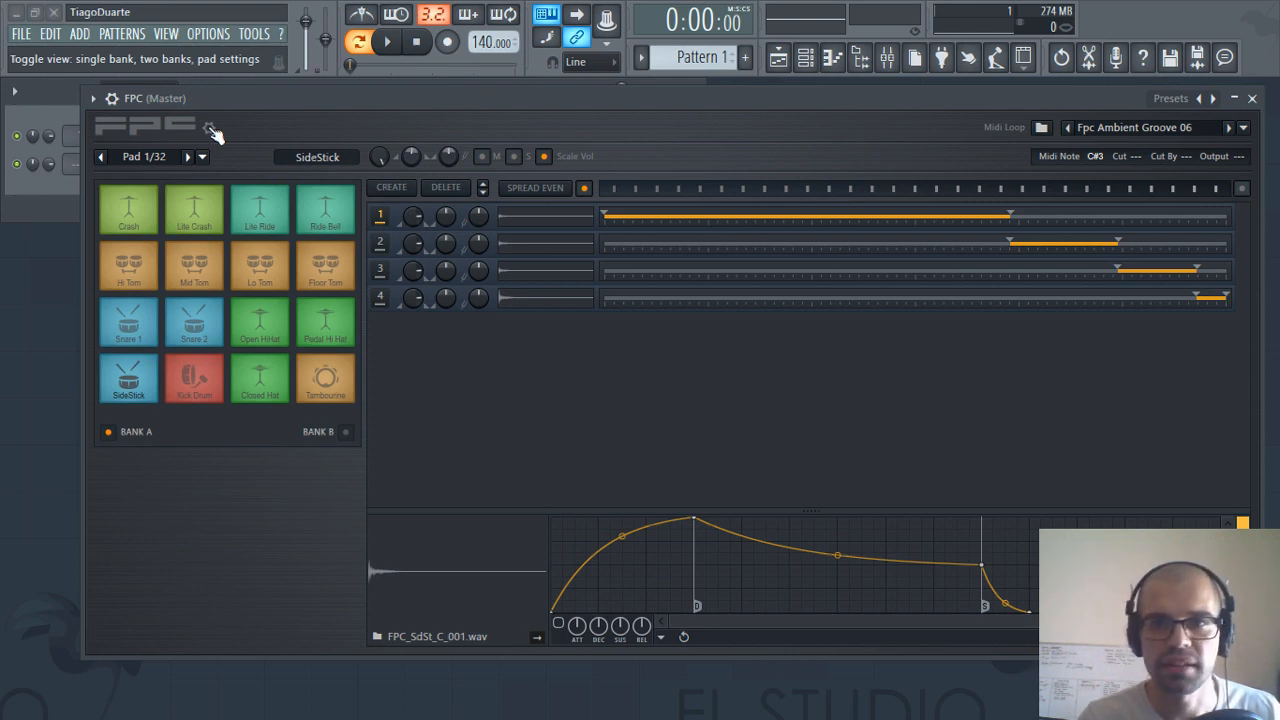
Cycle FPC's view through two banks and single bank, back to the pad settings
click(211, 130)
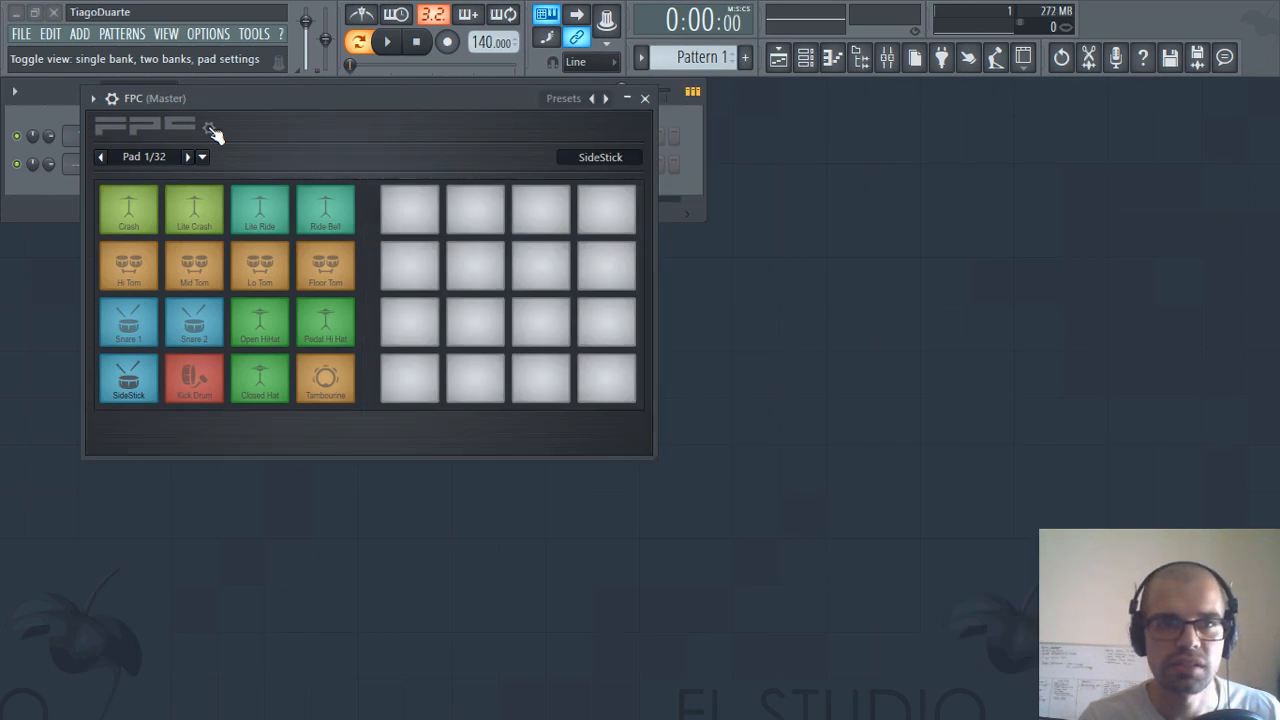
click(211, 130)
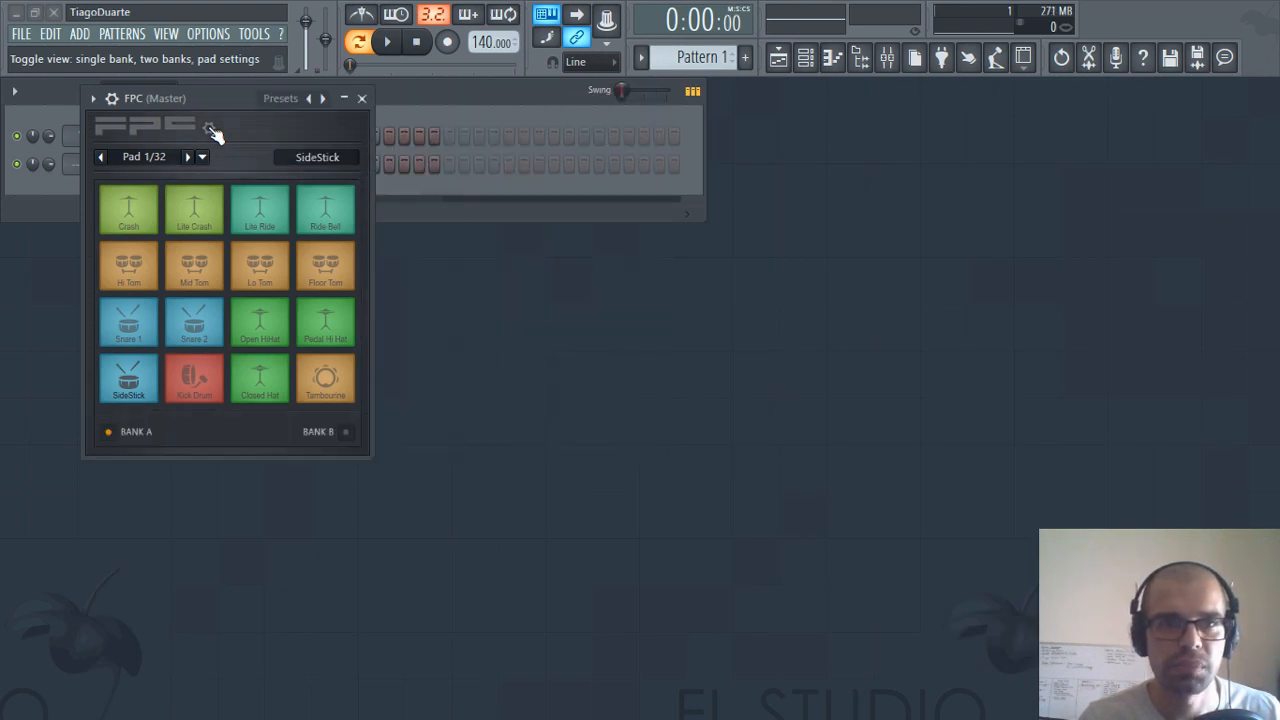
click(211, 130)
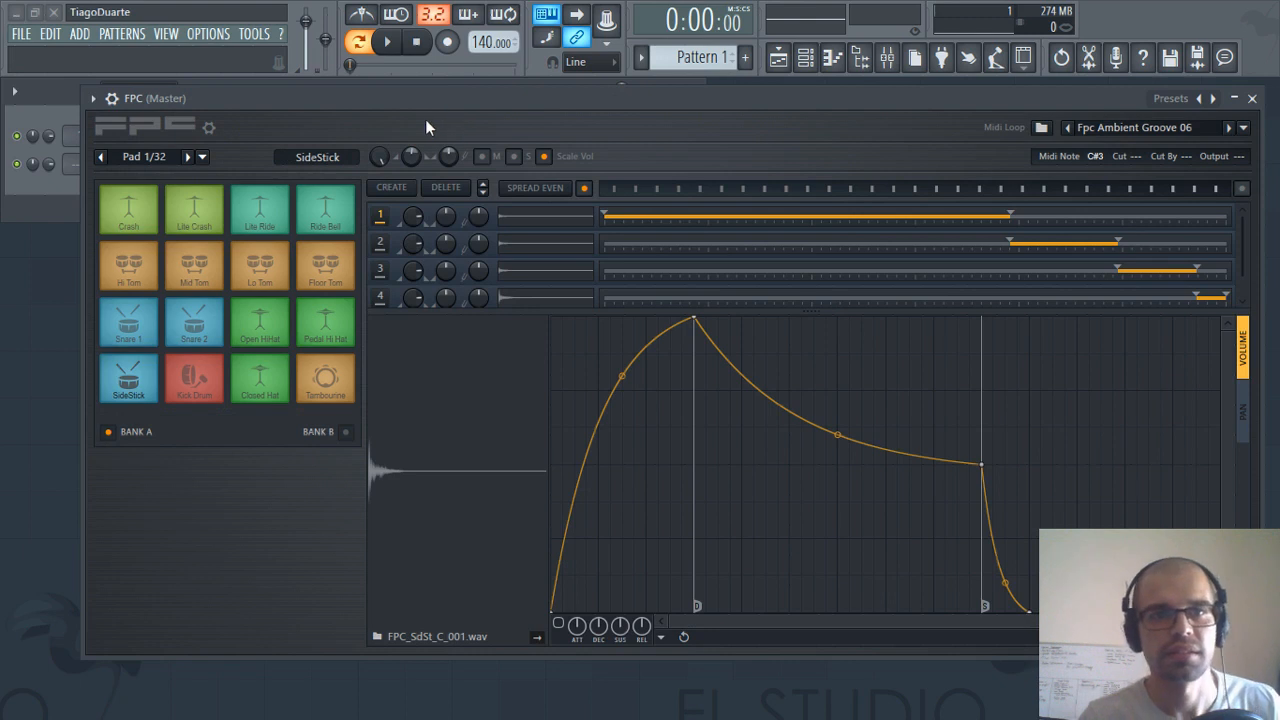
Step forward through the pads from SideStick to Tambourine and back to SideStick to examine their settings
click(191, 158)
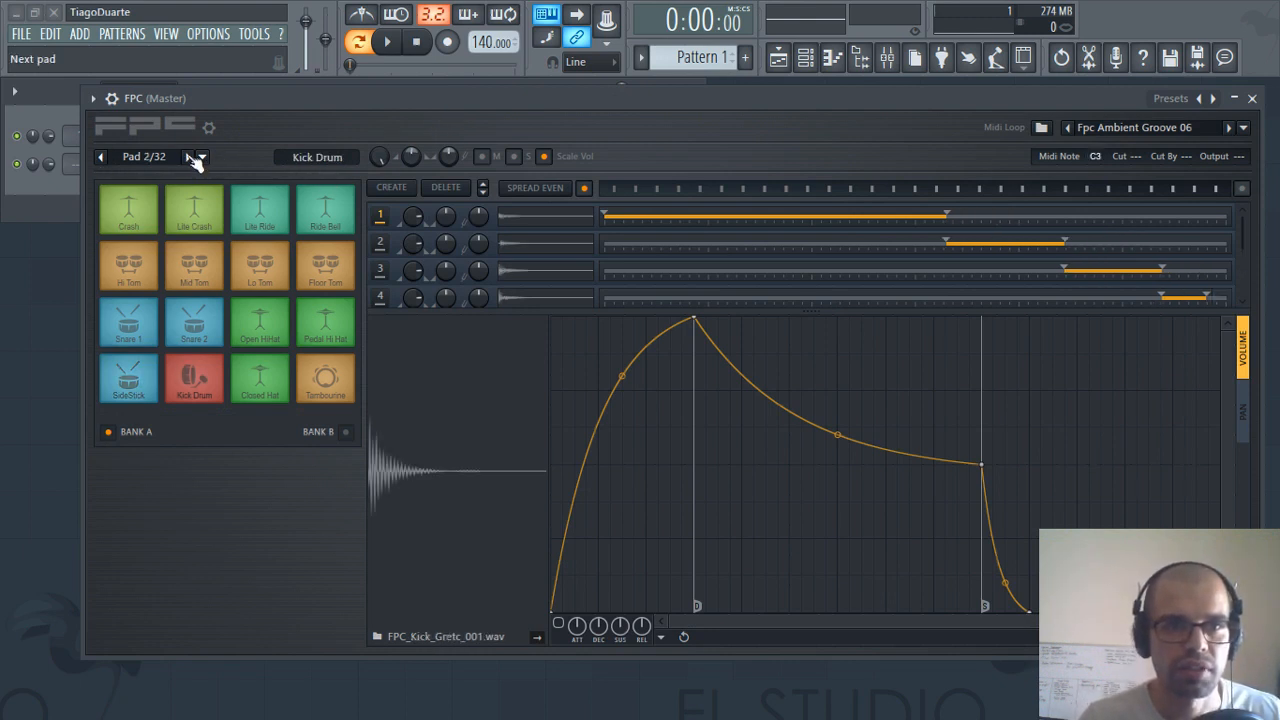
click(191, 158)
click(191, 158)
click(191, 158)
click(103, 158)
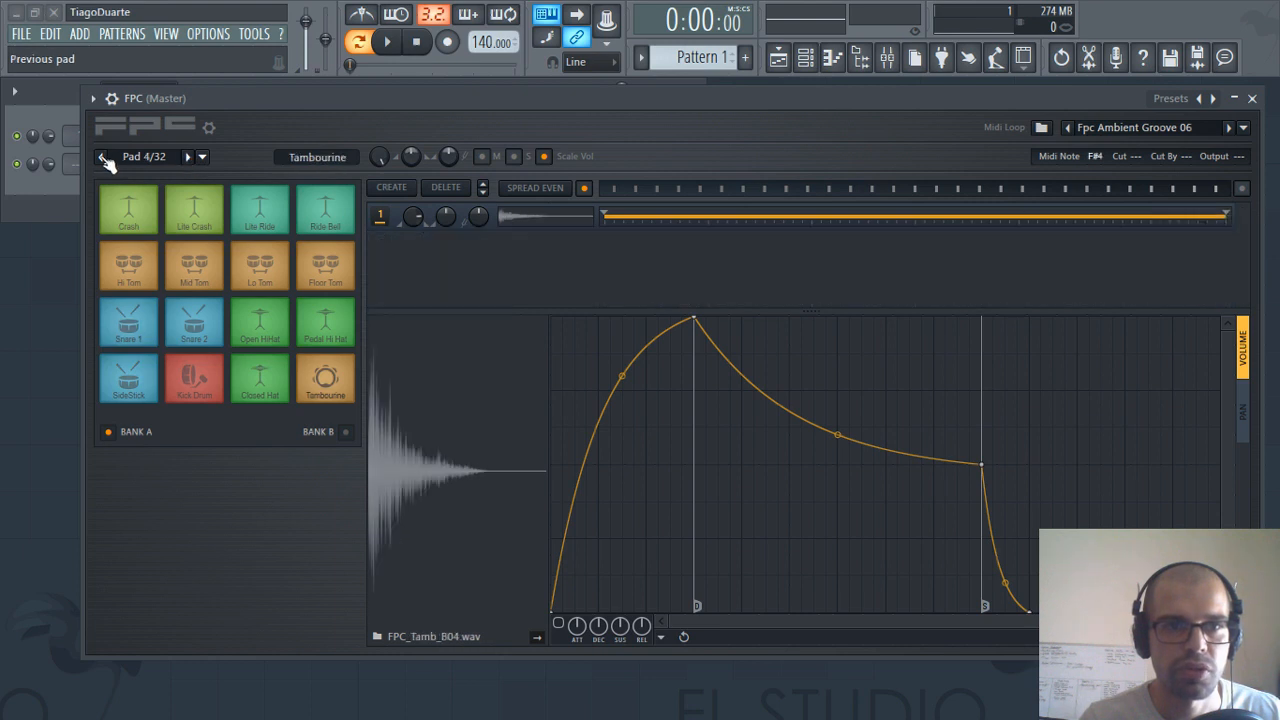
click(103, 158)
click(103, 158)
click(103, 158)
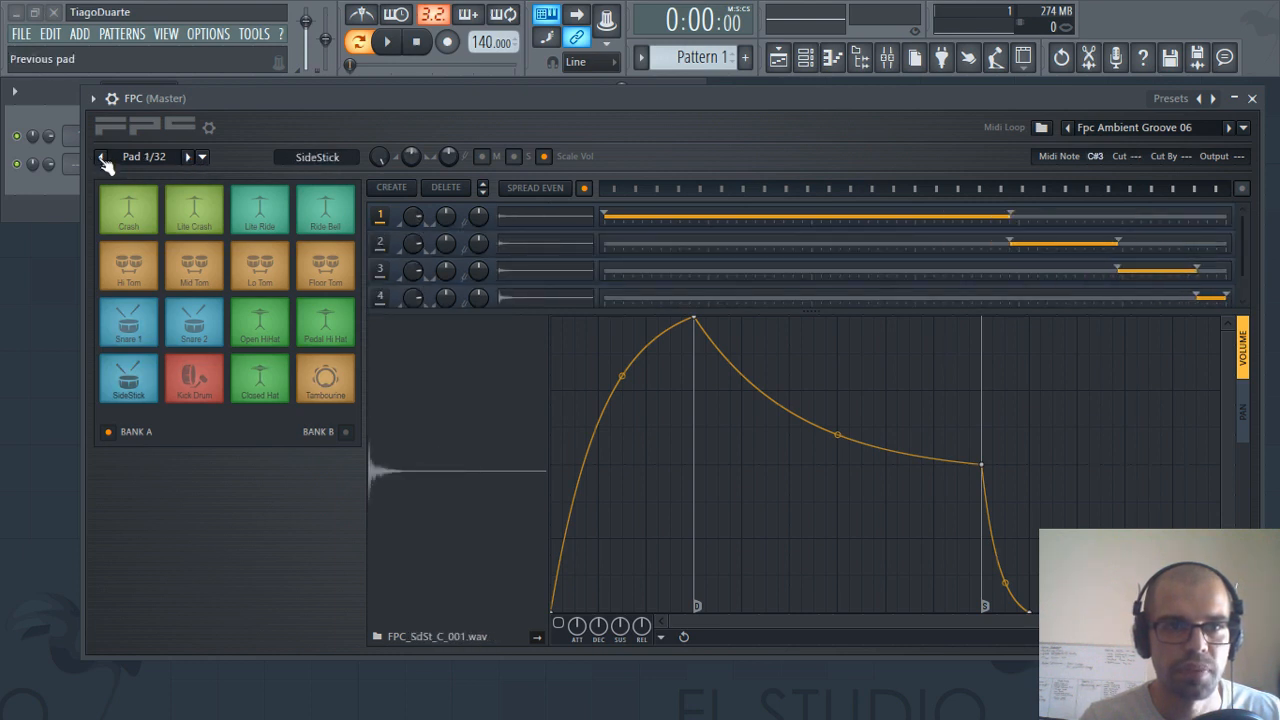
click(103, 158)
click(191, 158)
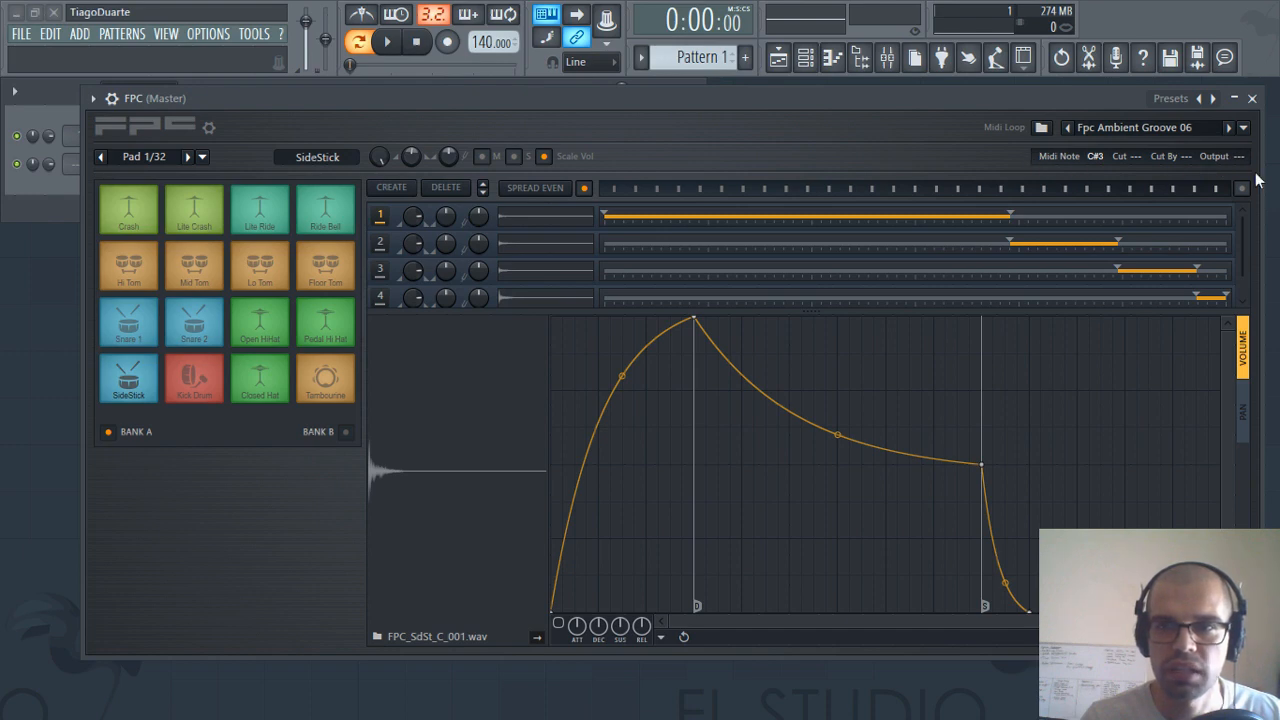
Examine the MIDI note choices for the SideStick pad and audition the pad
click(1096, 157)
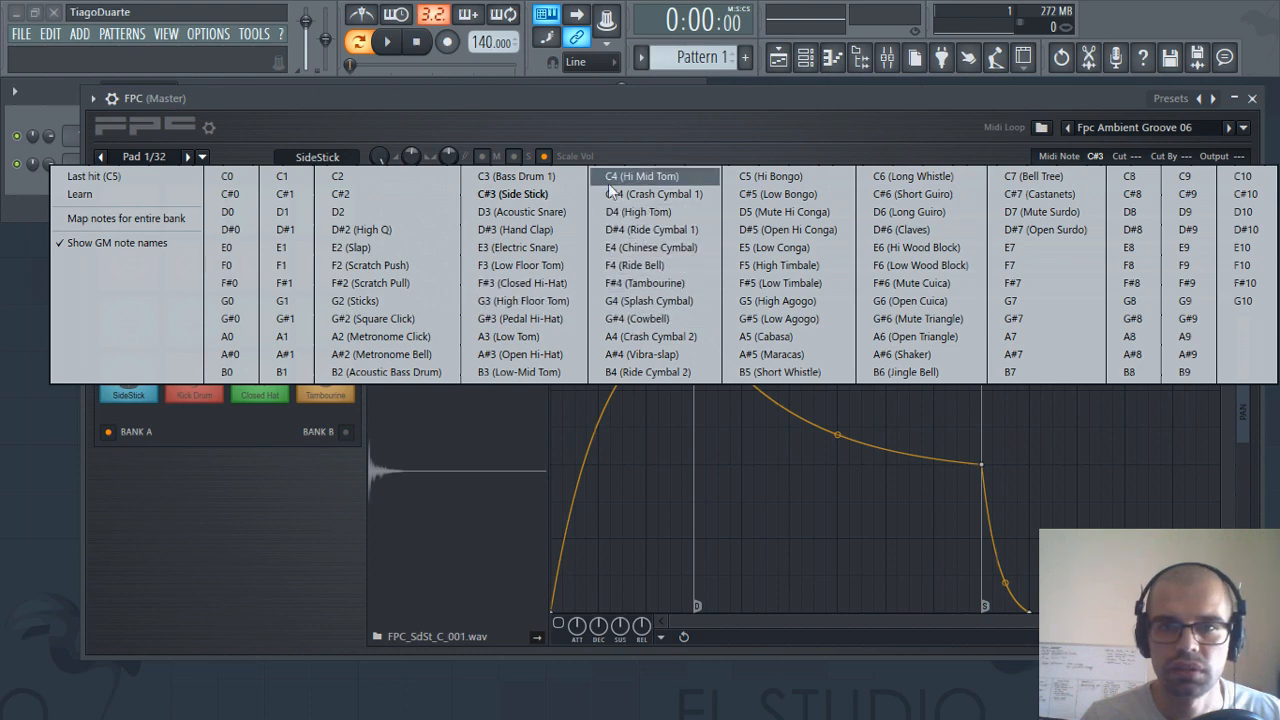
drag(871, 103, 859, 110)
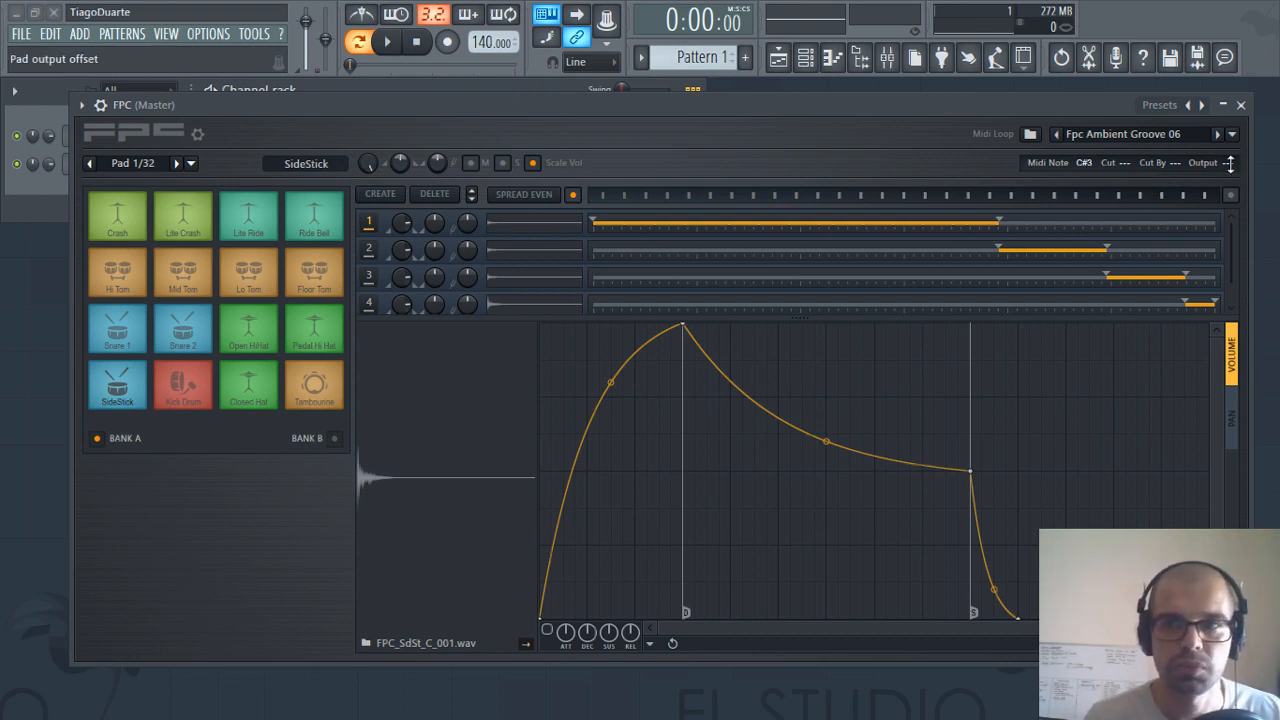
click(121, 386)
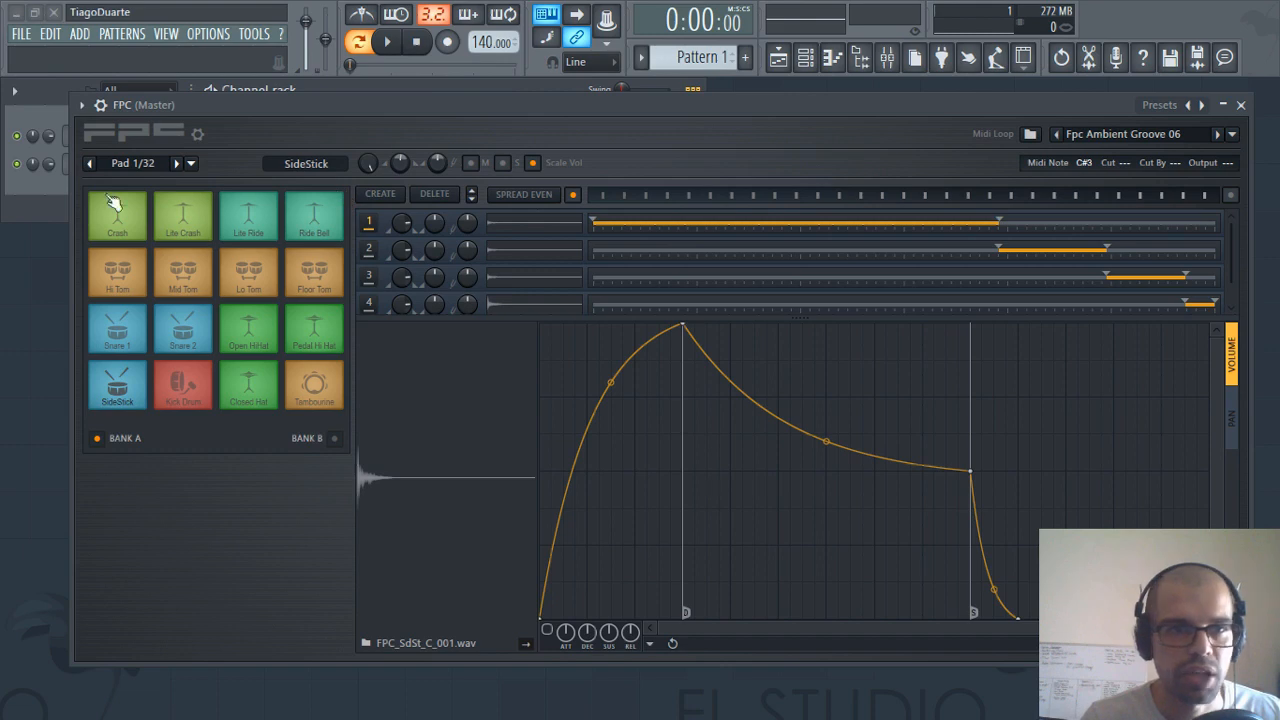
click(116, 380)
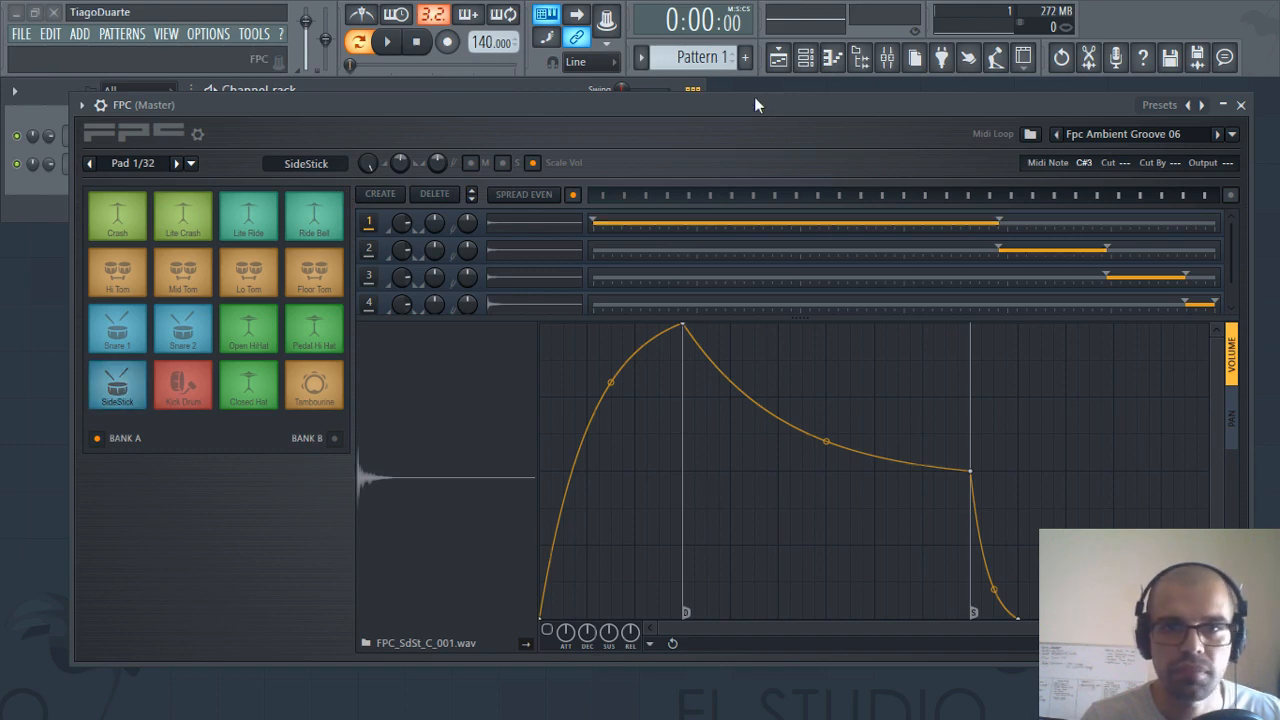
Load Fruity Limiter into slot 10 of the mixer's Master track and move its window lower
click(887, 57)
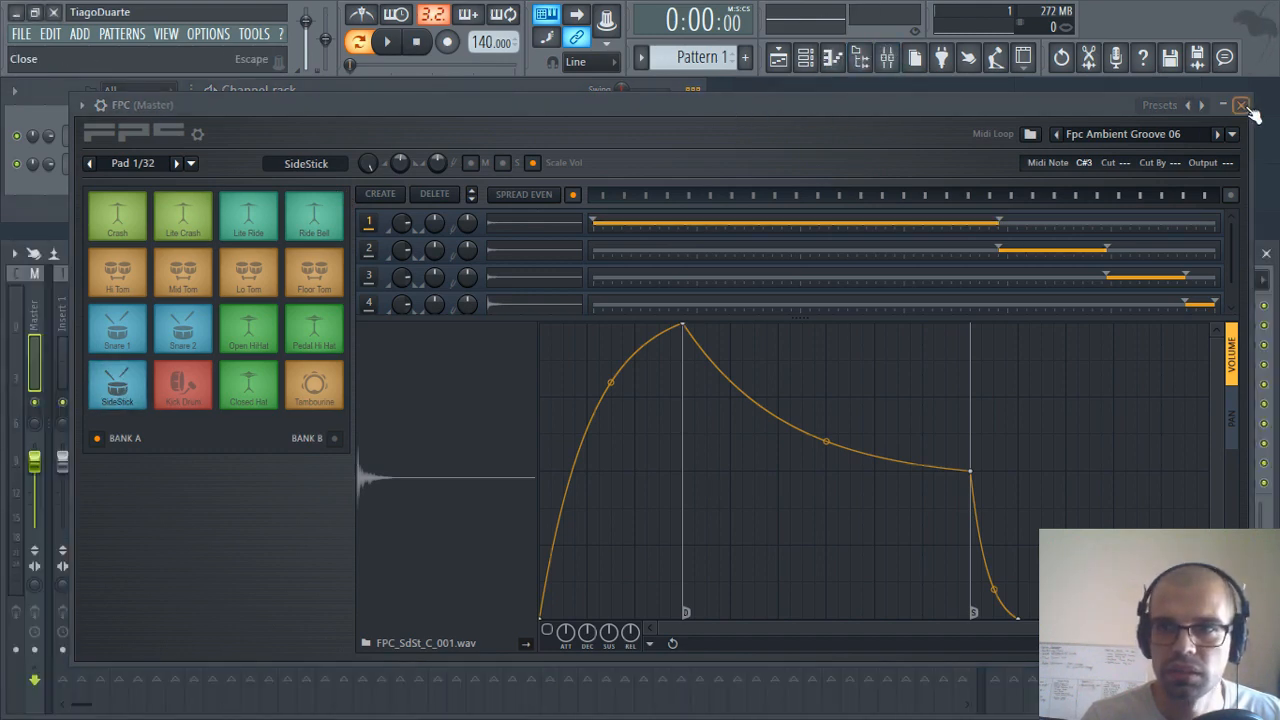
click(1241, 105)
click(1112, 482)
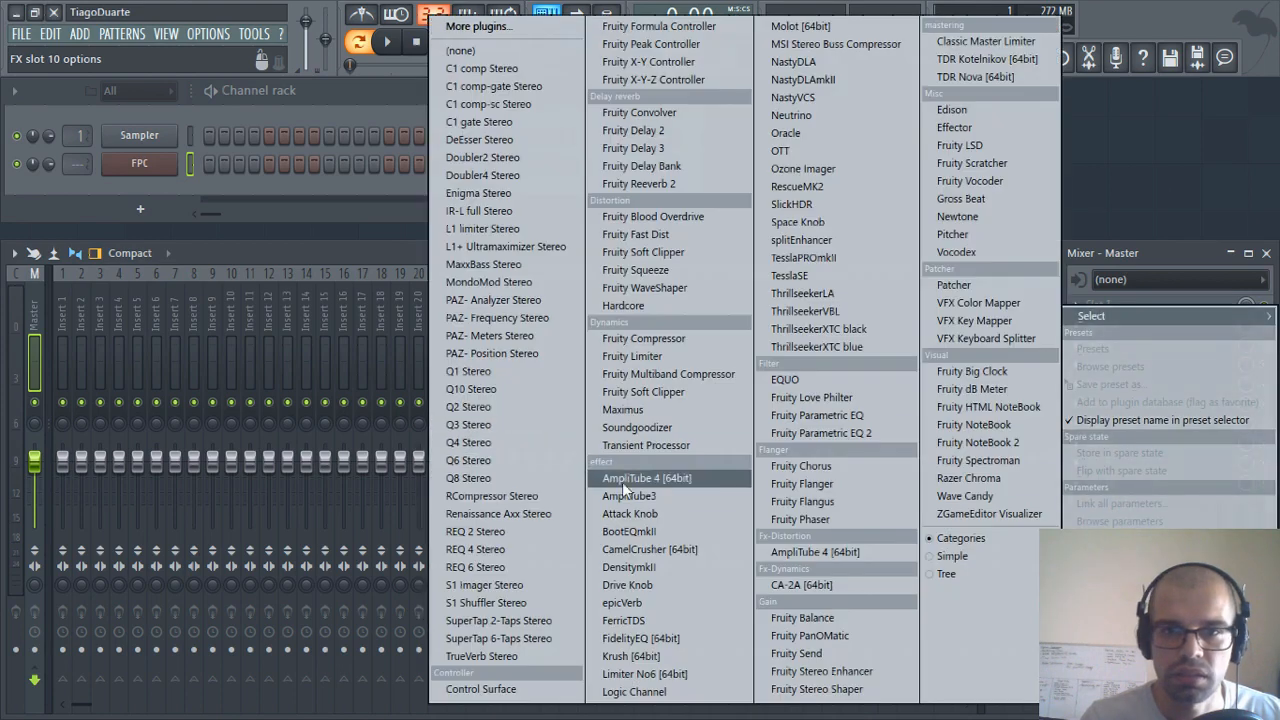
click(630, 356)
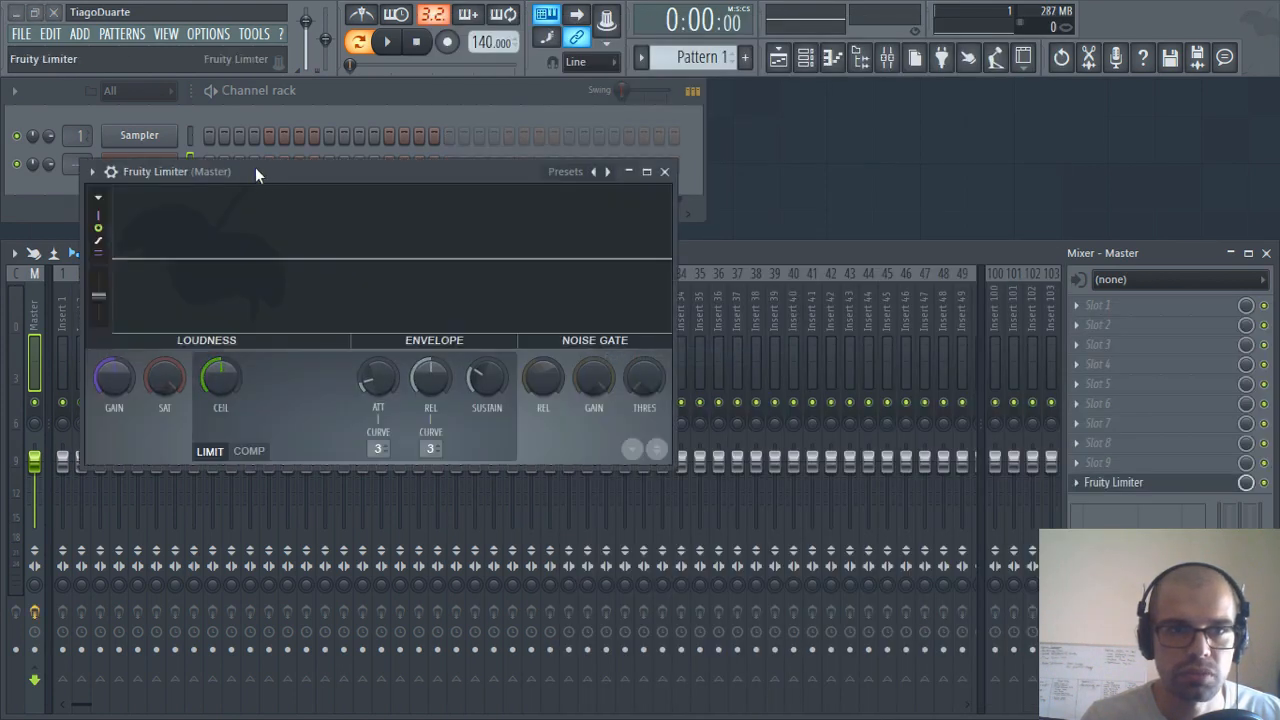
drag(255, 170, 309, 282)
Reopen the FPC instrument from the channel rack and reposition its window
click(139, 163)
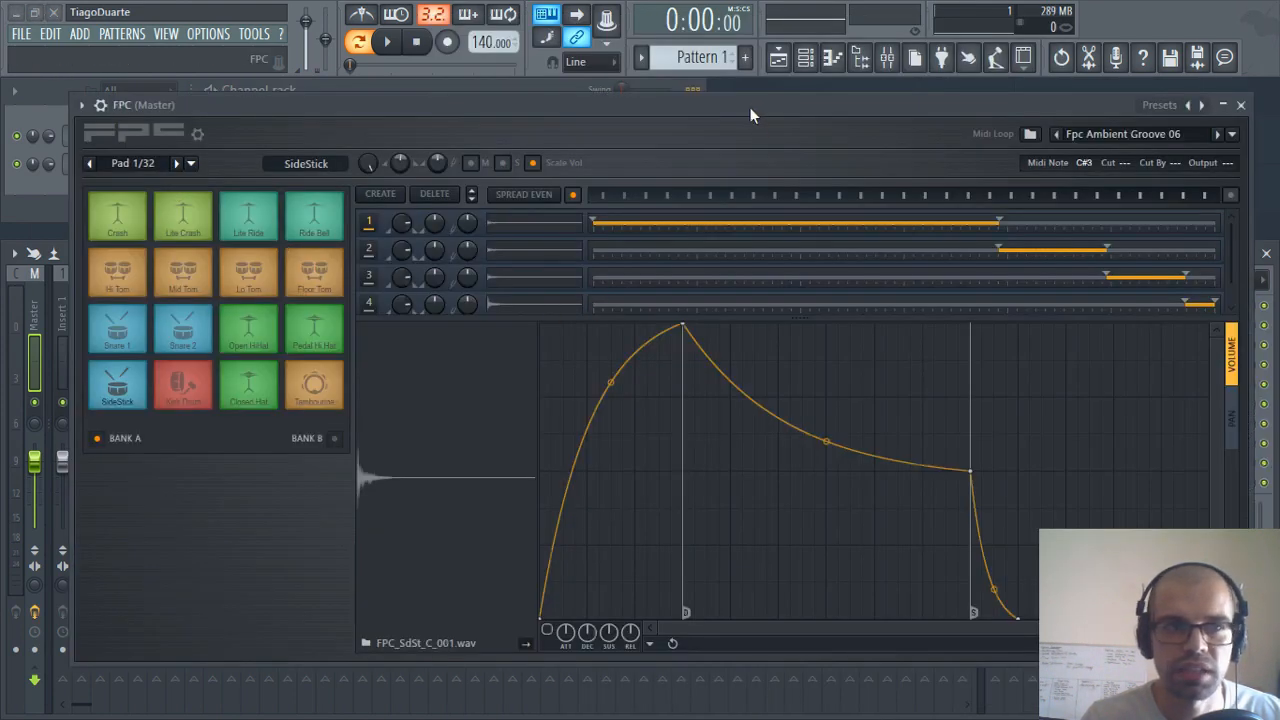
drag(750, 108, 716, 120)
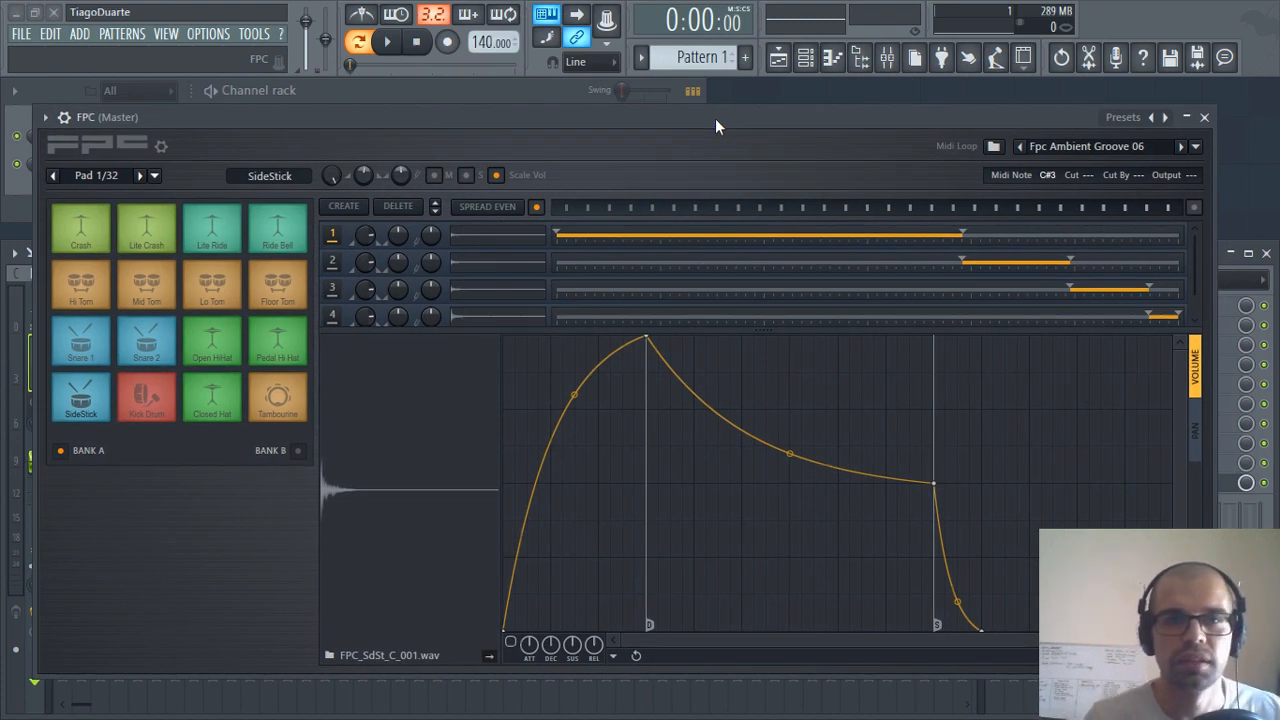
drag(686, 110, 720, 131)
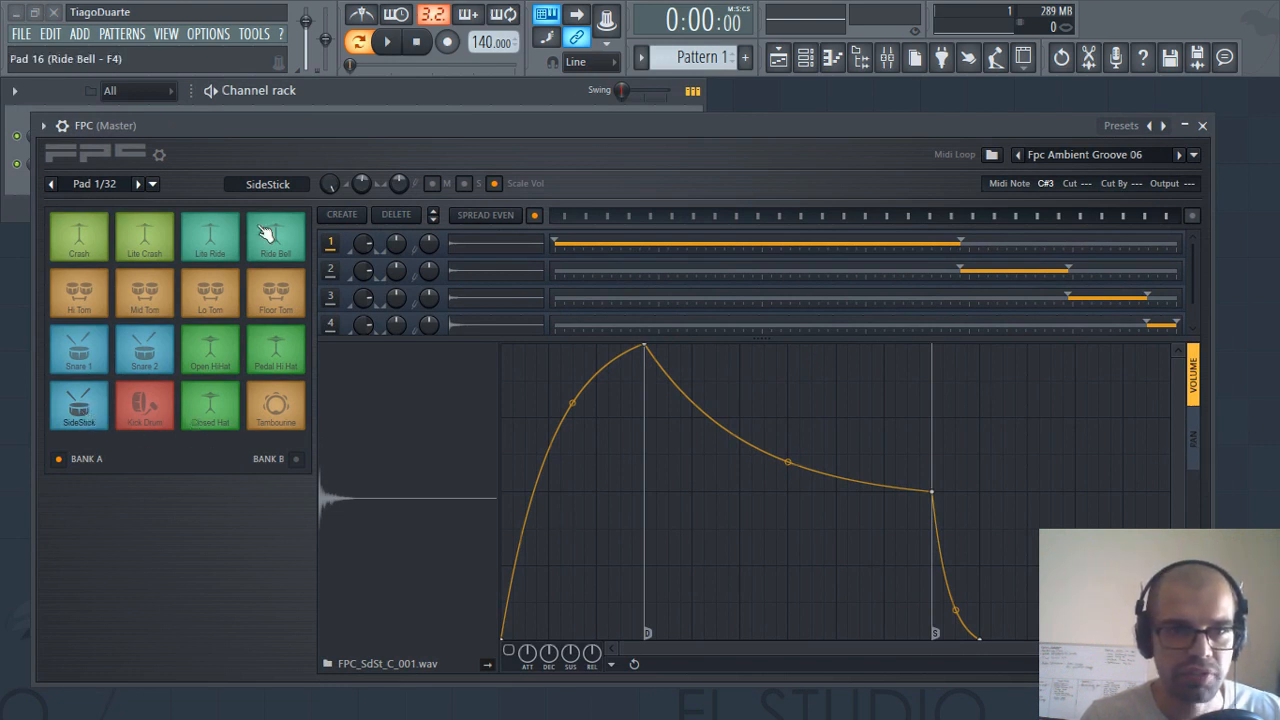
Audition the SideStick, Kick Drum, Closed Hat and Tambourine pads
click(80, 402)
click(147, 400)
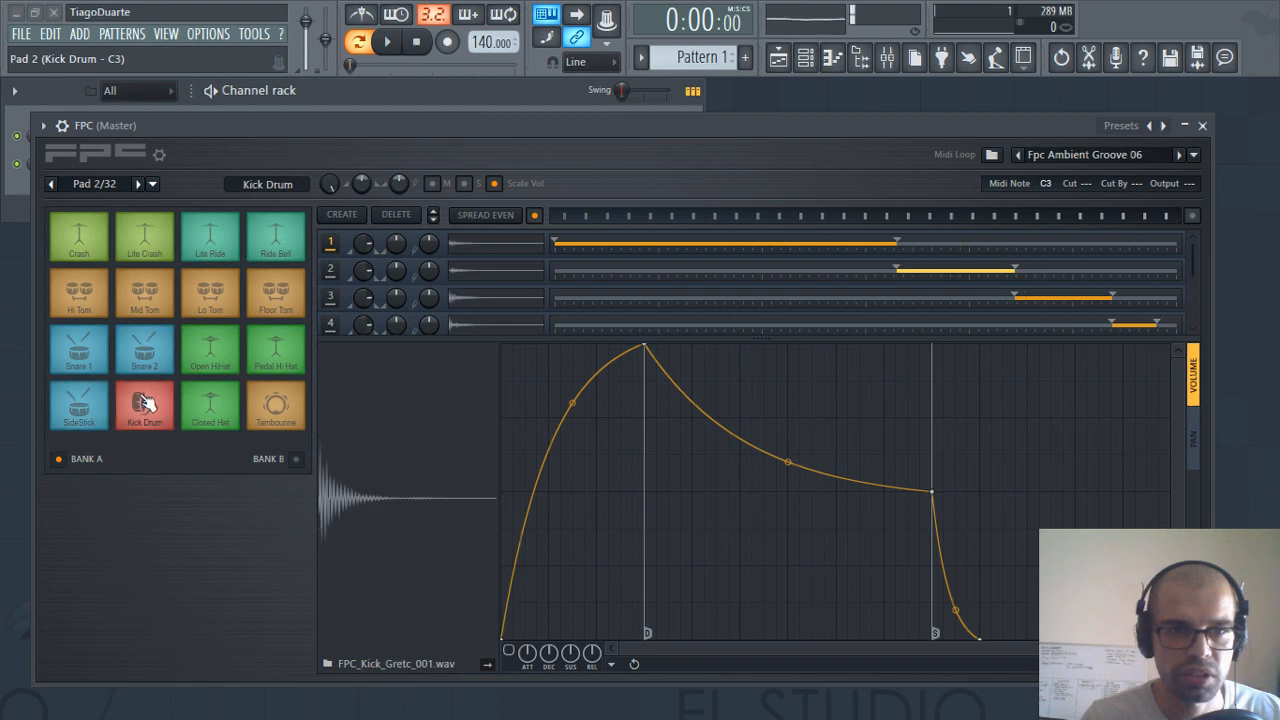
click(150, 408)
click(77, 406)
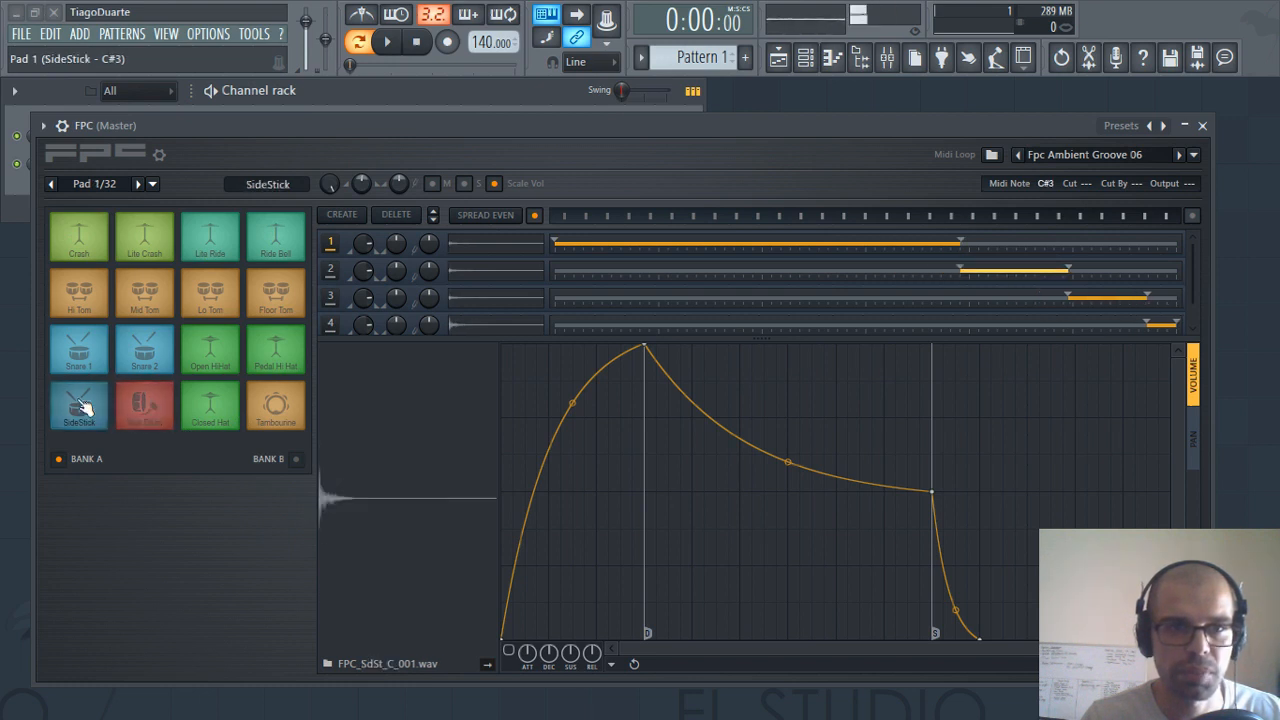
click(143, 406)
click(201, 406)
click(285, 405)
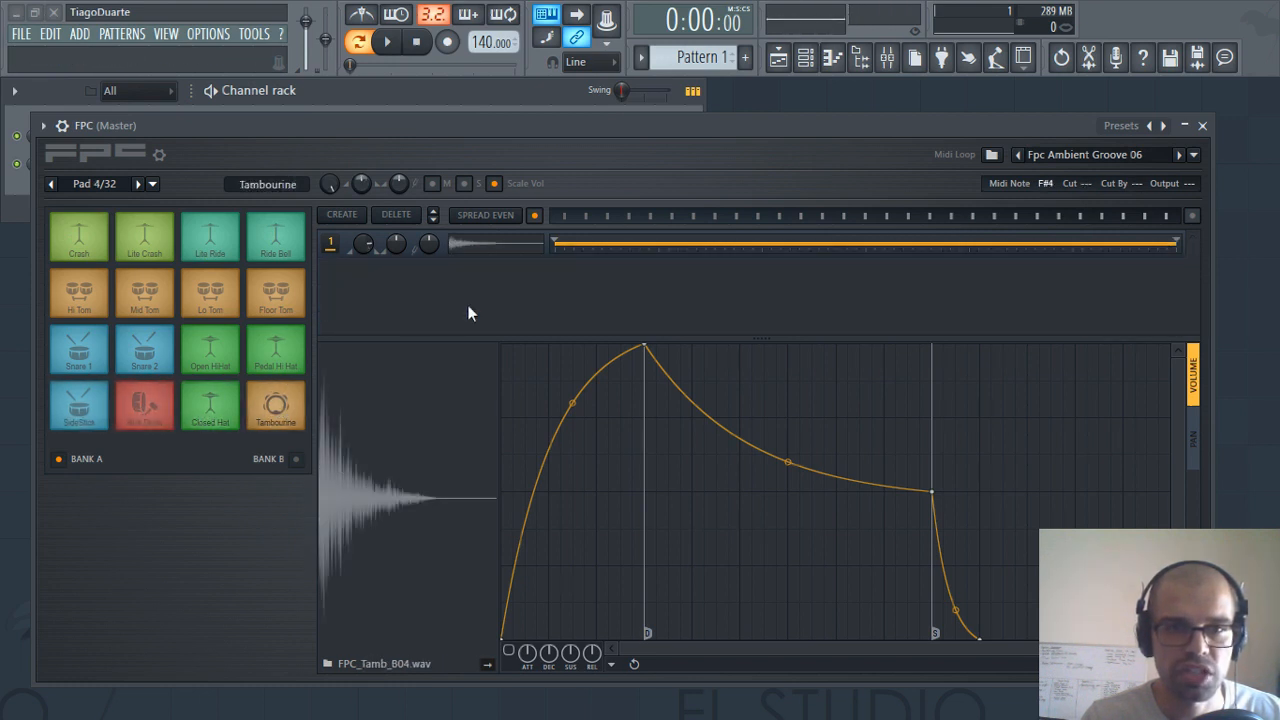
Enlarge the sample layer area above the envelope and browse the pads from Pedal Hi Hat to Open HiHat
drag(715, 340, 714, 451)
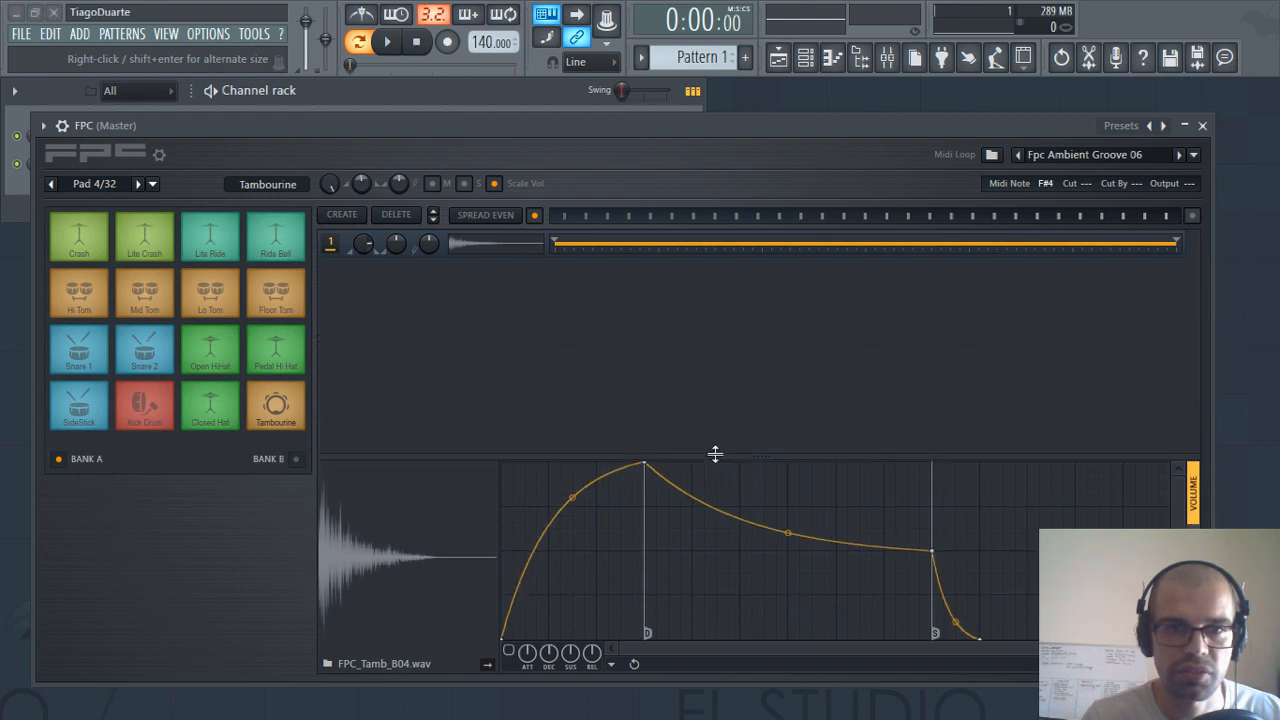
click(270, 350)
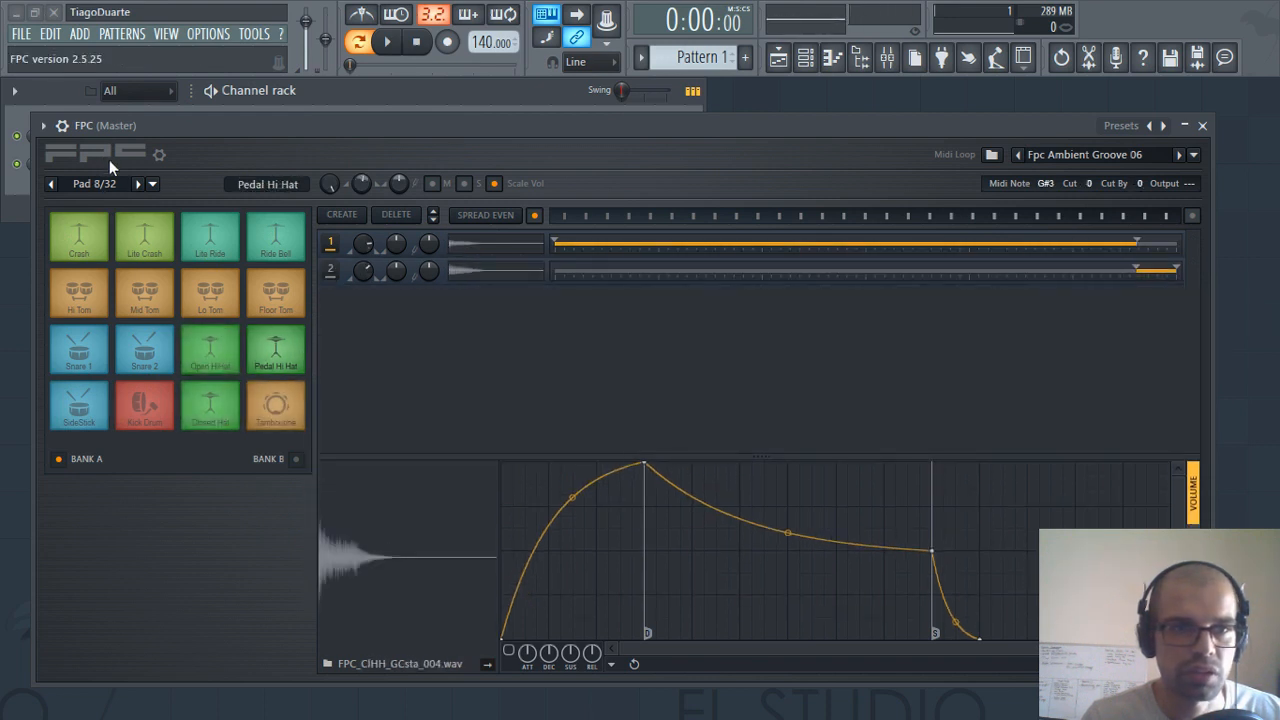
double_click(137, 185)
triple_click(51, 184)
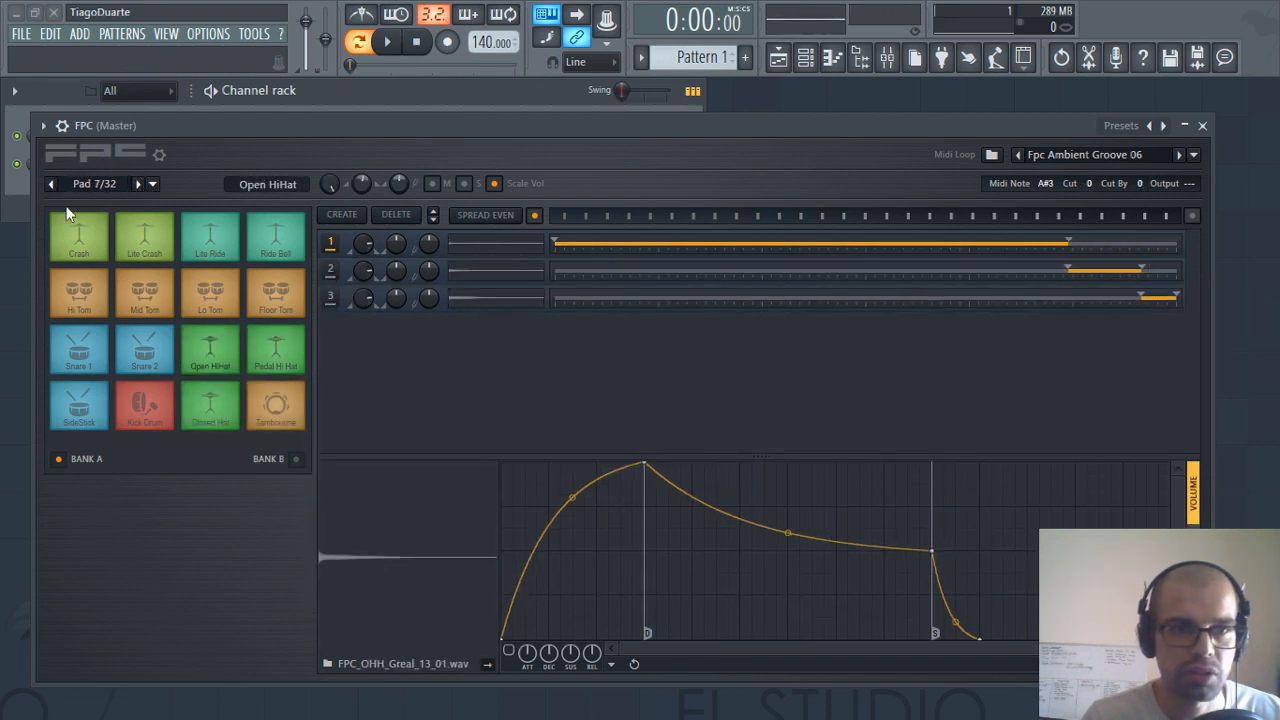
Audition the tom, crash, ride and Ride Bell pads, and inspect the layers of the Open HiHat and SideStick pads
click(83, 289)
click(100, 285)
click(153, 294)
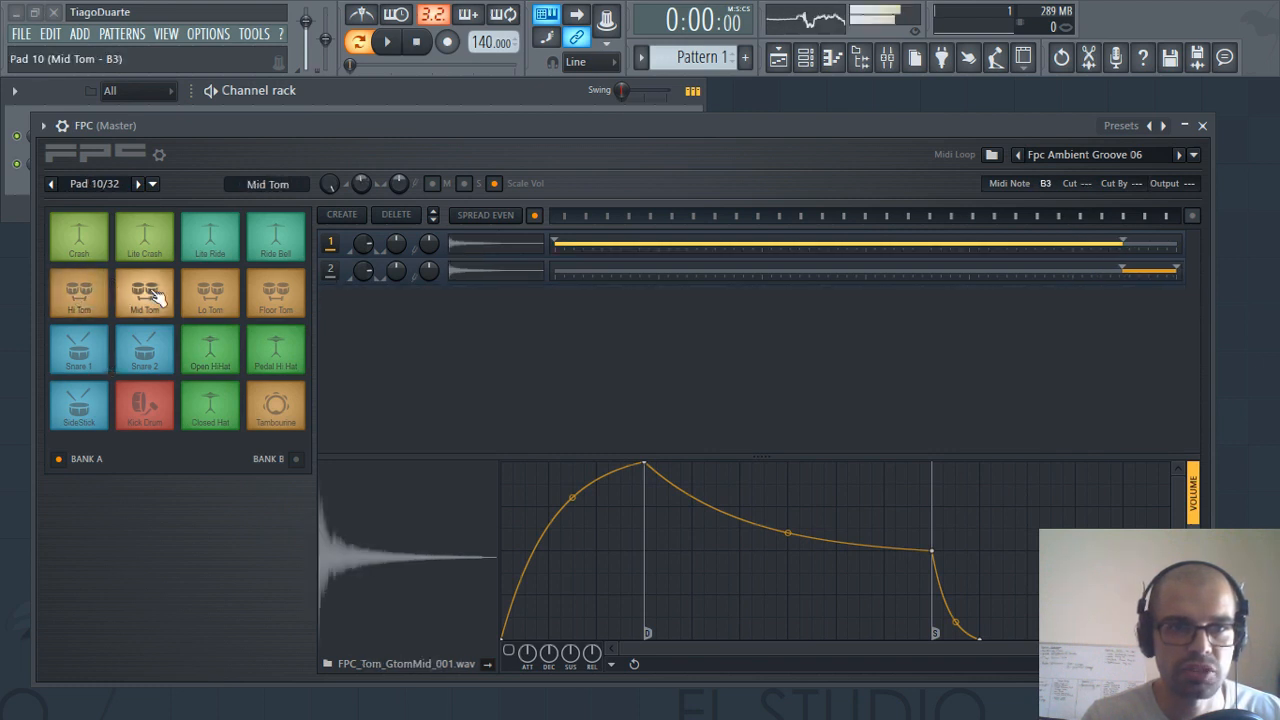
click(101, 245)
click(160, 245)
click(234, 246)
click(278, 246)
click(278, 296)
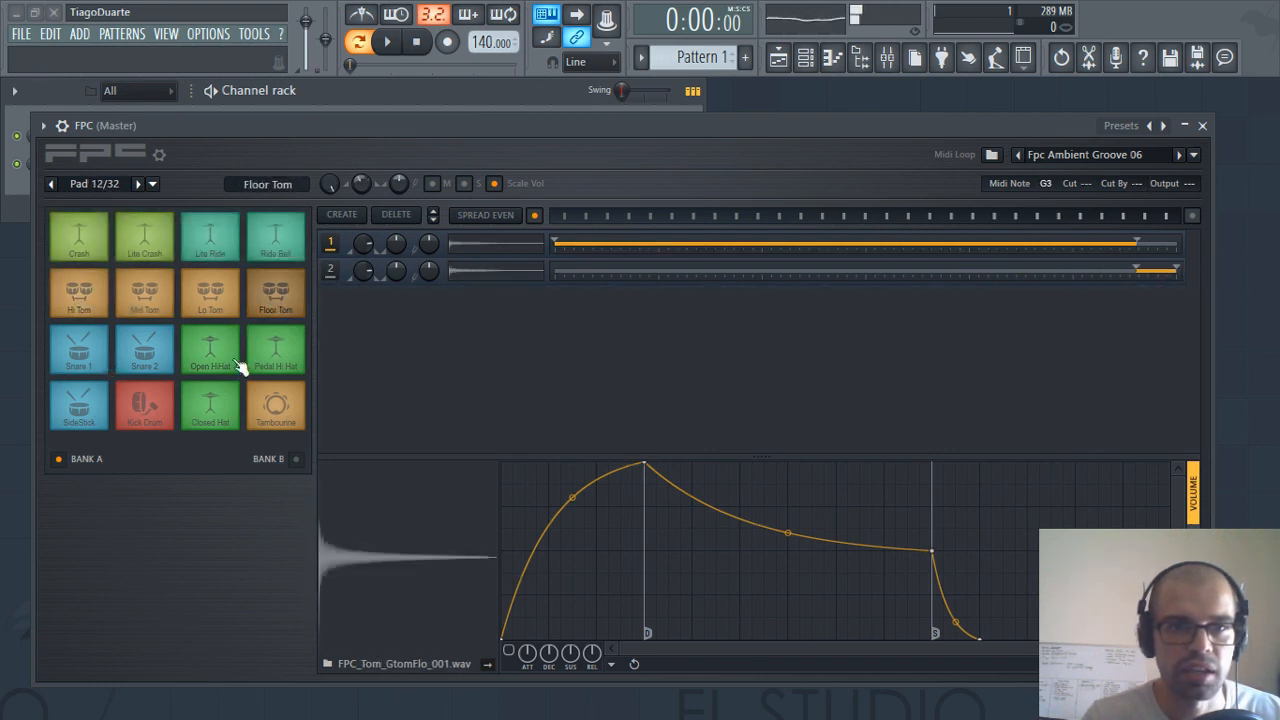
click(210, 350)
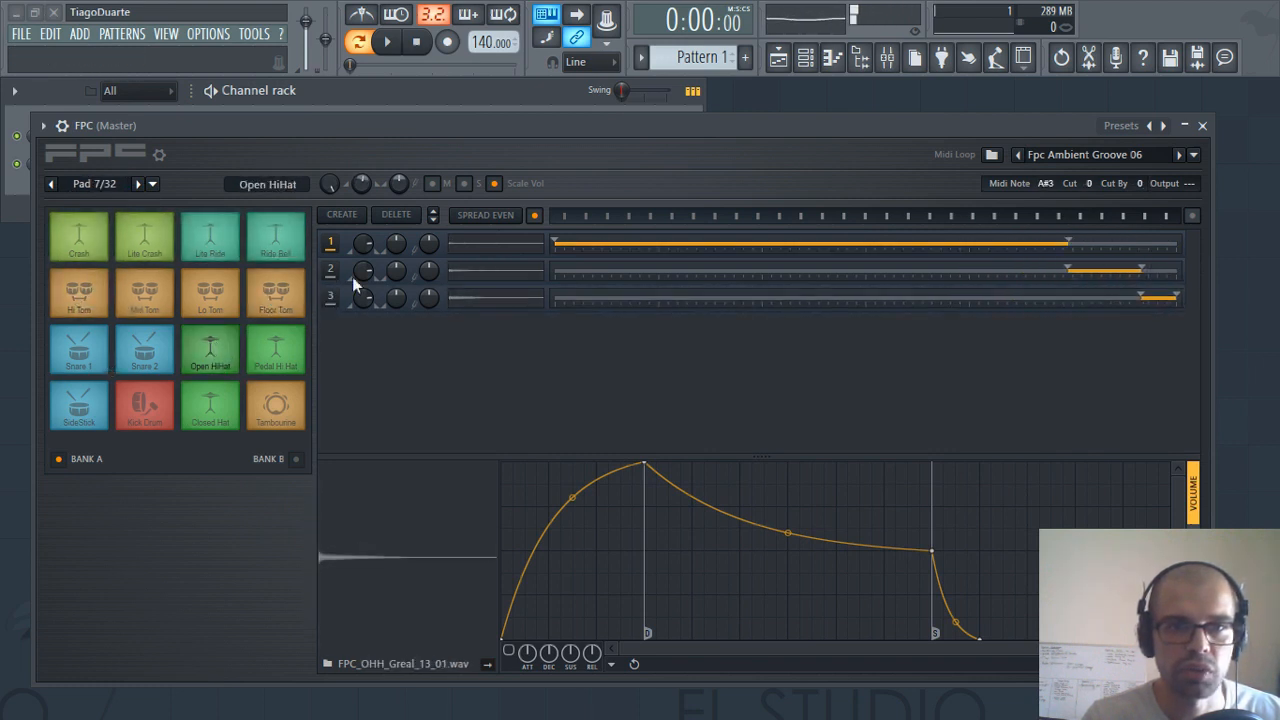
click(79, 403)
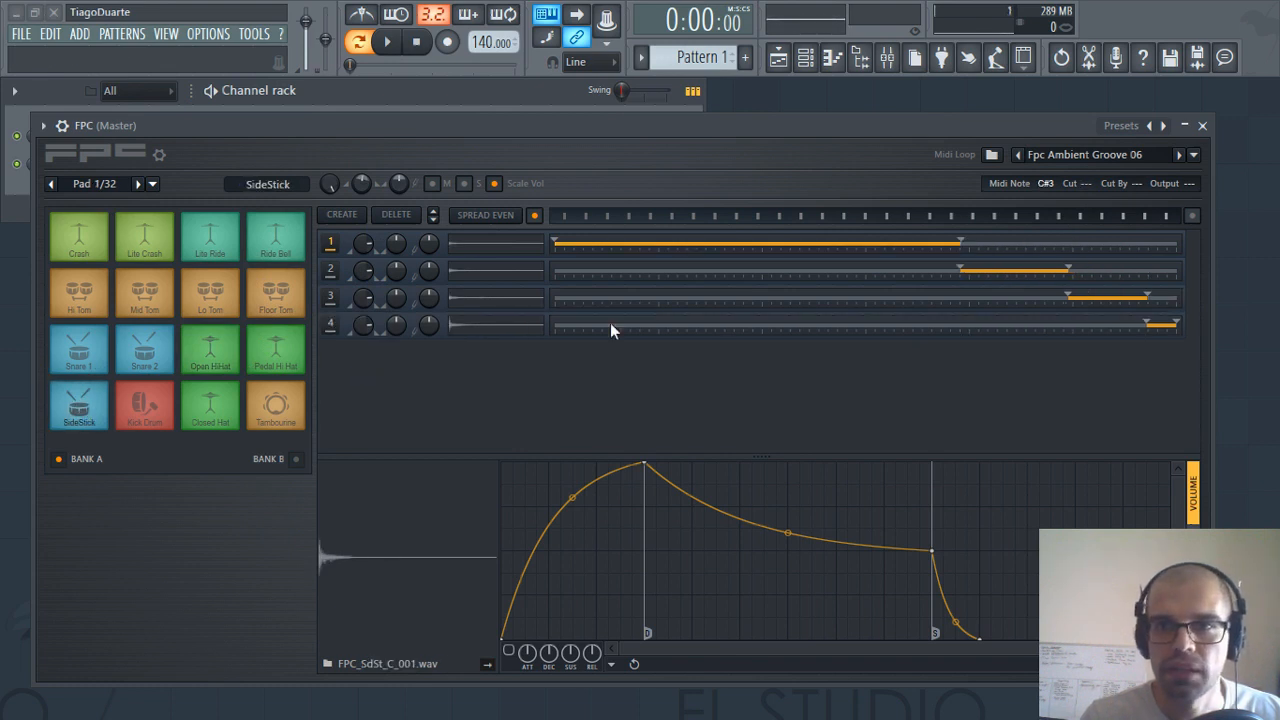
Load the Fpc Ambient Groove 01 MIDI loop and lower the FPC window to uncover the channel rack
click(1196, 158)
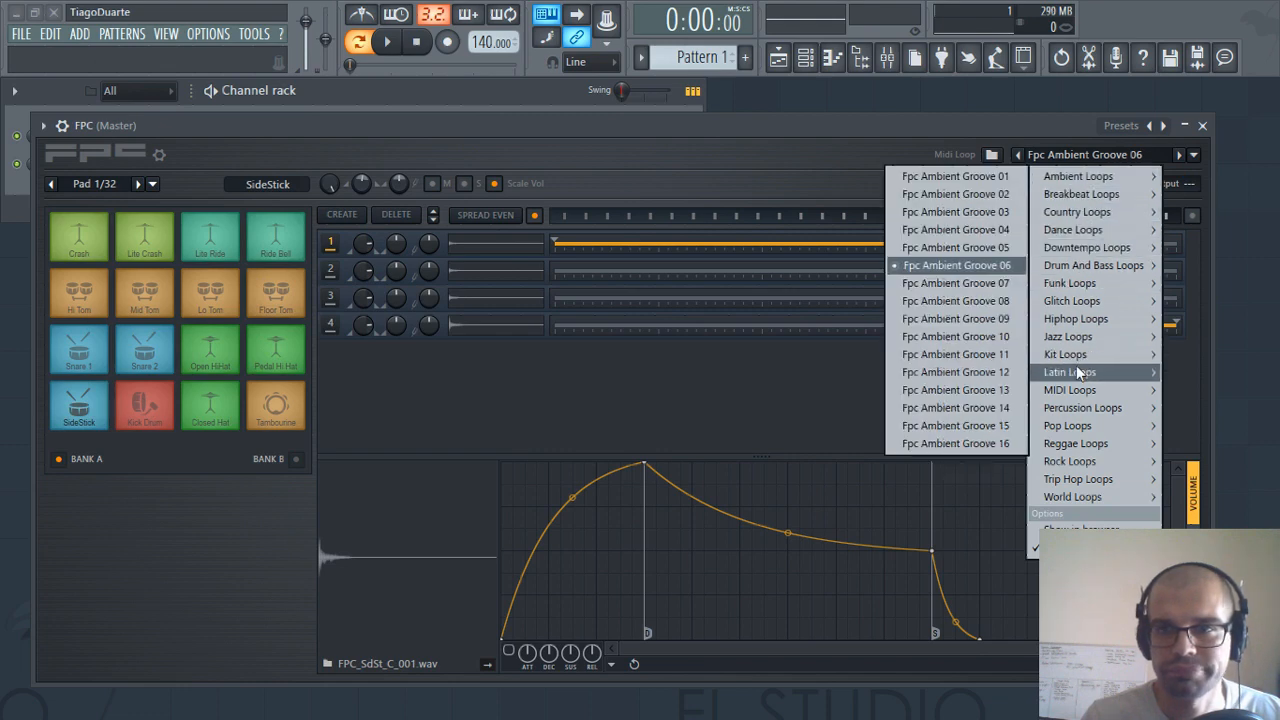
mouse_move(1079, 198)
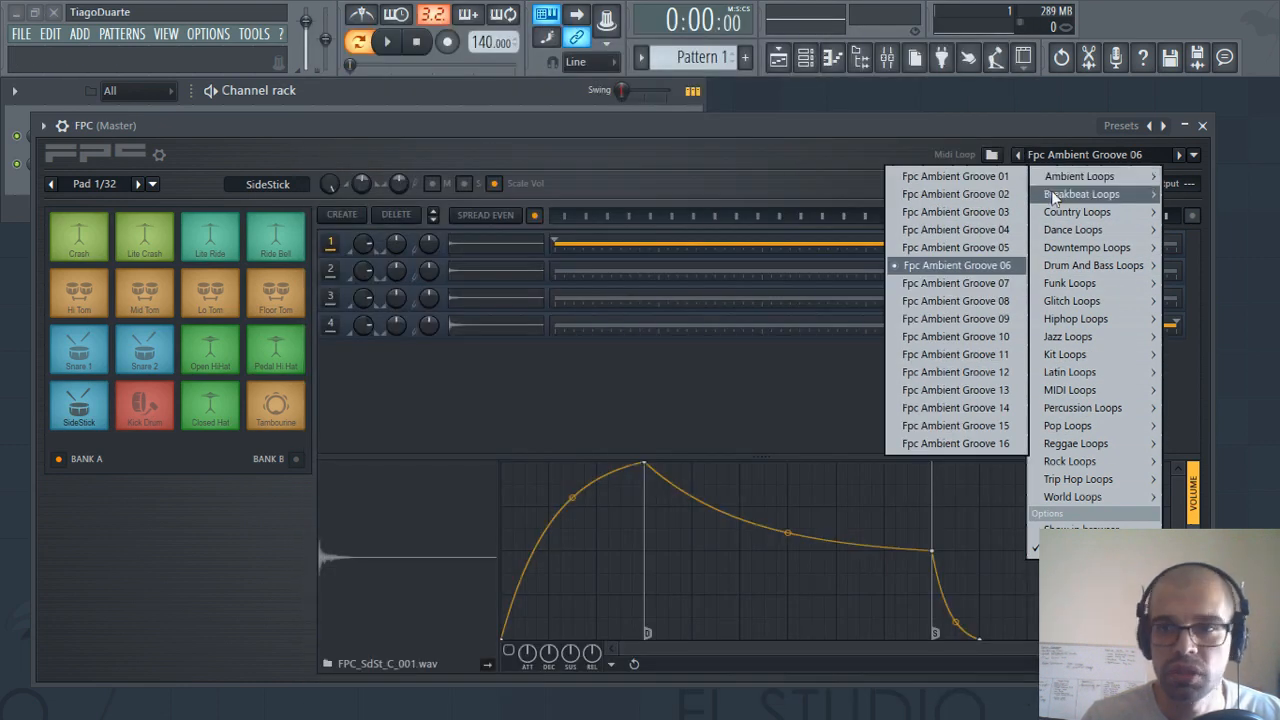
click(993, 180)
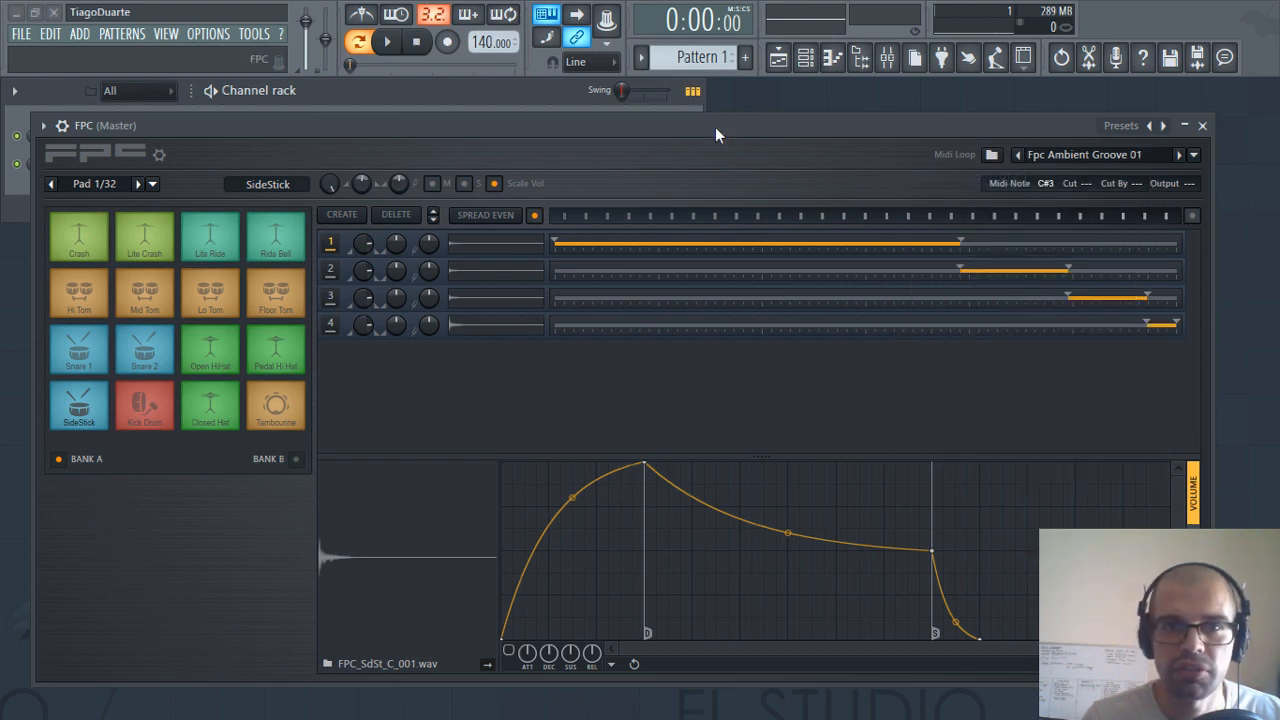
drag(749, 113, 769, 214)
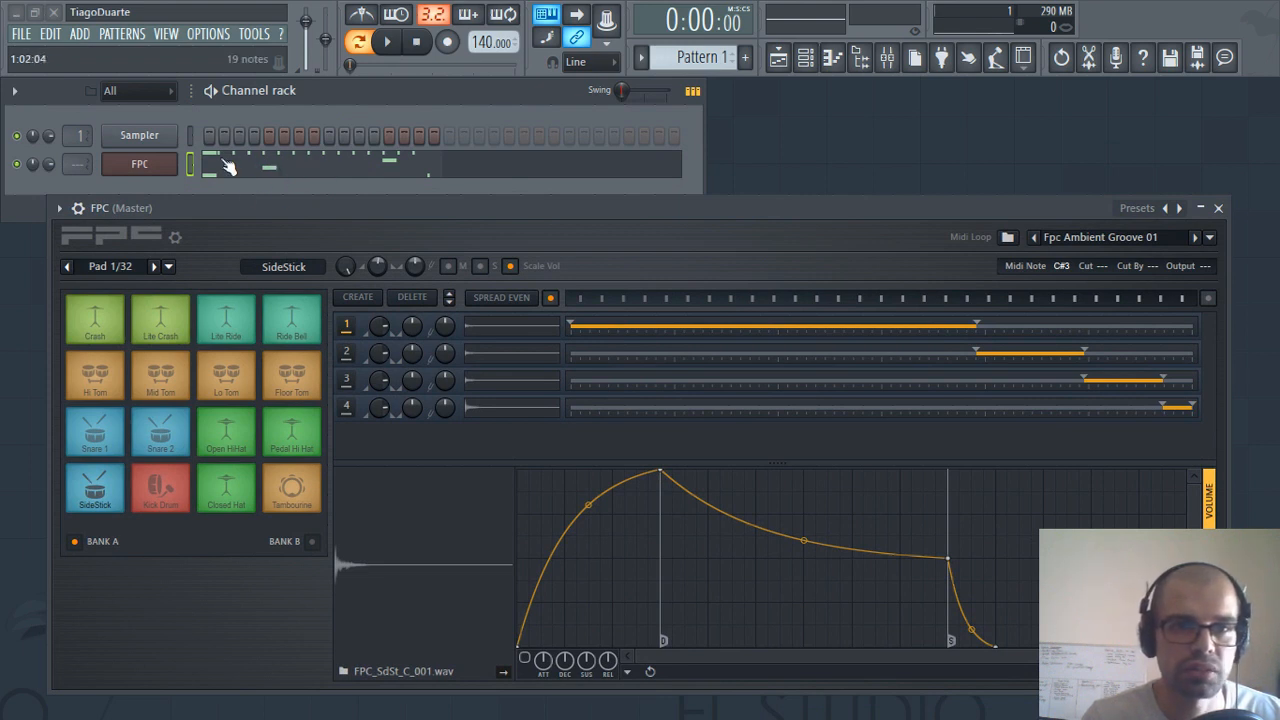
Advance to the following ambient loop, replace it with Fpc 6-8 Groove 08 from the Jazz Loops, and raise the FPC window
click(1194, 237)
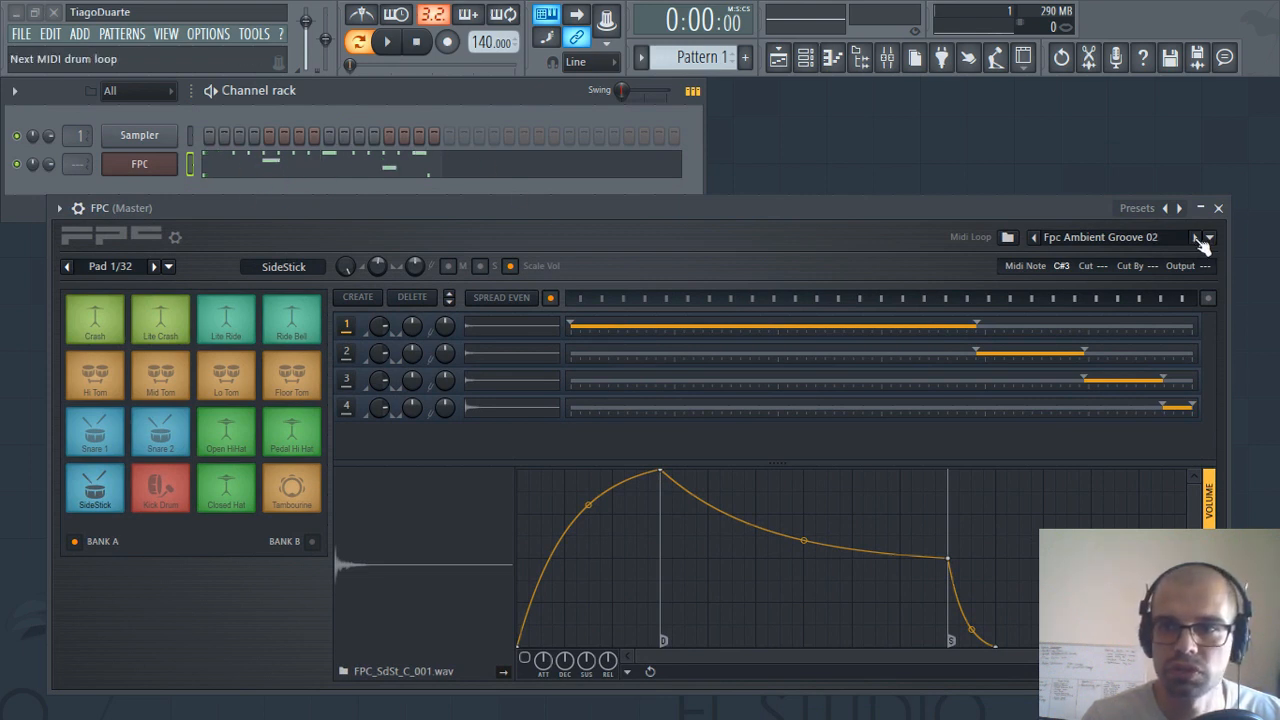
click(1211, 237)
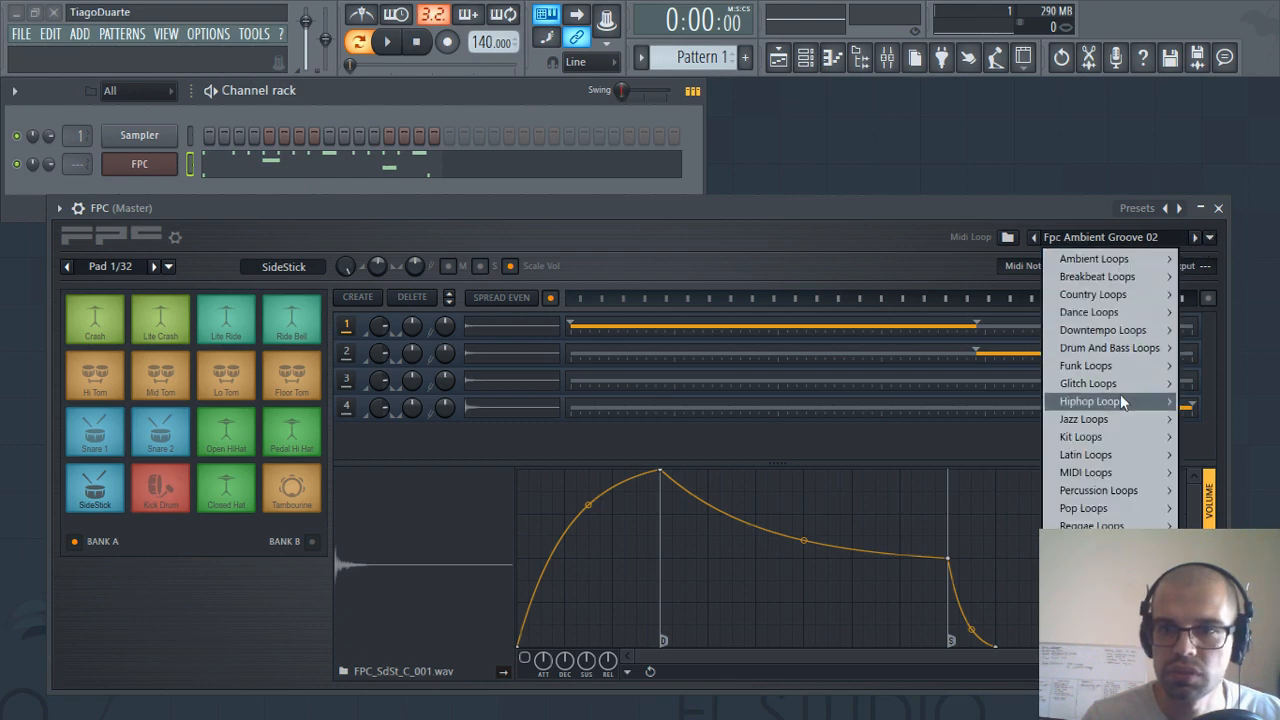
mouse_move(1099, 422)
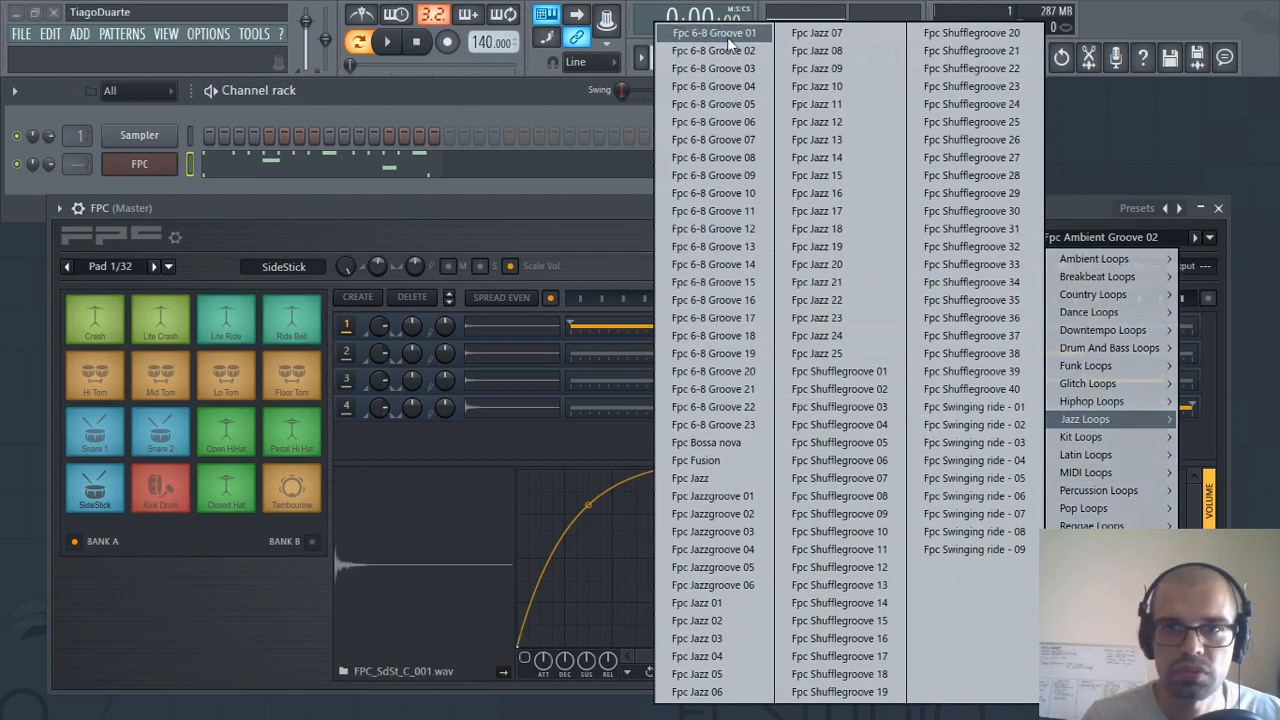
click(712, 157)
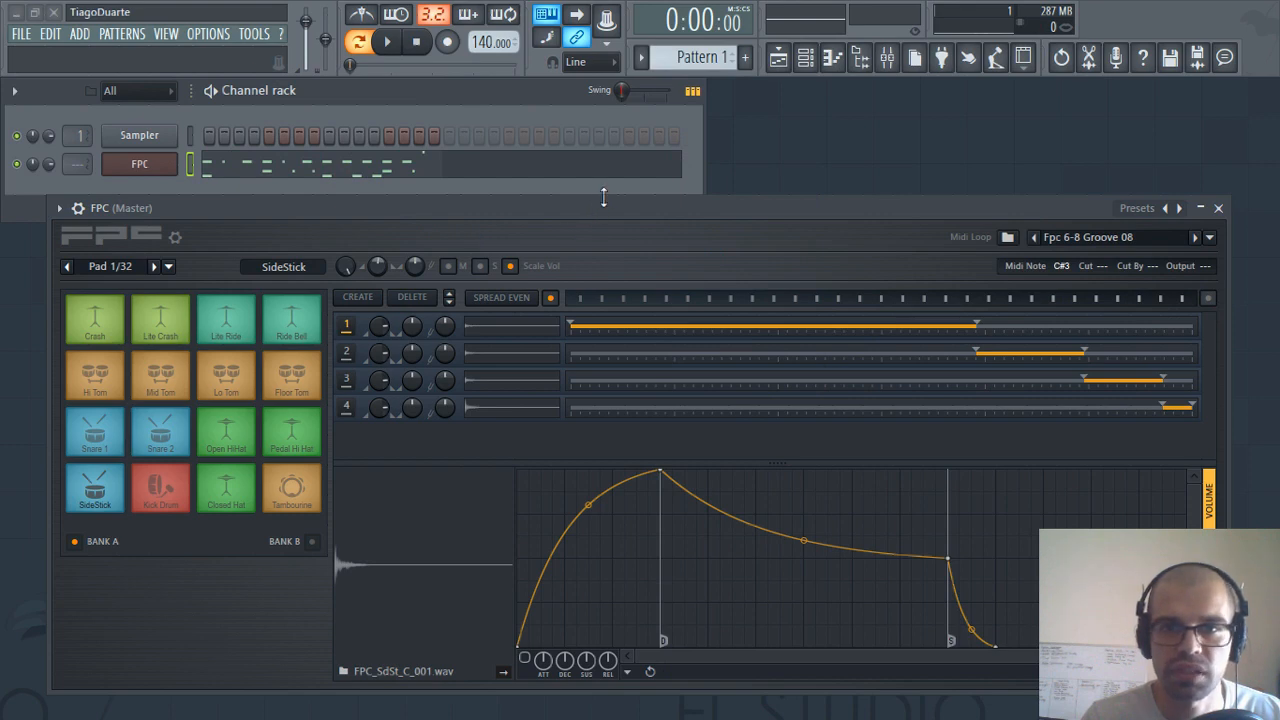
drag(603, 198, 608, 148)
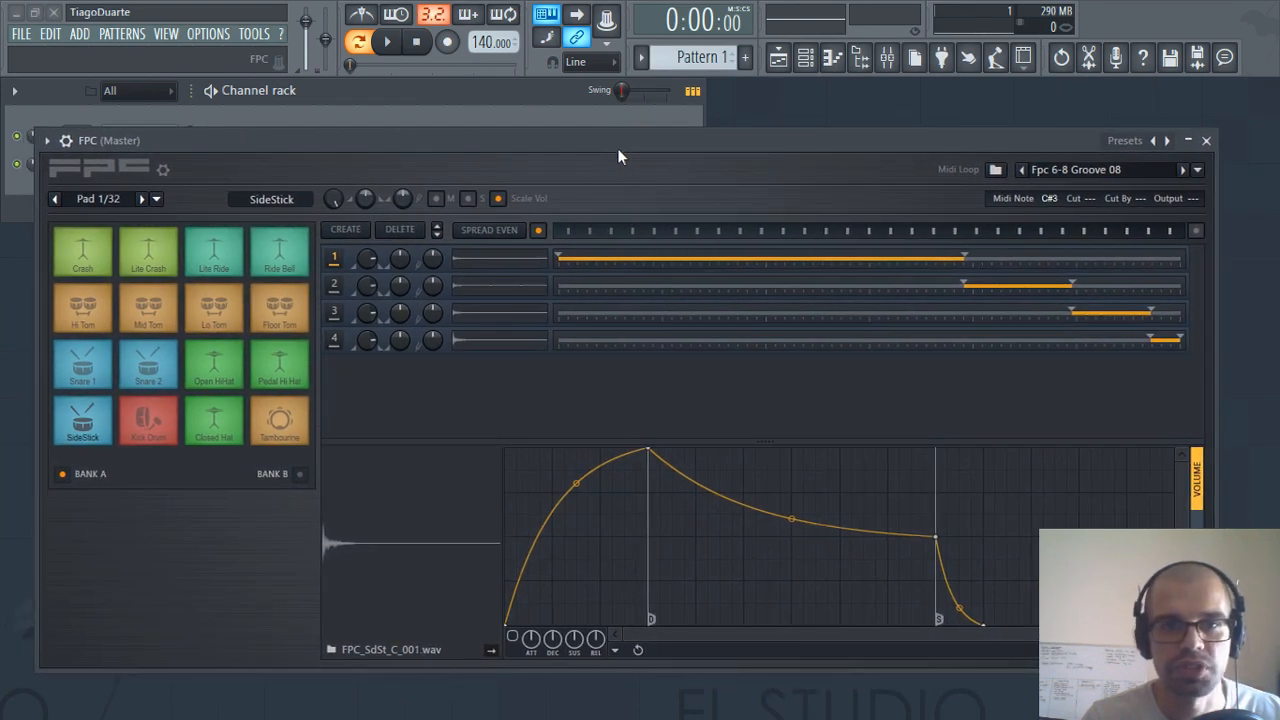
Load the electronic 808 kit preset and audition its SideStick, Kick Drum and snare pads
right_click(1172, 143)
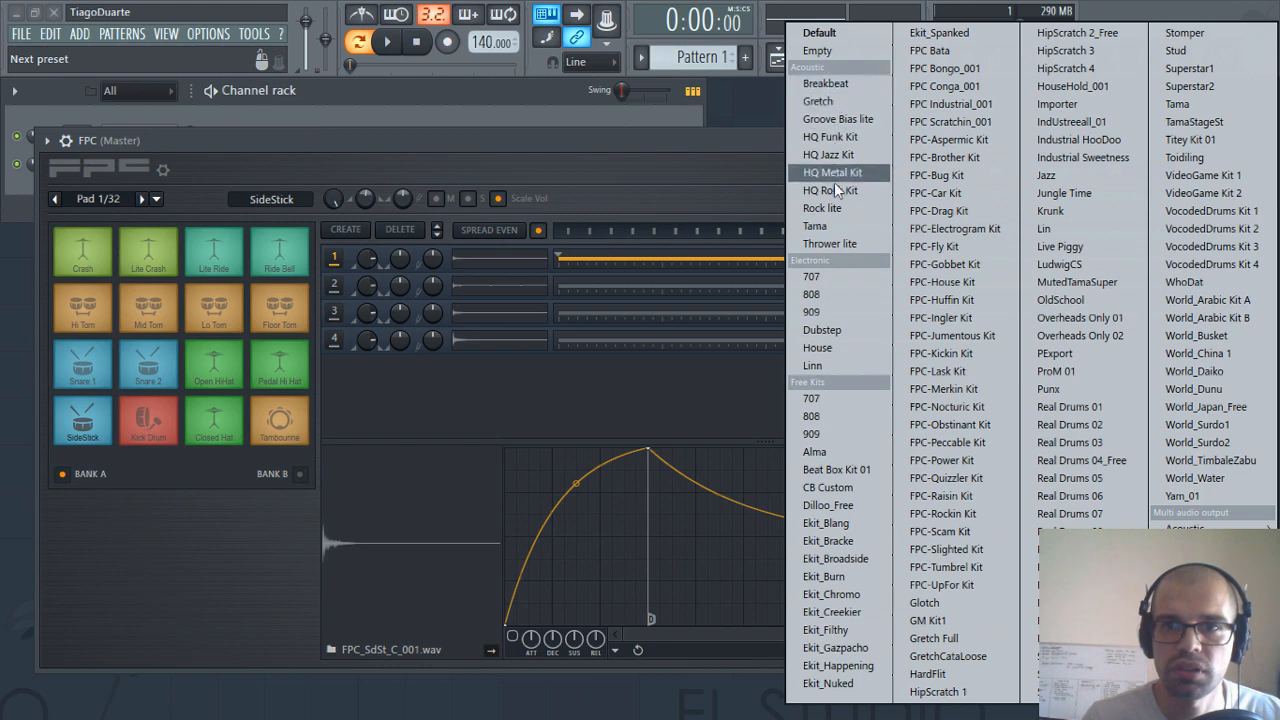
click(815, 295)
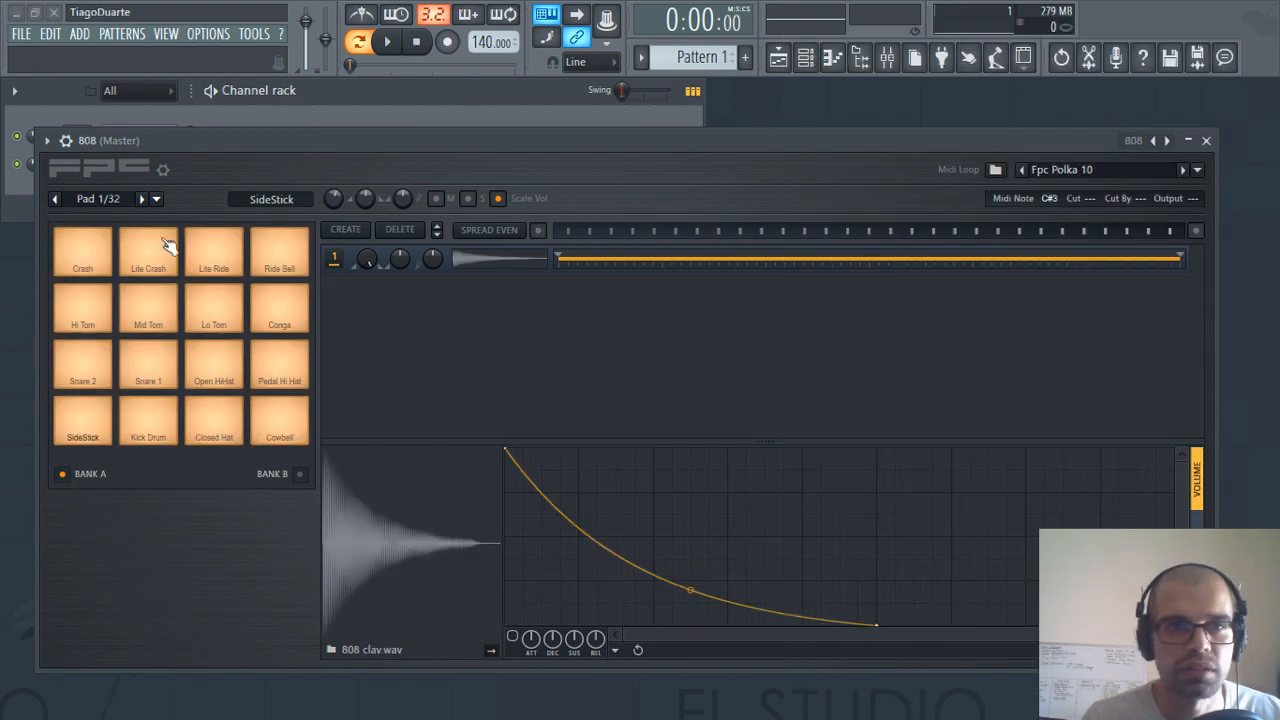
click(72, 416)
click(140, 424)
click(96, 372)
click(137, 366)
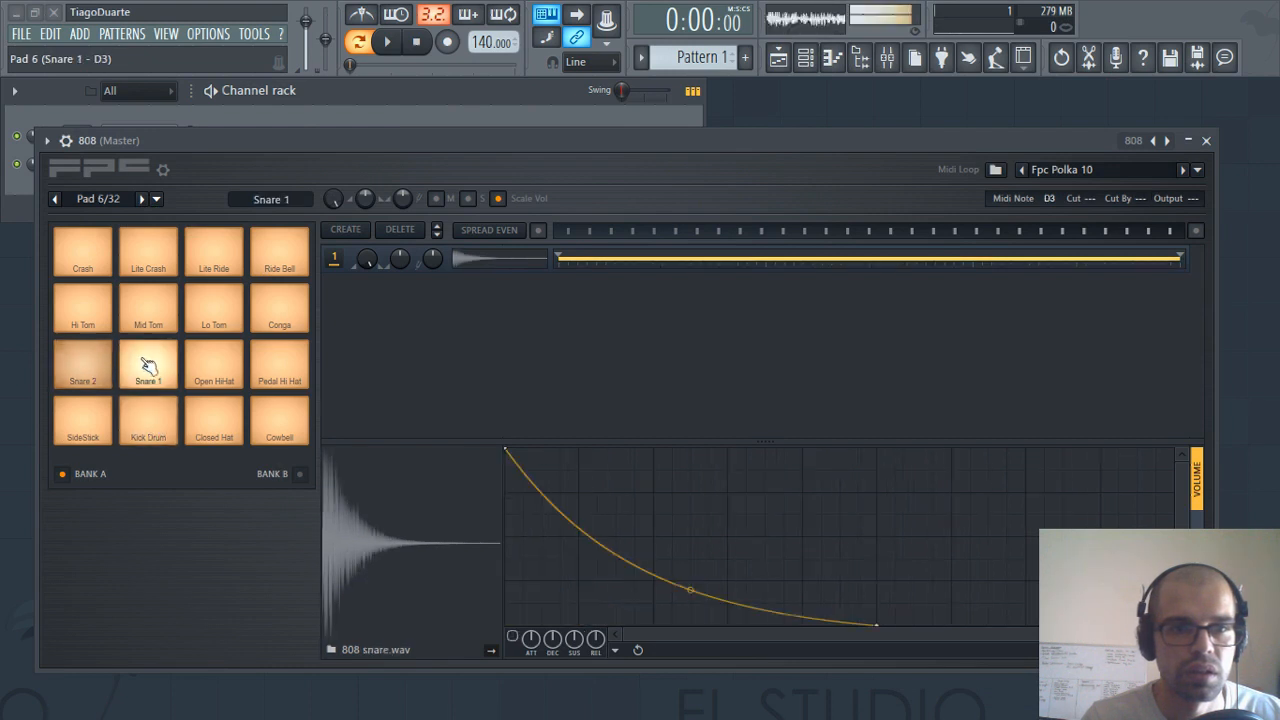
click(152, 417)
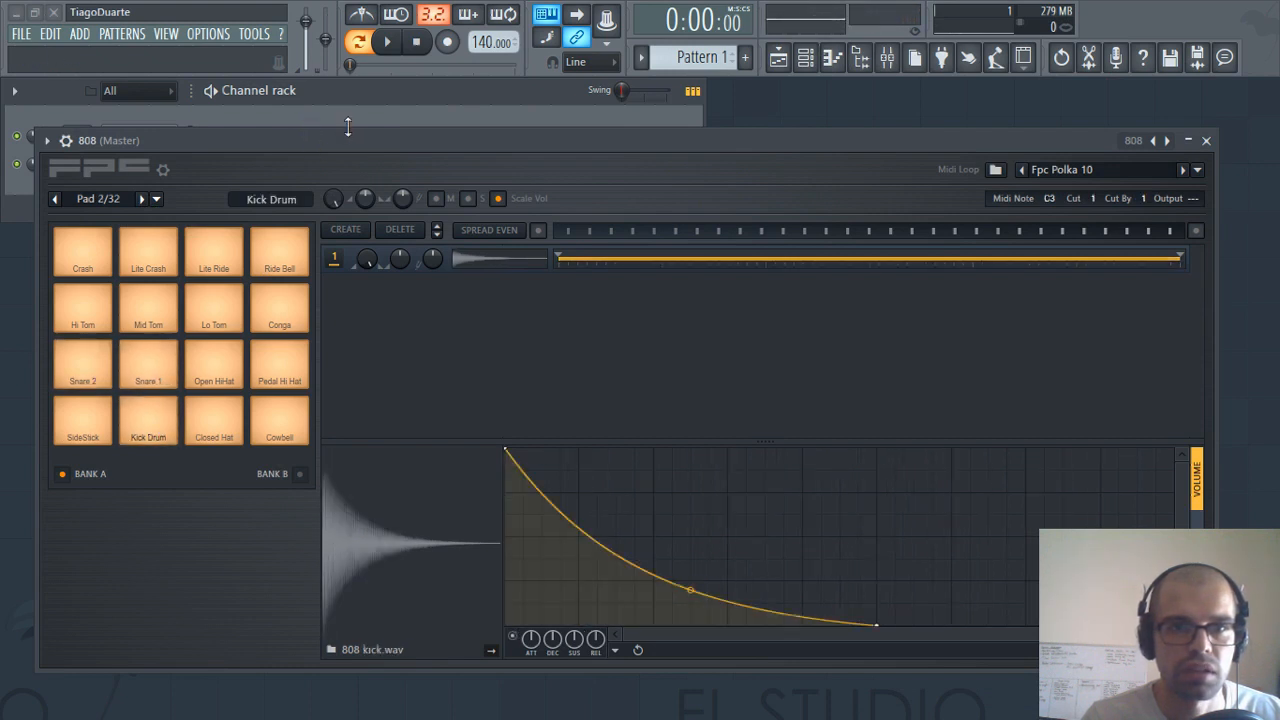
Uncover the channel rack, lower the project tempo to 90 BPM and play the pattern
drag(347, 126, 335, 198)
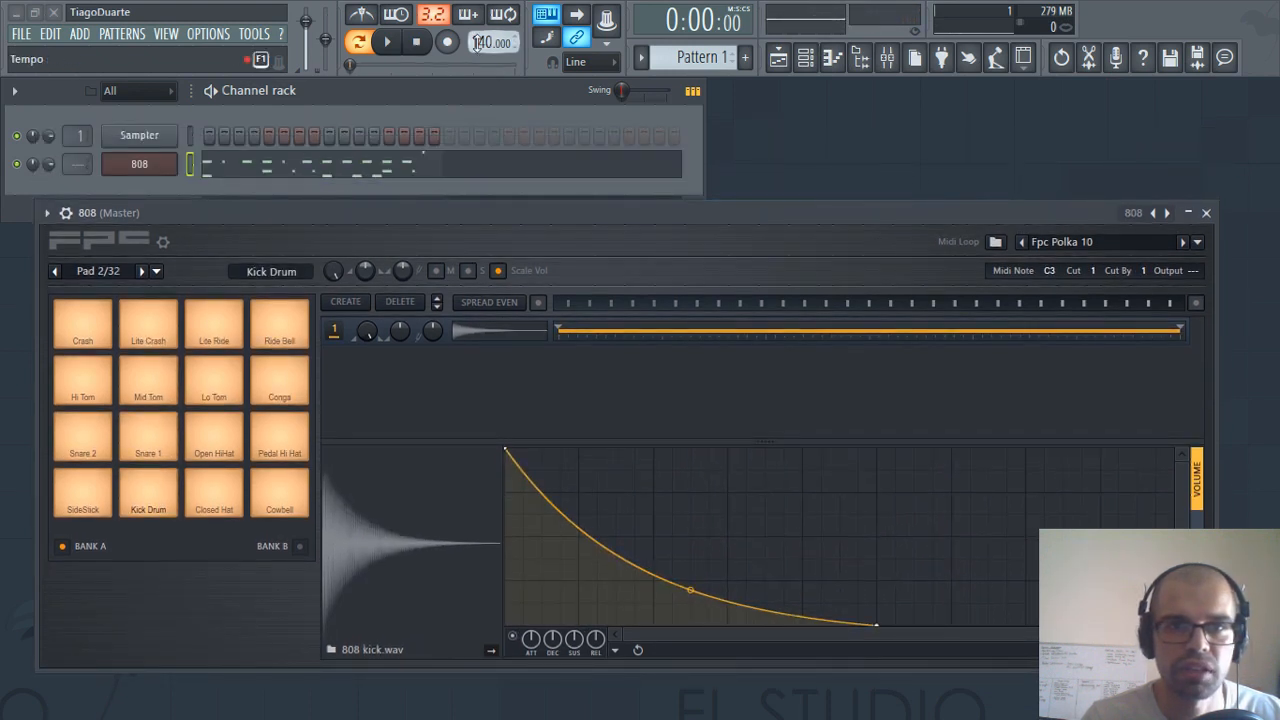
drag(493, 42, 493, 70)
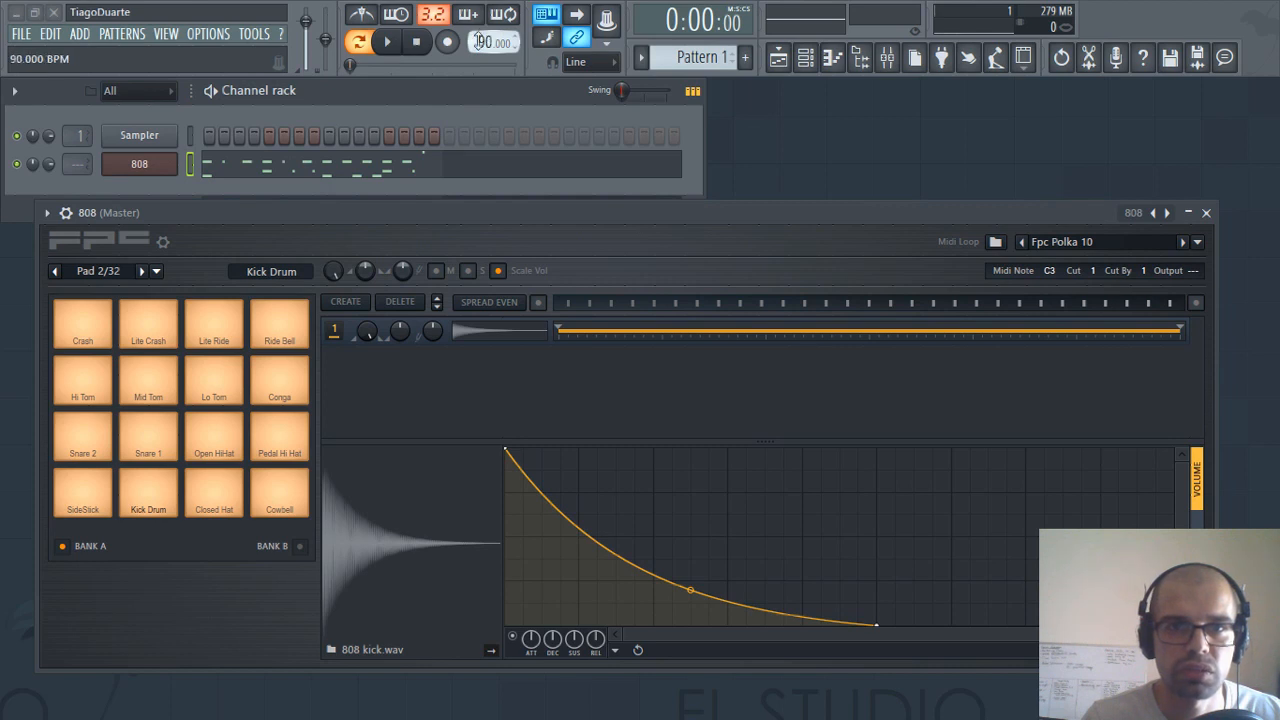
click(391, 45)
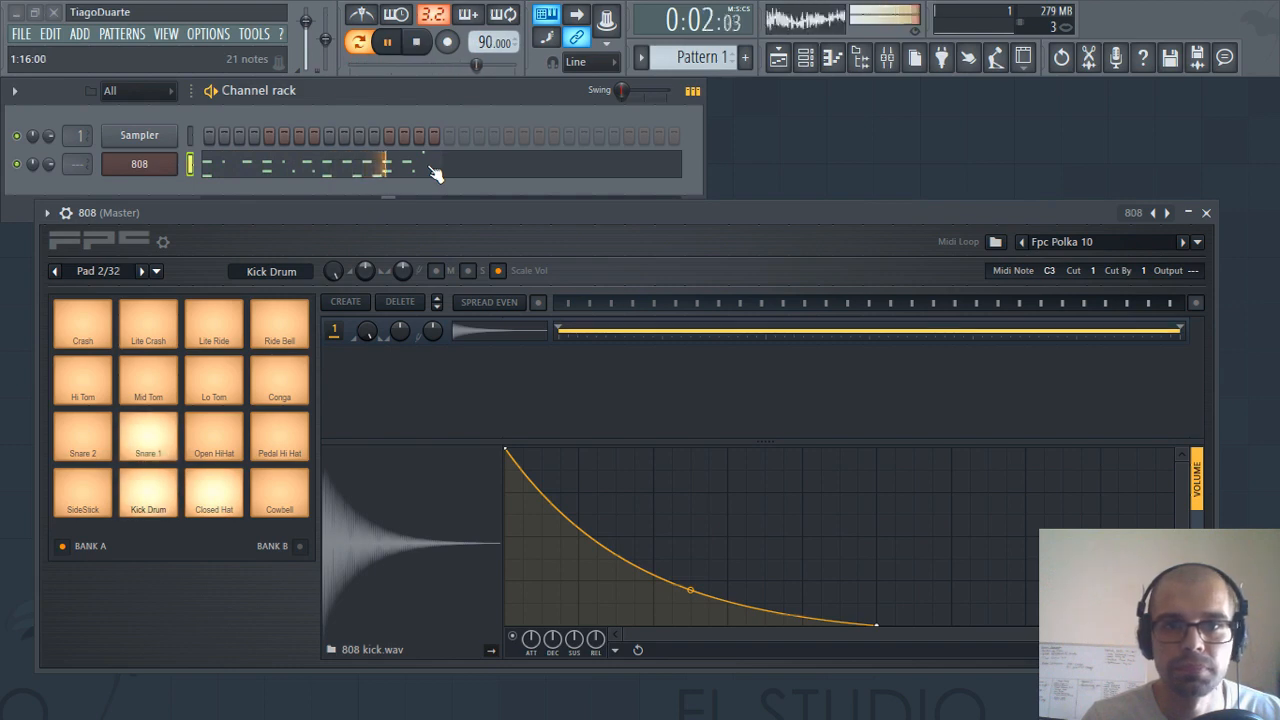
Replace the MIDI loop with Fpc Oldschool 01 from the Hiphop Loops while the pattern plays
click(1196, 242)
mouse_move(1106, 406)
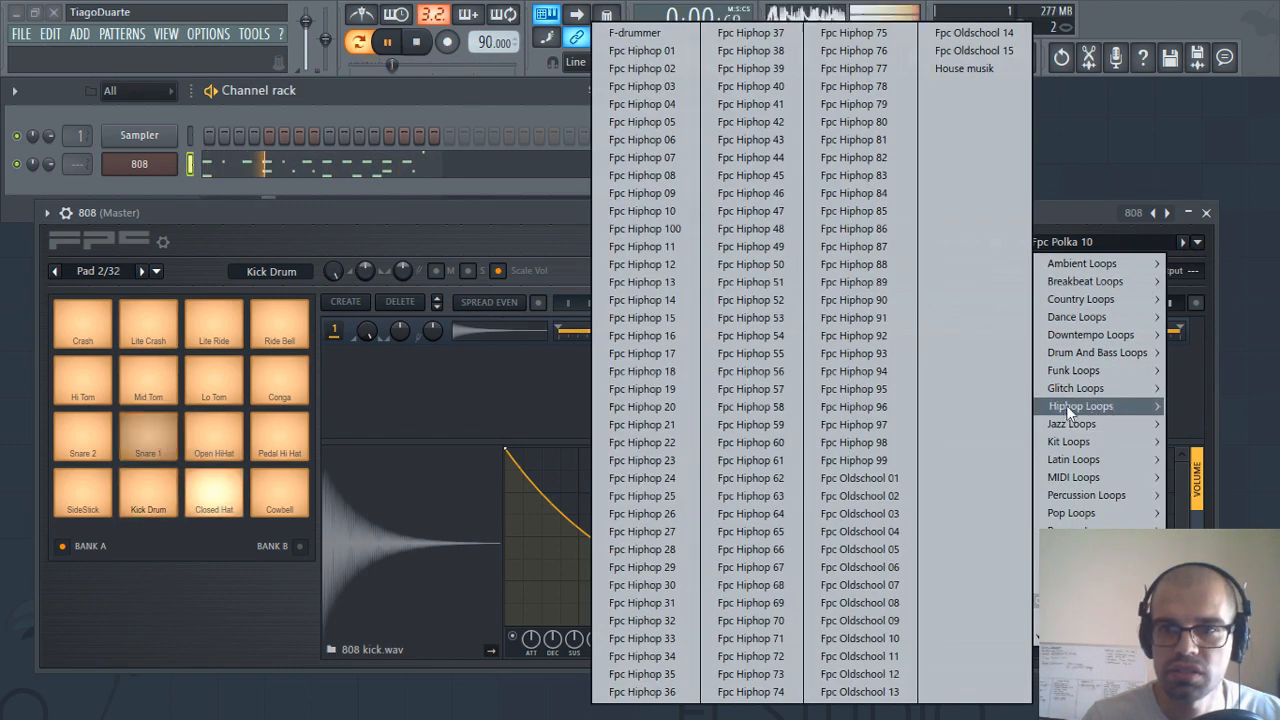
click(860, 478)
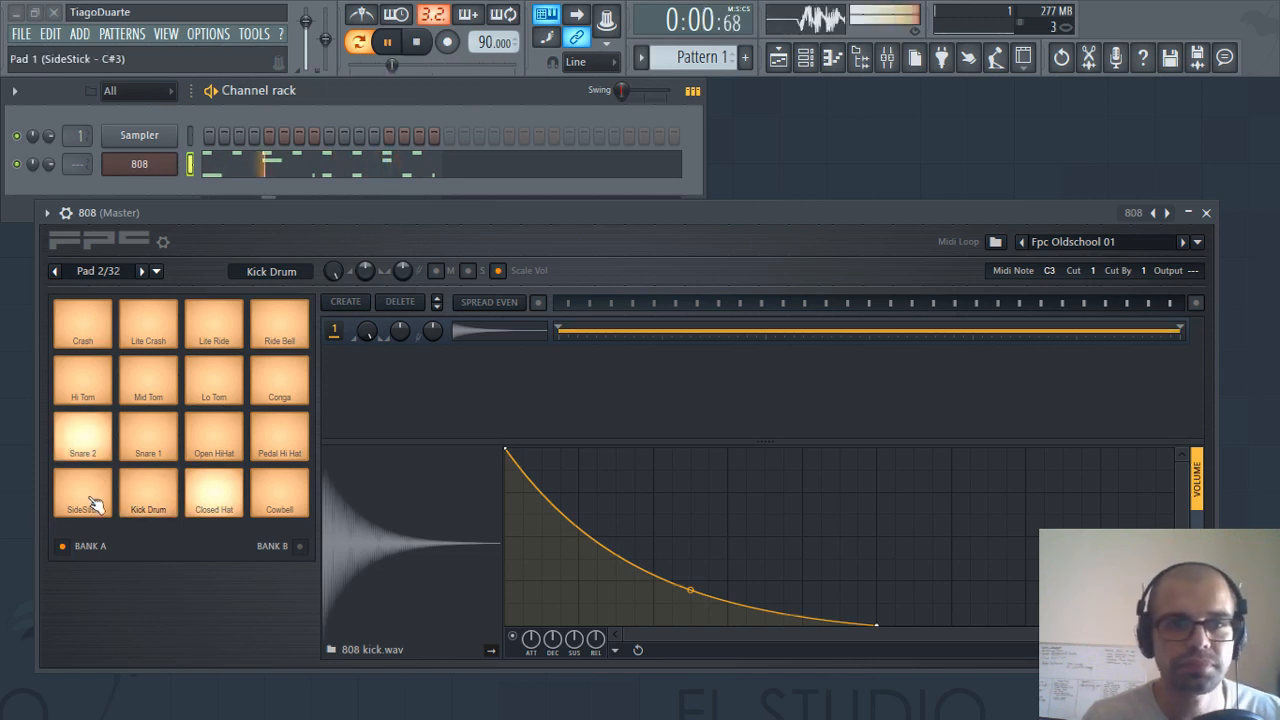
Play along on the 808 kit's hi-hat, Cowbell and snare pads, ending with Snare 2, and stop playback
click(214, 495)
click(285, 498)
click(170, 445)
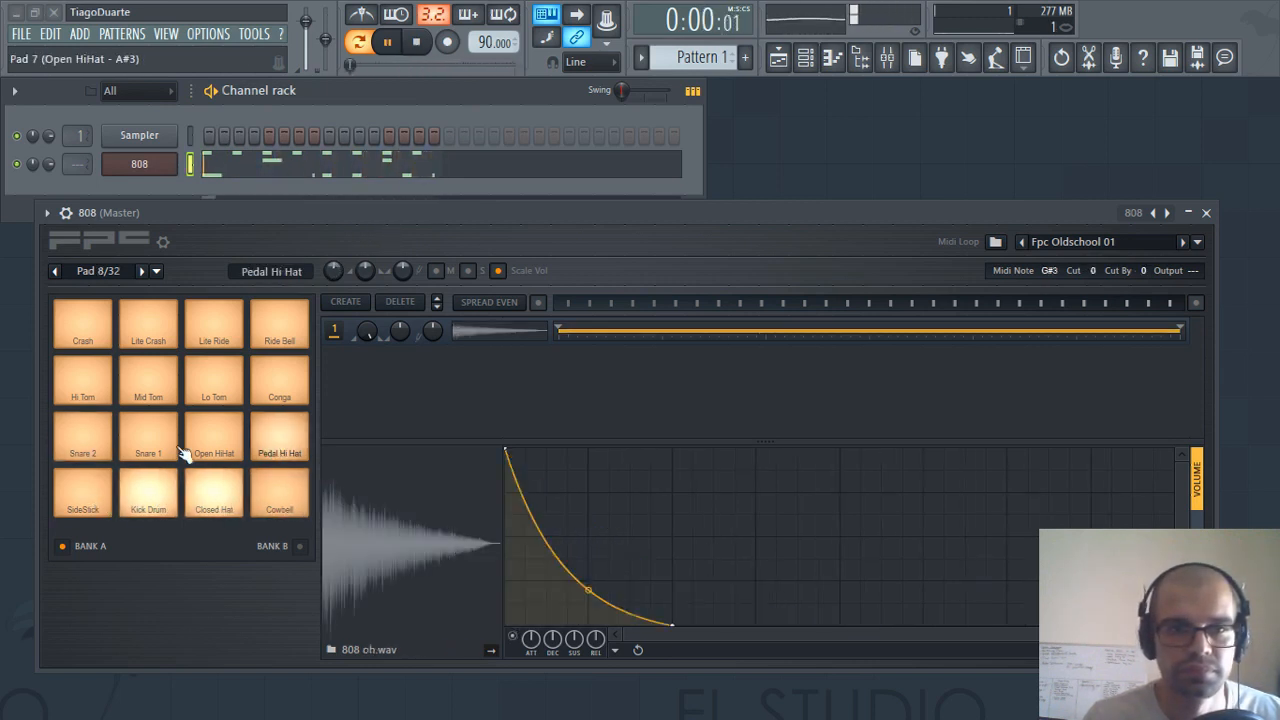
click(105, 442)
click(416, 46)
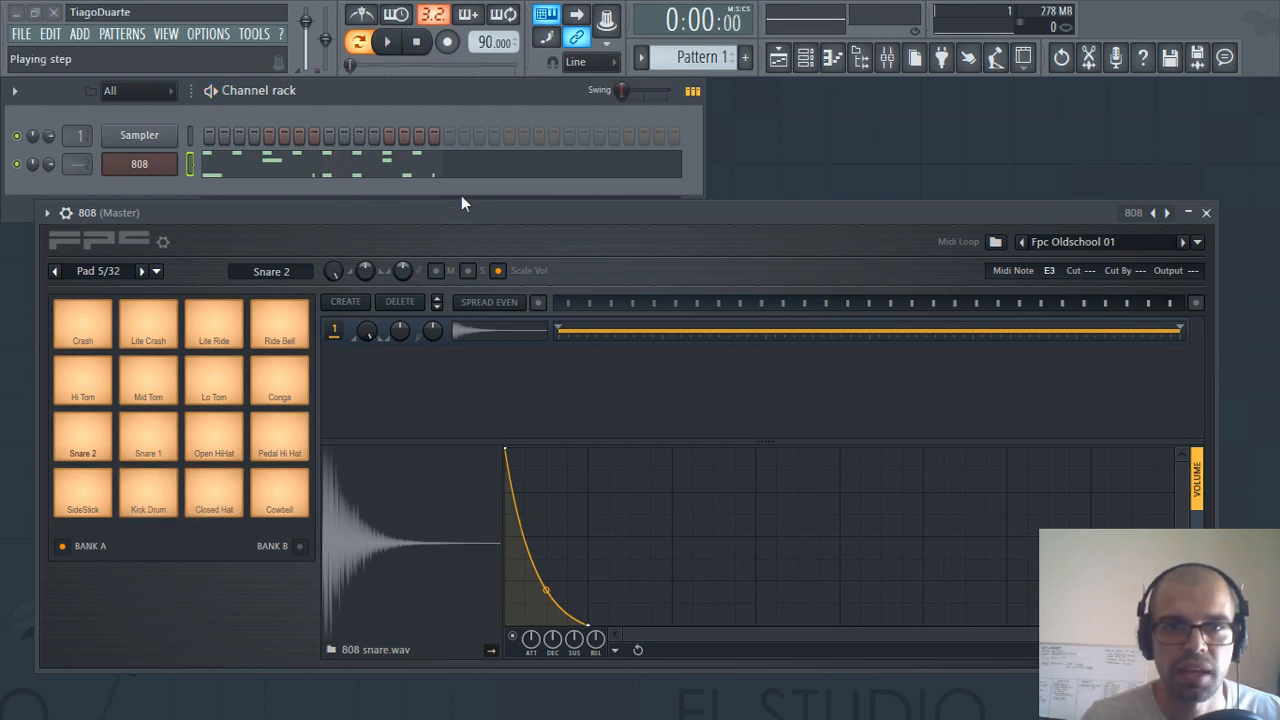
Raise the FPC window and load the Default kit preset in place of the 808 kit
drag(464, 208, 465, 127)
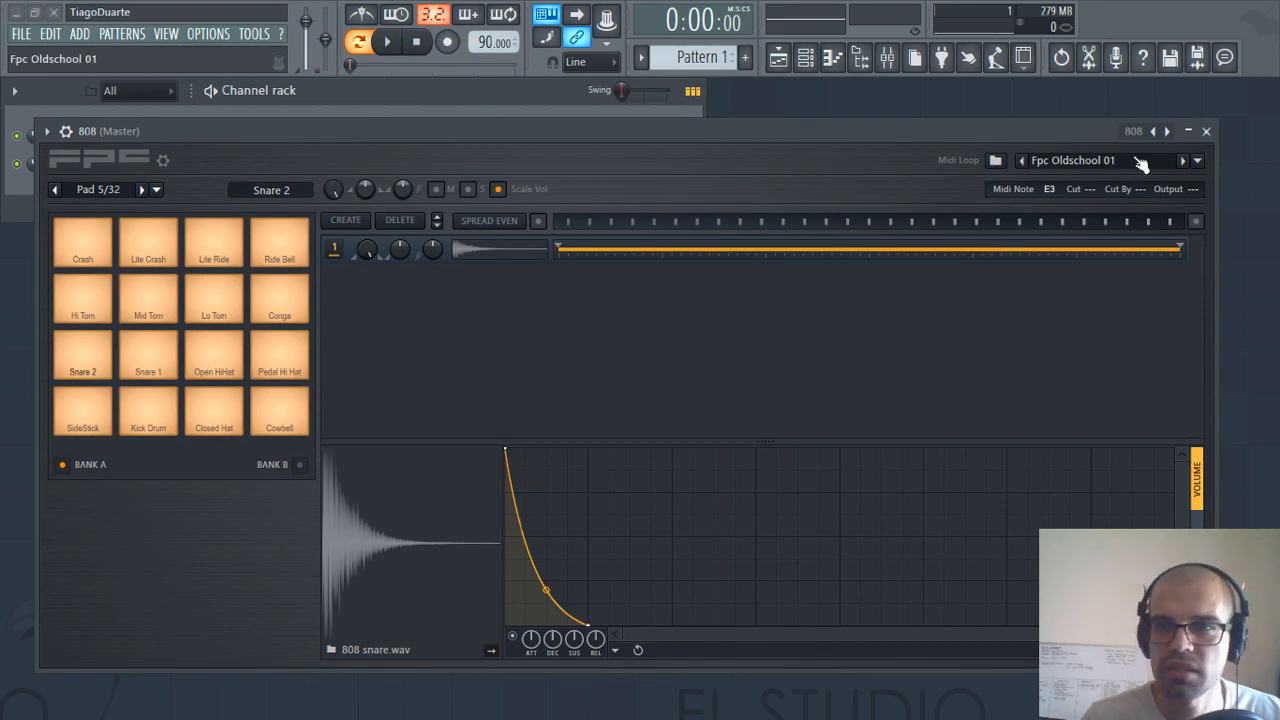
right_click(1153, 131)
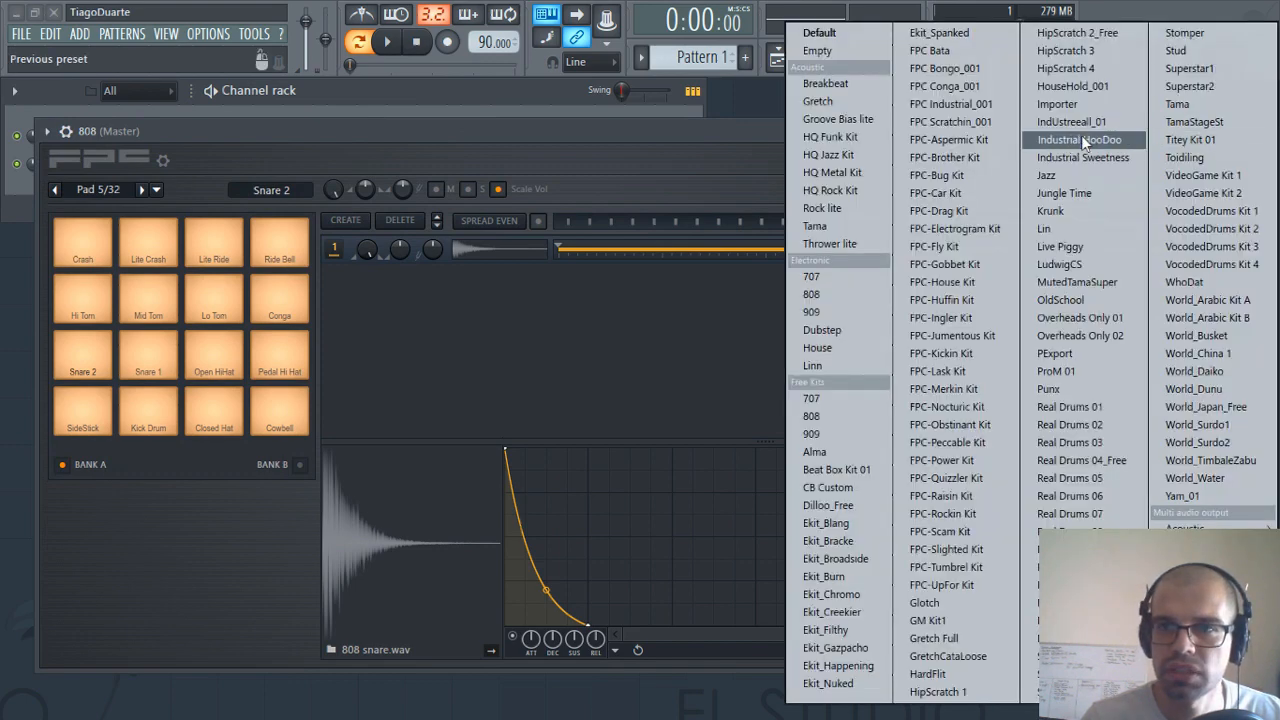
click(821, 38)
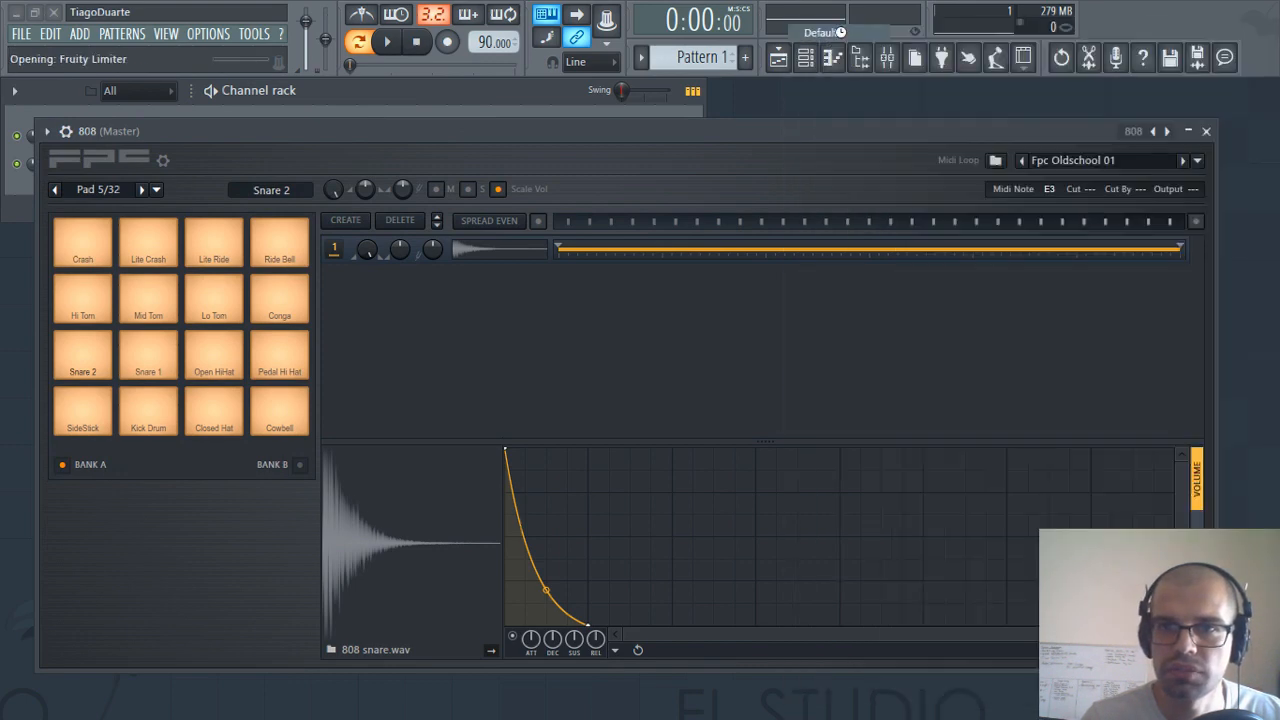
Audition the Default kit by alternating between its SideStick, Kick Drum and Snare 1 pads
click(108, 420)
click(132, 416)
click(77, 364)
click(152, 415)
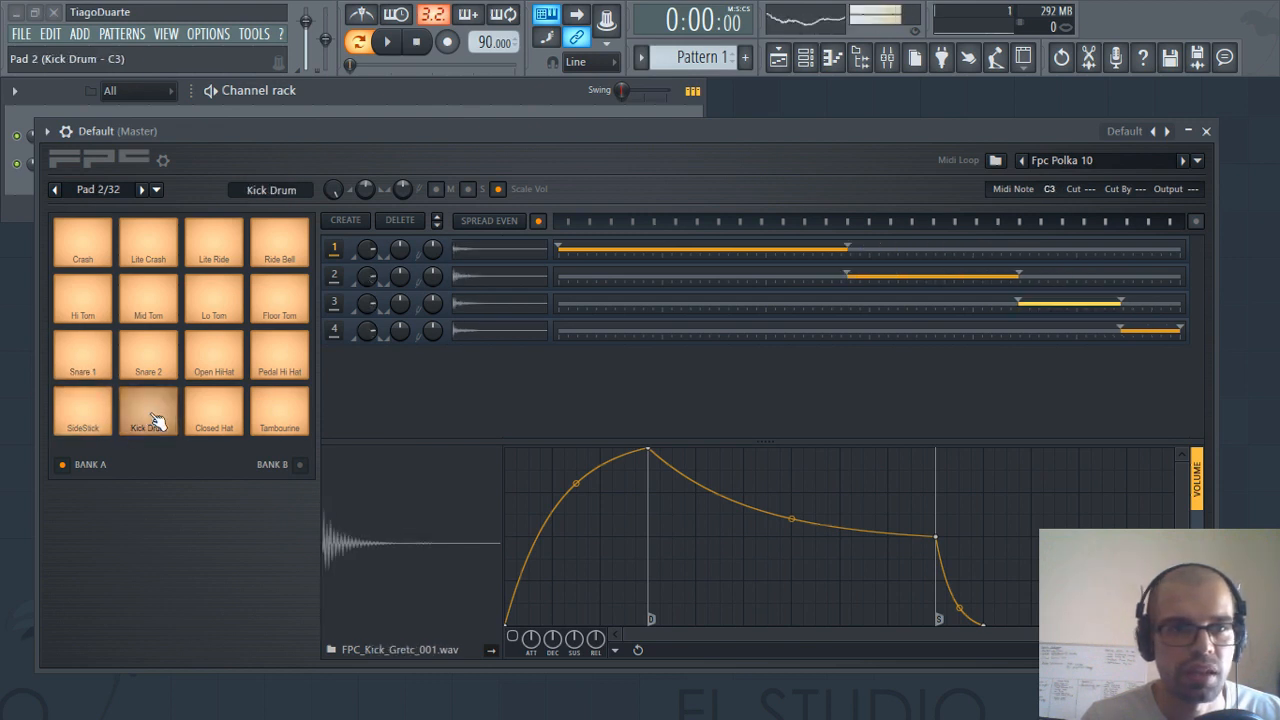
click(104, 374)
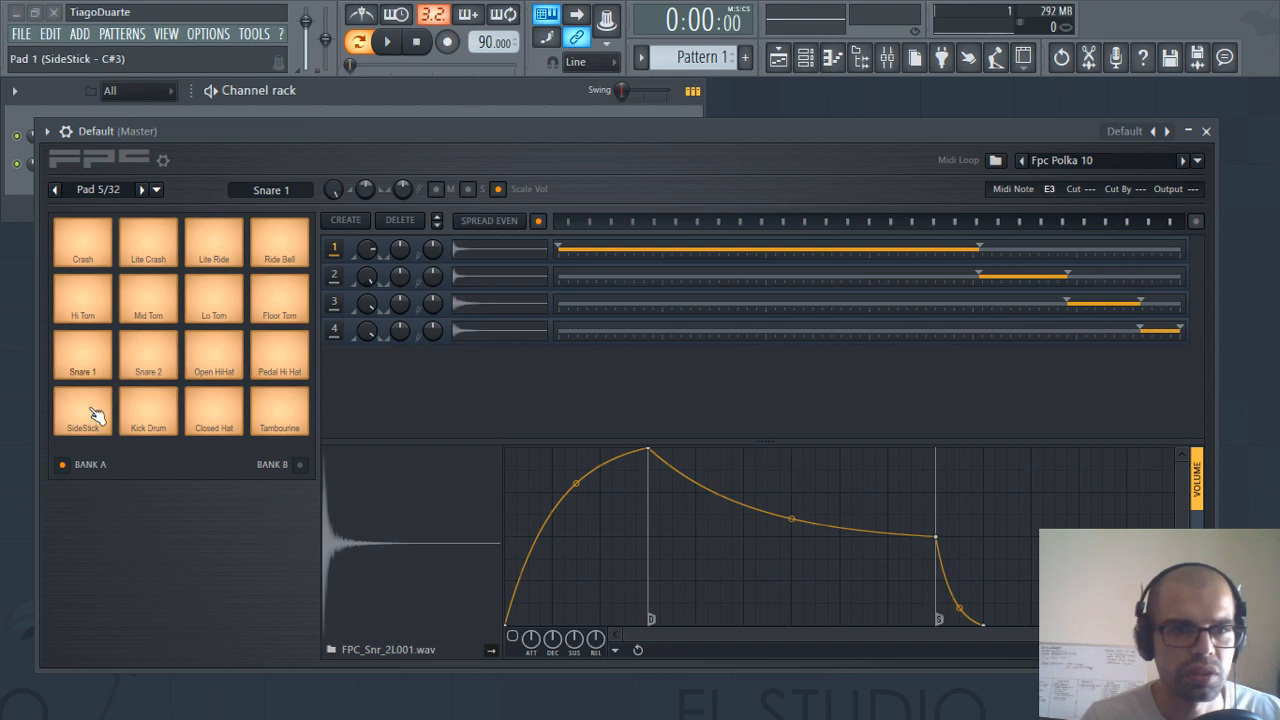
click(155, 410)
click(105, 371)
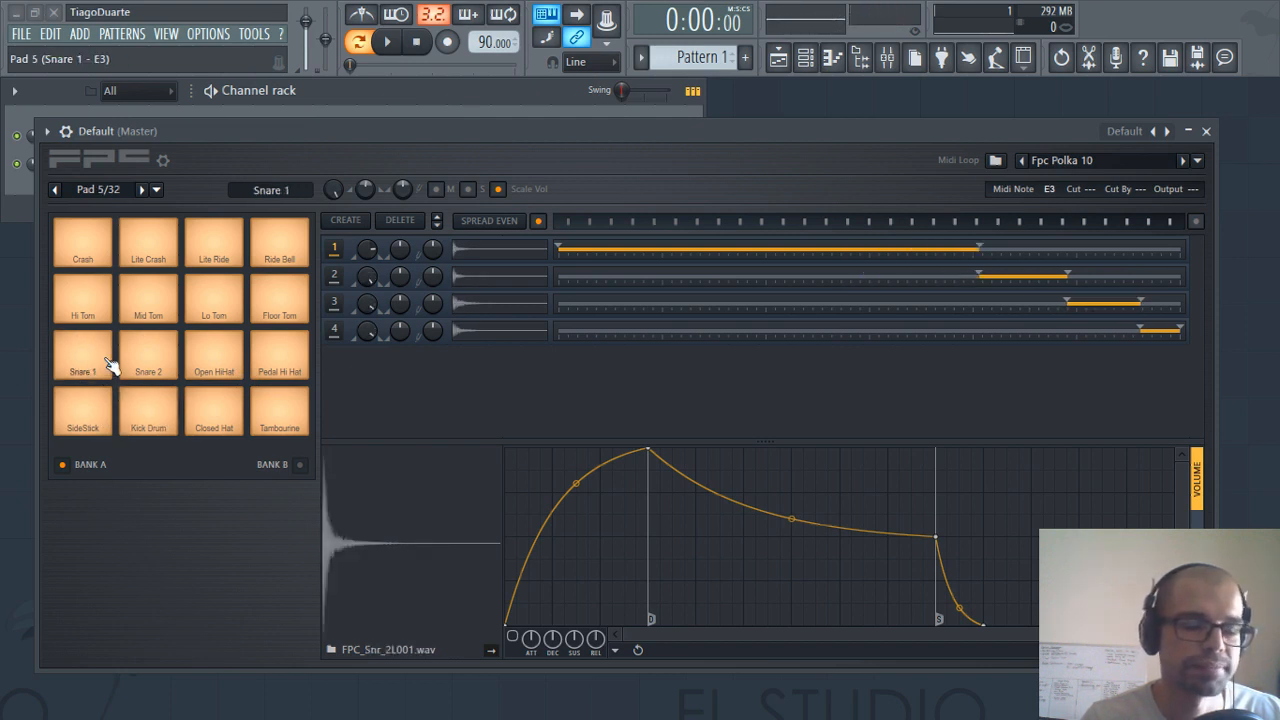
click(110, 365)
click(112, 365)
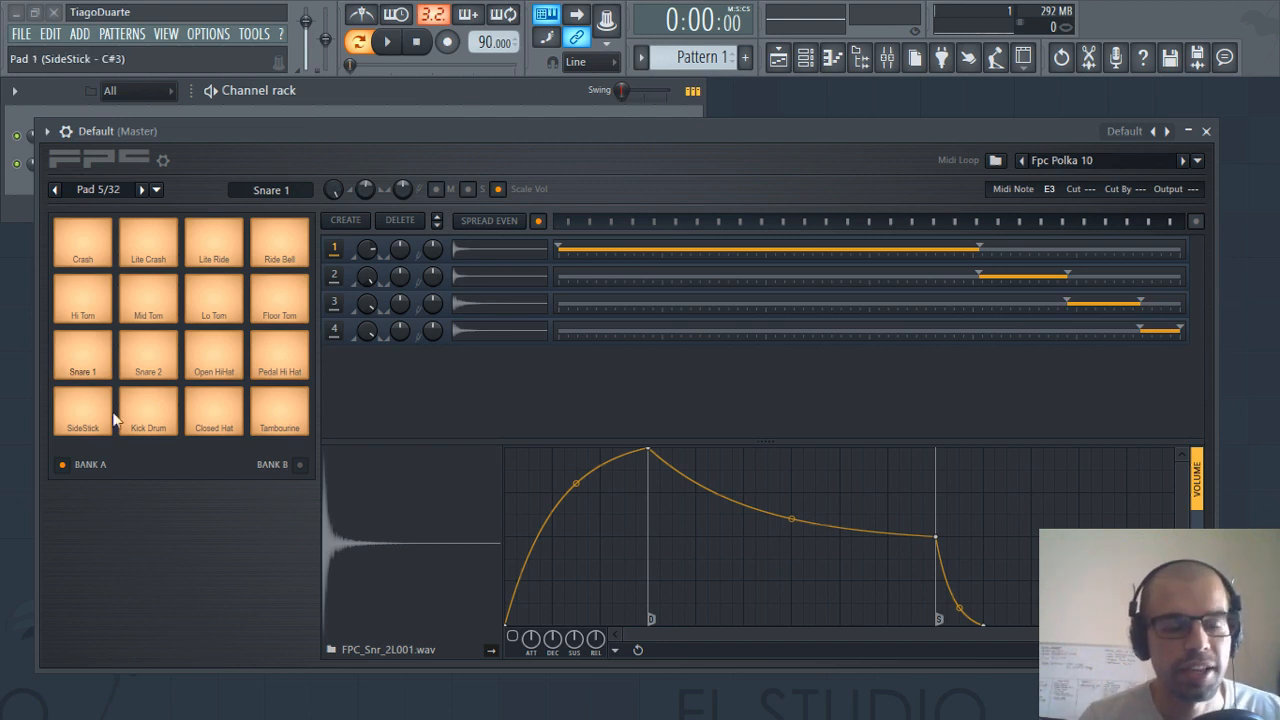
Audition the Kick Drum, Snare 1, Snare 2 and Pedal Hi Hat pads, finishing on SideStick
click(149, 418)
click(92, 363)
click(150, 358)
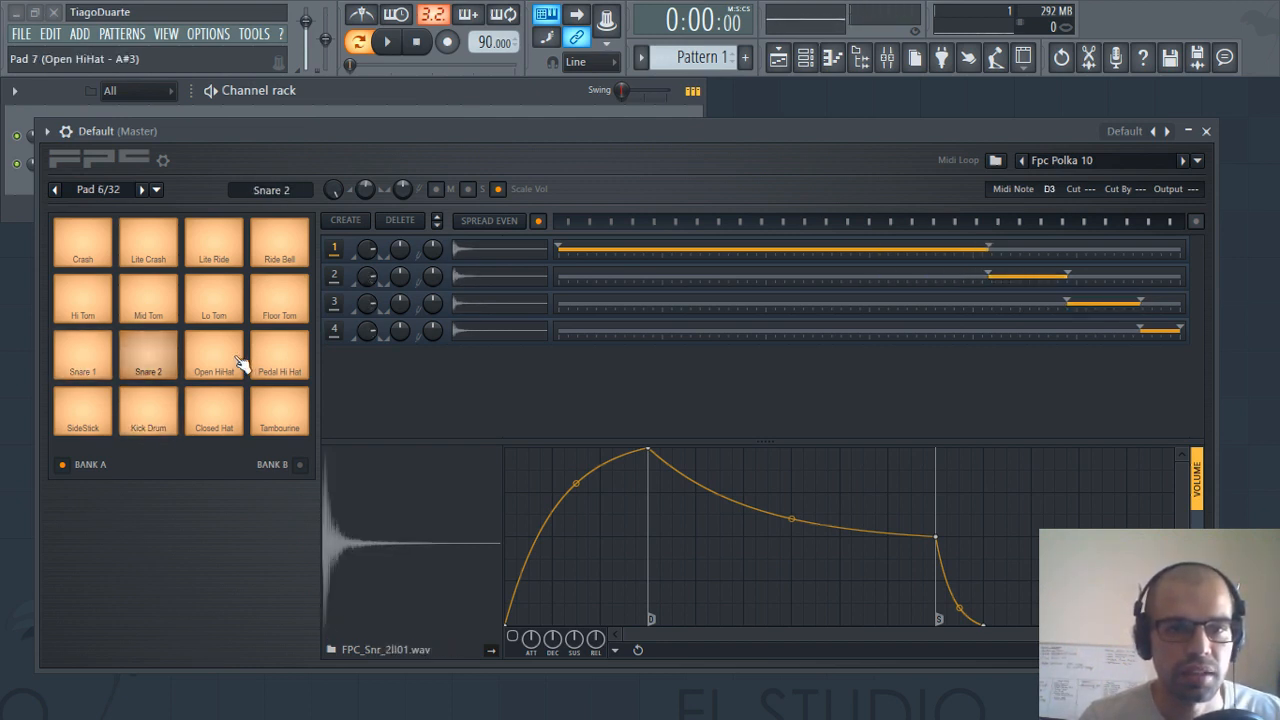
click(277, 357)
click(106, 362)
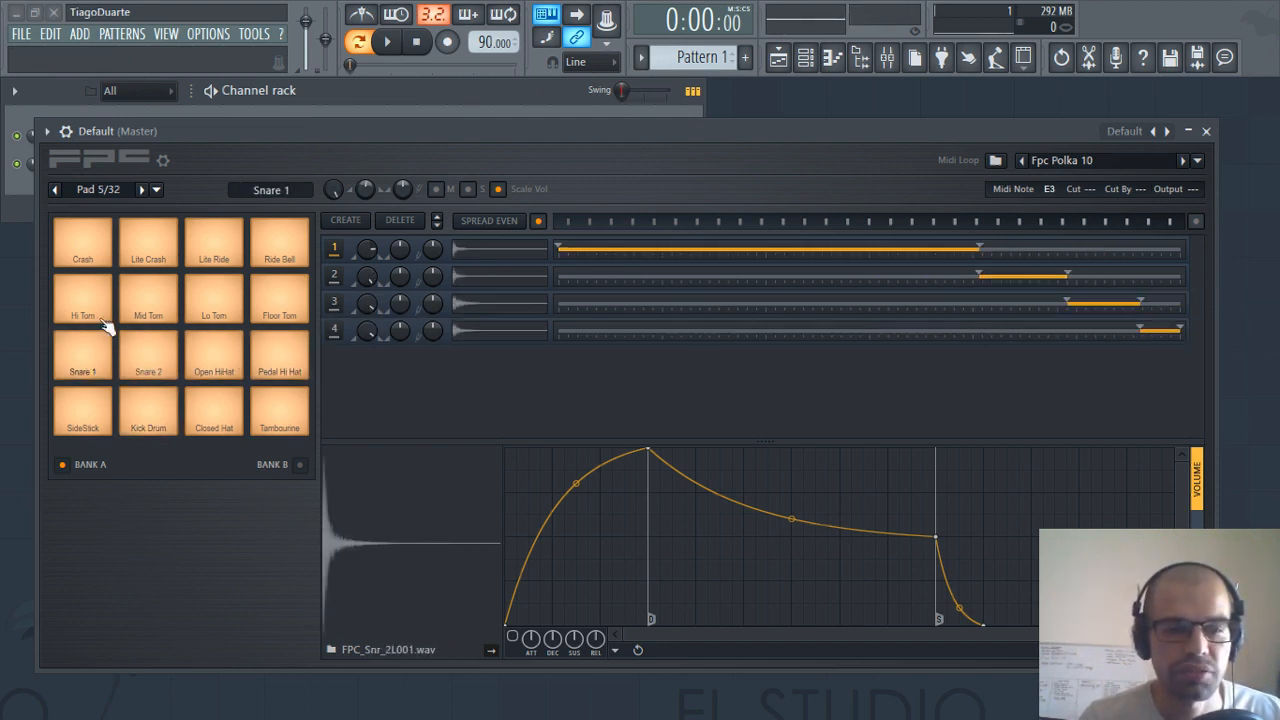
click(93, 414)
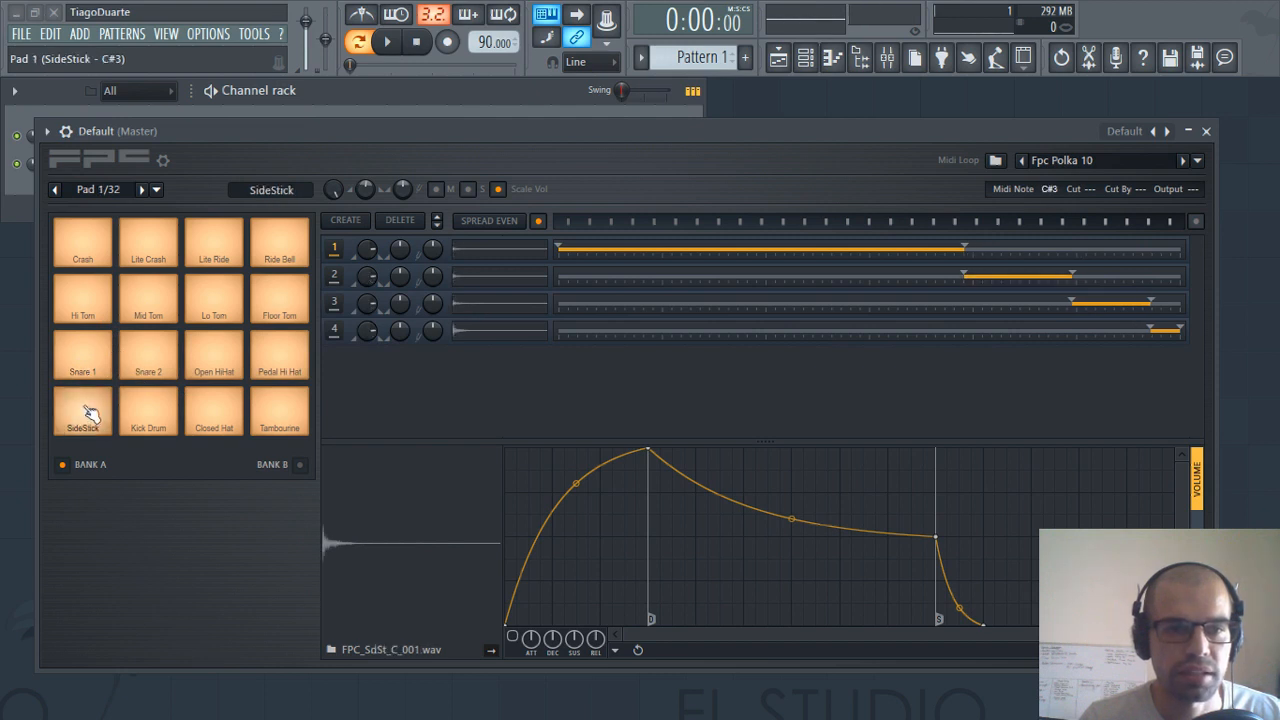
click(87, 414)
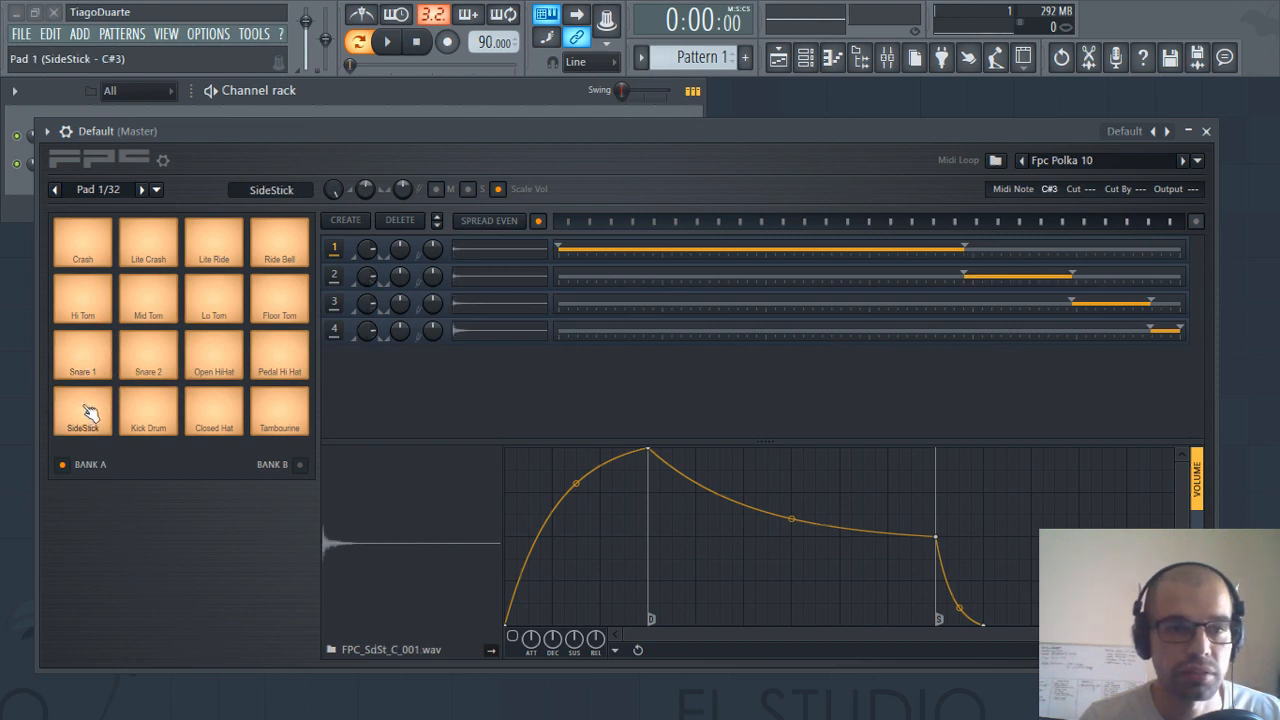
Audition the SideStick pad with a few hits around the middle of the pad
click(88, 412)
click(89, 410)
click(93, 417)
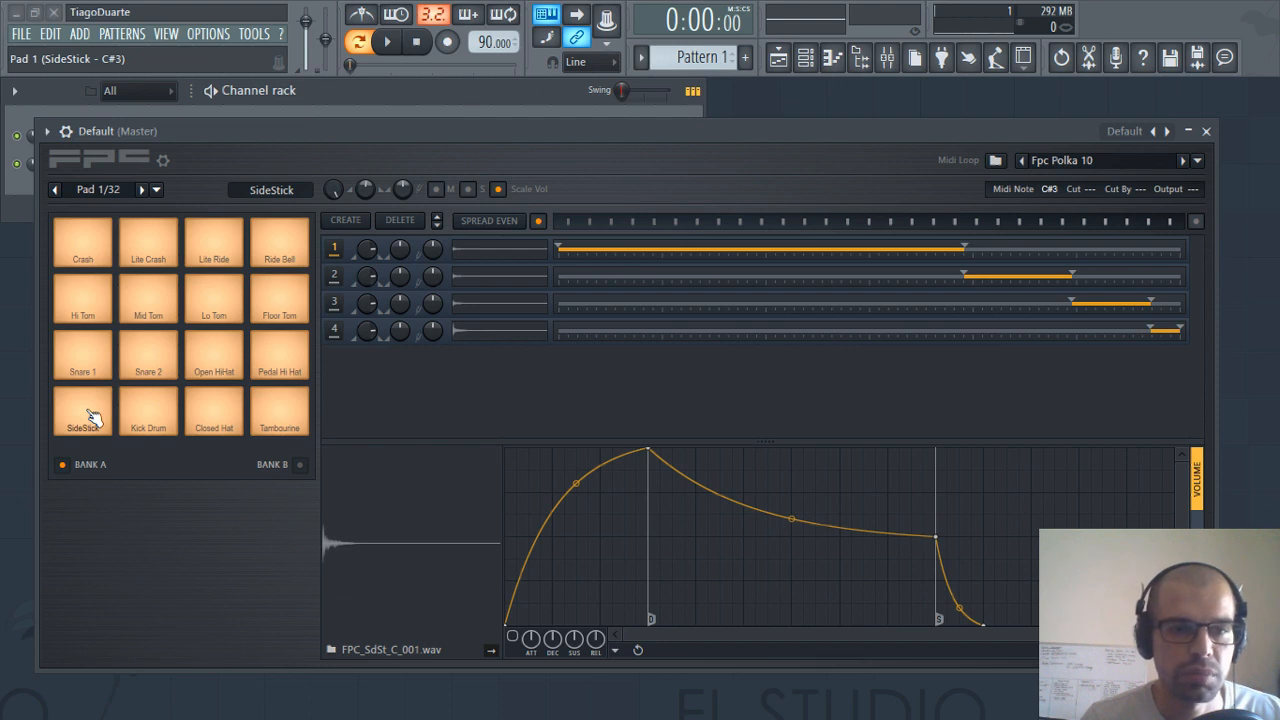
Give the SideStick pad a blue color and the icon of a drum with sticks, keeping its name
right_click(93, 417)
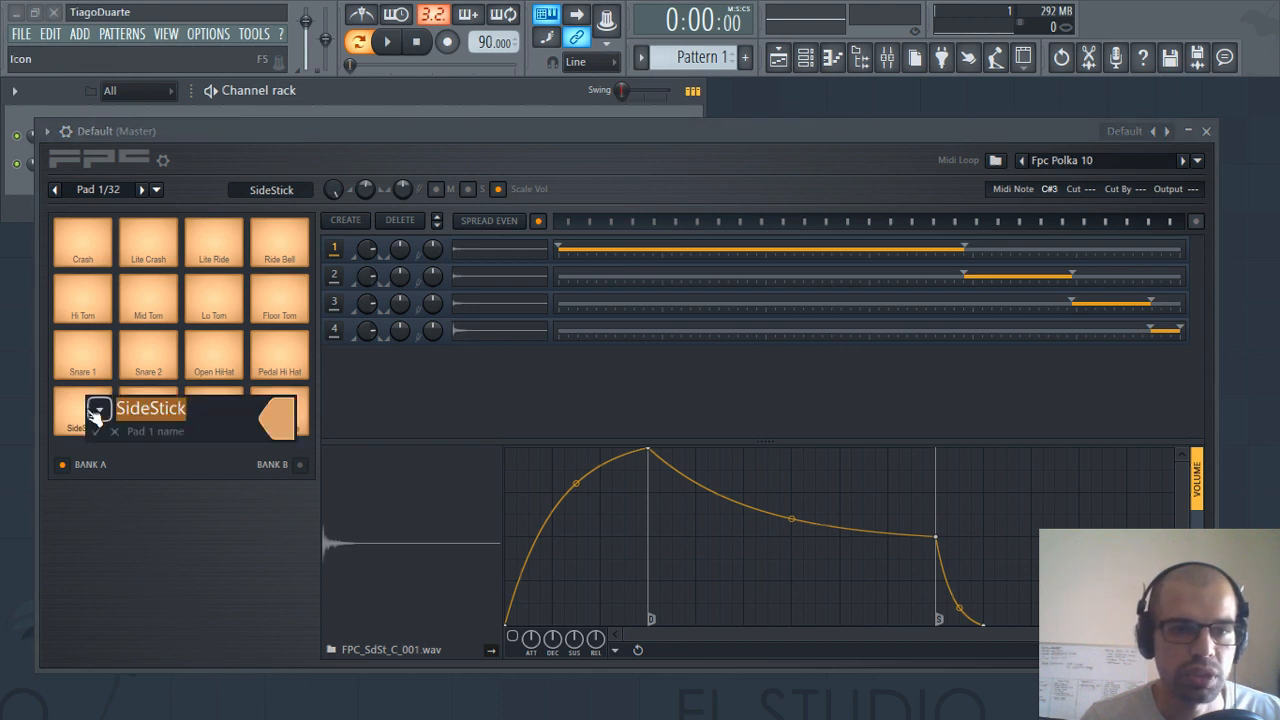
click(206, 412)
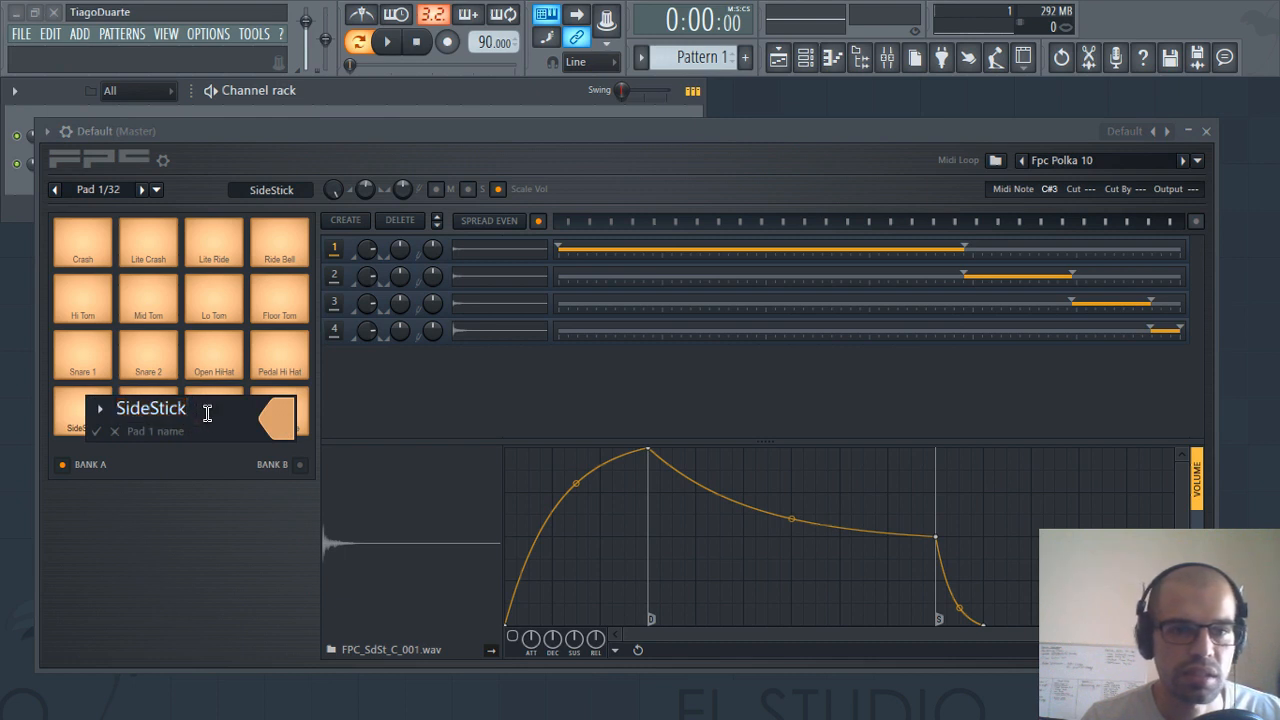
click(266, 430)
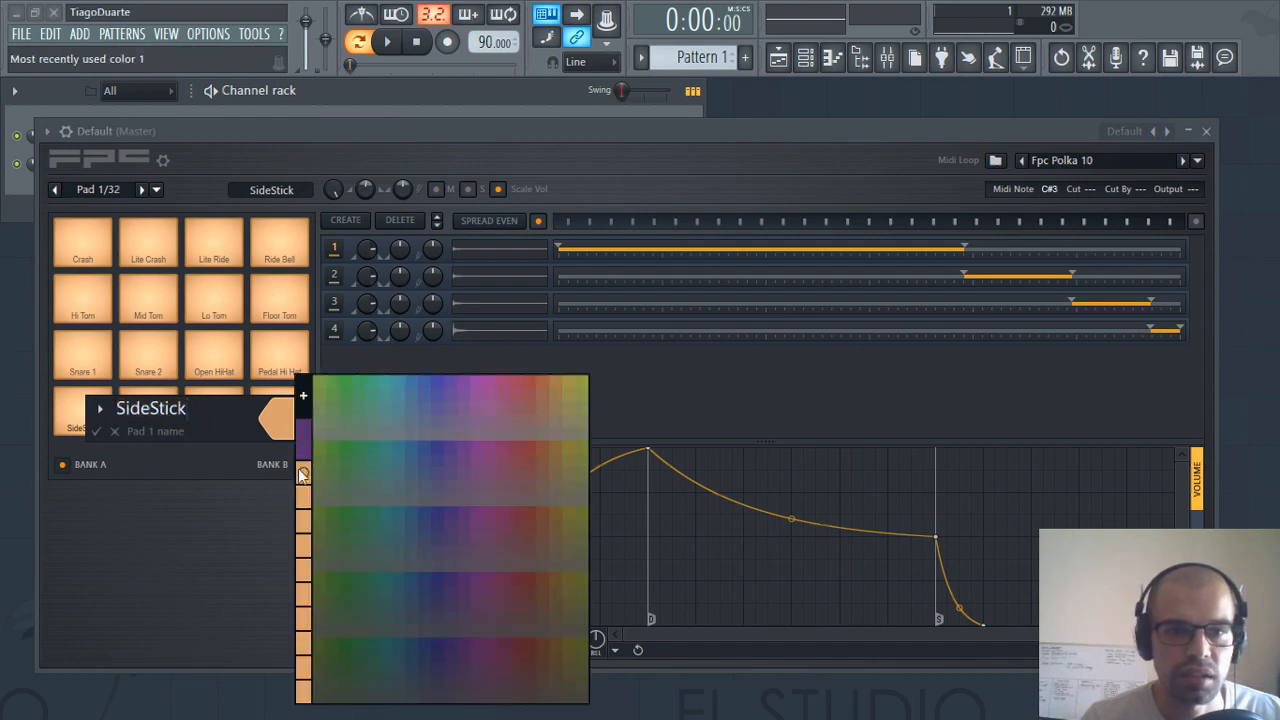
click(427, 381)
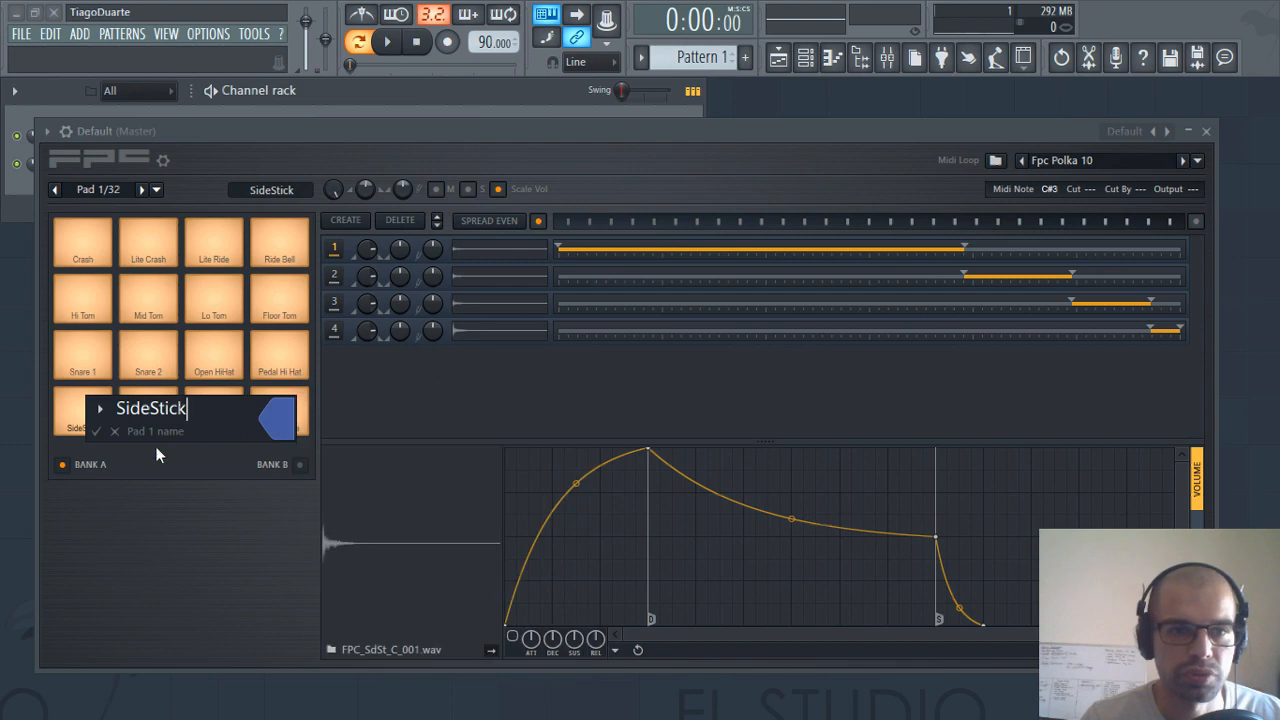
click(106, 410)
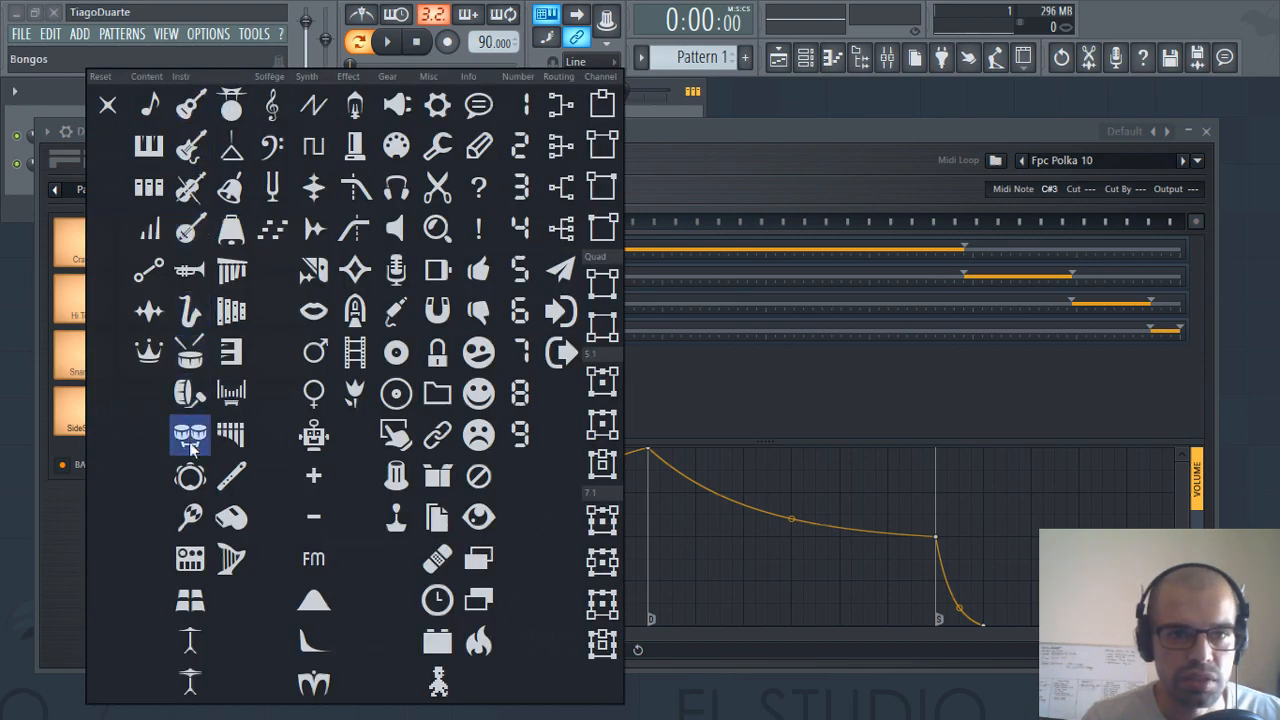
click(191, 360)
key(Return)
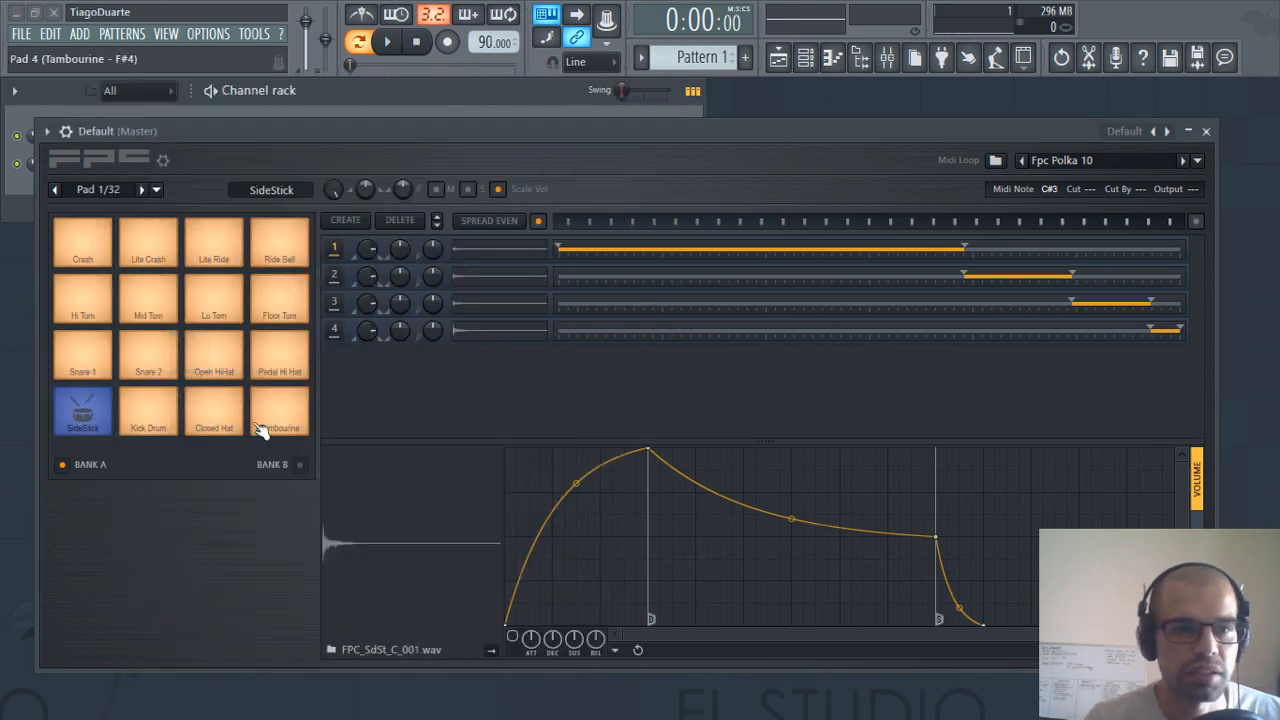
Give the Kick Drum pad a red color and the bass drum with beater icon, keeping its name
right_click(150, 408)
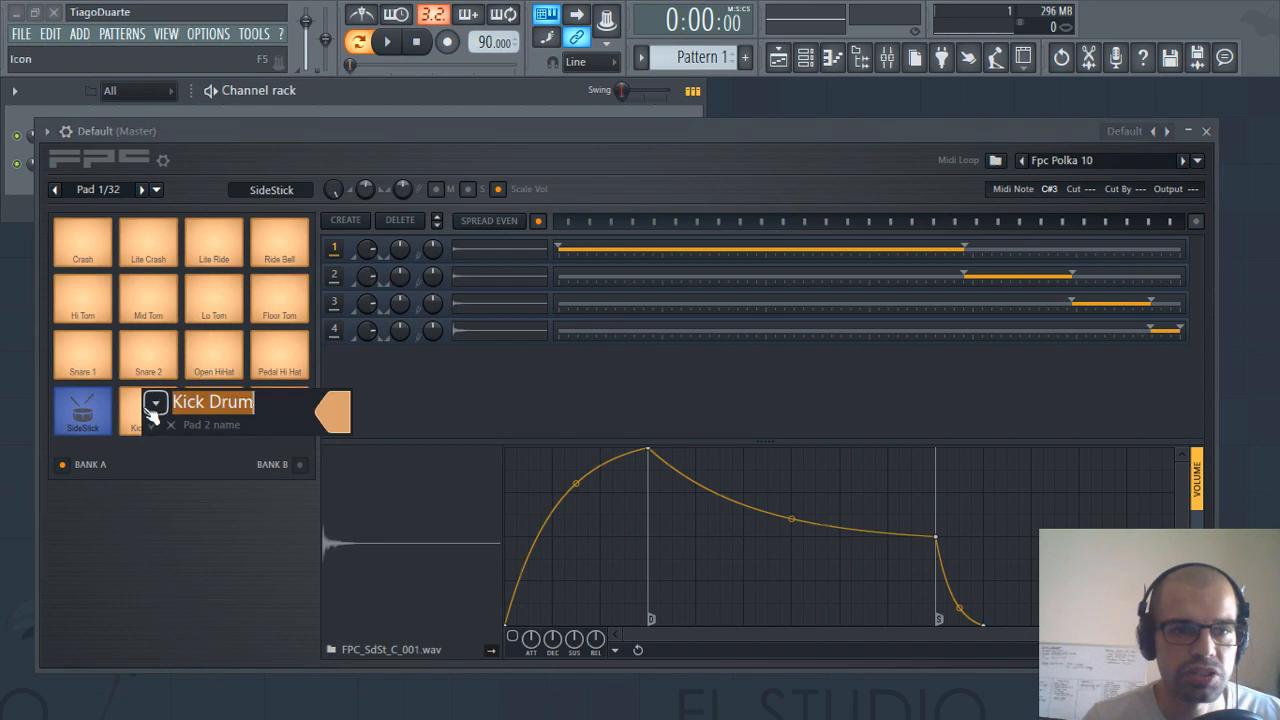
click(331, 416)
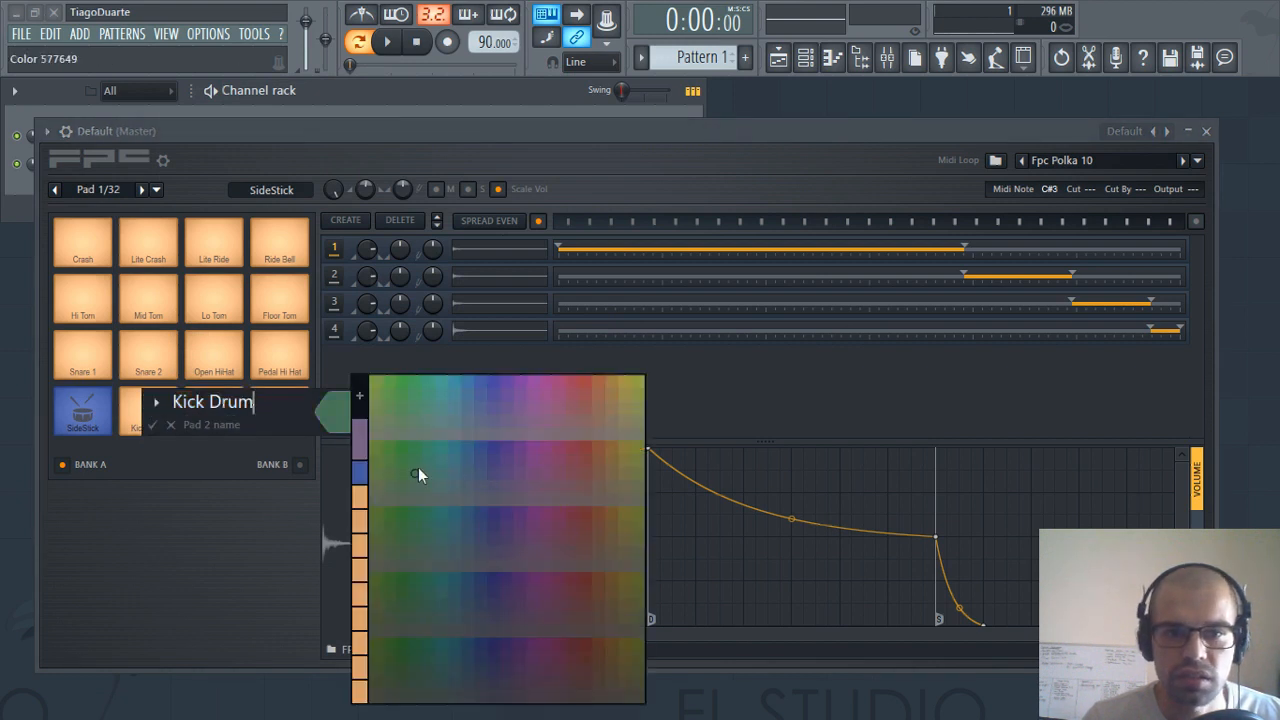
click(581, 378)
click(157, 405)
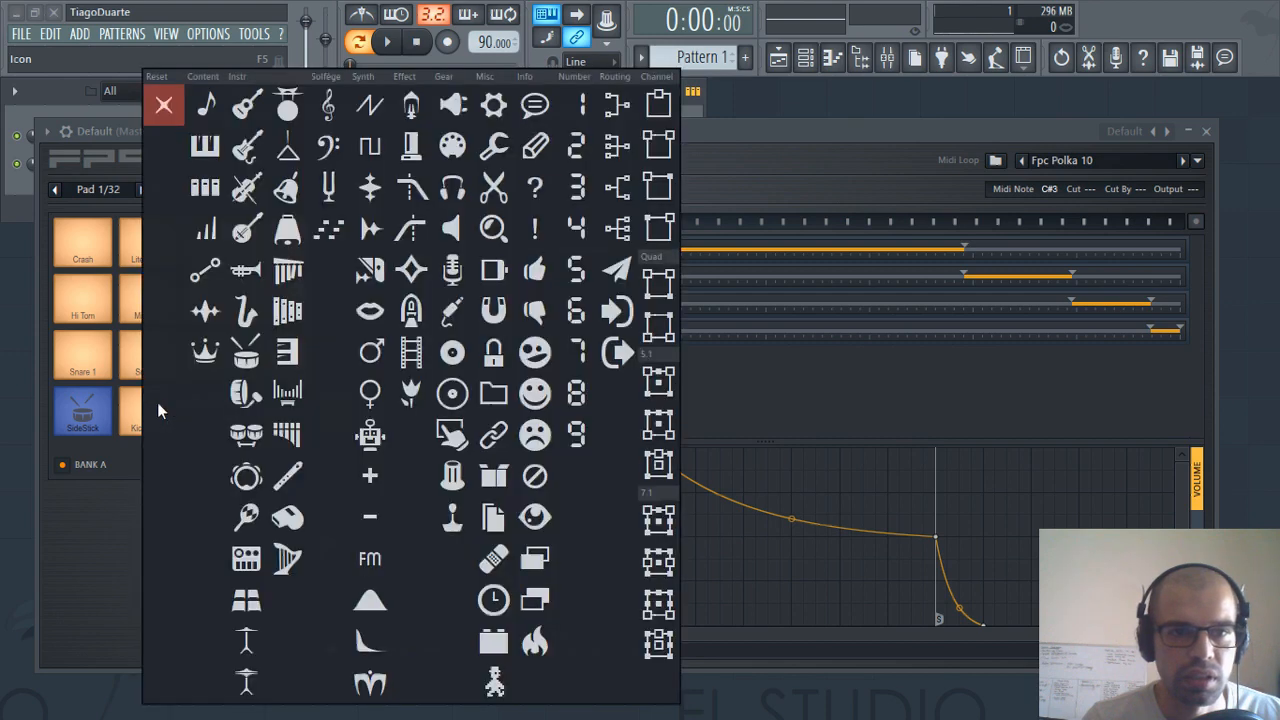
click(245, 396)
key(Return)
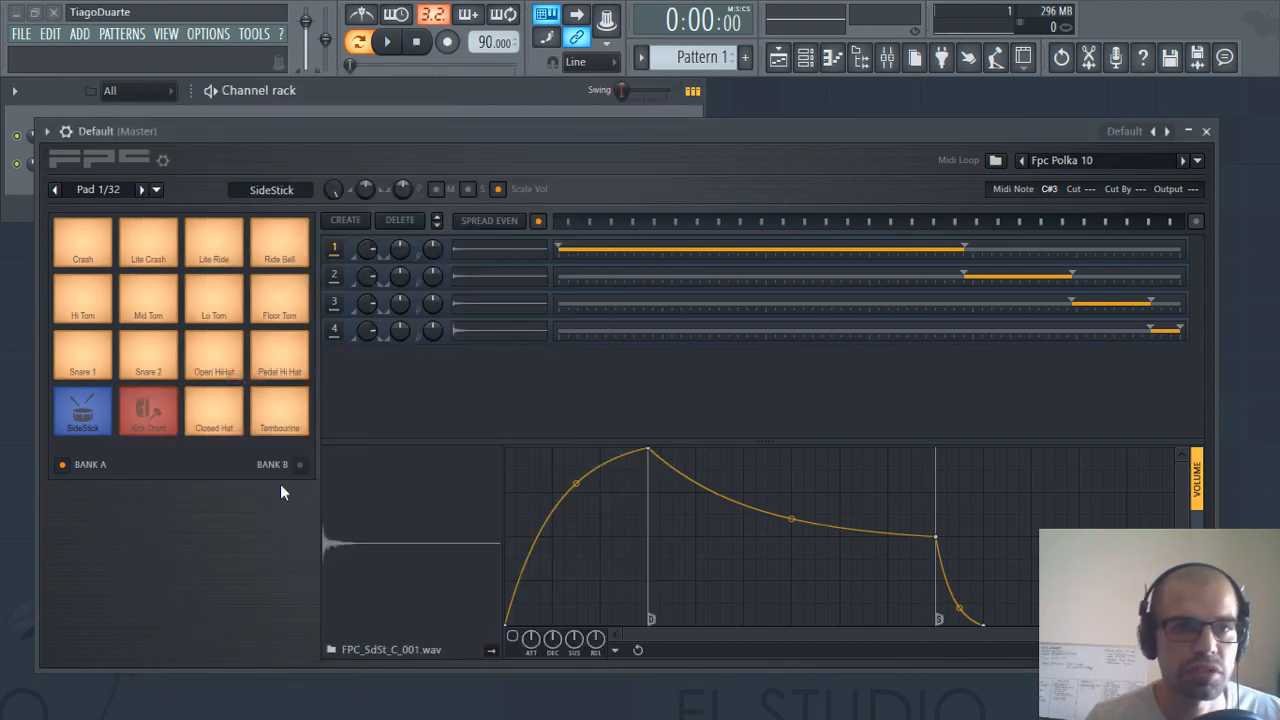
Audition the Kick Drum, SideStick, Snare 1 and Snare 2 pads, alternating between Kick Drum and Snare 1 and finishing on Snare 1
click(158, 428)
click(69, 418)
click(147, 418)
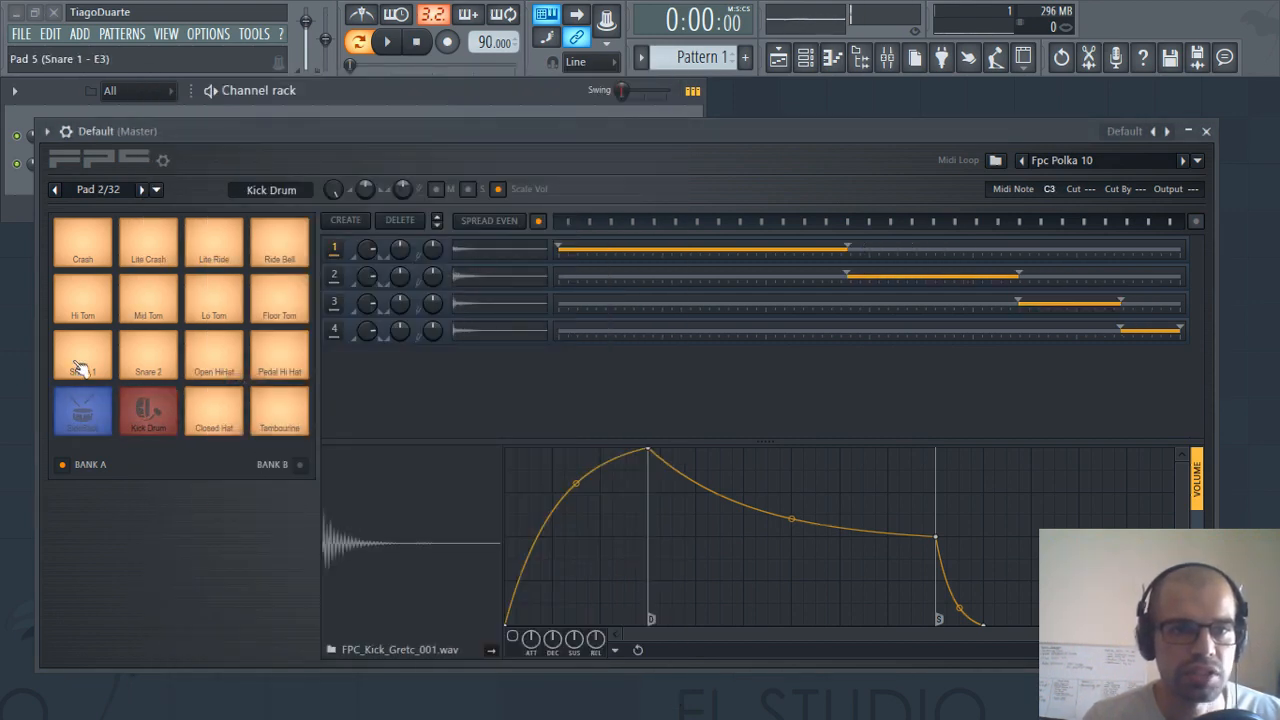
click(81, 367)
click(139, 367)
click(160, 415)
click(104, 364)
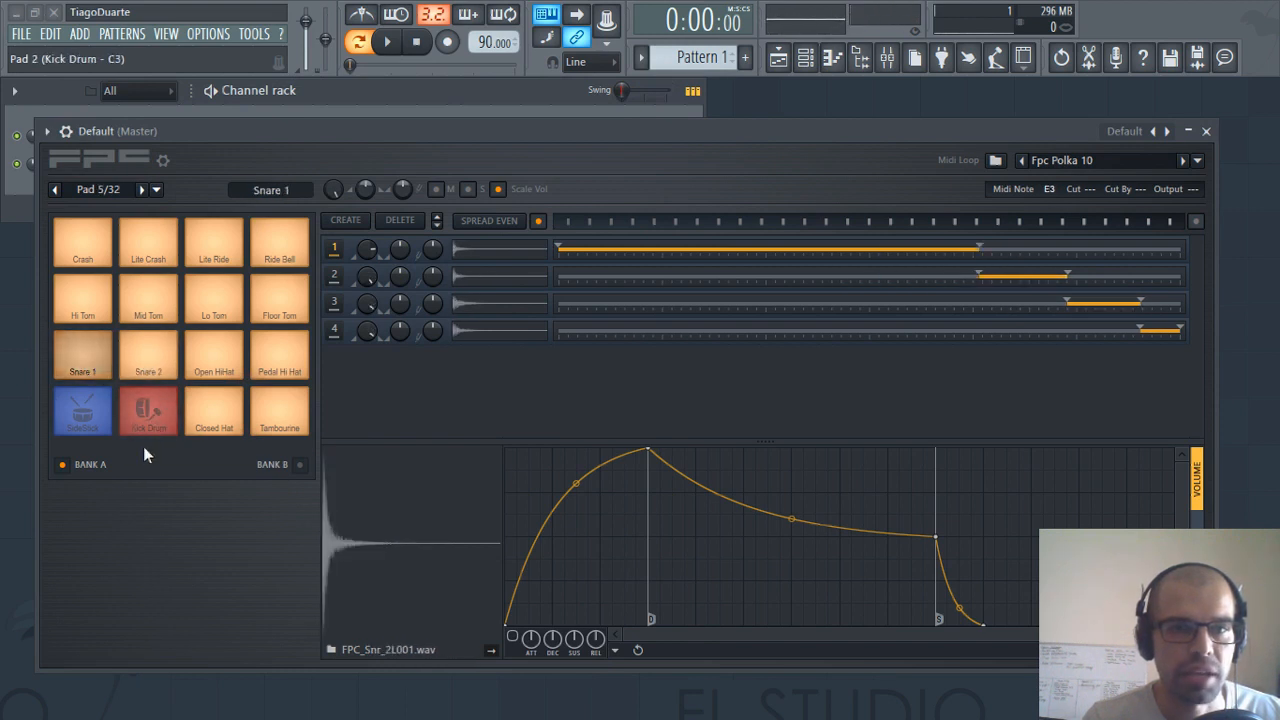
click(149, 414)
click(108, 358)
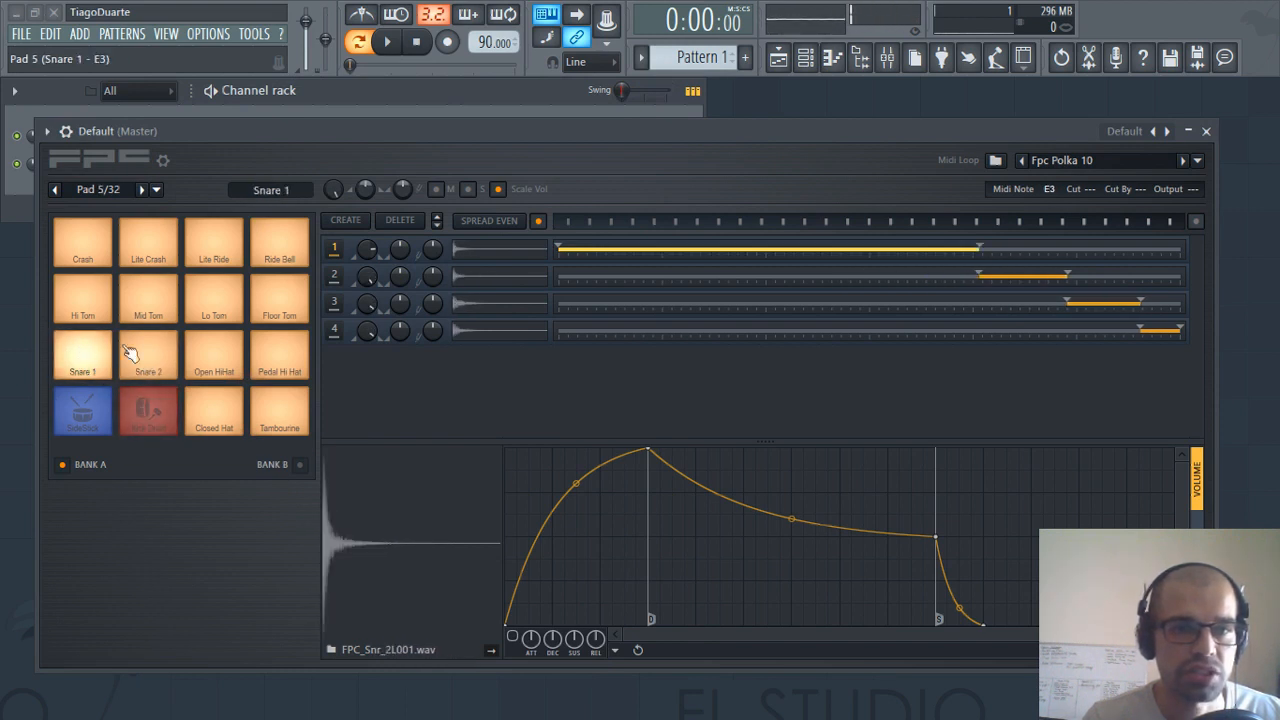
Give the Snare 1 pad a teal green color and the icon of a drum with sticks, keeping its name
click(277, 188)
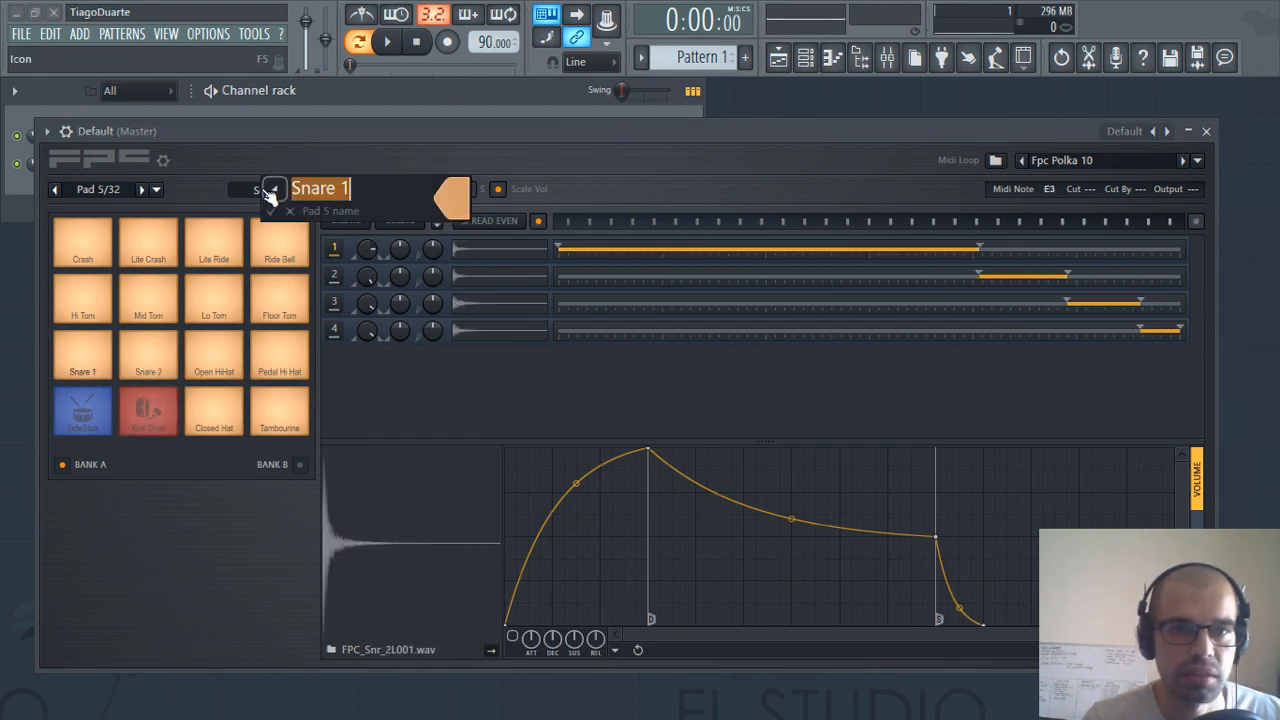
click(450, 197)
click(542, 184)
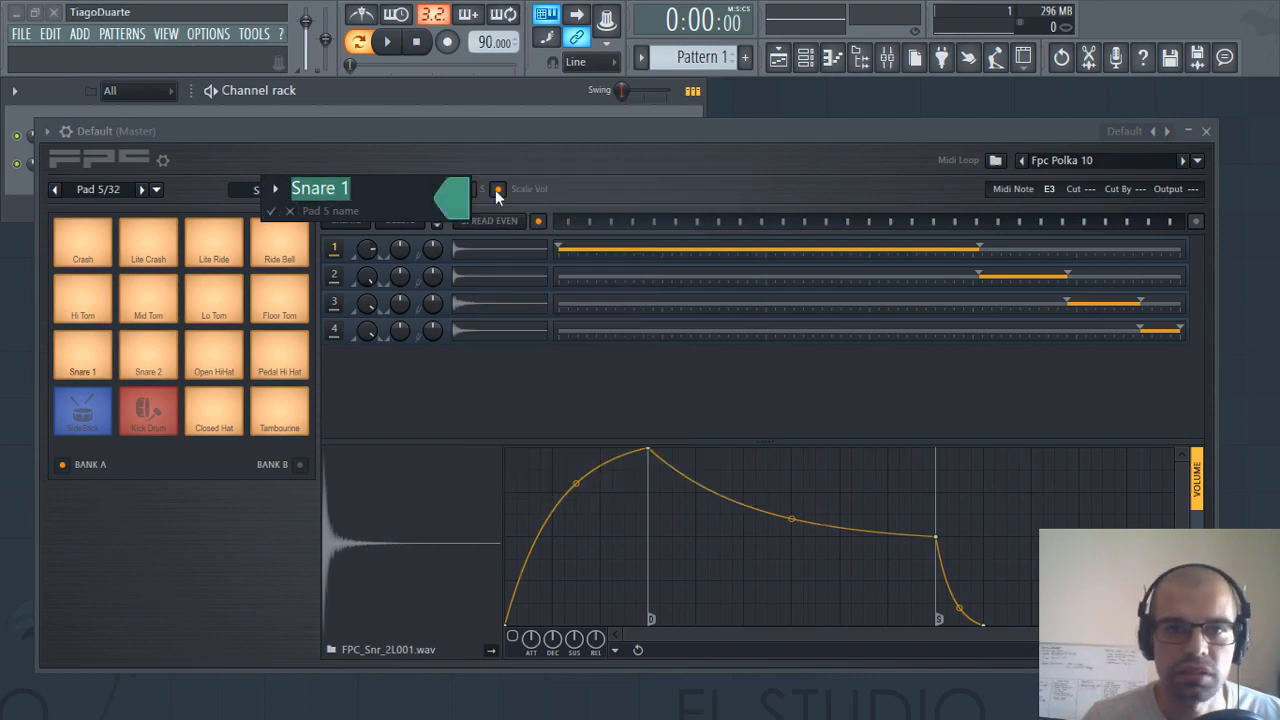
click(276, 192)
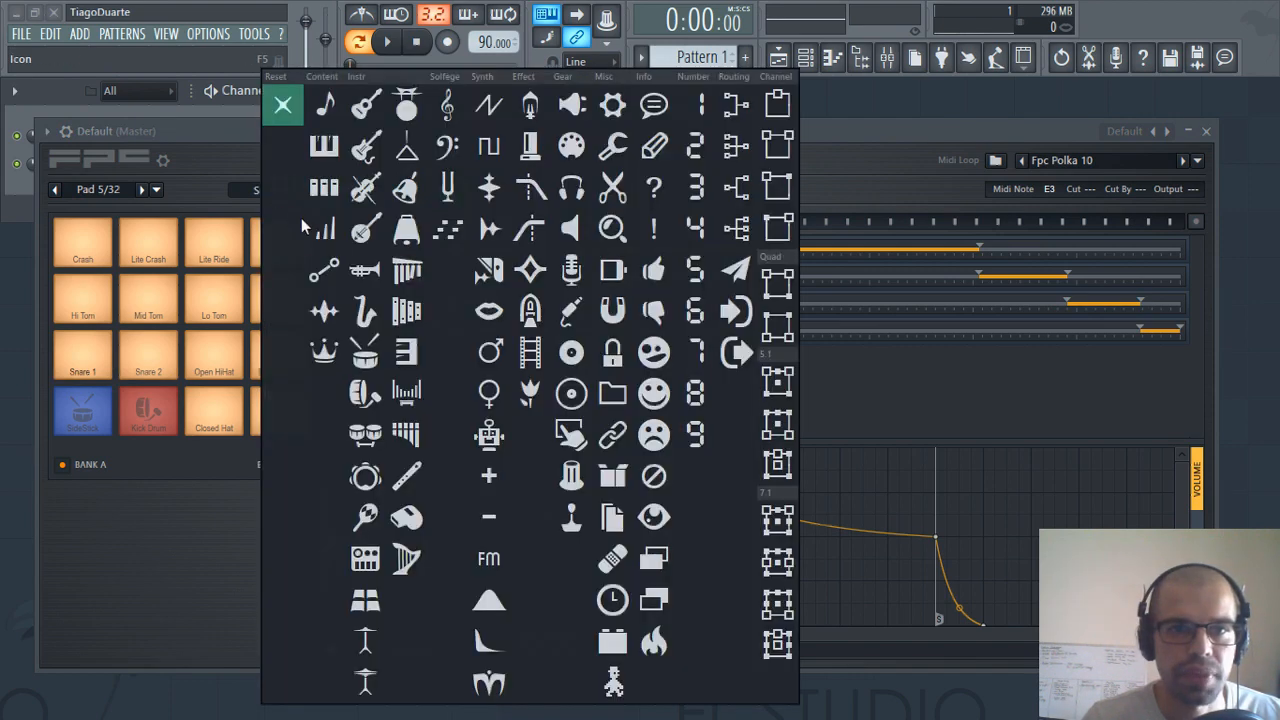
click(360, 347)
key(Return)
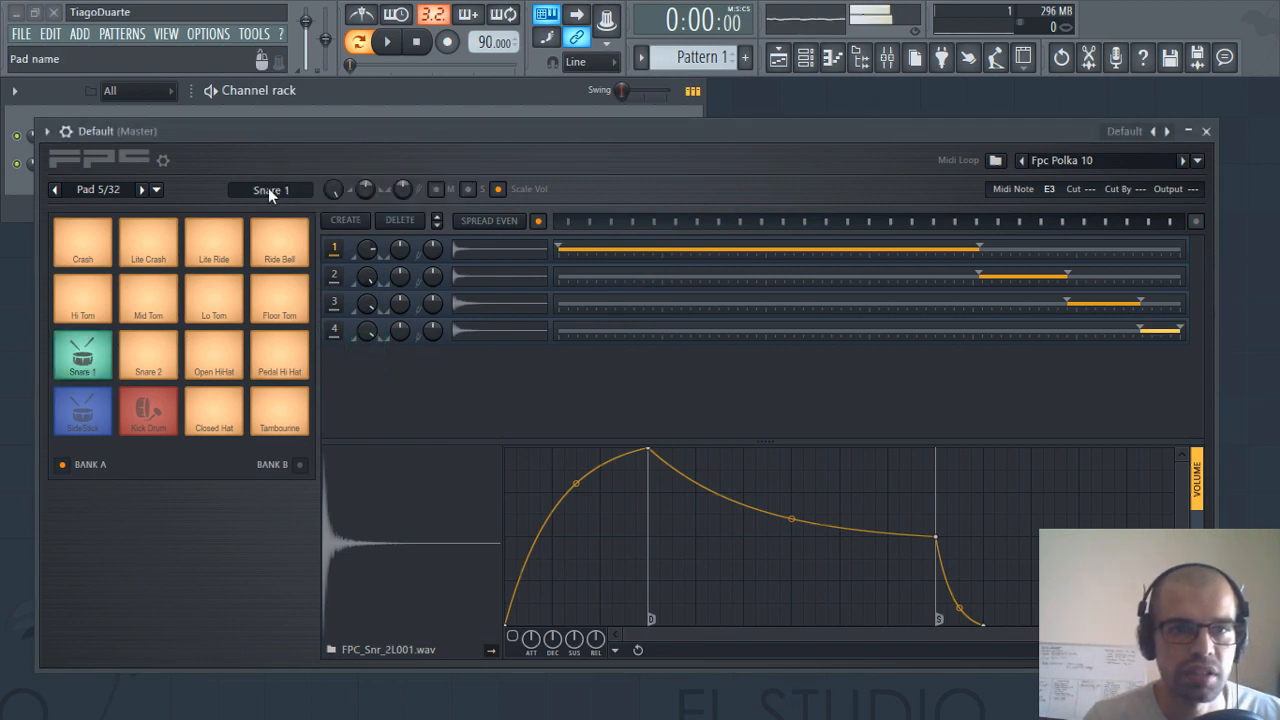
Audition Snare 2 once, and compare Kick Drum hits at different heights on its pad
click(146, 362)
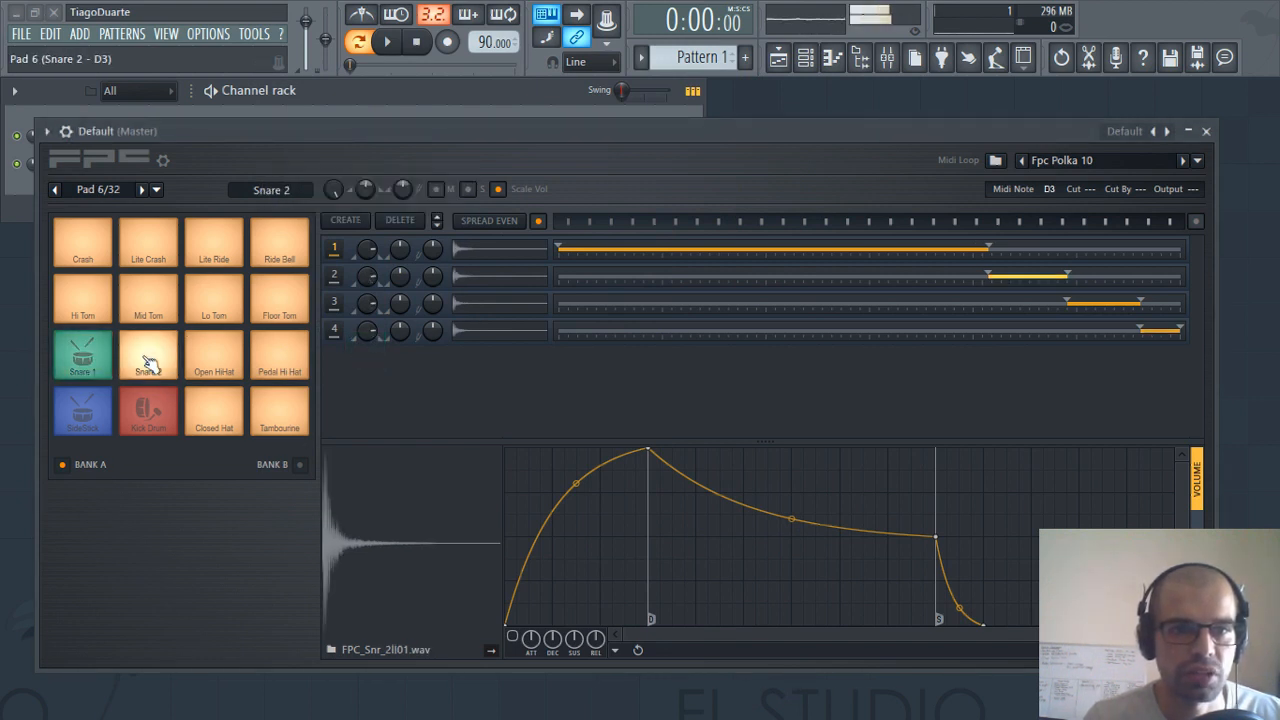
click(156, 413)
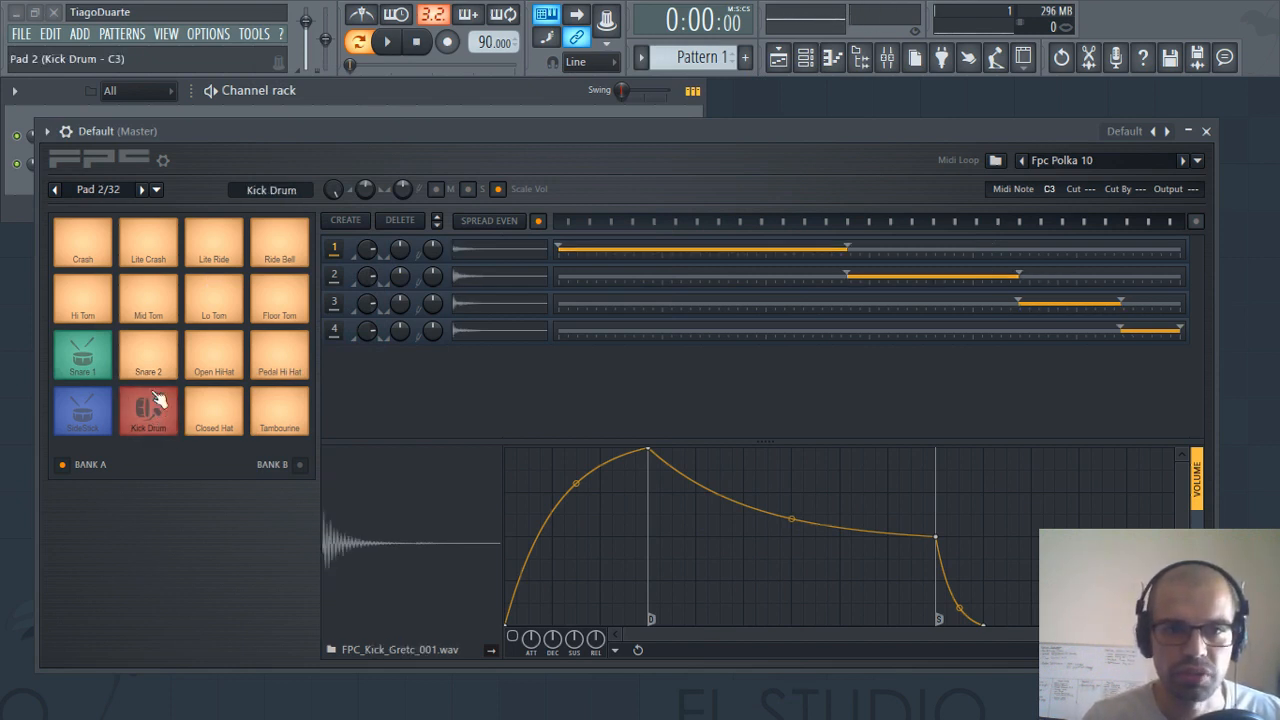
click(155, 402)
click(158, 415)
click(156, 440)
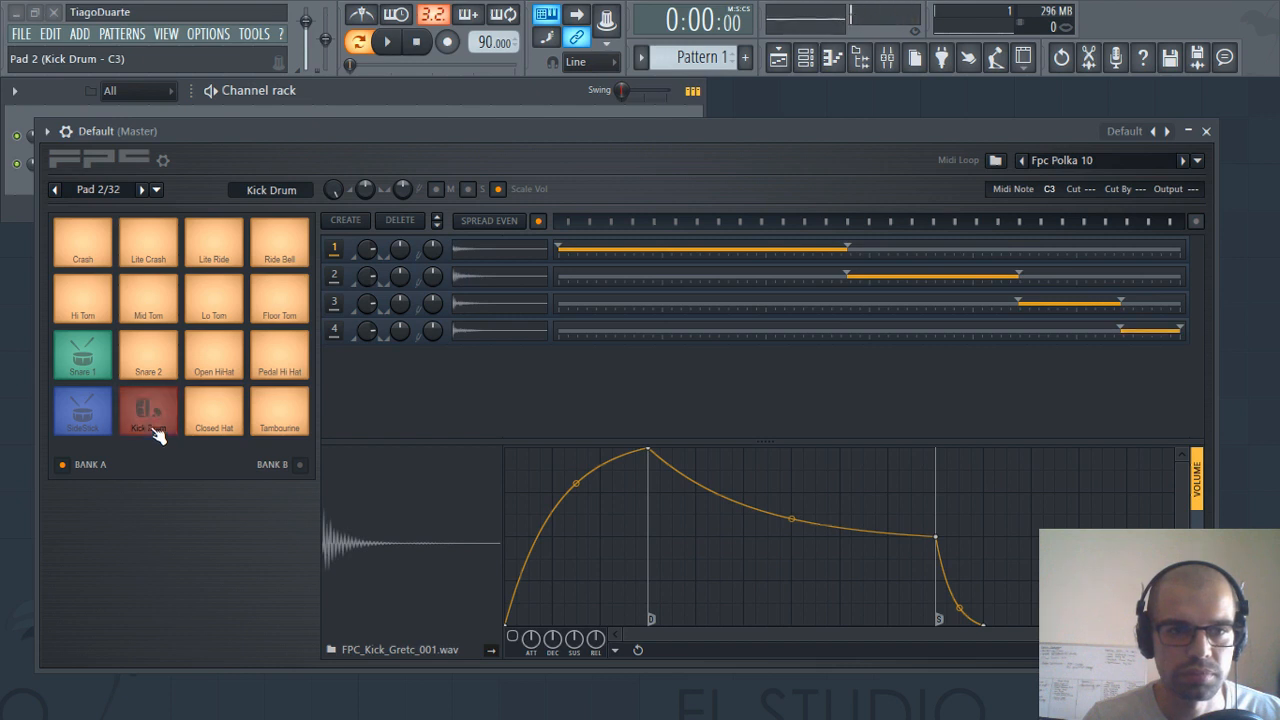
click(150, 414)
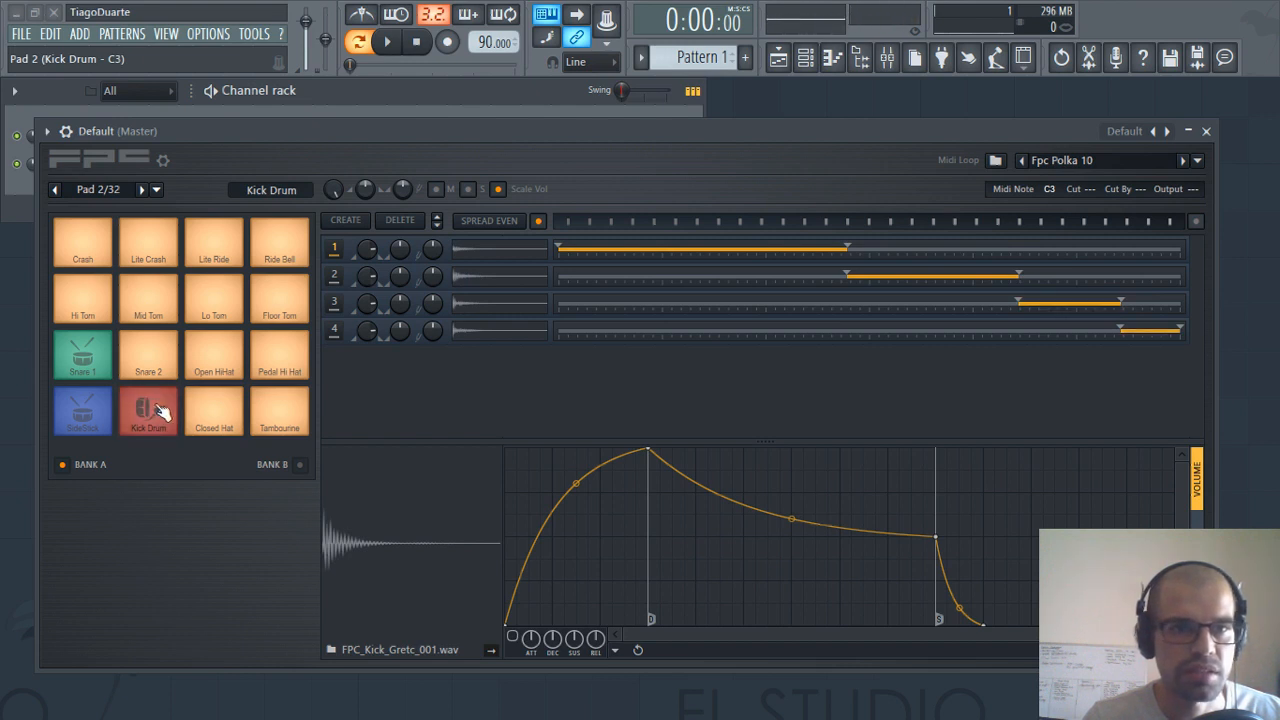
Play the Snare 2 pad repeatedly from its upper edge down to its lower edge to hear its velocity layers
click(156, 342)
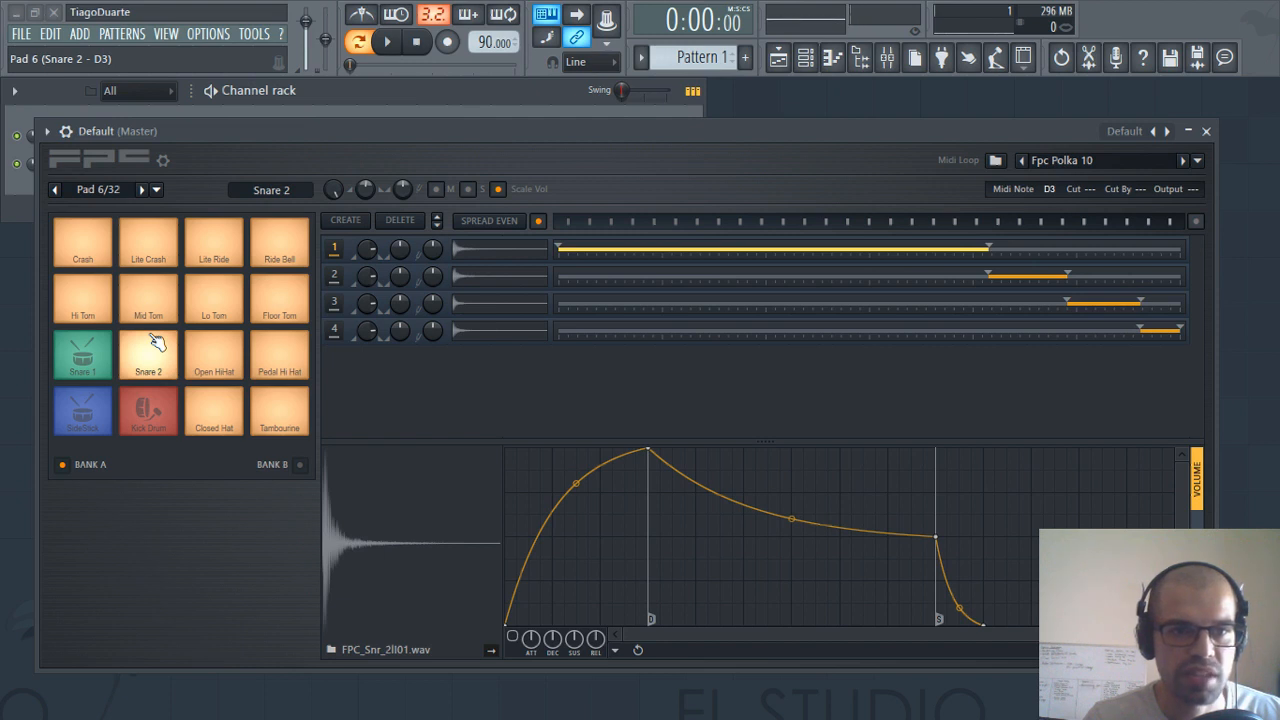
click(157, 344)
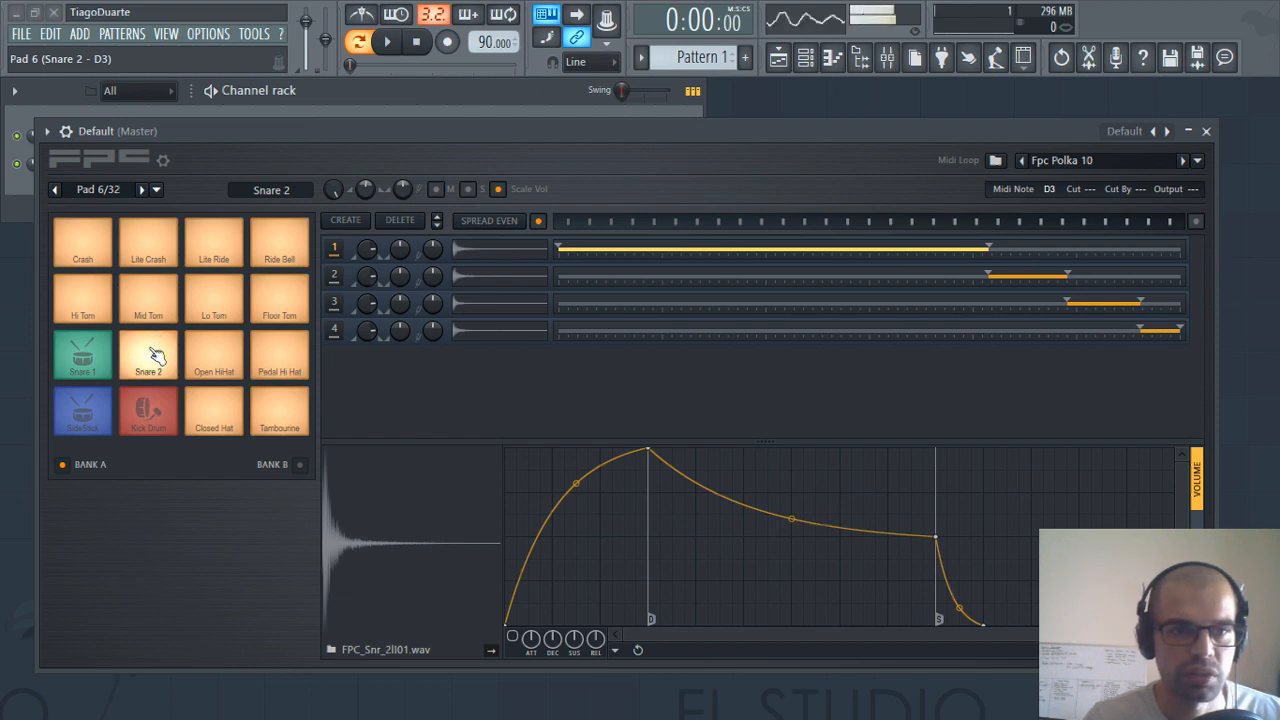
click(154, 347)
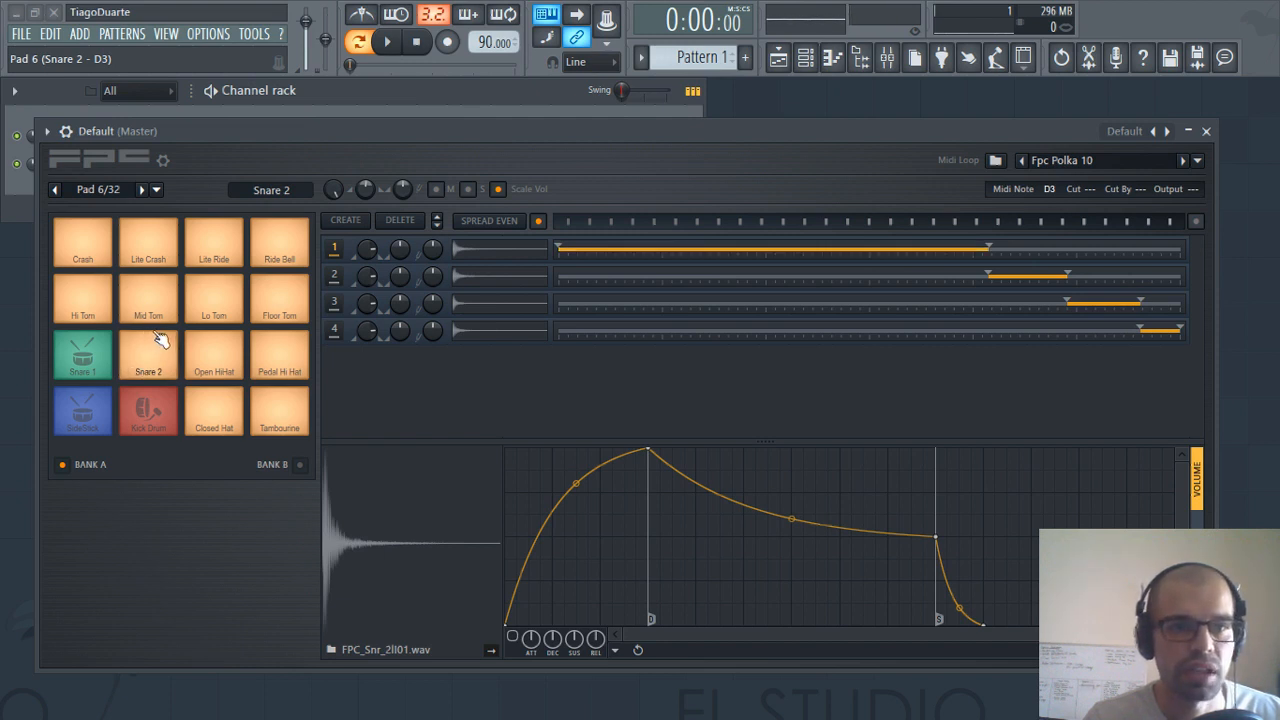
click(157, 340)
click(154, 346)
click(154, 347)
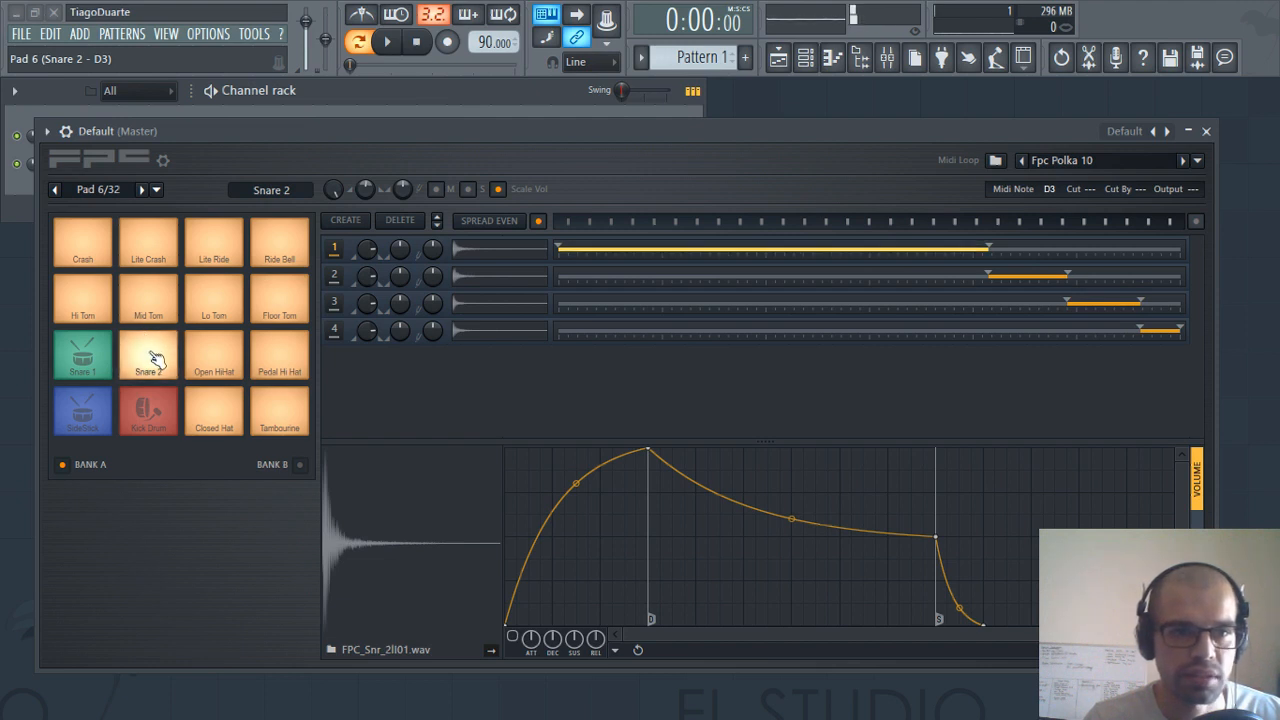
click(154, 360)
click(152, 371)
click(150, 379)
click(149, 380)
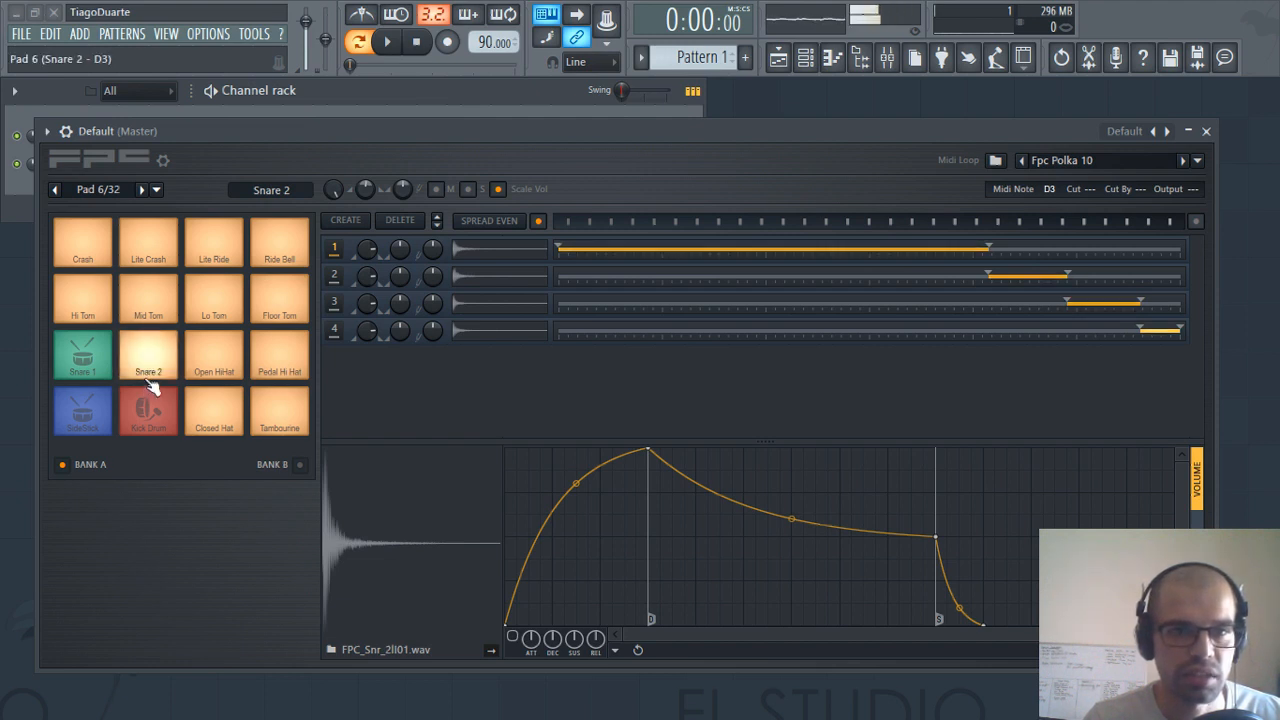
click(149, 380)
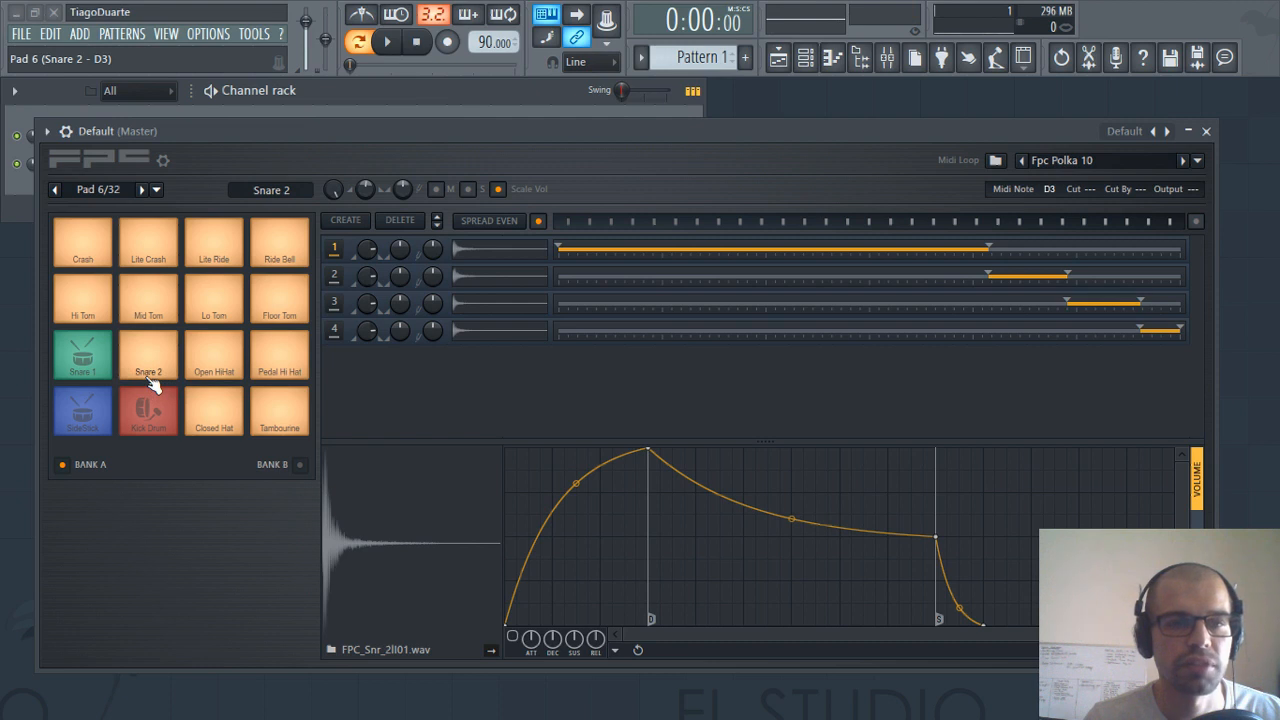
Repeat the soft-to-hard run of hits on the Snare 2 pad, finishing at the pad's lower edge
click(155, 338)
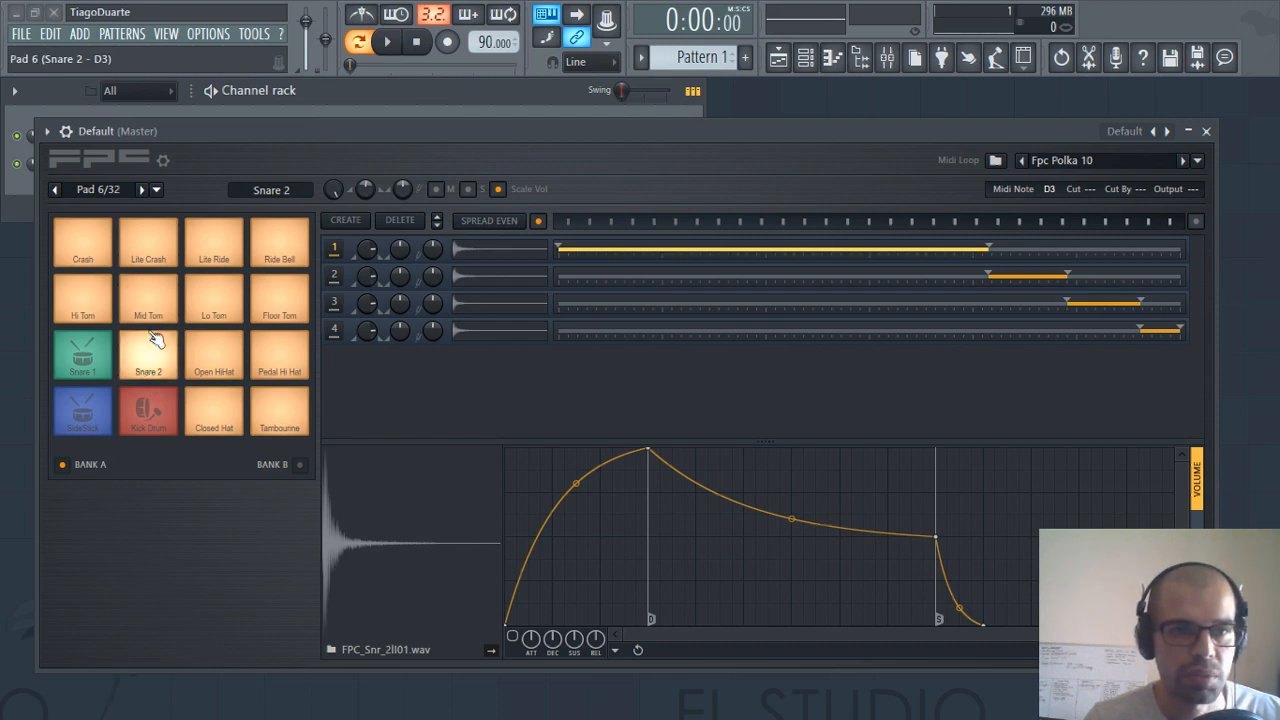
click(150, 347)
click(151, 352)
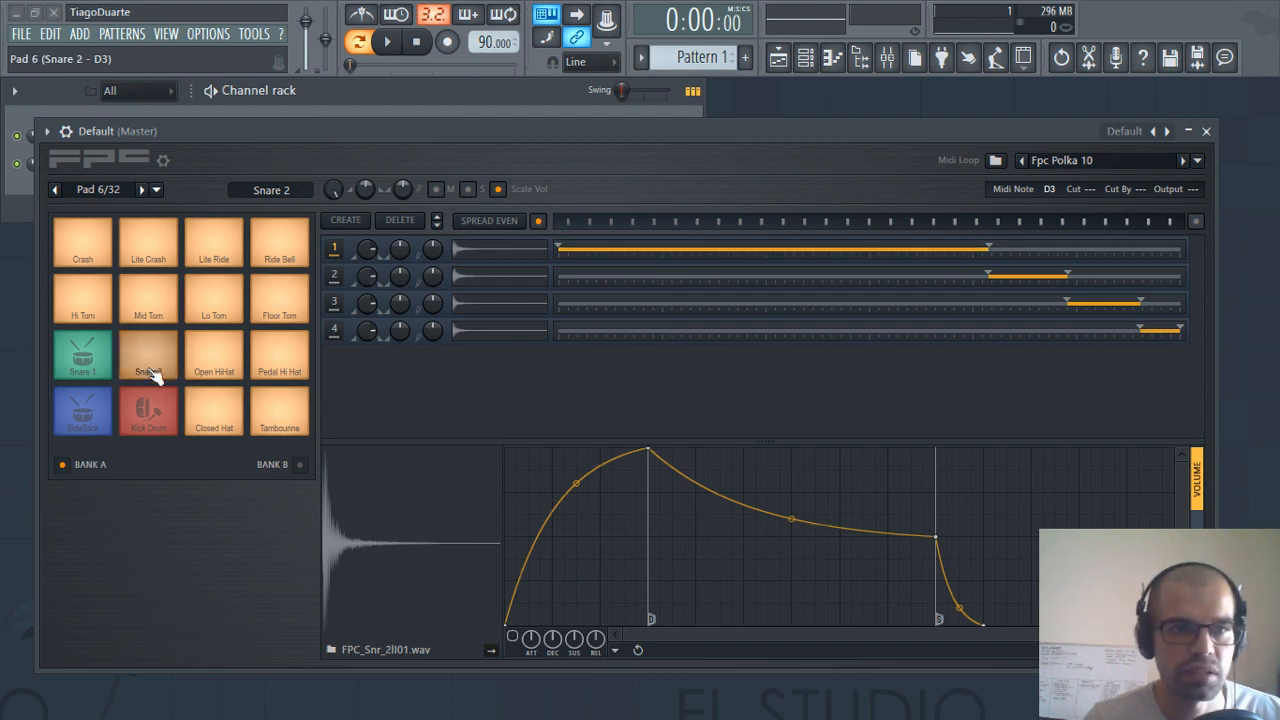
click(152, 380)
click(152, 382)
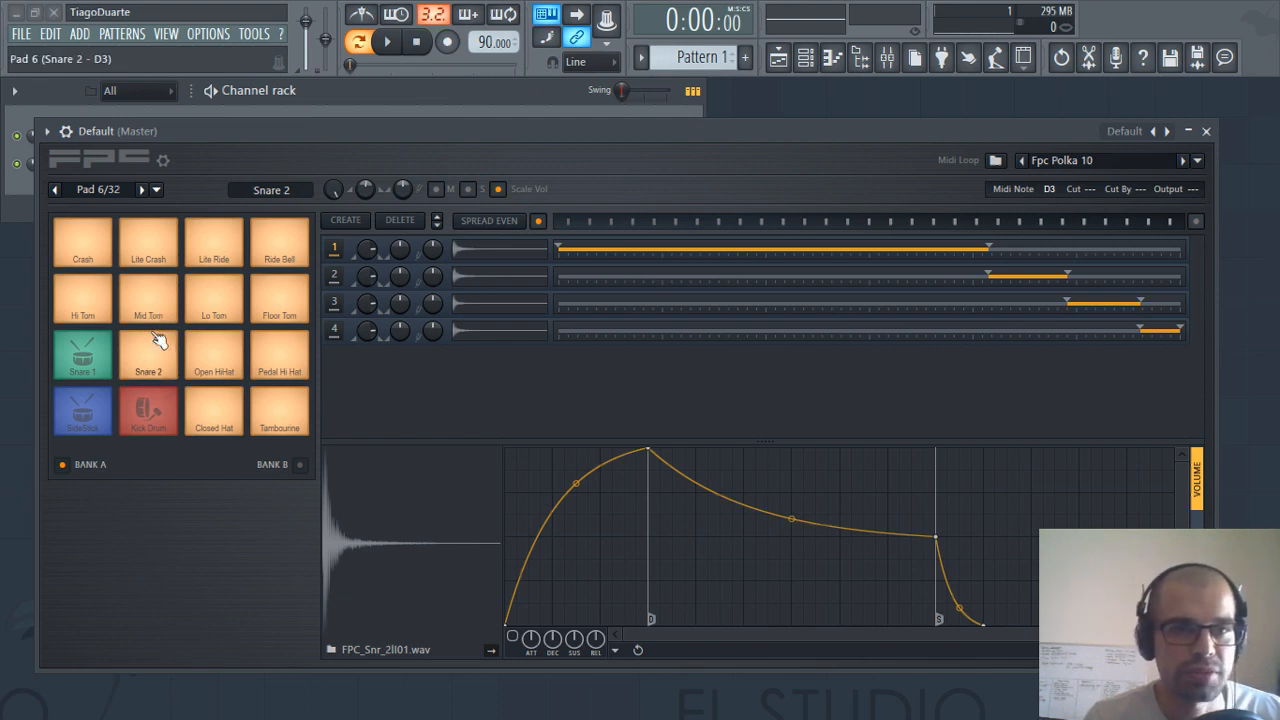
Compare Snare 2's soft first layer with its hard fourth layer, ending with soft hits near the pad's upper edge
click(157, 342)
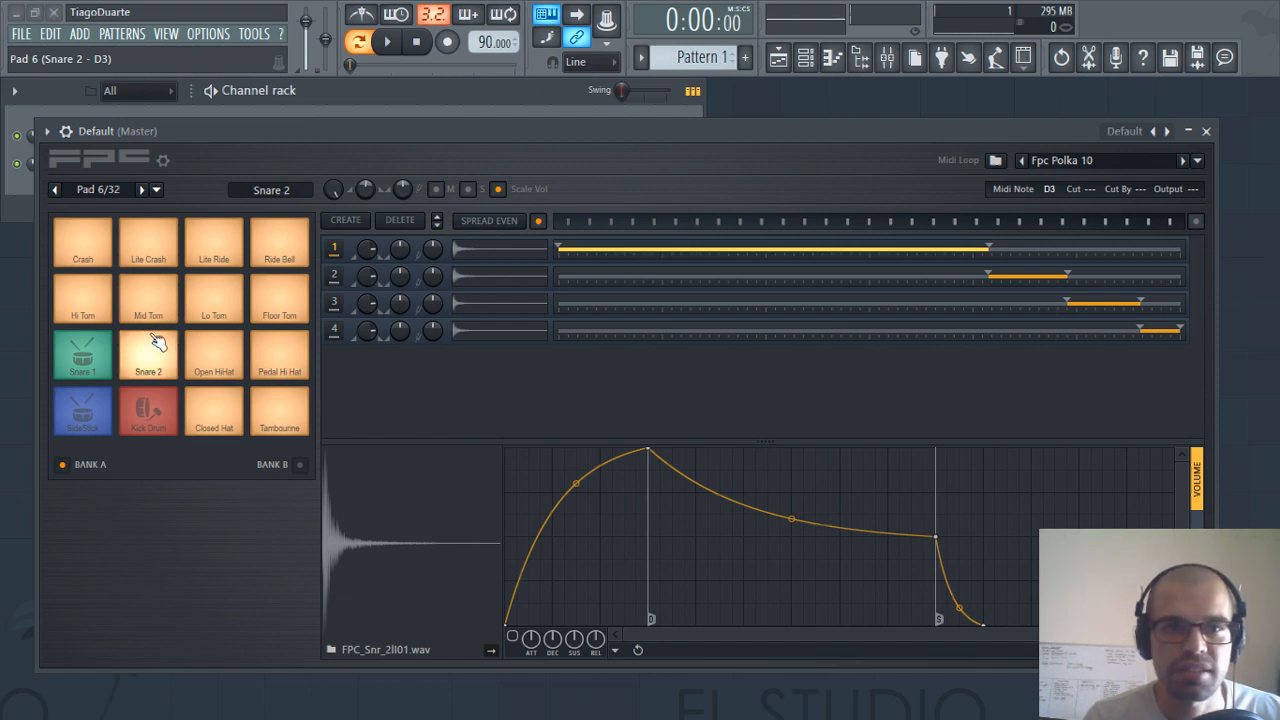
click(153, 380)
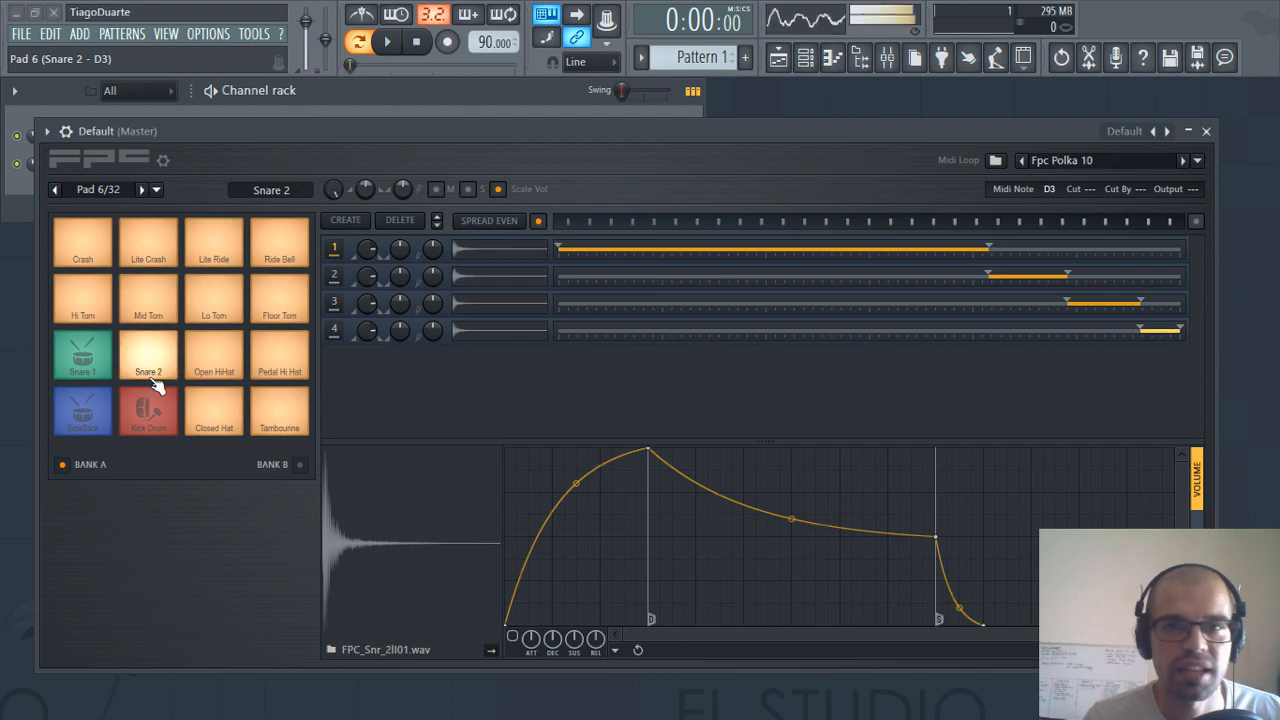
click(157, 342)
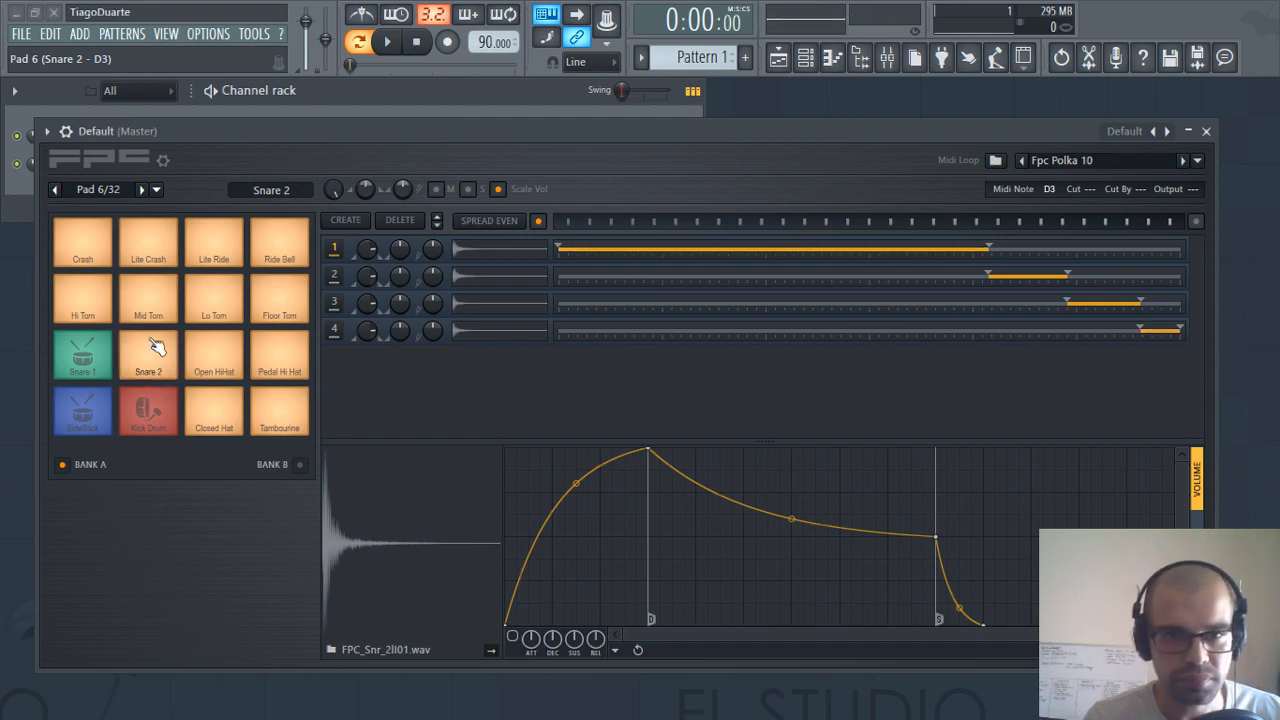
click(157, 345)
click(157, 345)
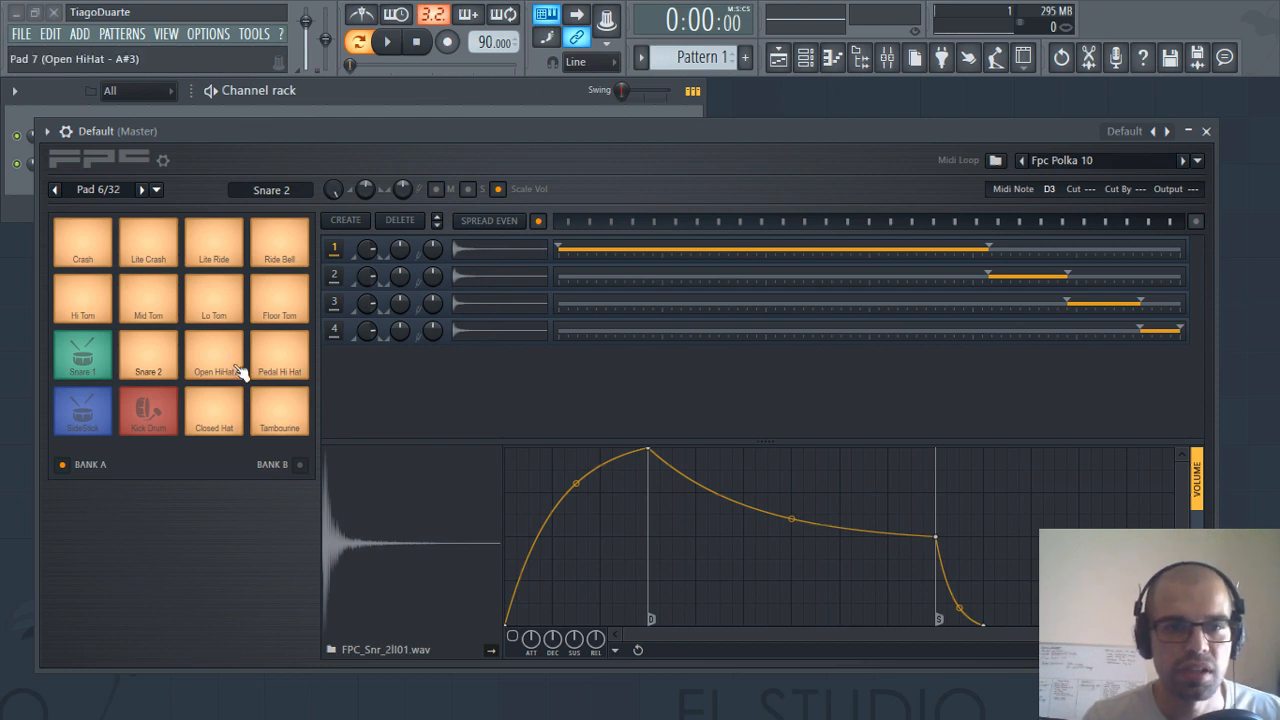
Compare soft hits near the Snare 2 pad's upper edge with hard hits near its lower edge
click(157, 343)
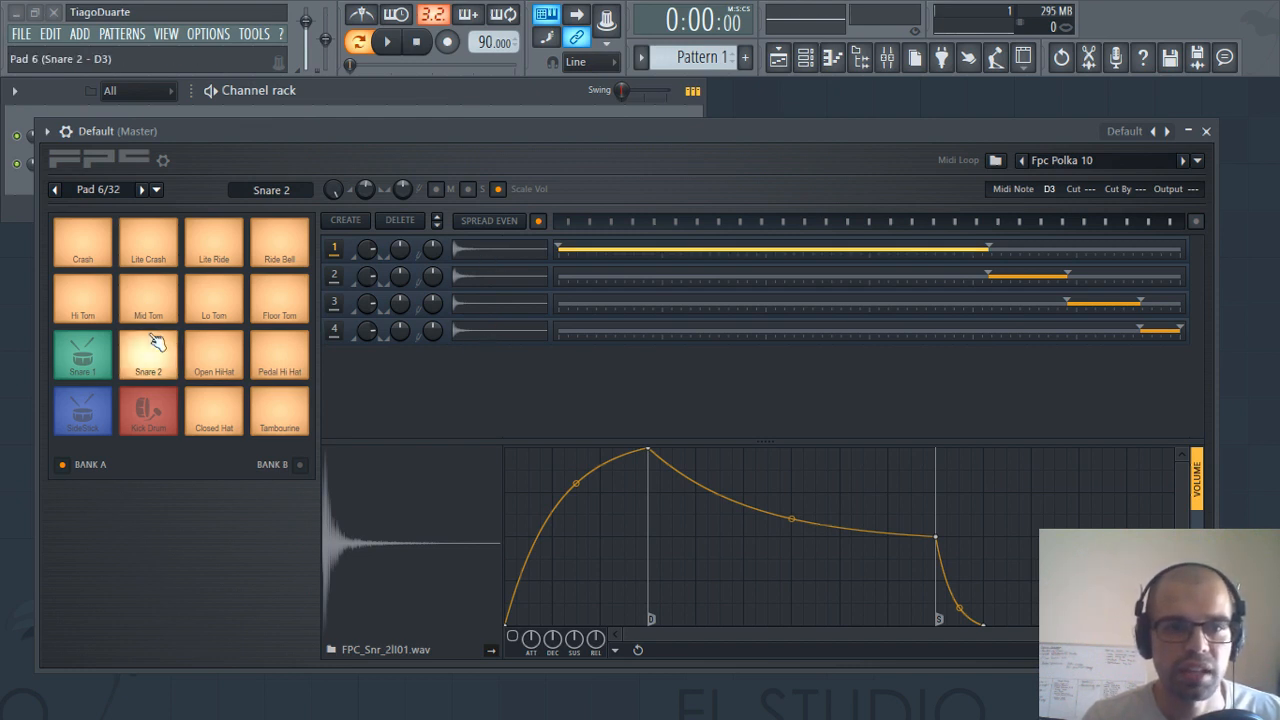
click(157, 346)
click(155, 366)
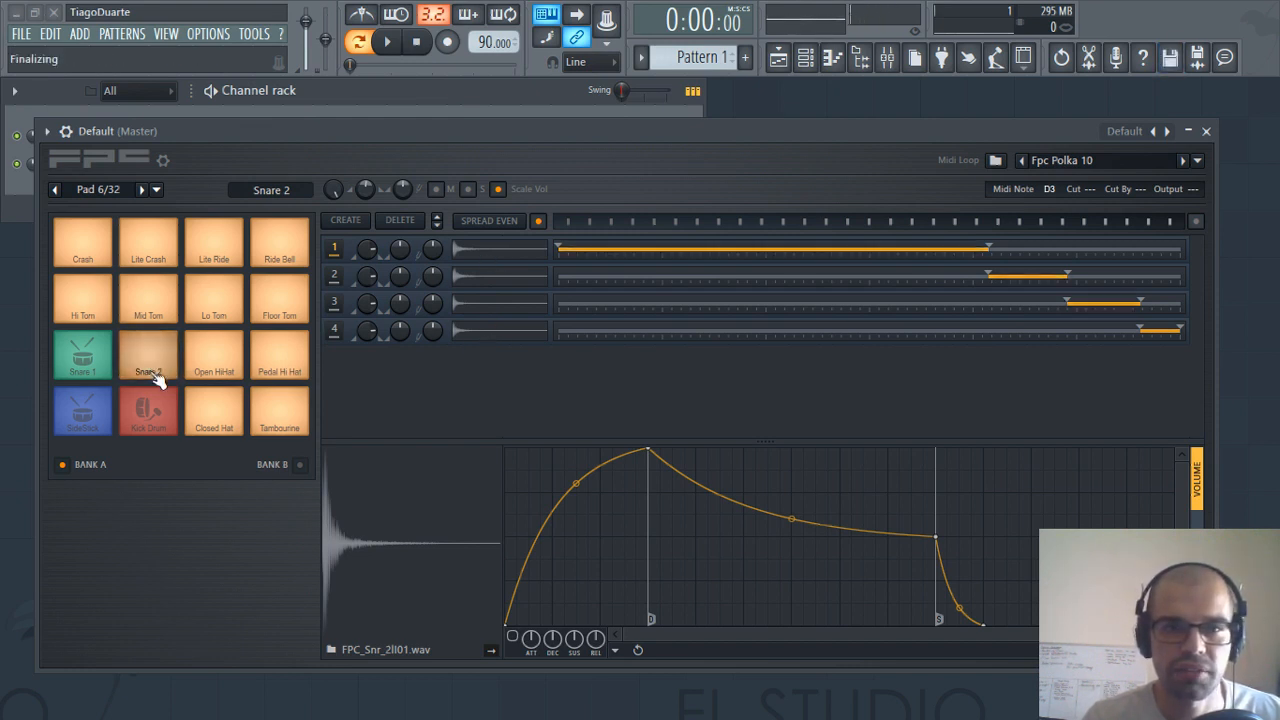
click(152, 367)
click(152, 366)
click(157, 344)
click(157, 344)
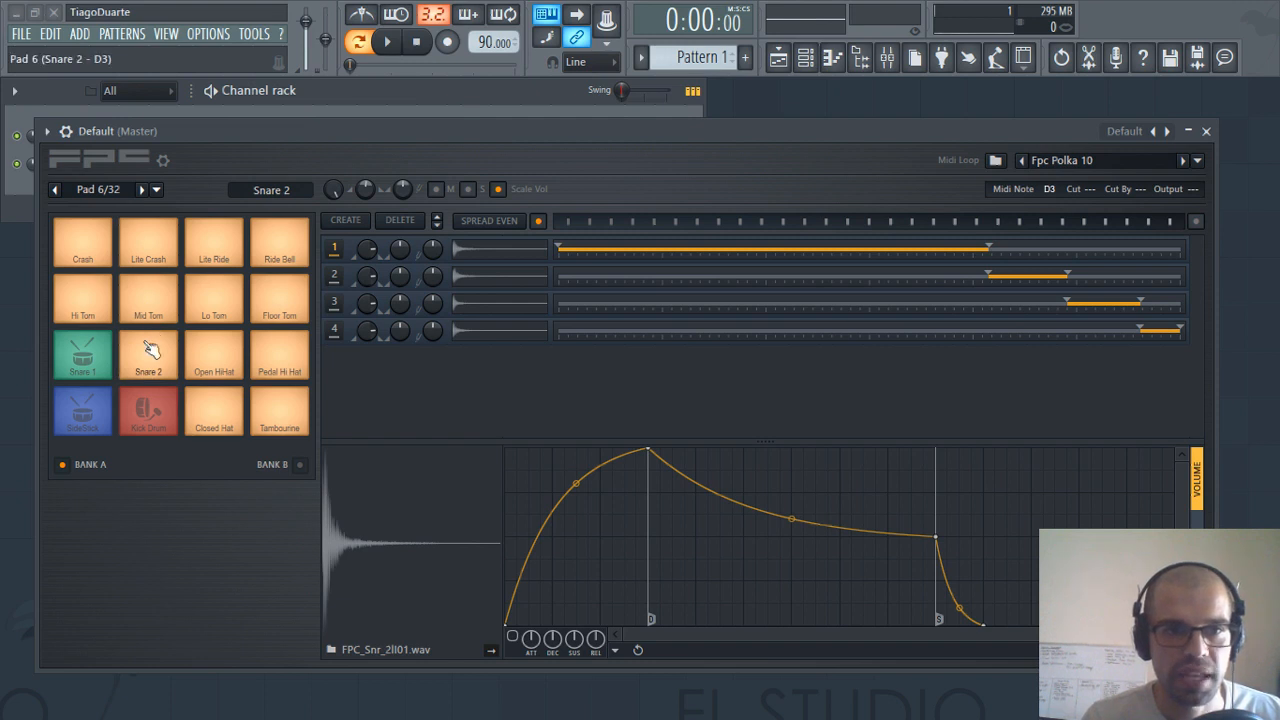
Play Snare 2 in pairs of hits at four descending heights to match each height to its velocity layer
click(156, 346)
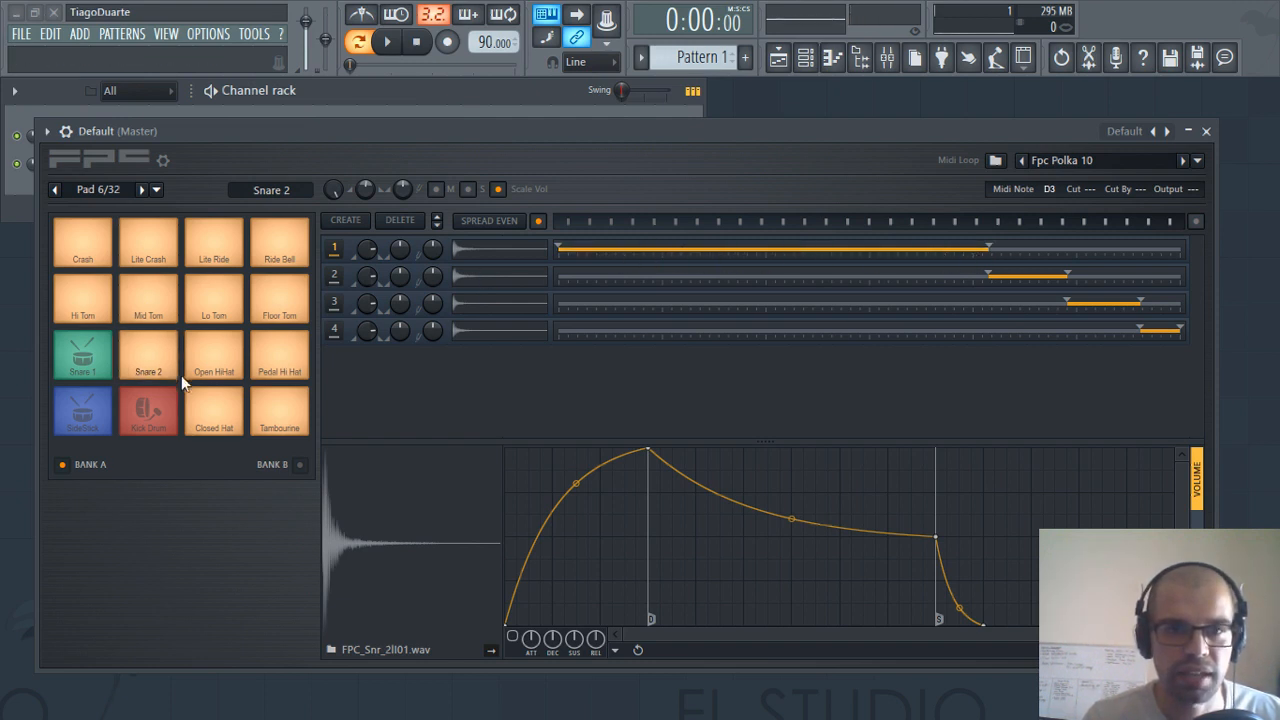
click(156, 346)
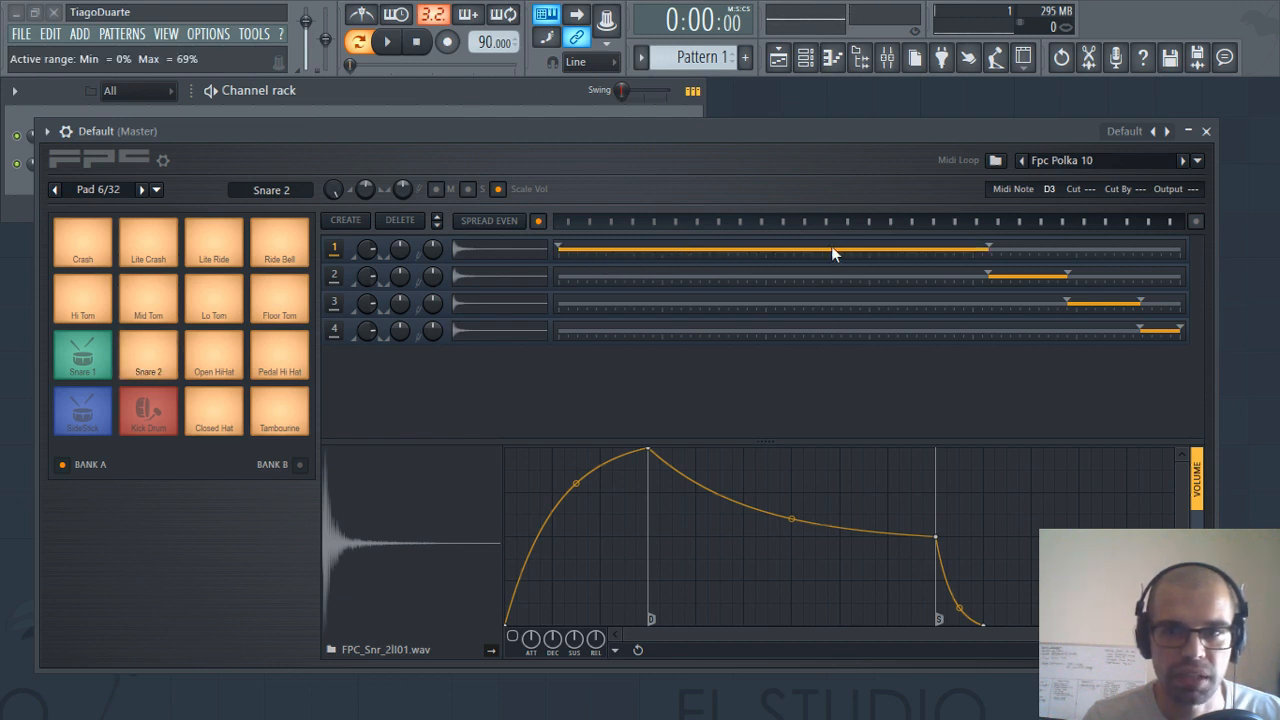
click(155, 358)
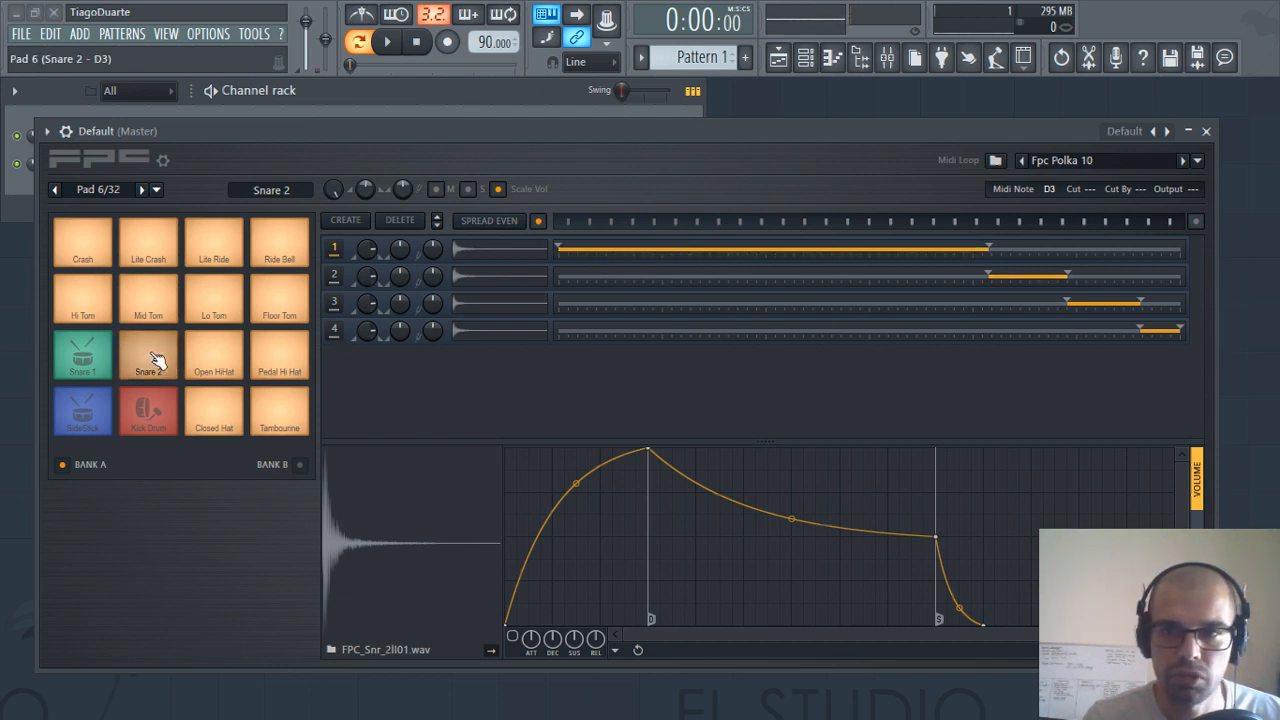
click(155, 358)
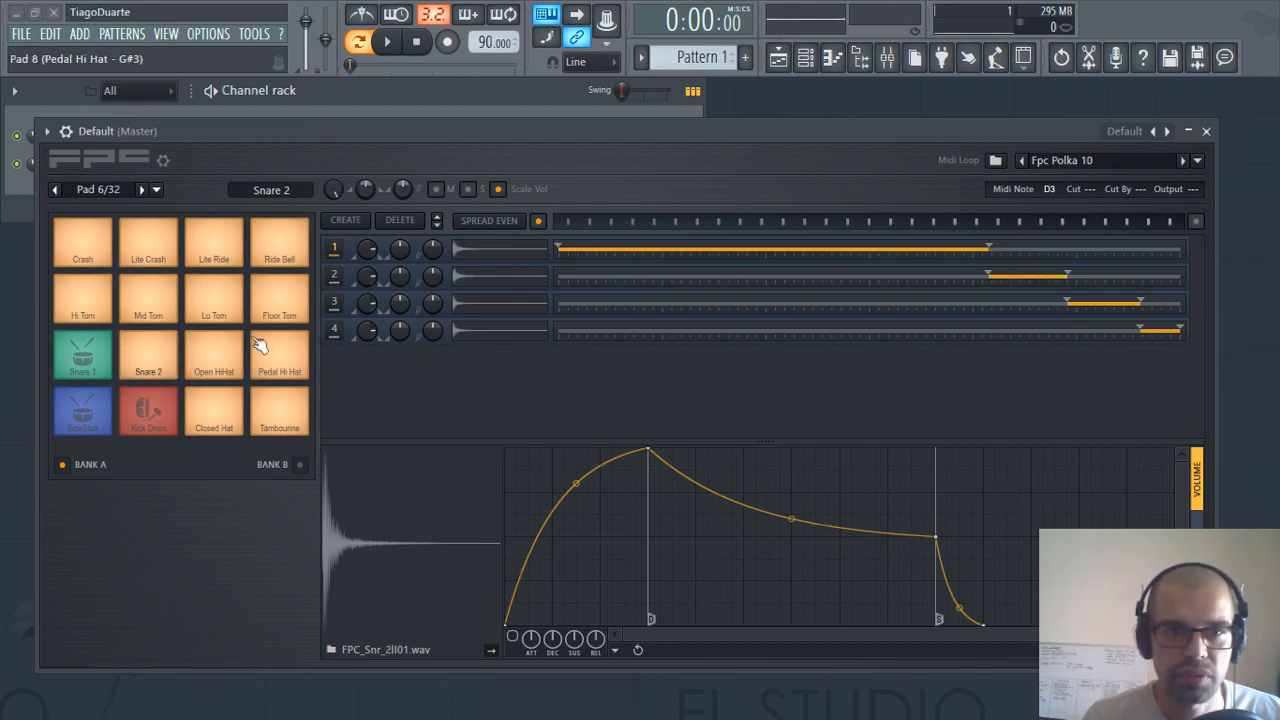
click(155, 370)
click(153, 370)
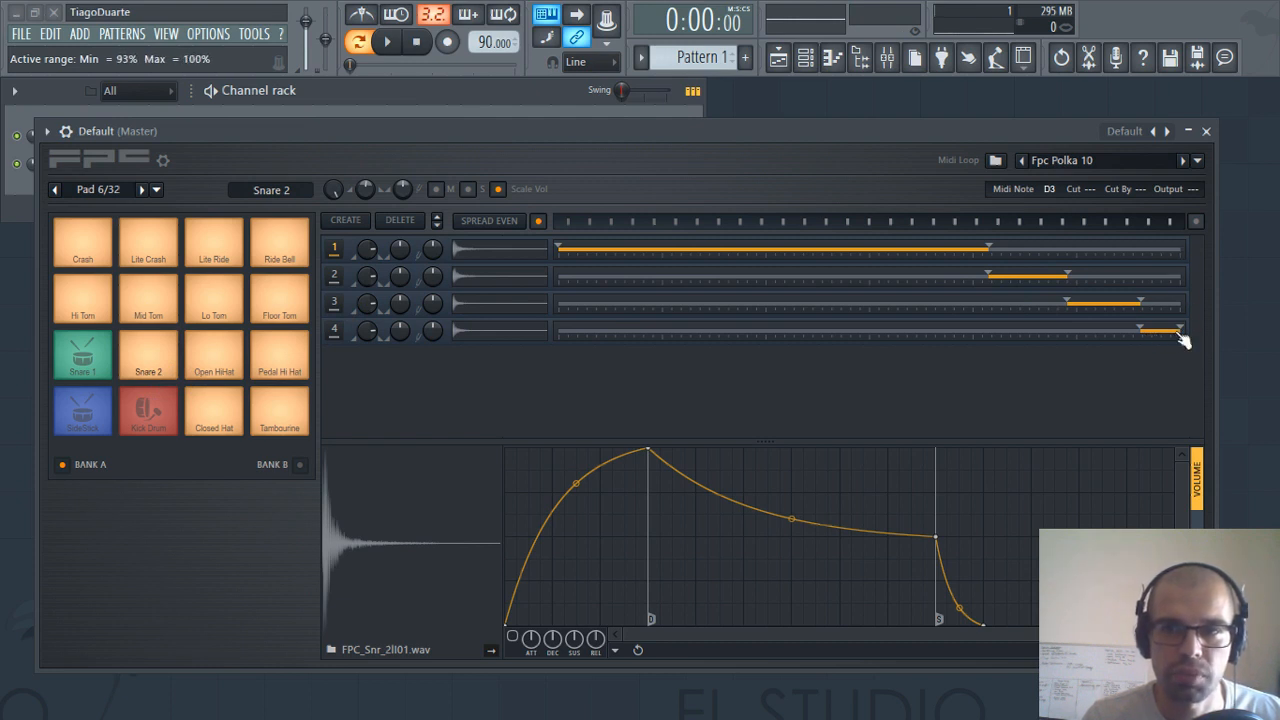
click(150, 380)
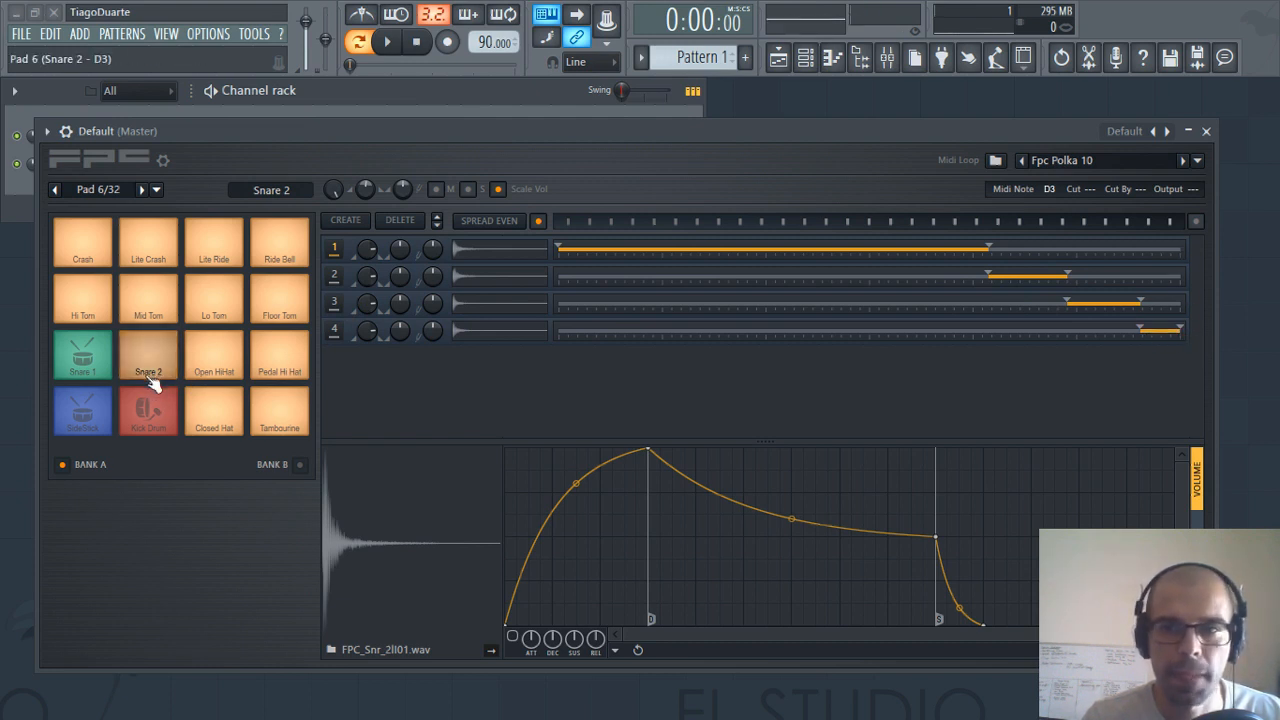
click(150, 380)
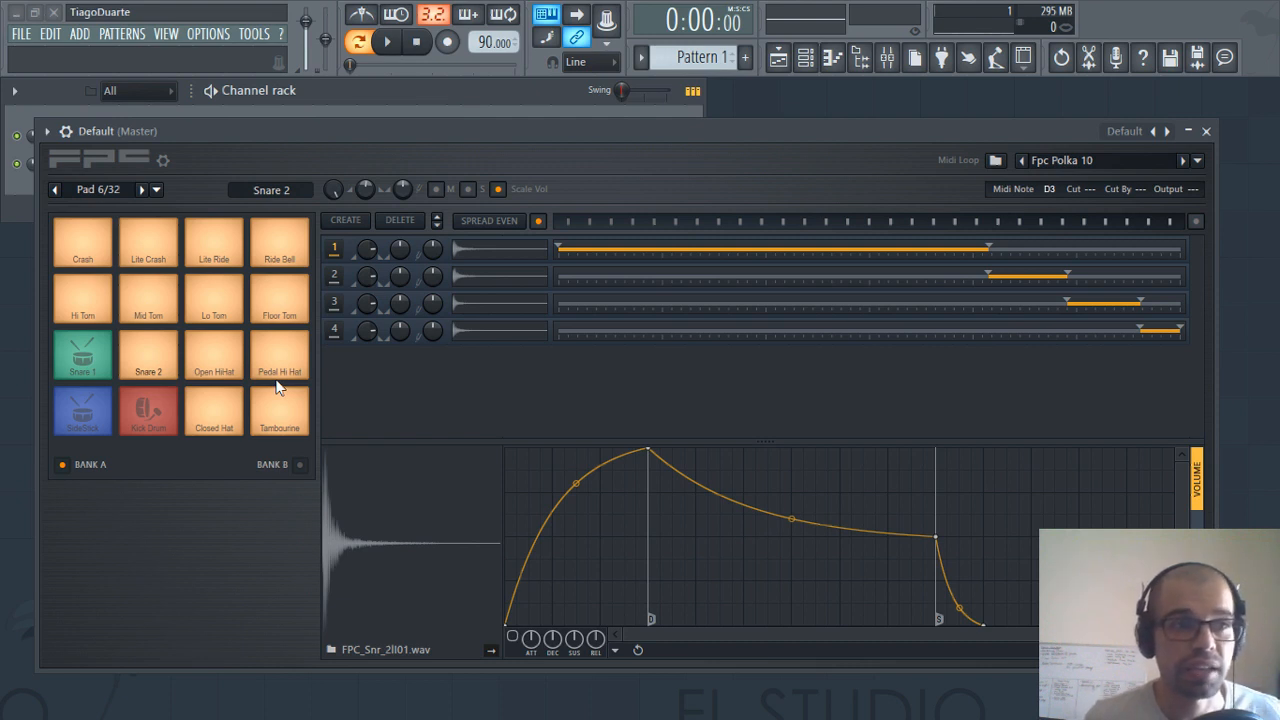
Run hits down the Snare 2 pad from soft to hard and back up to soft
click(156, 339)
click(157, 347)
click(156, 367)
click(156, 374)
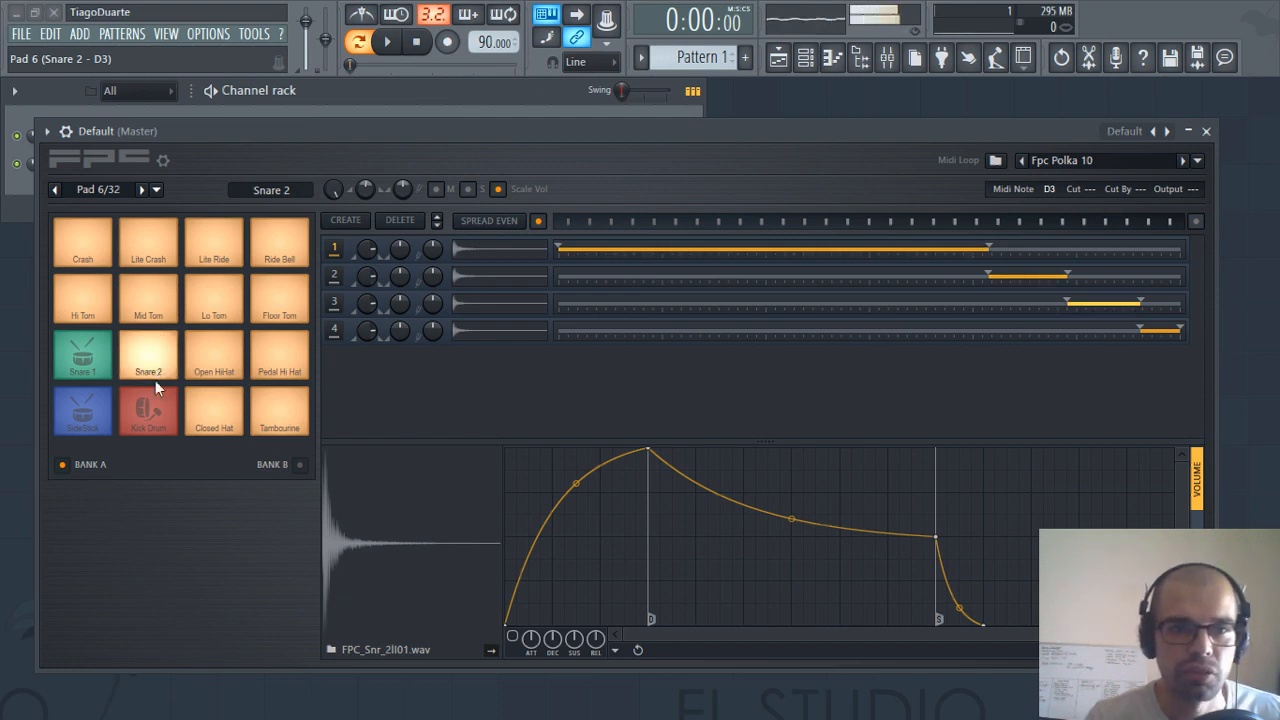
click(156, 378)
click(156, 373)
click(156, 366)
click(155, 345)
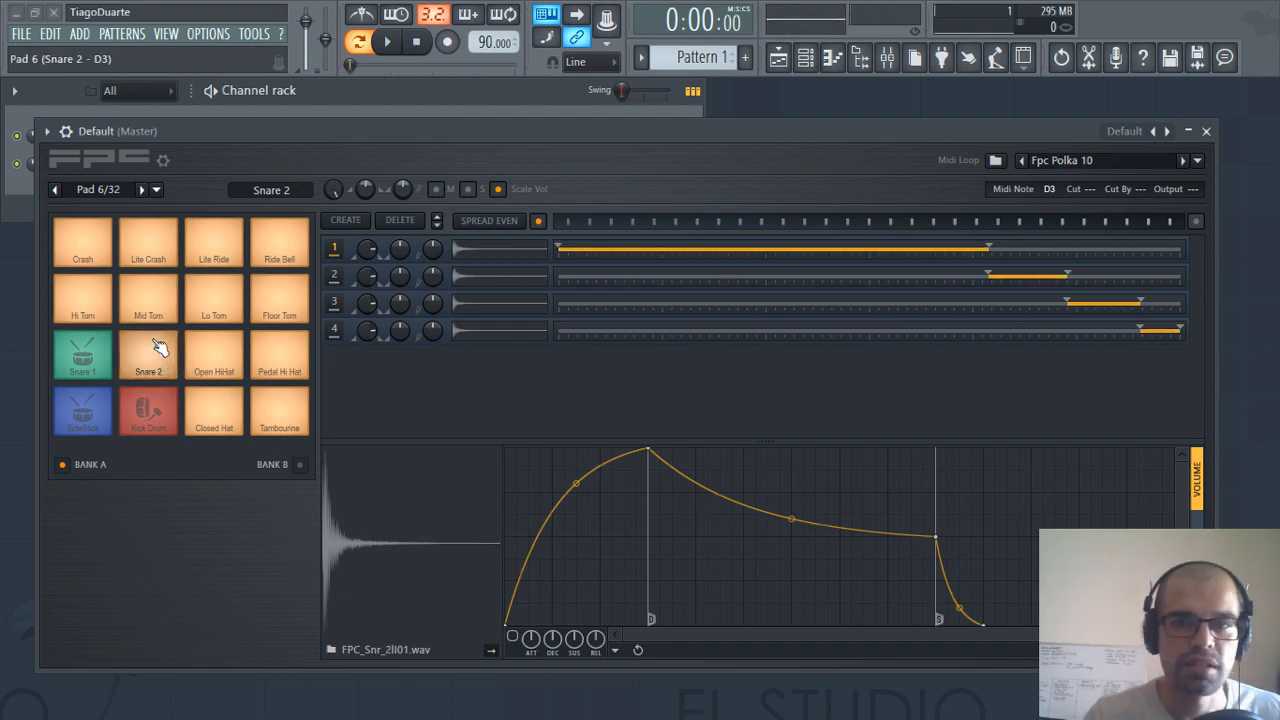
click(157, 346)
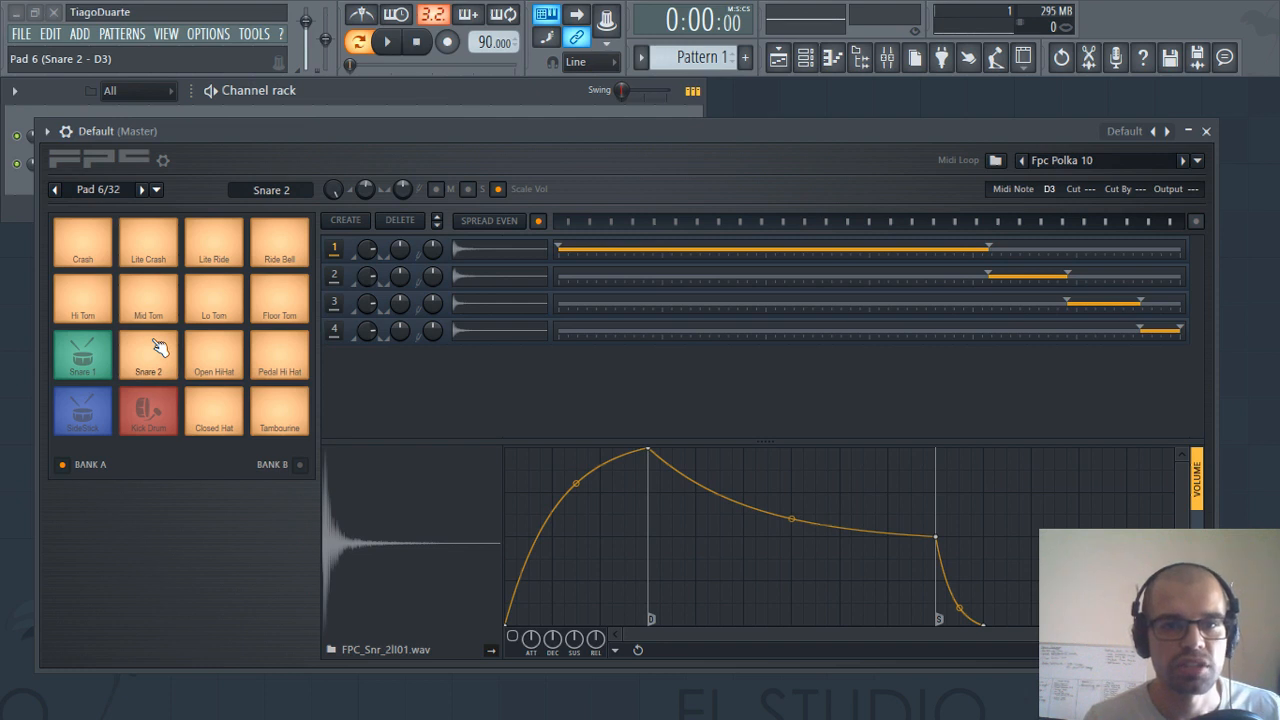
Preview the samples of Snare 2's layers 1, 2 and 3, and return to layer 1
click(503, 250)
click(501, 276)
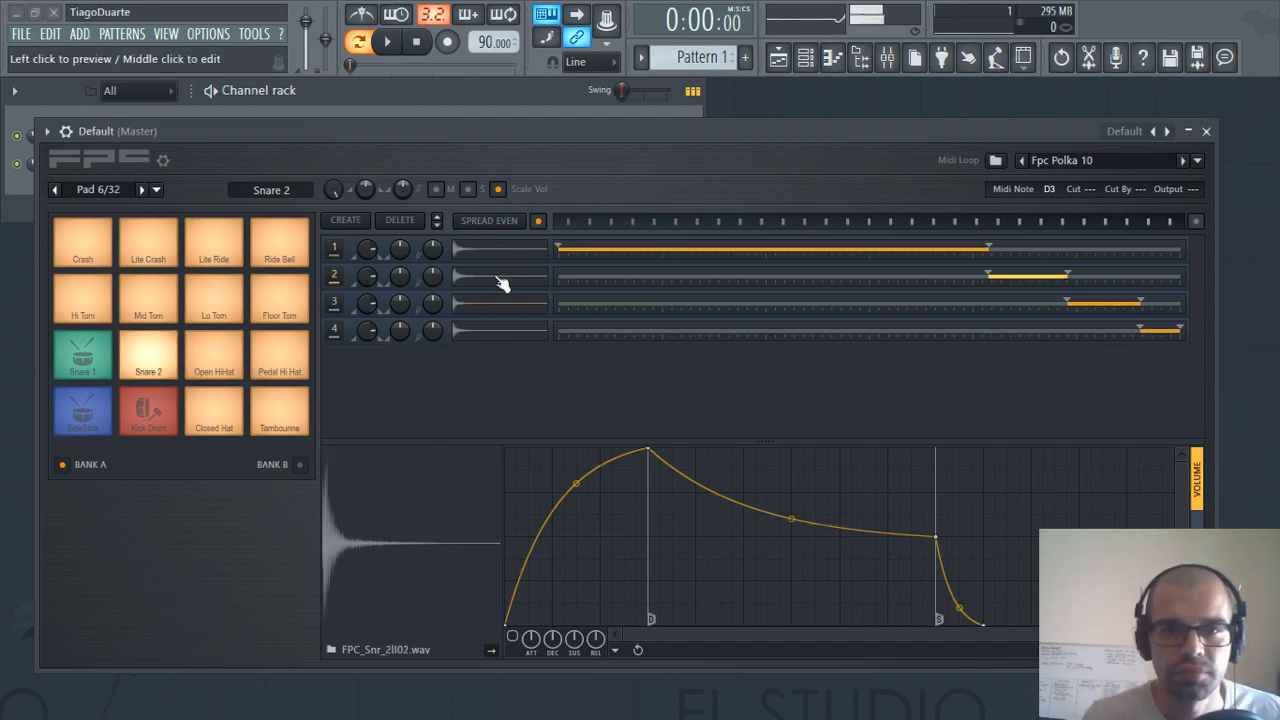
click(498, 303)
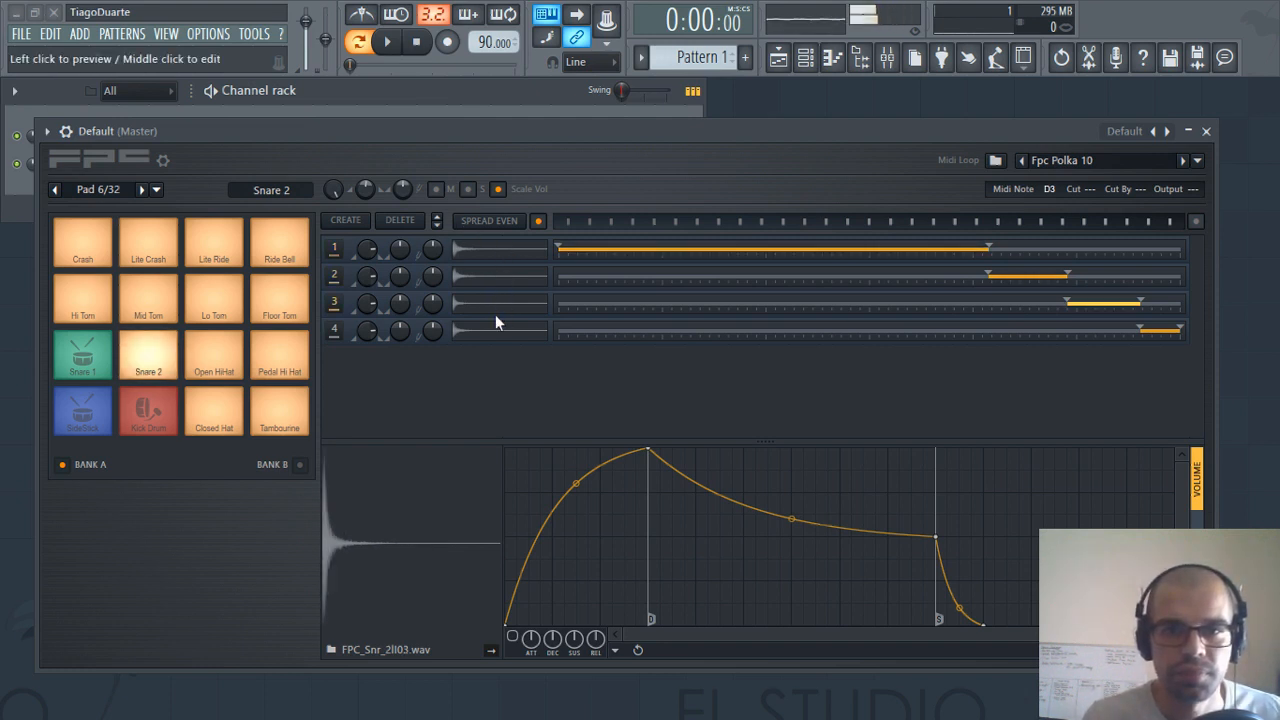
click(475, 252)
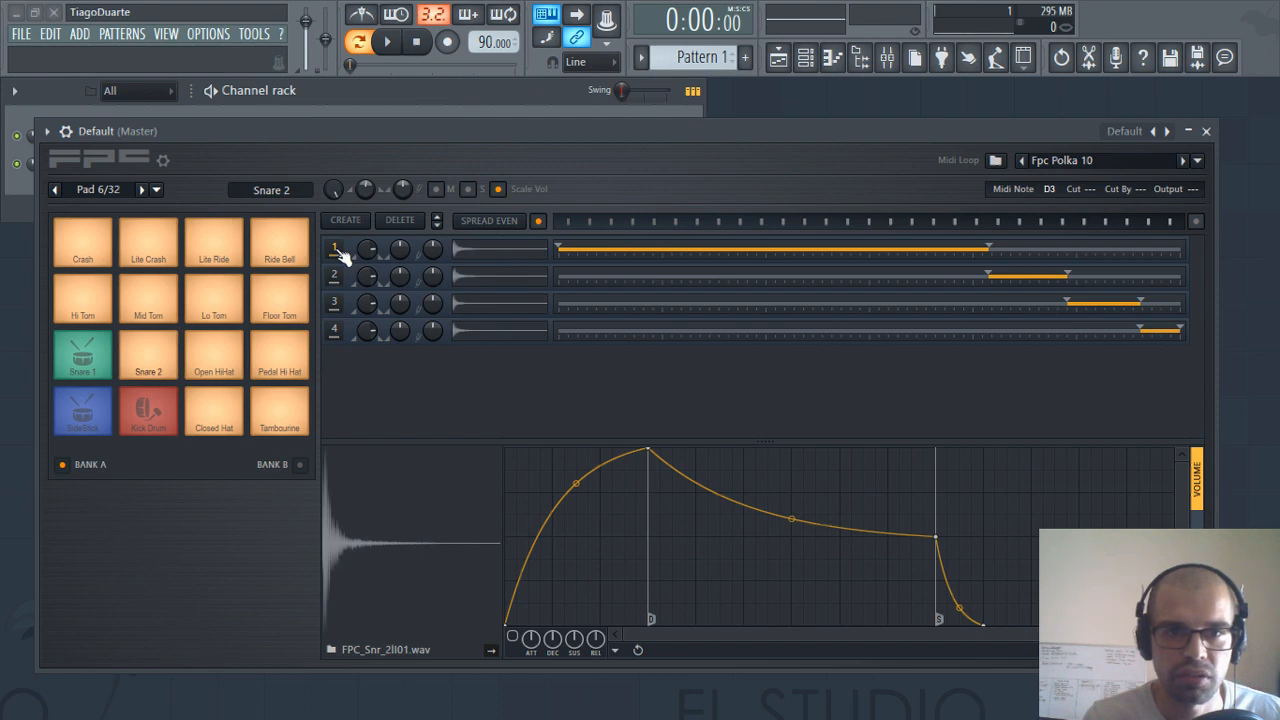
Preview Snare 2's four layer samples from 1 to 4 and back down to layer 1
click(523, 257)
click(512, 285)
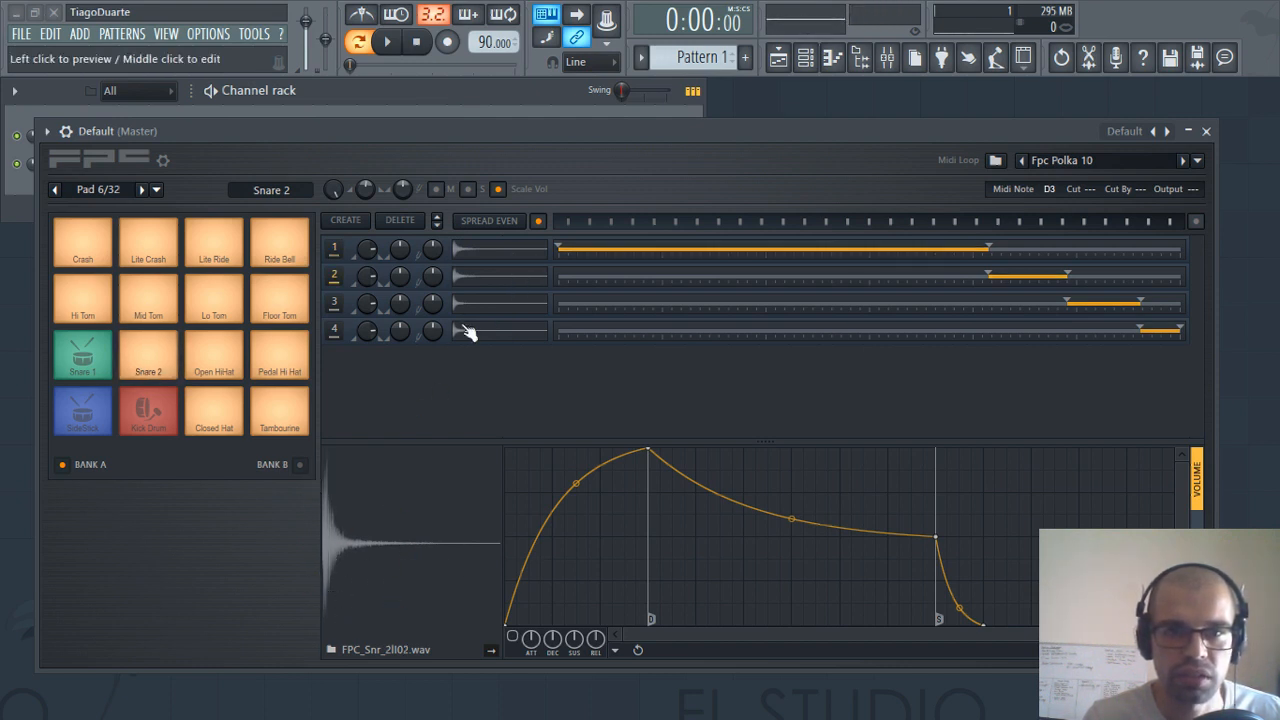
click(496, 308)
click(491, 338)
click(491, 306)
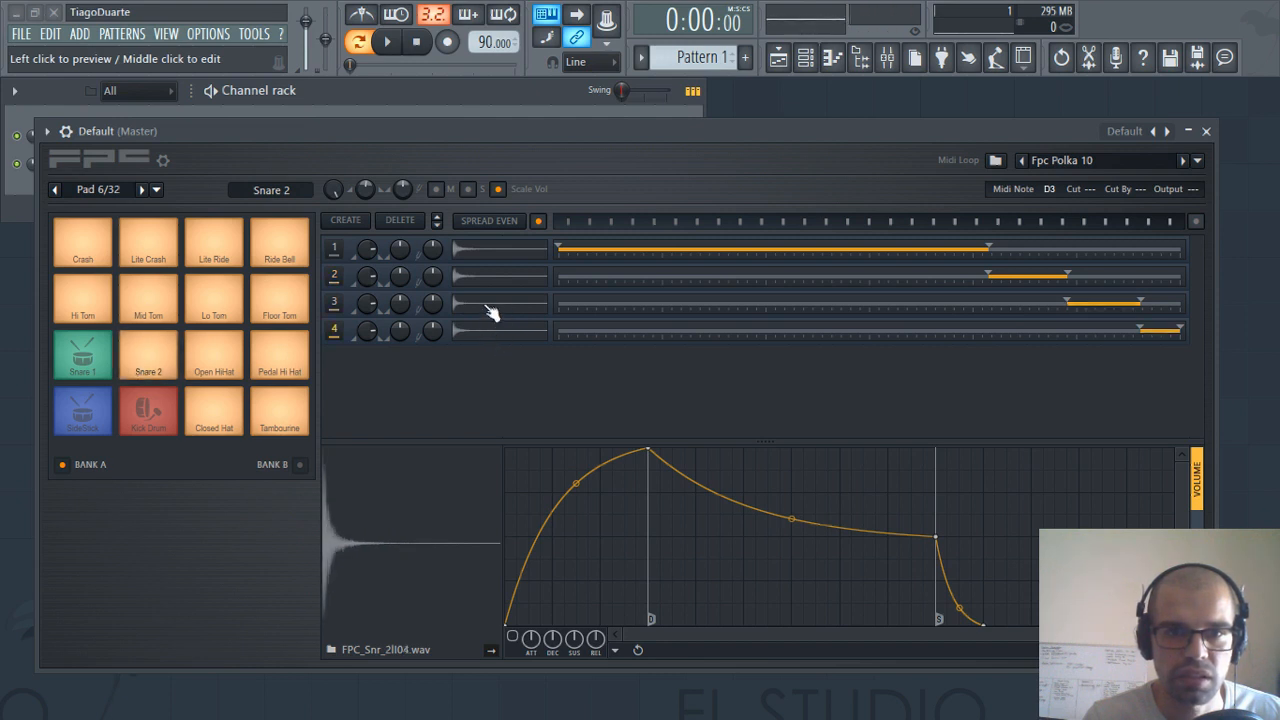
click(491, 284)
click(489, 264)
click(491, 265)
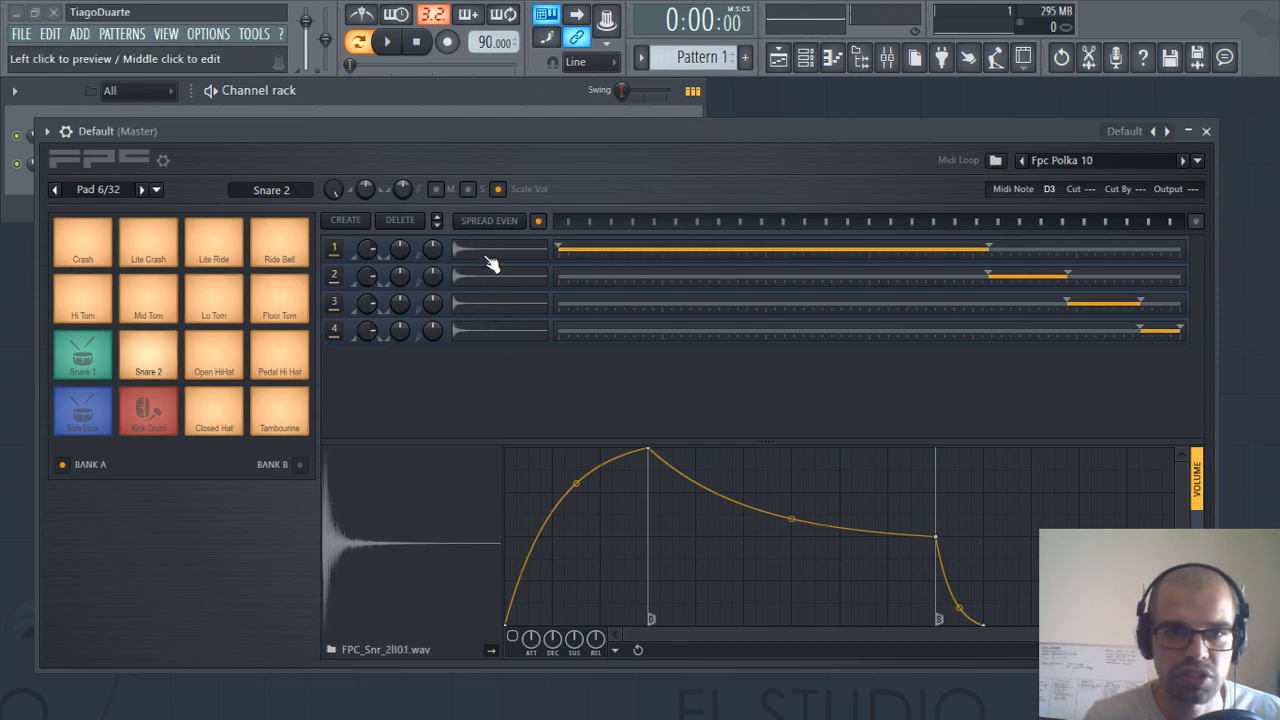
Compare the waveforms of layers 2, 3 and 4, and step back through them to layer 1
click(491, 282)
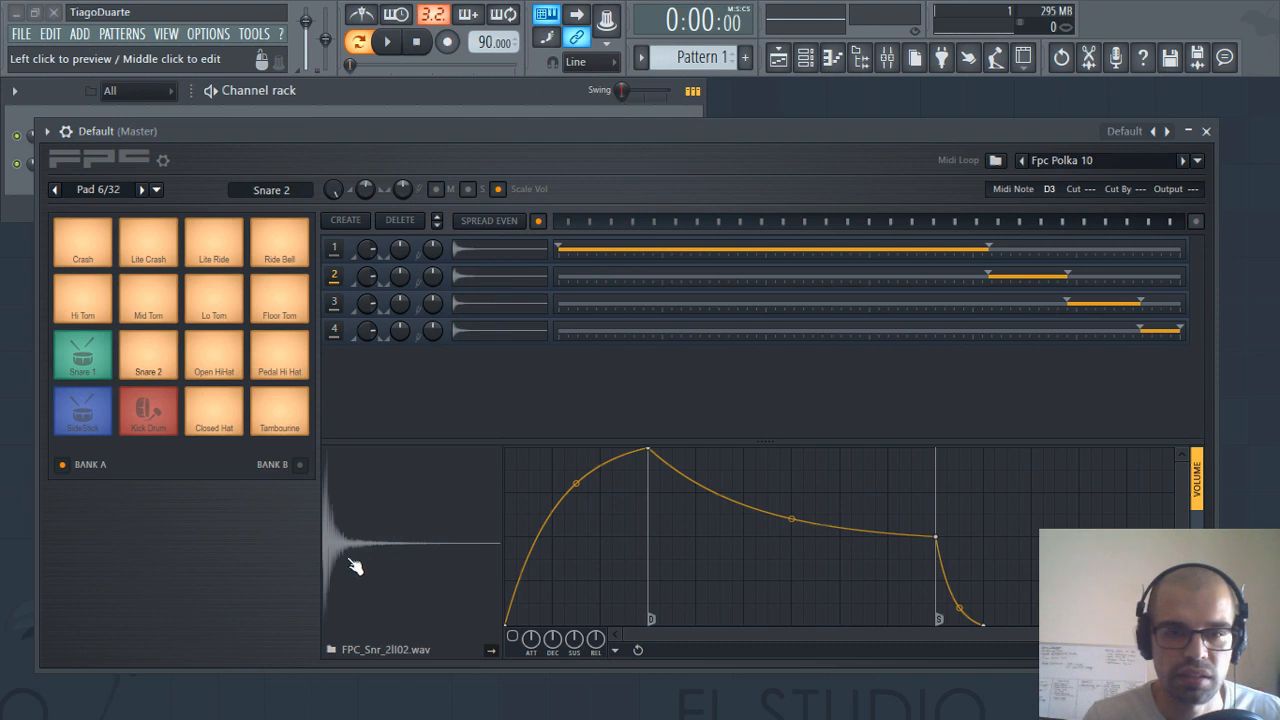
click(488, 303)
click(490, 334)
click(487, 305)
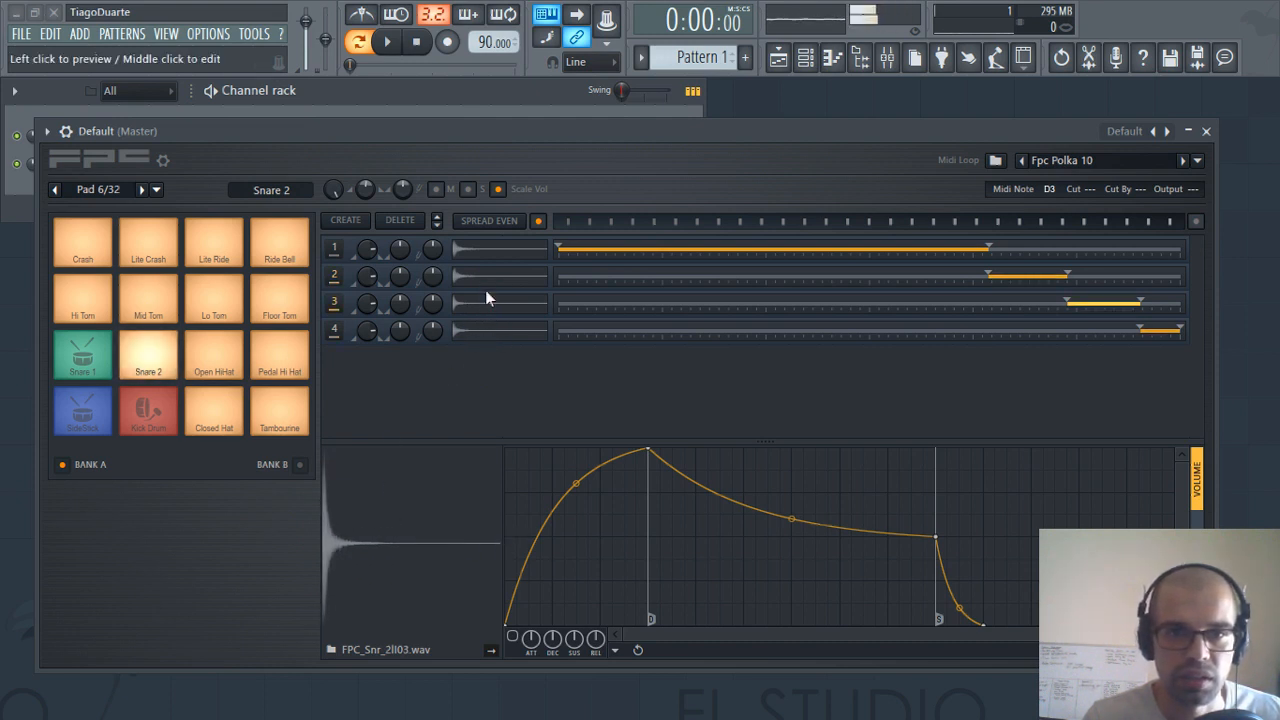
click(486, 278)
click(485, 251)
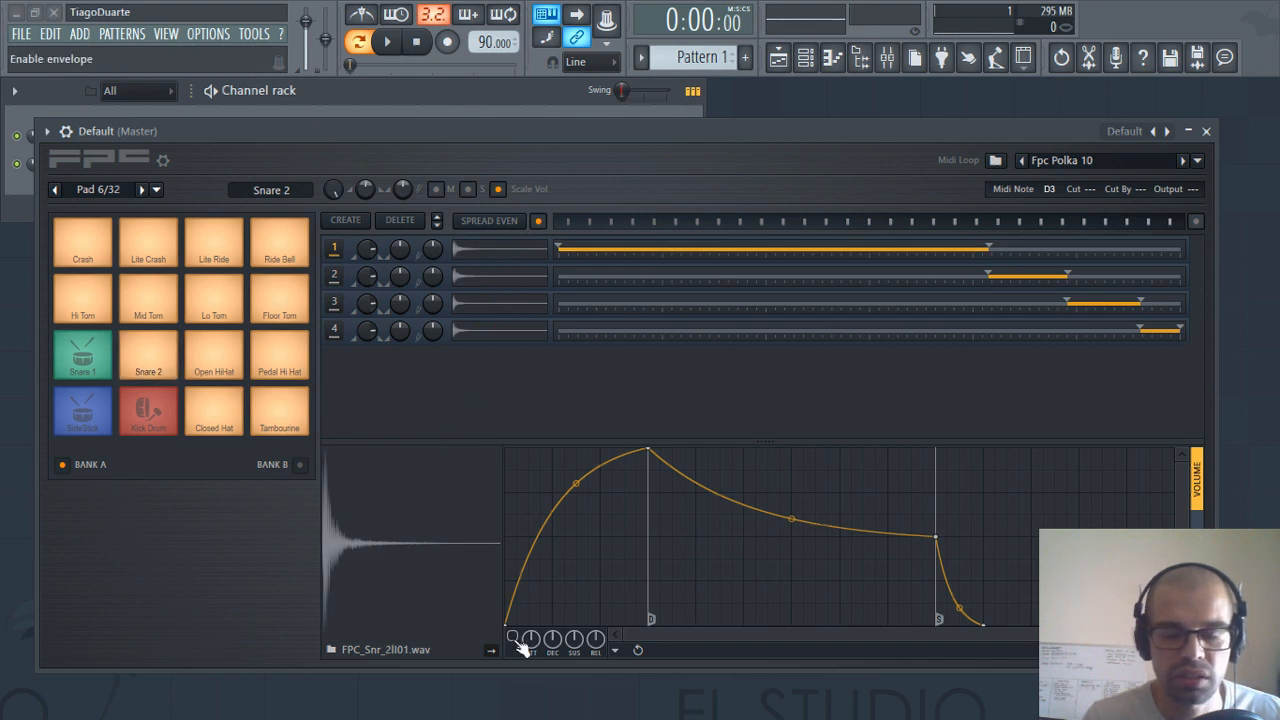
Enable Snare 2's volume envelope and preview layers 1 and 2 with it applied
click(490, 253)
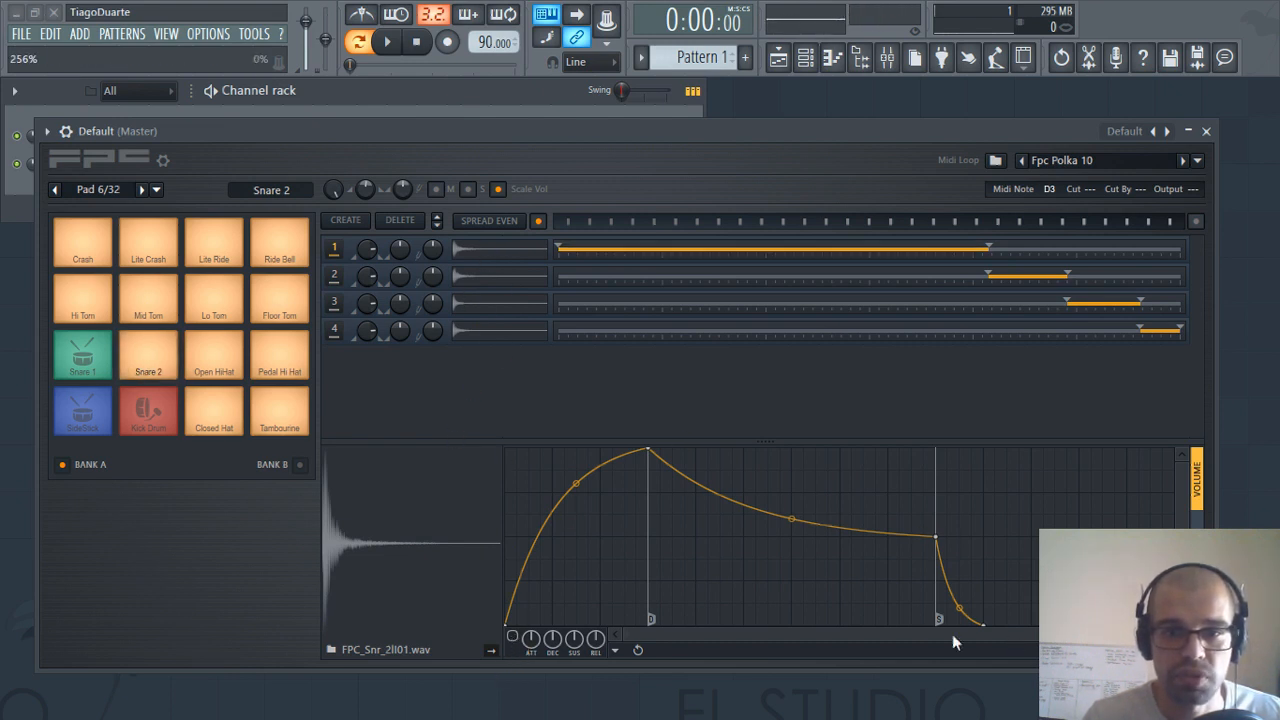
click(512, 638)
click(490, 258)
click(510, 258)
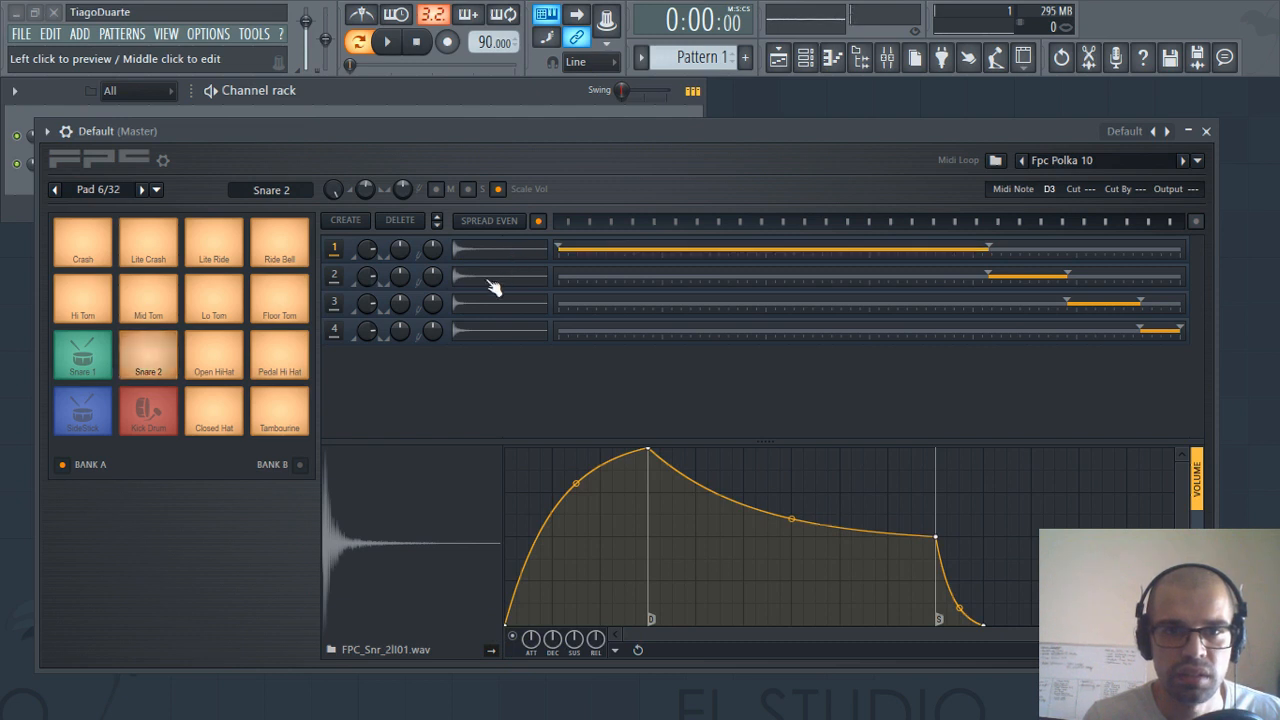
click(492, 286)
click(494, 287)
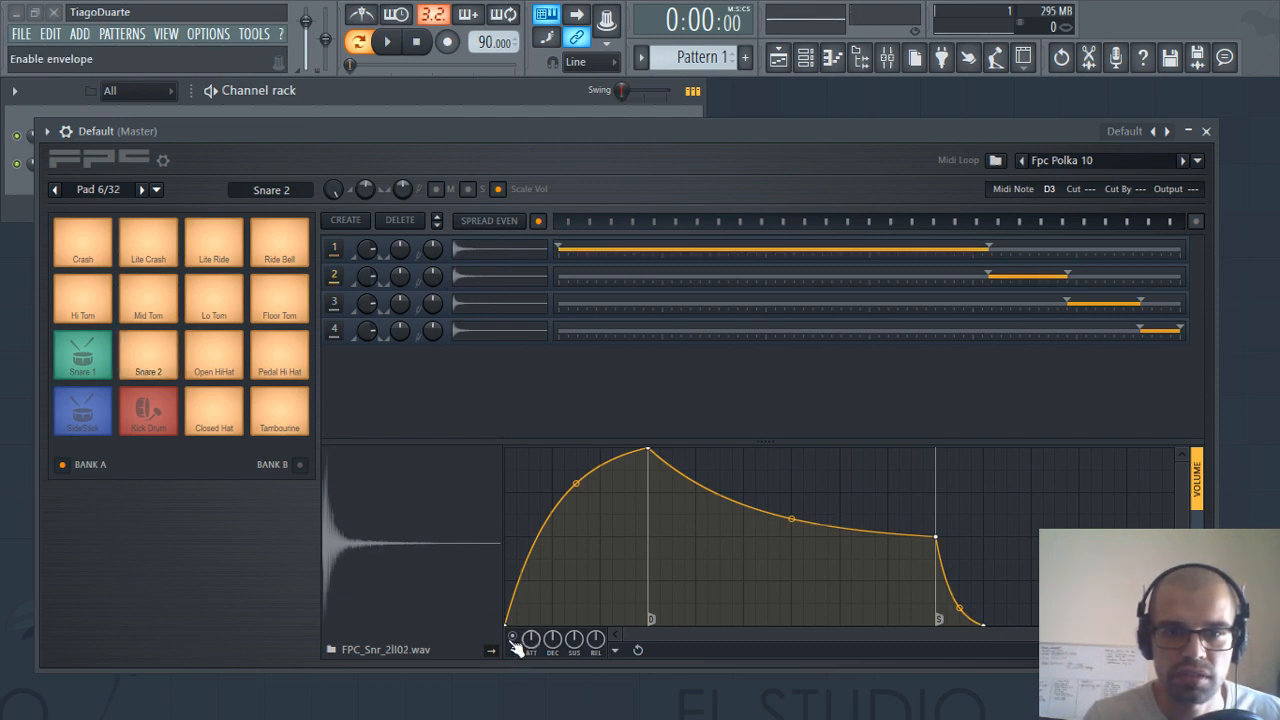
Disable the volume envelope and preview layers 1 and 2 without it
click(512, 638)
click(492, 260)
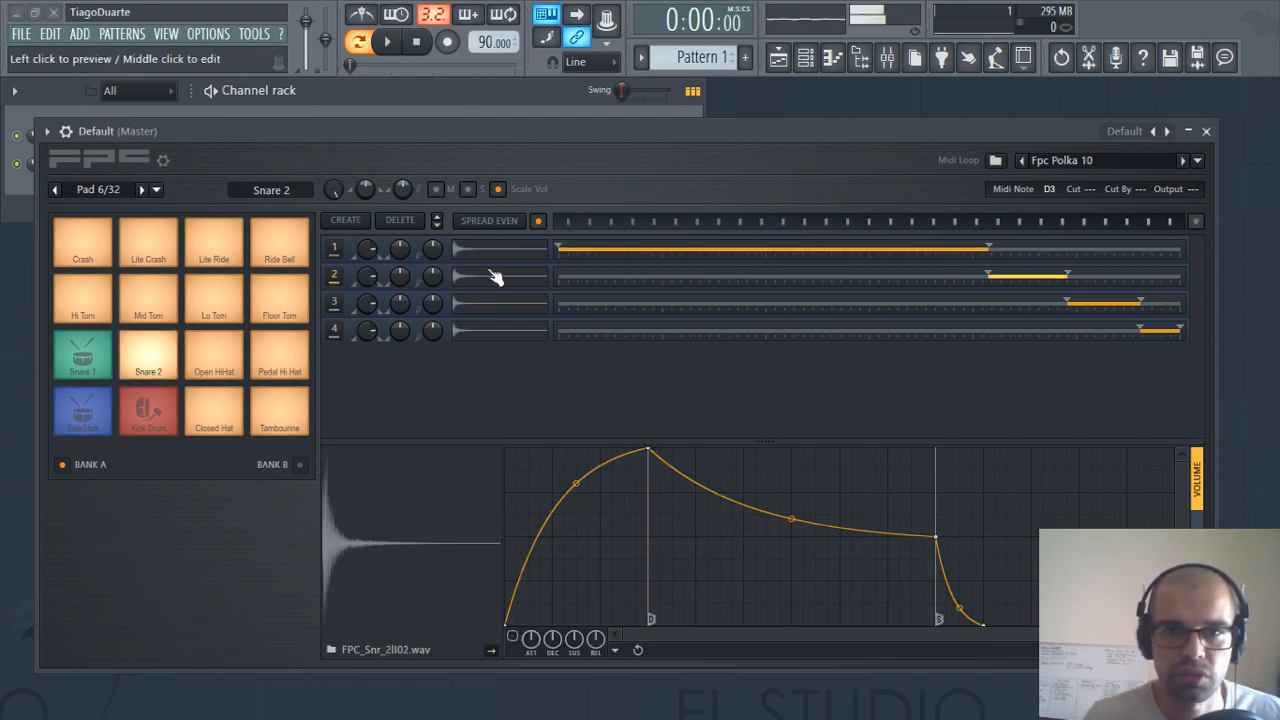
click(494, 286)
Re-enable the volume envelope and audition all four Snare 2 layers, ending with one hit on its pad
click(513, 639)
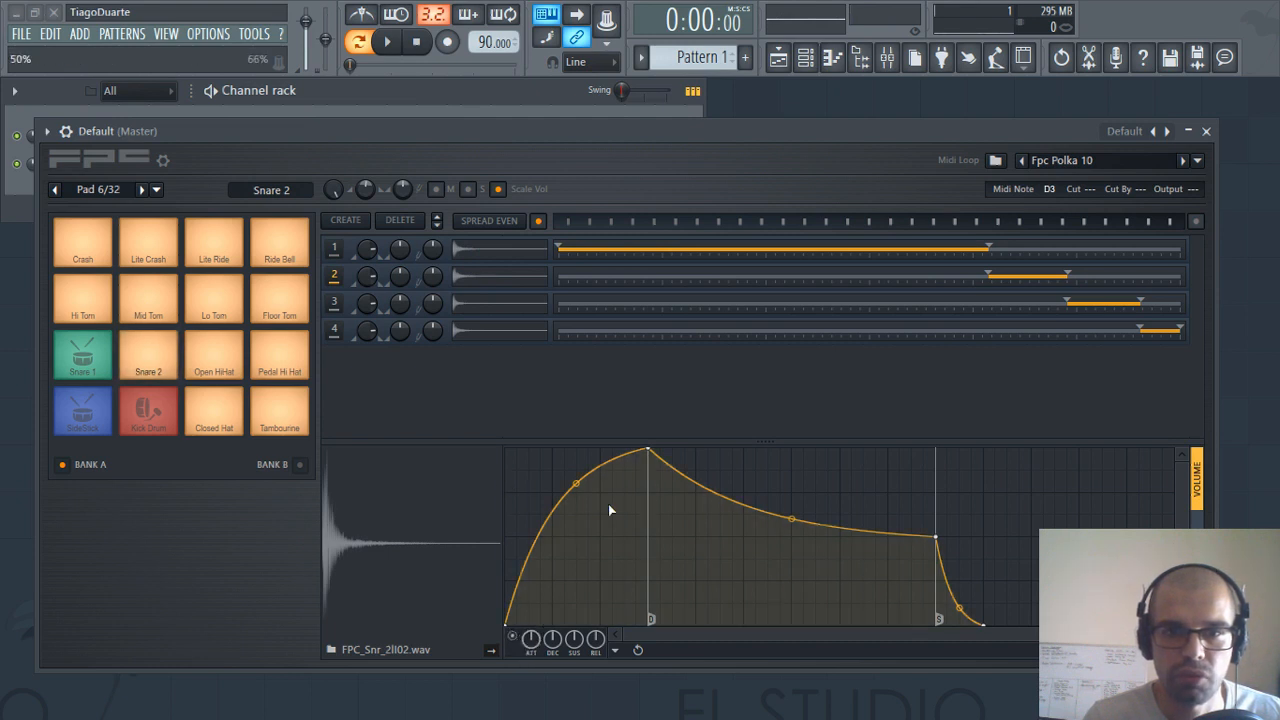
click(497, 250)
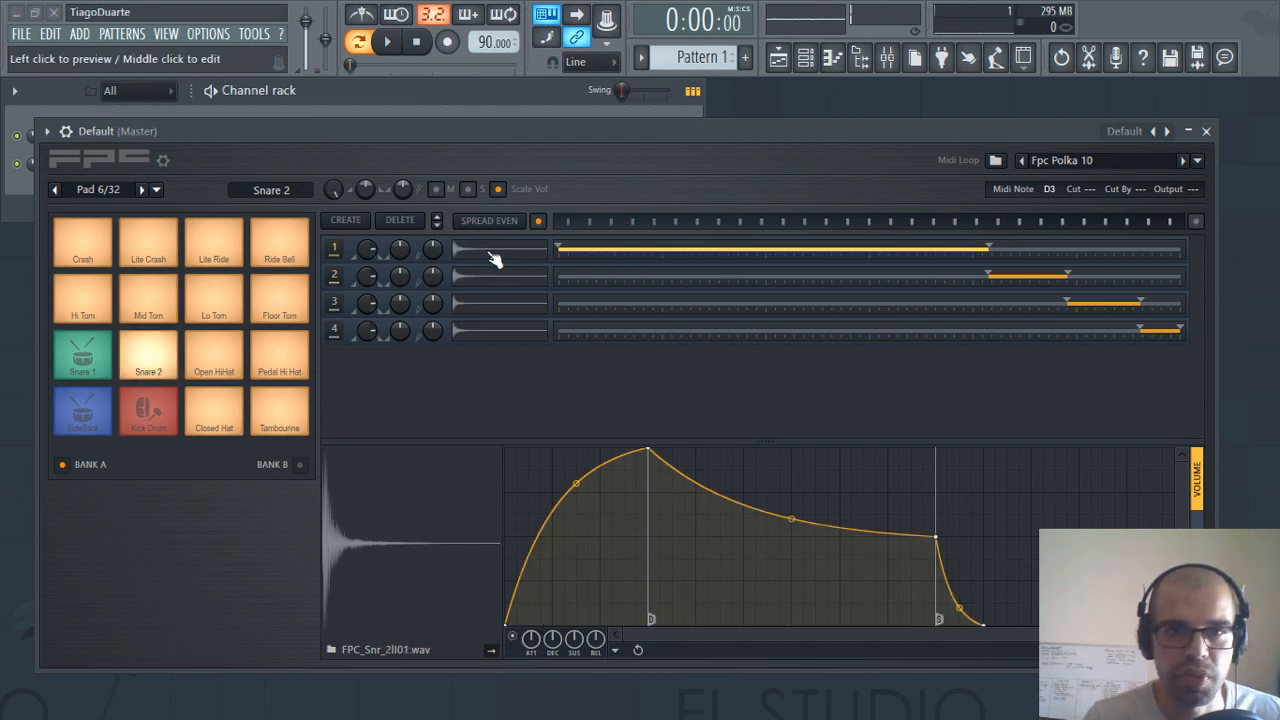
click(494, 277)
click(496, 304)
click(497, 333)
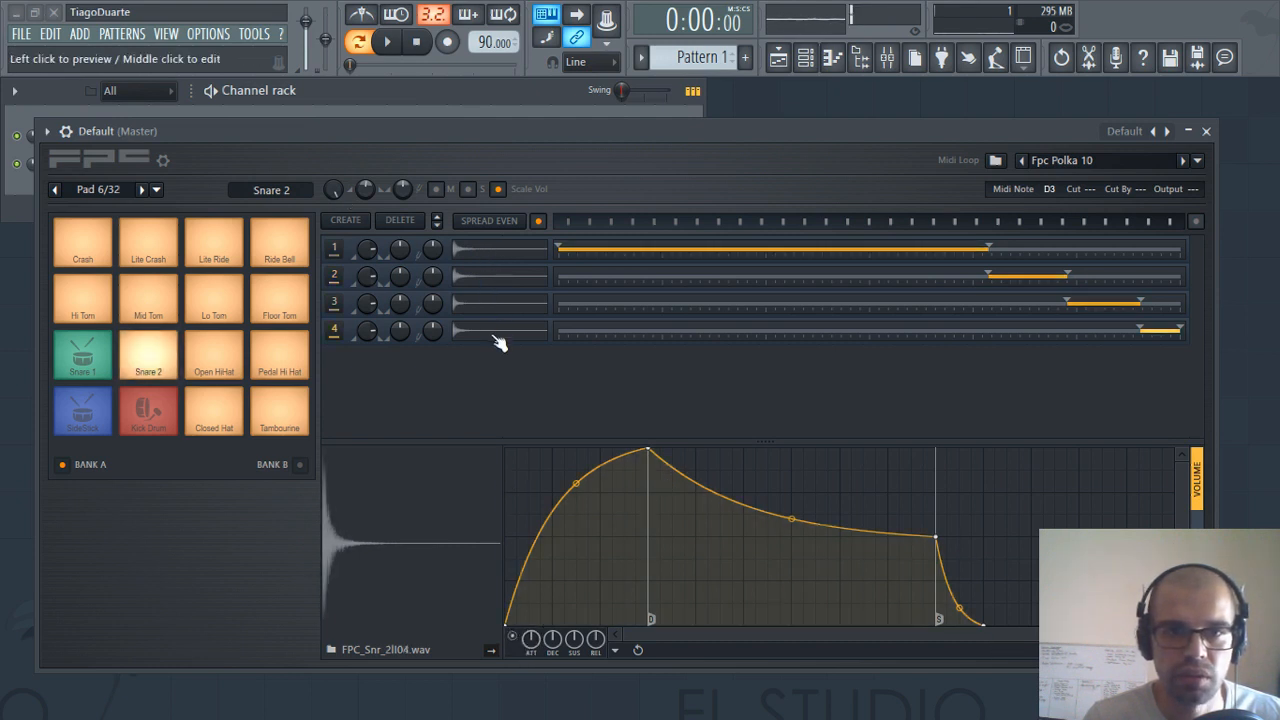
click(486, 277)
click(492, 260)
click(497, 257)
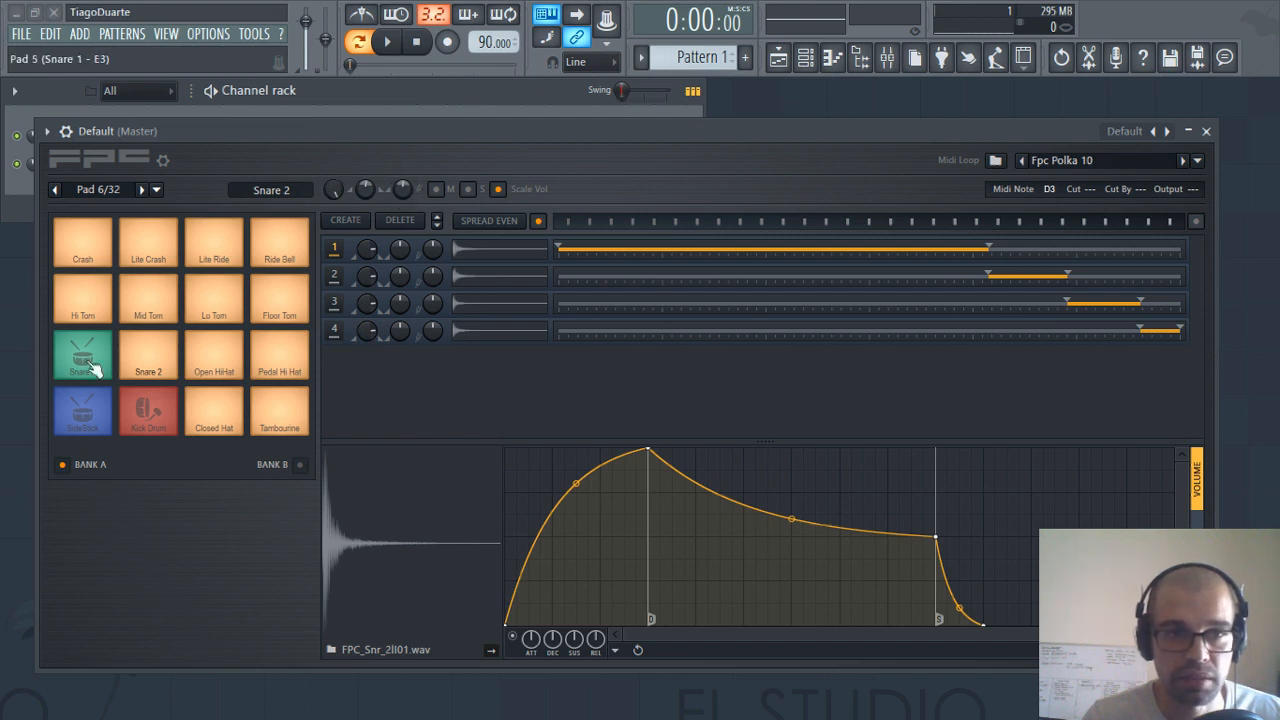
click(150, 366)
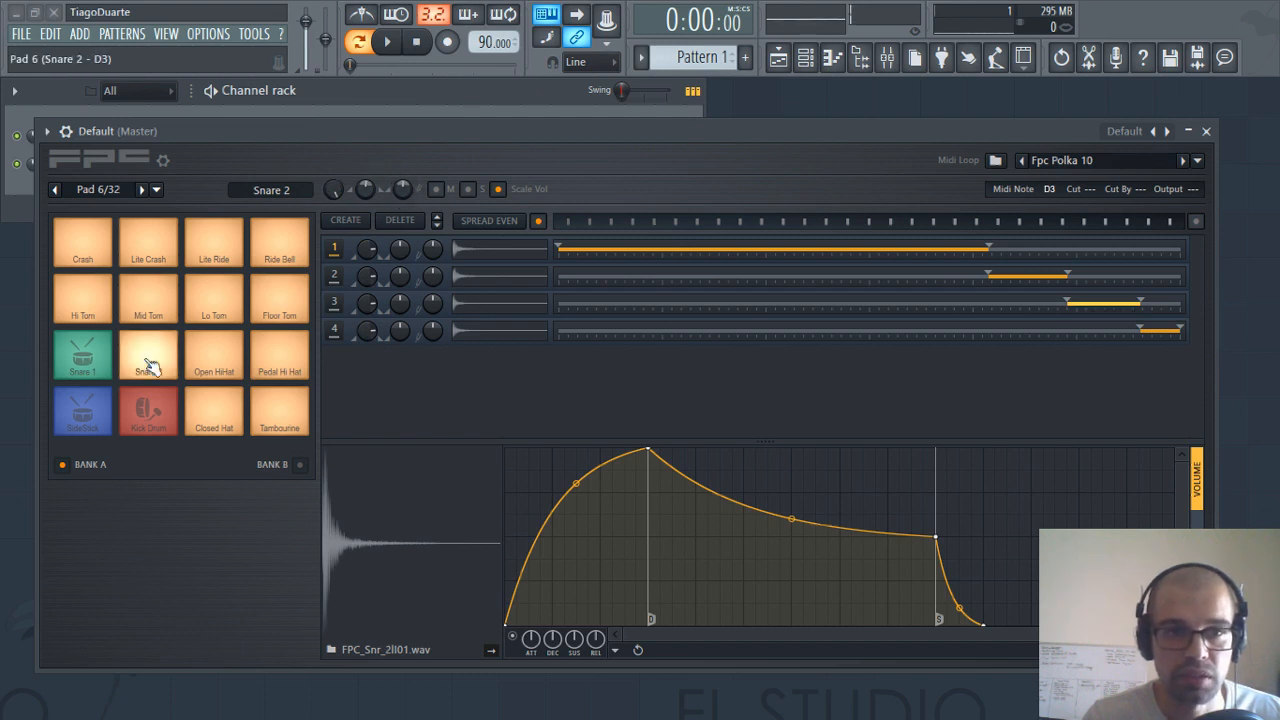
Turn off Snare 2's volume envelope and play its pad from the middle up to the upper edge
click(512, 637)
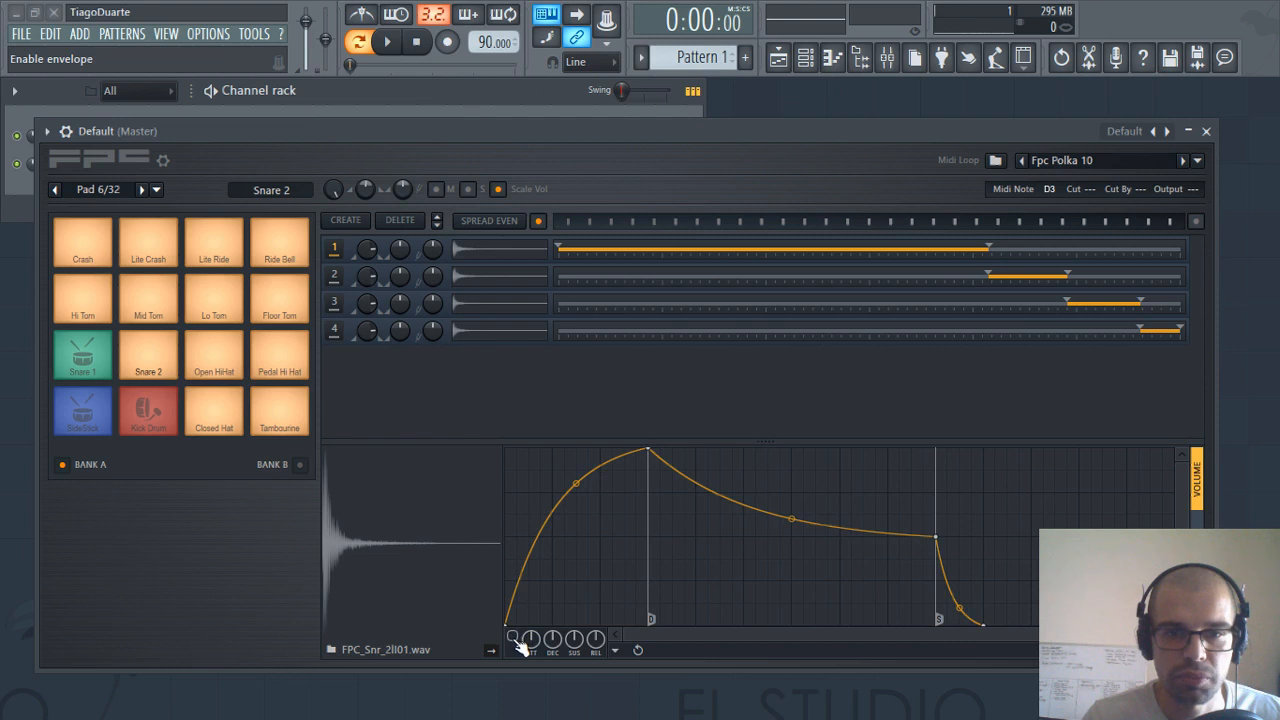
click(157, 357)
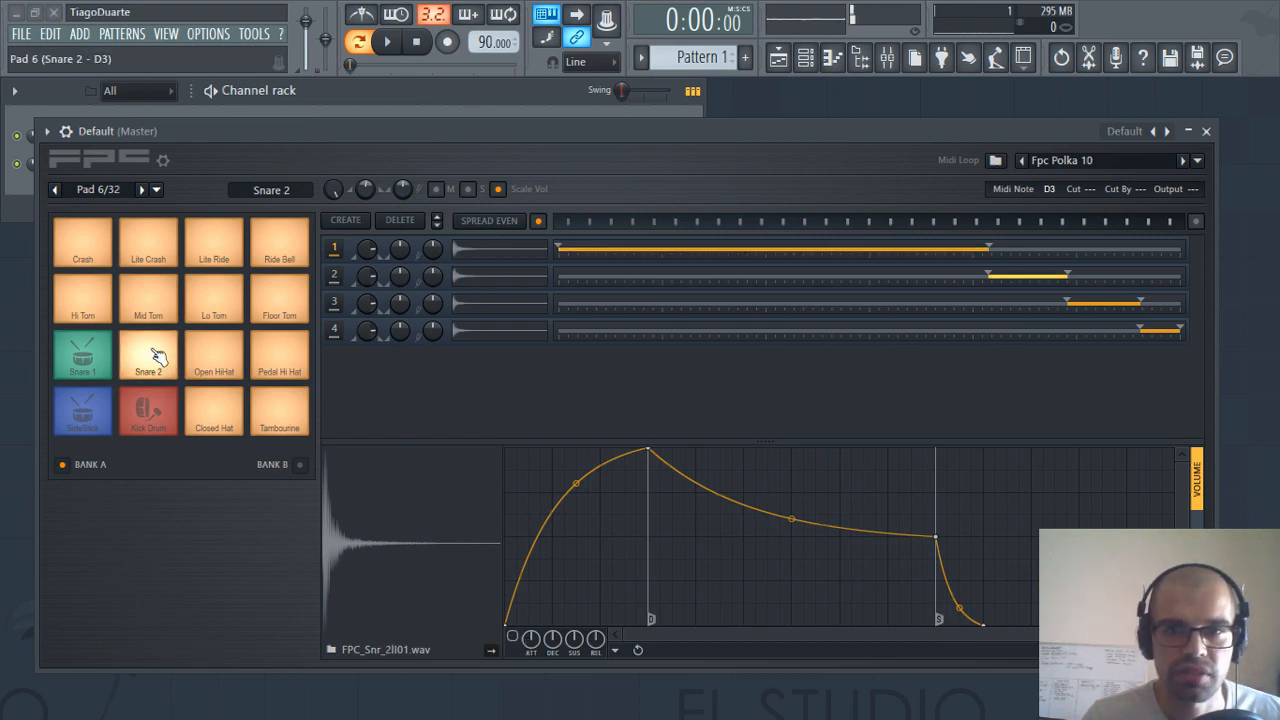
click(151, 349)
click(151, 342)
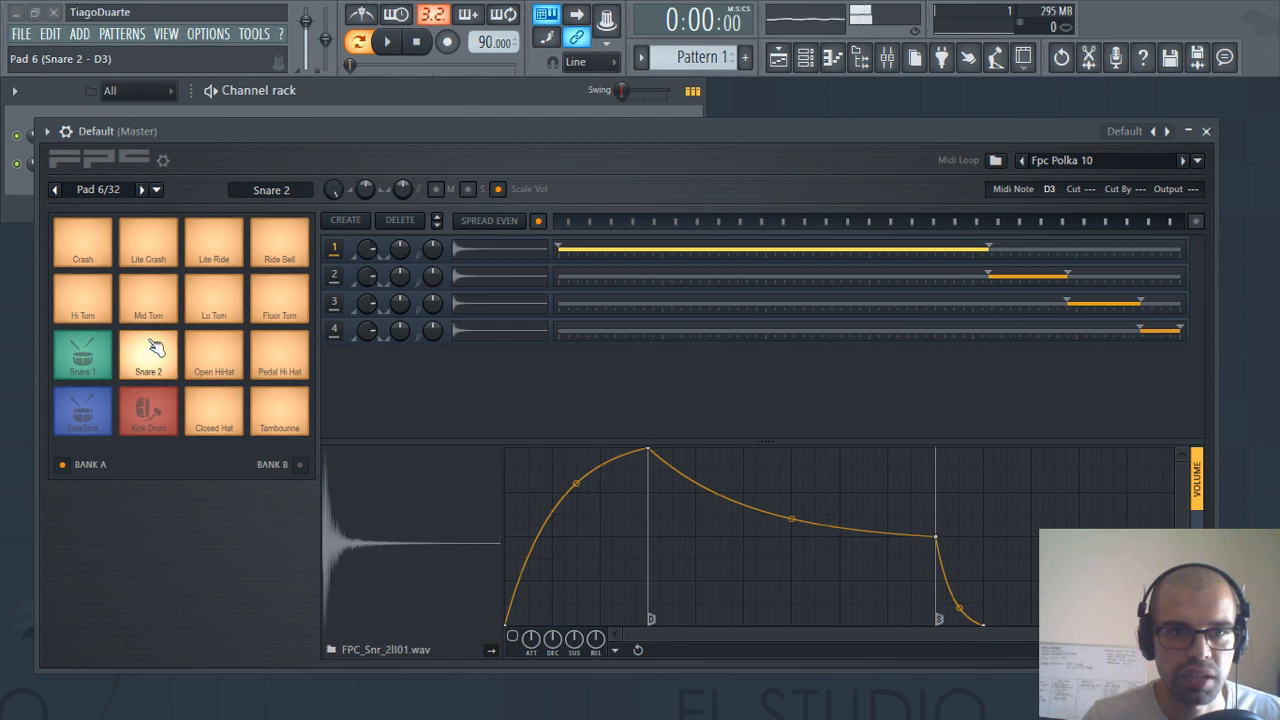
click(150, 341)
click(150, 341)
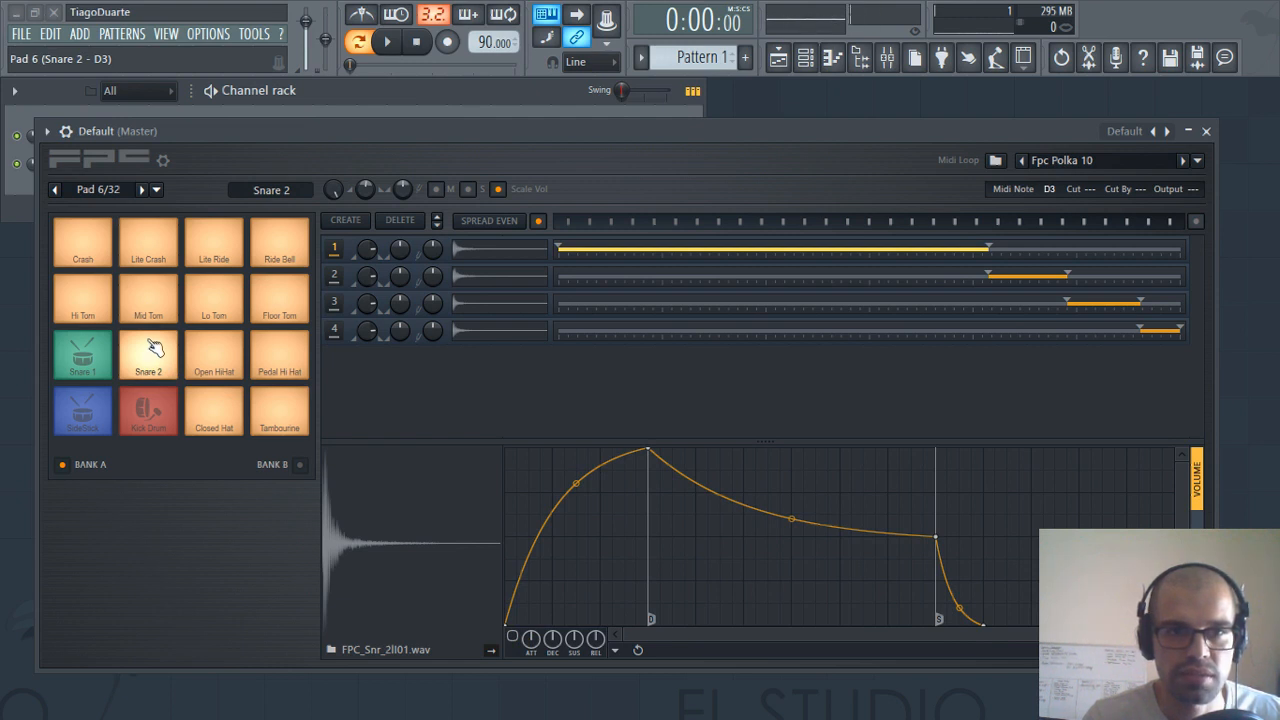
Turn the volume of Snare 2's layer 1 all the way down and play the upper part of the pad
click(153, 346)
click(150, 345)
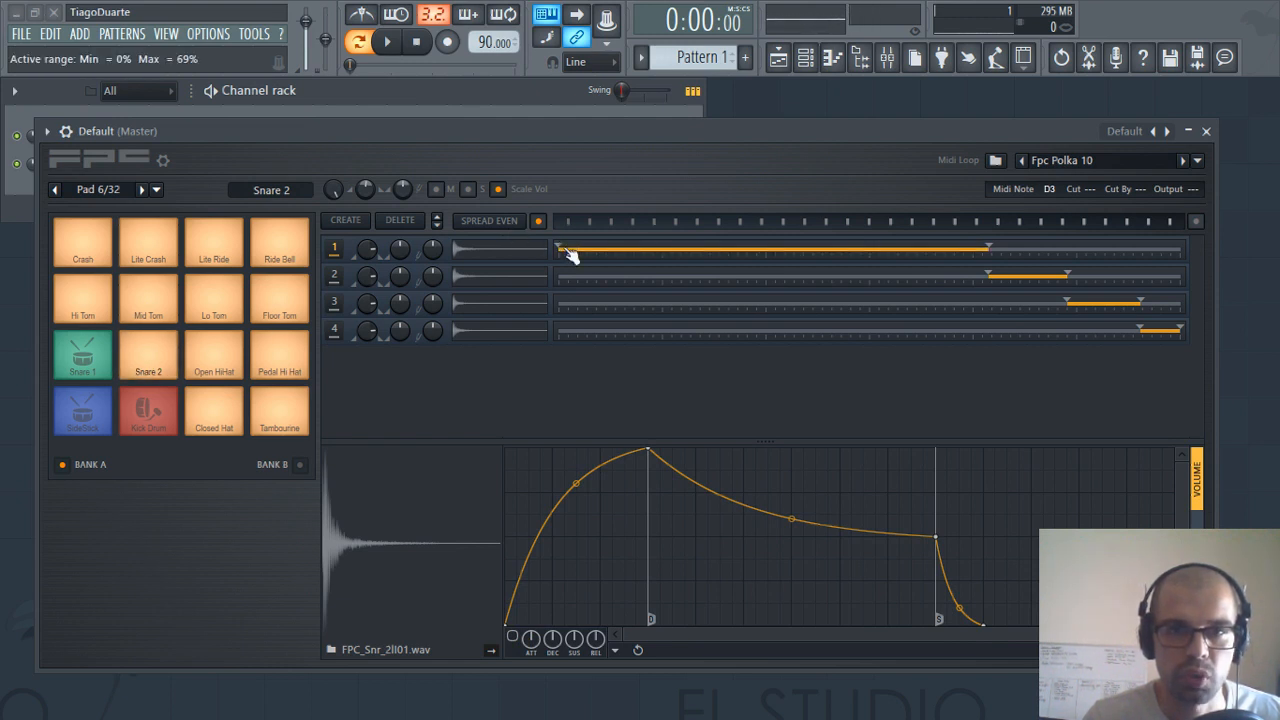
drag(370, 244, 370, 240)
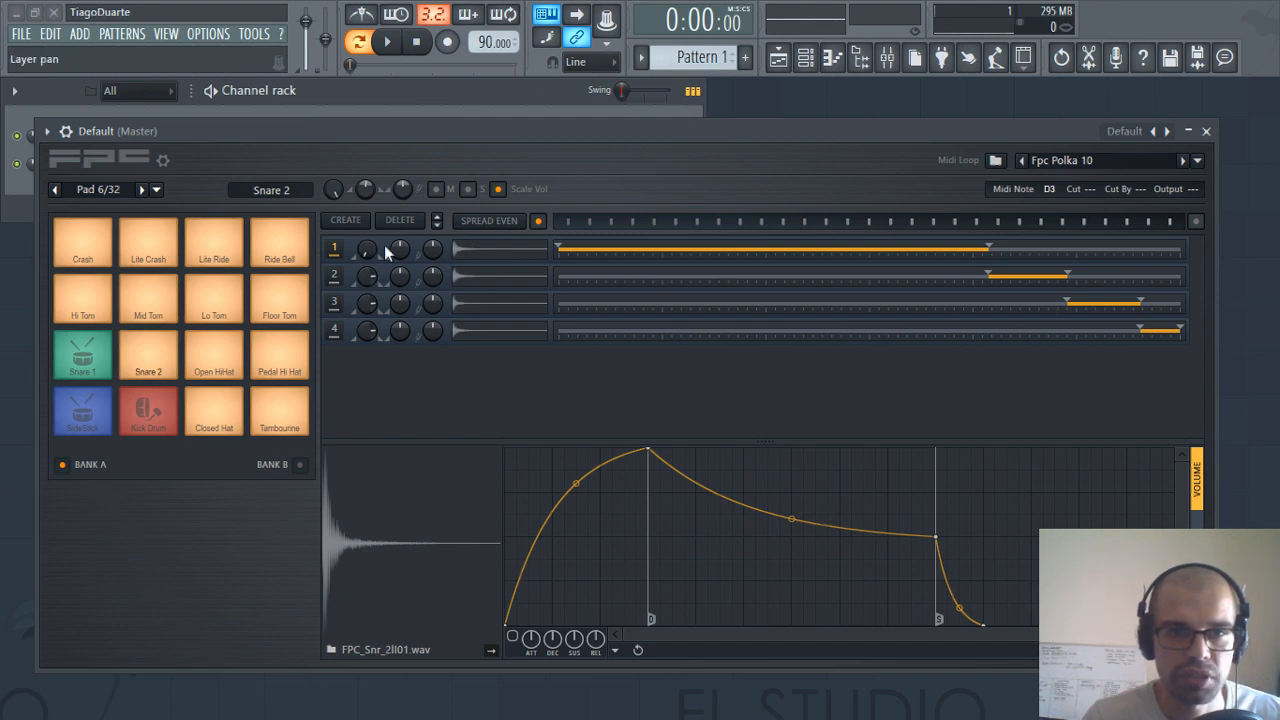
click(157, 345)
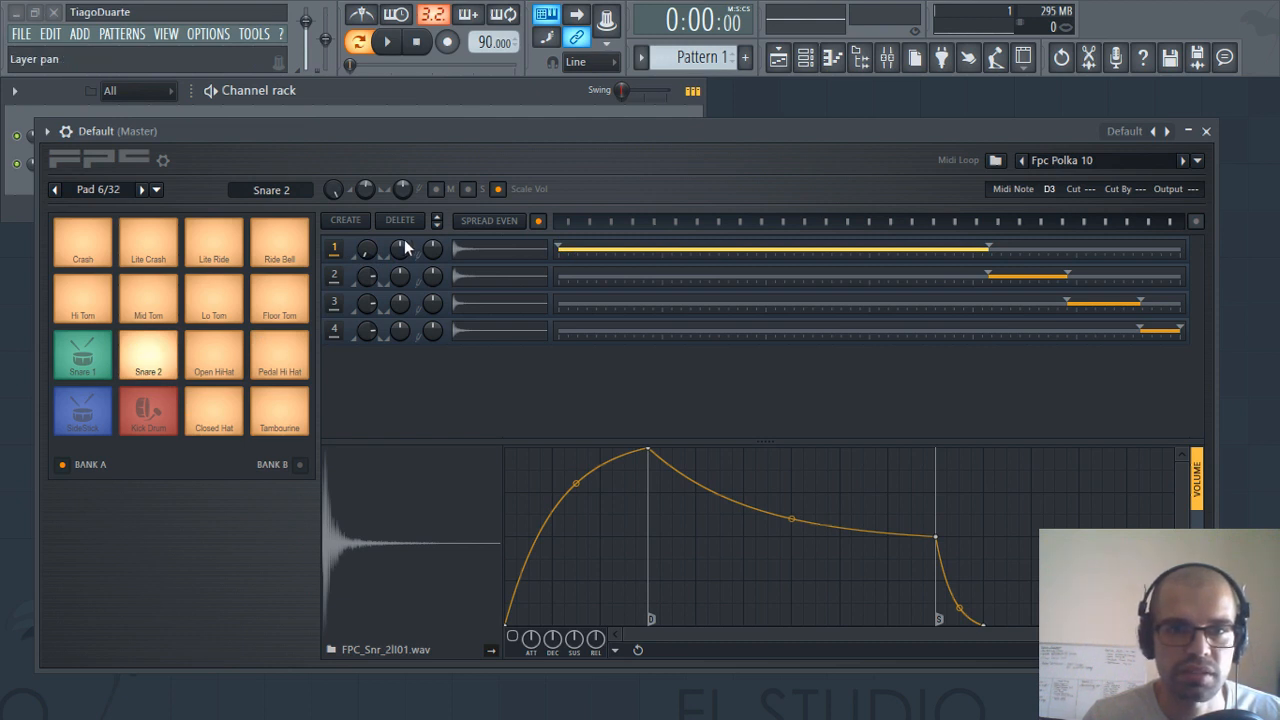
click(157, 350)
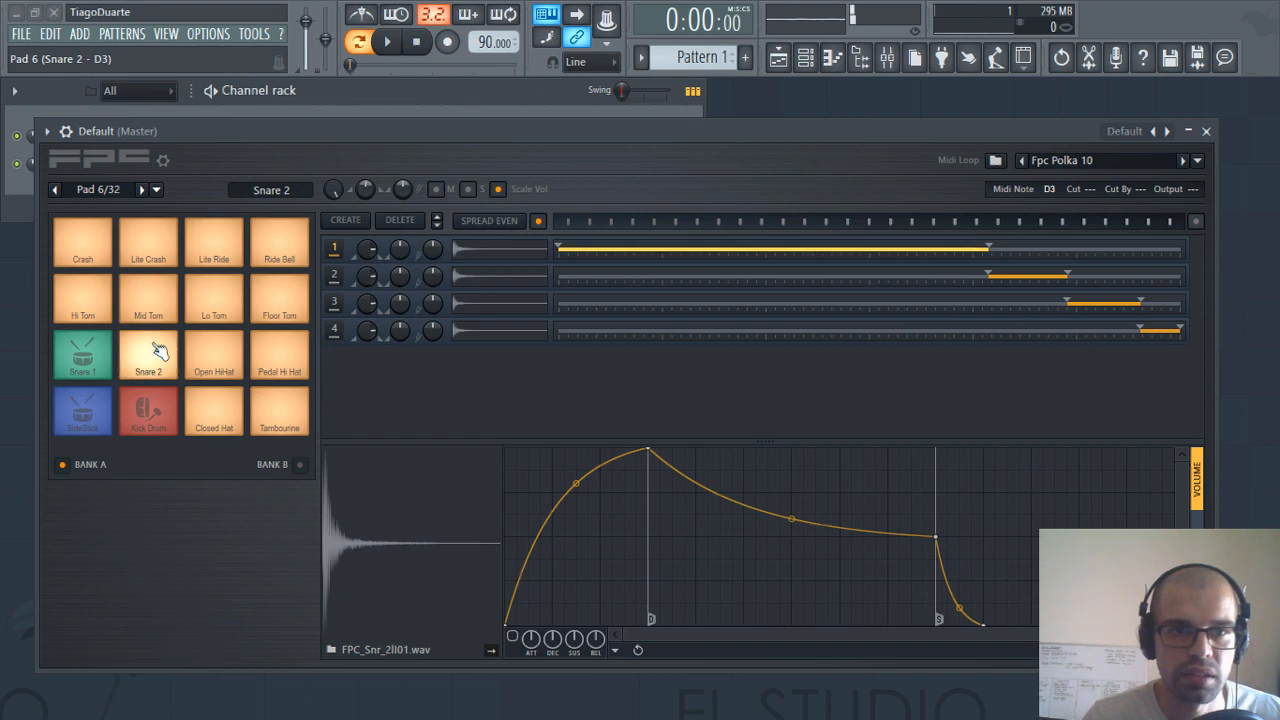
click(157, 350)
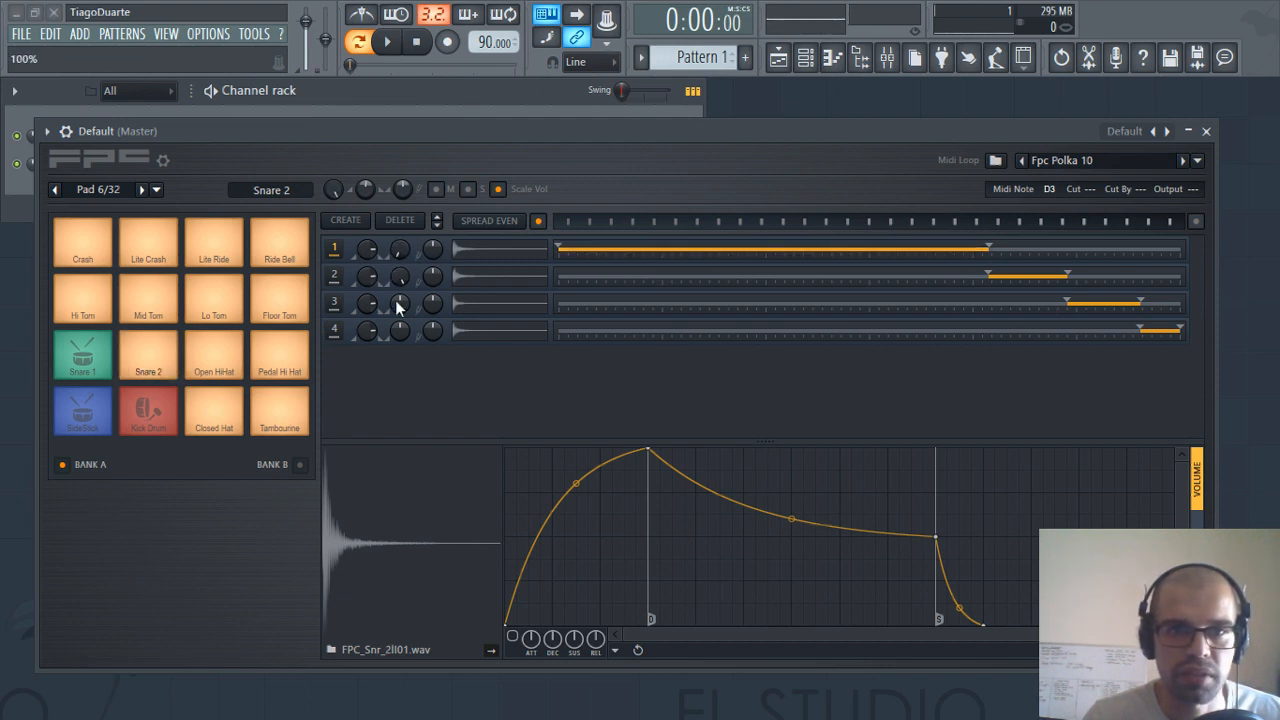
Pan Snare 2's layers 1 and 3 hard left and layers 2 and 4 hard right, and play the pad at different heights
click(155, 366)
click(156, 370)
click(157, 378)
click(155, 368)
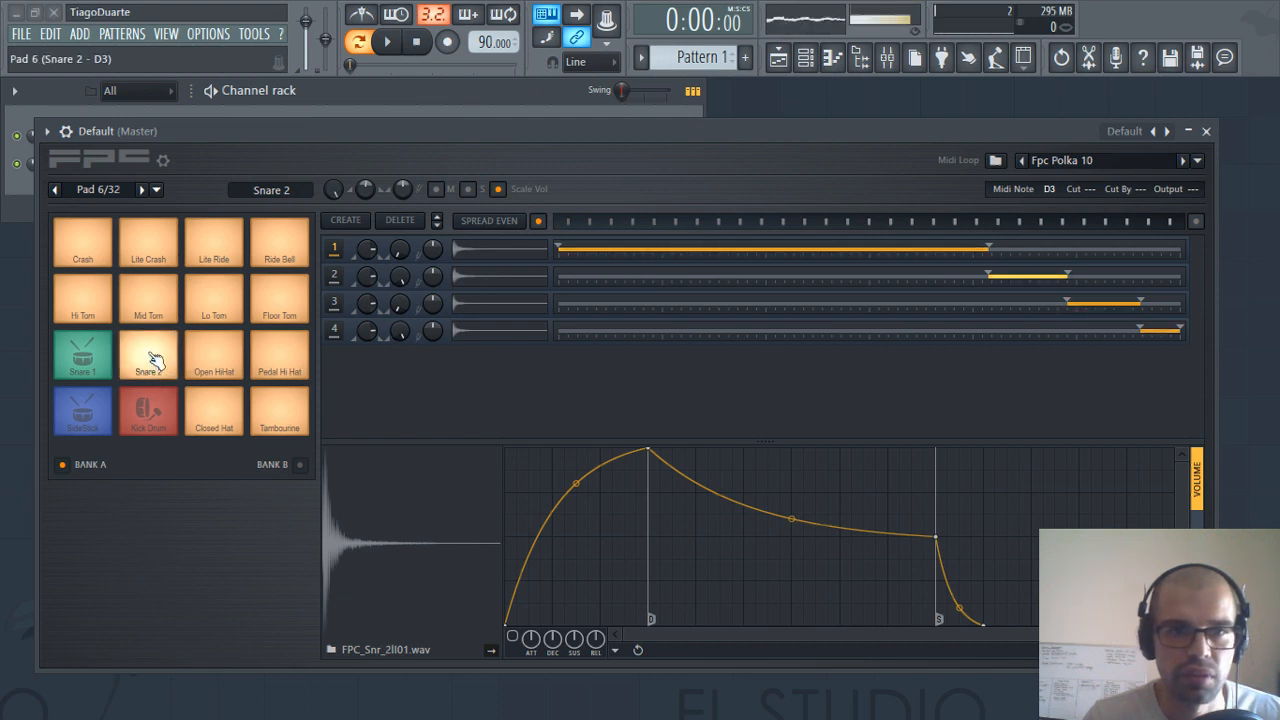
click(154, 352)
click(155, 352)
click(150, 378)
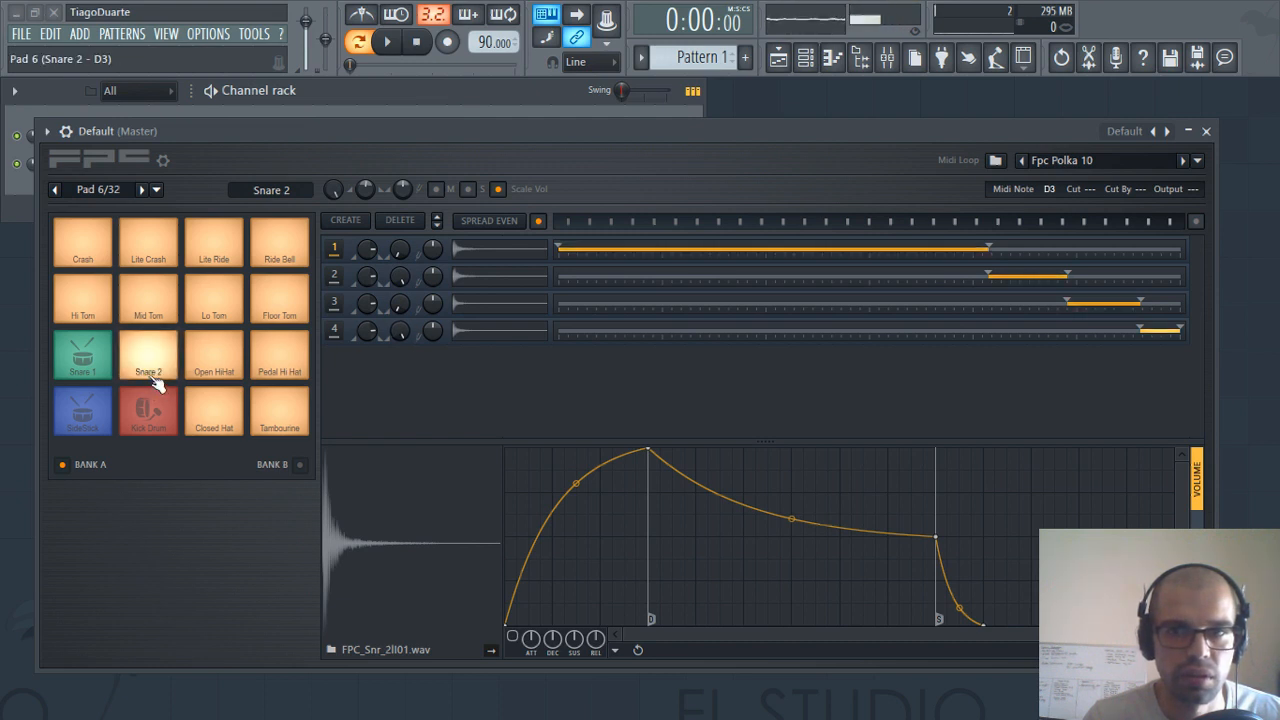
click(151, 366)
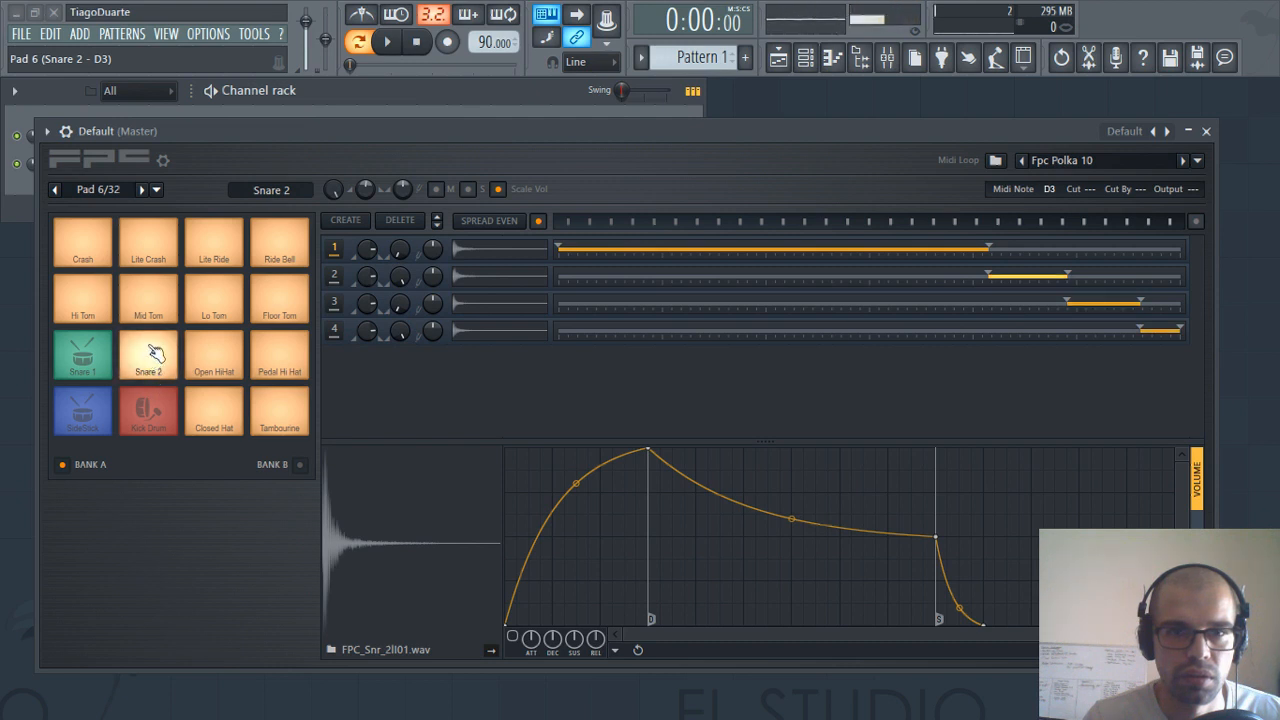
click(154, 350)
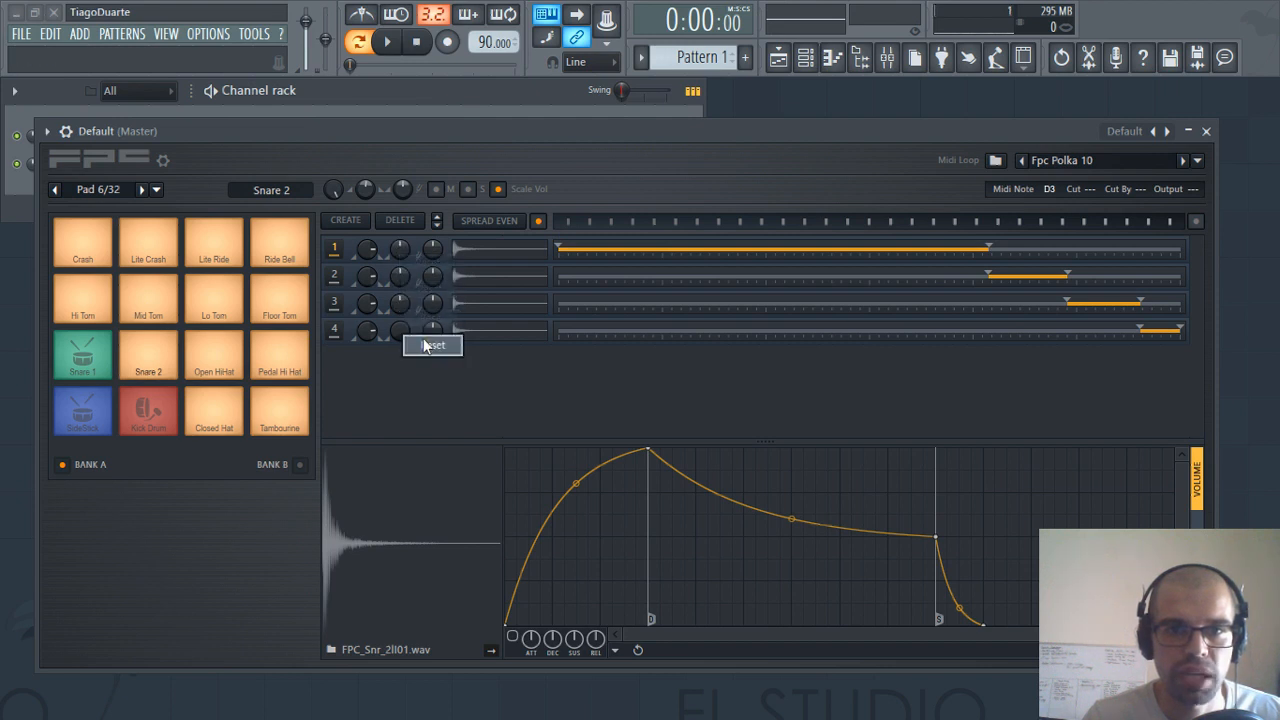
Preview Snare 2's layer 1 several times at its default pan and pitch
click(480, 257)
click(480, 257)
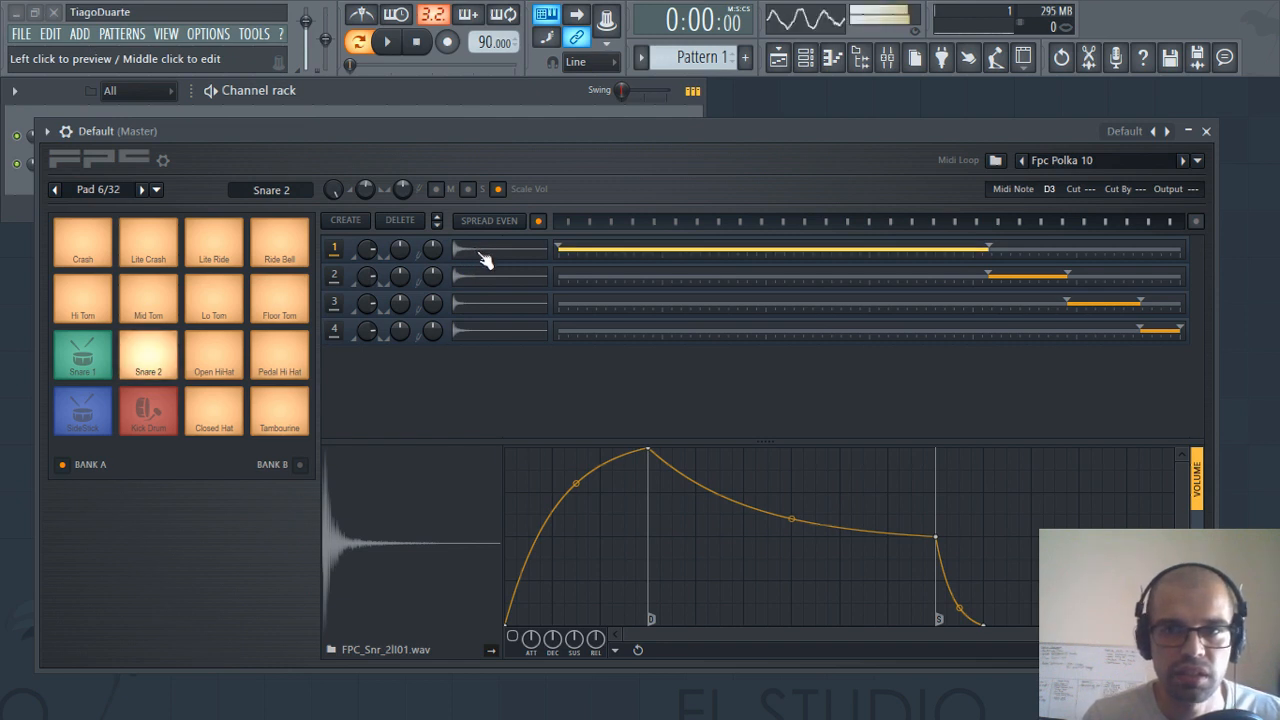
click(485, 262)
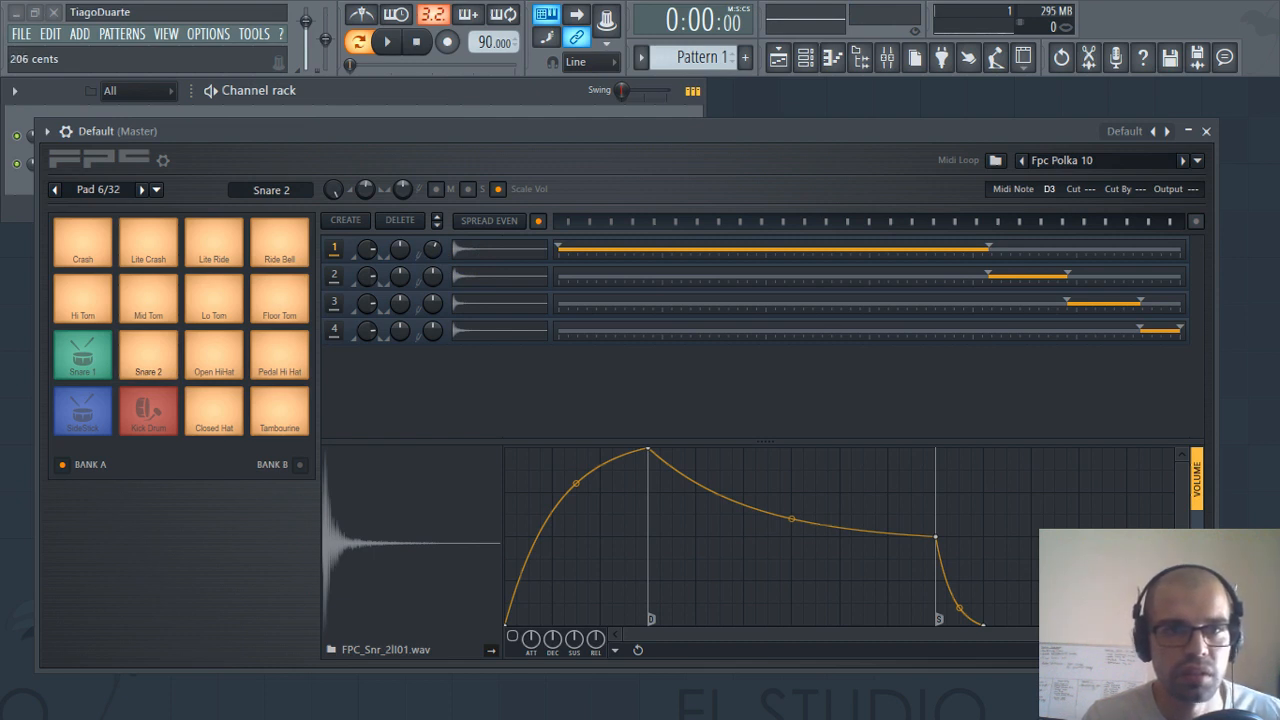
Raise layer 1's pitch to about 206 cents and preview it in comparison with layer 2
click(485, 260)
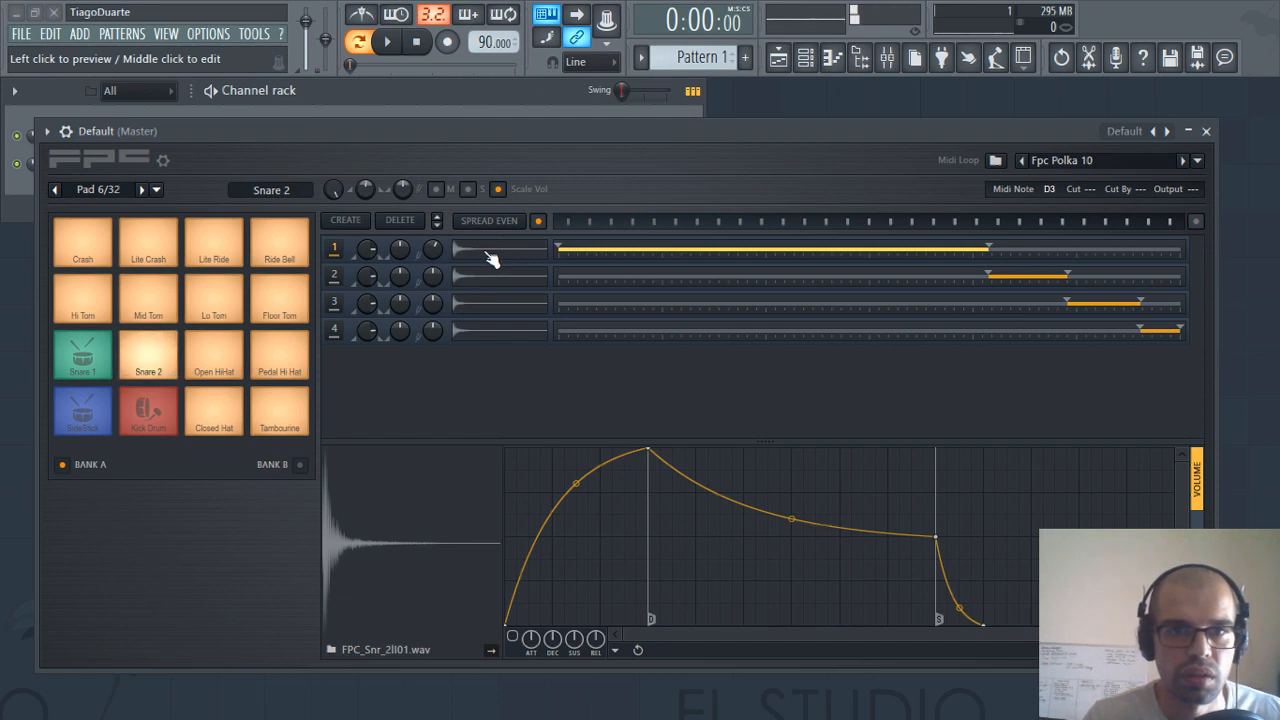
click(486, 280)
click(483, 258)
click(480, 252)
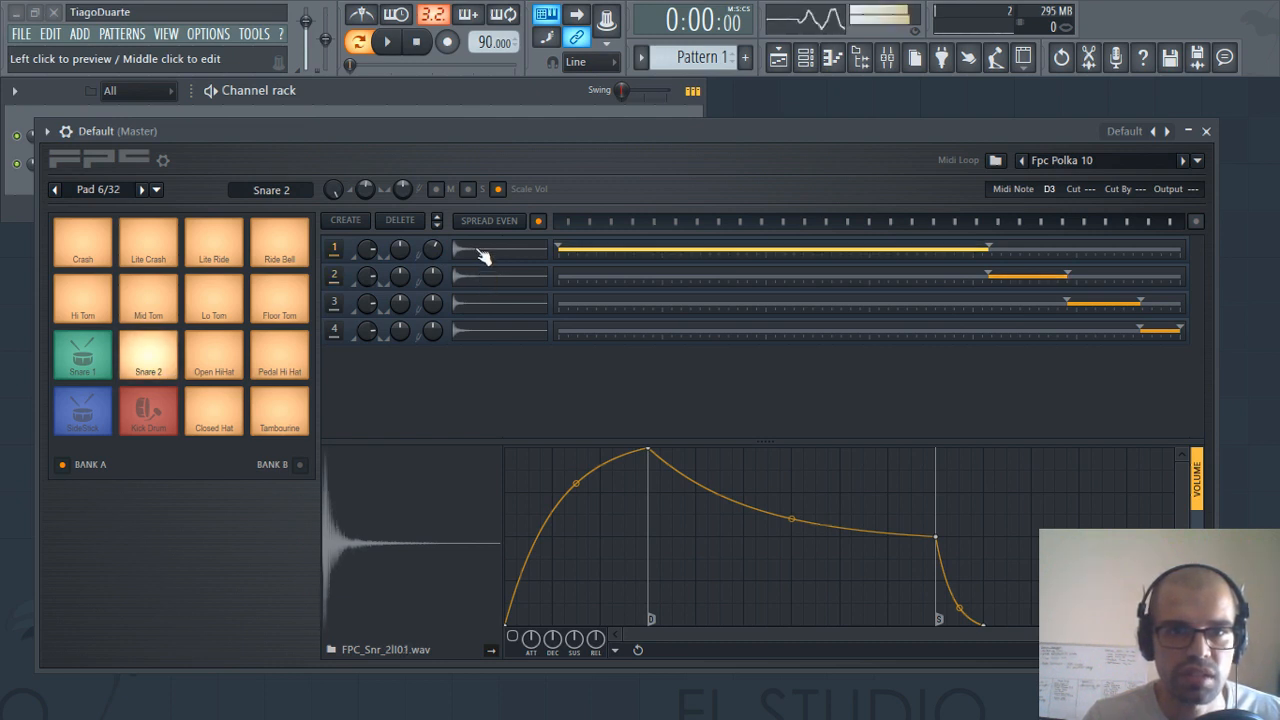
click(473, 277)
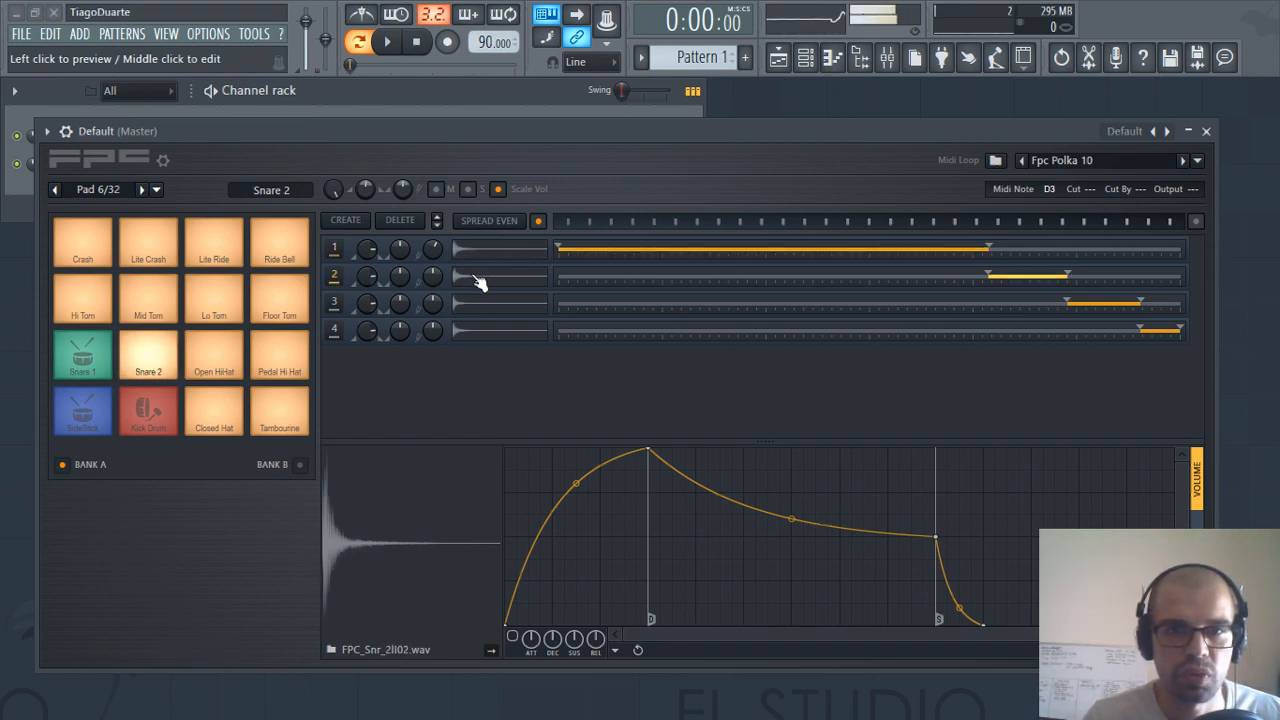
click(475, 279)
click(491, 251)
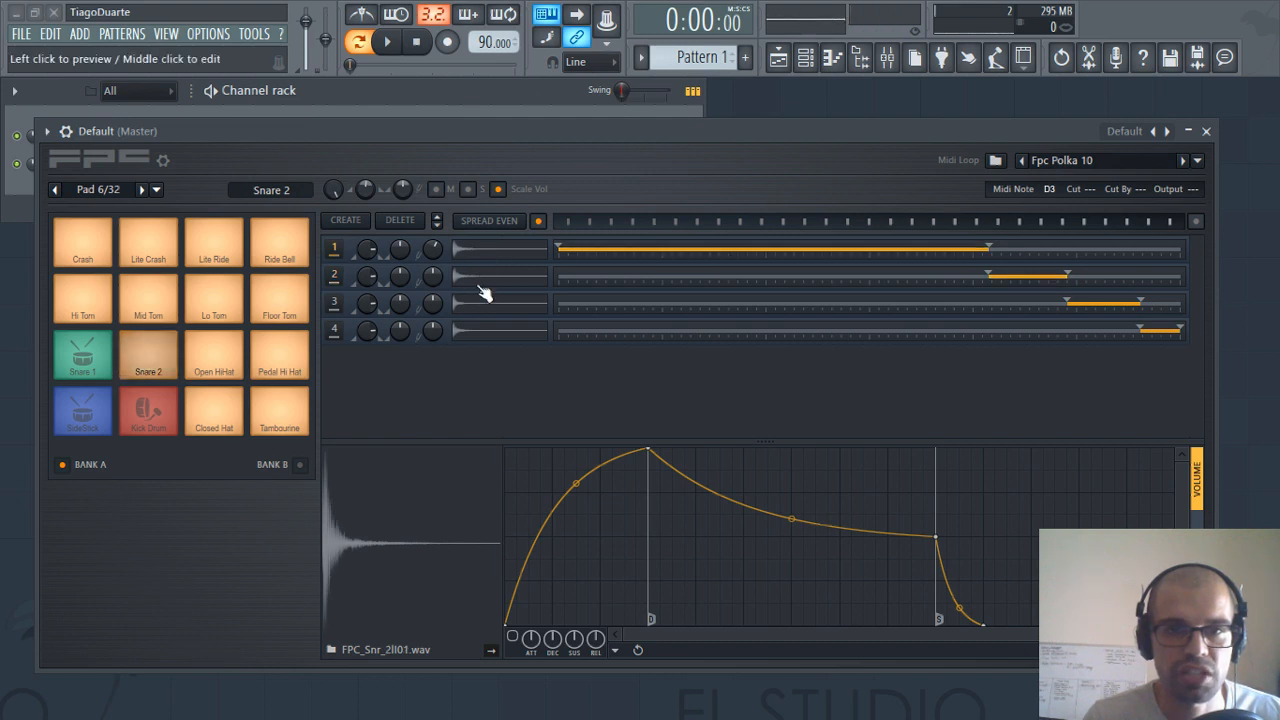
click(492, 256)
click(505, 252)
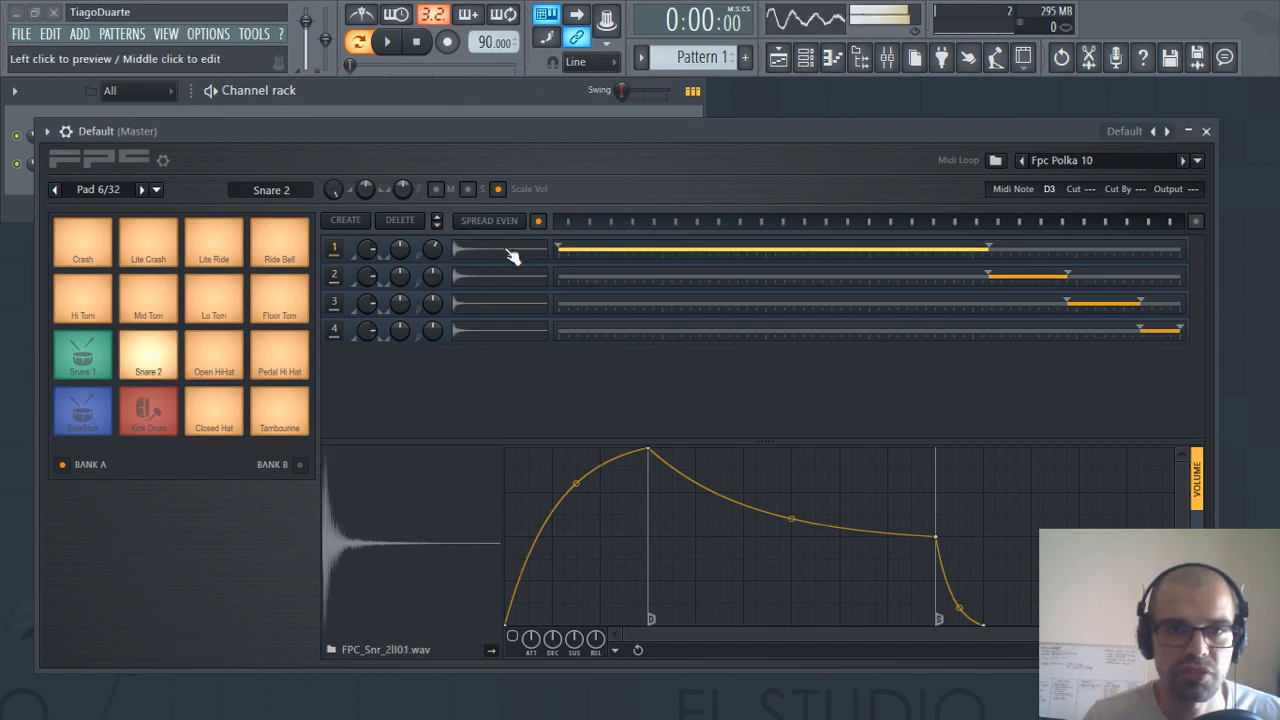
Preview layers 3 and 4 and work back up to layer 1, ending with a reset of layer 1's pitch
click(497, 310)
click(490, 333)
click(490, 333)
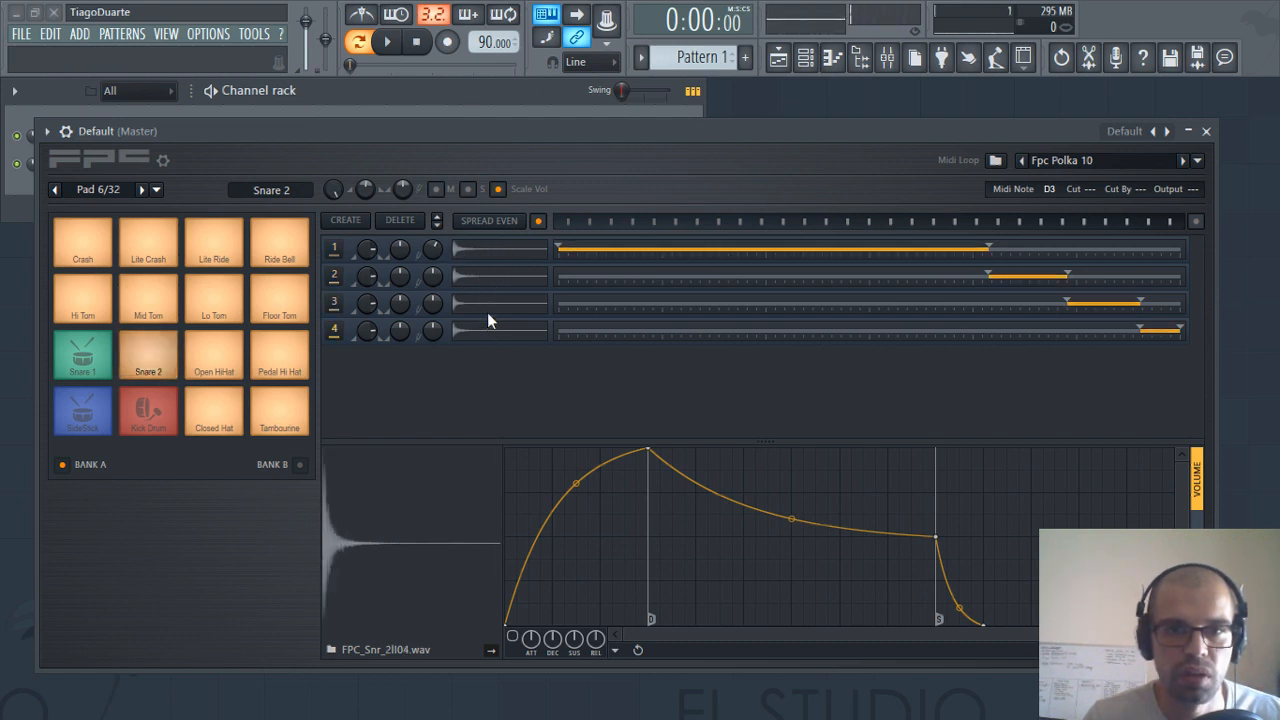
click(489, 306)
click(491, 278)
click(490, 256)
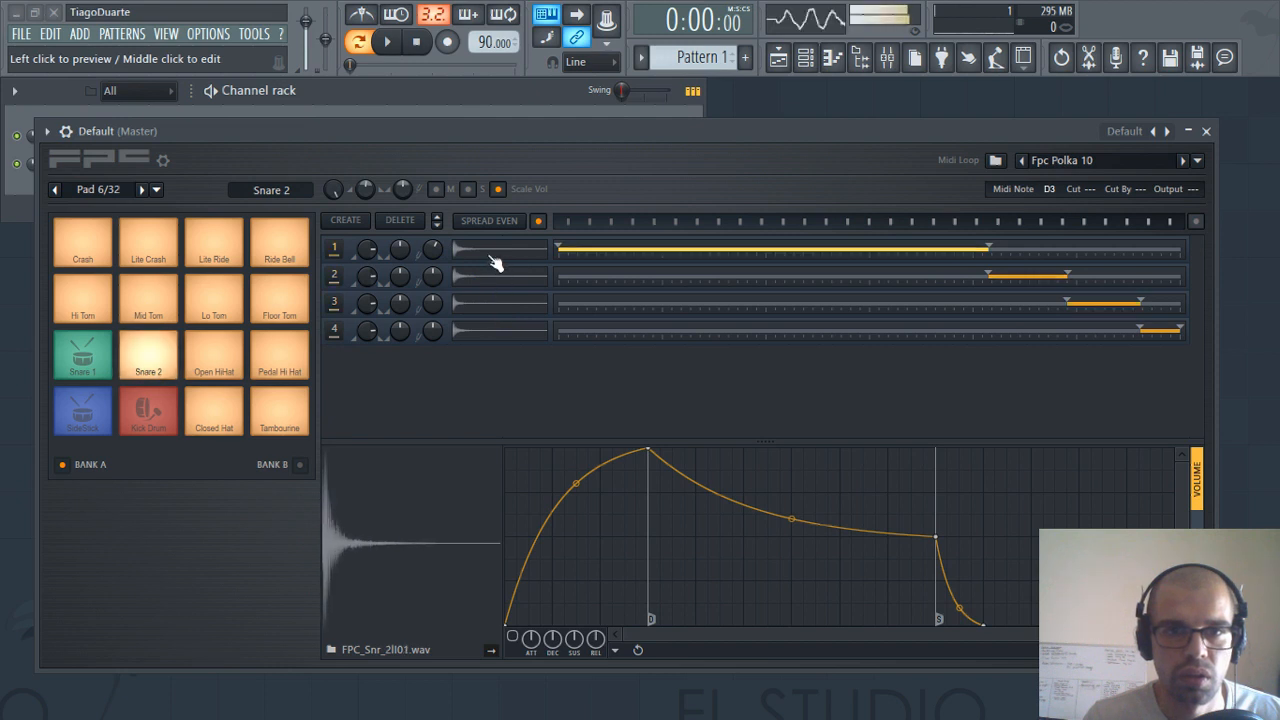
right_click(439, 248)
click(458, 261)
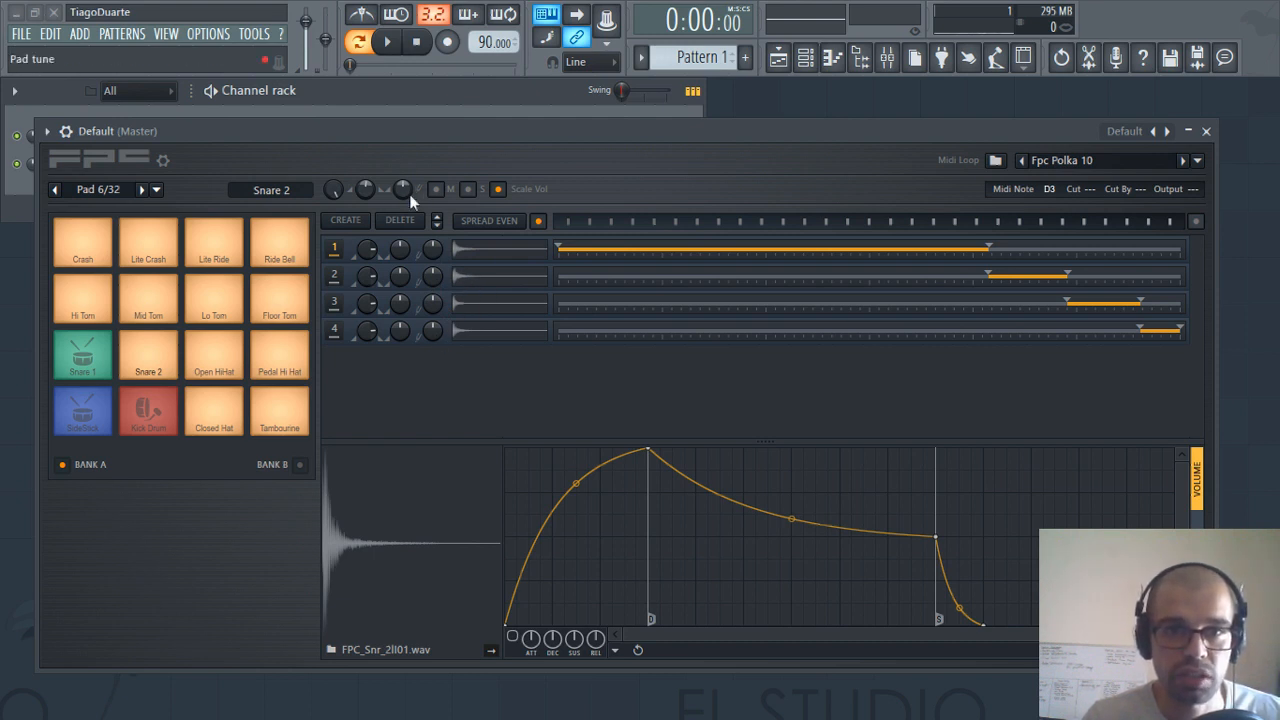
Pan the whole Snare 2 pad to -100% and play it from top to bottom and back
drag(376, 189, 376, 240)
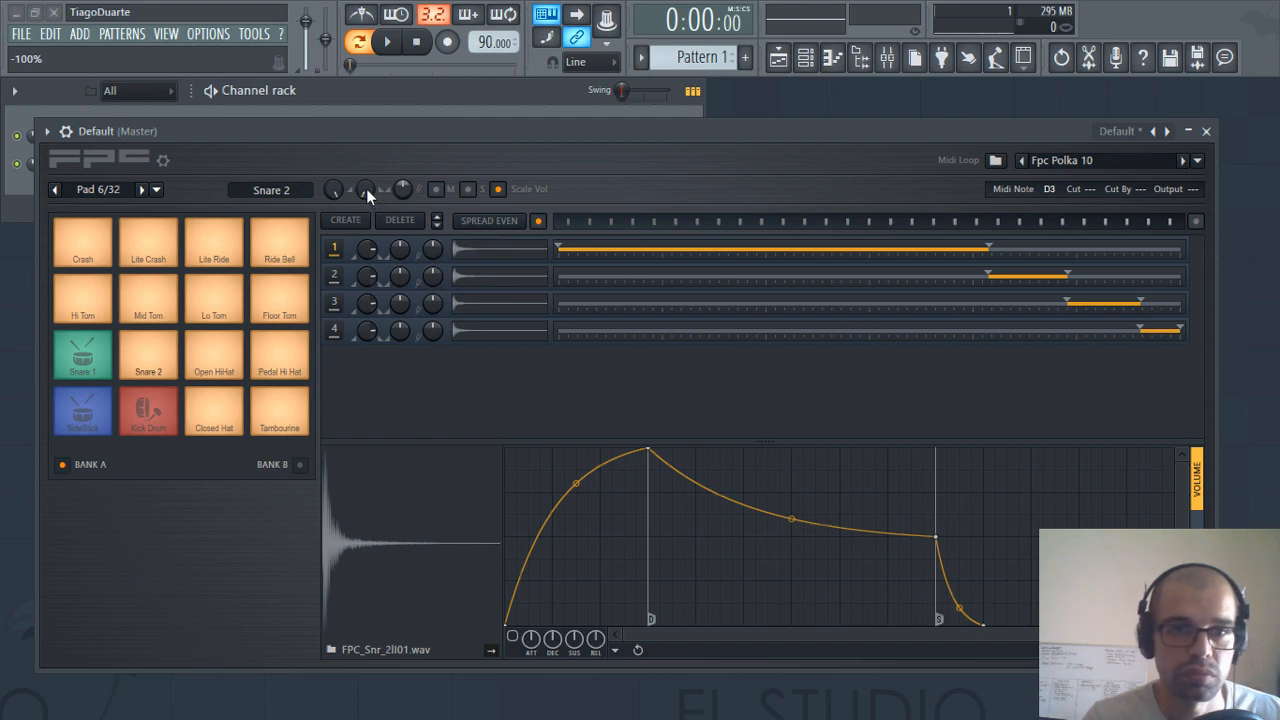
click(158, 352)
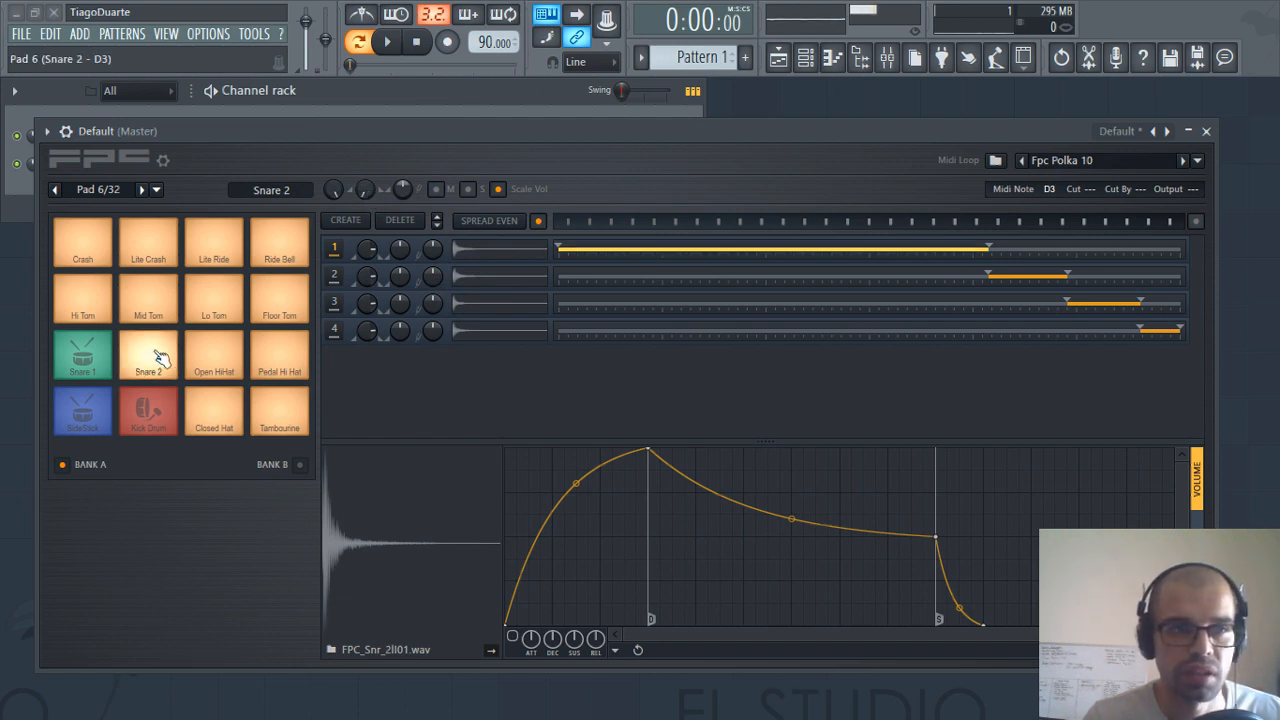
click(156, 360)
click(157, 367)
click(158, 374)
click(156, 367)
click(154, 358)
click(153, 347)
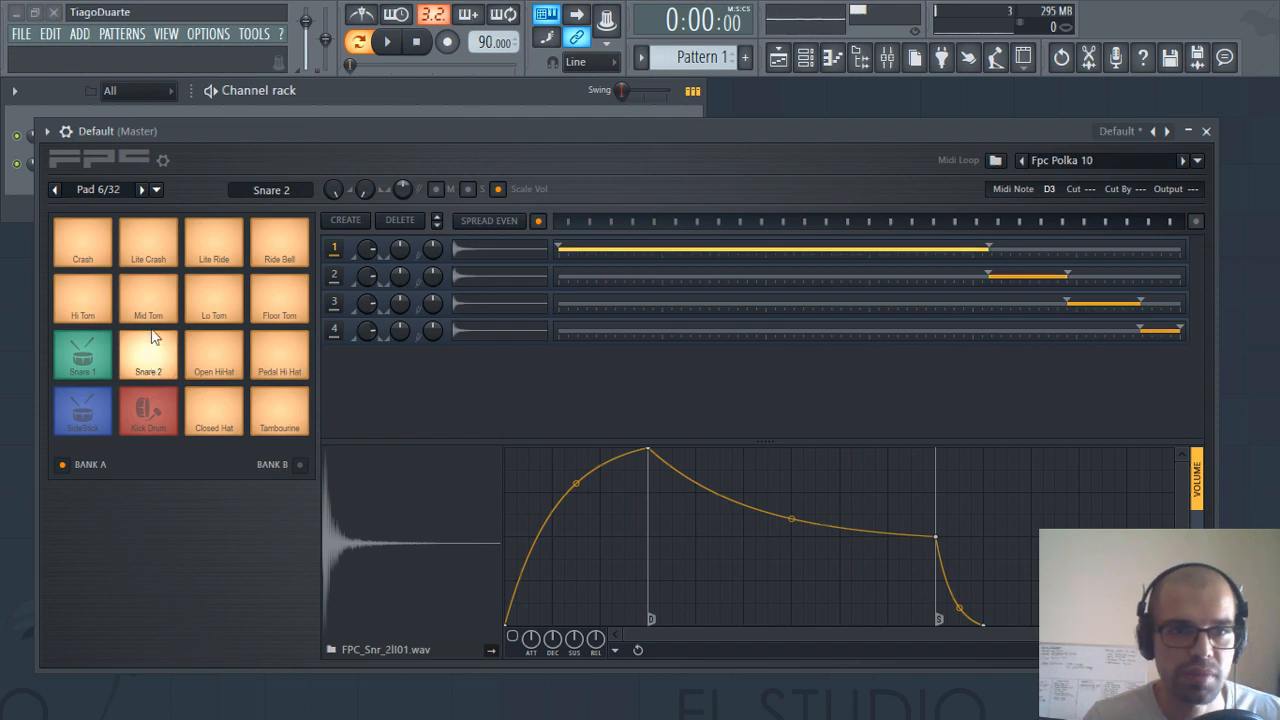
Play a few more Snare 2 hits at different heights and reset the pad's pan to centre
click(152, 345)
click(158, 362)
click(163, 367)
click(160, 354)
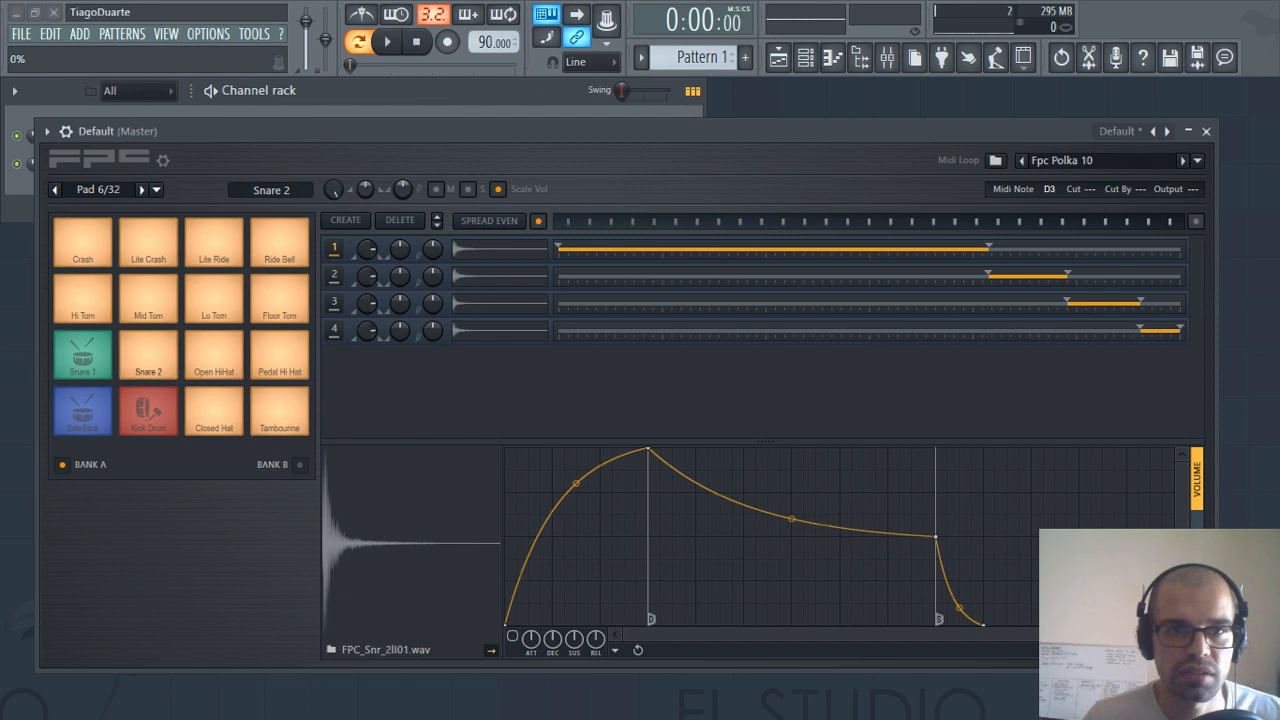
right_click(365, 190)
click(371, 209)
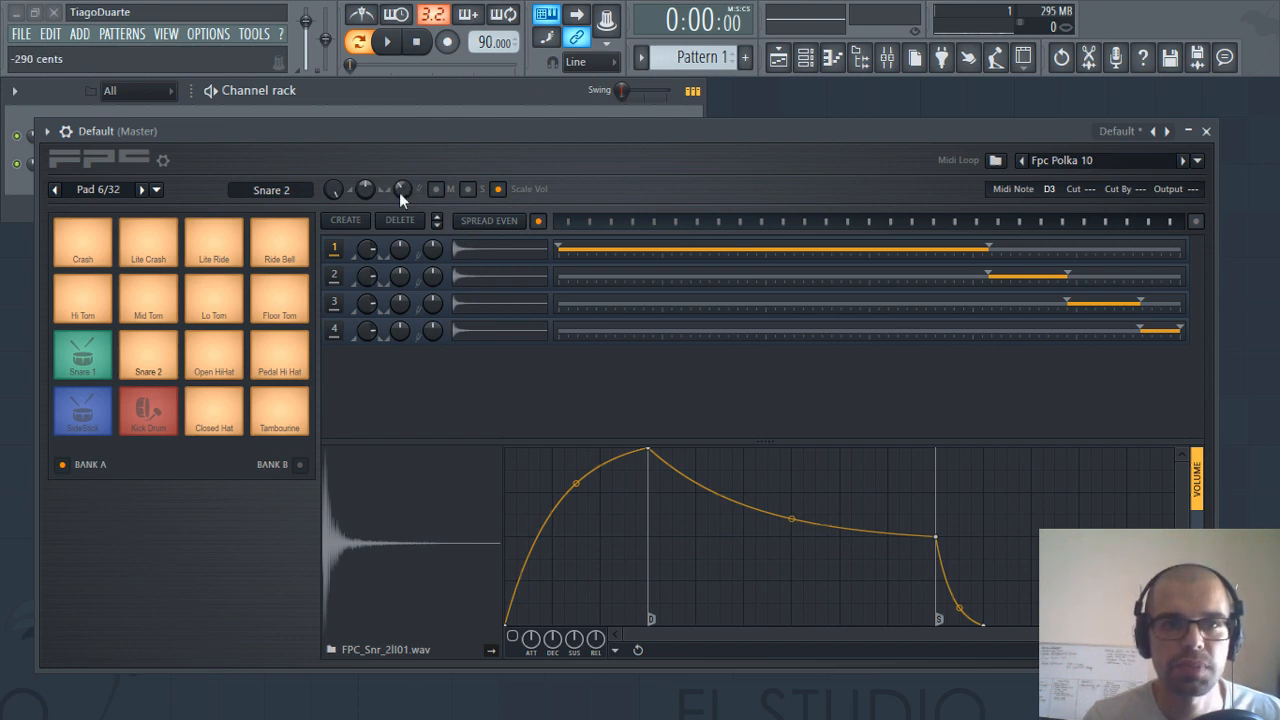
Lower the Snare 2 pad's tuning to -290 cents and play hits on its lower and upper parts
click(163, 371)
click(160, 371)
click(150, 348)
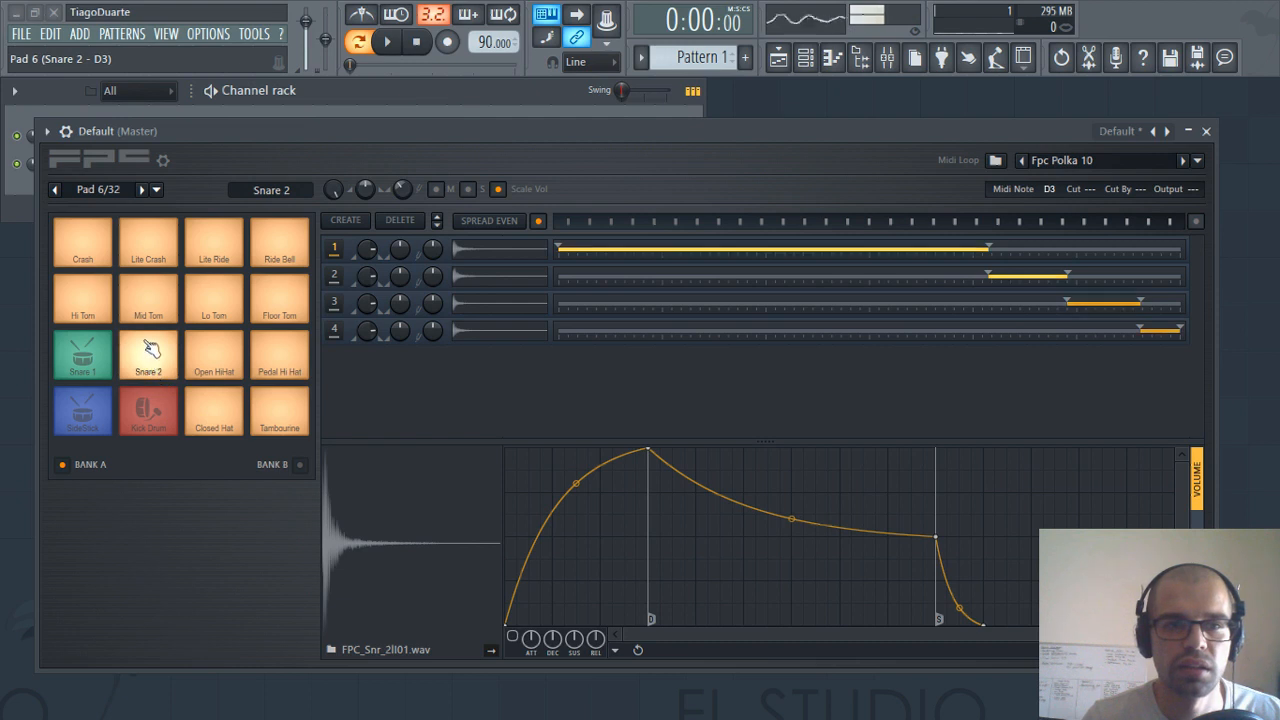
click(163, 408)
click(163, 366)
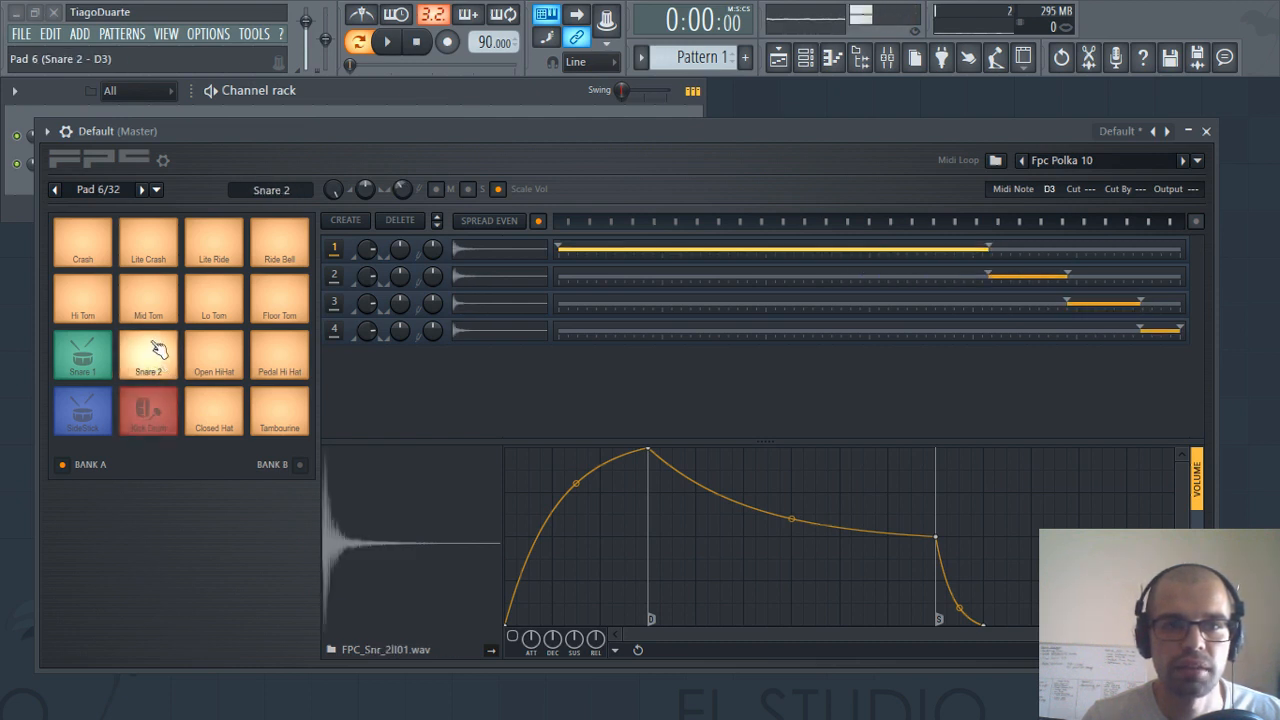
Raise the Snare 2 pad's tuning to its maximum, play the pad at different heights, and reset the tuning
drag(402, 189, 402, 125)
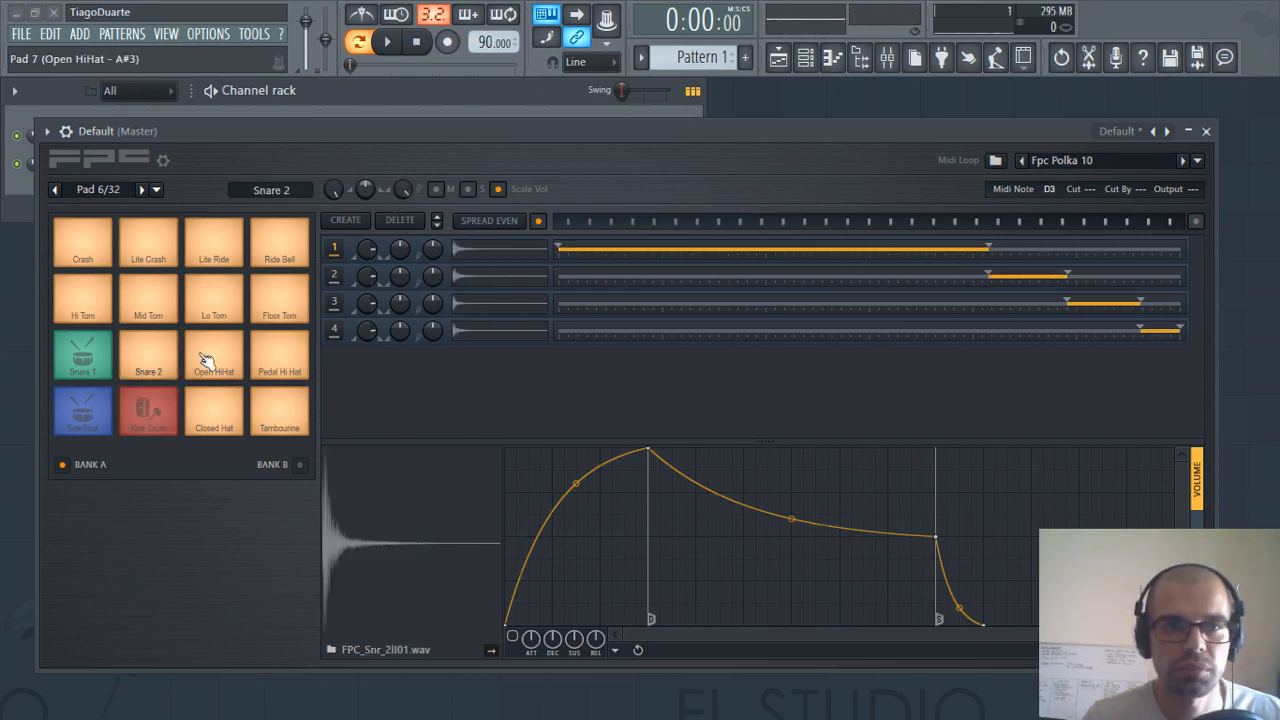
click(152, 370)
click(155, 347)
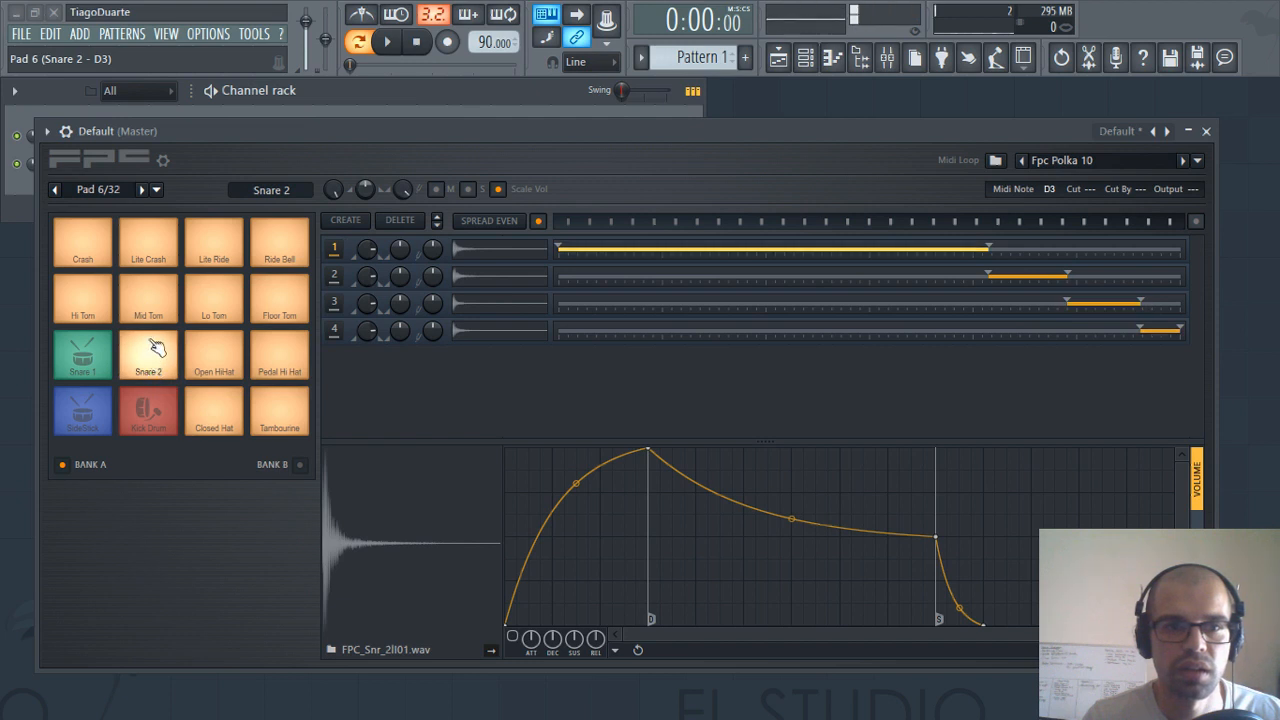
click(149, 370)
click(152, 356)
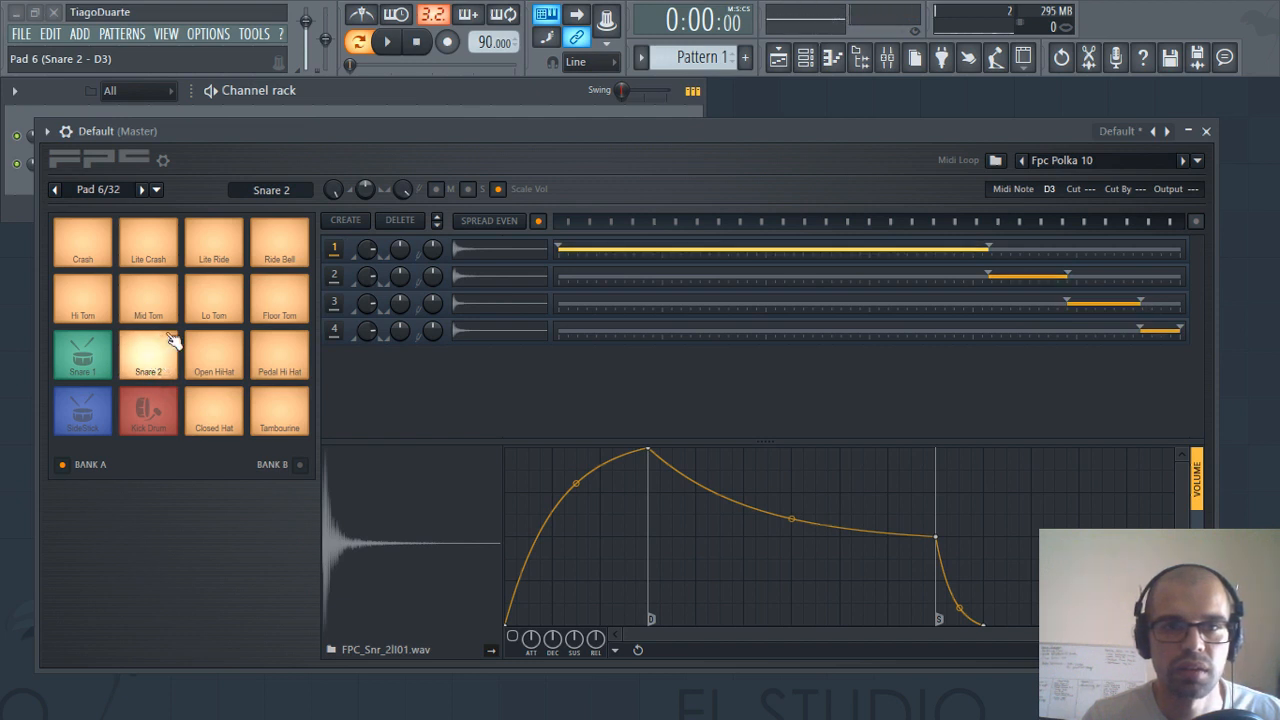
right_click(400, 189)
click(431, 202)
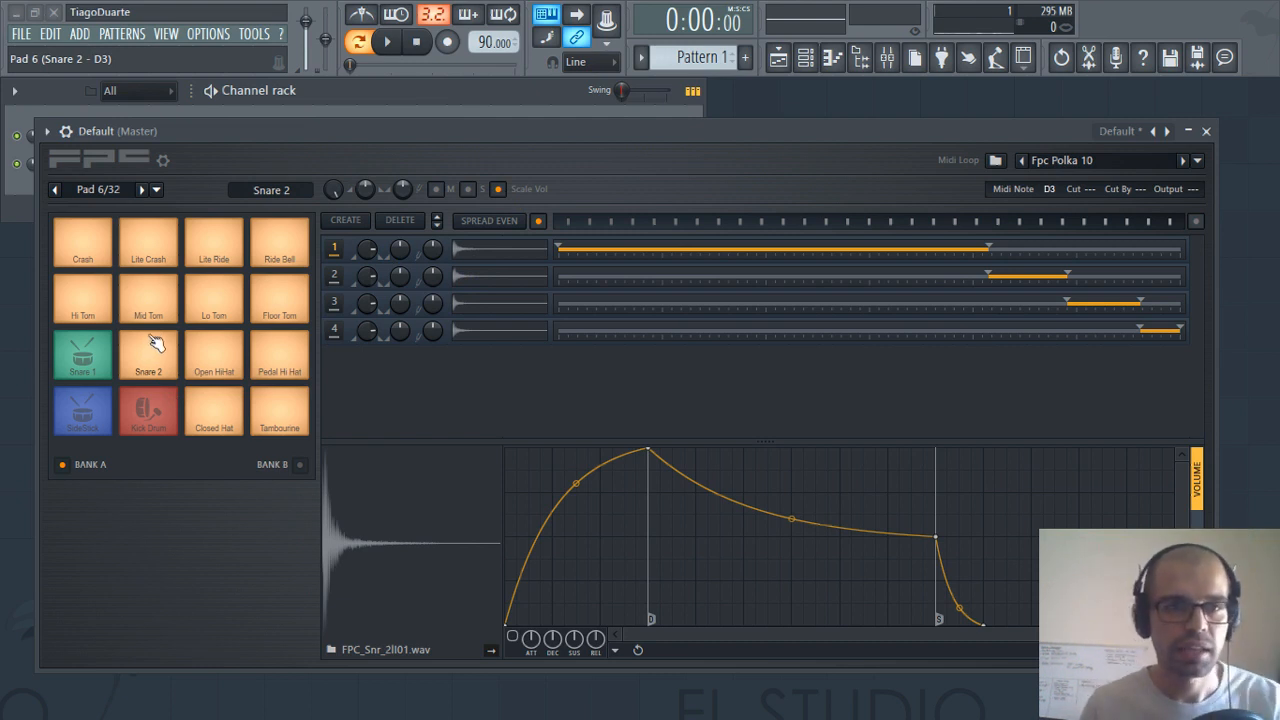
Preview Snare 2's layers in sequence from 1 to 4 and back repeatedly to compare the velocity samples
click(505, 260)
click(498, 264)
click(497, 278)
click(500, 305)
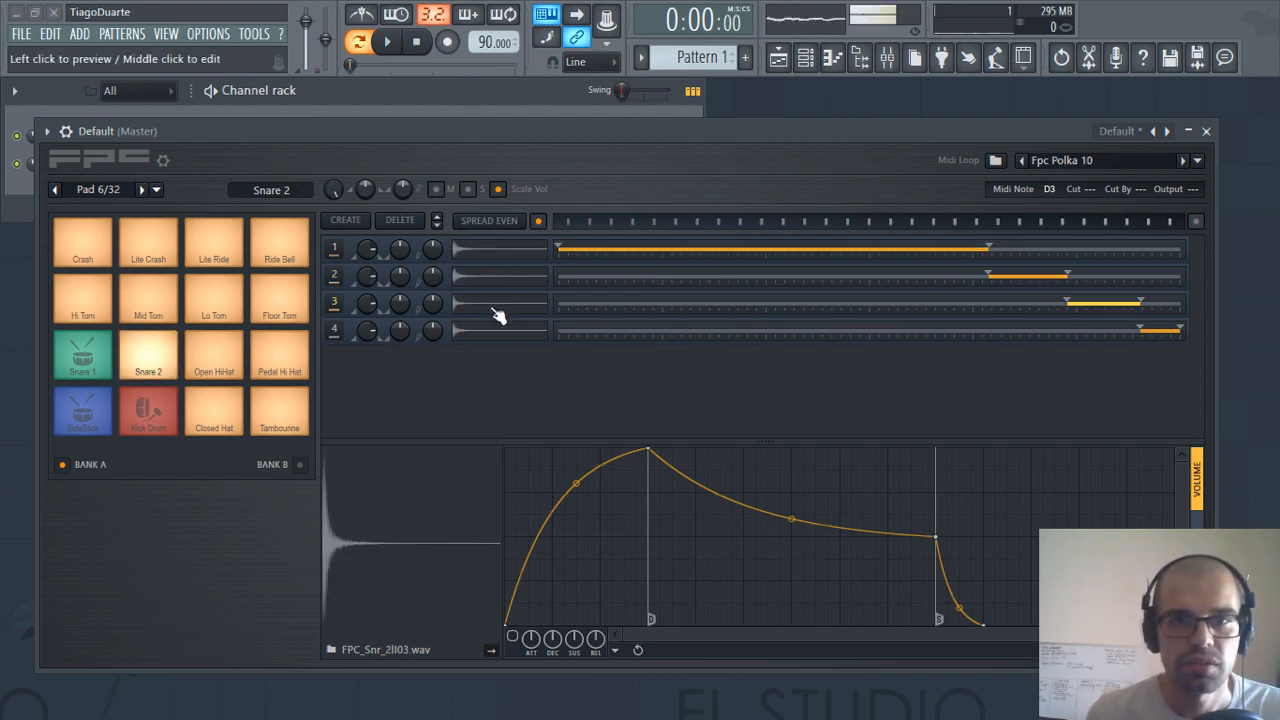
click(480, 335)
click(484, 306)
click(483, 280)
click(482, 256)
click(483, 281)
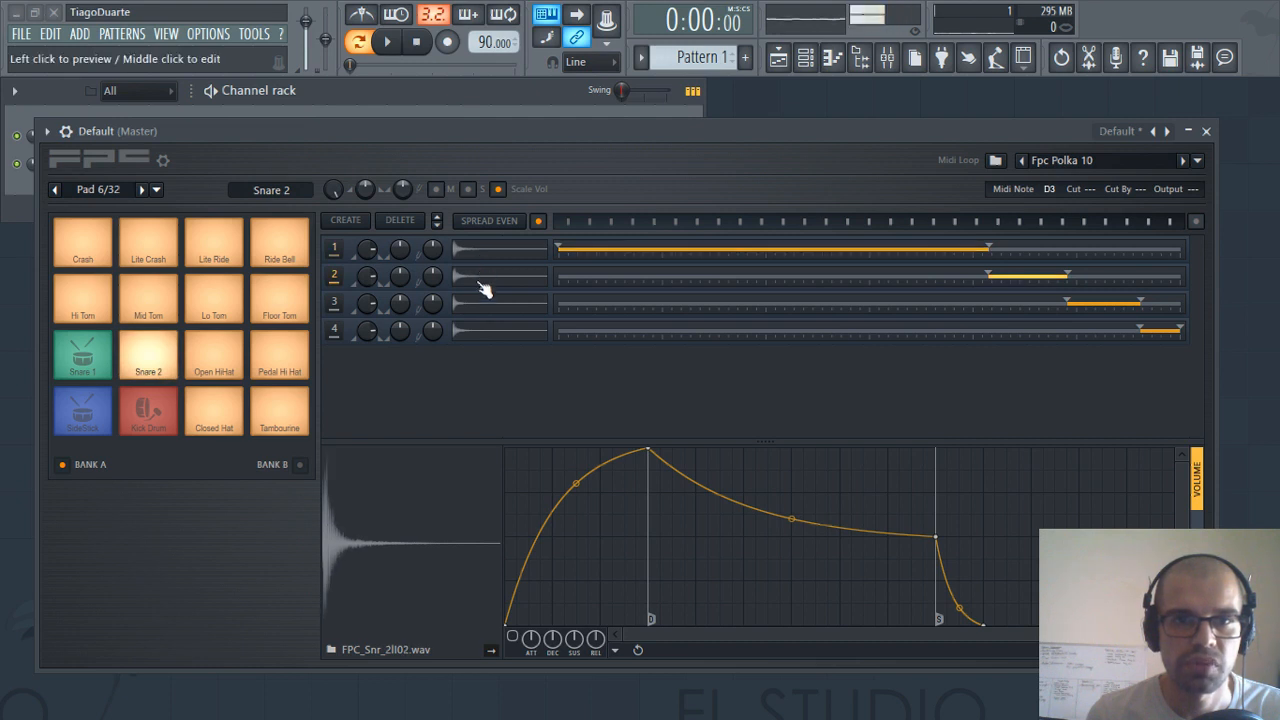
click(484, 308)
click(480, 333)
click(487, 304)
click(488, 278)
click(490, 258)
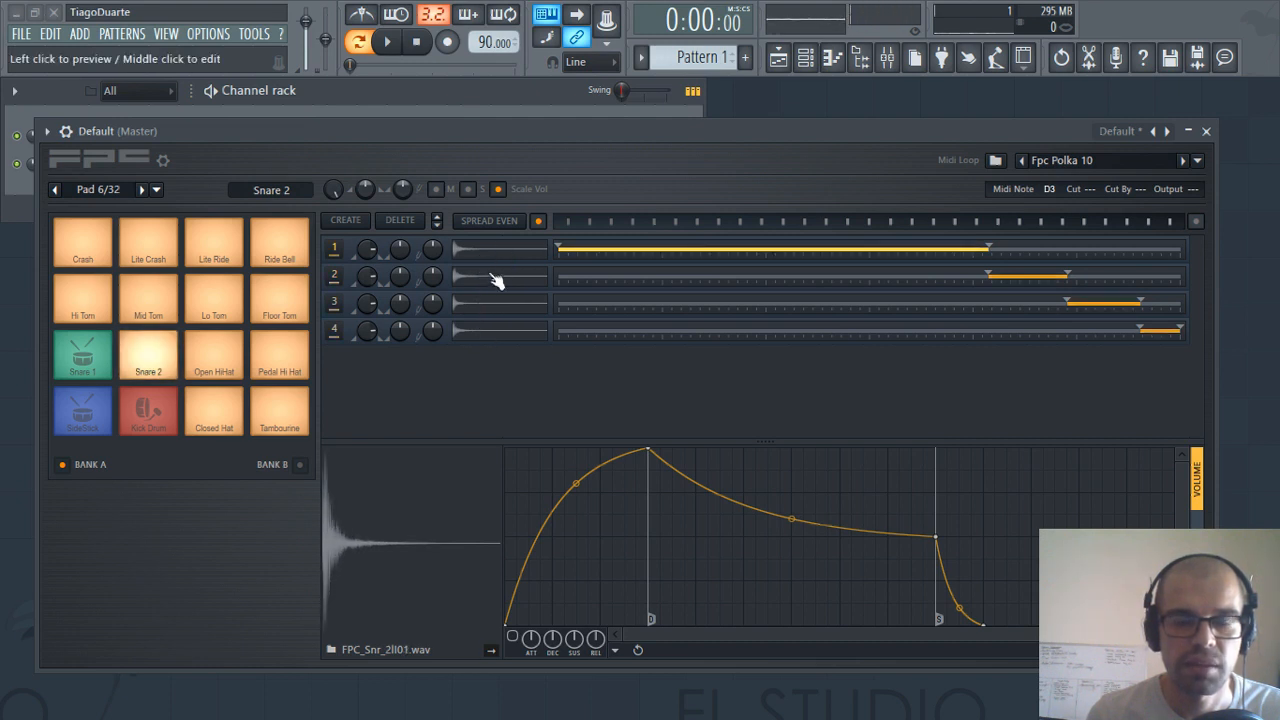
click(490, 277)
click(492, 308)
click(487, 331)
click(490, 305)
click(494, 278)
click(494, 256)
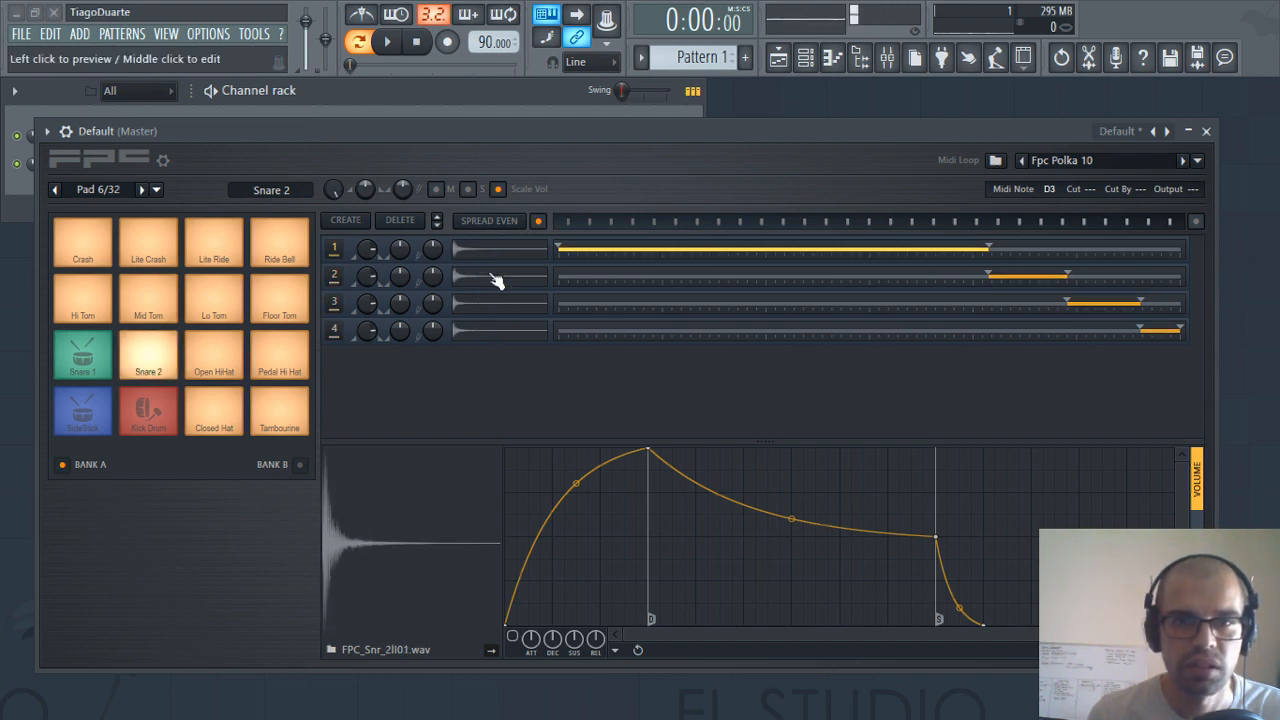
click(493, 278)
click(489, 308)
click(491, 328)
click(490, 308)
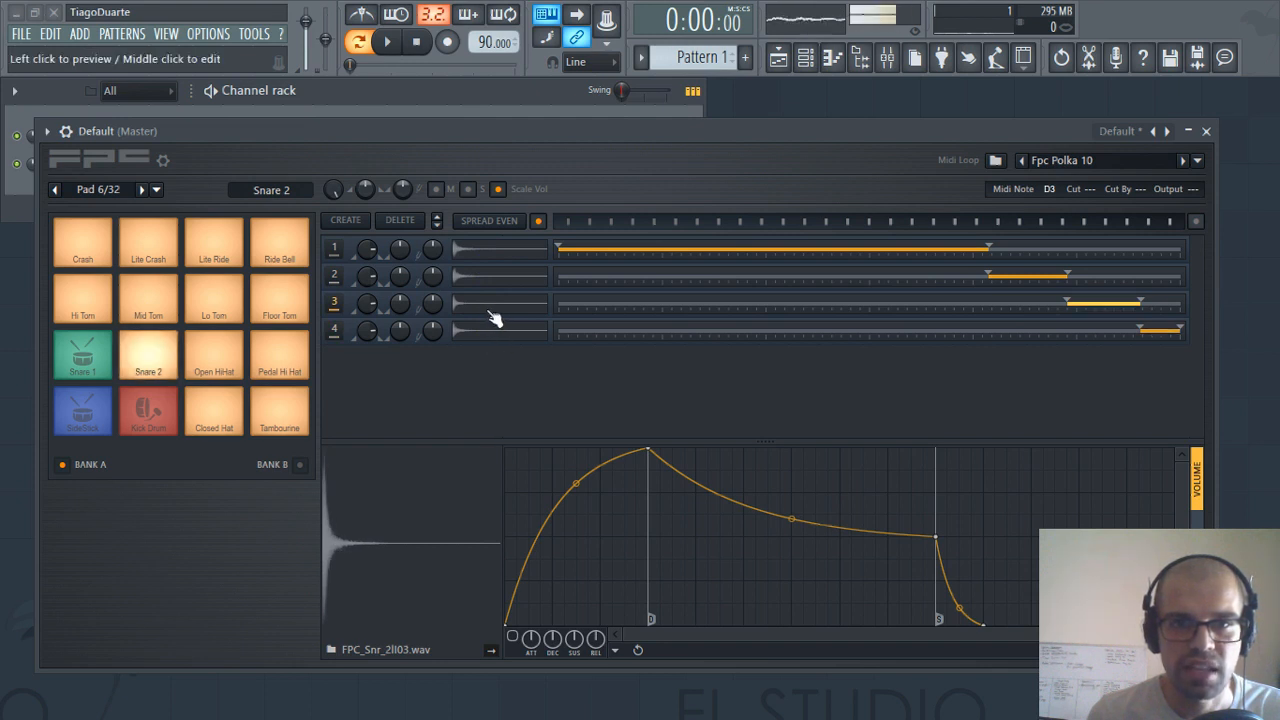
Preview Snare 2's layers 2, 1 and 3 once more to compare their samples
click(491, 280)
click(493, 256)
click(495, 308)
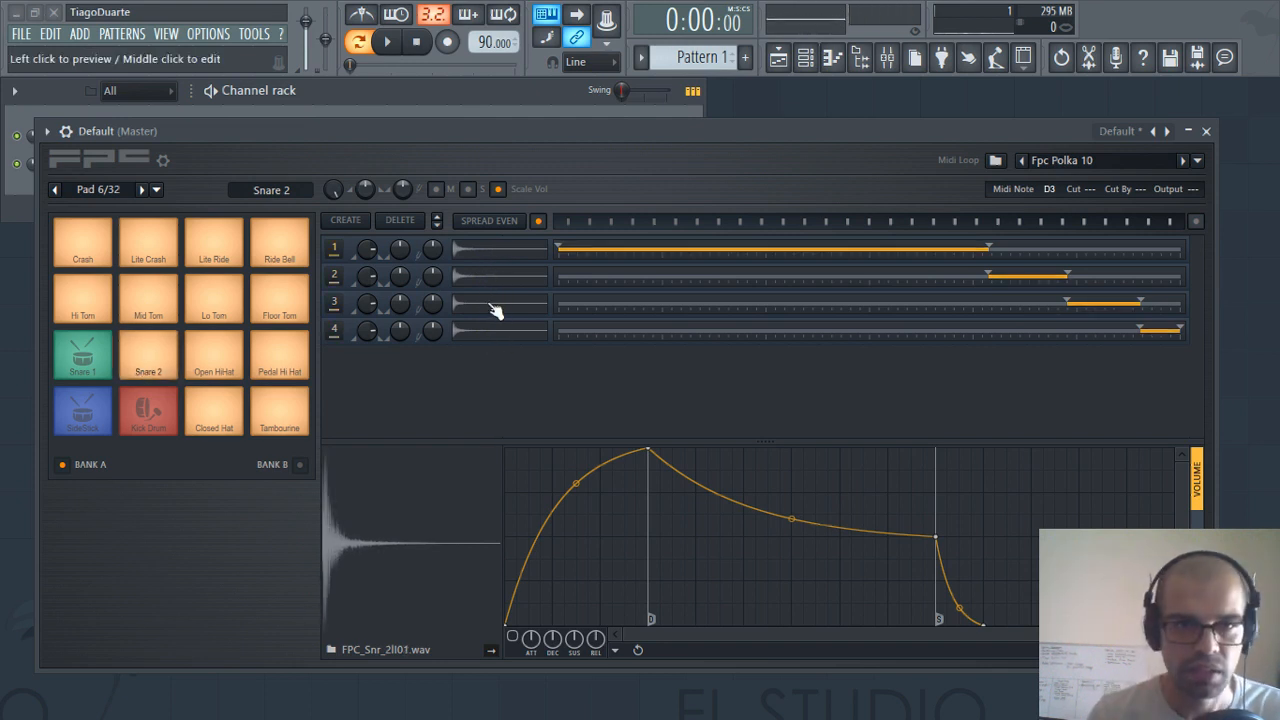
Show the mixer behind the FPC window, preview Snare 2's layers 1 to 4 against the master meter, and reposition the window
drag(487, 127, 536, 105)
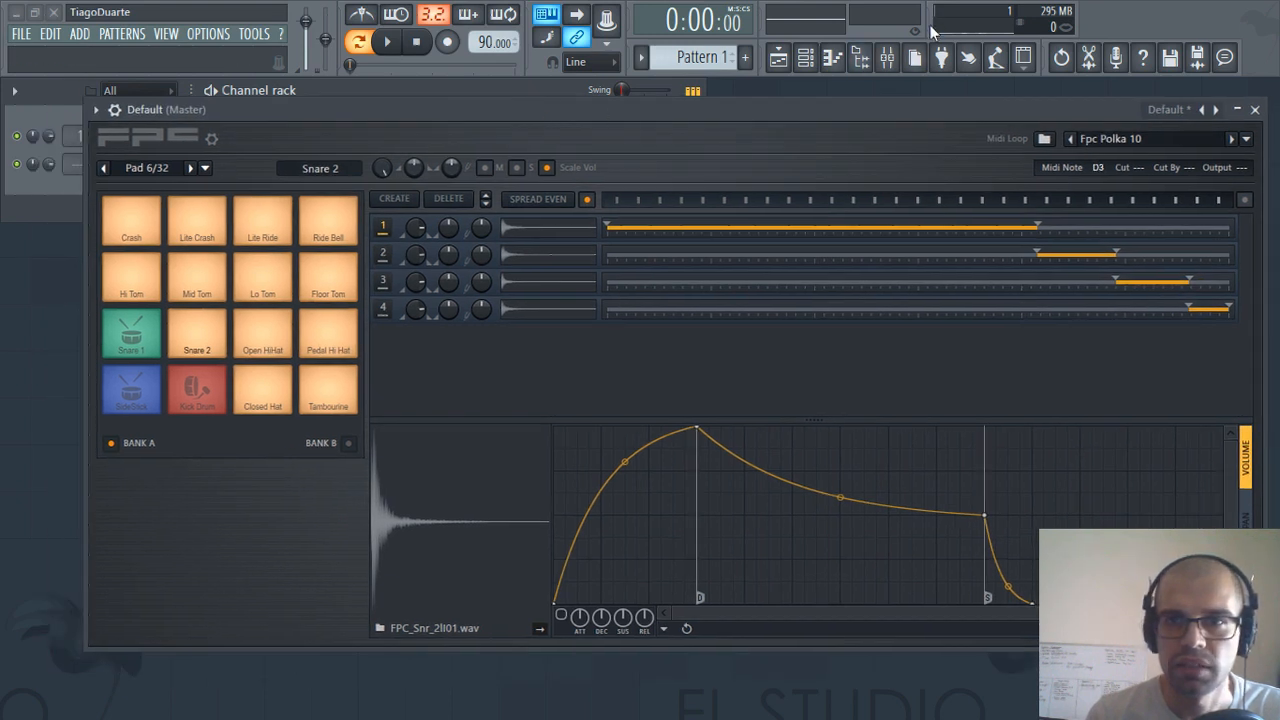
click(887, 57)
click(545, 230)
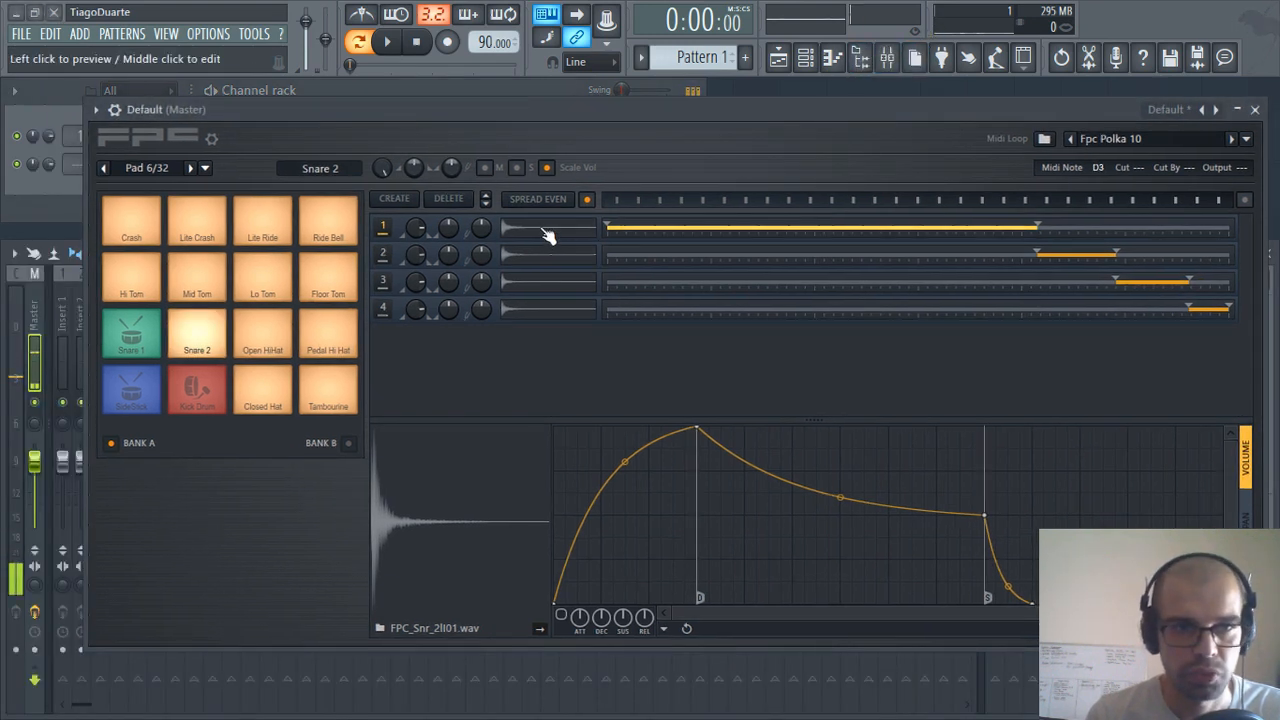
click(548, 258)
click(551, 283)
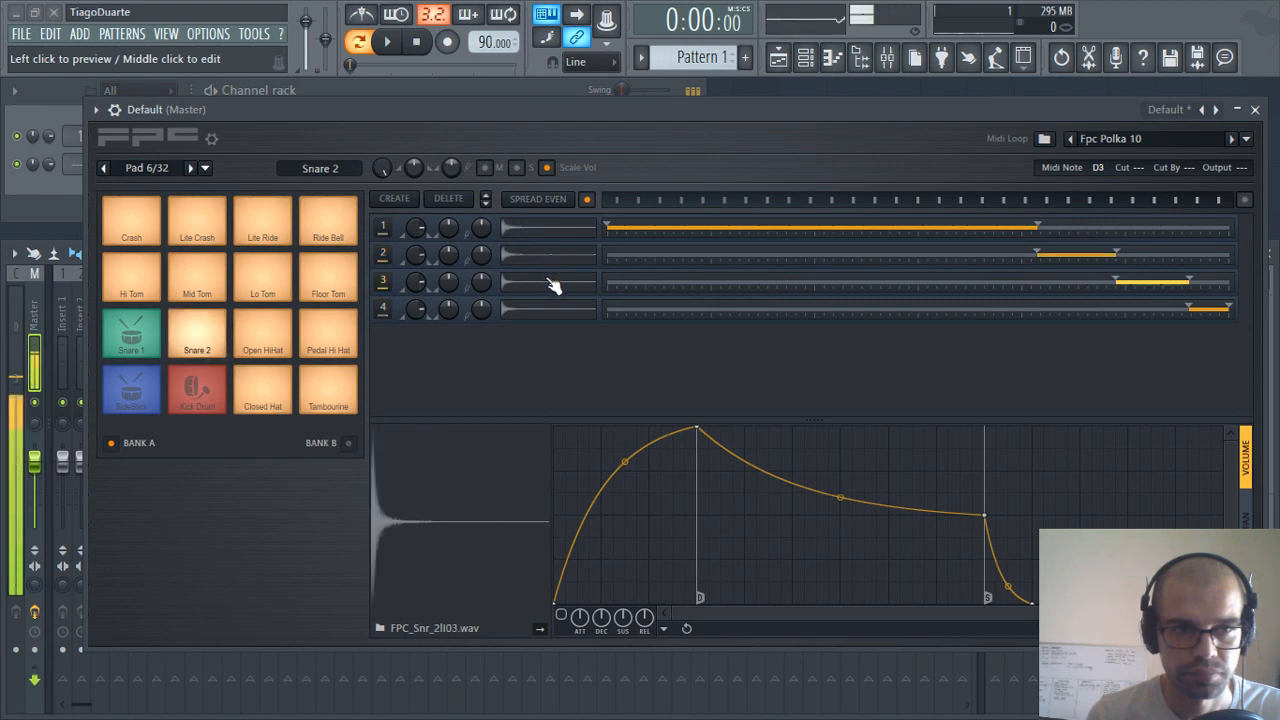
click(556, 312)
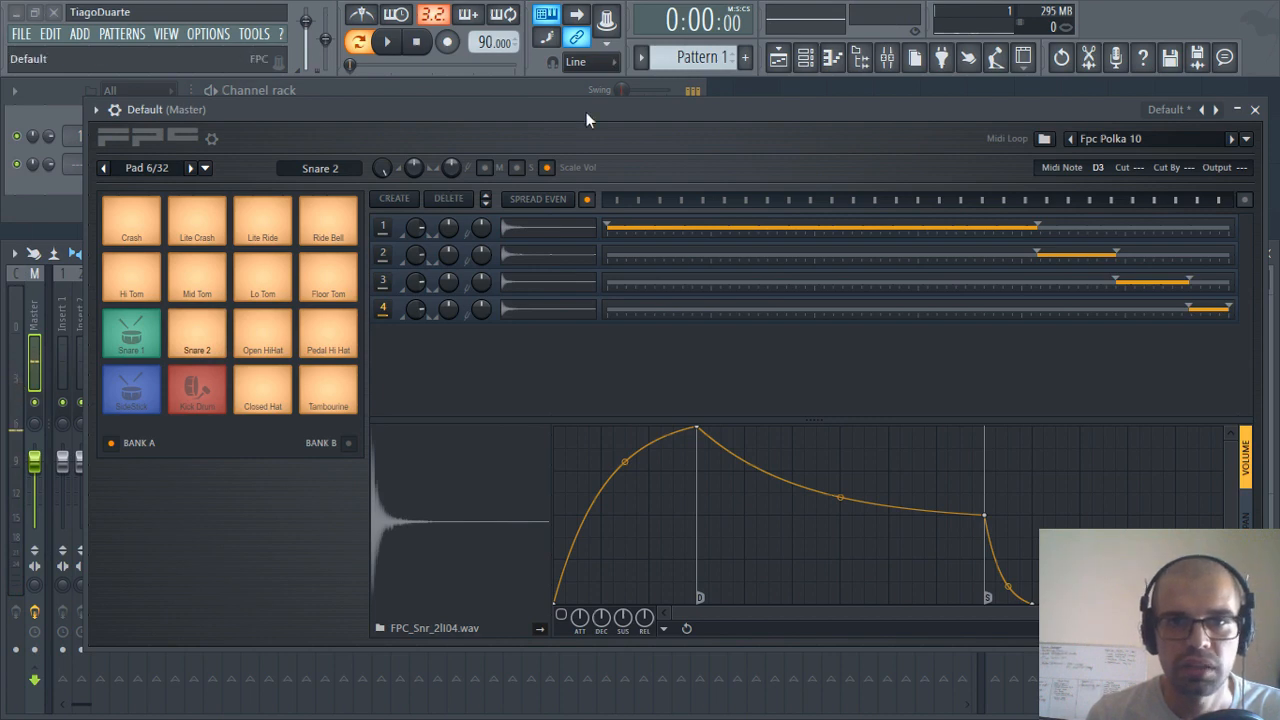
drag(586, 111, 569, 121)
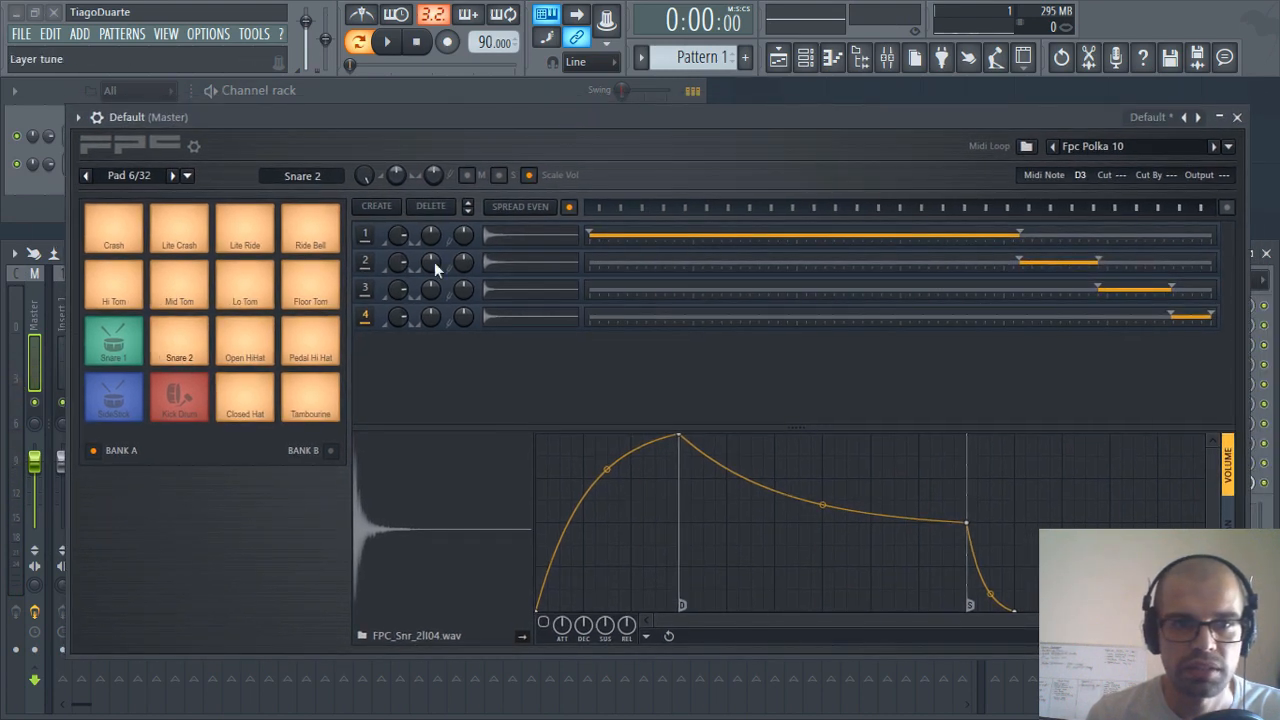
Play several soft hits on the upper part of the Snare 2 pad with Scale Vol on, checking the master level
click(183, 330)
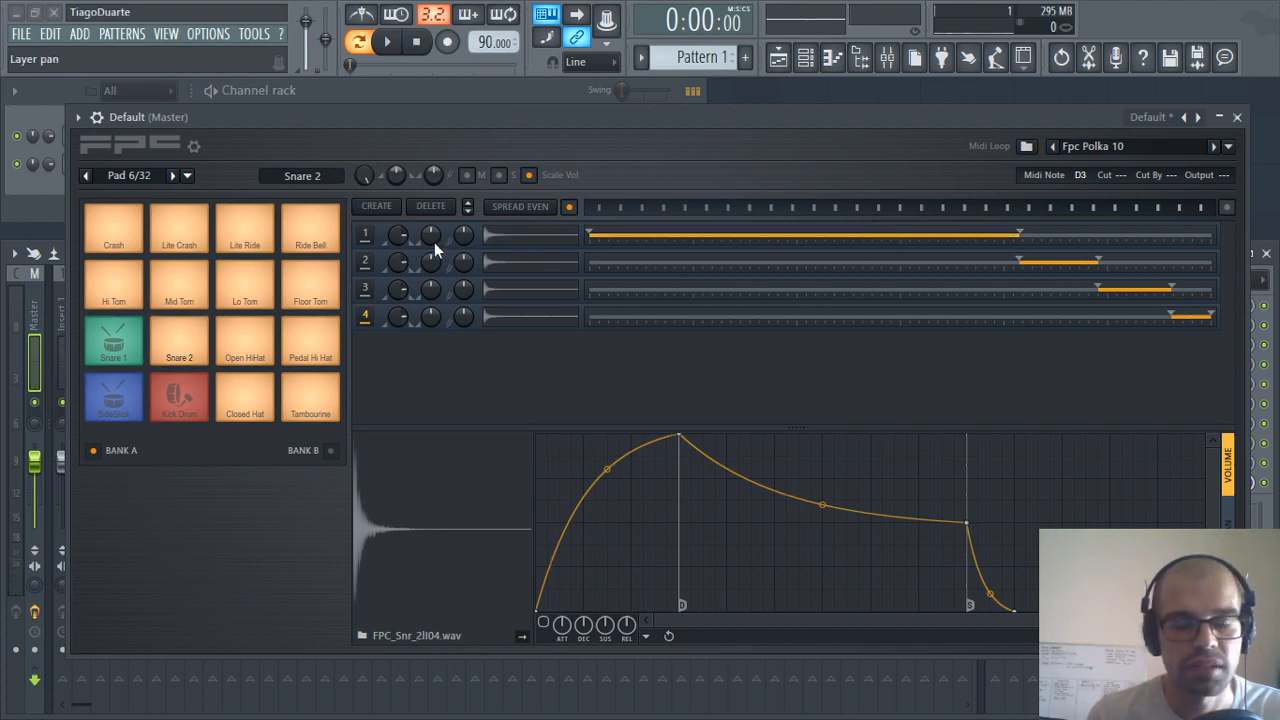
click(186, 330)
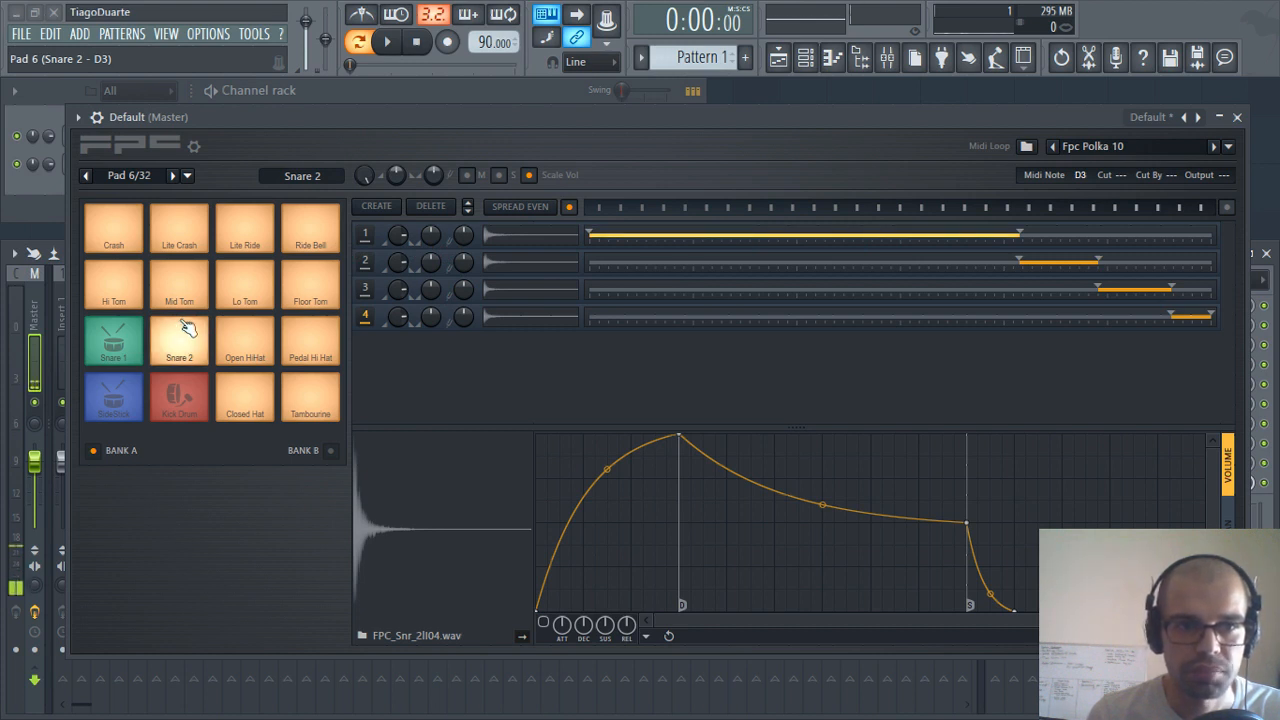
click(184, 323)
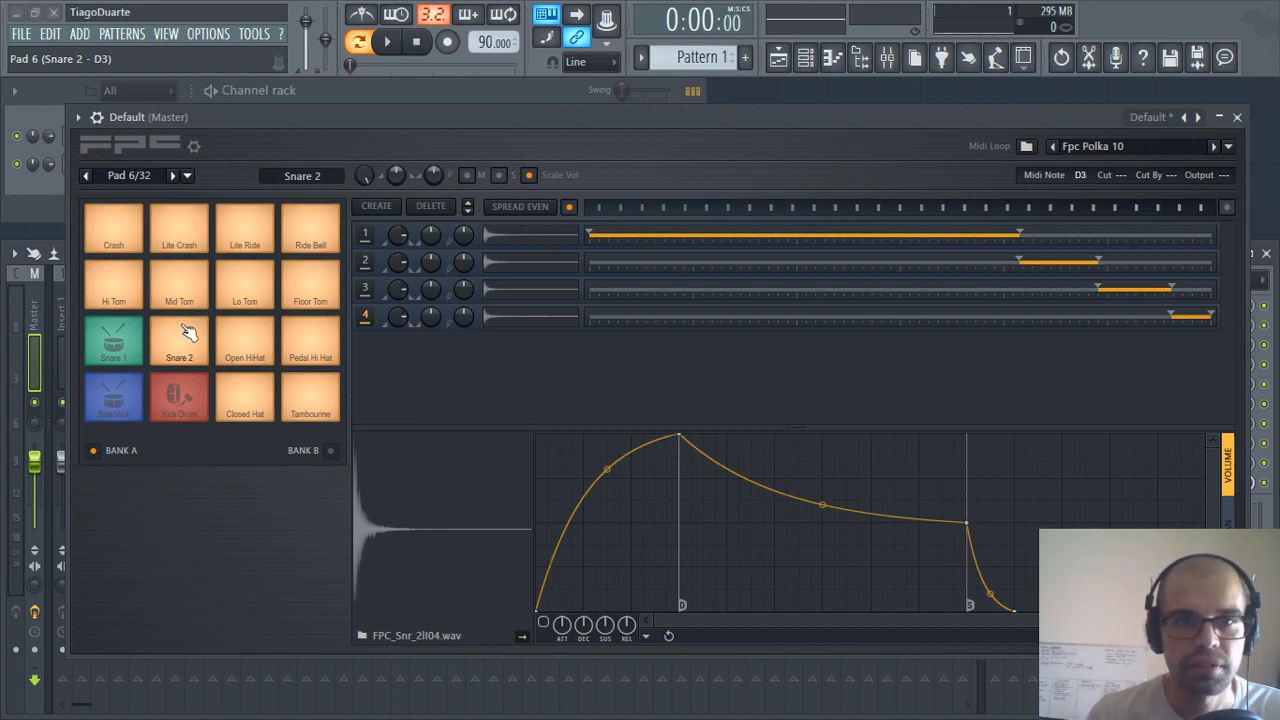
click(185, 333)
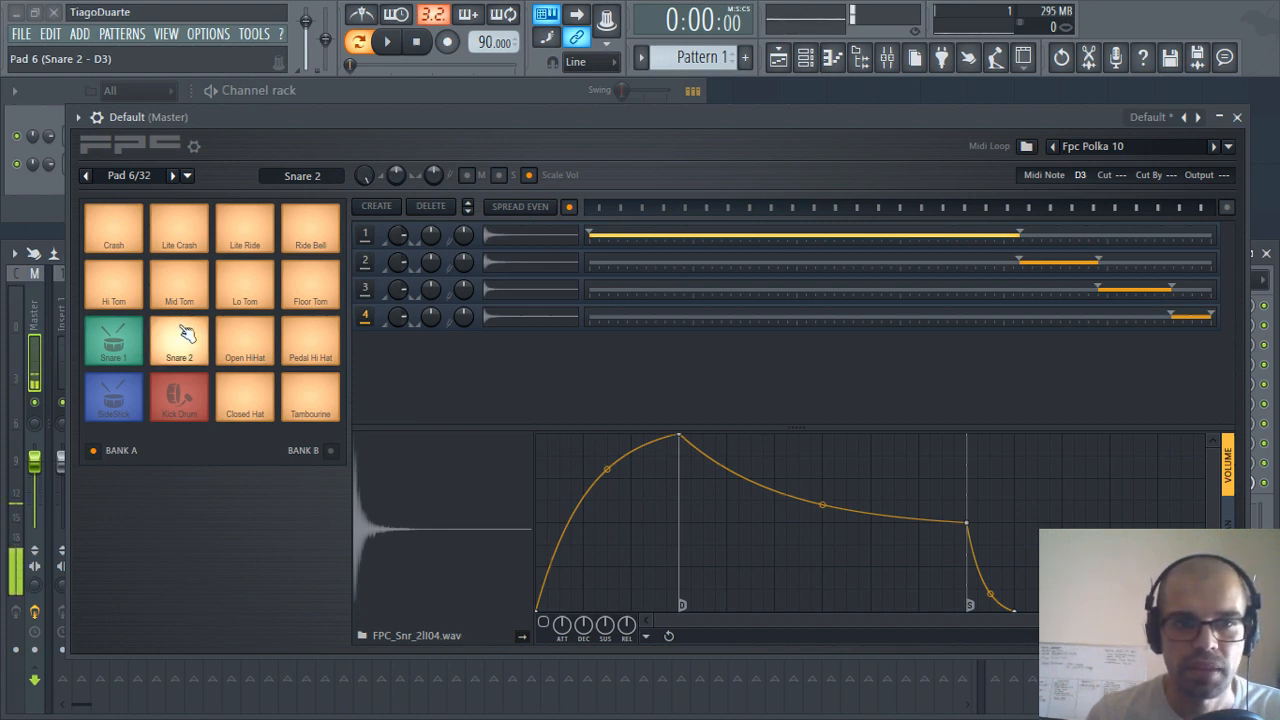
click(185, 333)
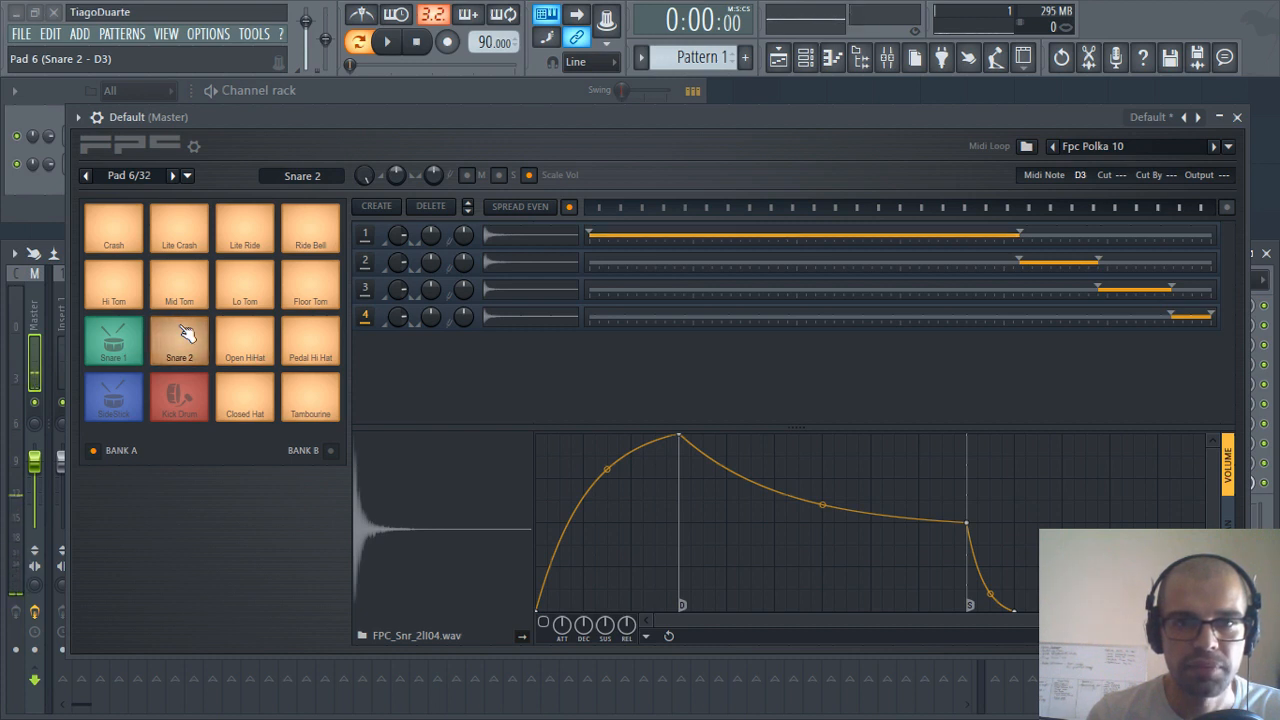
click(185, 333)
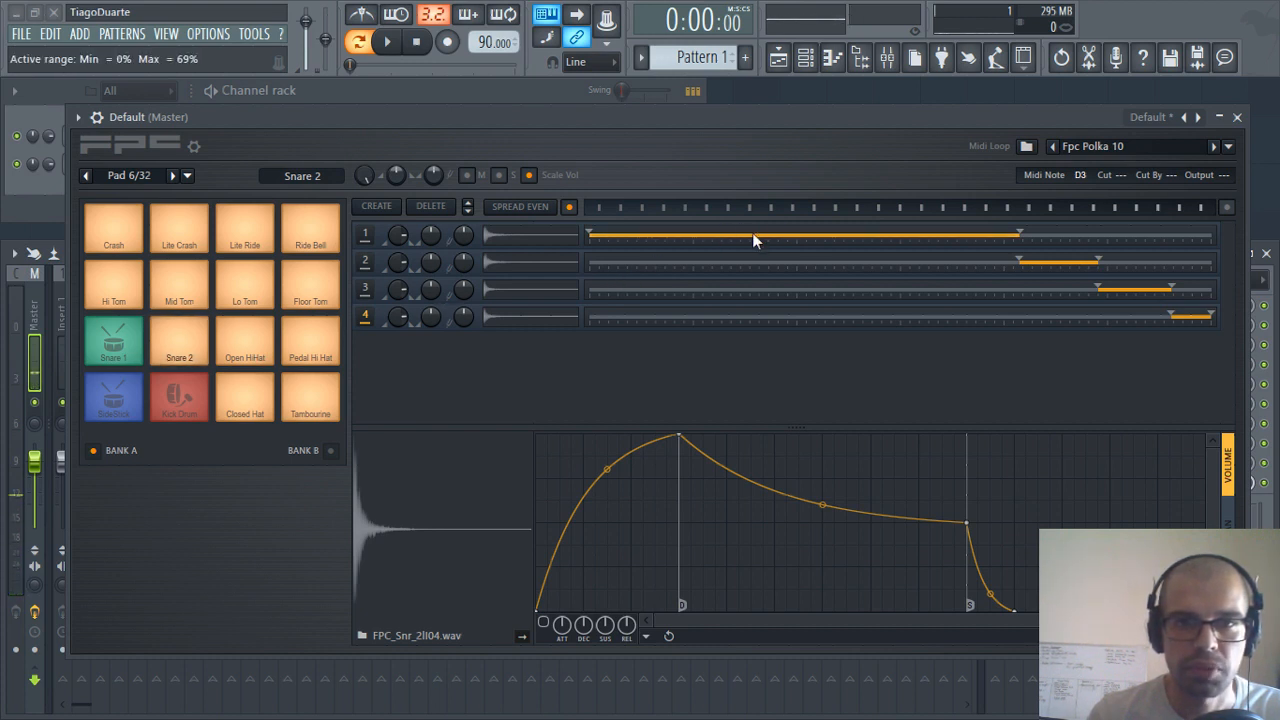
Preview layer 1's sample directly and compare it with repeated soft hits on the upper part of the Snare 2 pad
click(536, 242)
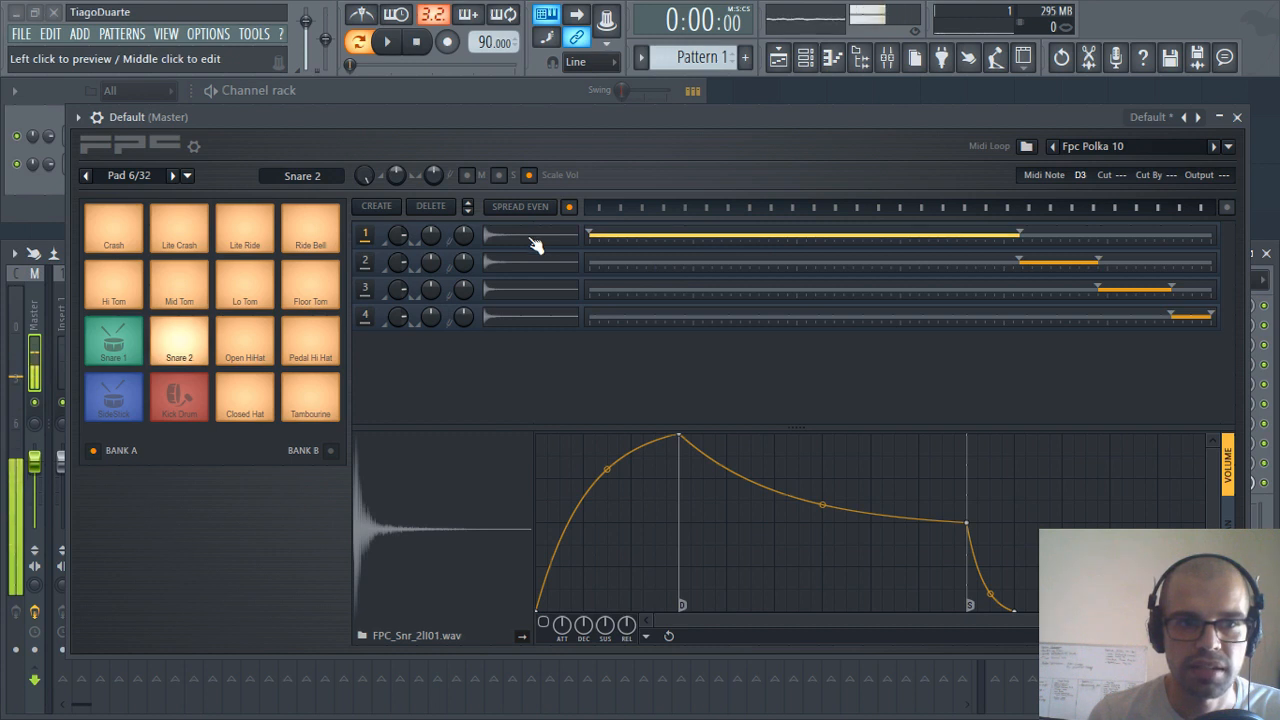
click(183, 337)
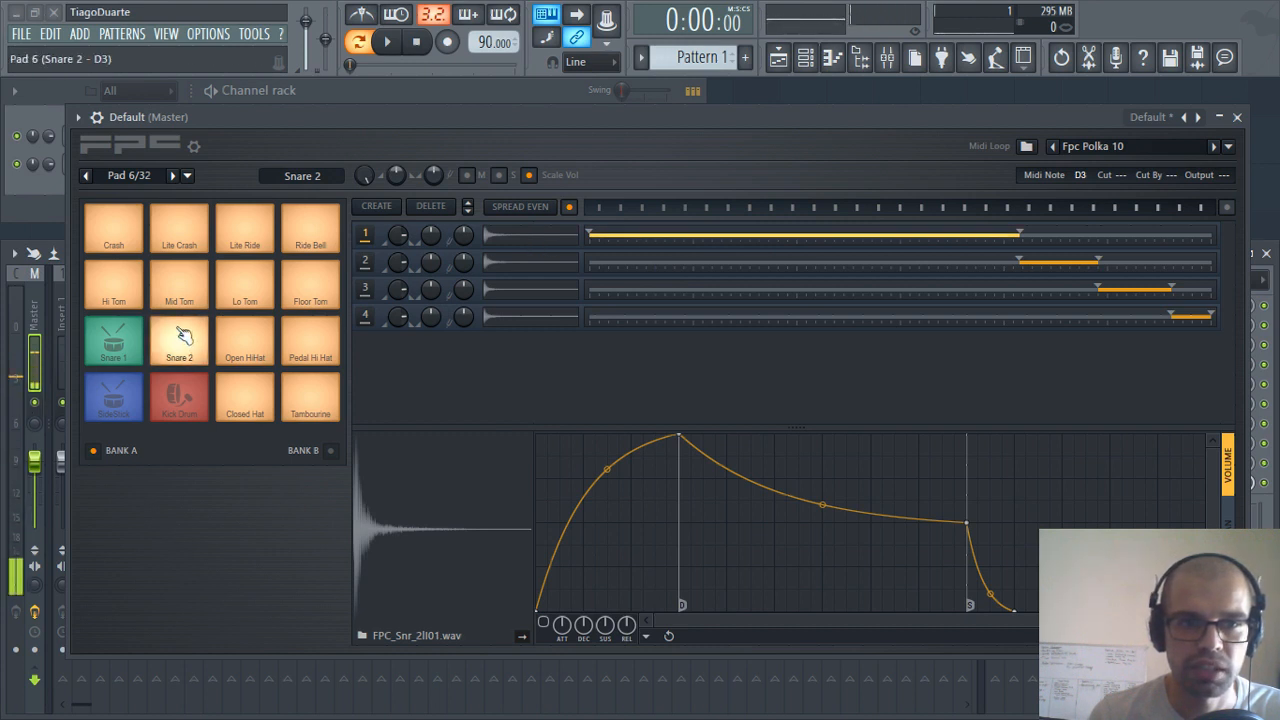
click(183, 337)
click(187, 335)
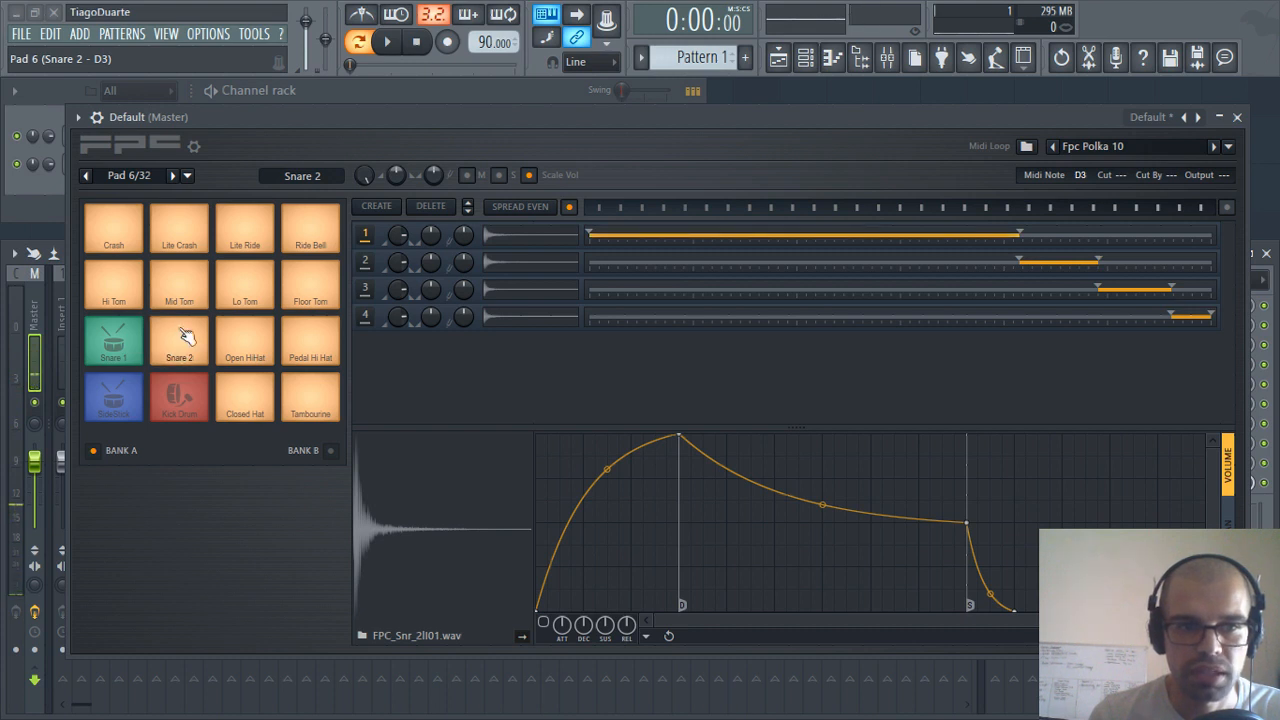
click(187, 335)
click(187, 336)
click(185, 336)
click(185, 336)
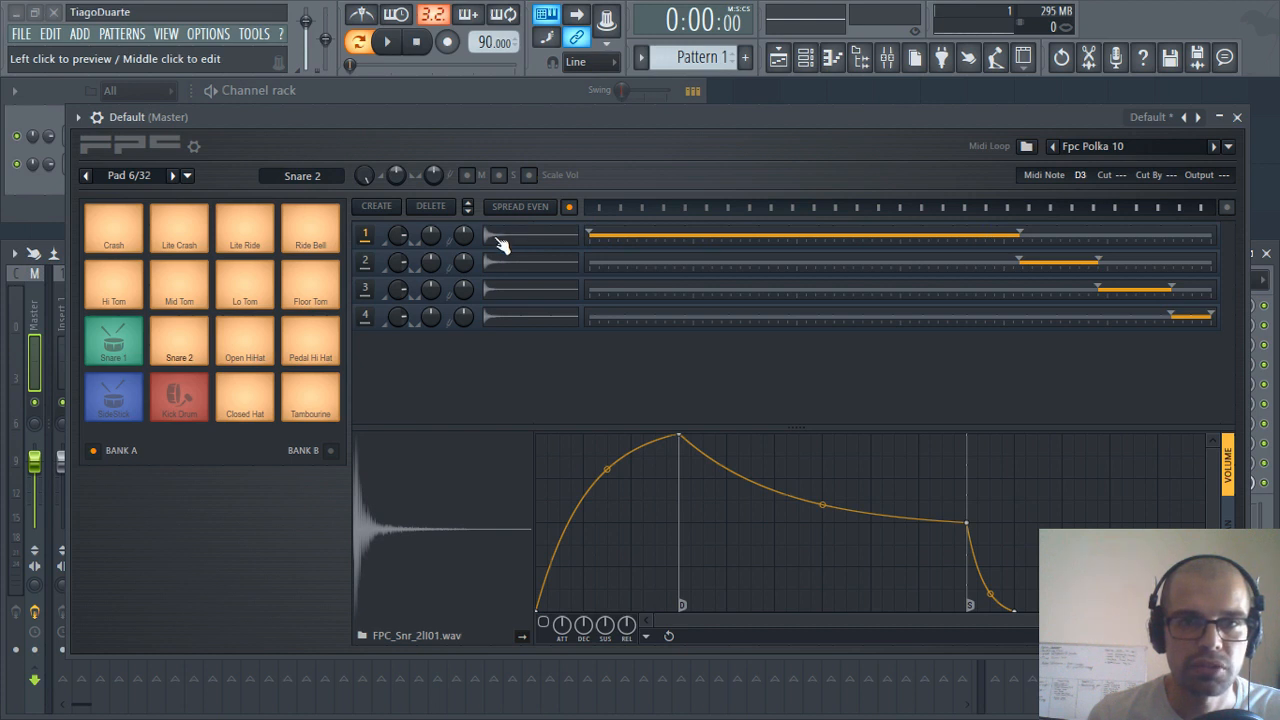
With Scale Vol off, play repeated hits on the upper part of the Snare 2 pad to hear layer 1 without volume scaling
click(184, 333)
click(184, 333)
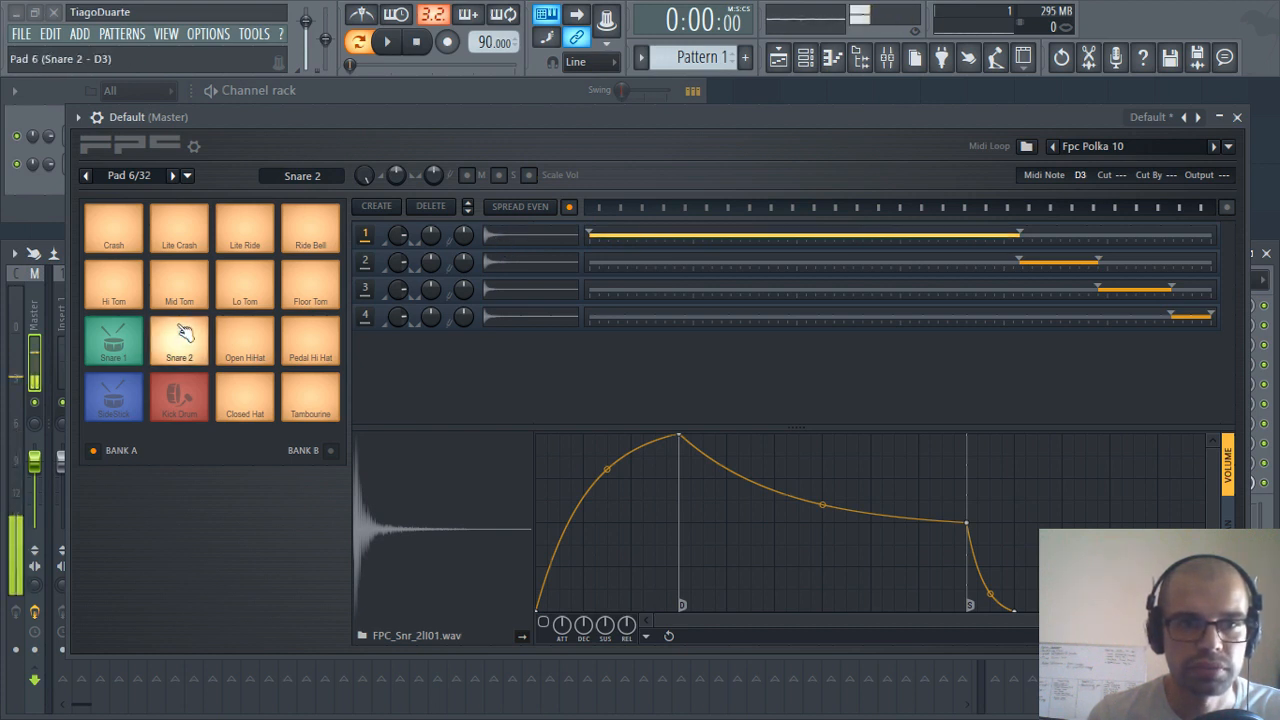
click(184, 333)
click(184, 333)
click(184, 333)
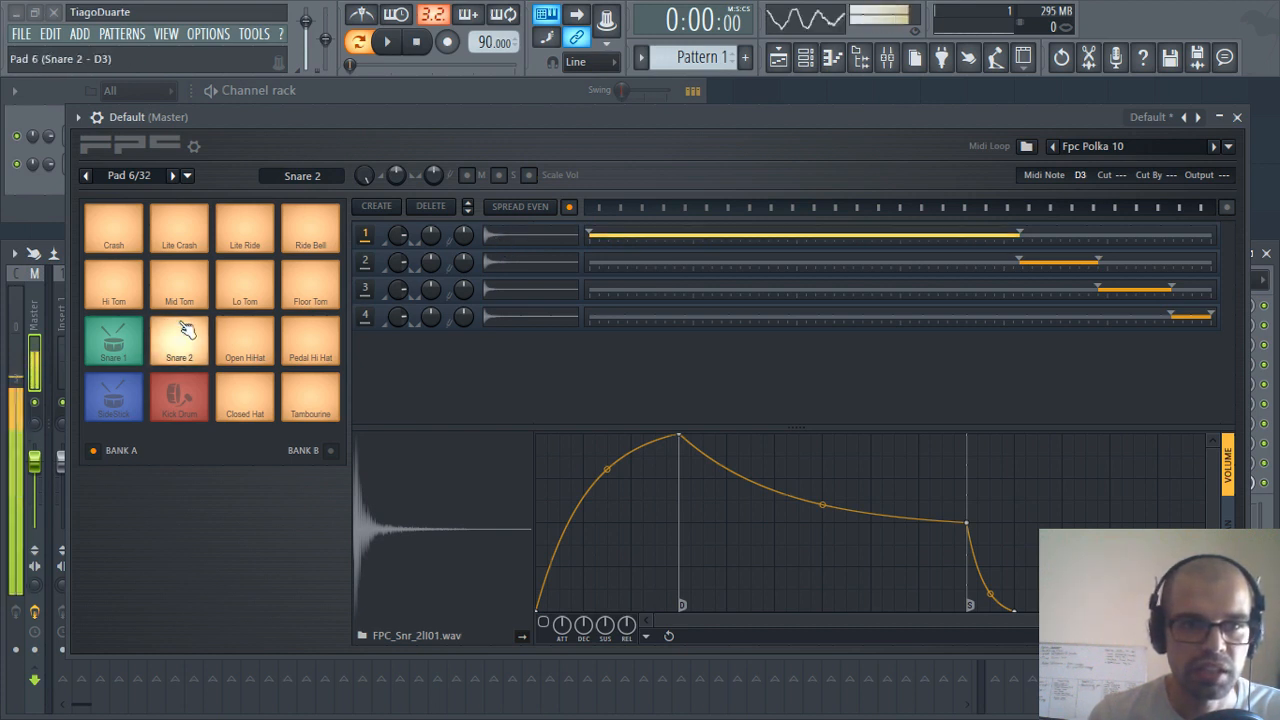
click(186, 331)
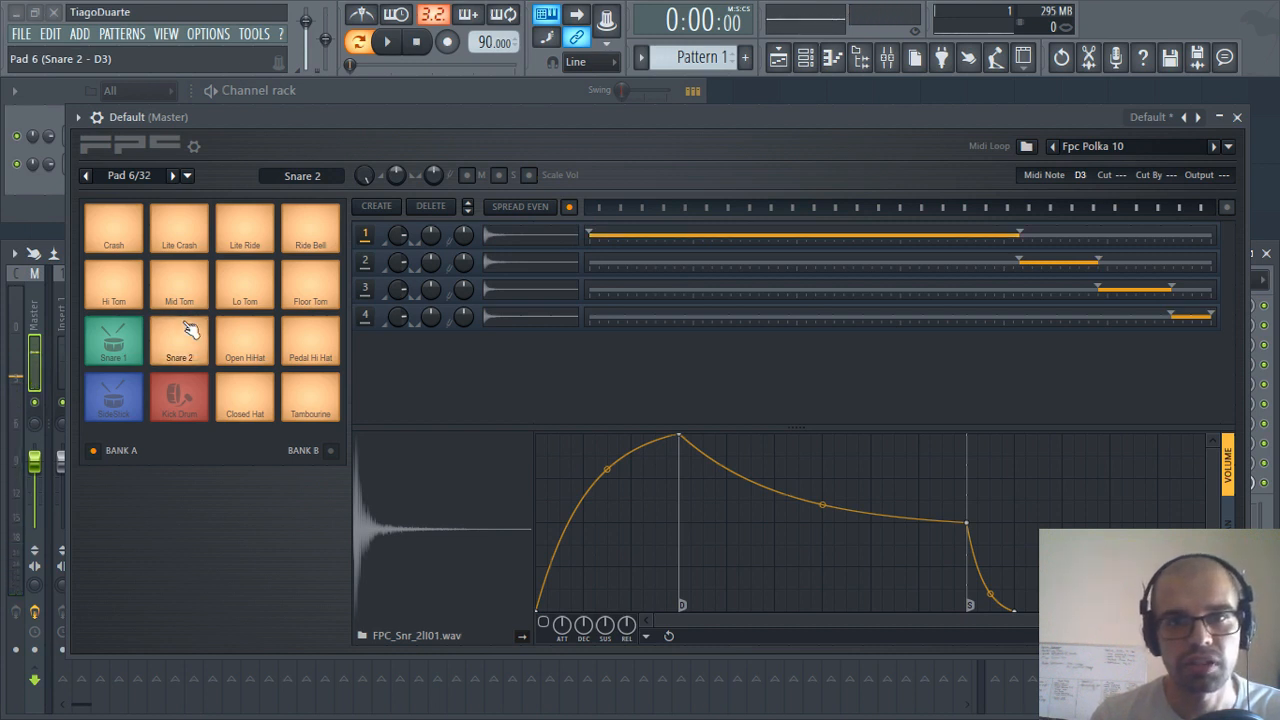
click(187, 331)
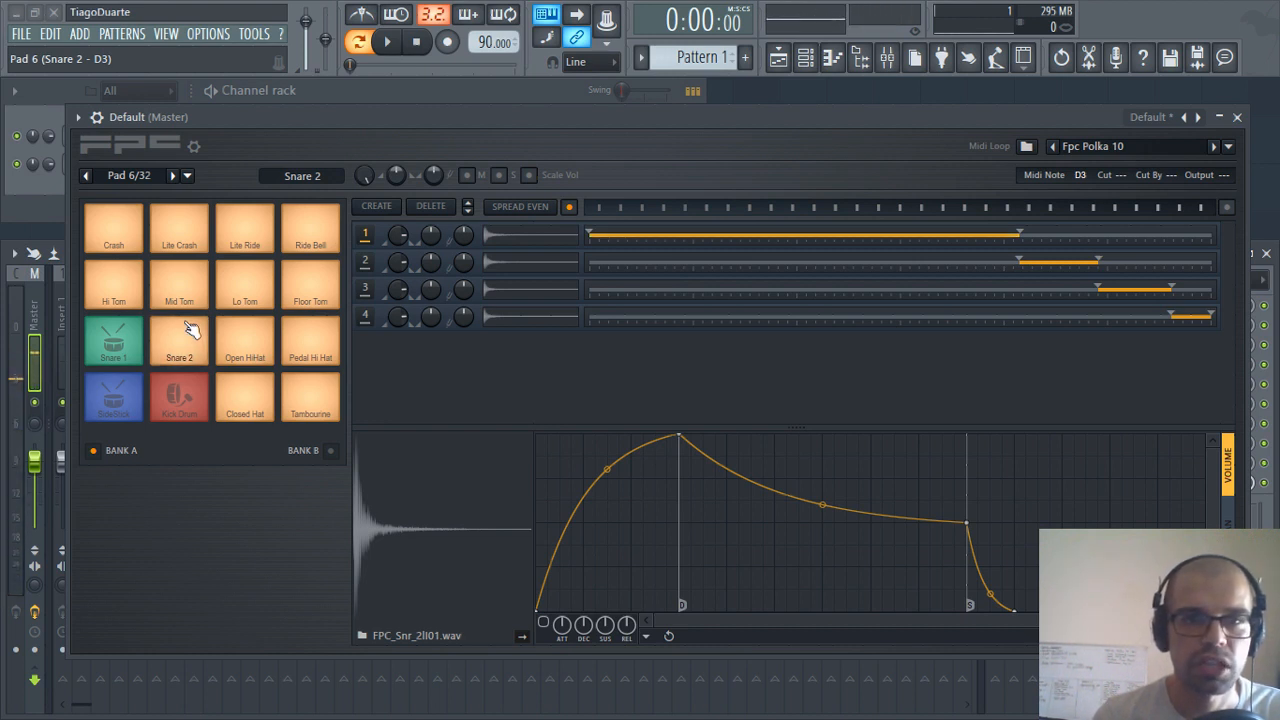
click(192, 331)
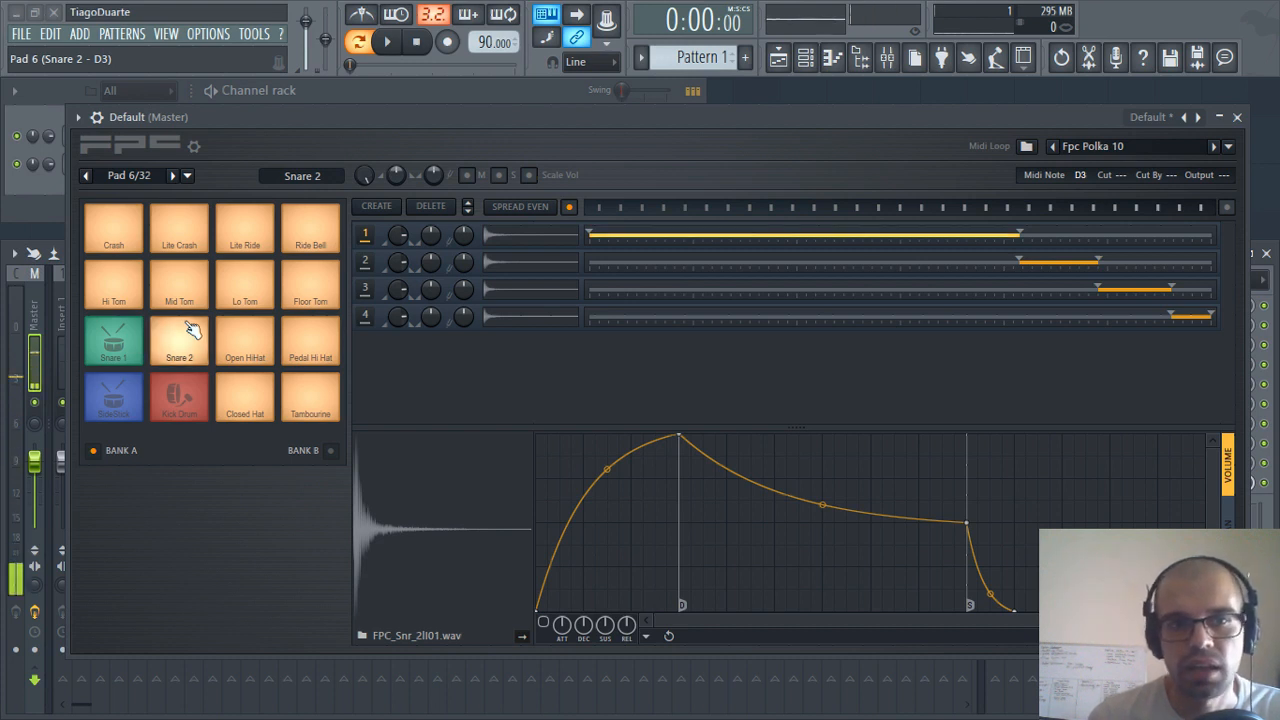
click(190, 332)
click(185, 335)
click(184, 334)
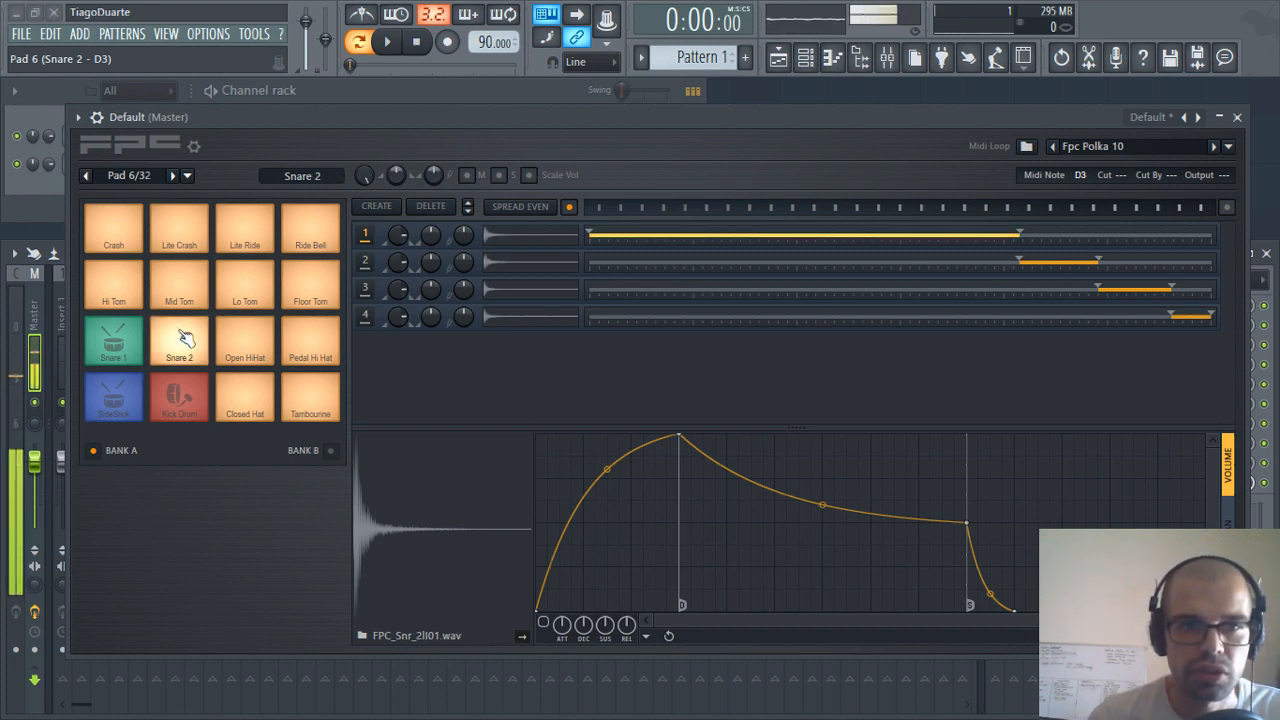
click(186, 331)
click(180, 329)
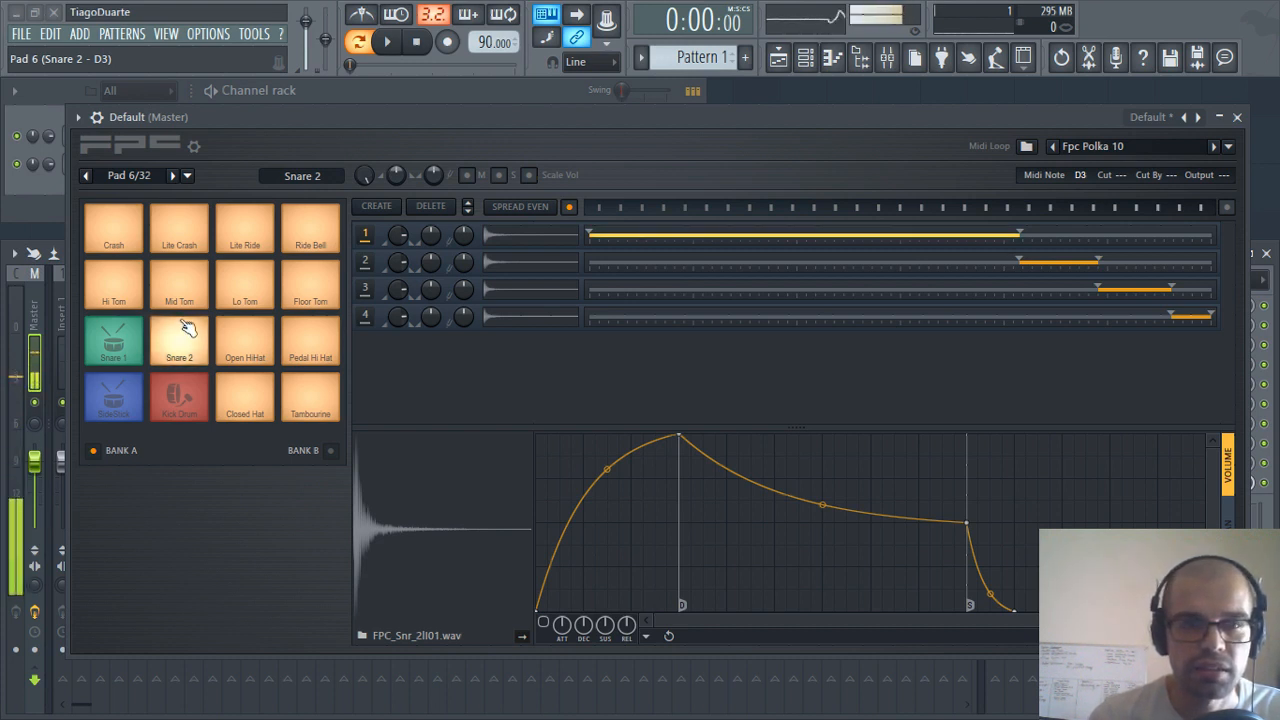
click(183, 331)
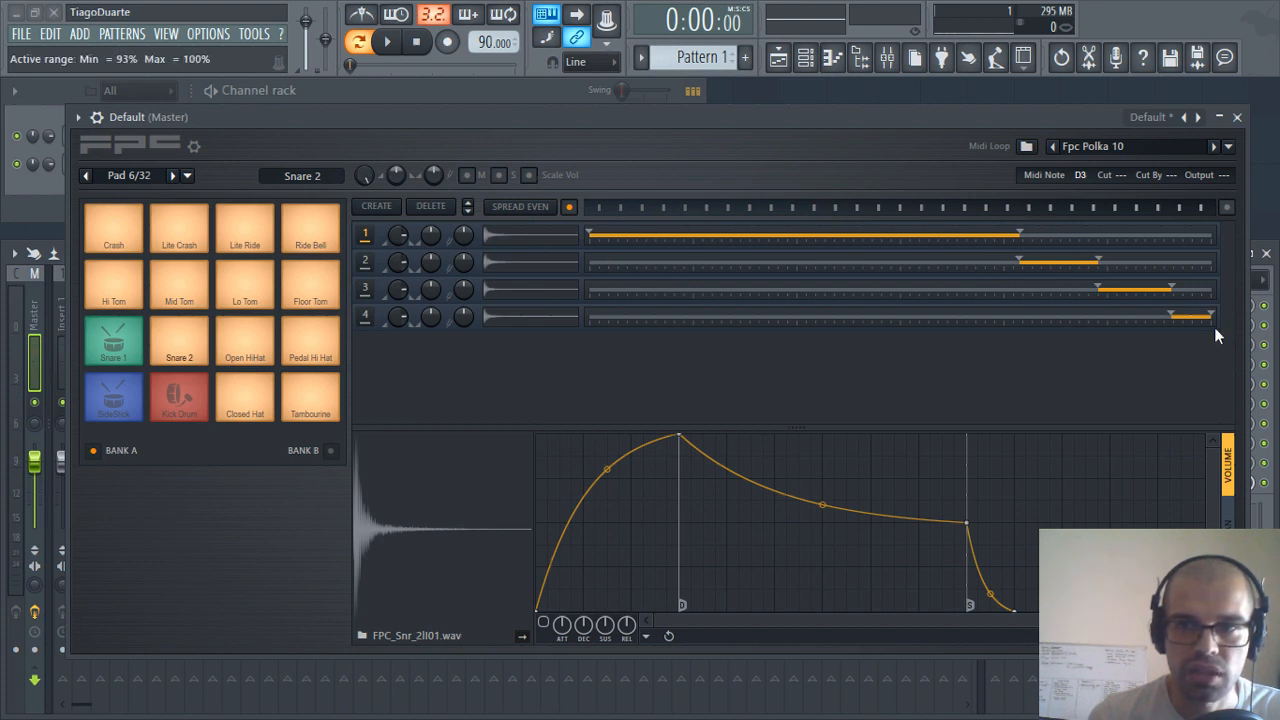
Play Snare 2 at heights from its upper part to its lower edge and back, triggering different velocity layers with Scale Vol off
click(182, 335)
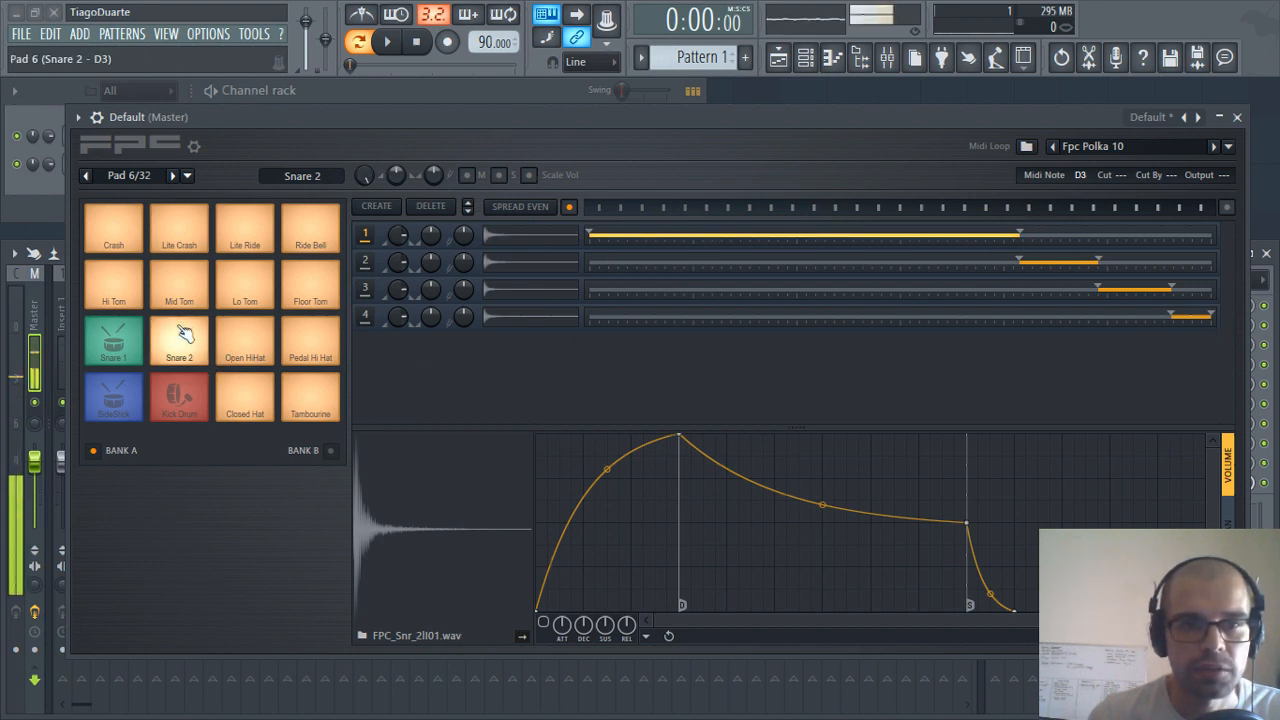
click(183, 340)
click(187, 360)
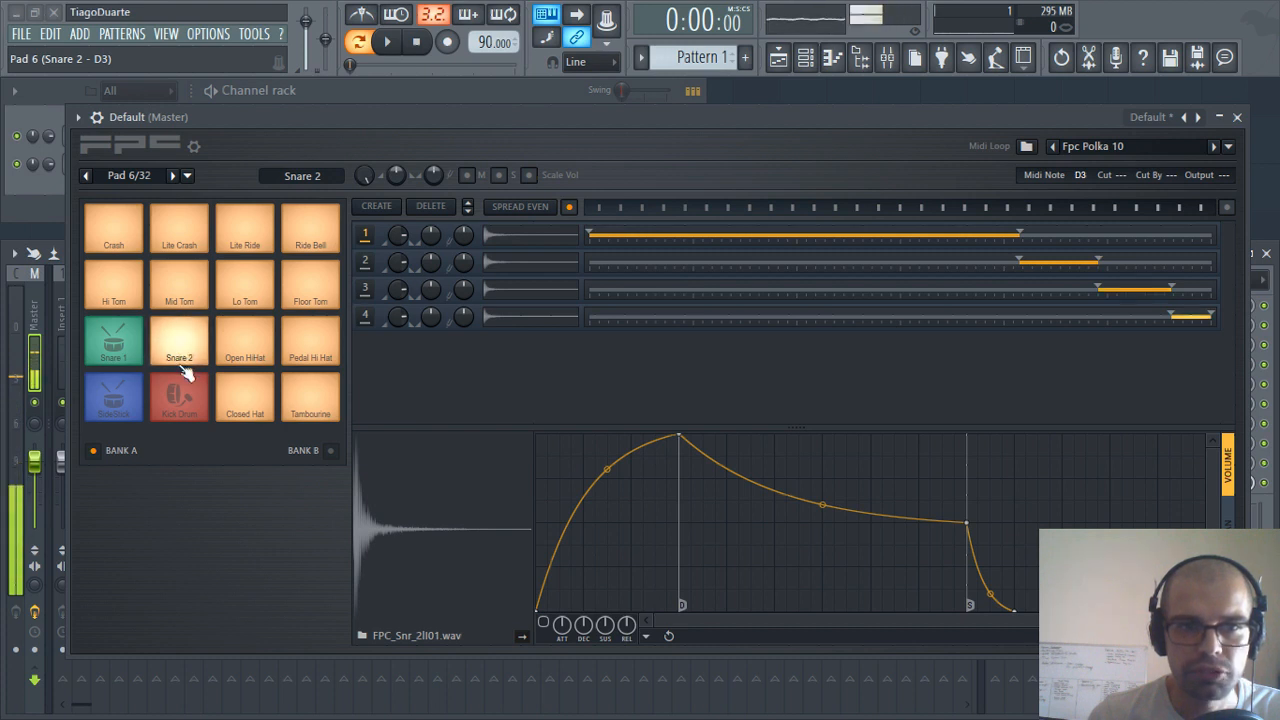
click(184, 363)
click(184, 355)
click(184, 345)
click(185, 335)
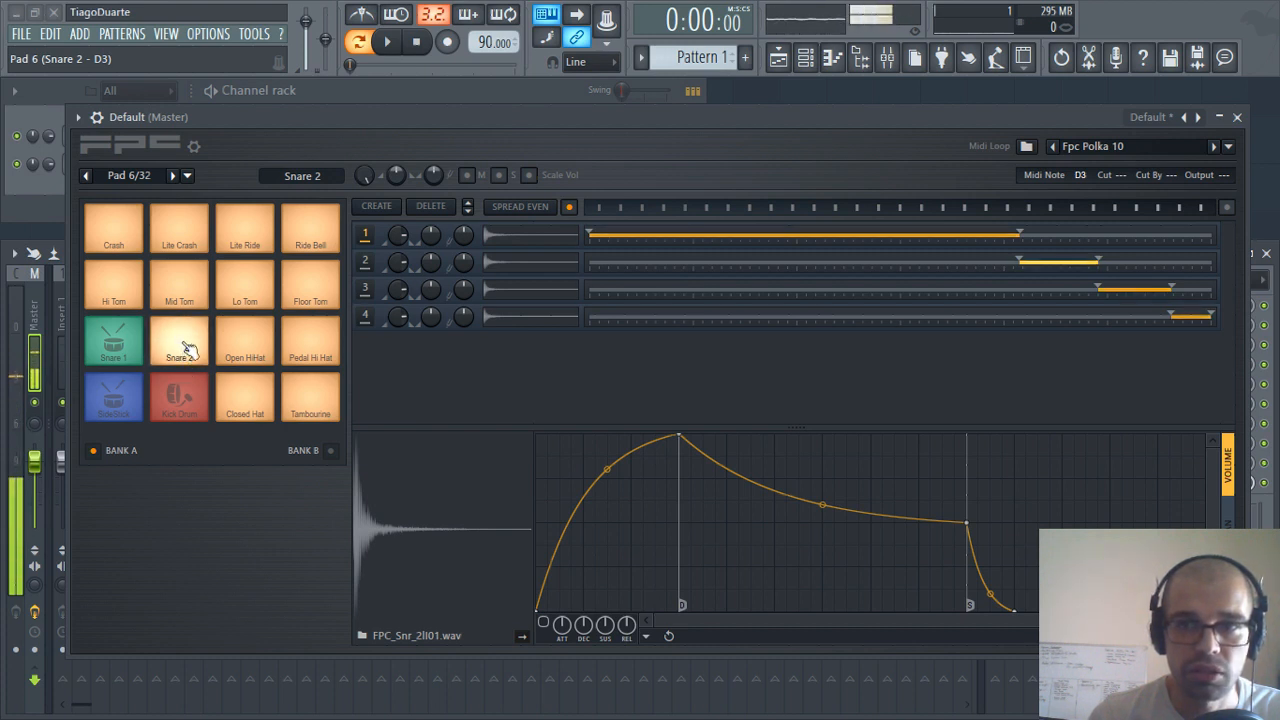
click(186, 355)
click(186, 390)
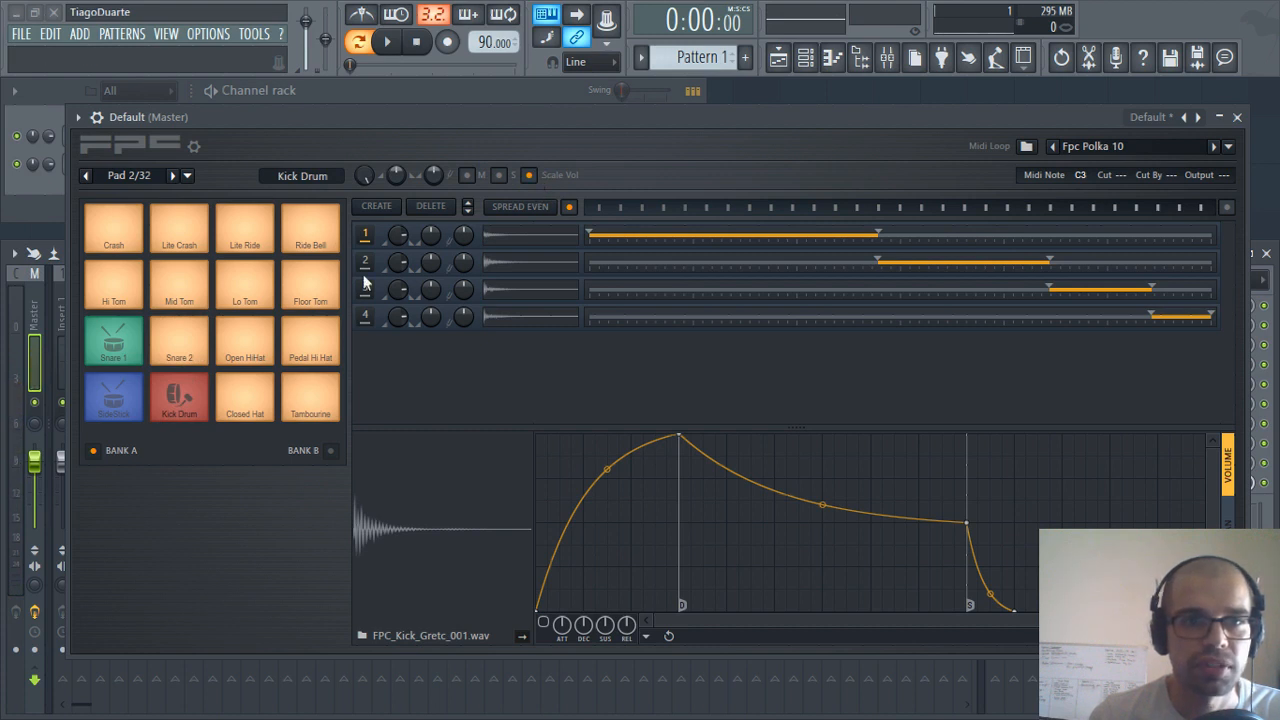
Return to the Snare 2 pad and replay hits on its upper, middle and lower parts
click(189, 343)
click(183, 330)
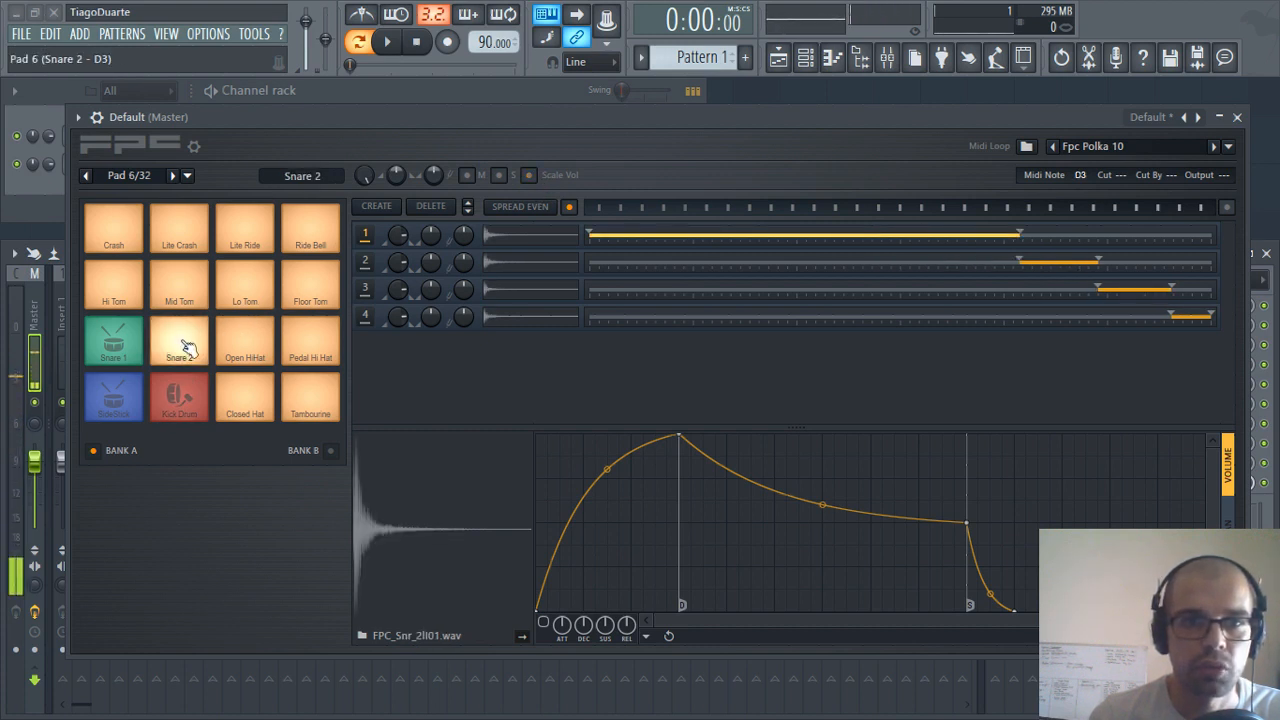
click(181, 345)
click(185, 355)
click(181, 336)
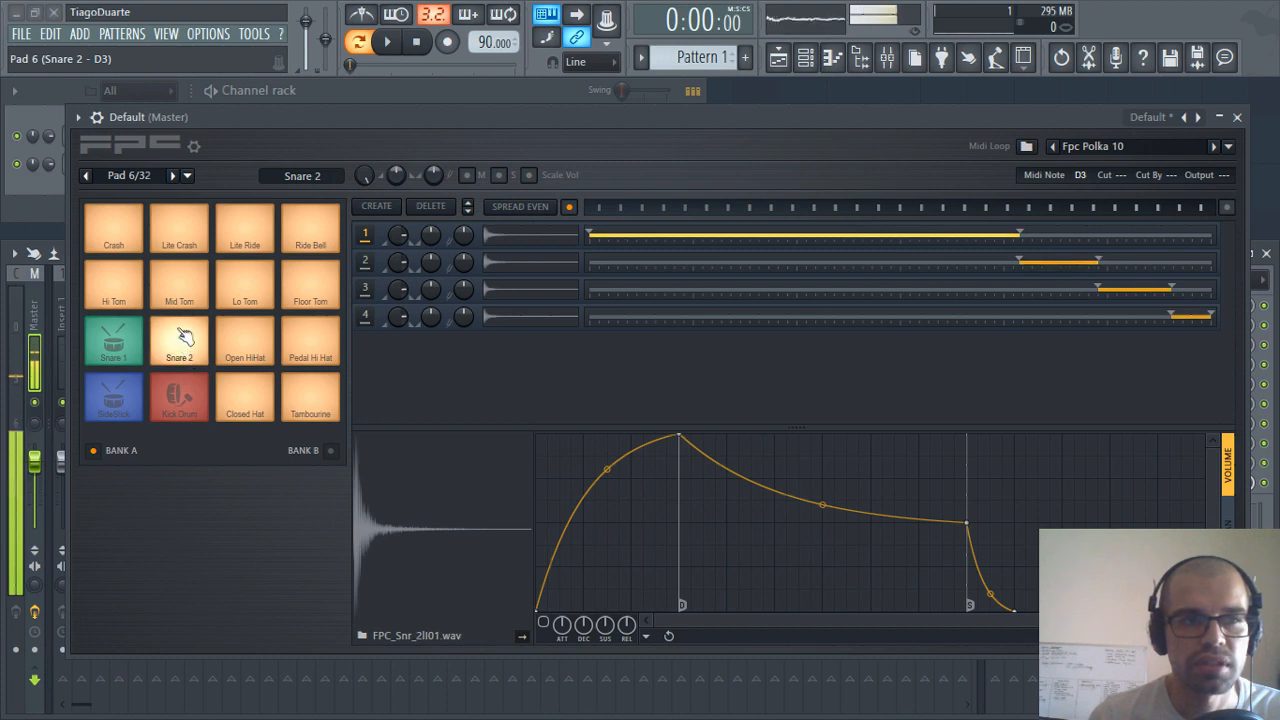
Turn on Scale Vol for Snare 2 and play the pad at varying heights to hear volume follow velocity
click(530, 175)
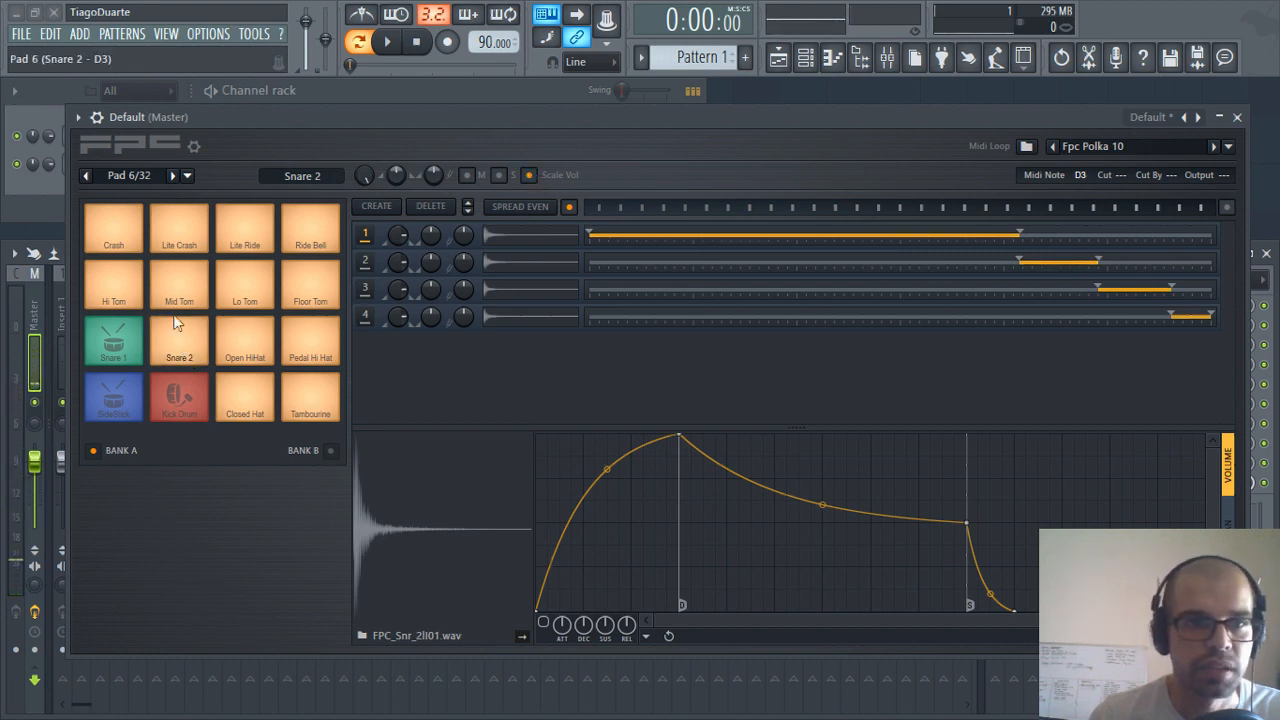
click(185, 335)
click(183, 333)
click(181, 338)
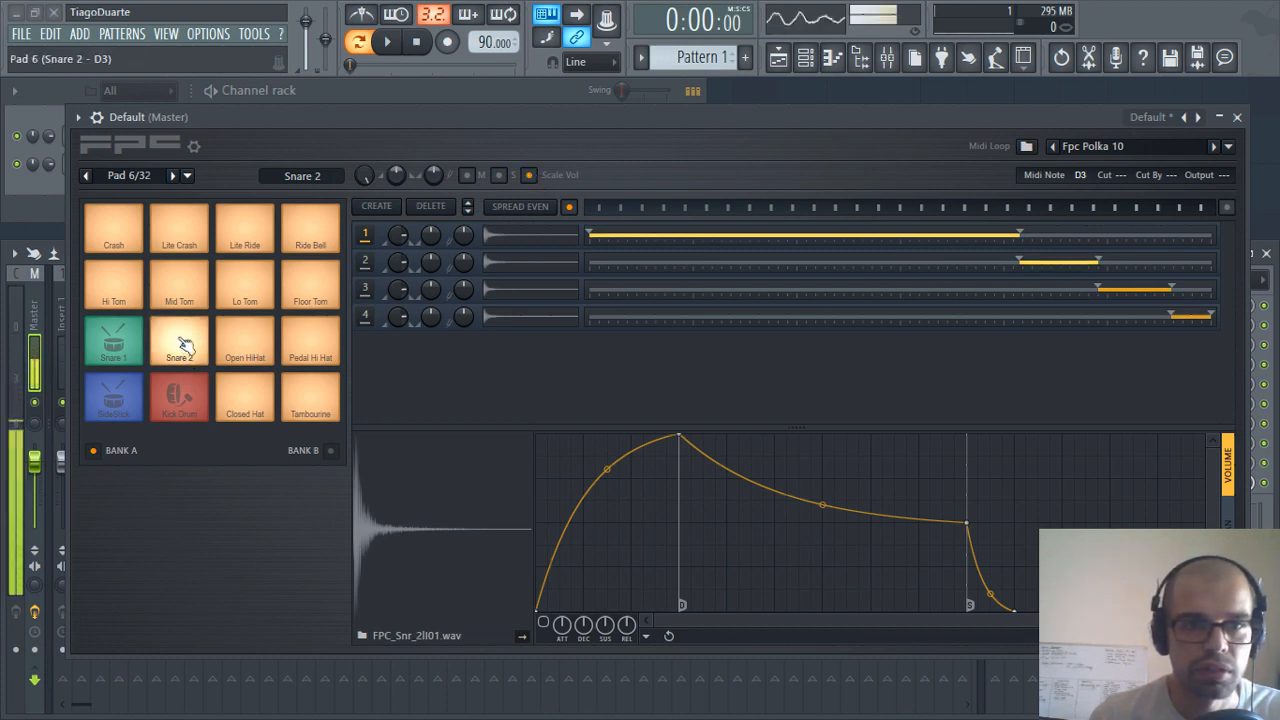
click(186, 360)
click(185, 352)
click(179, 336)
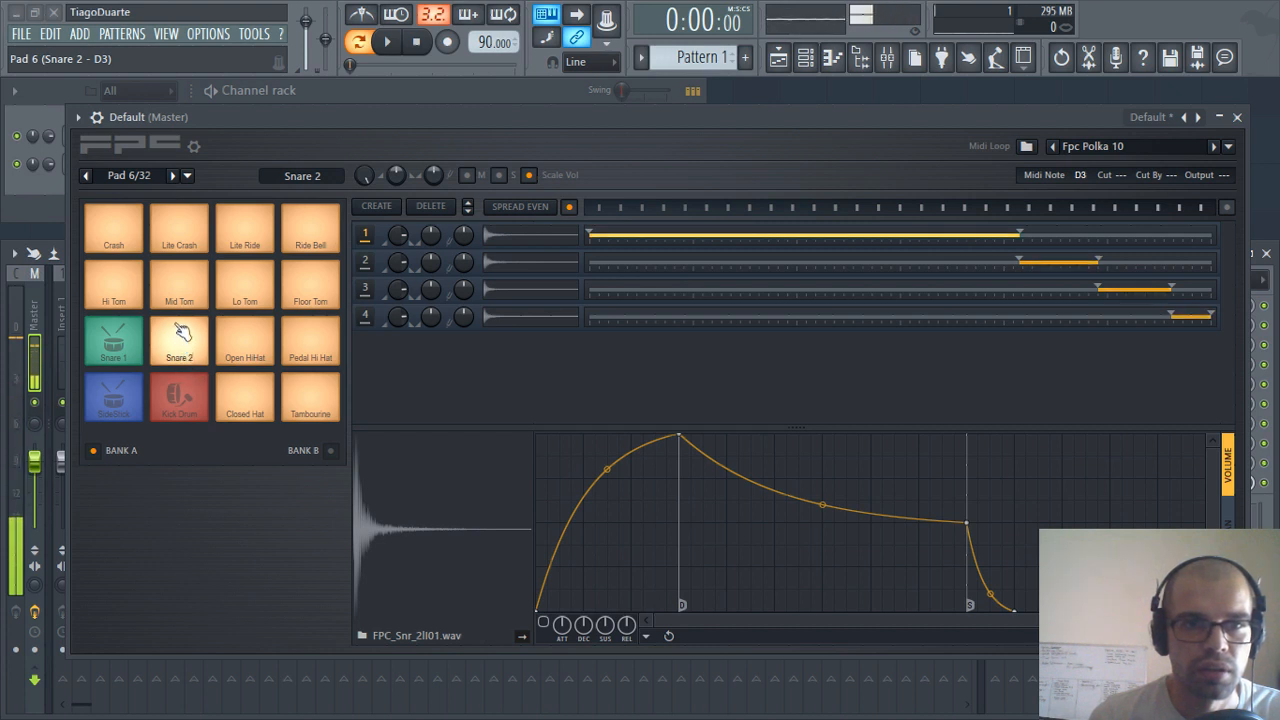
click(180, 328)
click(189, 356)
click(185, 345)
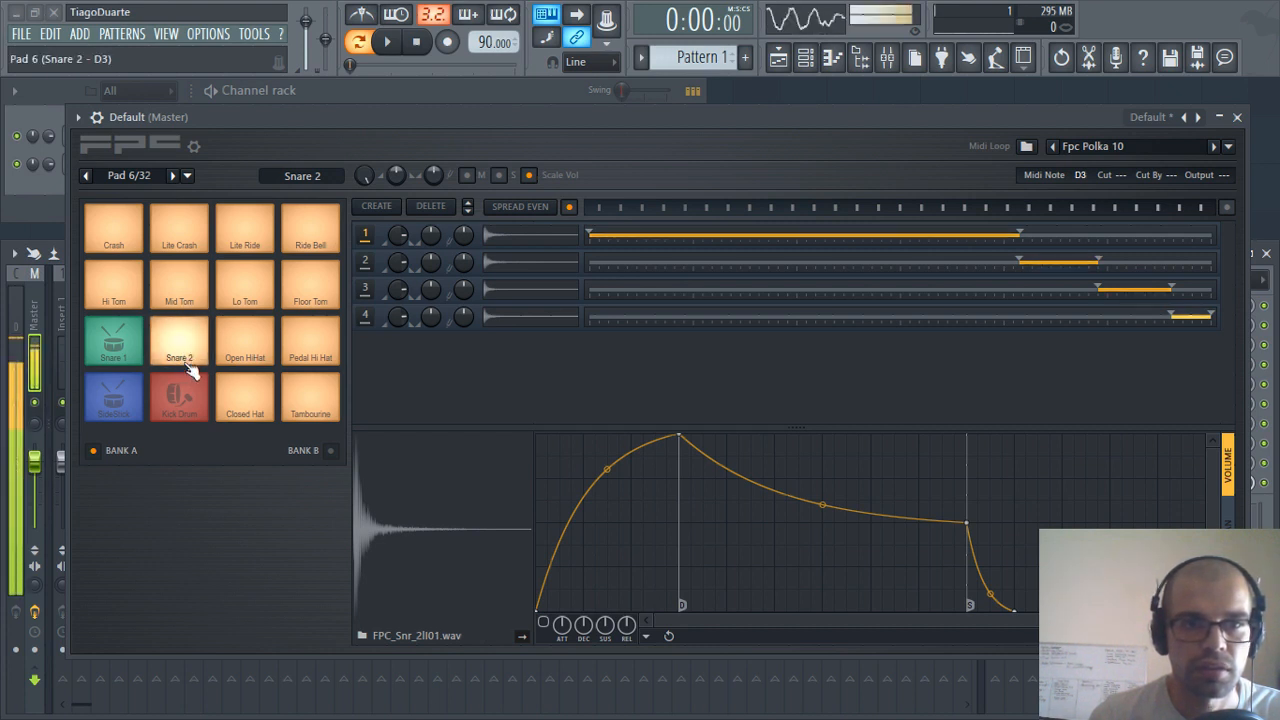
click(184, 337)
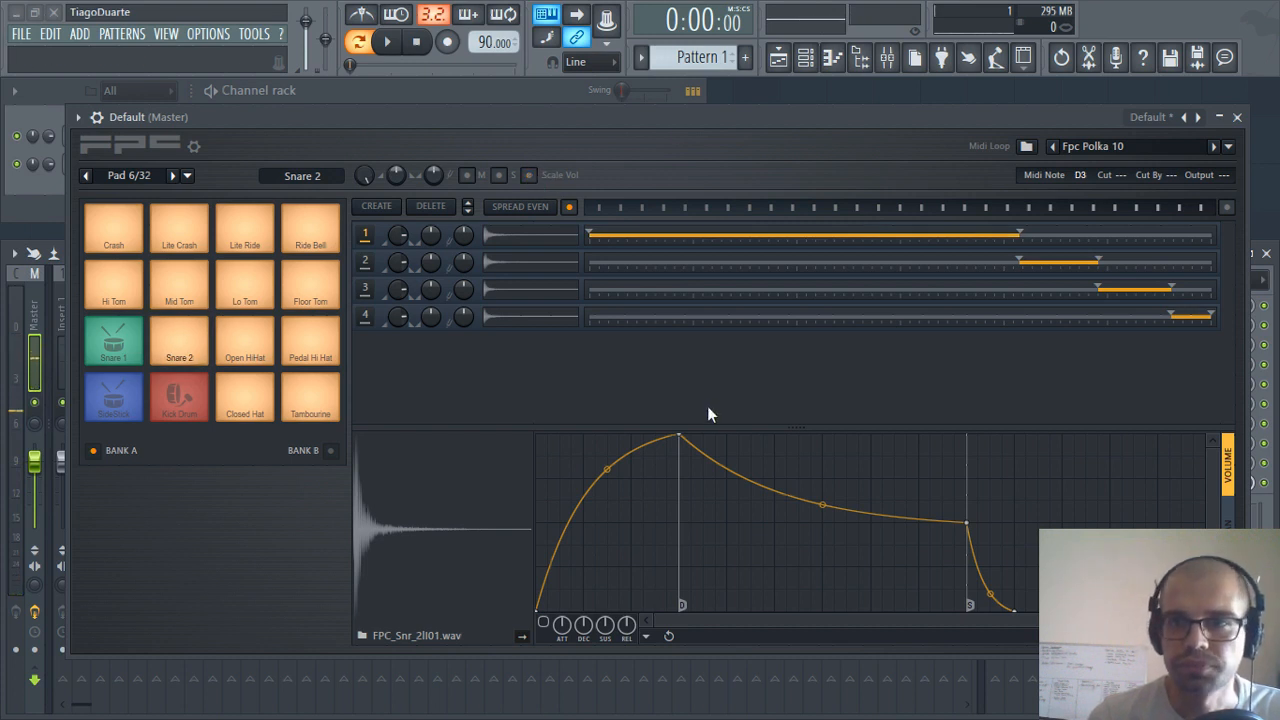
Play the Snare 2 pad with Scale Vol off, and turn Scale Vol on and replay the pad for comparison
click(178, 360)
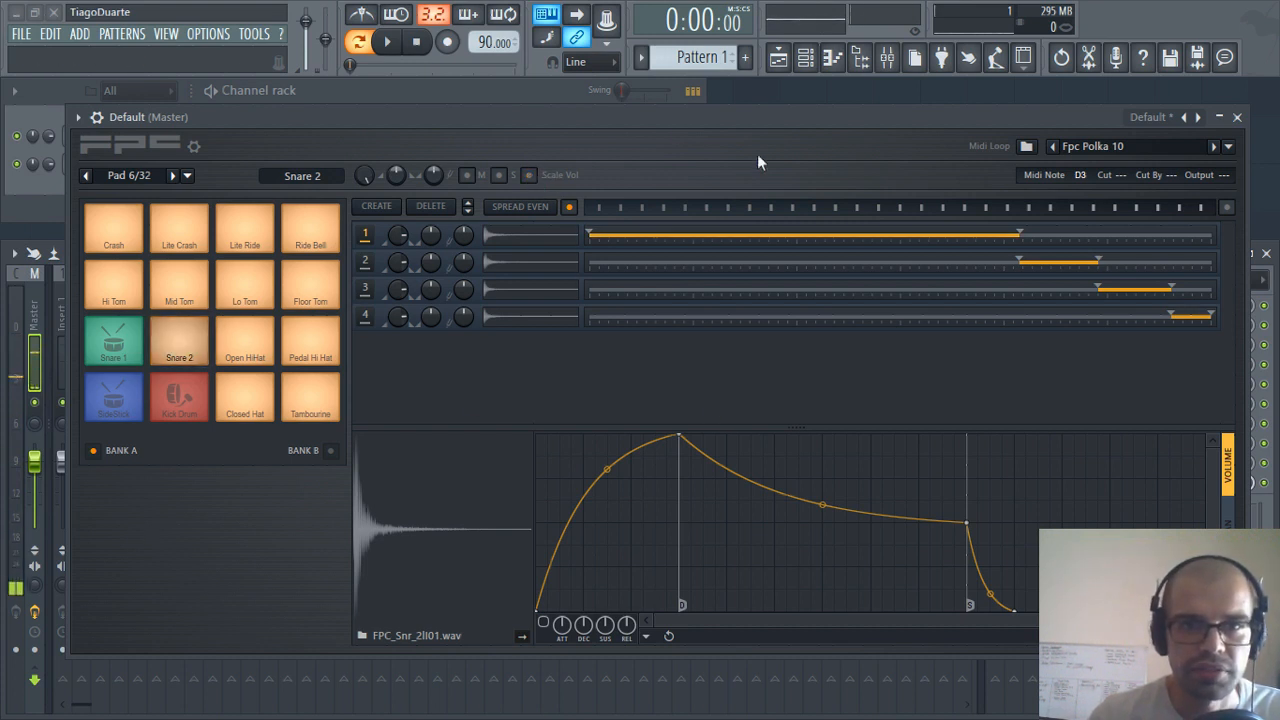
click(529, 175)
click(180, 336)
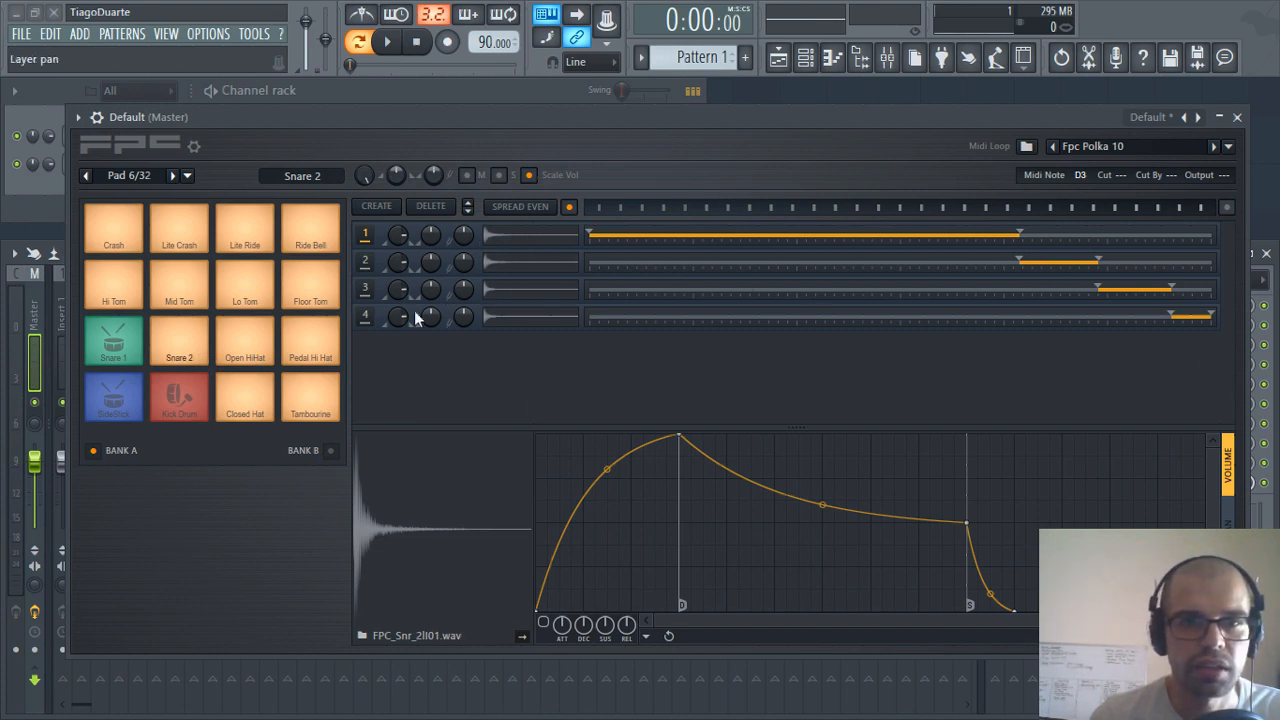
Switch the drum instrument to Bank B and select the empty Pad 17
drag(70, 237, 217, 237)
click(479, 451)
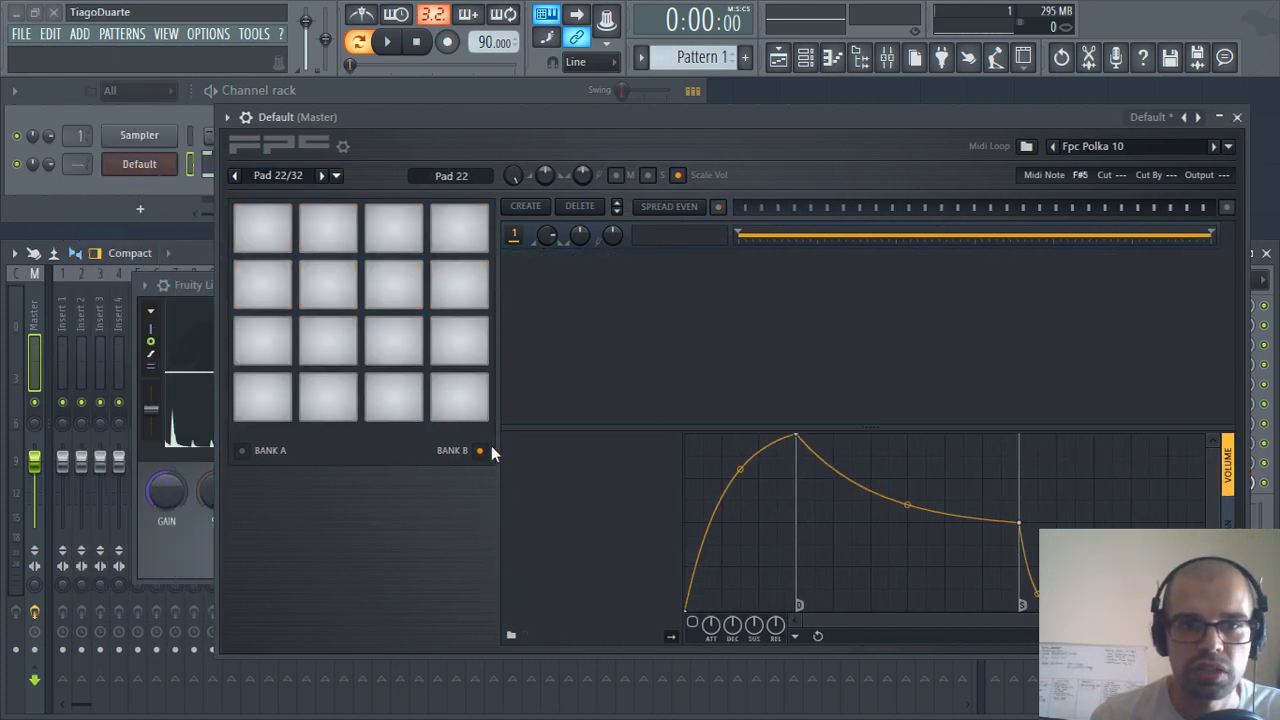
click(272, 418)
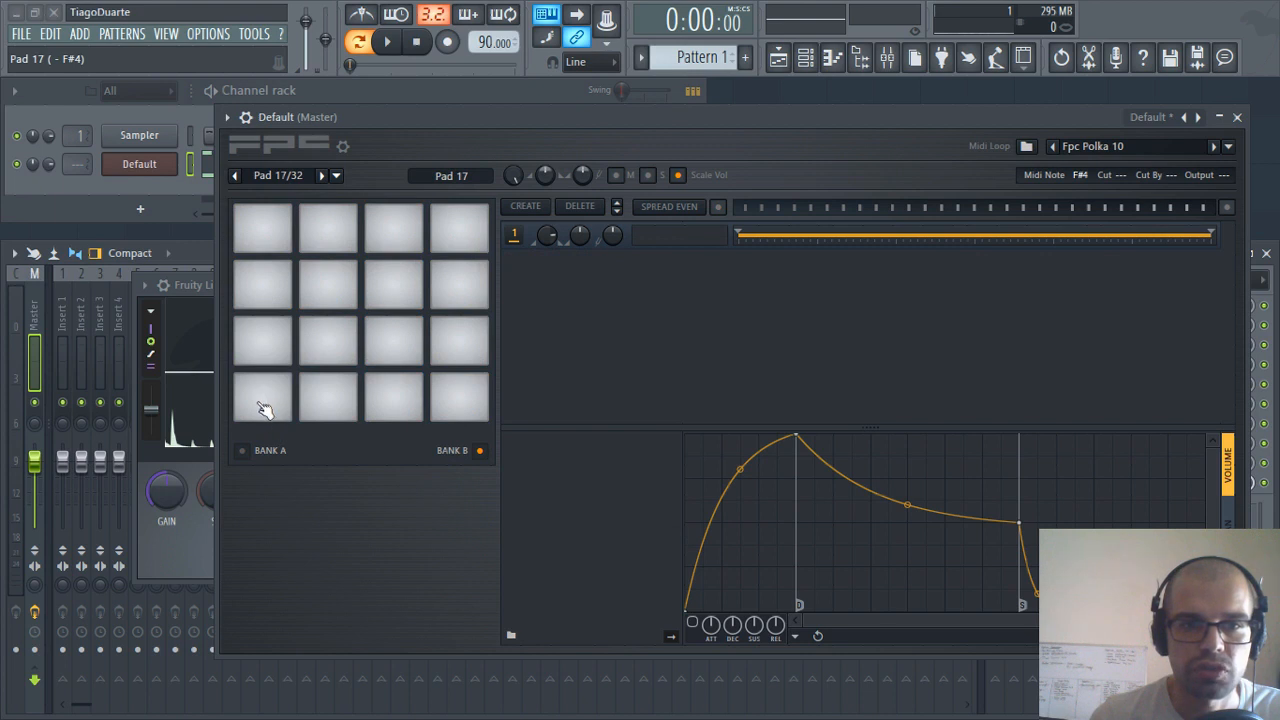
Name Pad 17 "Hi hats" and give it a light blue colour and a hi-hat stand icon
click(462, 178)
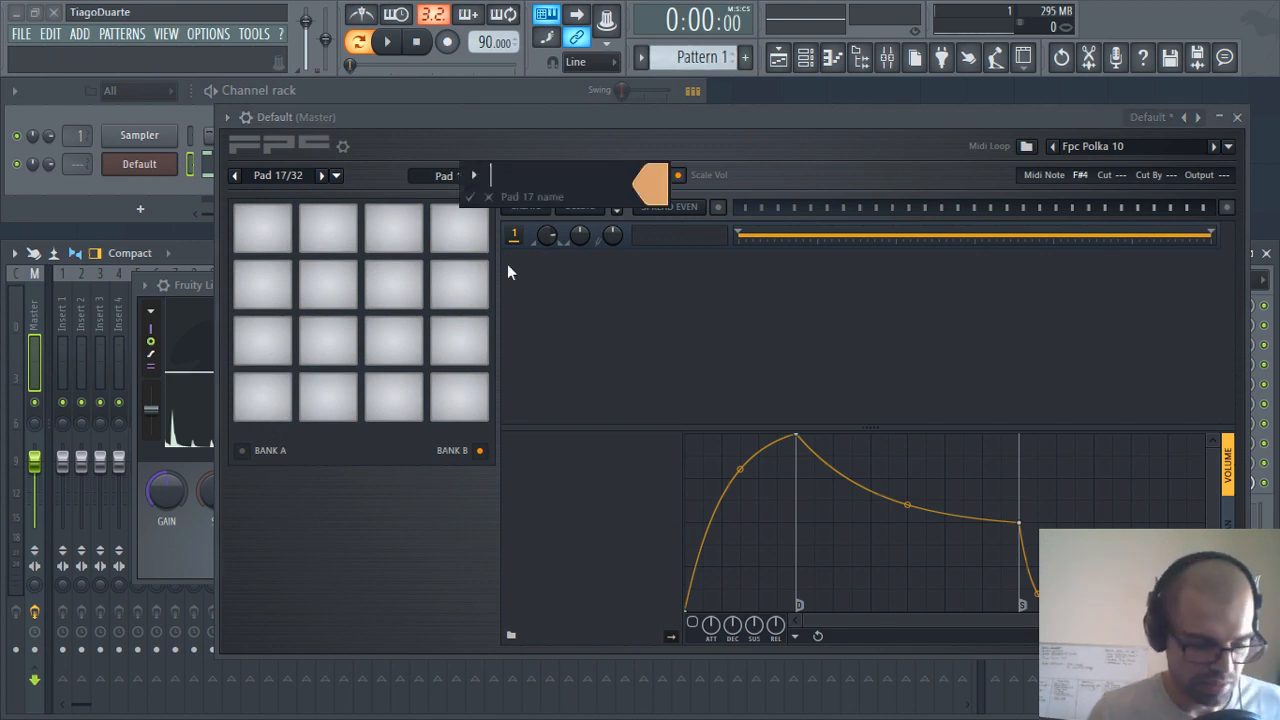
text(Hi hats)
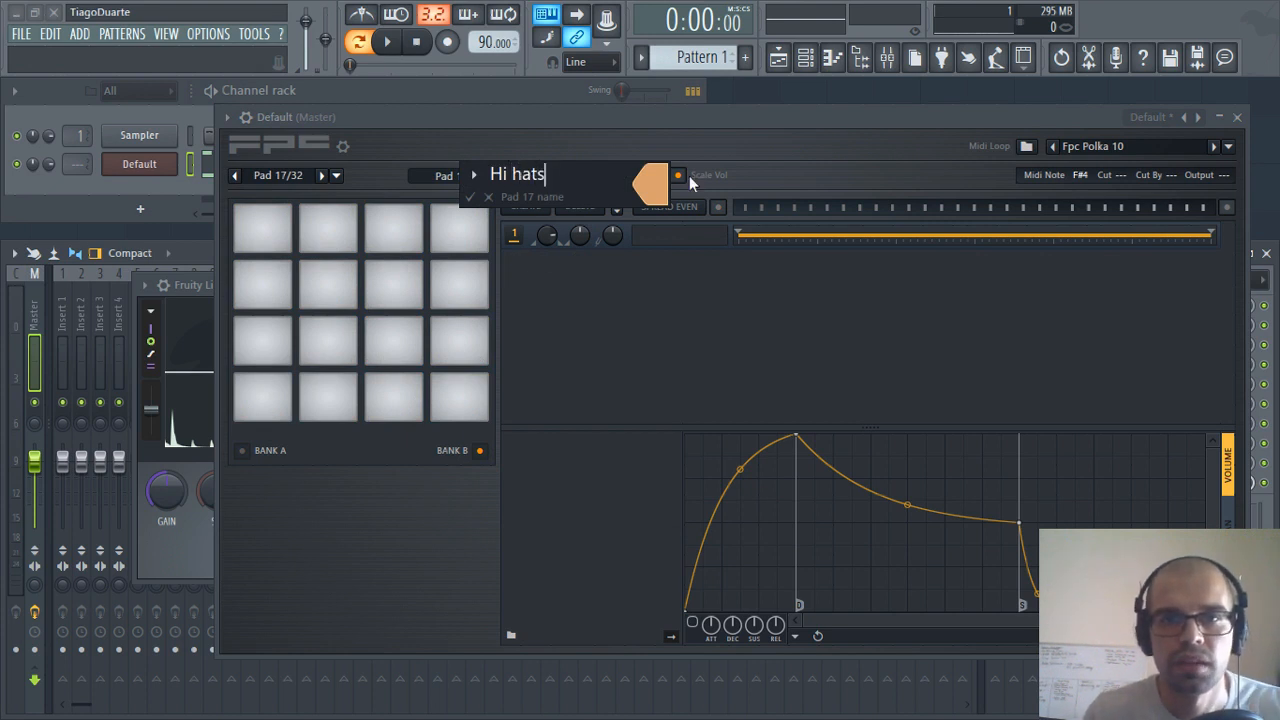
click(663, 190)
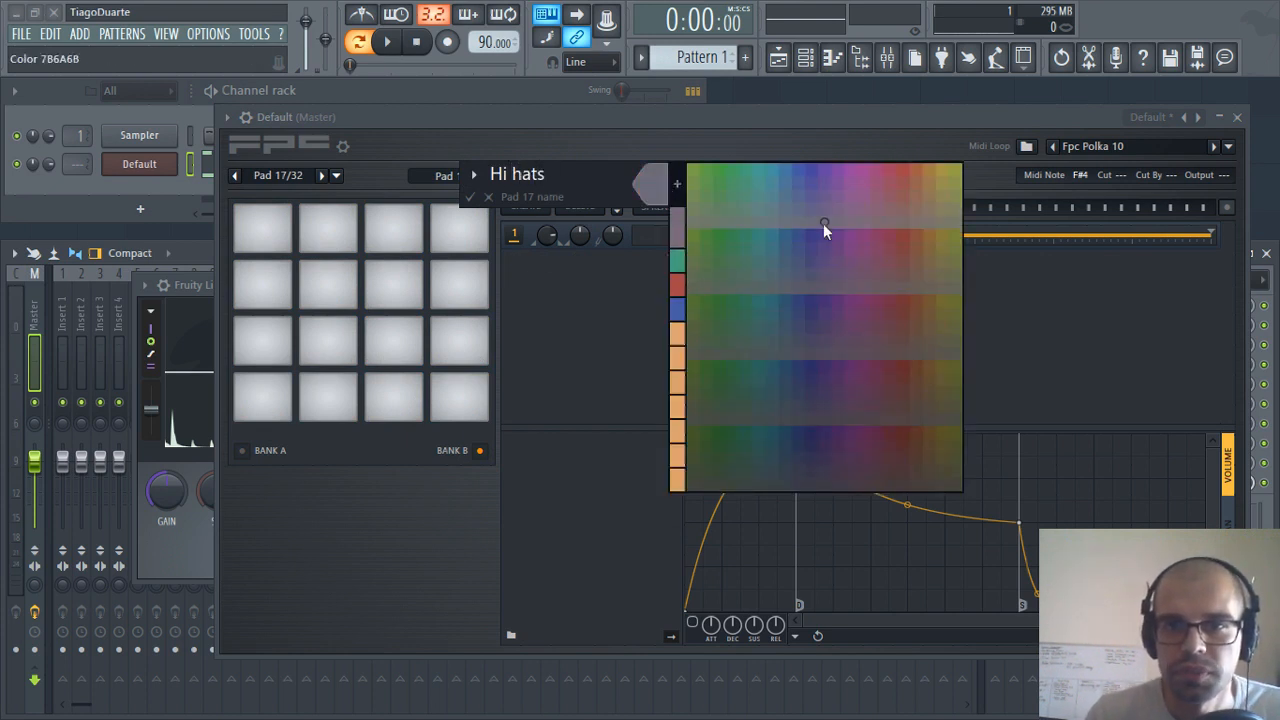
click(774, 183)
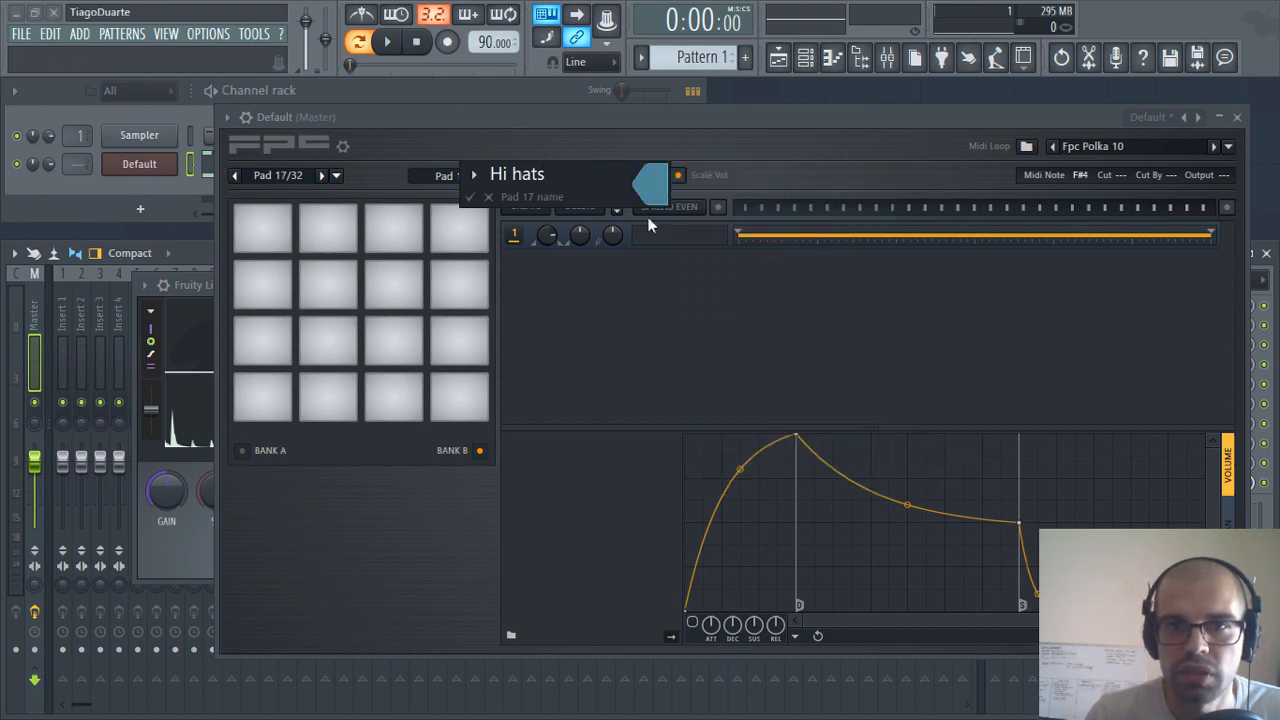
click(464, 175)
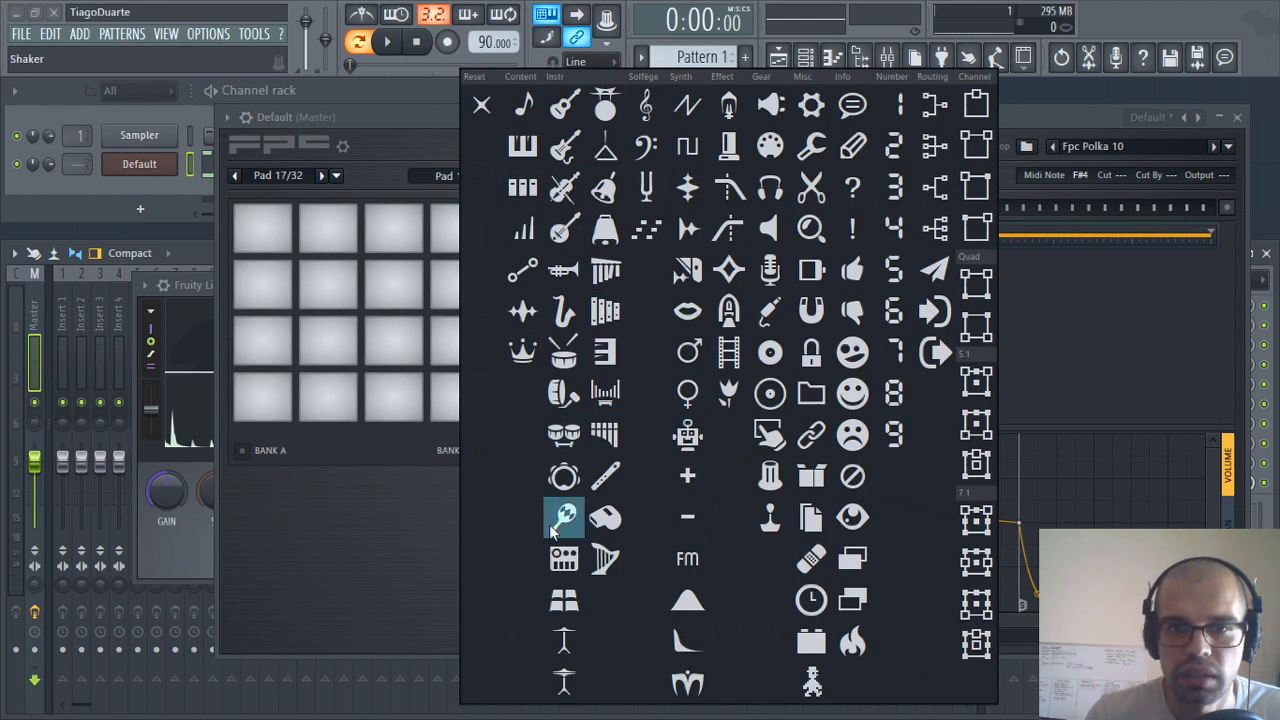
click(565, 642)
text(Hi hats)
key(Return)
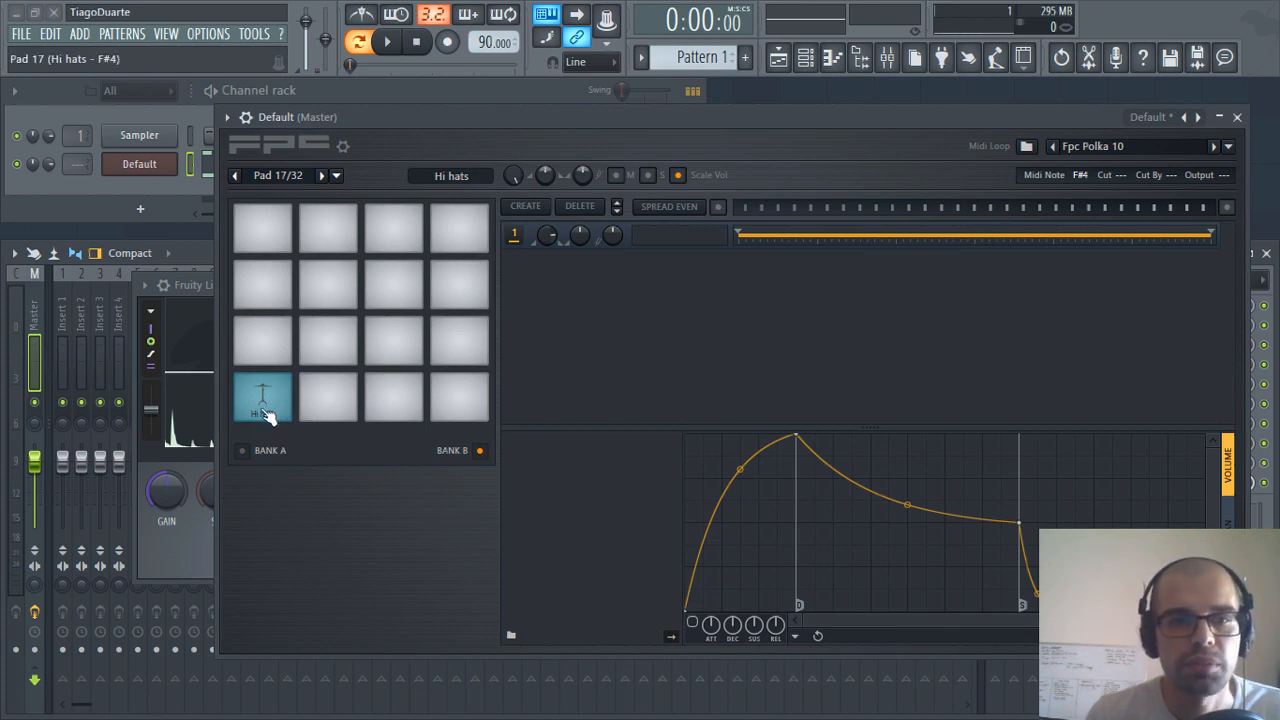
Show the sample browser, close the Fruity Limiter window, and open the Hi Hats folder of the FPC pack
click(857, 55)
click(174, 282)
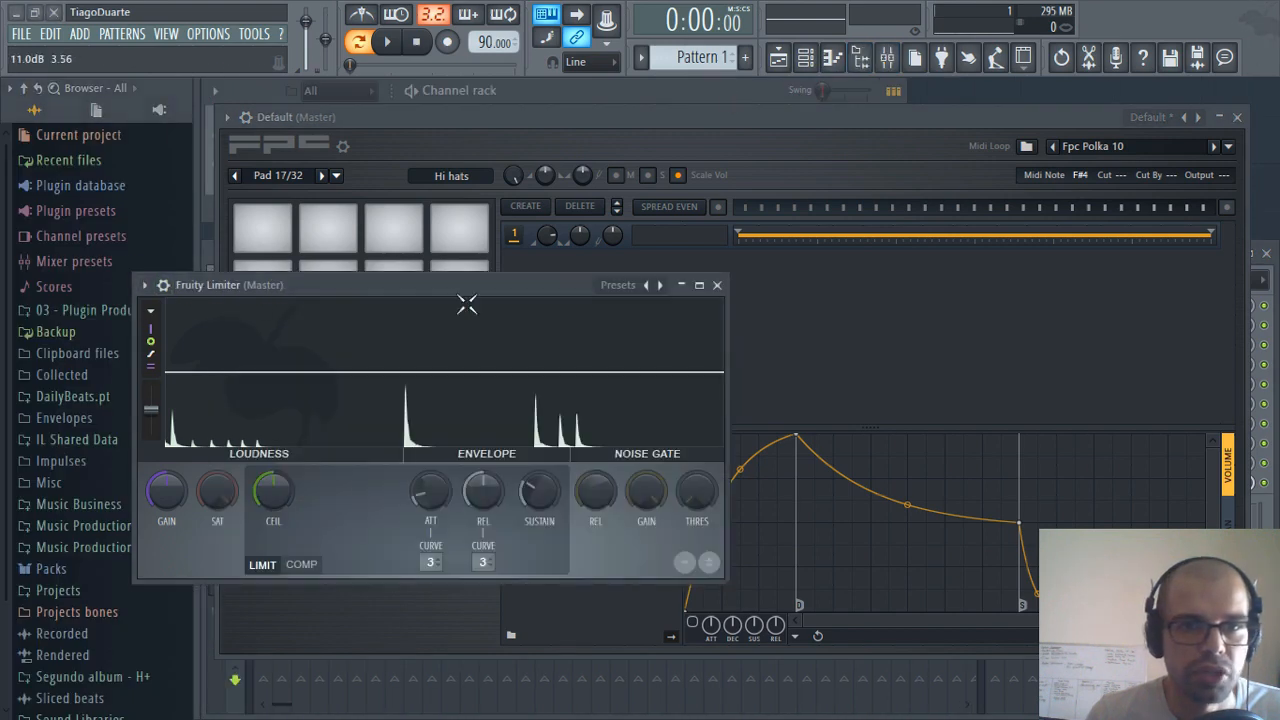
click(716, 286)
scroll(105, 370, down, 3)
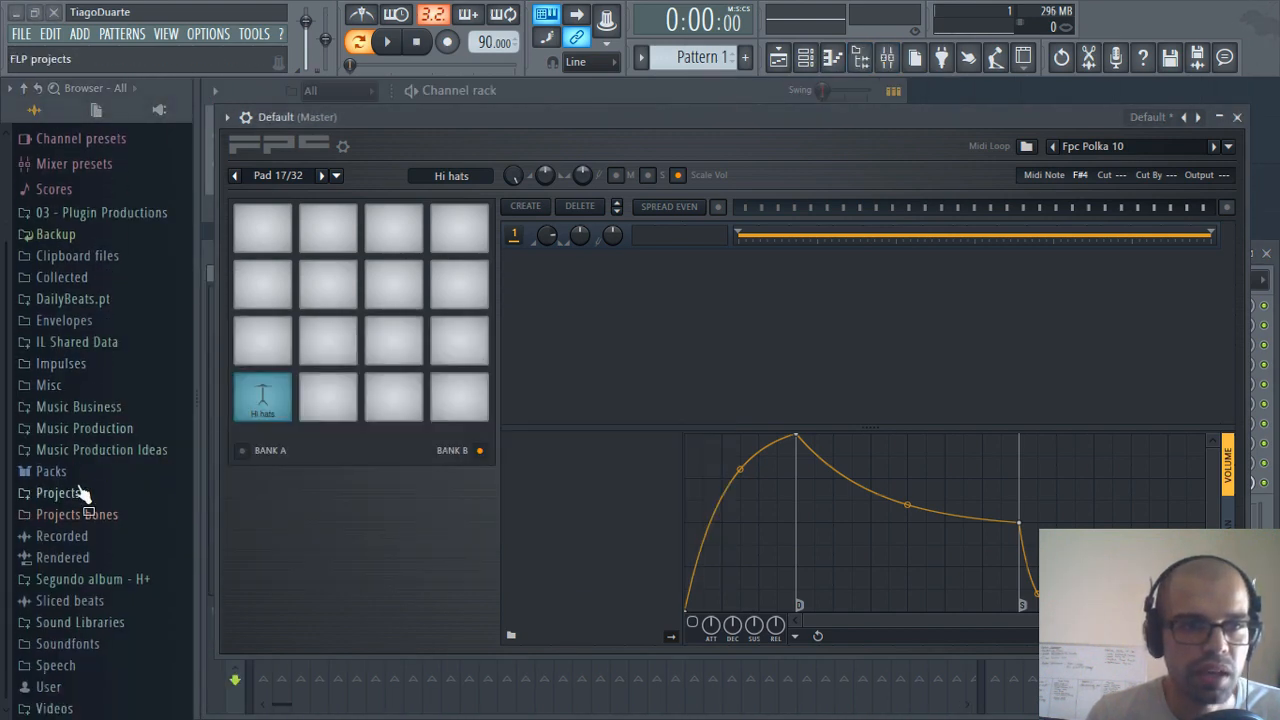
click(60, 474)
scroll(80, 400, down, 4)
click(80, 378)
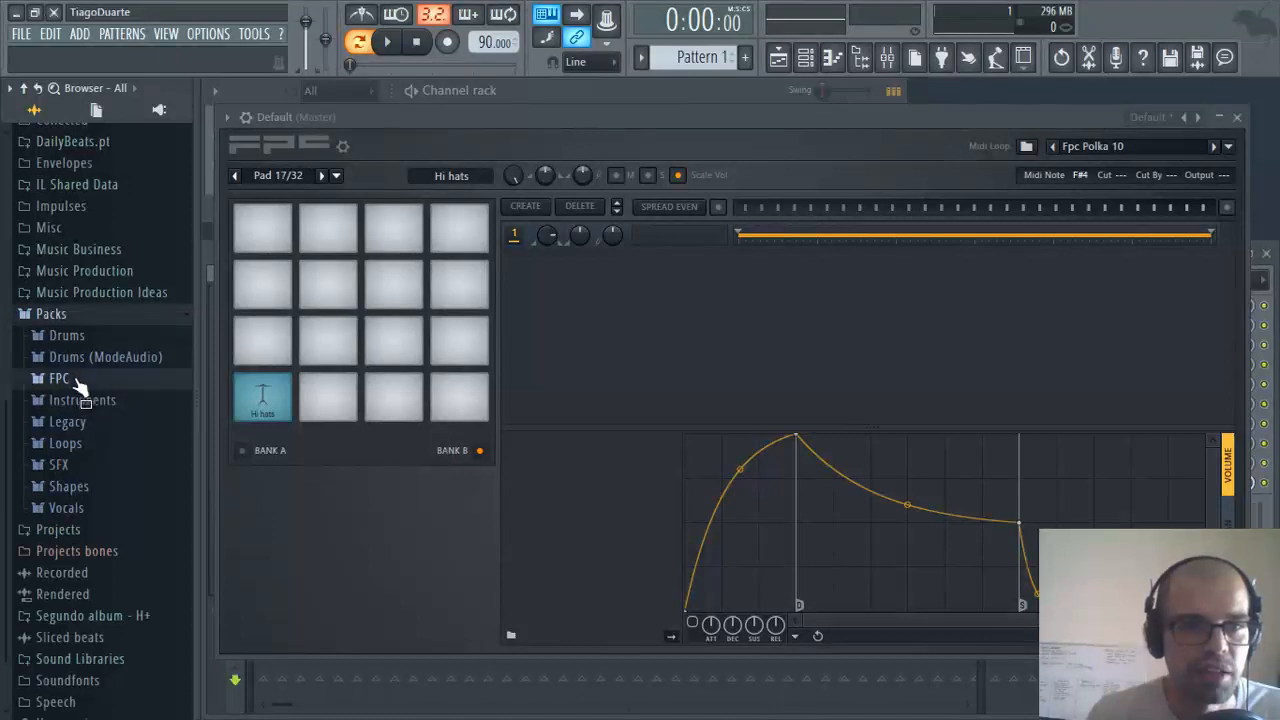
scroll(105, 350, down, 2)
click(88, 264)
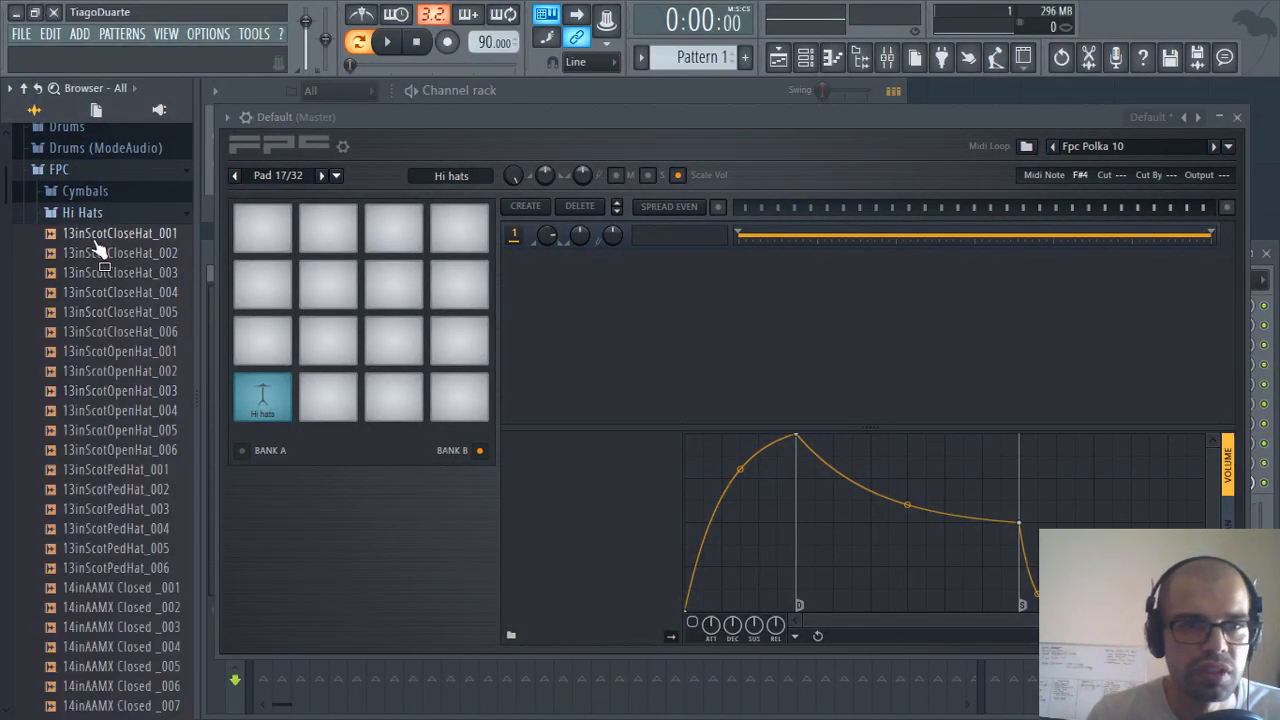
Audition the samples 13inScotCloseHat_001 through 13inScotCloseHat_006 in ascending order and back to the first
click(141, 236)
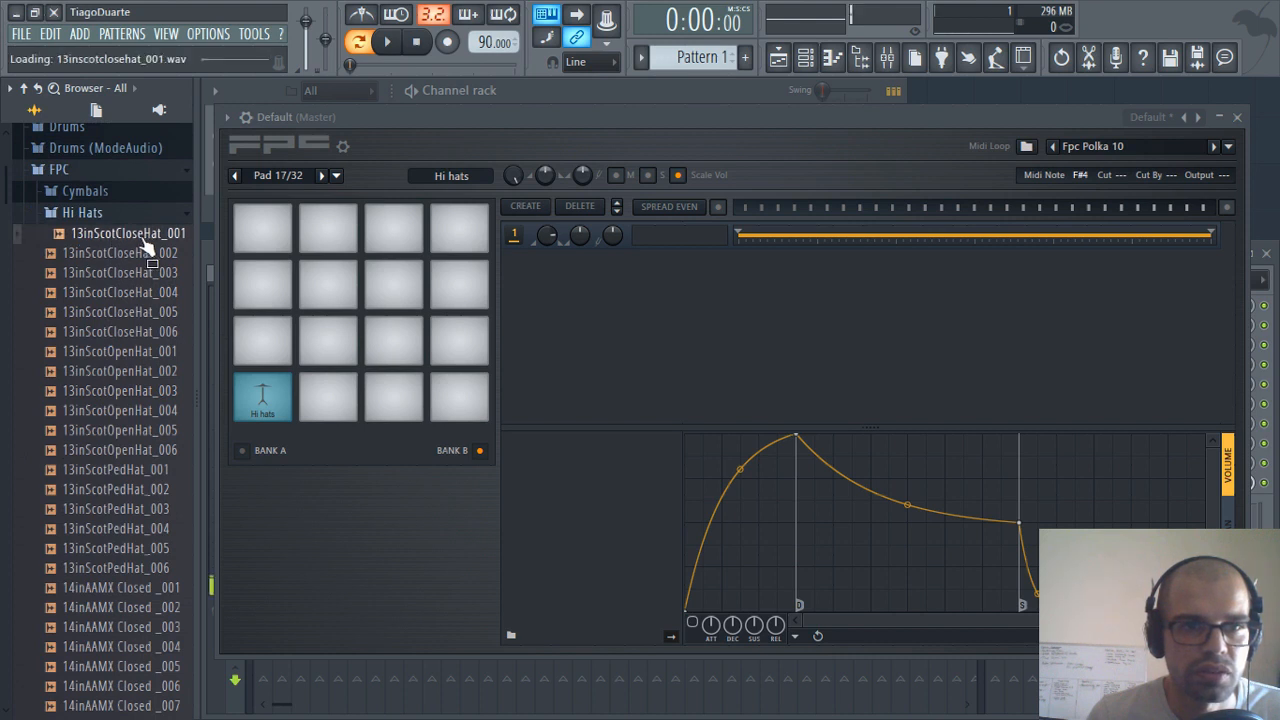
click(139, 255)
click(137, 274)
click(131, 295)
click(129, 314)
click(124, 331)
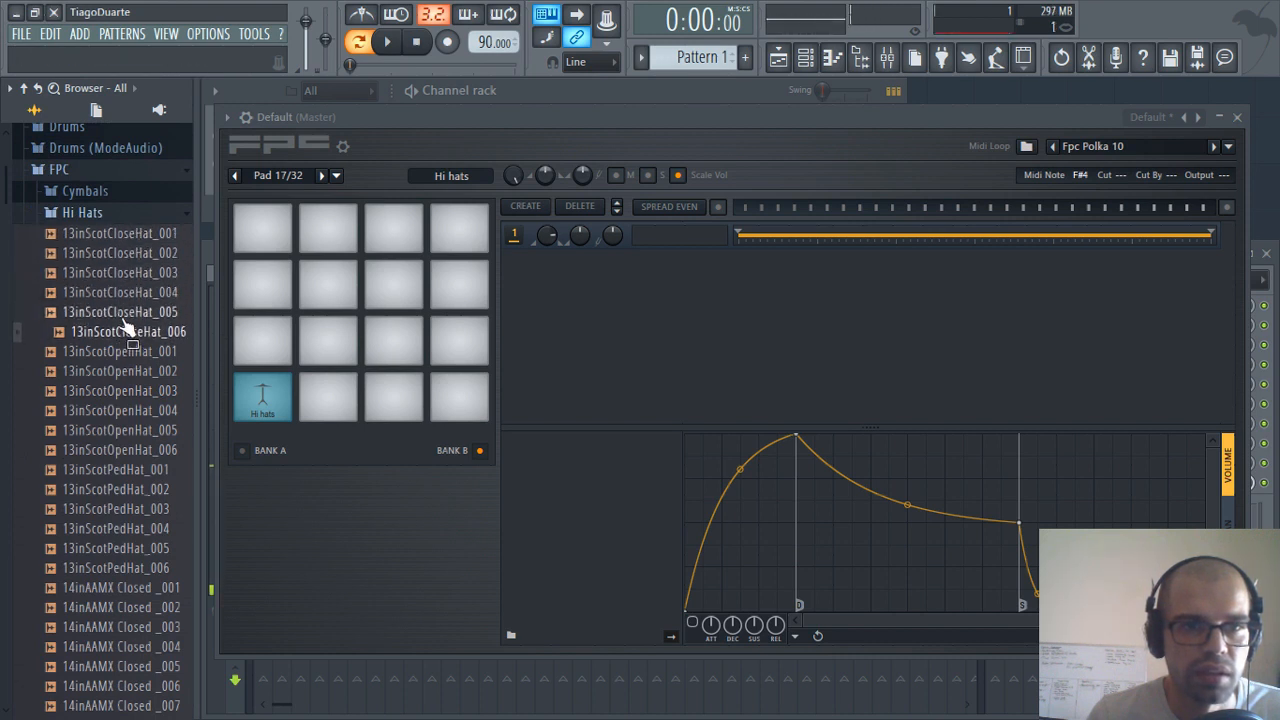
click(127, 312)
click(130, 292)
click(129, 272)
click(129, 253)
click(128, 233)
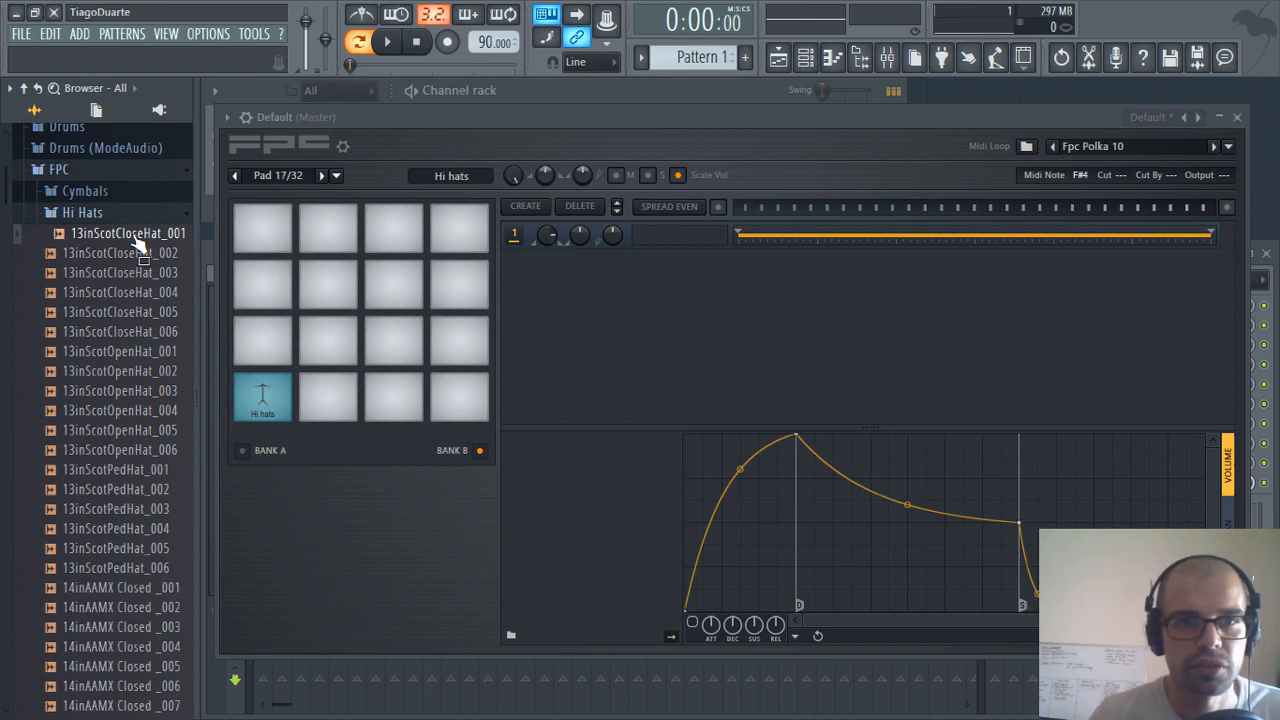
Load 13inScotCloseHat_001 through 13inScotCloseHat_006 into the Hi hats pad as six separate layers
drag(110, 242, 274, 404)
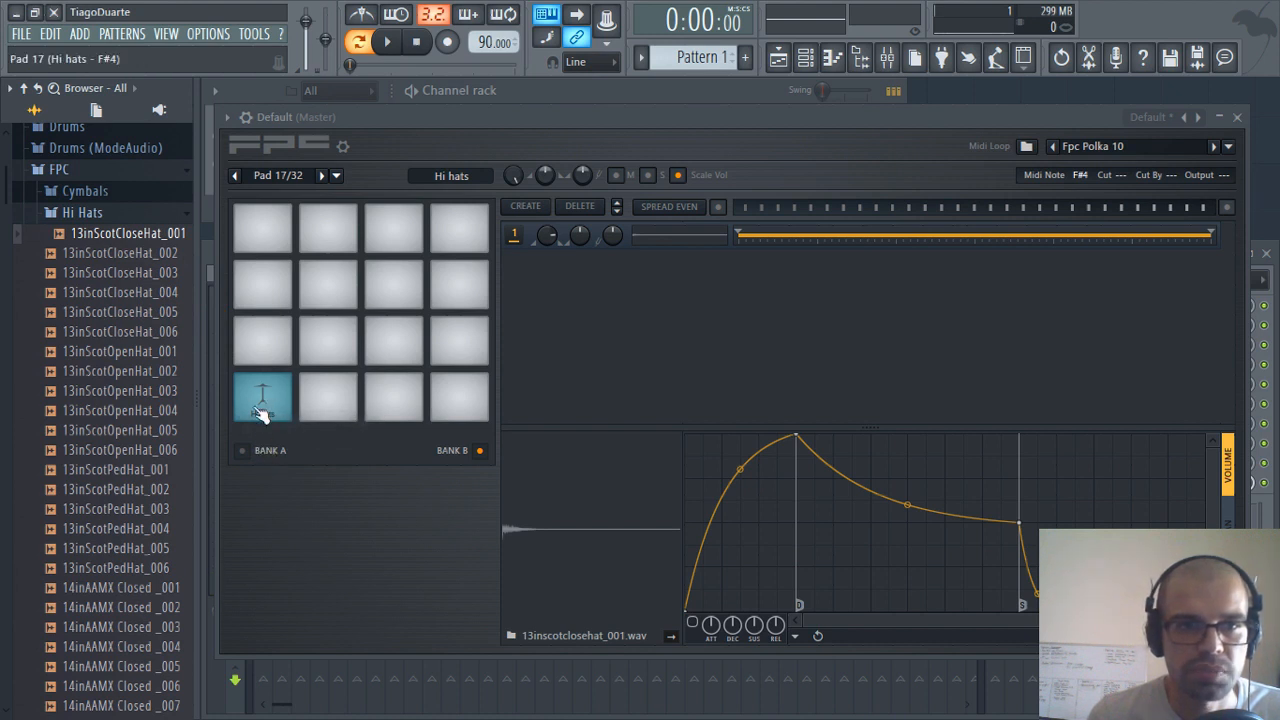
drag(114, 252, 806, 343)
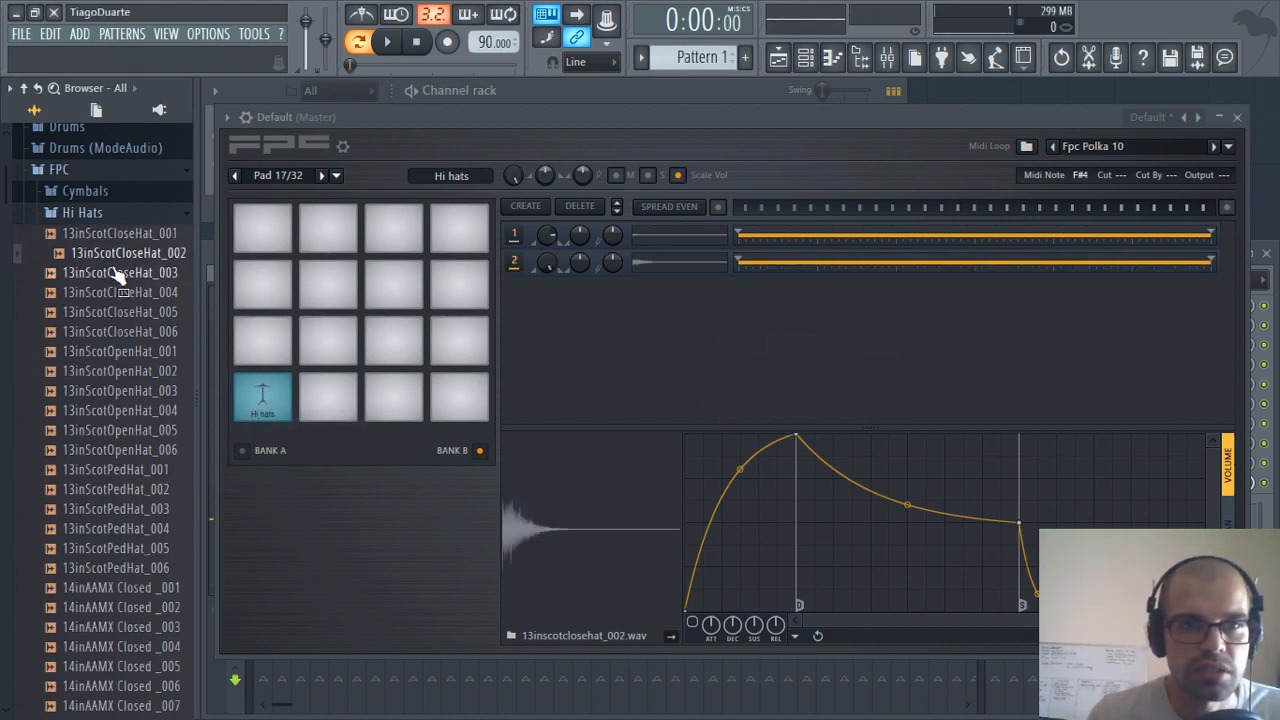
drag(118, 272, 697, 308)
drag(110, 298, 265, 399)
drag(147, 313, 560, 430)
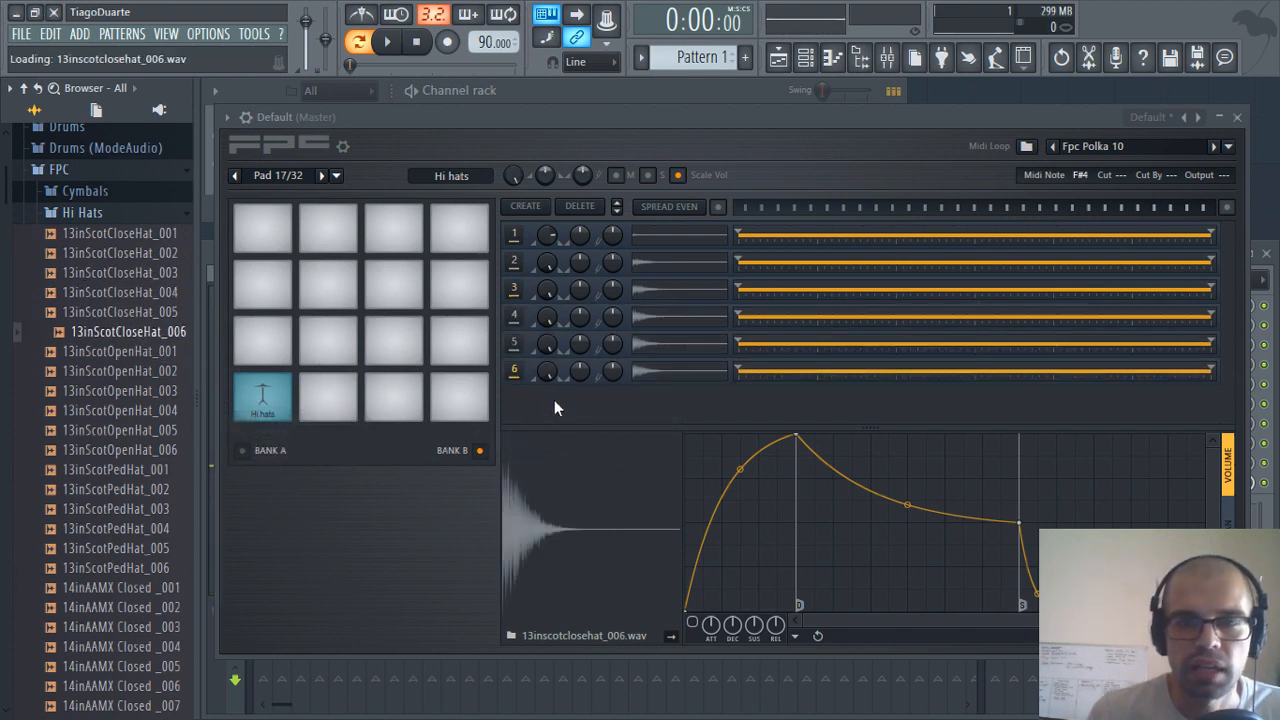
Preview the Hi hats pad's layers 1 to 6 in order and return to layer 1
click(513, 238)
click(655, 238)
click(659, 265)
click(662, 291)
click(664, 317)
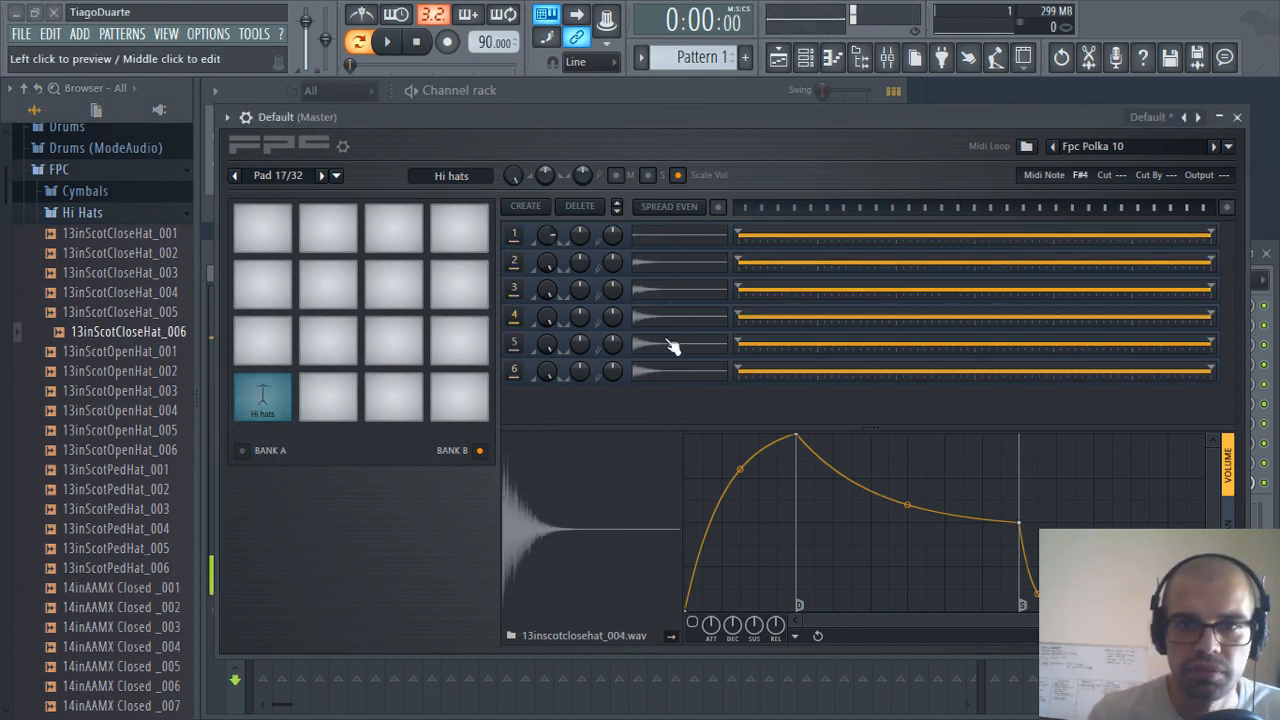
click(670, 345)
click(668, 371)
click(662, 238)
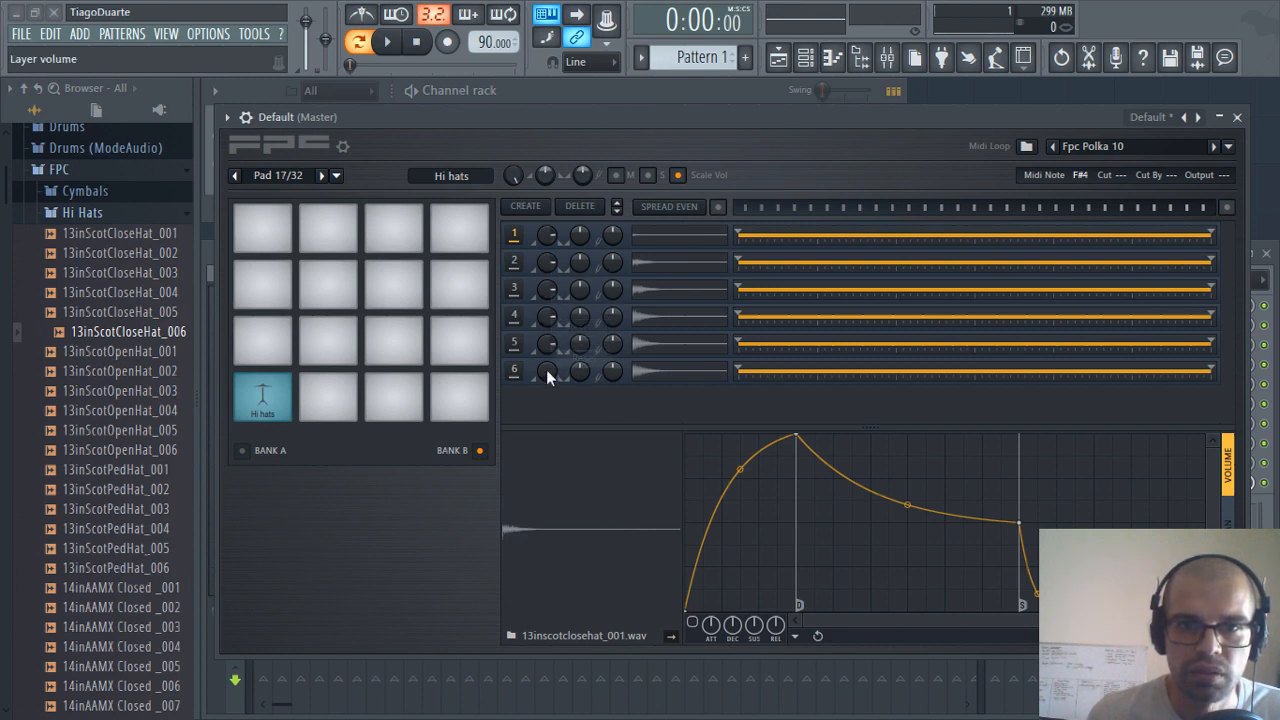
Lower the volumes of layers 2 to 6 to match layer 1, and reduce the Hi hats pad volume to a similar level
right_click(516, 172)
click(526, 186)
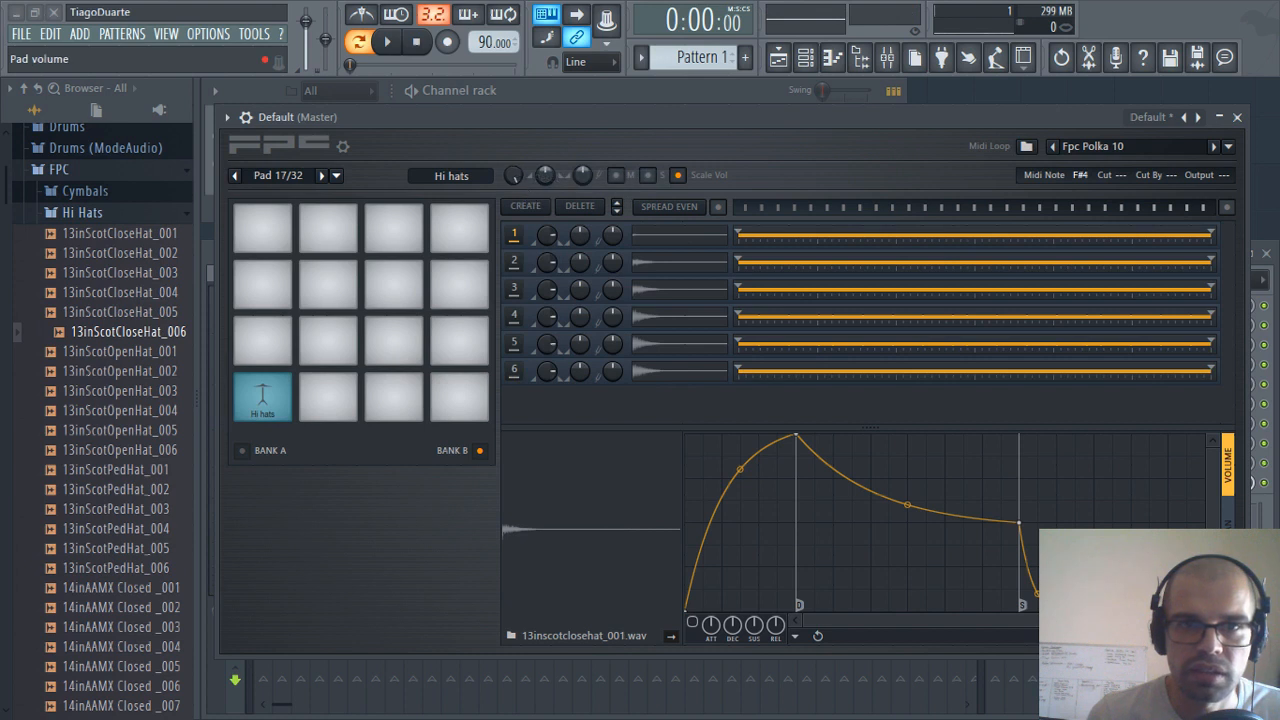
drag(514, 175, 514, 182)
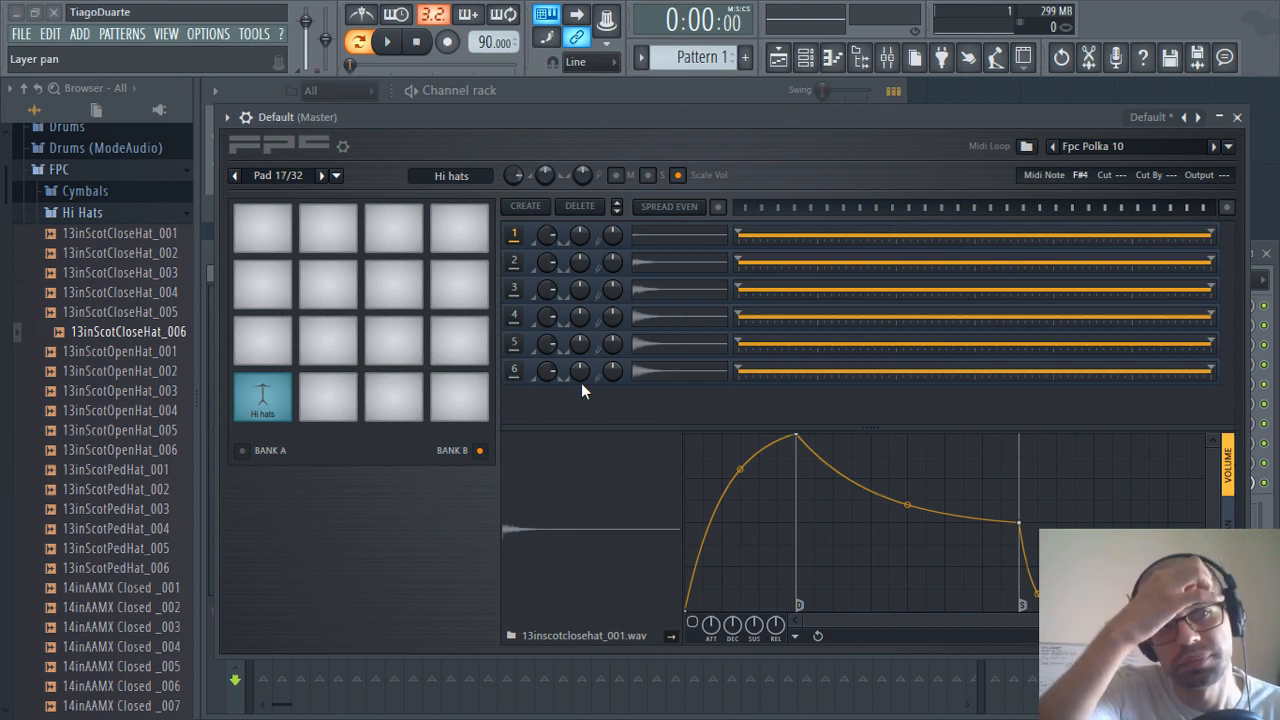
Replay the layer samples from layer 1 up to 6 and back down to compare their levels at the matched volumes
click(655, 240)
click(668, 265)
click(655, 288)
click(656, 316)
click(660, 343)
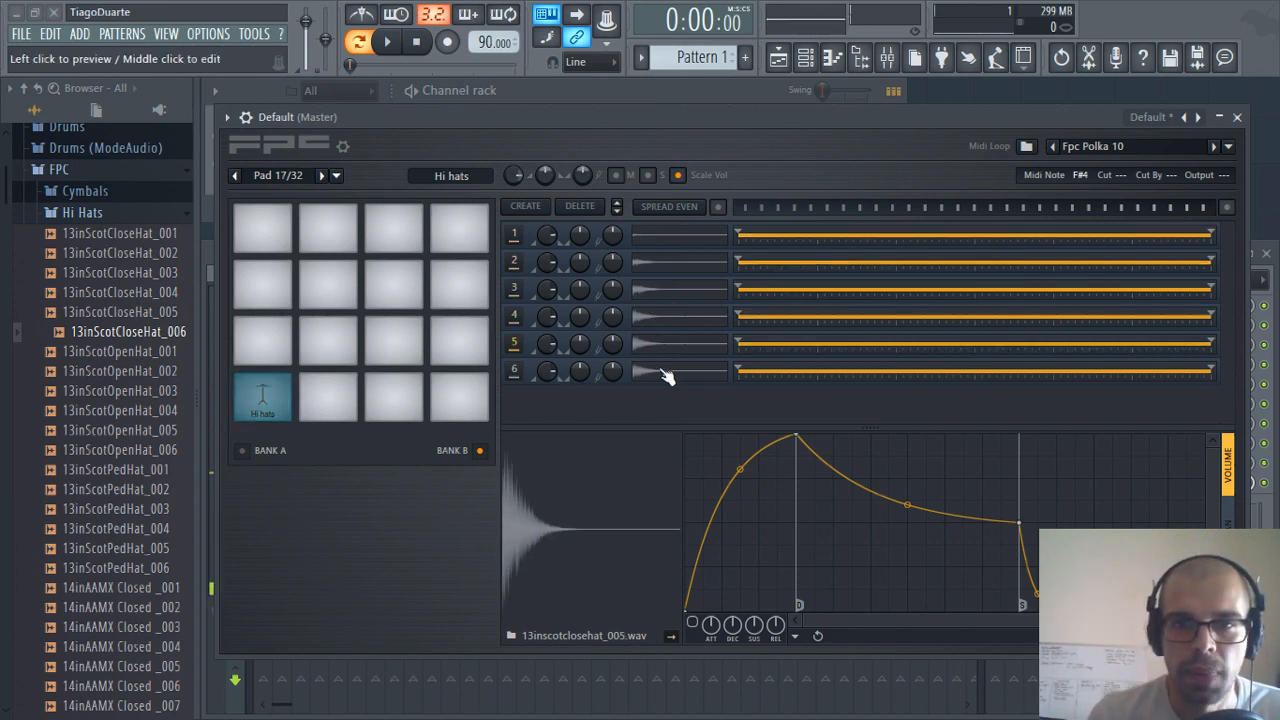
click(661, 368)
click(660, 343)
click(662, 316)
click(666, 288)
click(670, 262)
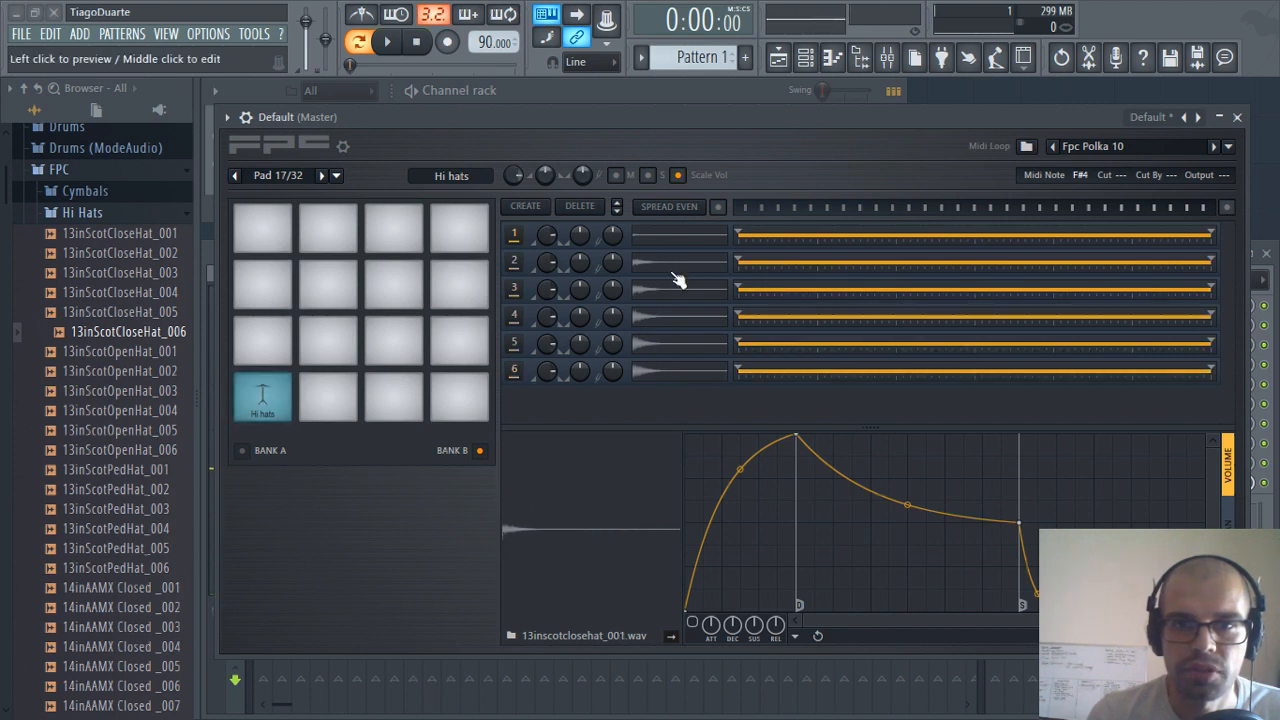
Preview the closed hi-hat samples on layers 1 to 6 of the Hi hats pad
click(673, 242)
click(668, 262)
click(669, 289)
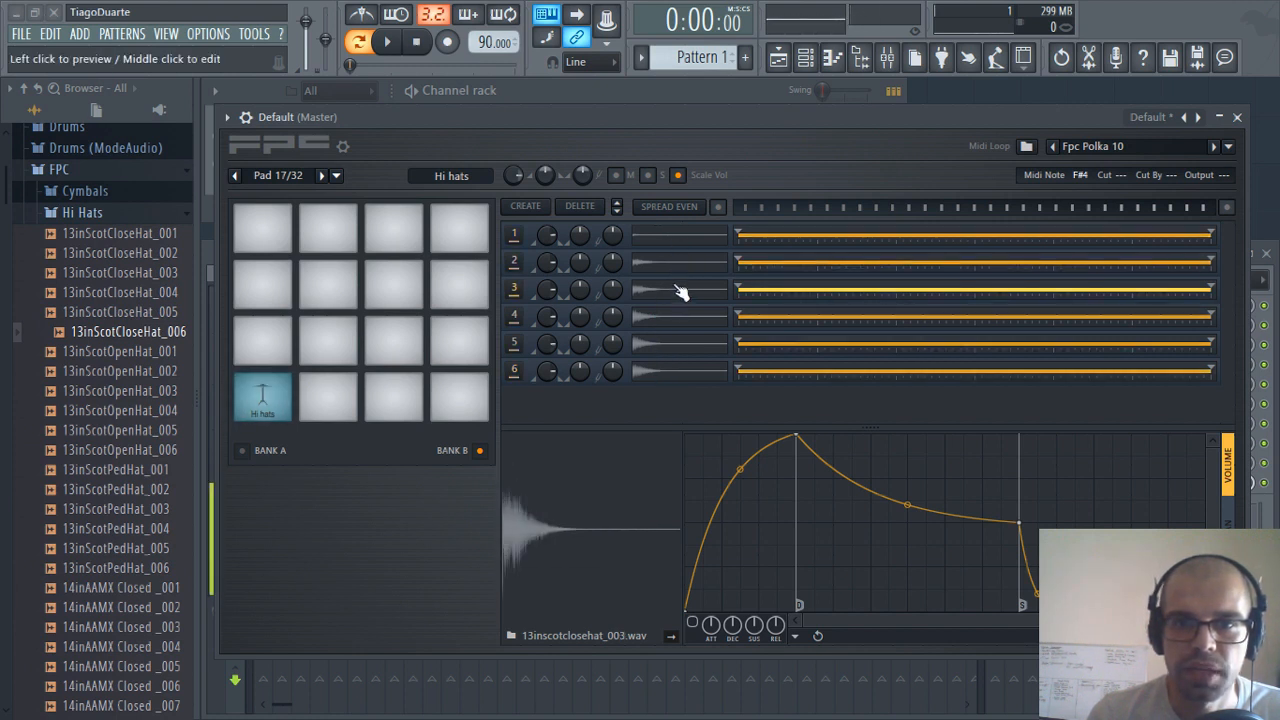
click(671, 316)
click(675, 343)
click(677, 370)
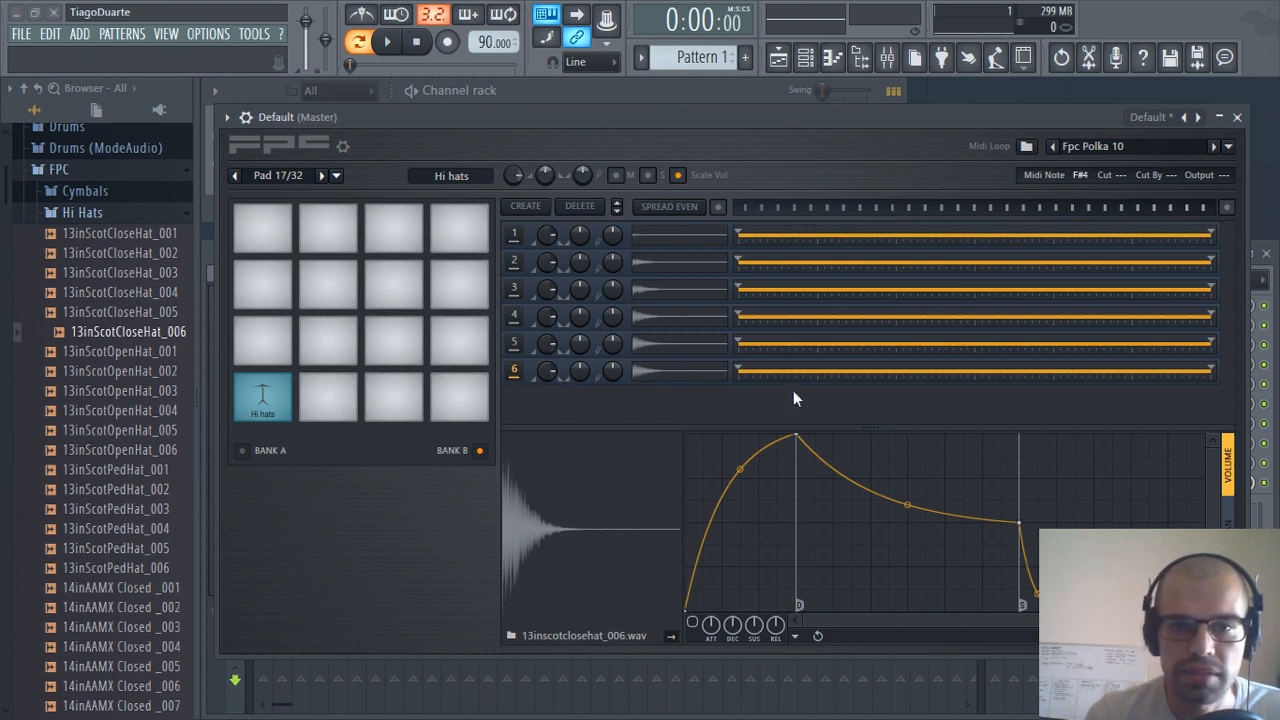
Delete layer 6 of the Hi hats pad and recreate it with the 13inScotCloseHat_006 sample
click(586, 206)
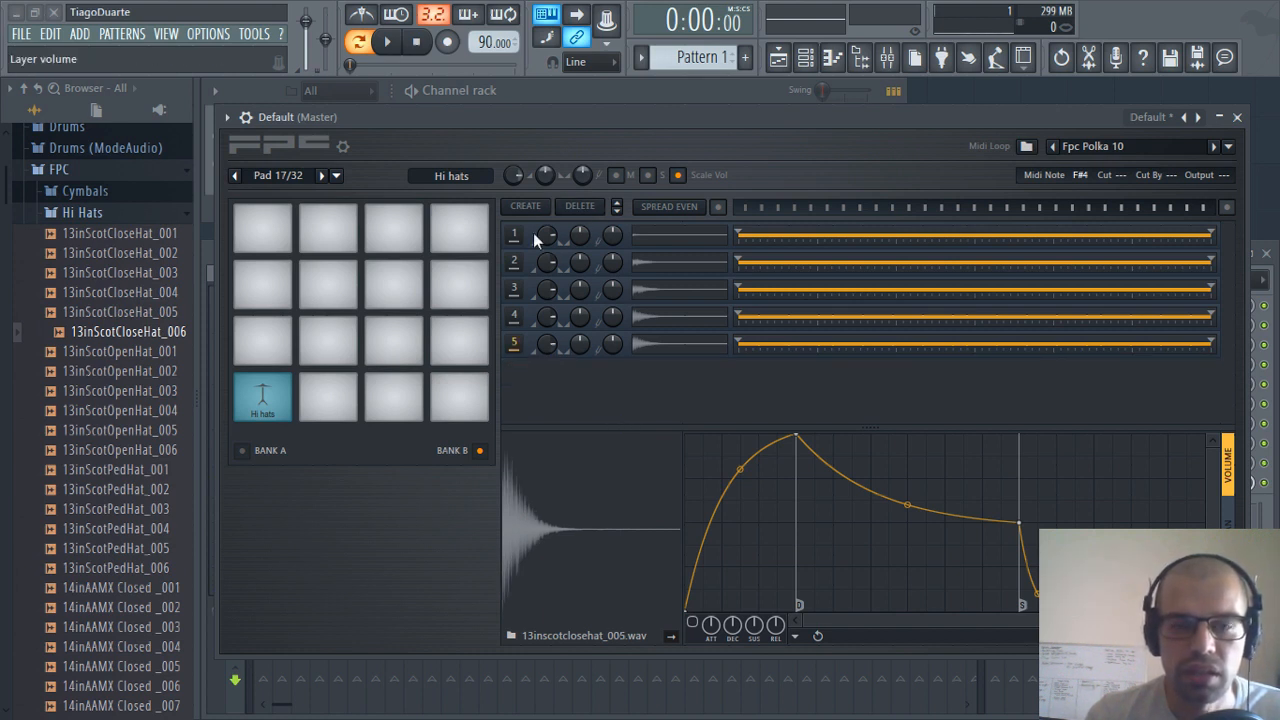
click(525, 206)
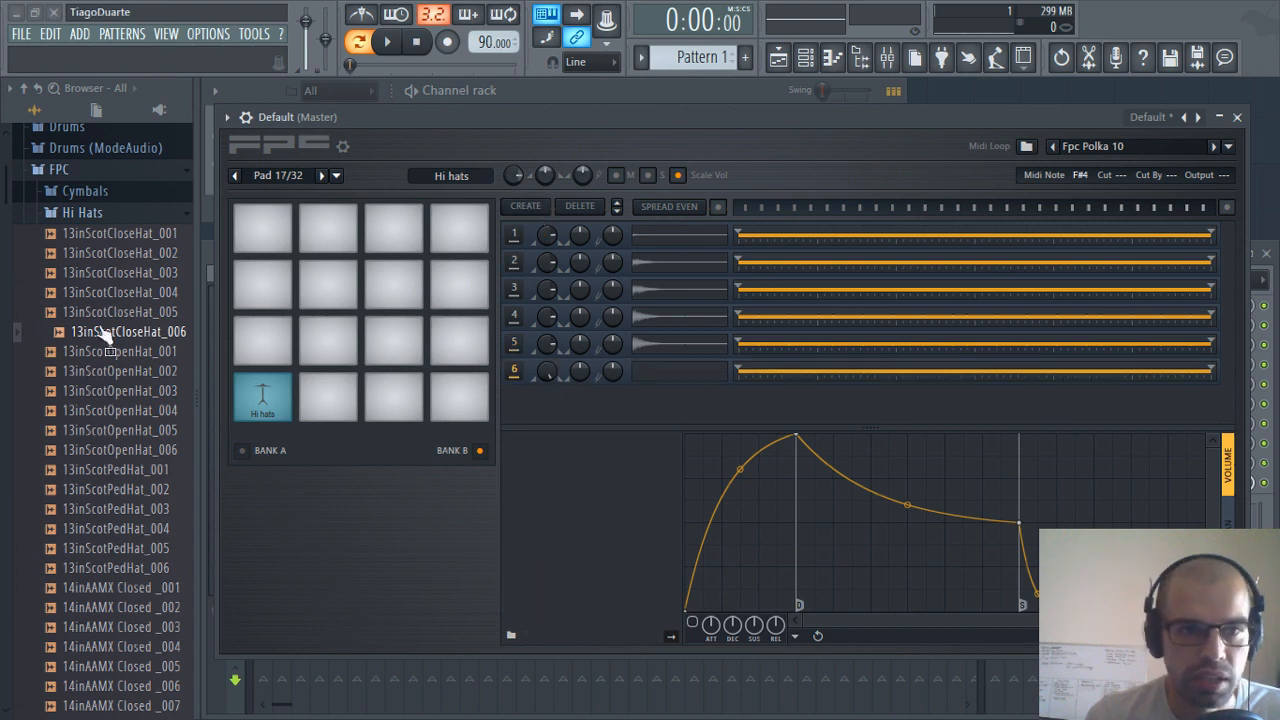
drag(104, 335, 582, 540)
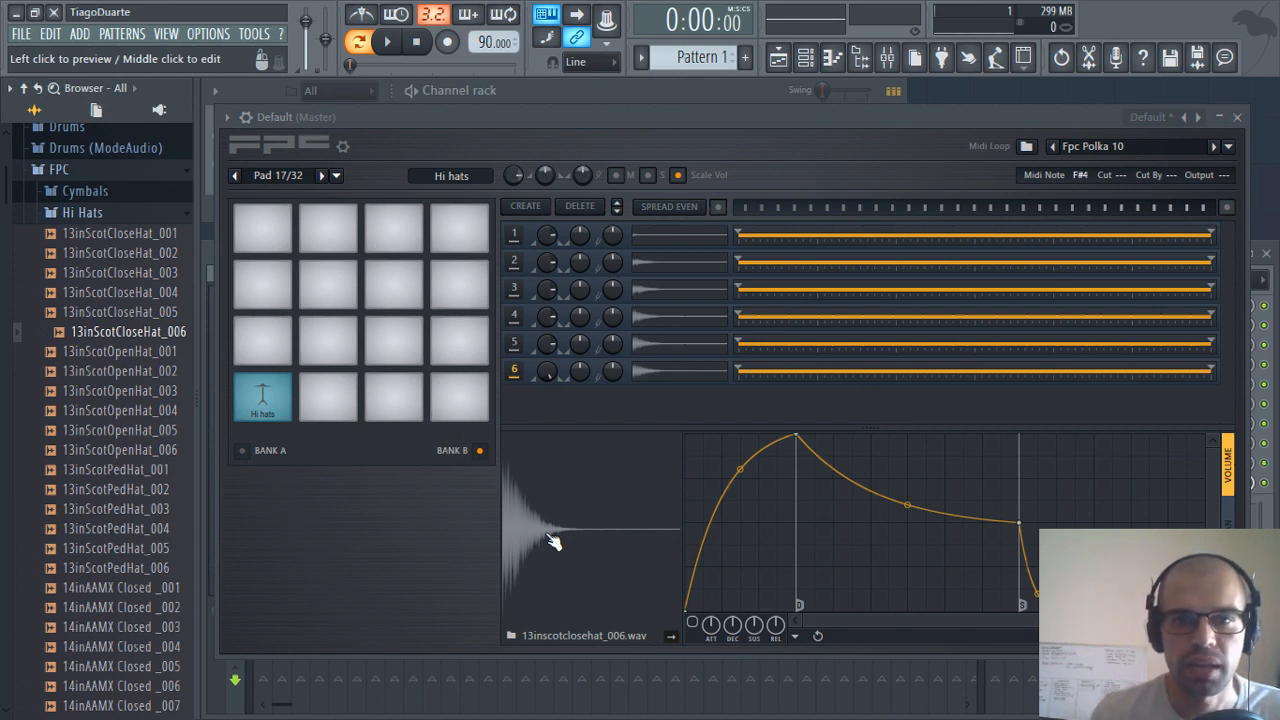
Preview the pad's layer samples in order, through layer 6, and repeat from layer 1 to compare their intensity
click(686, 266)
click(685, 293)
click(686, 319)
click(687, 347)
click(683, 375)
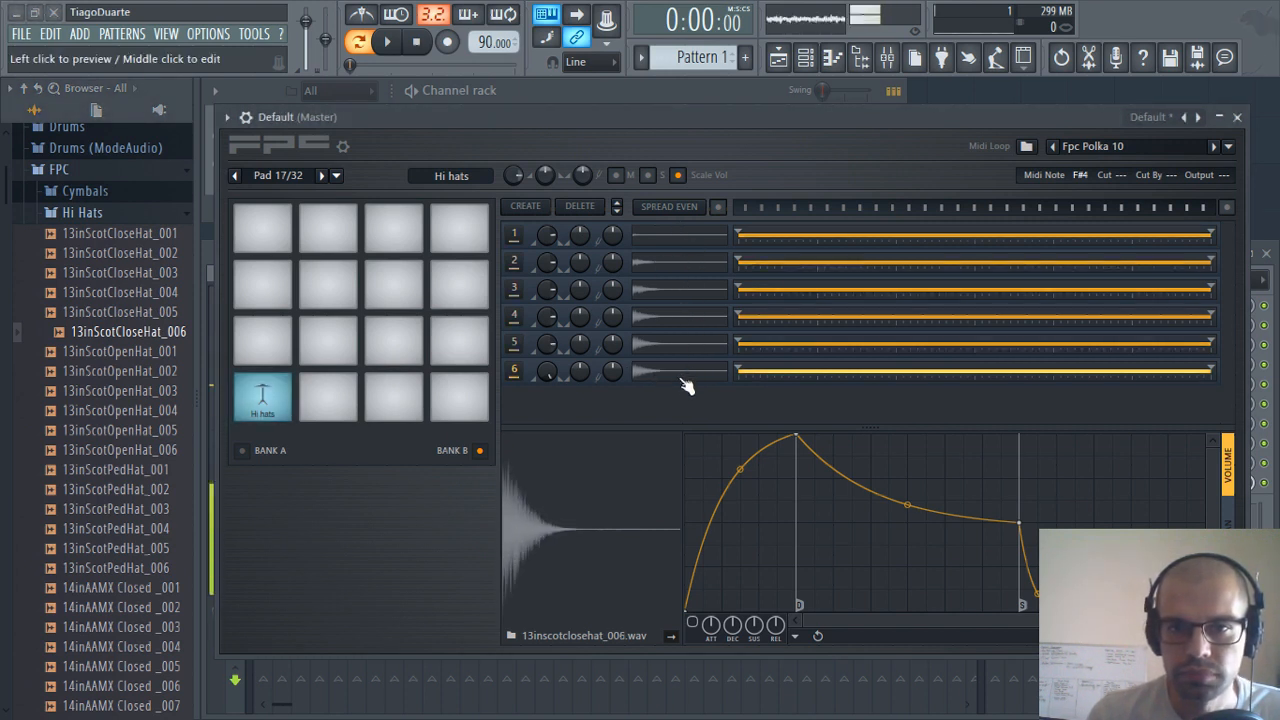
click(685, 238)
click(682, 266)
click(680, 293)
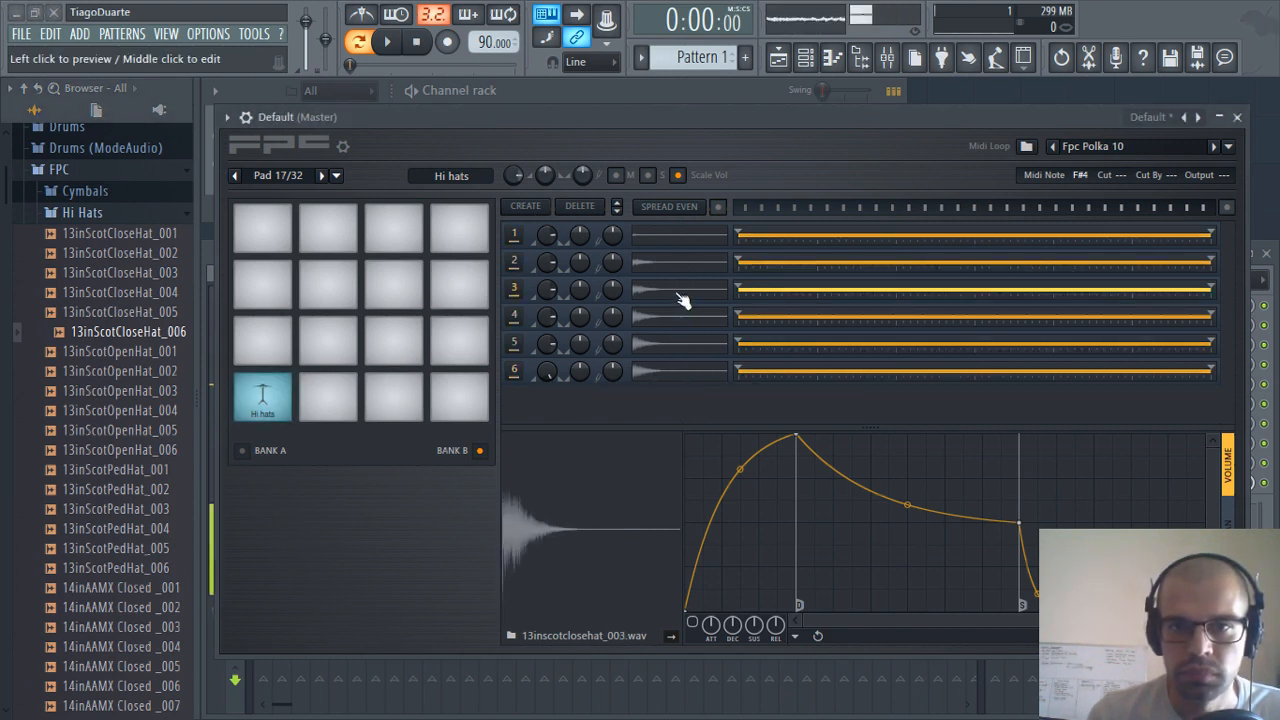
click(673, 319)
click(669, 341)
click(664, 370)
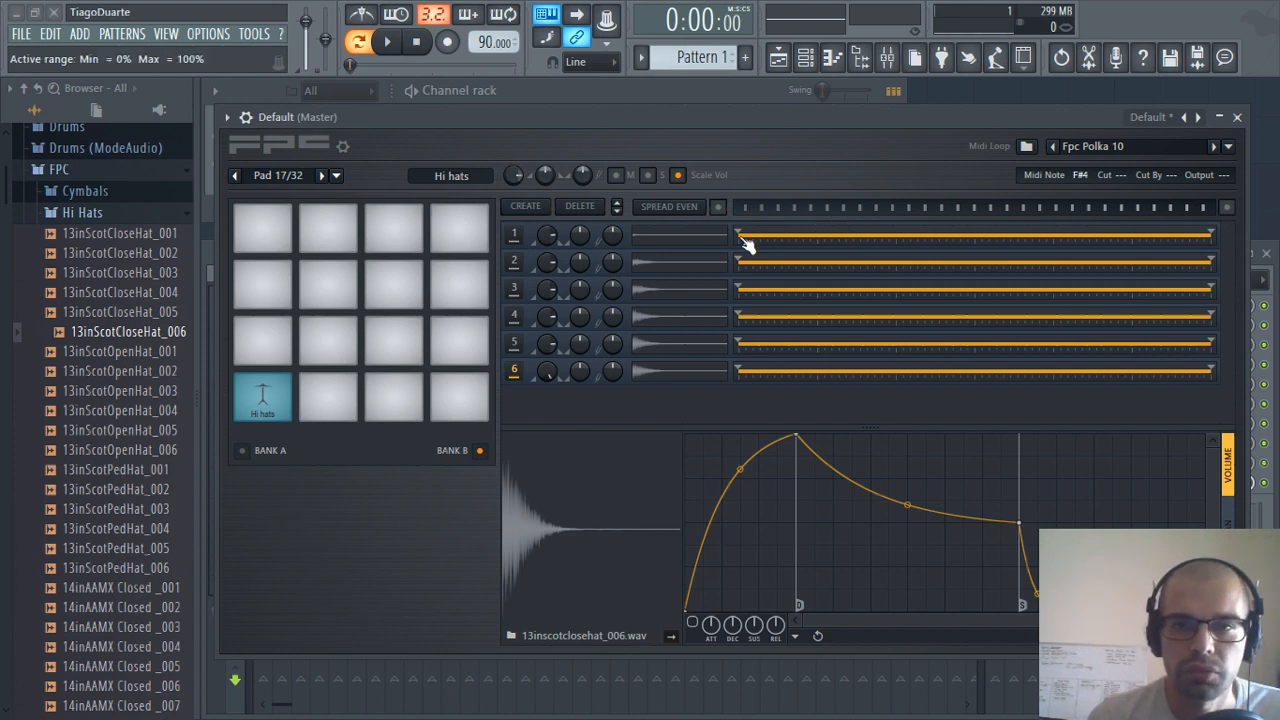
Select layers 1 to 6 one after another to examine each layer's sample waveform
click(516, 236)
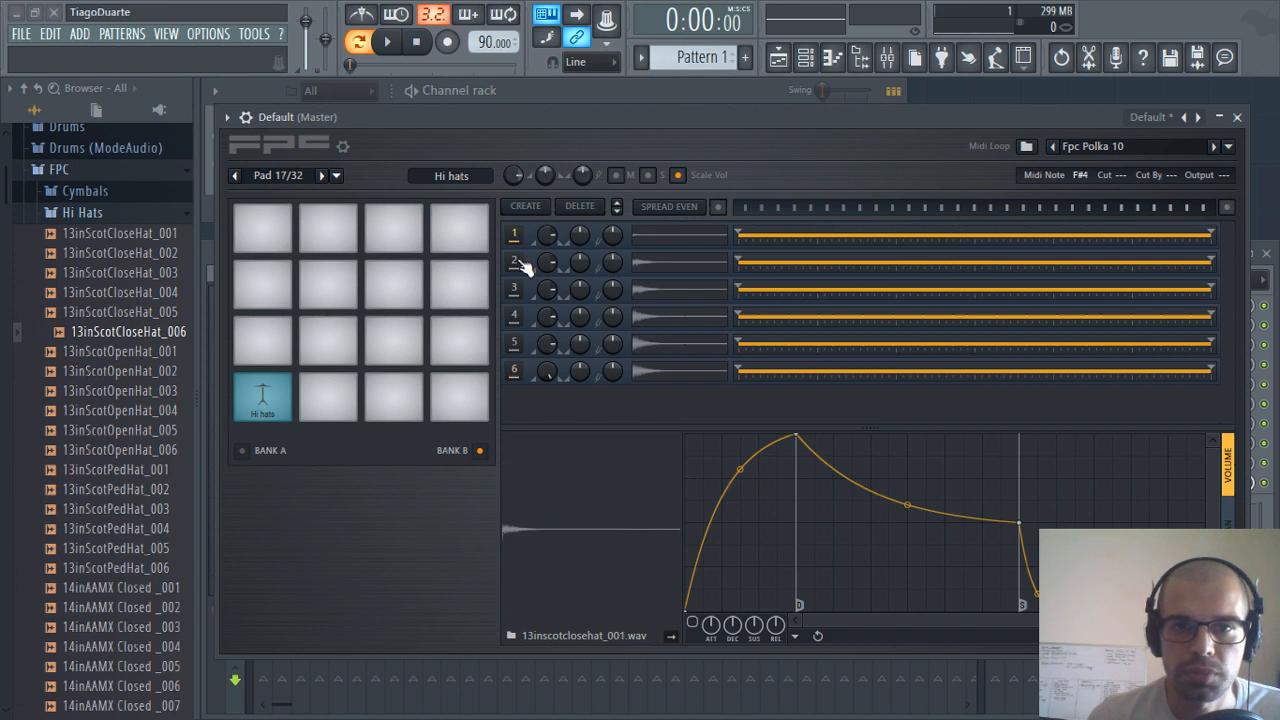
click(518, 262)
click(520, 290)
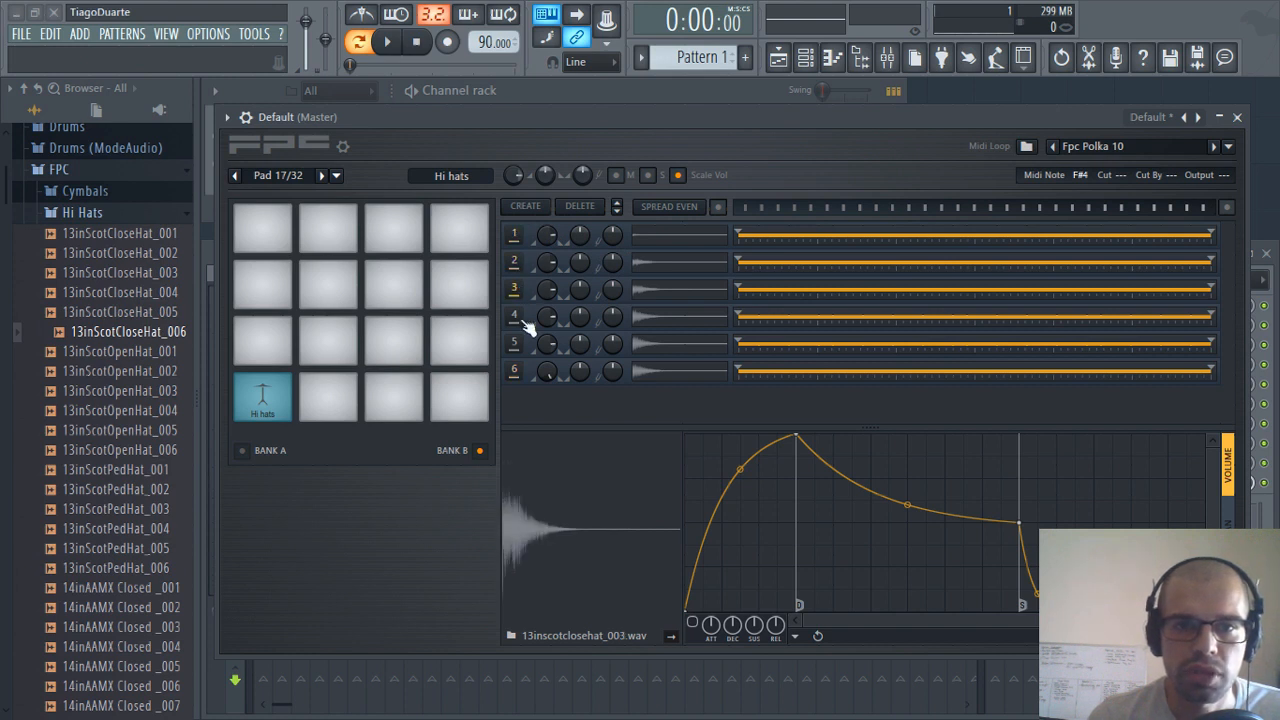
click(518, 318)
click(520, 345)
click(514, 371)
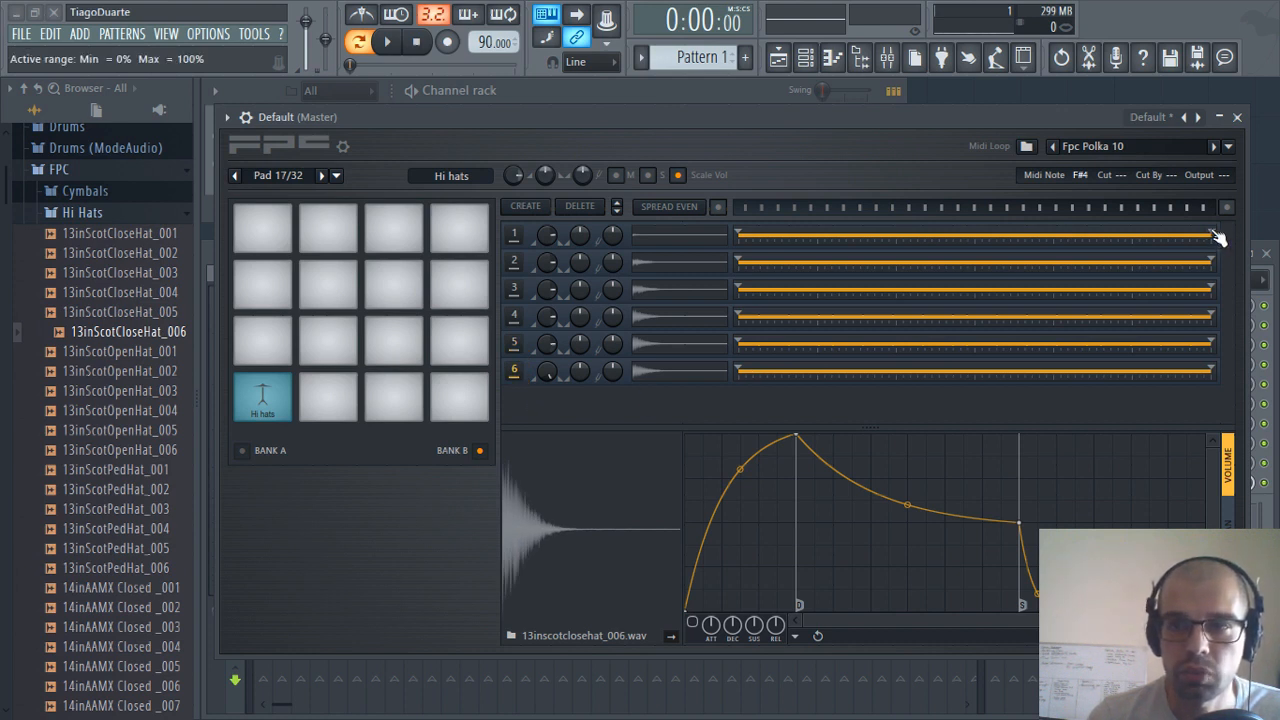
drag(1216, 236, 845, 243)
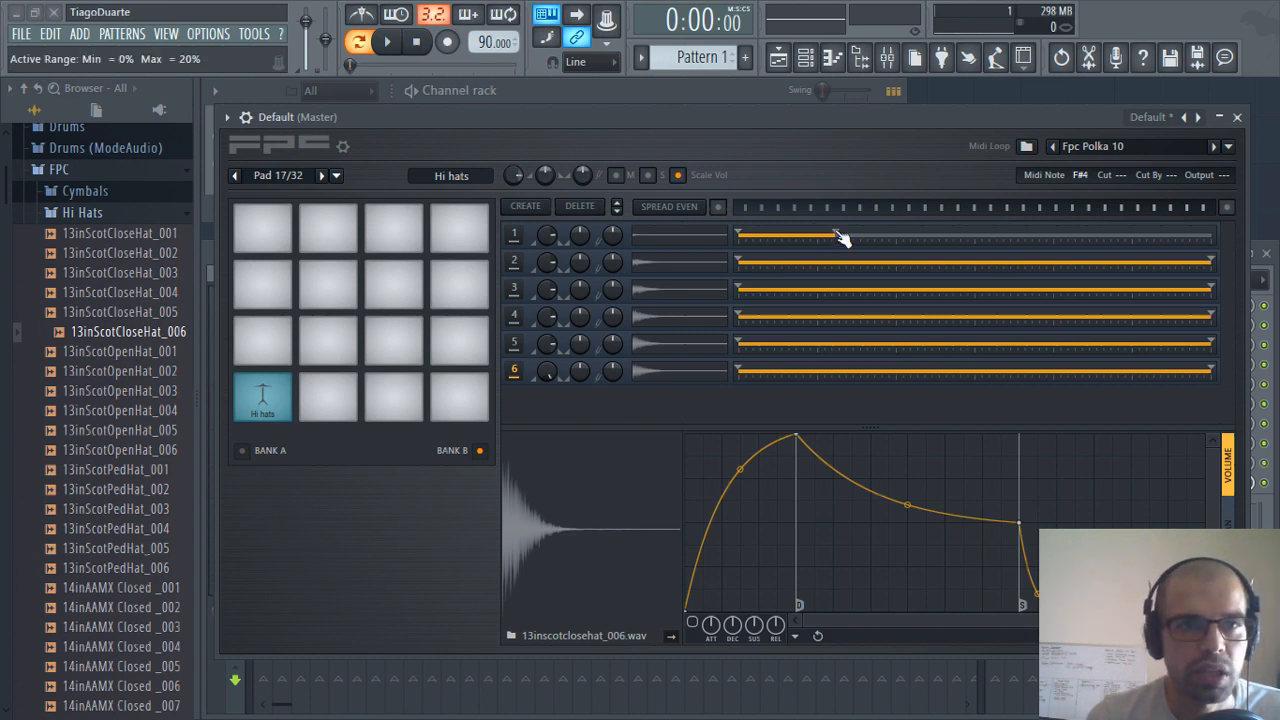
drag(838, 236, 845, 242)
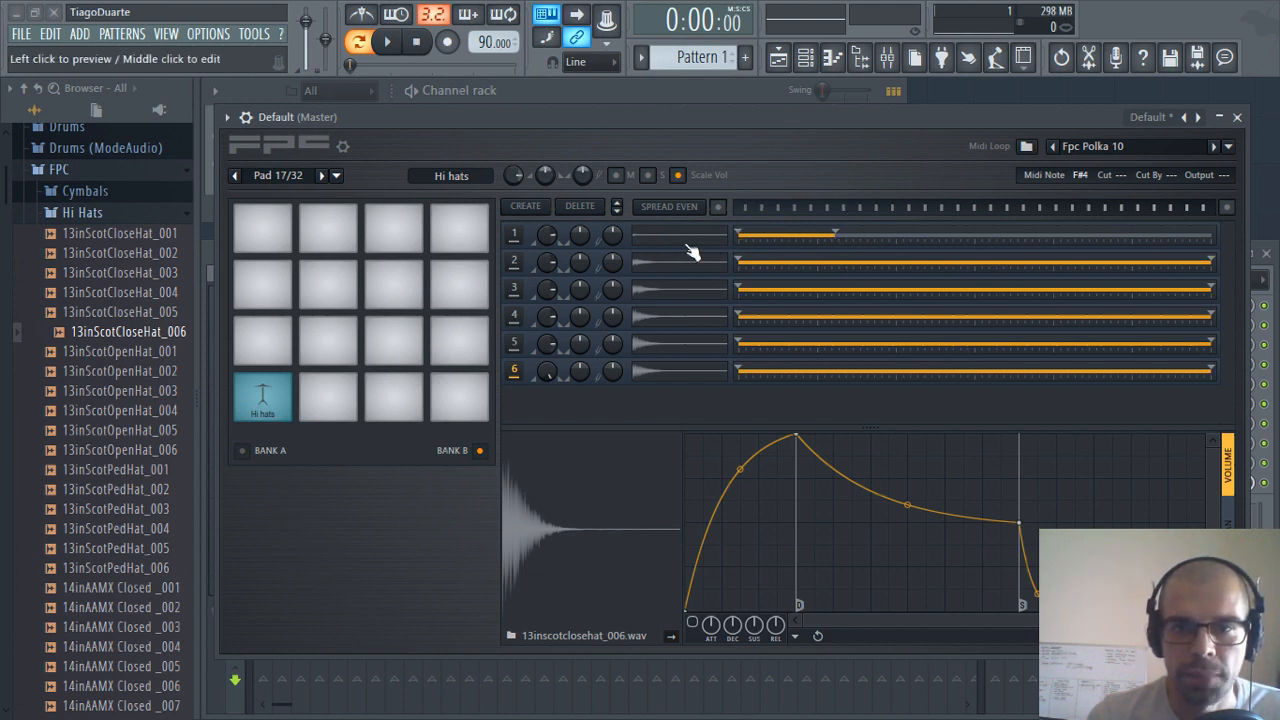
drag(838, 236, 1208, 236)
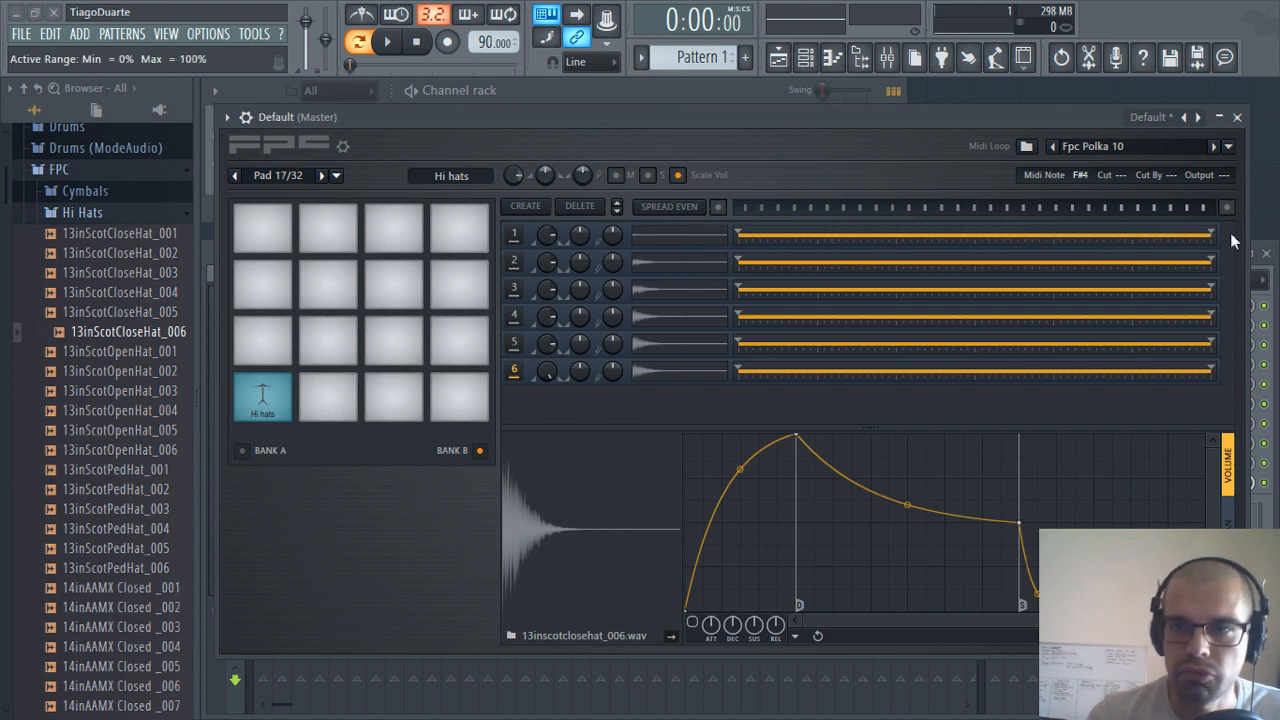
Play the Hi hats pad several times to hear its layers with their full velocity ranges
click(266, 408)
click(268, 411)
click(270, 411)
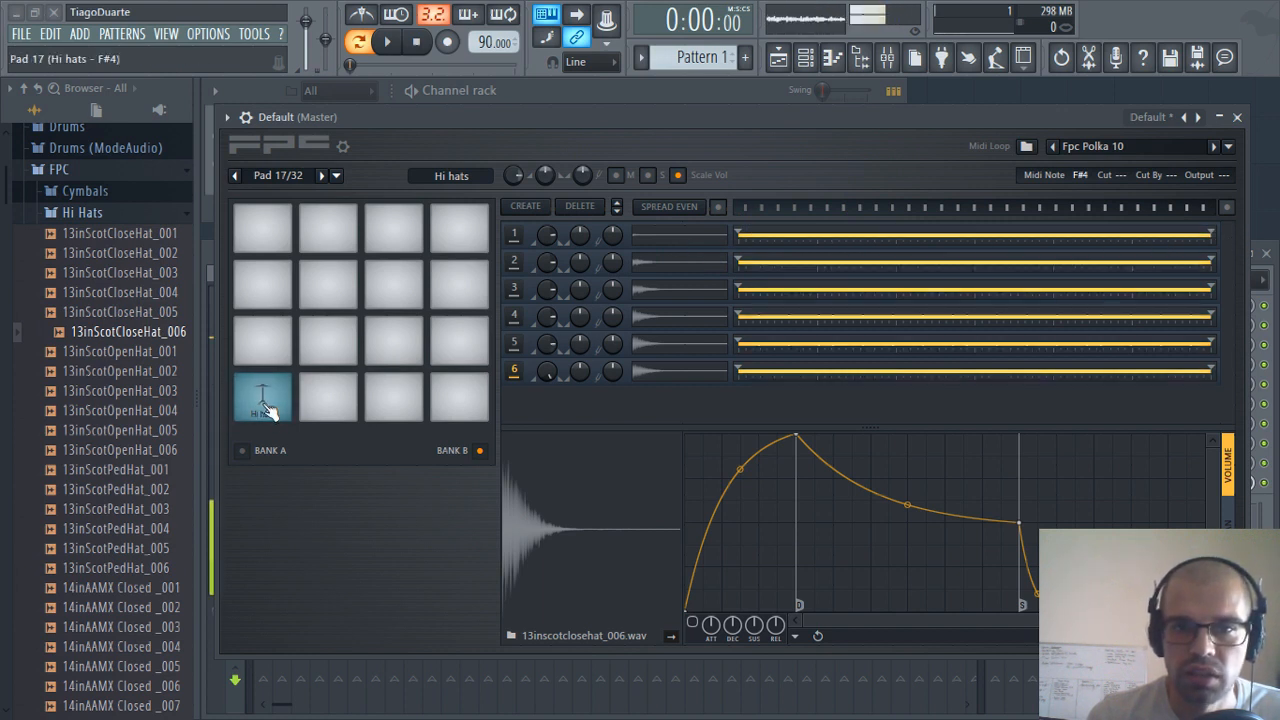
click(270, 411)
click(270, 411)
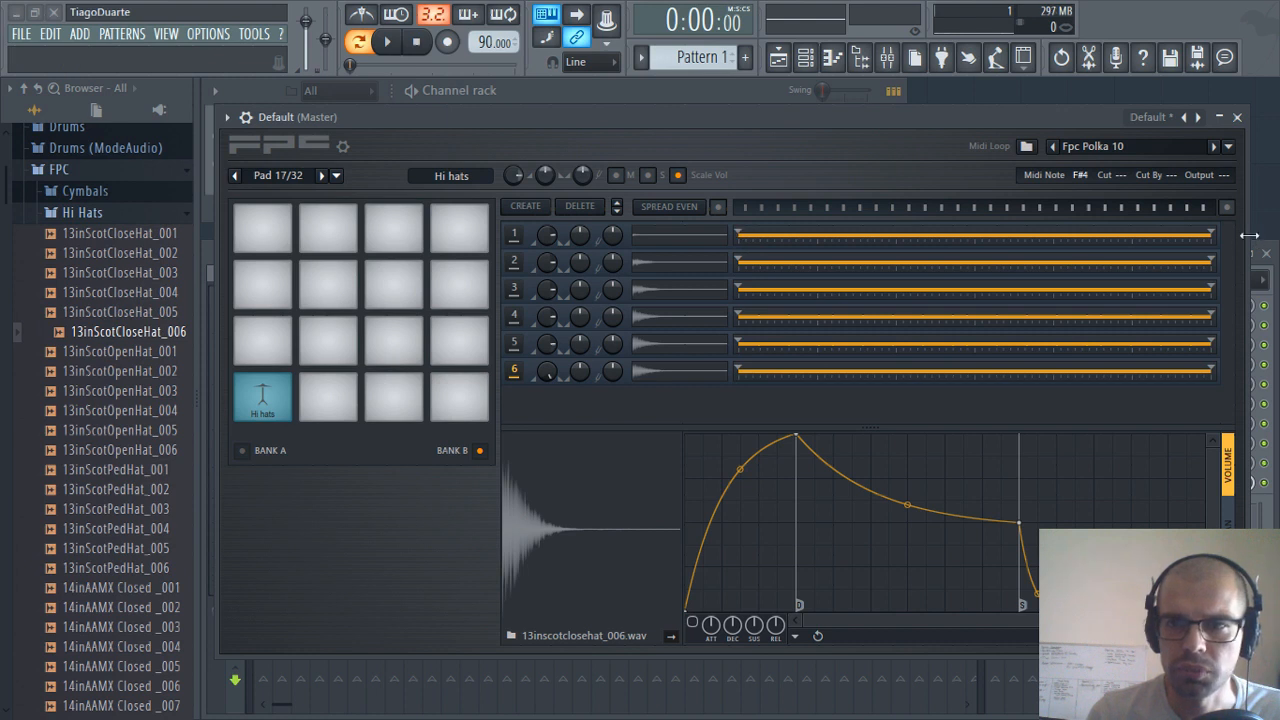
click(265, 401)
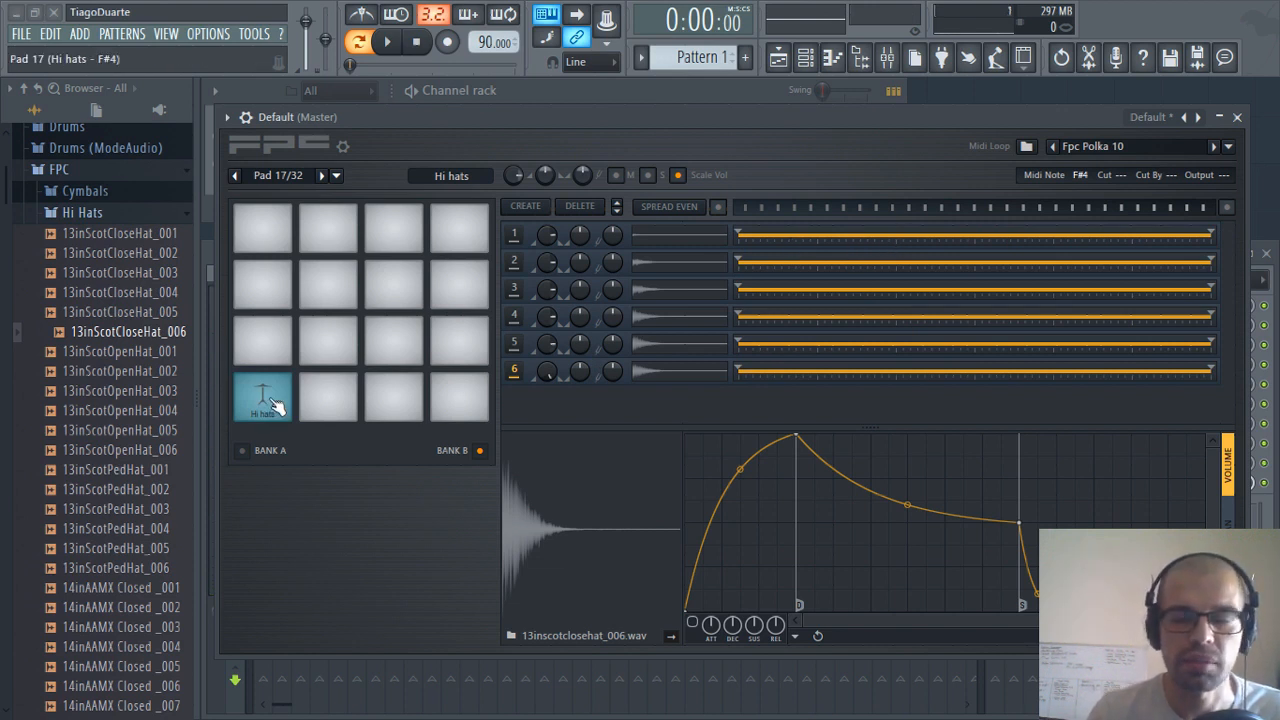
Preview the six layer samples from softest to loudest, ending back on layer 1
click(666, 242)
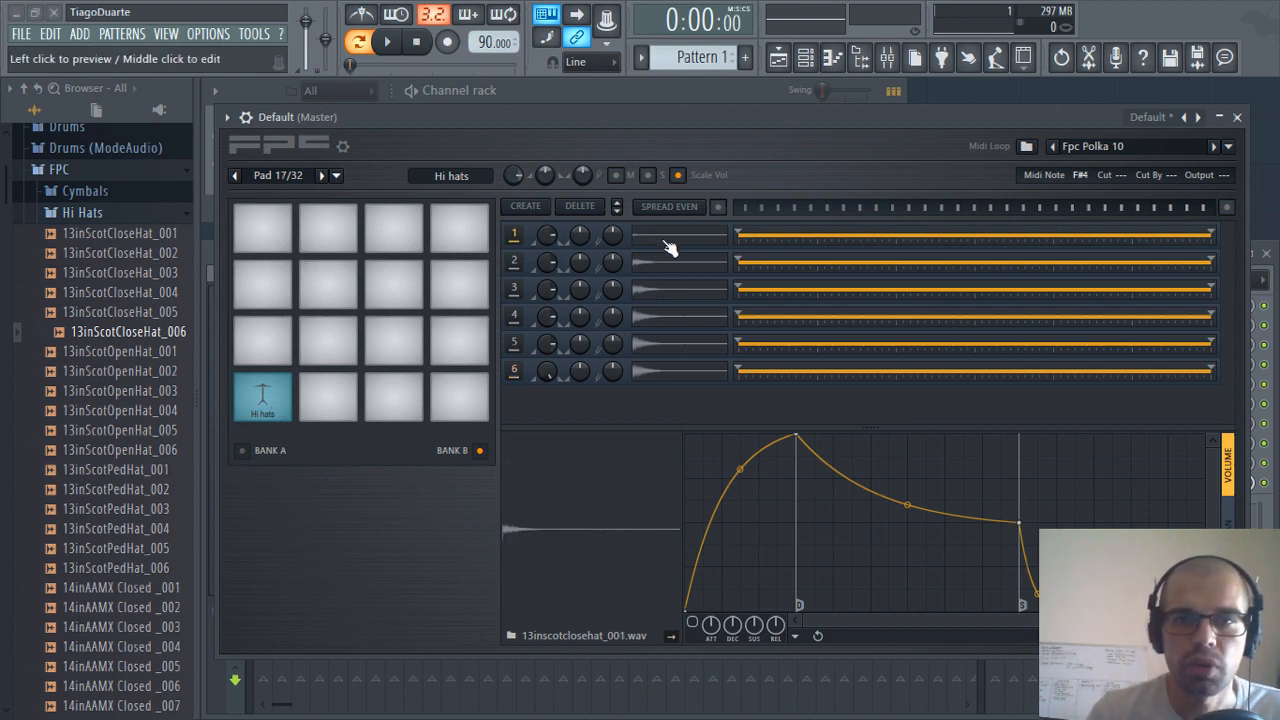
click(663, 267)
click(665, 294)
click(668, 318)
click(668, 346)
click(669, 371)
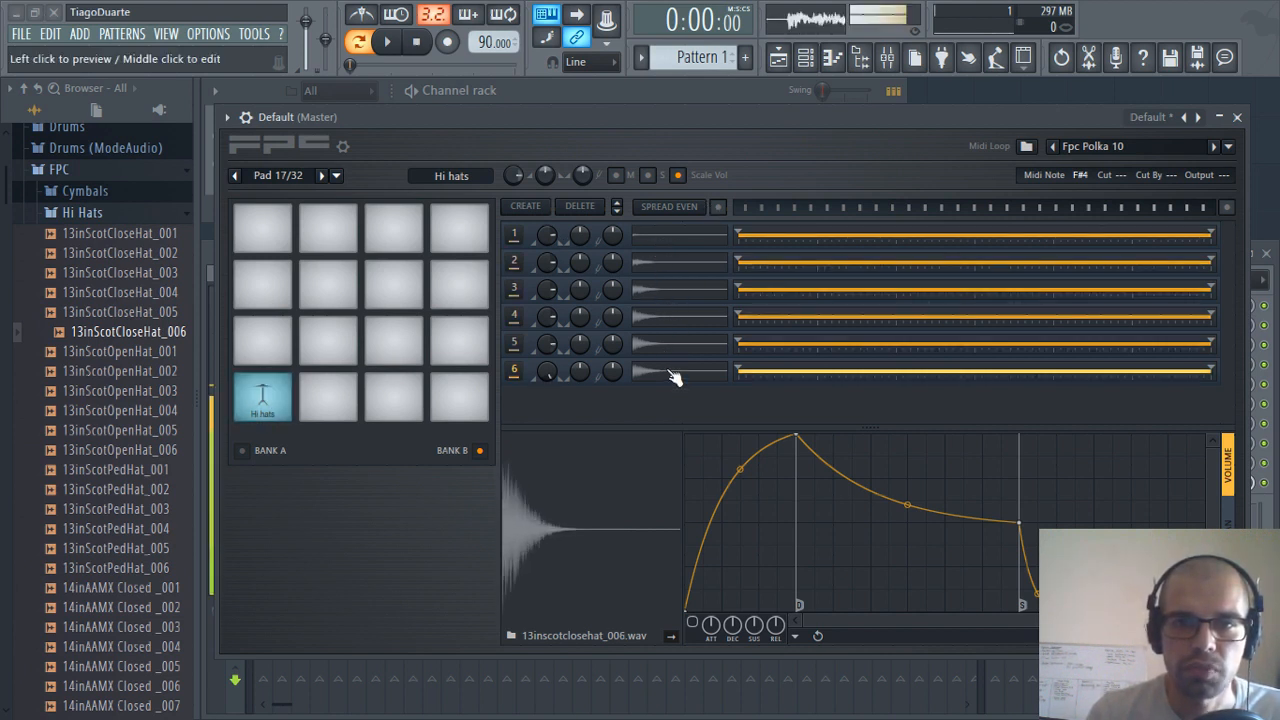
click(670, 241)
Set the velocity ranges of layer 1 to 0–20%, layer 2 to 20–40% and layer 3 to 40–60%
drag(1212, 236, 843, 250)
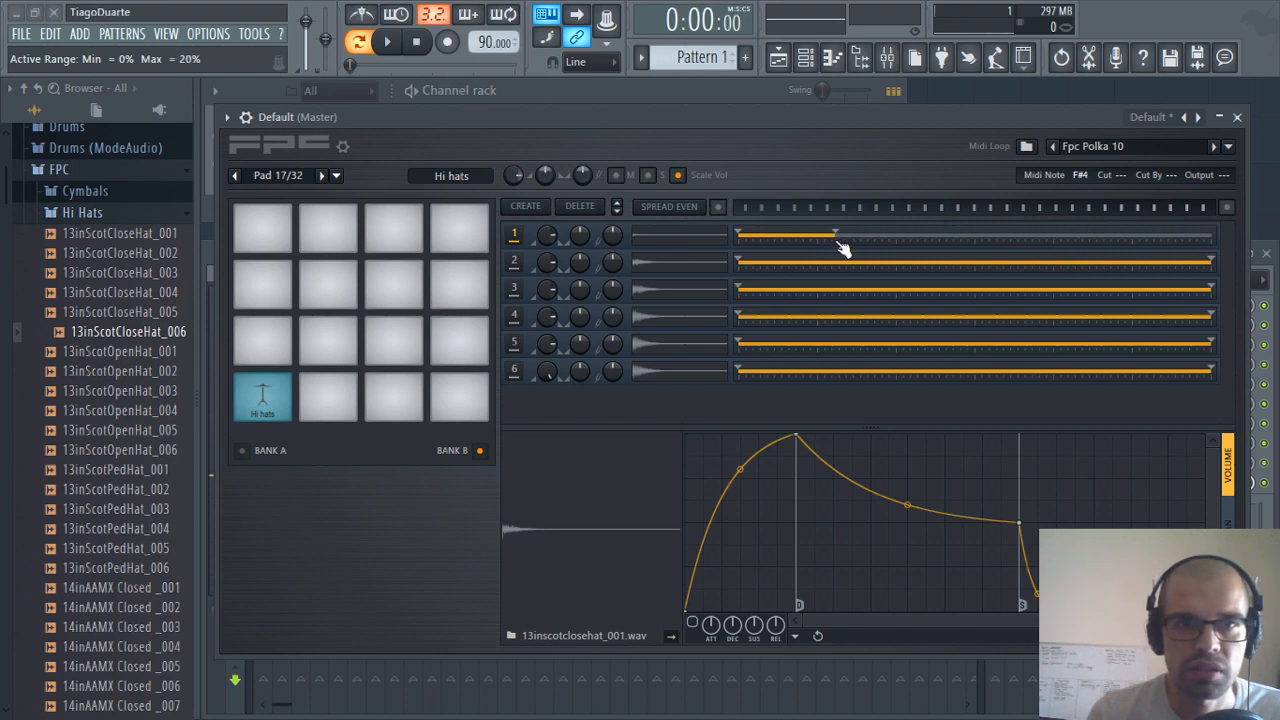
drag(745, 265, 843, 270)
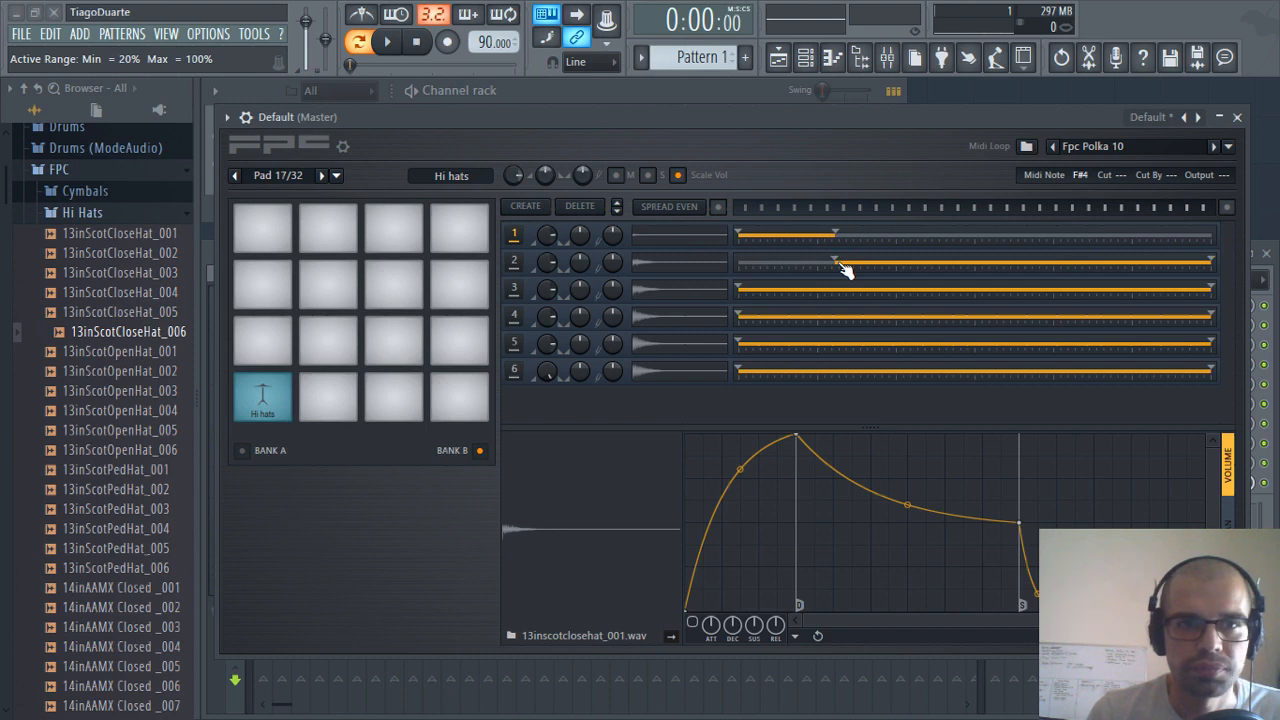
drag(1211, 264, 934, 271)
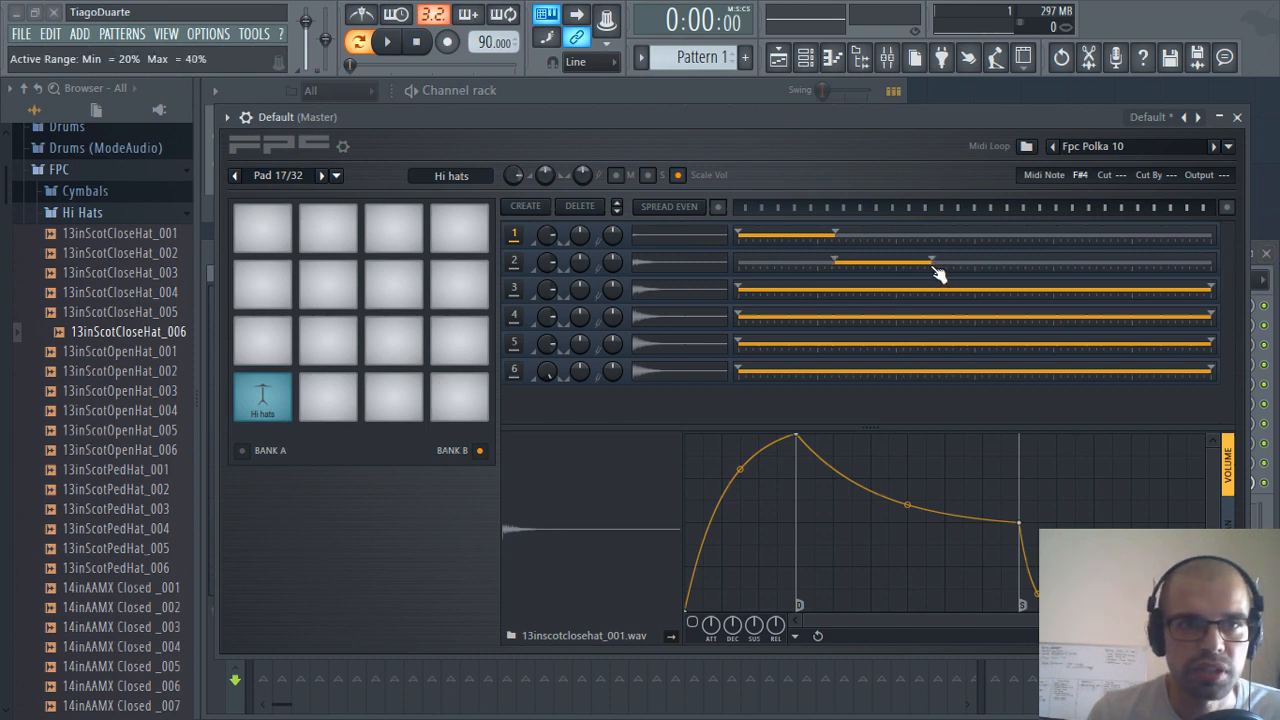
drag(741, 290, 937, 305)
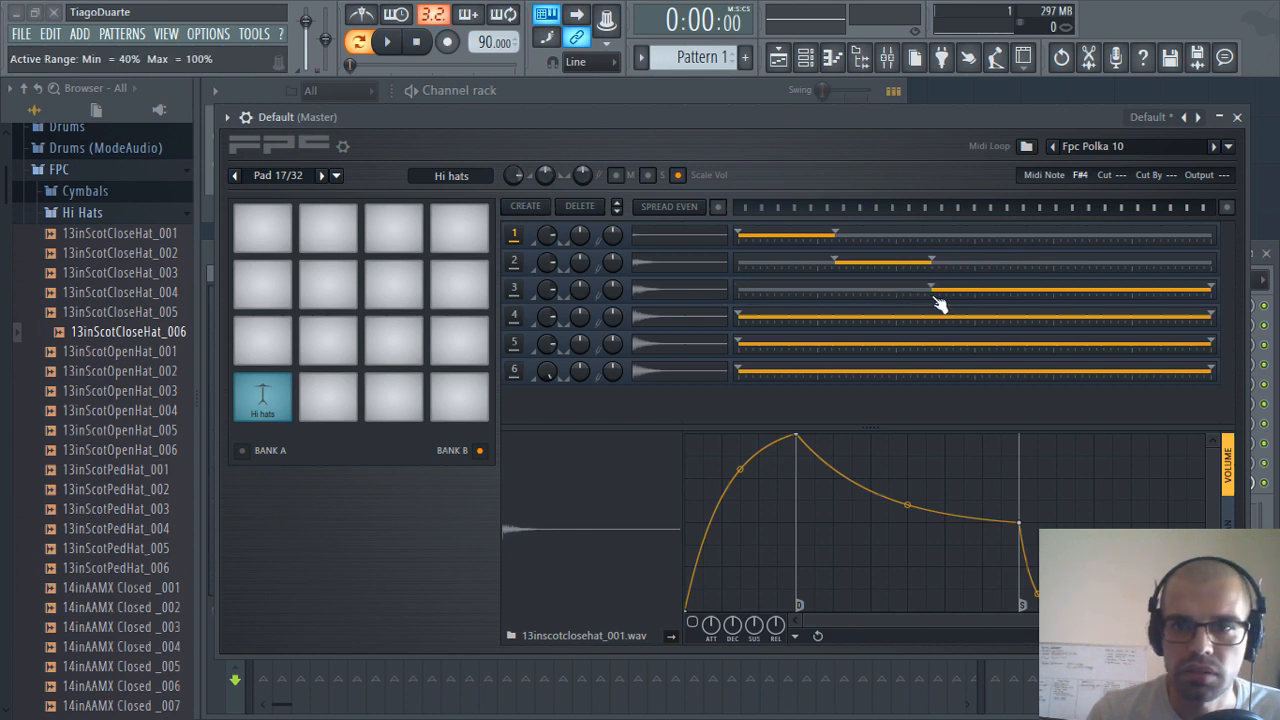
drag(1223, 286, 1036, 303)
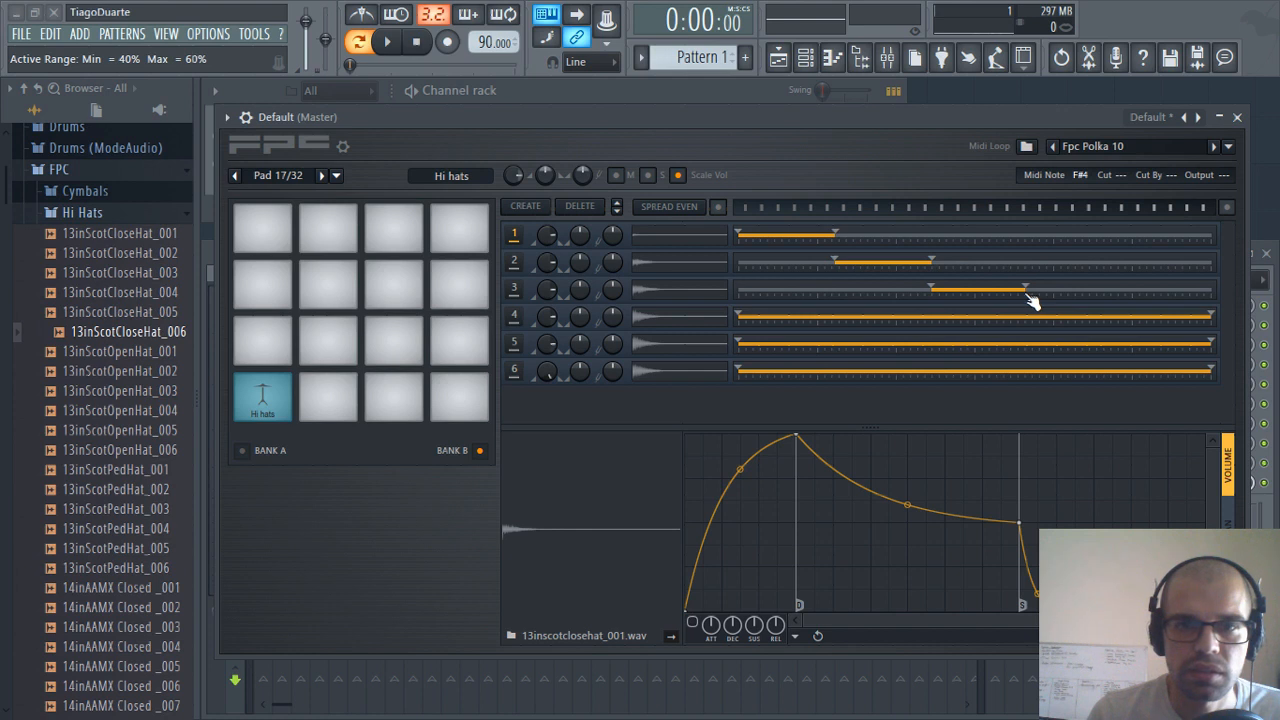
Set the velocity ranges of layer 4 to 60–80%, layer 5 to 80–90% and layer 6 to 90–100%
drag(745, 320, 1037, 322)
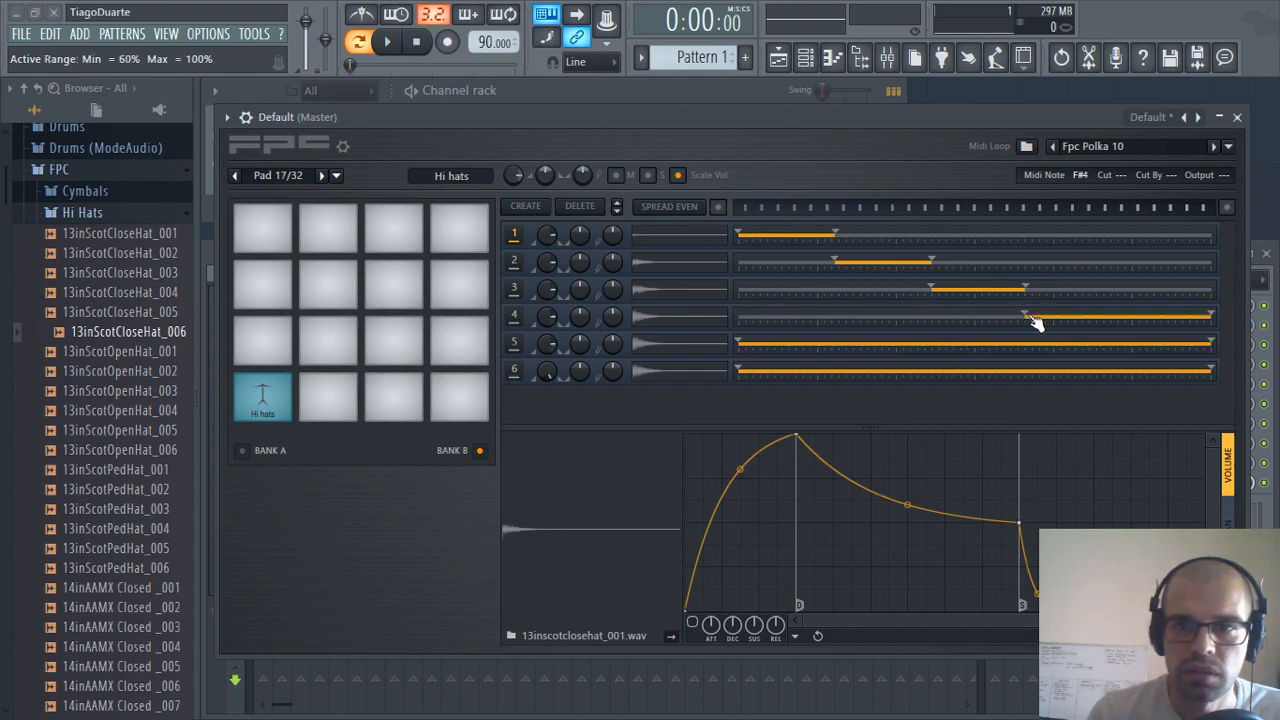
drag(1212, 318, 1128, 326)
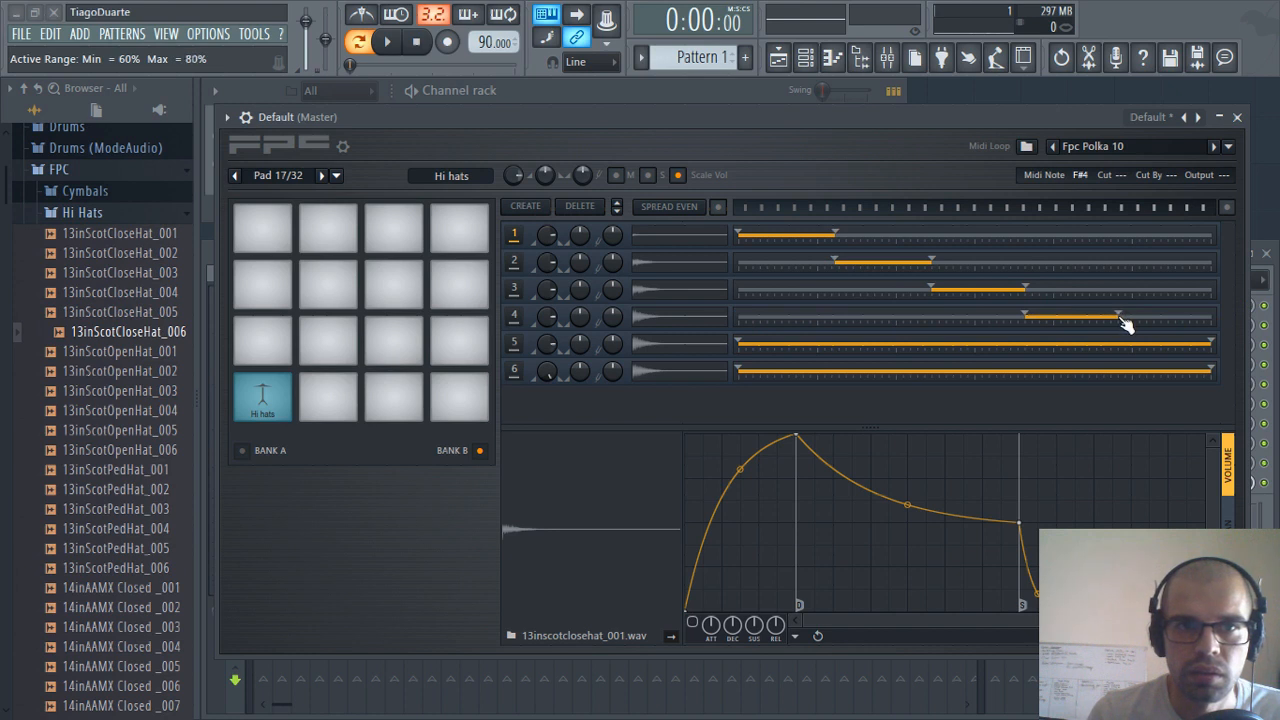
drag(750, 344, 1126, 348)
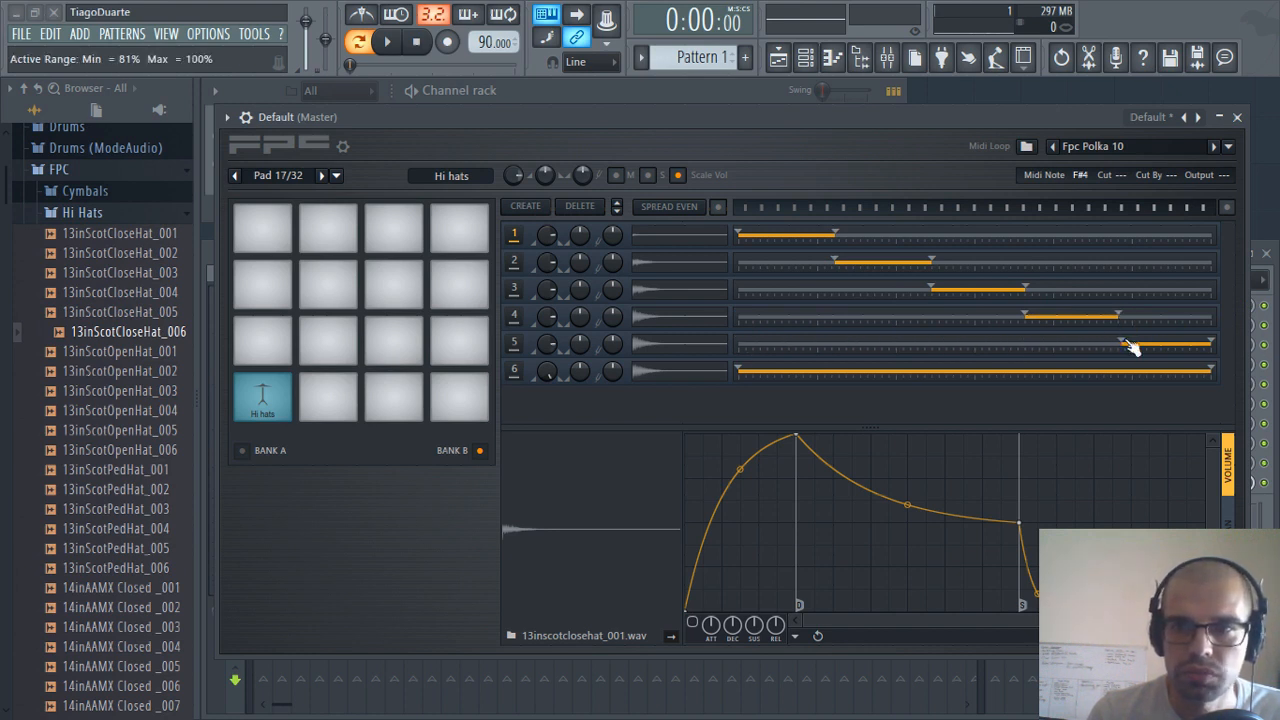
drag(1211, 344, 1168, 346)
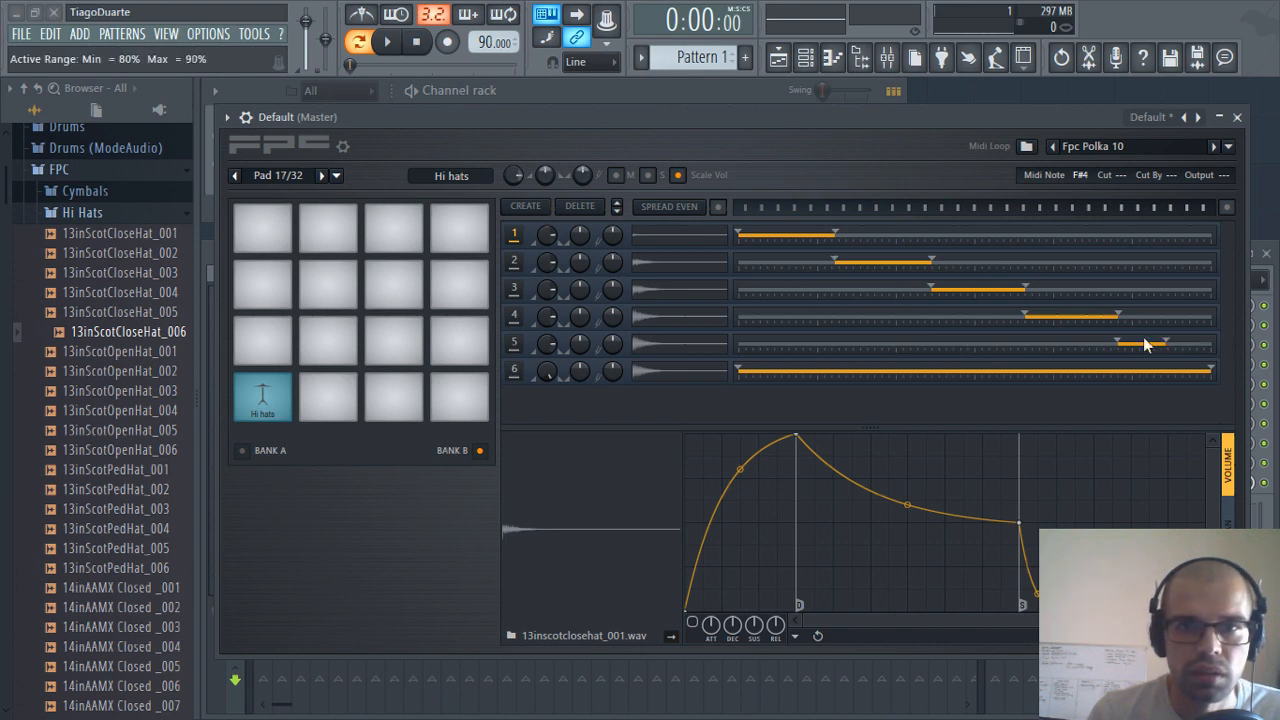
drag(743, 380, 1176, 386)
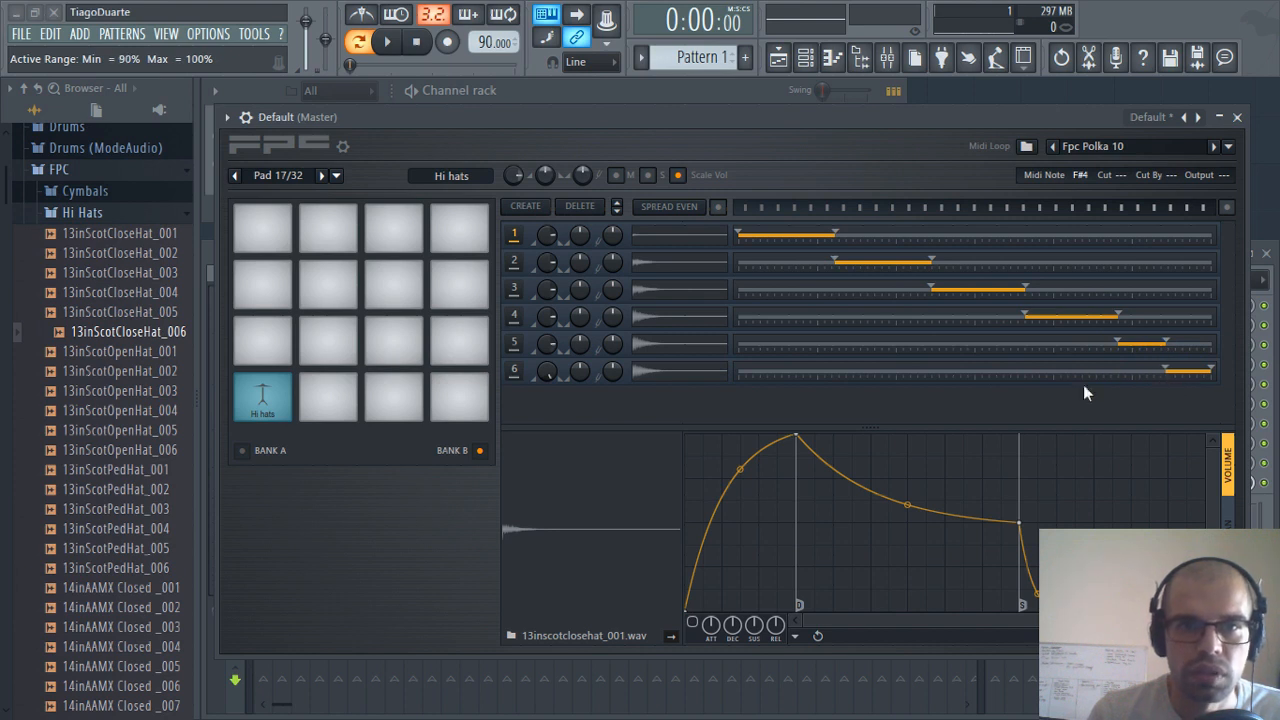
Play the Hi hats pad at different strike heights to test the layers' velocity switching
click(265, 390)
click(265, 386)
click(267, 396)
click(272, 414)
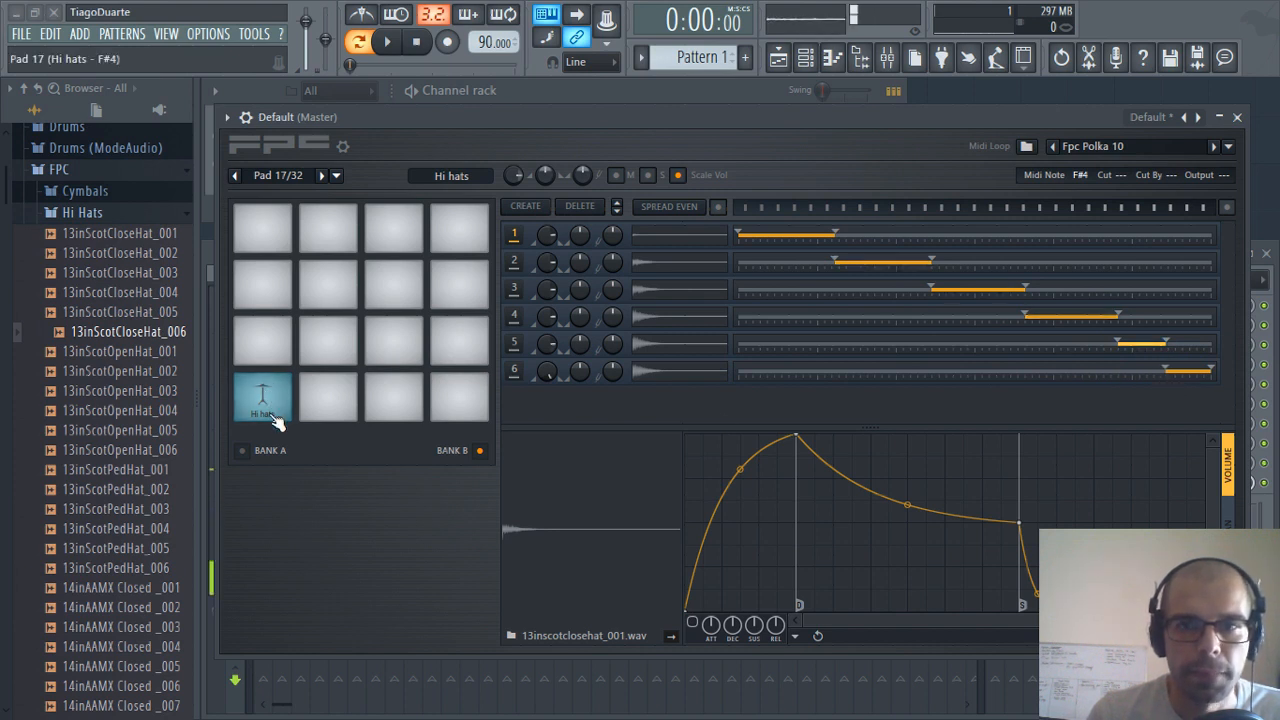
click(274, 416)
click(275, 420)
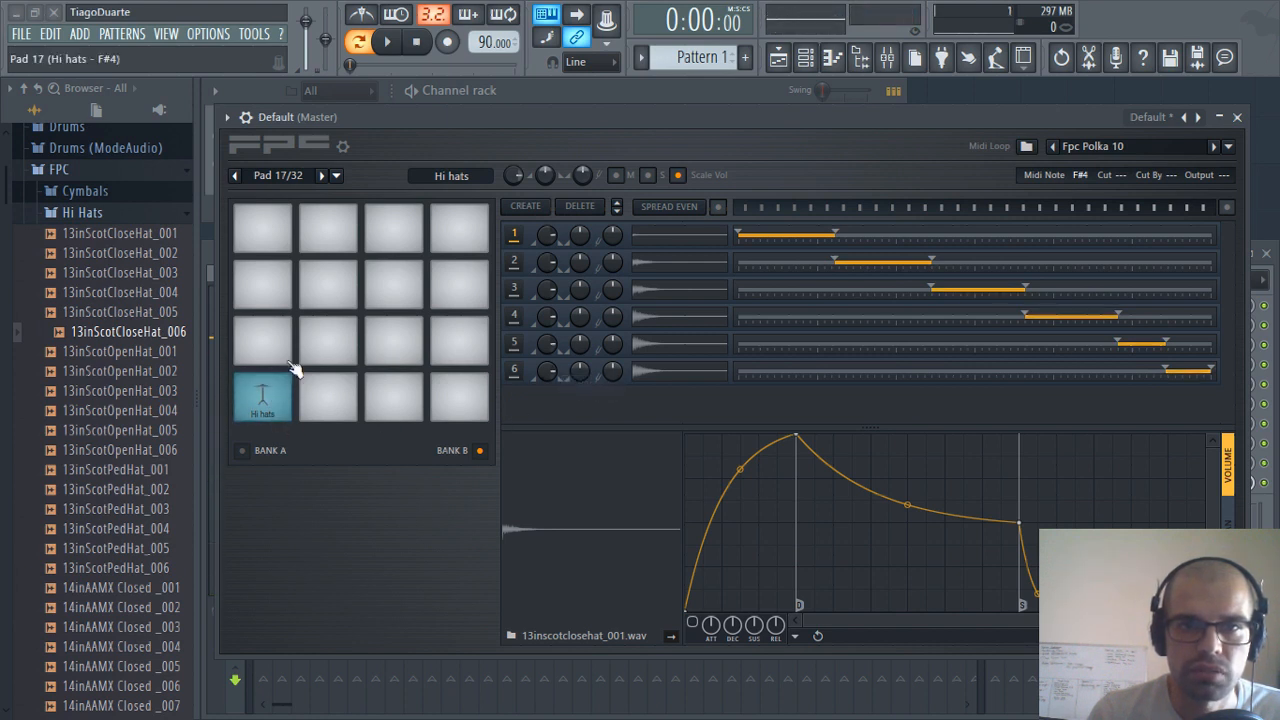
Set the Hi hats pad's volume to 50% and play the pad at different velocities to check it
drag(513, 176, 513, 170)
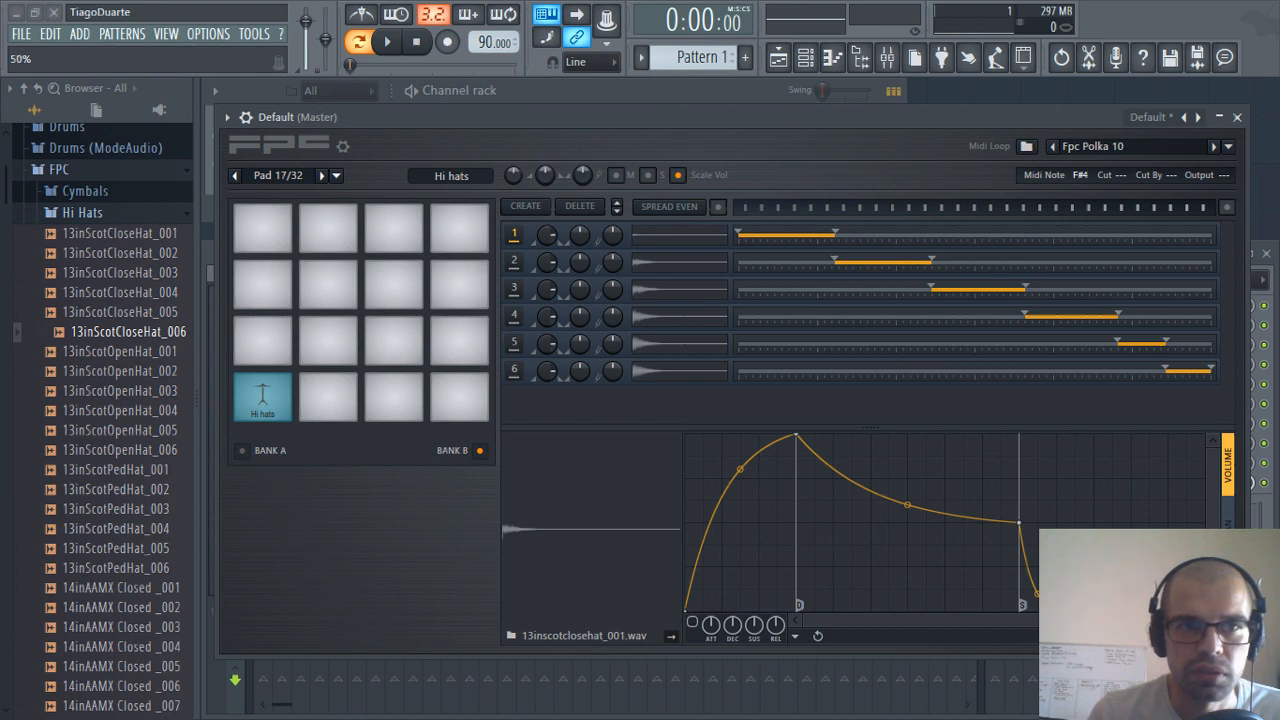
click(264, 387)
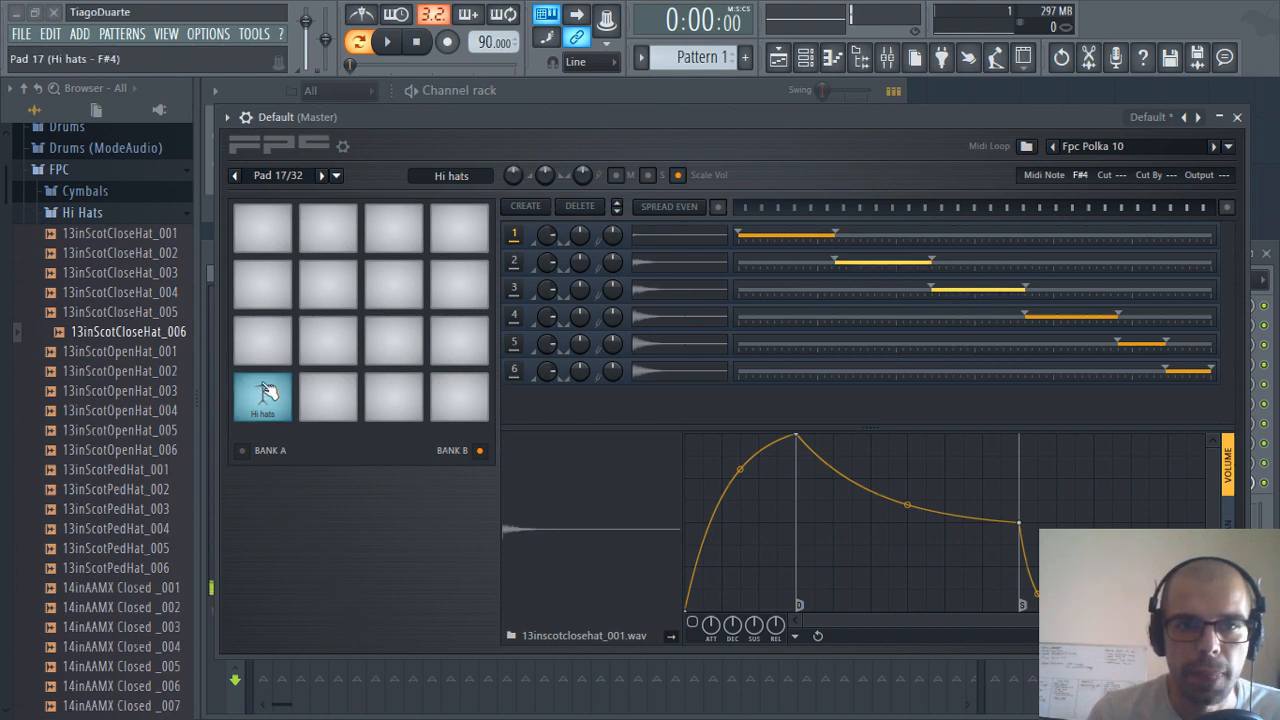
click(264, 398)
click(265, 408)
click(265, 413)
click(266, 402)
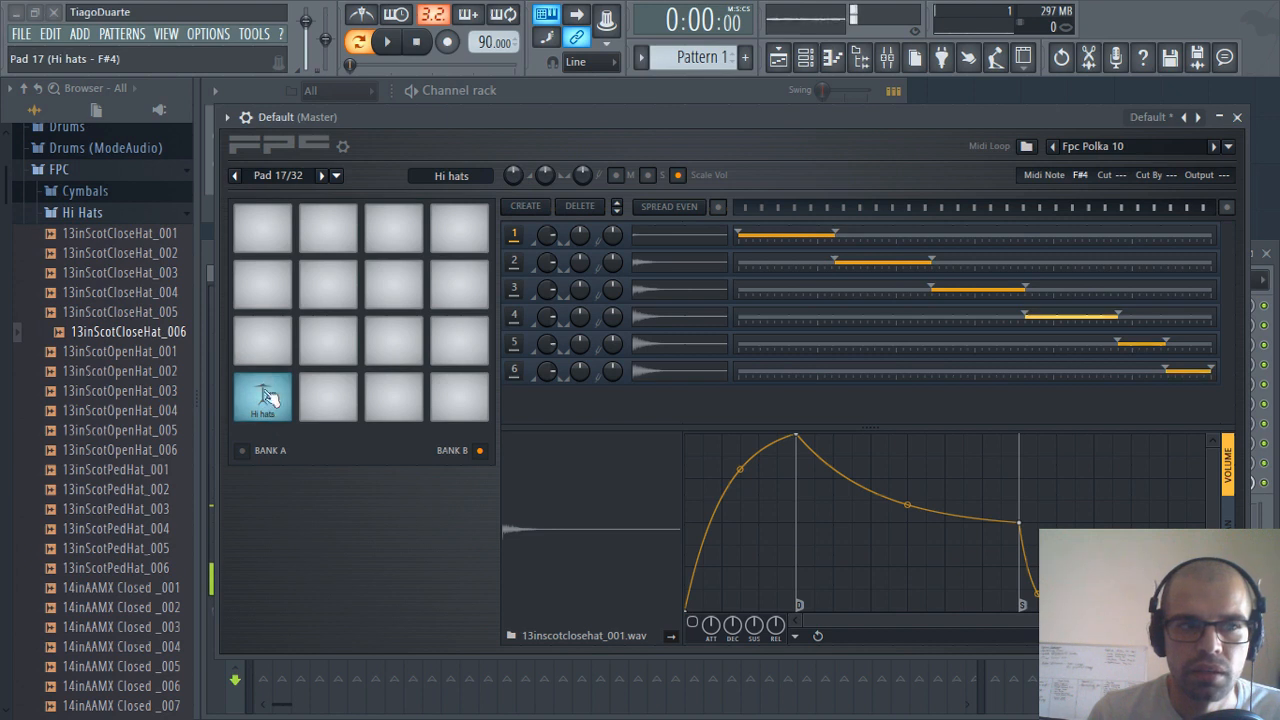
click(268, 392)
click(270, 383)
click(270, 383)
click(266, 382)
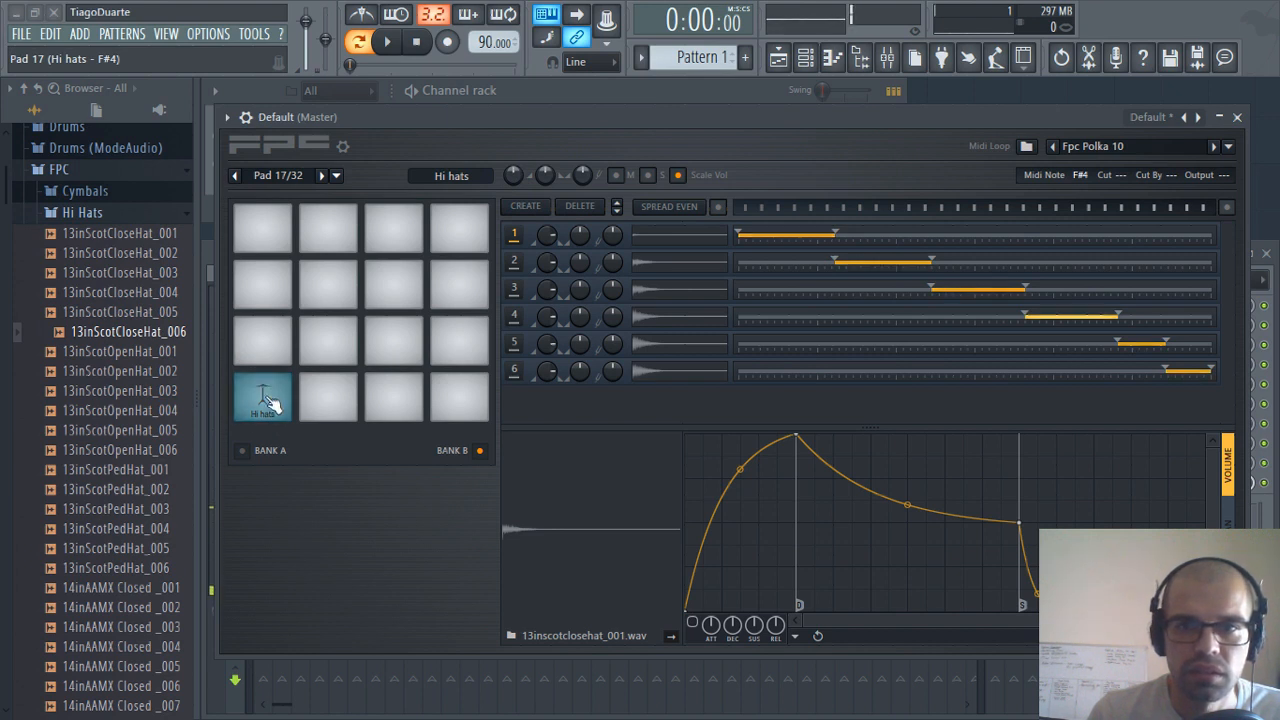
Play the Hi hats pad repeatedly from soft to hard strikes and back to compare how its six layers sound
click(262, 377)
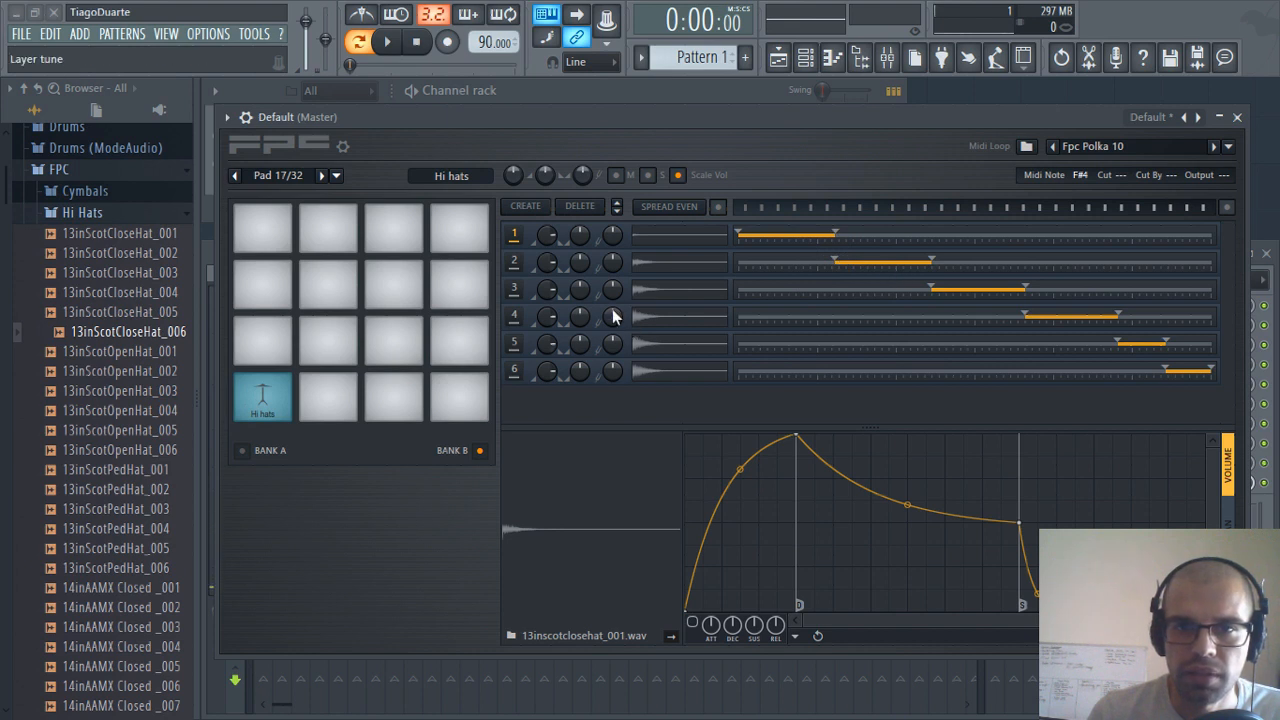
click(262, 400)
click(268, 408)
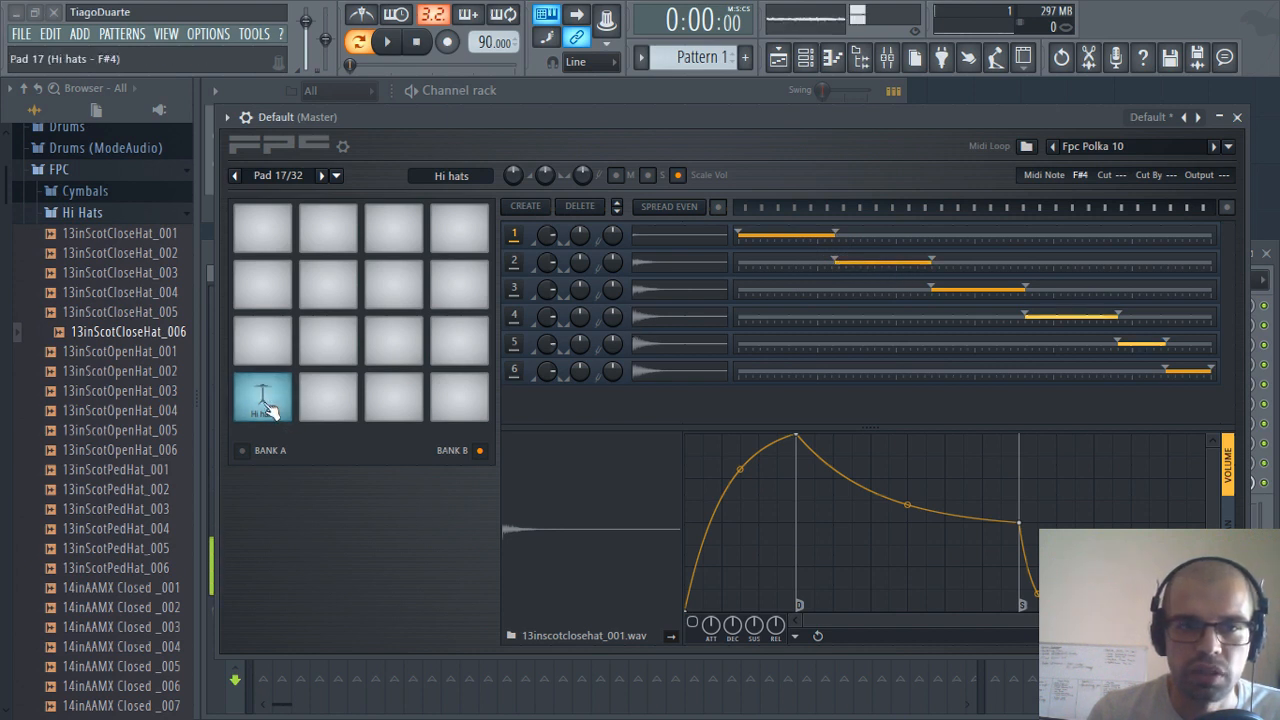
click(268, 409)
click(270, 402)
click(267, 396)
click(274, 399)
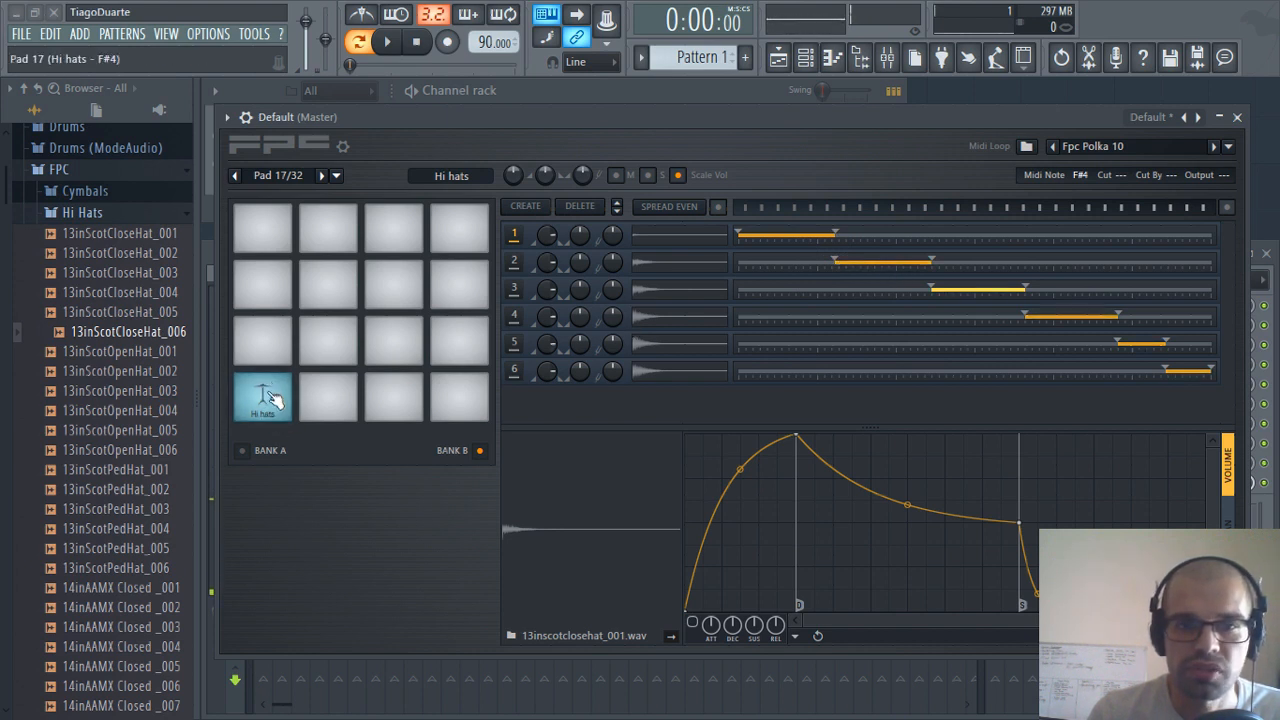
click(272, 410)
click(271, 420)
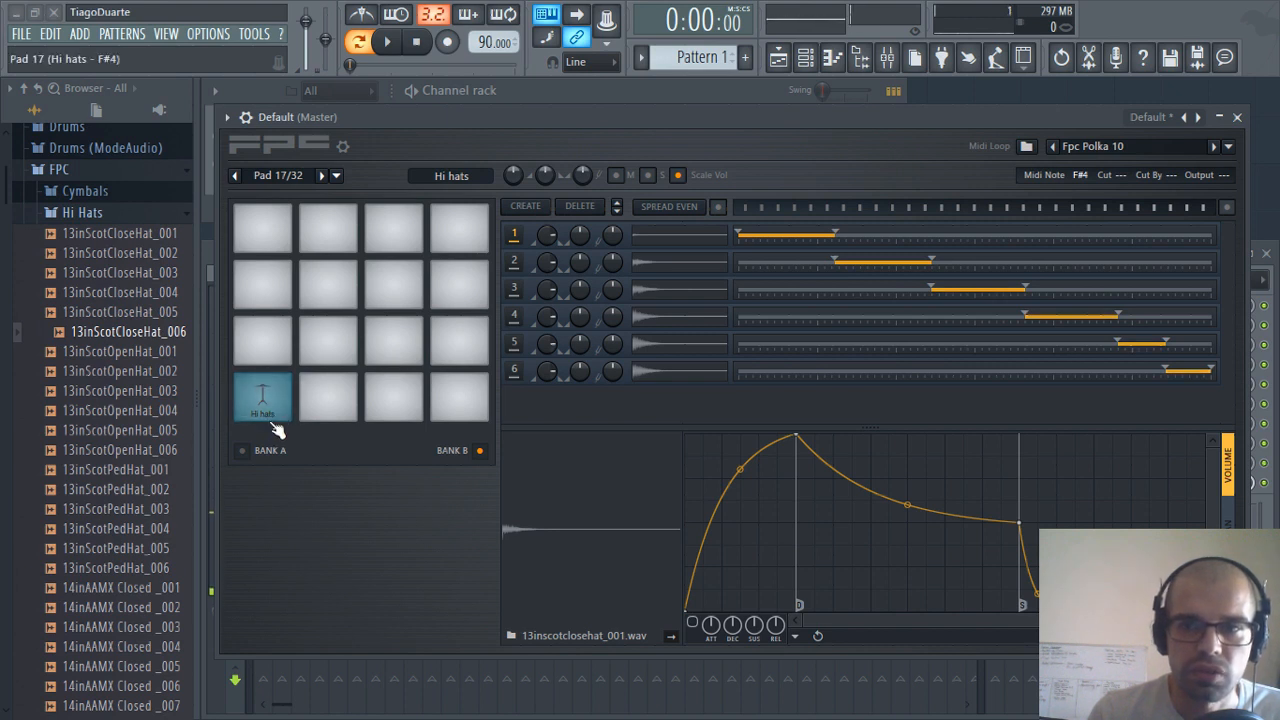
click(277, 427)
click(277, 425)
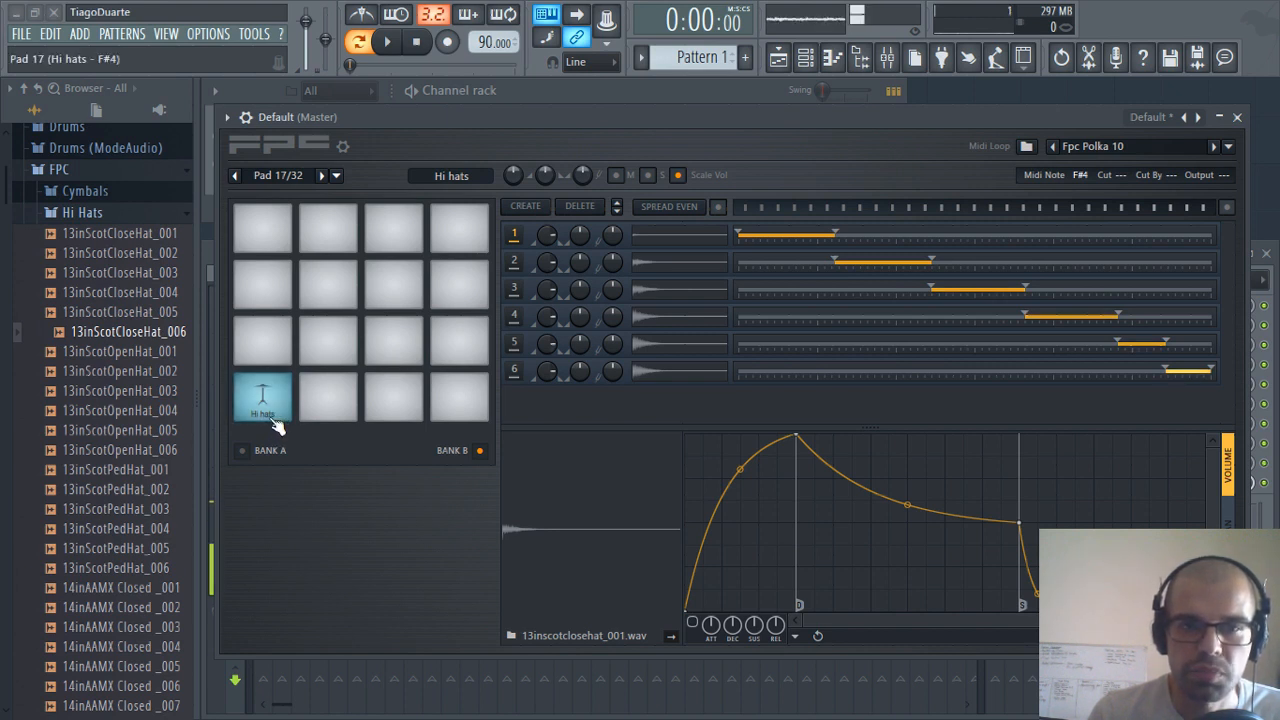
click(277, 425)
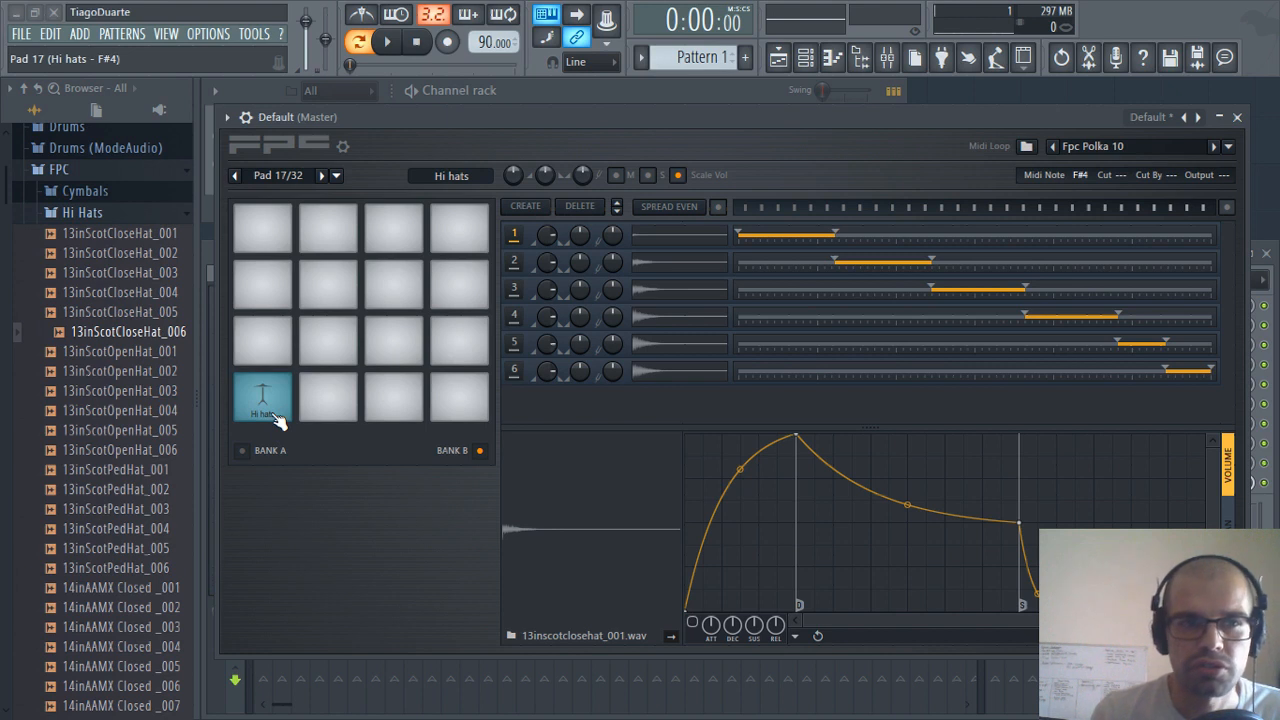
click(277, 424)
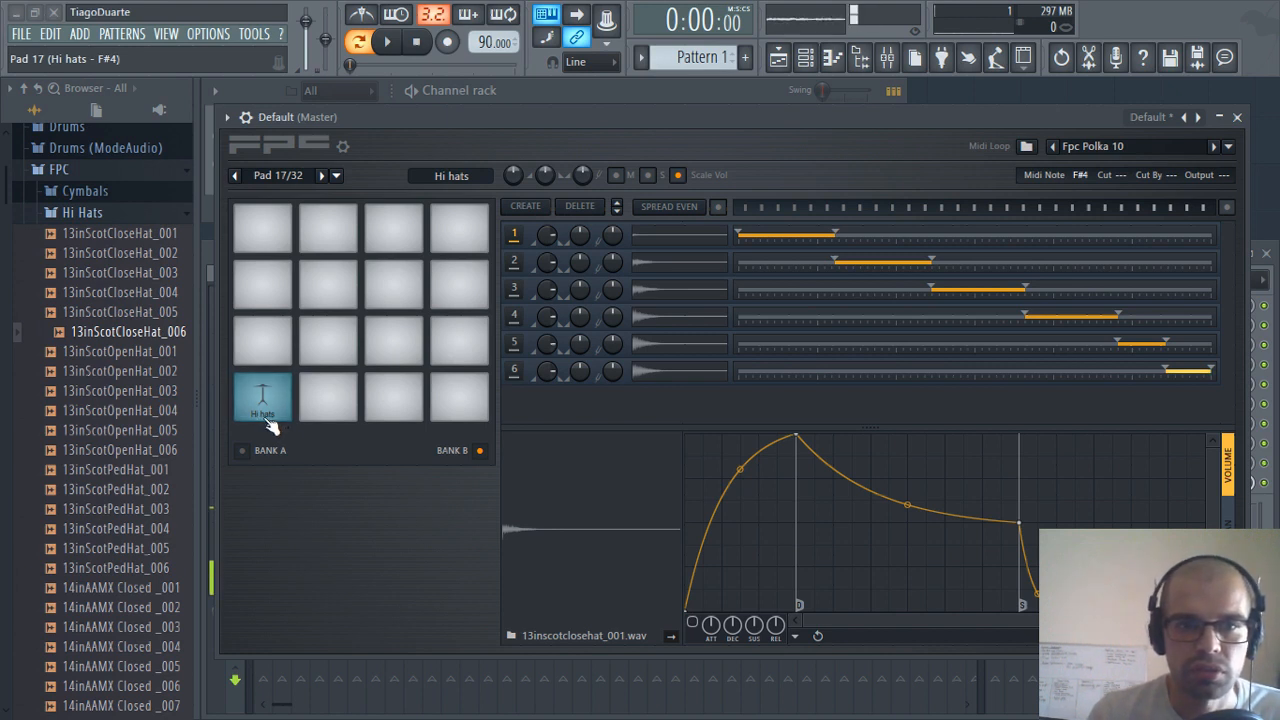
click(276, 426)
click(274, 427)
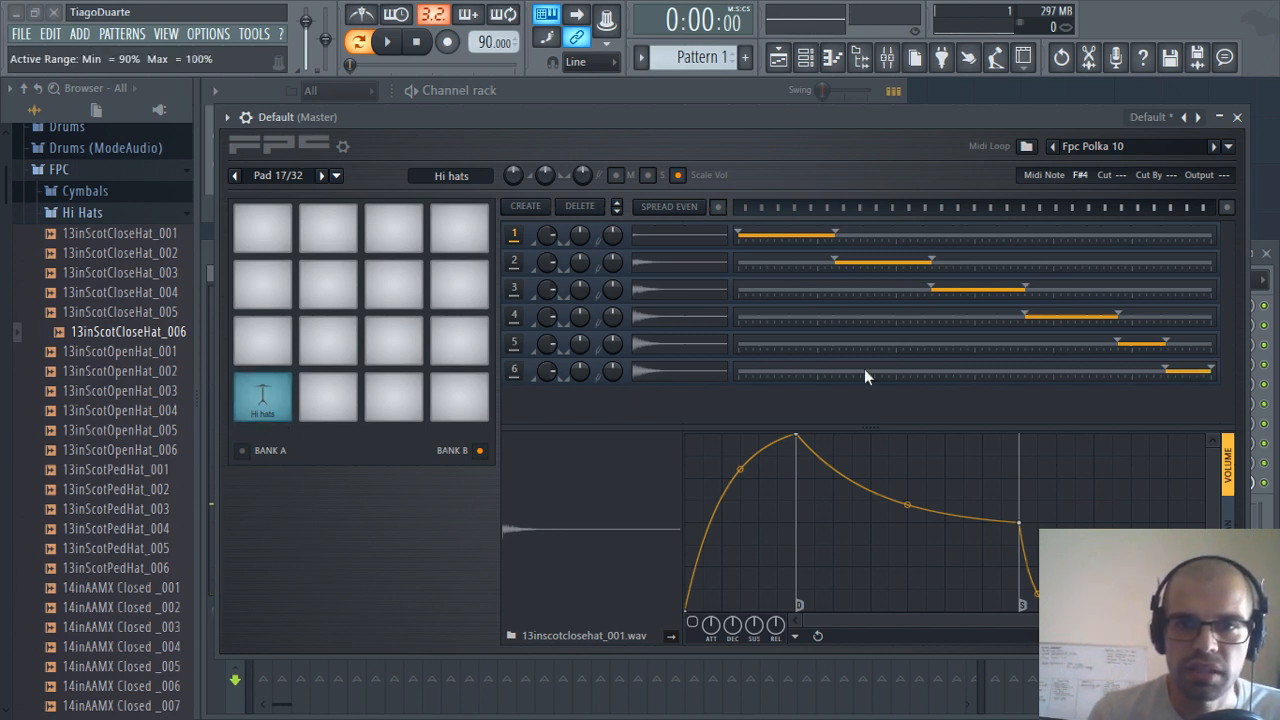
click(265, 418)
click(264, 410)
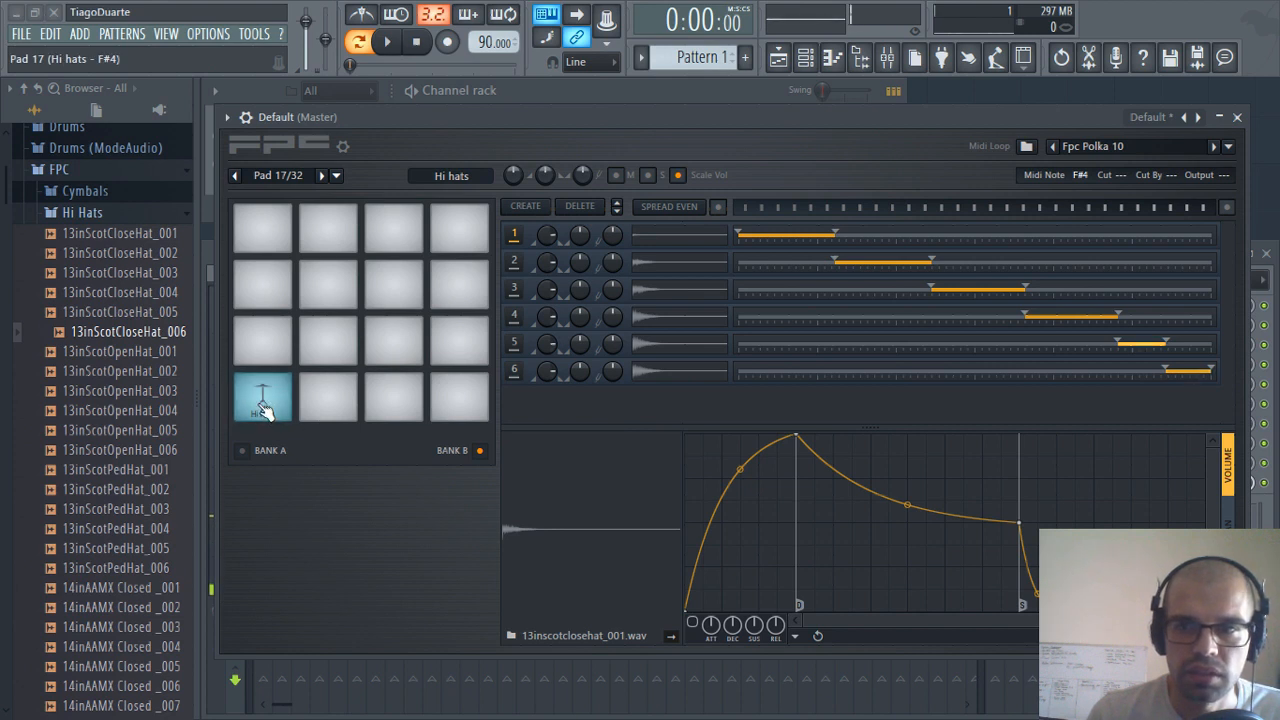
click(264, 410)
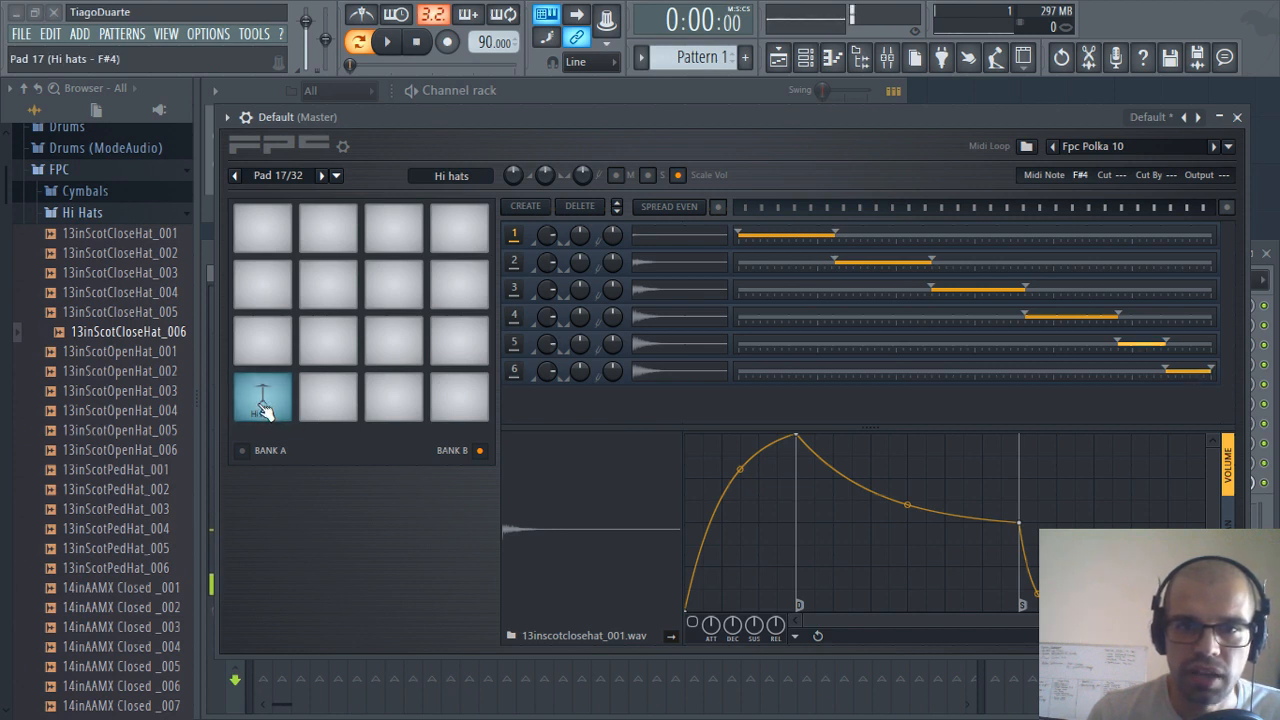
click(265, 410)
click(264, 408)
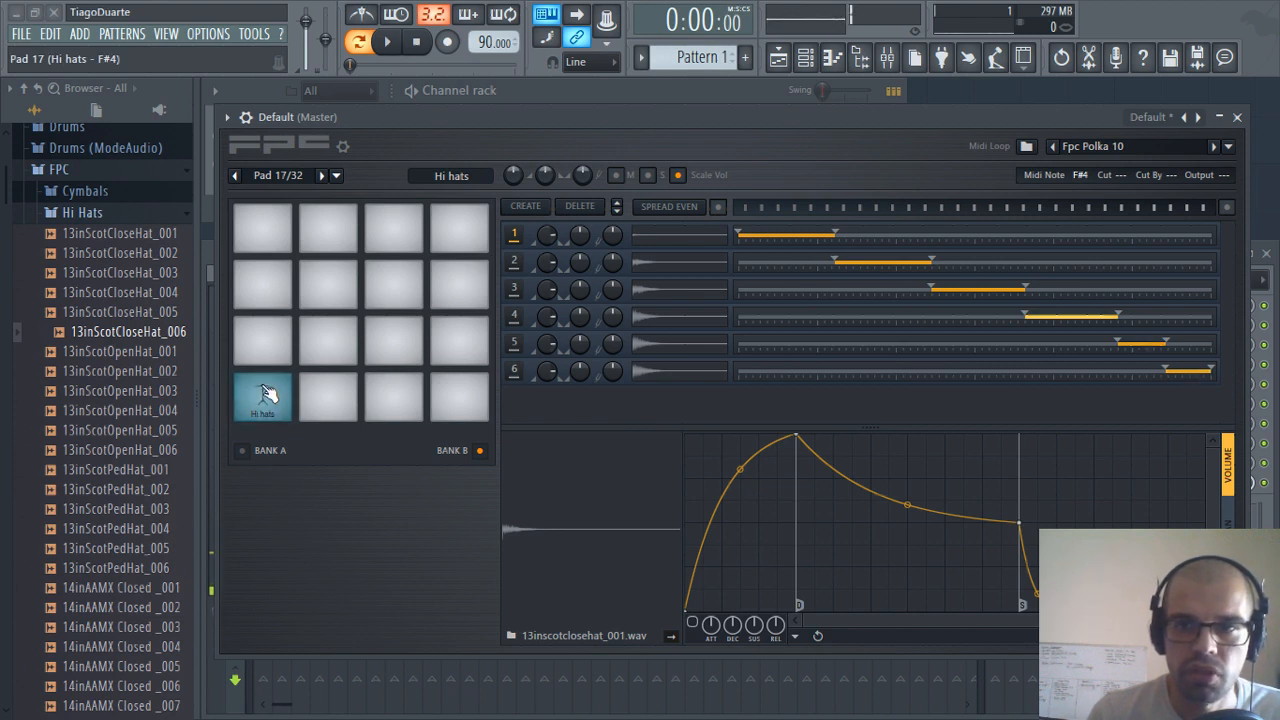
click(267, 395)
click(267, 384)
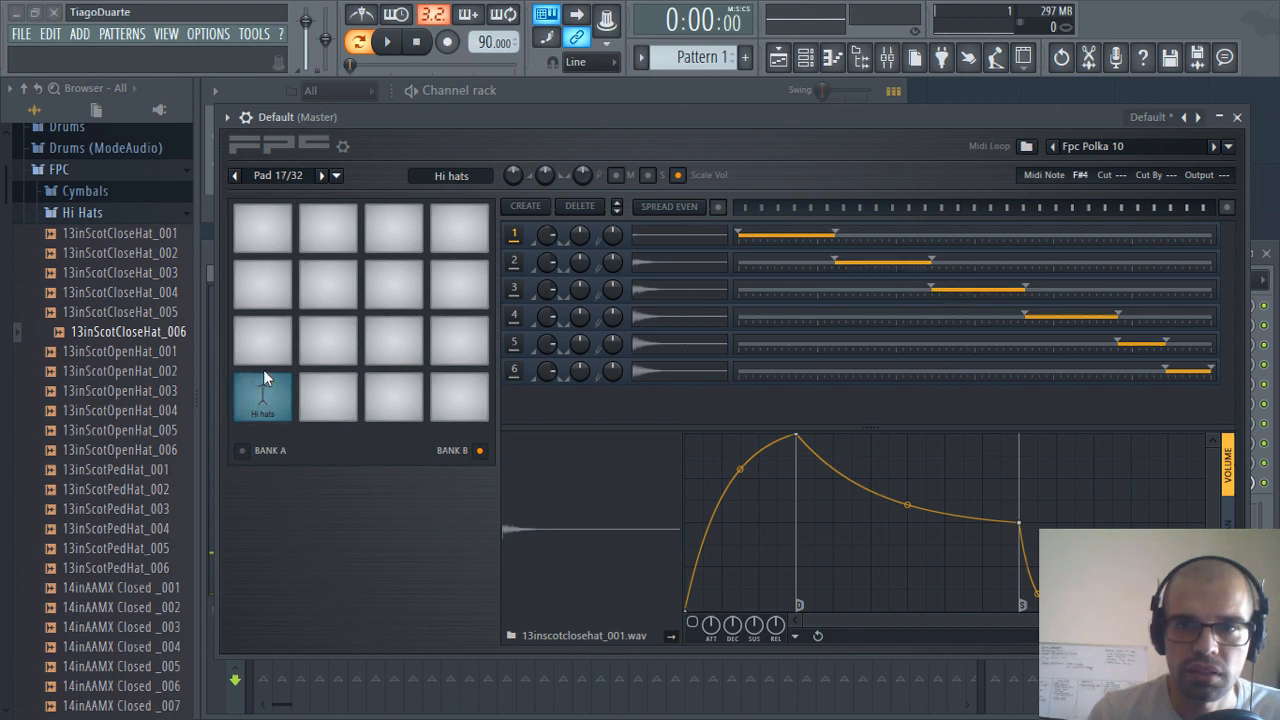
click(267, 378)
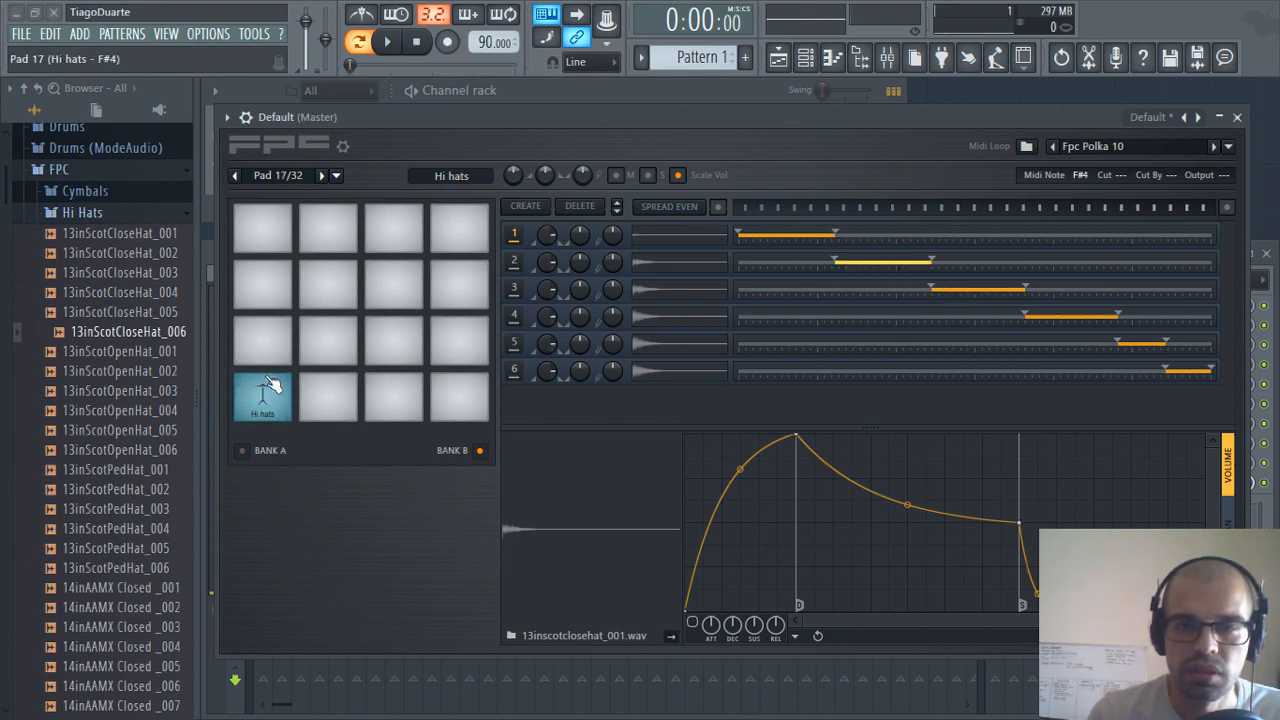
click(268, 384)
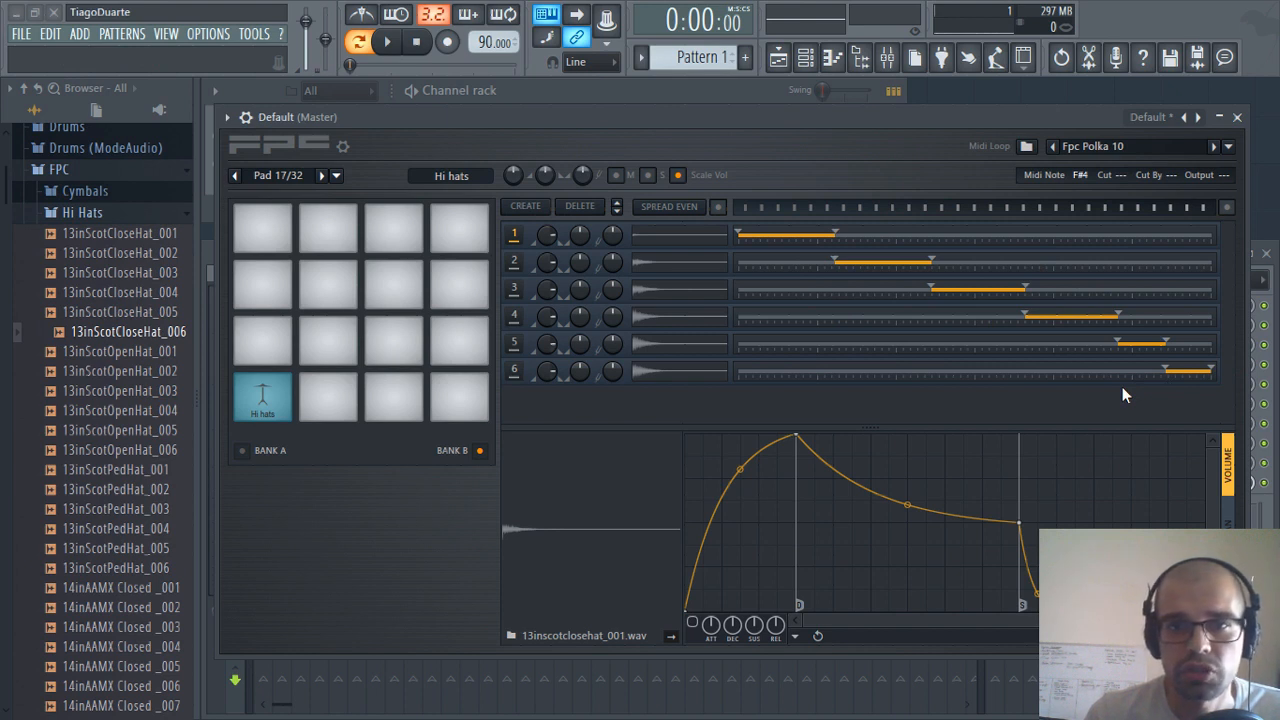
Spread the six layers' velocity ranges evenly and link the adjoining range limits so they move together
click(680, 214)
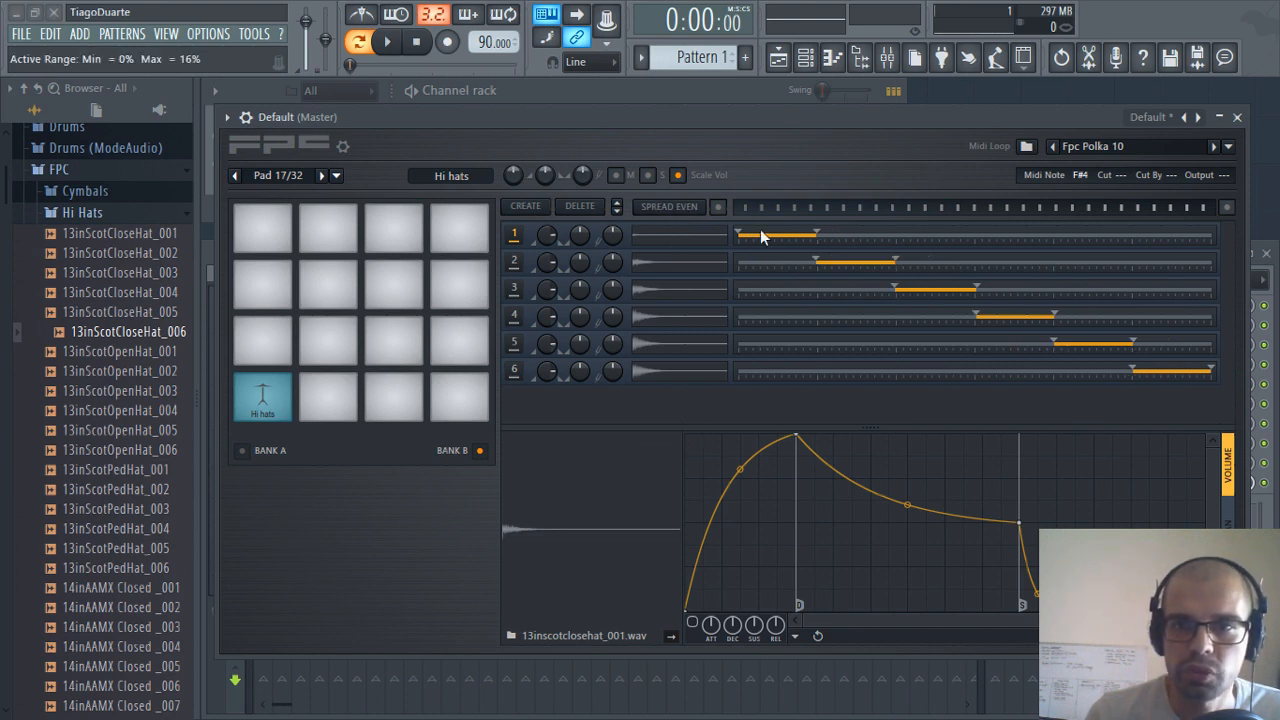
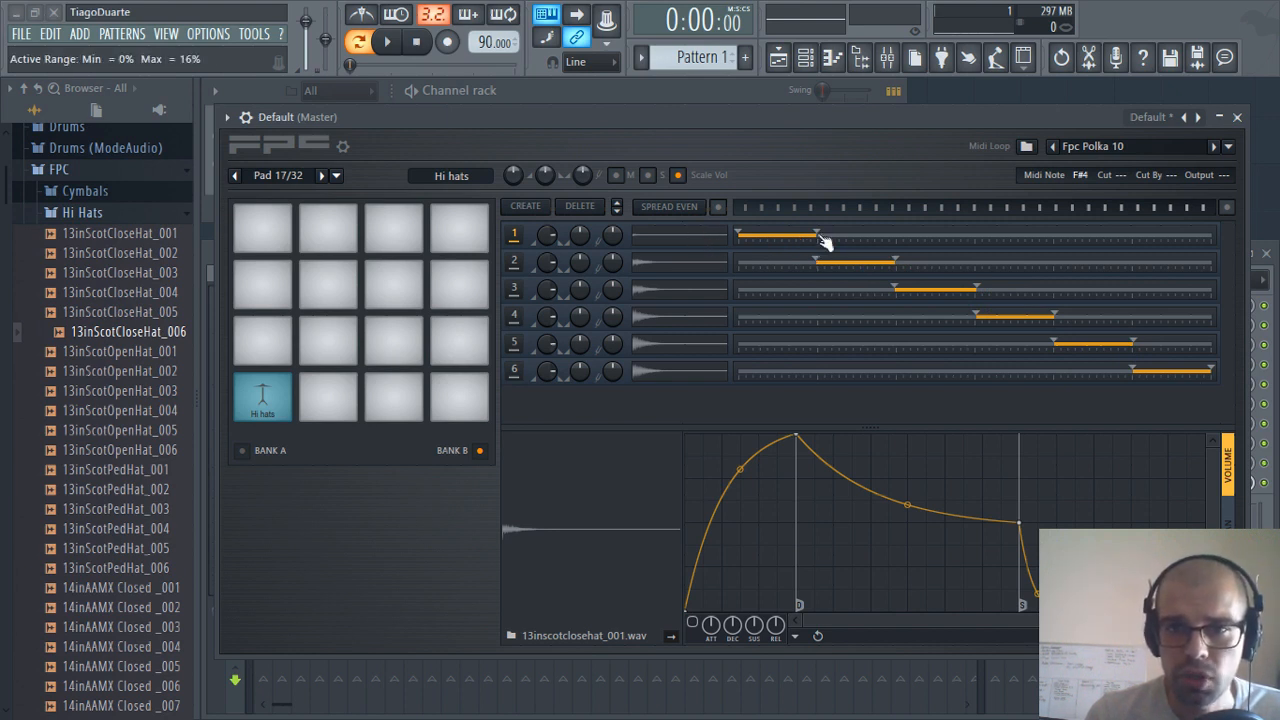
click(719, 208)
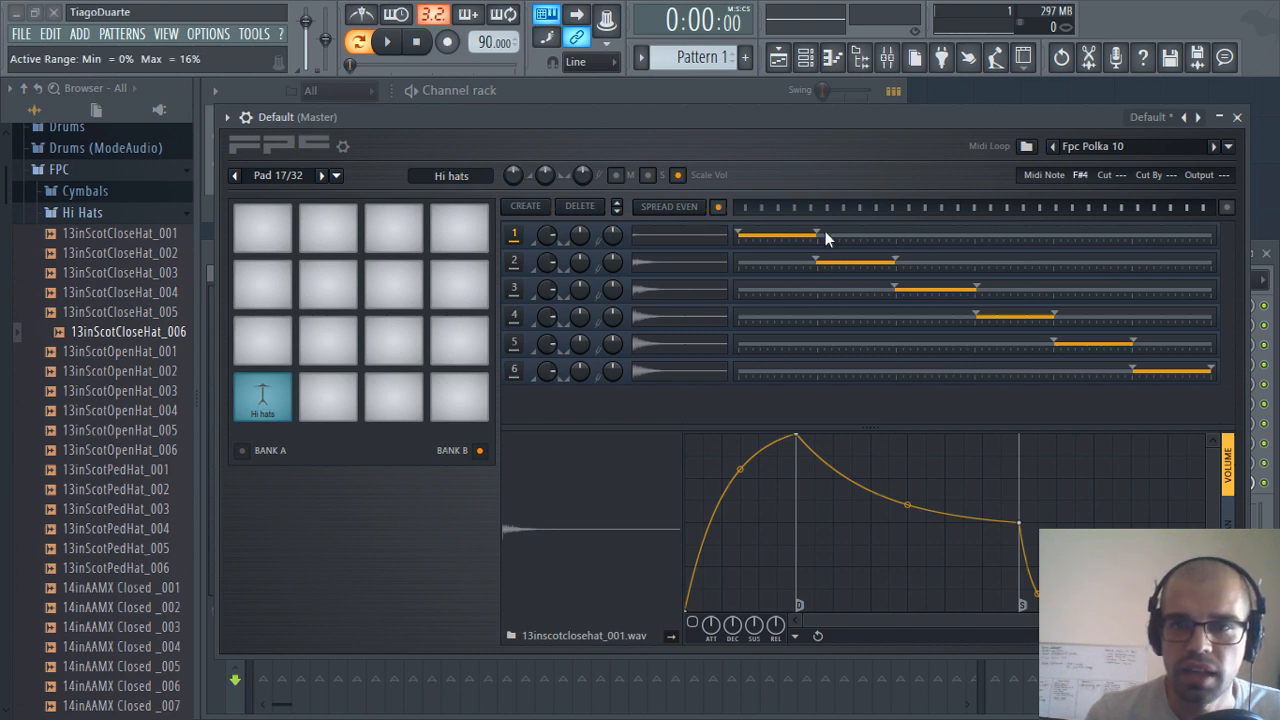
Try the linked limits by moving the boundary between layers 1 and 2 up to 24% and finally down to 11%
drag(820, 236, 856, 236)
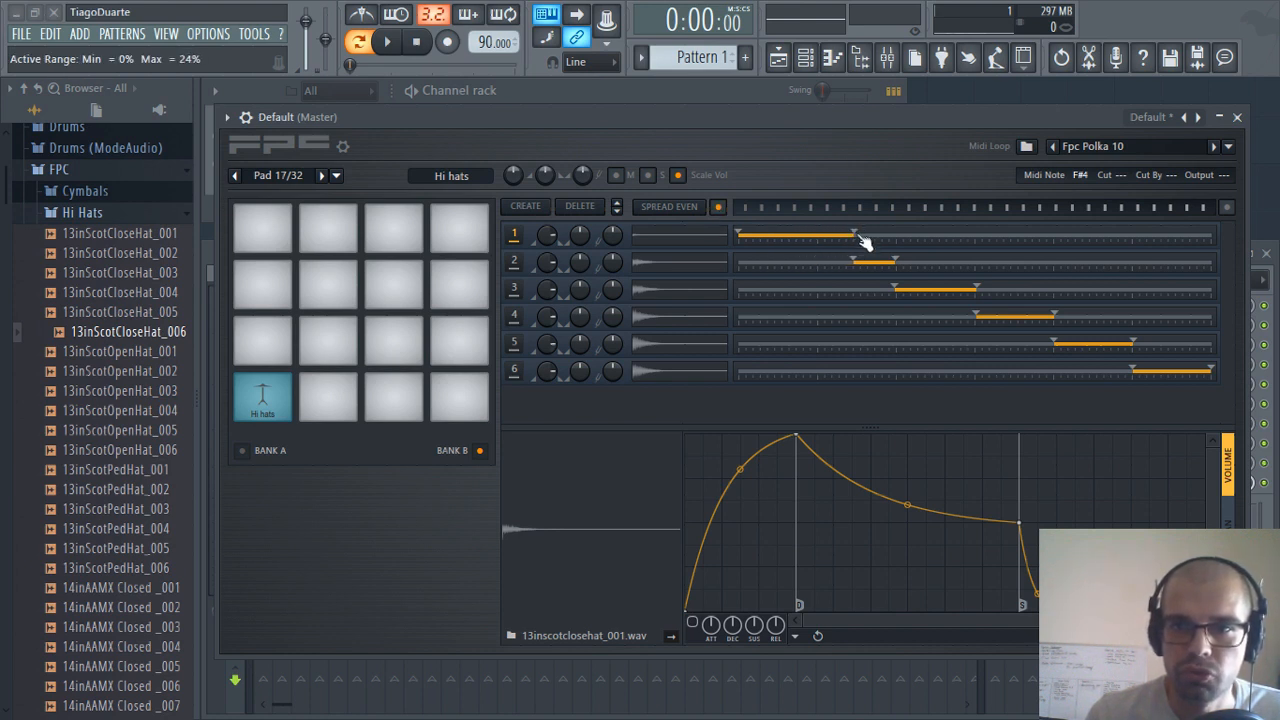
drag(858, 238, 828, 236)
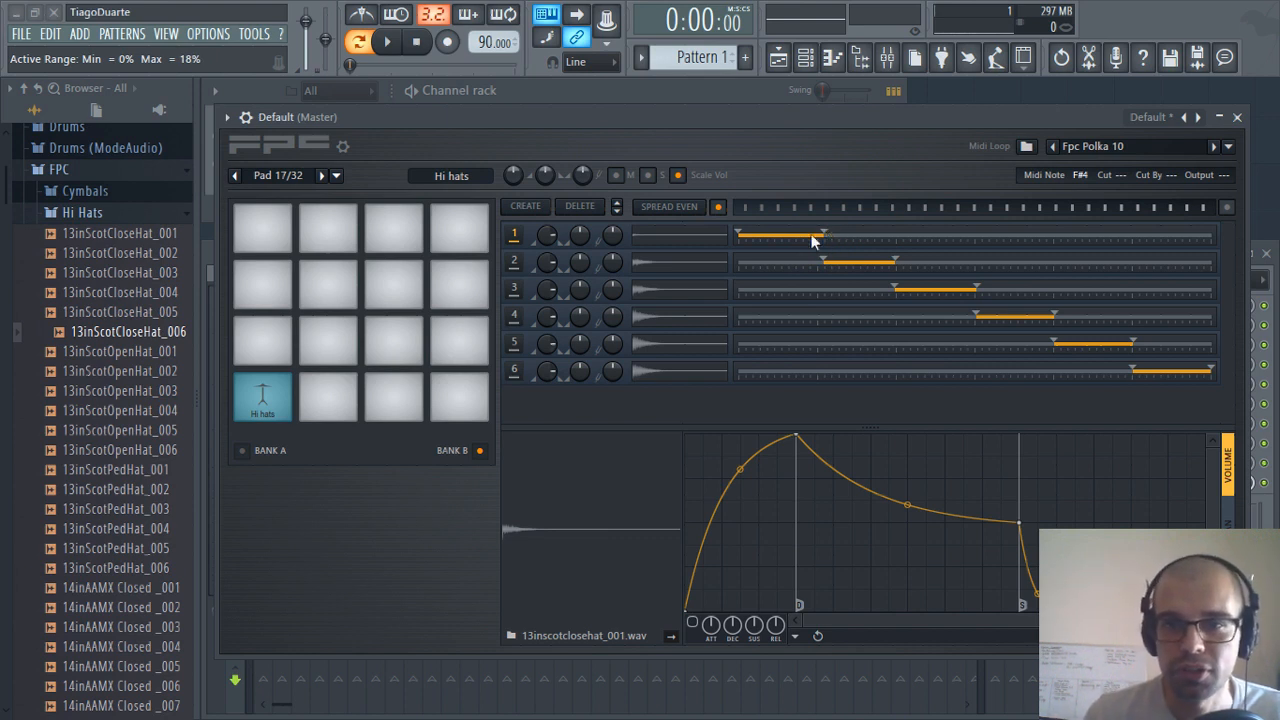
drag(830, 238, 805, 240)
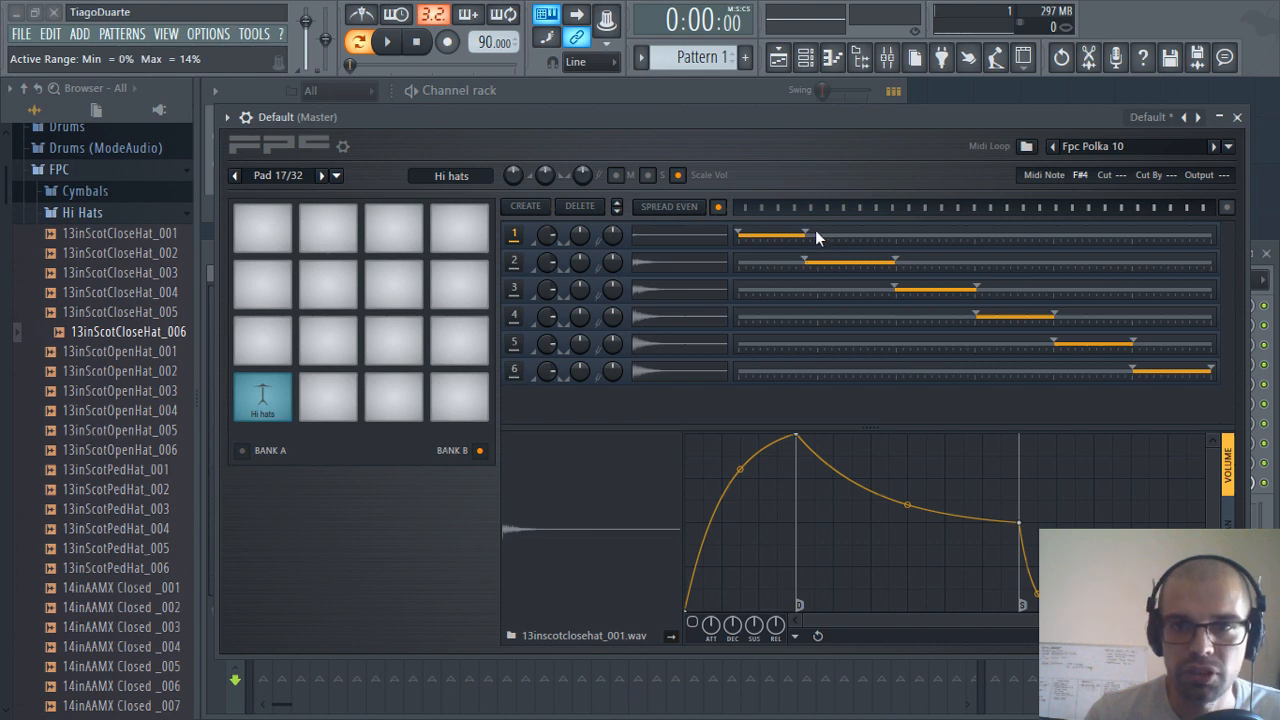
mouse_move(812, 238)
mouse_down()
mouse_move(868, 238)
mouse_move(786, 245)
mouse_move(846, 243)
mouse_move(829, 241)
mouse_up()
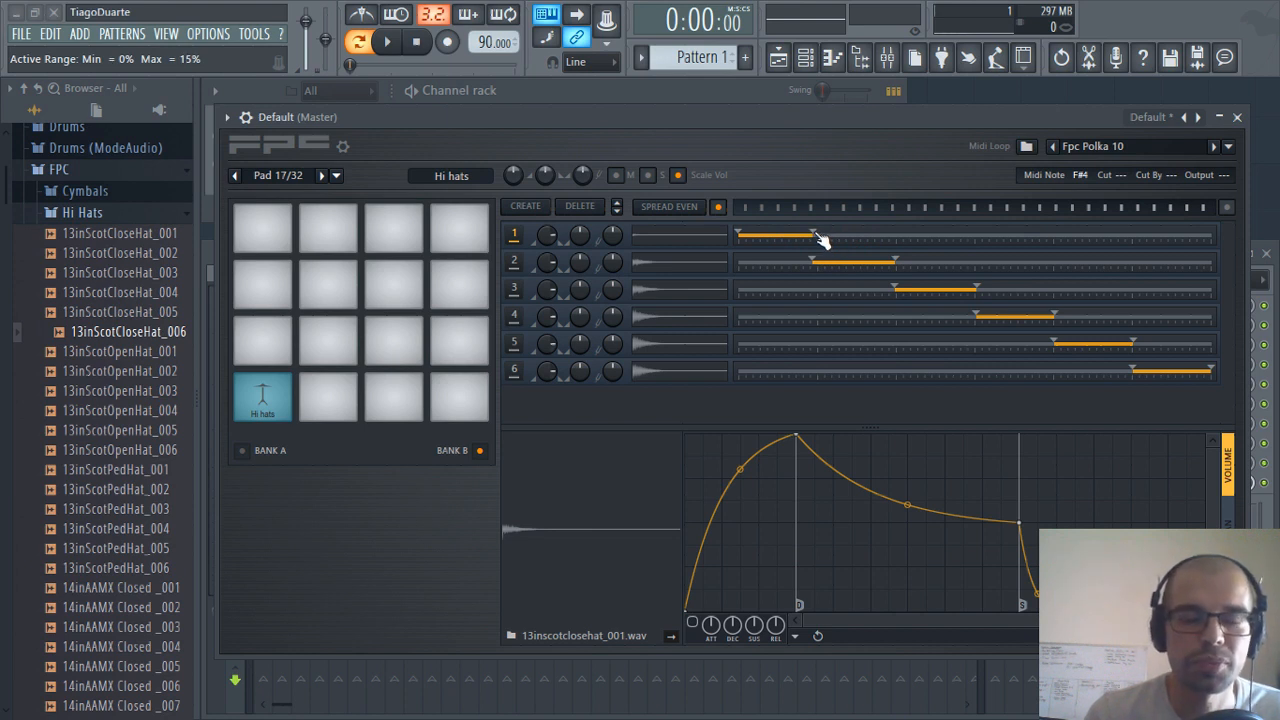
drag(818, 240, 790, 238)
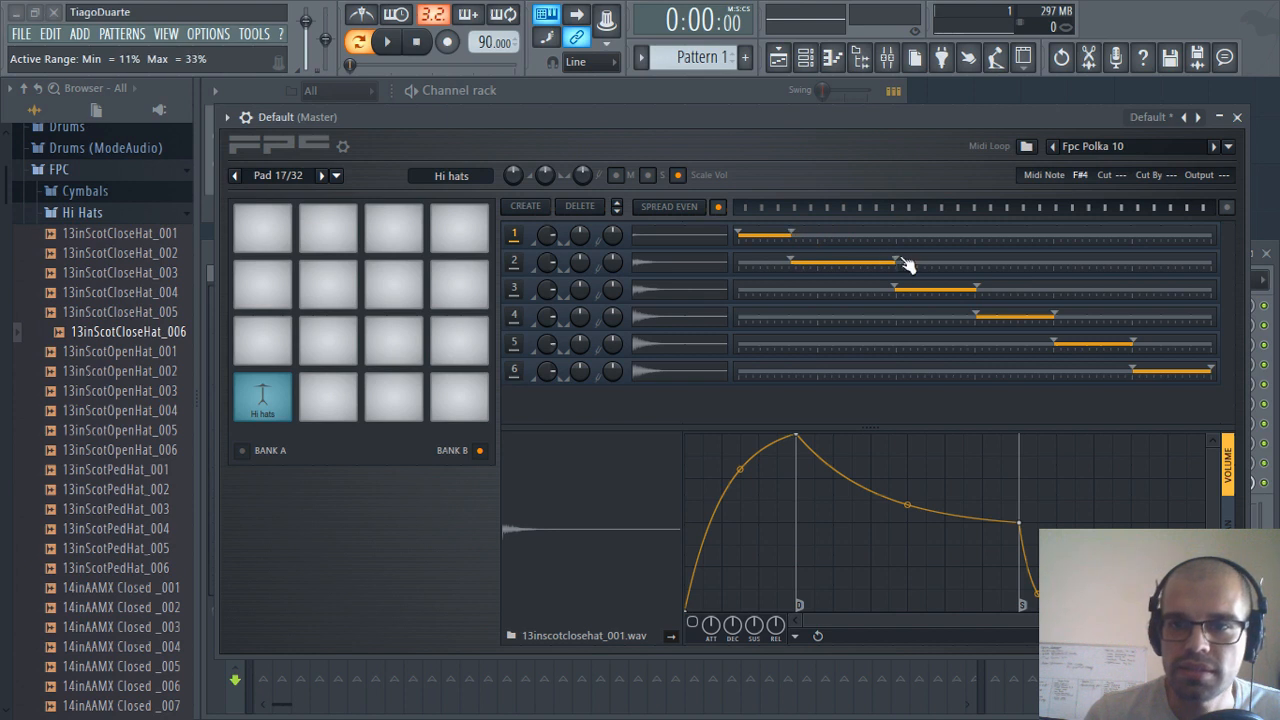
Set layer 2's velocity range to 27–36% with the limits unlinked, leaving a gap above layer 1
mouse_move(910, 266)
mouse_down()
mouse_move(857, 270)
mouse_move(916, 275)
mouse_up()
mouse_move(798, 265)
mouse_down()
mouse_move(862, 268)
mouse_move(815, 243)
mouse_move(797, 266)
mouse_up()
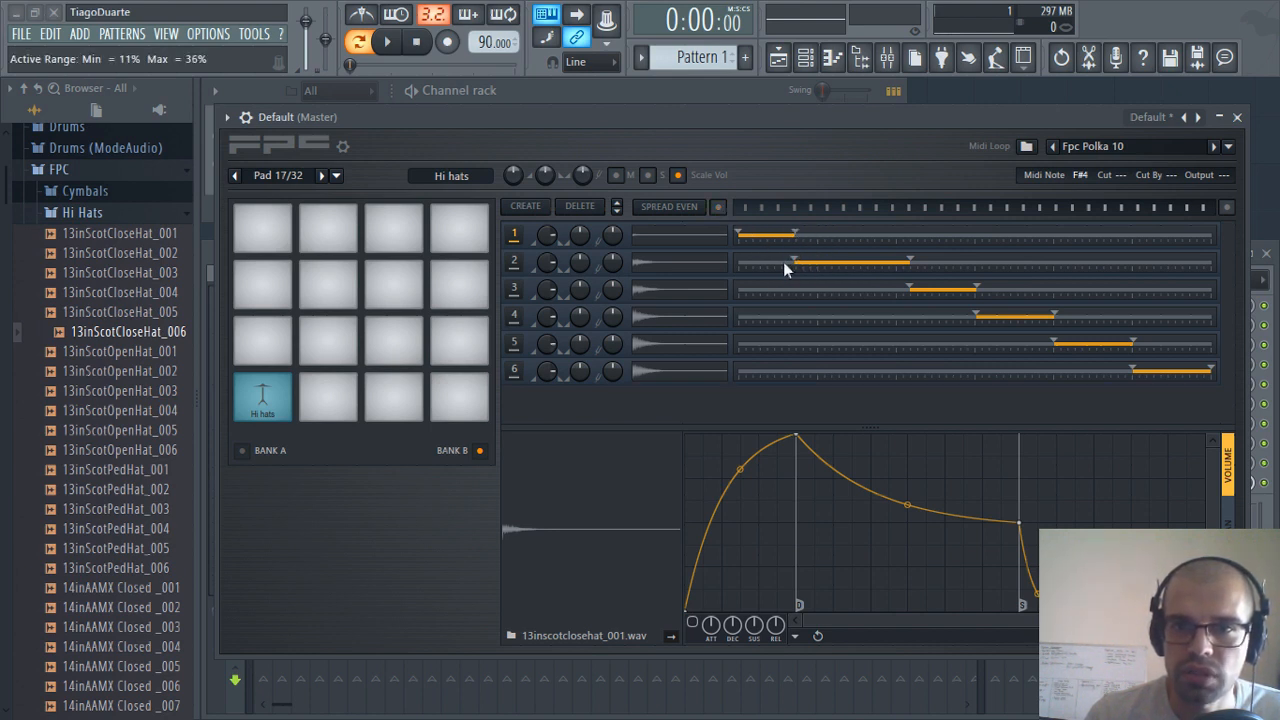
drag(808, 265, 868, 266)
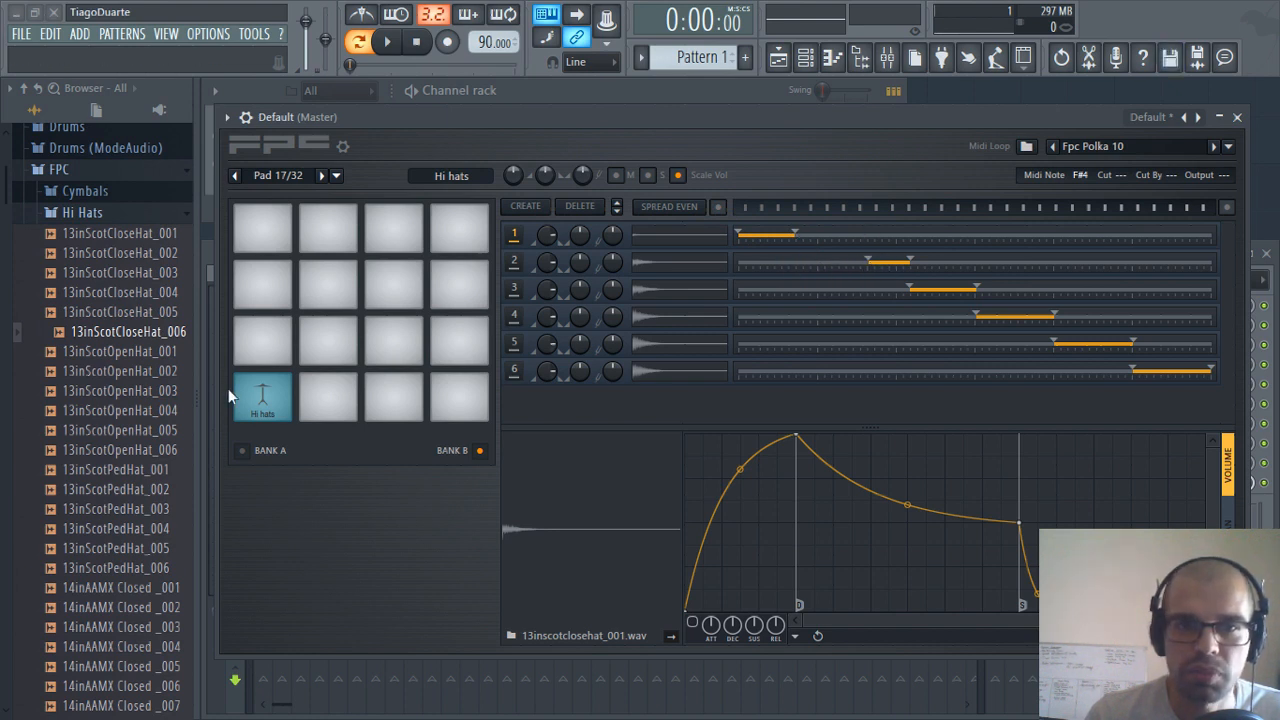
Play the Hi hats pad with mostly soft strikes to test the velocity gap between layers 1 and 2
click(262, 379)
click(262, 384)
click(263, 391)
click(263, 397)
click(263, 390)
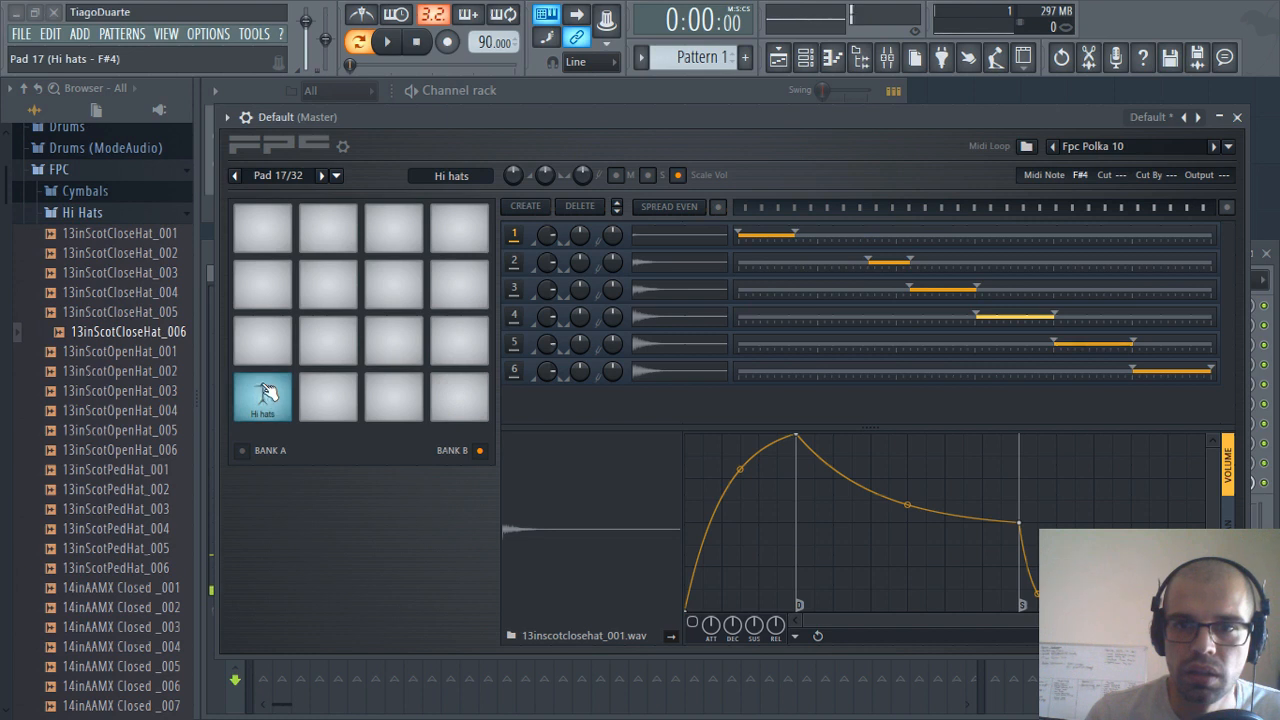
click(262, 383)
click(263, 388)
click(263, 385)
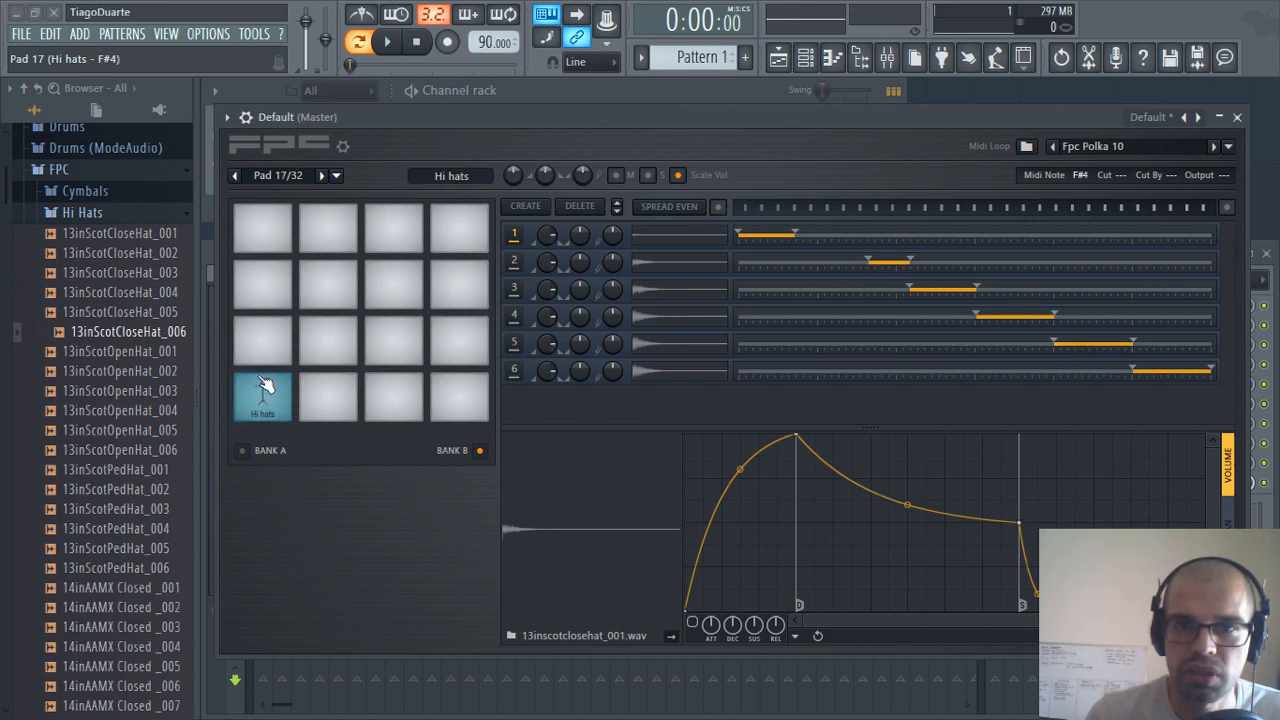
click(264, 385)
click(264, 384)
click(264, 383)
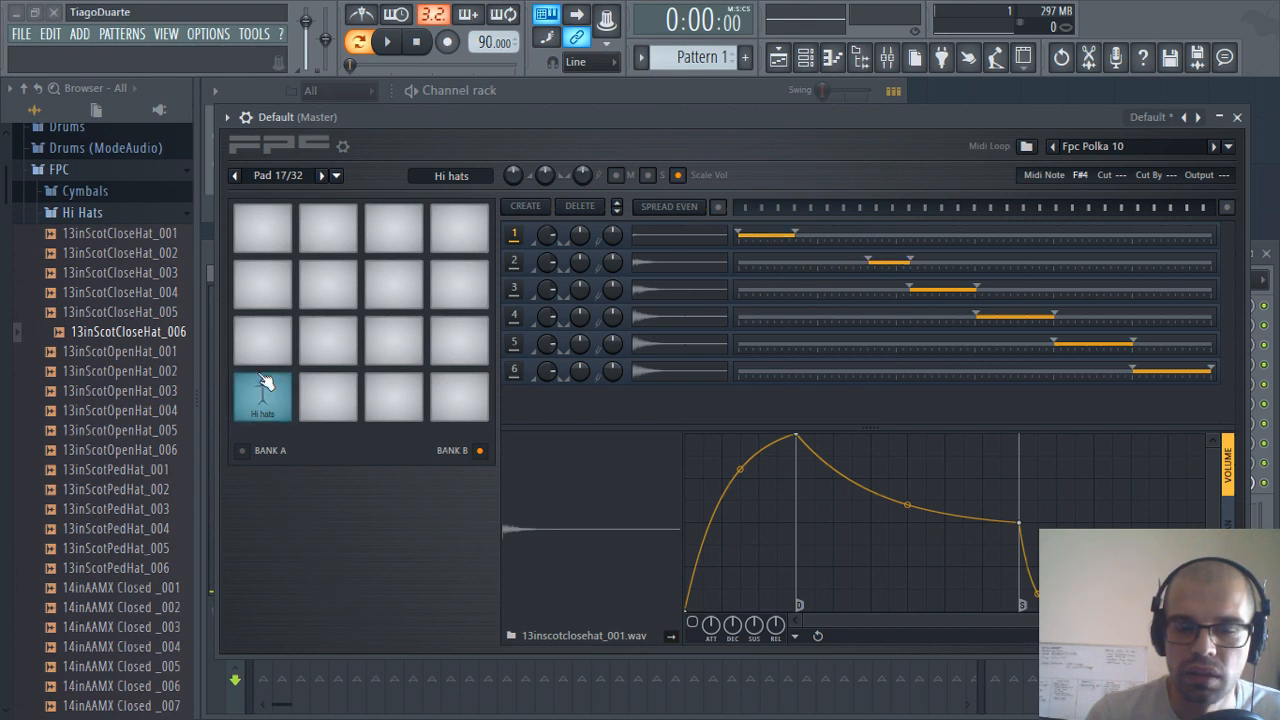
click(266, 386)
click(268, 388)
click(268, 388)
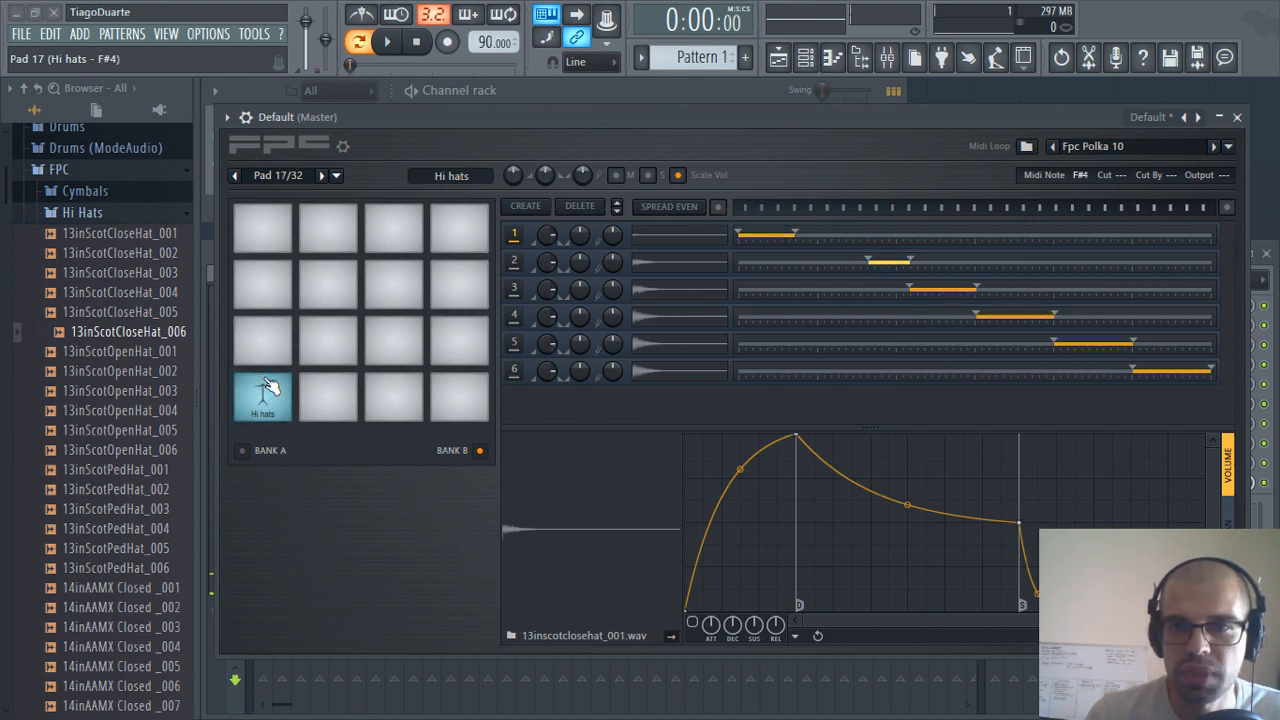
click(273, 394)
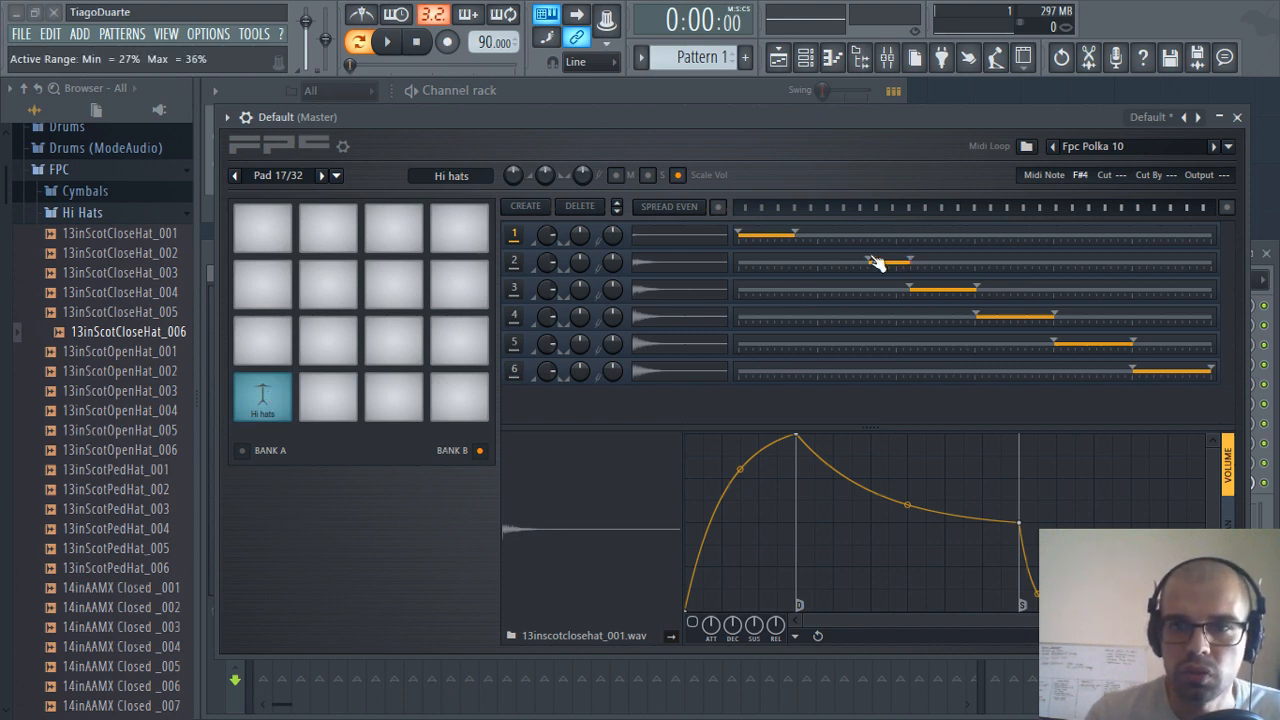
Close the gap between layers 1 and 2, relink the range limits and place their shared boundary at about 15%
drag(869, 260, 828, 262)
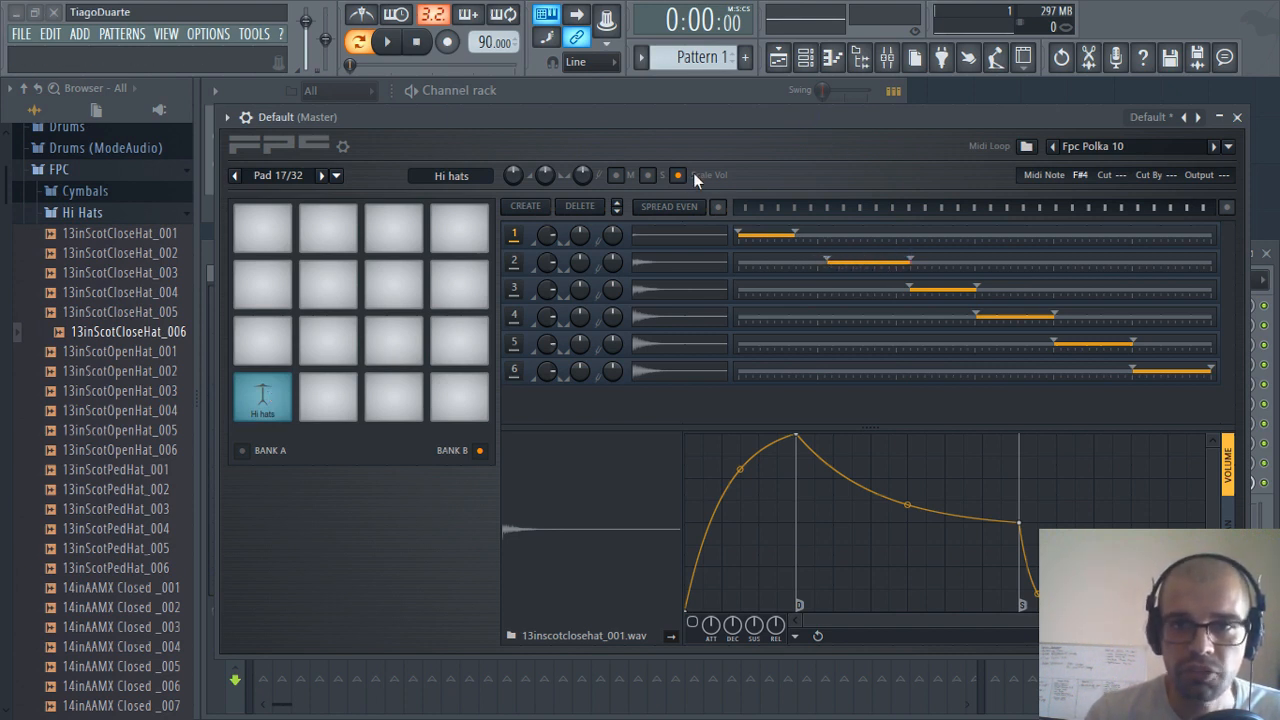
drag(796, 236, 823, 245)
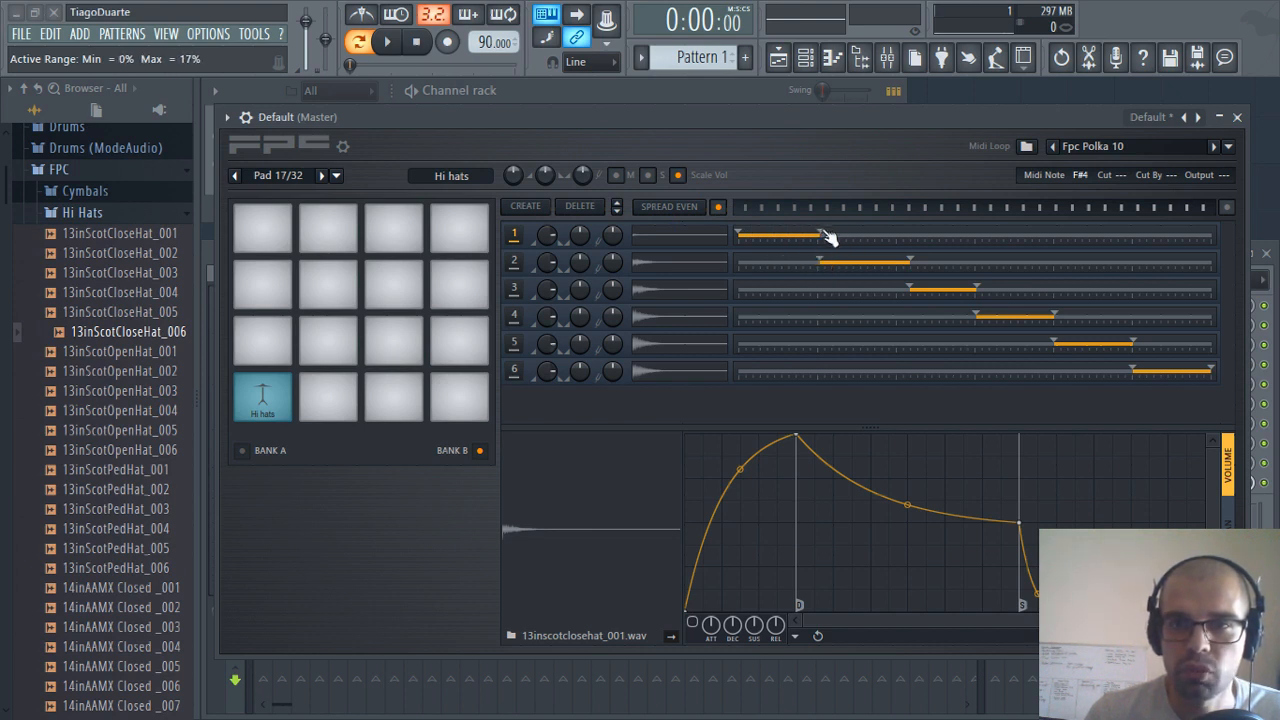
mouse_move(830, 236)
mouse_down()
mouse_move(851, 243)
mouse_move(820, 243)
mouse_up()
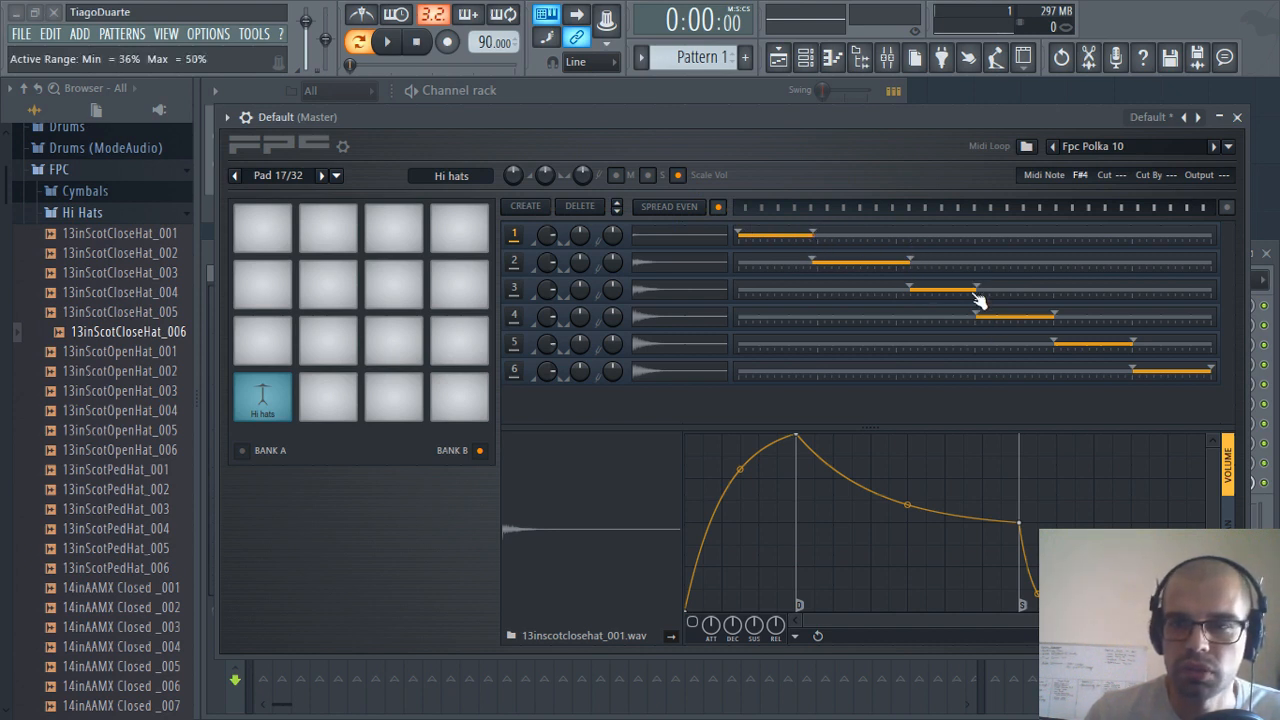
Shift the remaining linked boundaries, shortening layers 2, 3 and 6, starting layer 4 at 43% and extending layer 5 upward
drag(911, 262, 884, 266)
drag(983, 292, 945, 297)
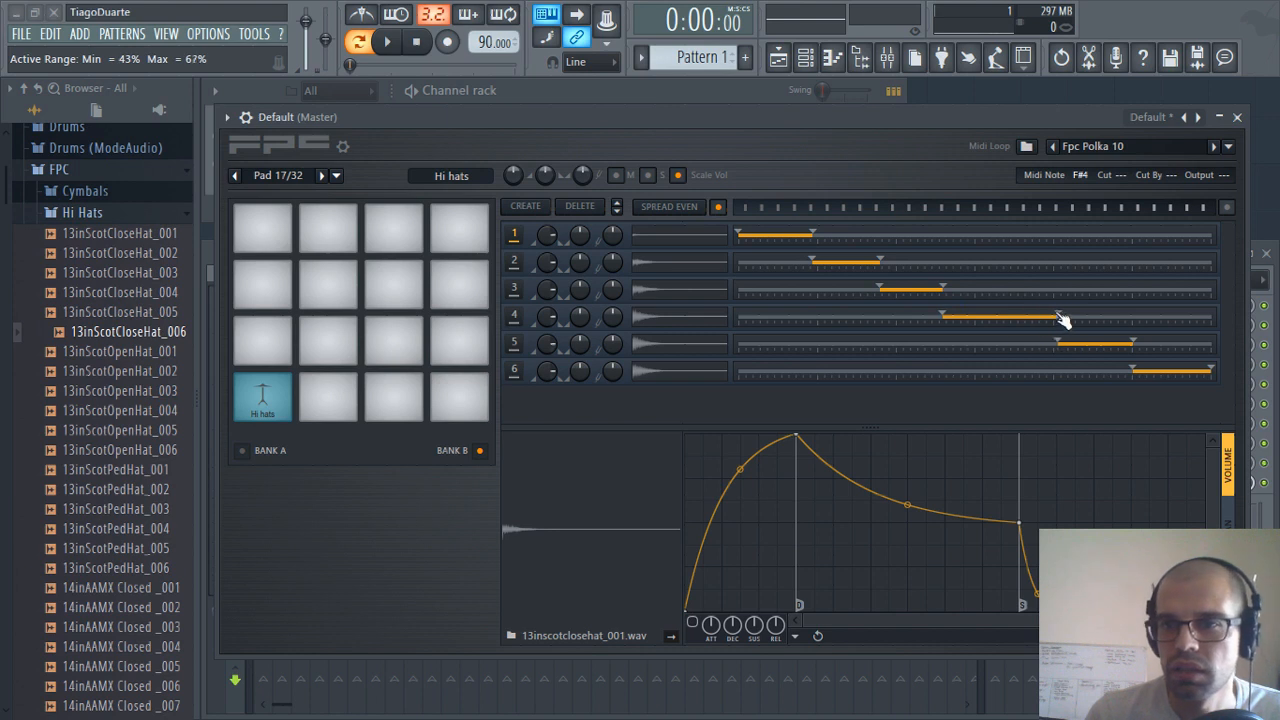
drag(1060, 320, 1180, 344)
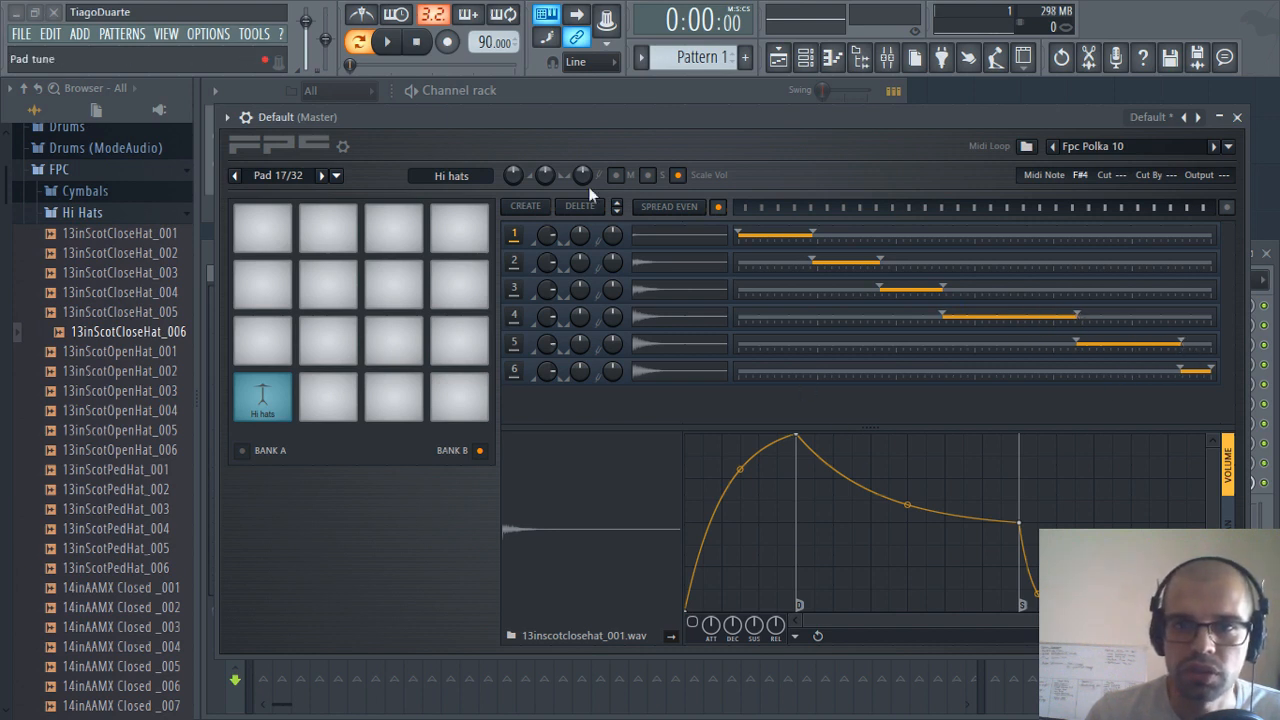
Redistribute the velocity ranges of all six hi-hat layers evenly
click(664, 207)
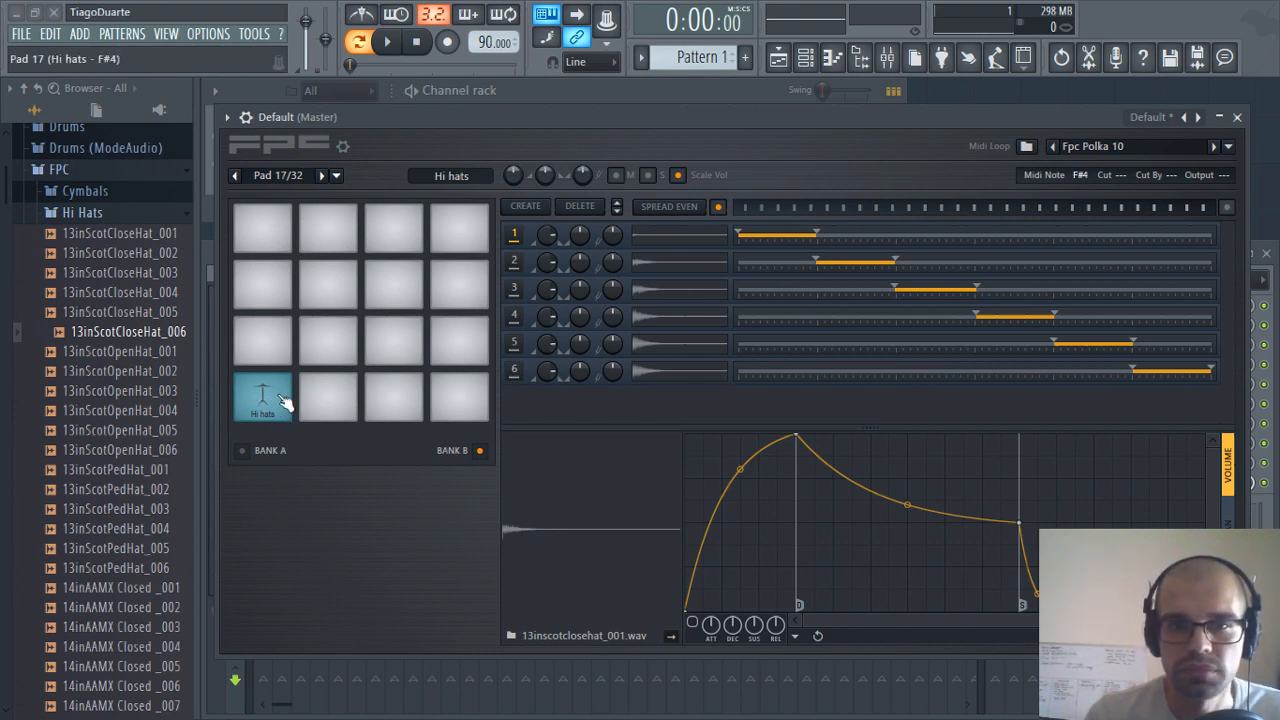
Audition the samples of the Hi hats pad's six layers one after another
click(681, 239)
click(681, 263)
click(677, 289)
click(677, 317)
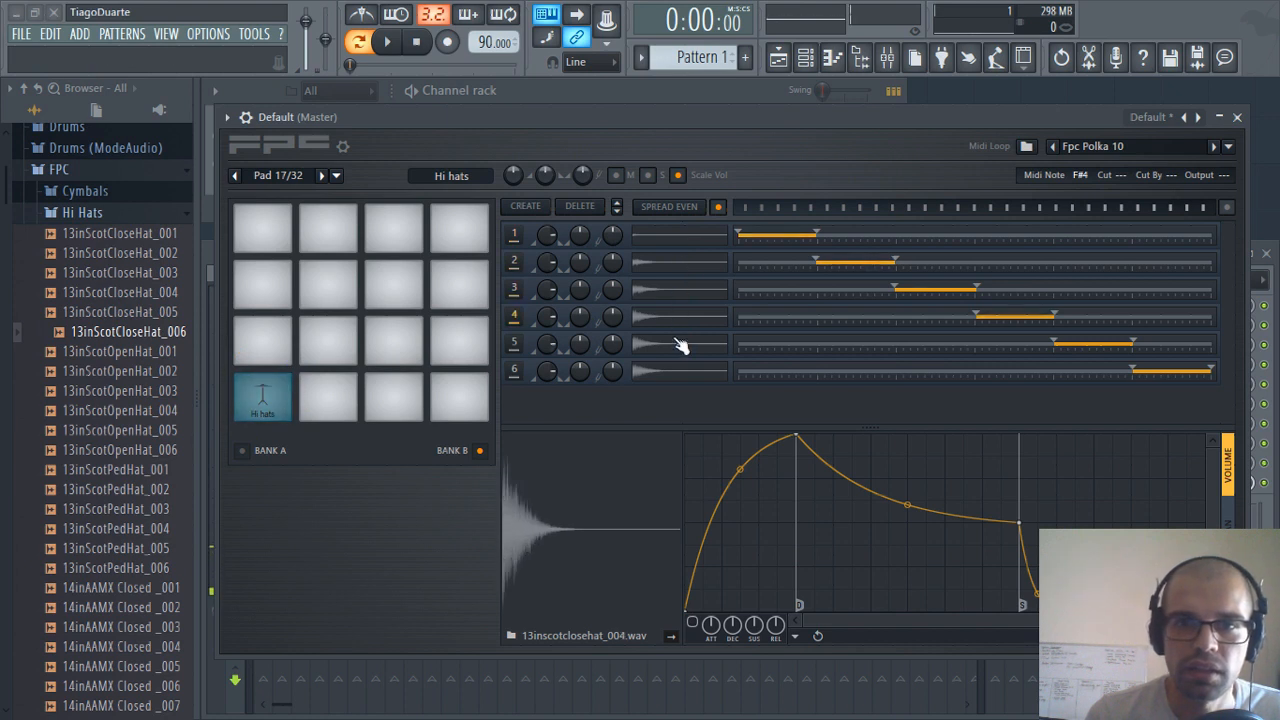
click(677, 344)
click(679, 373)
click(680, 344)
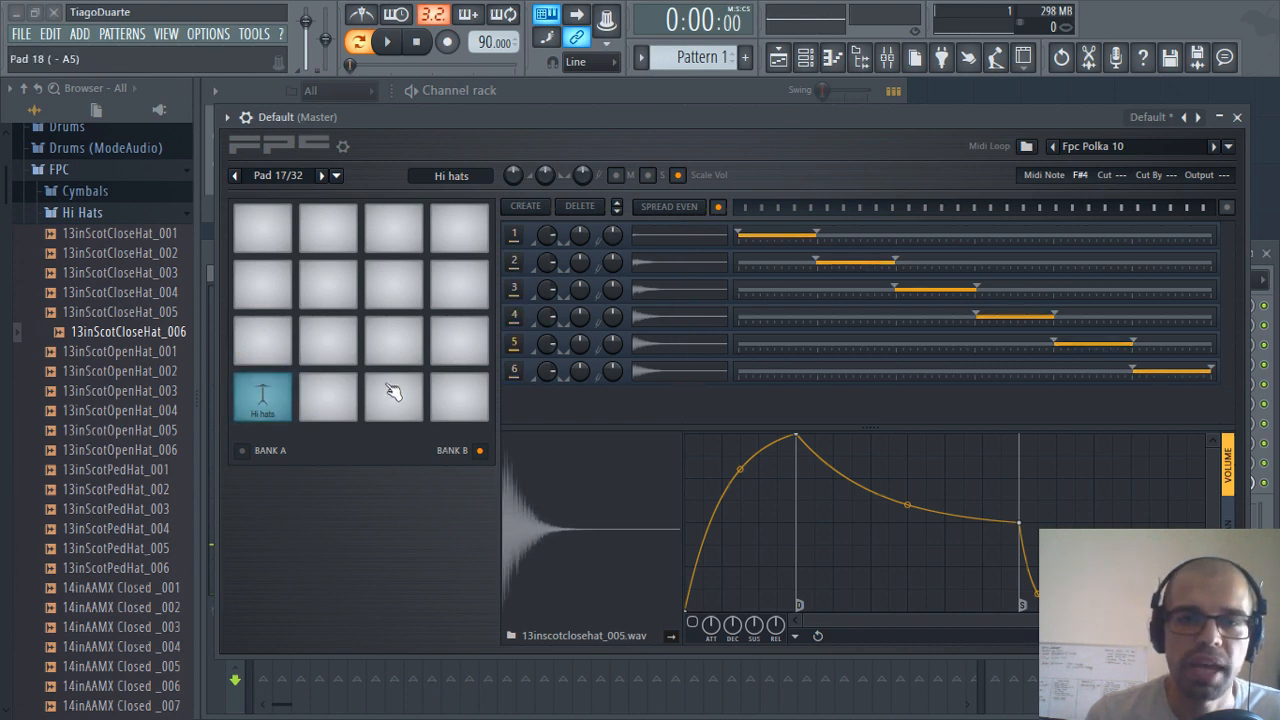
Set the Hi hats pad's MIDI note to A4 (Crash Cymbal 2)
click(1080, 175)
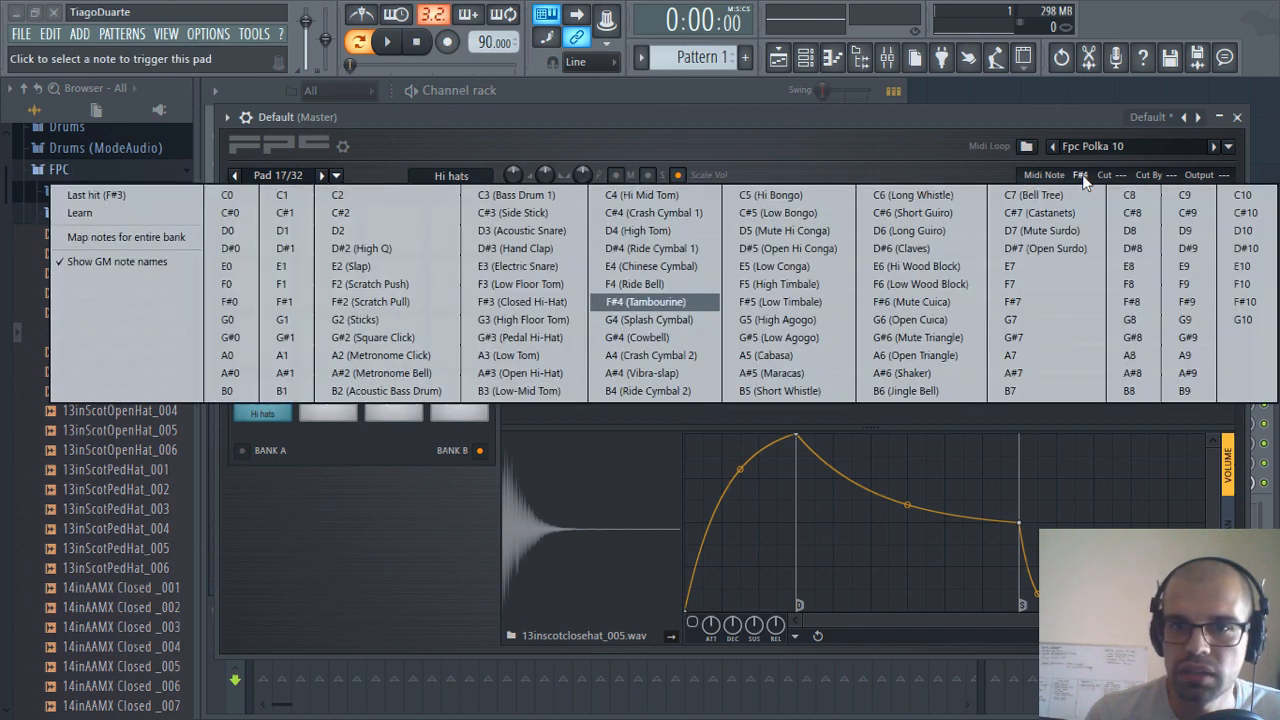
click(653, 355)
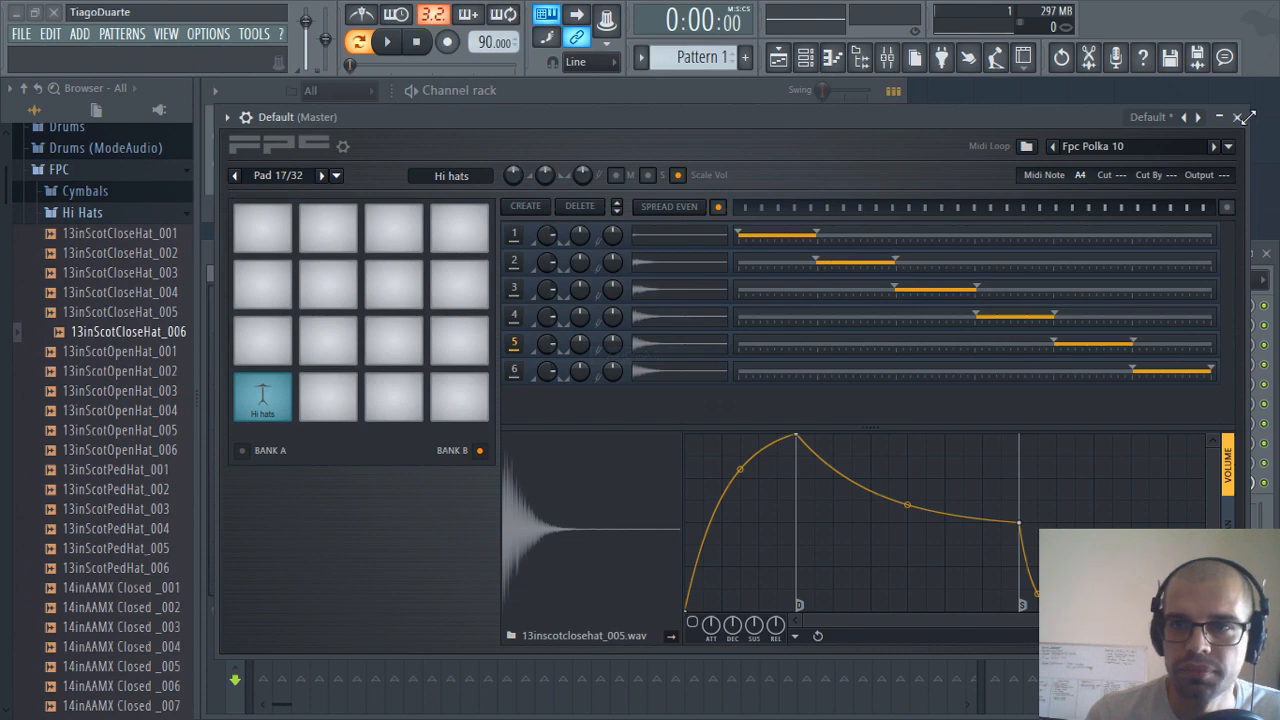
click(1084, 178)
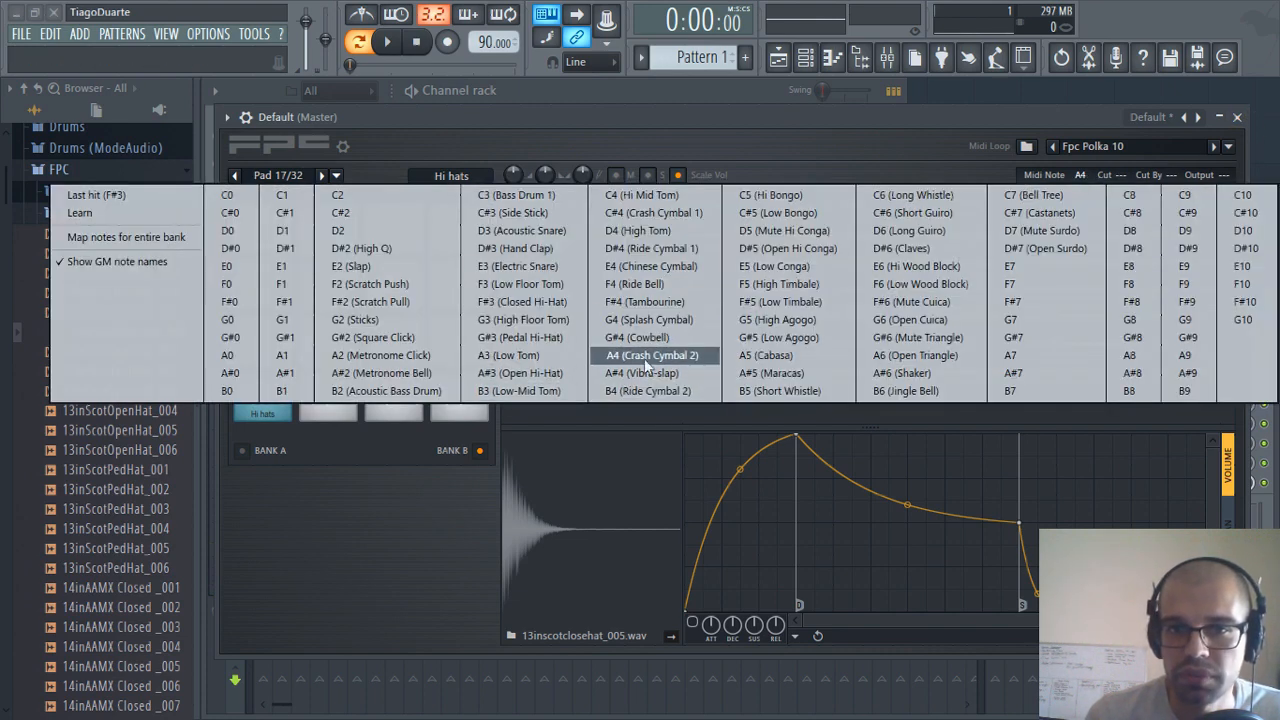
click(722, 105)
Open the FPC channel's piano roll beside the plugin window and bring the Hi hats key into view
drag(580, 117, 583, 198)
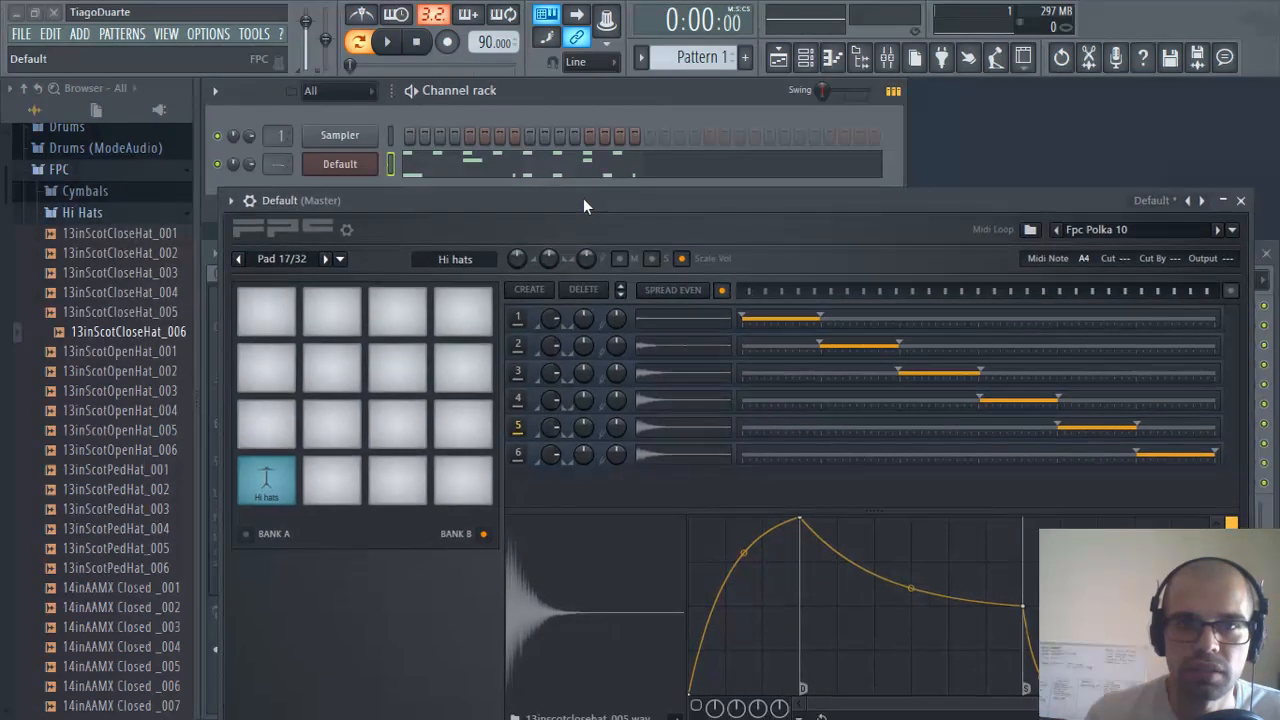
click(549, 167)
drag(378, 193, 470, 346)
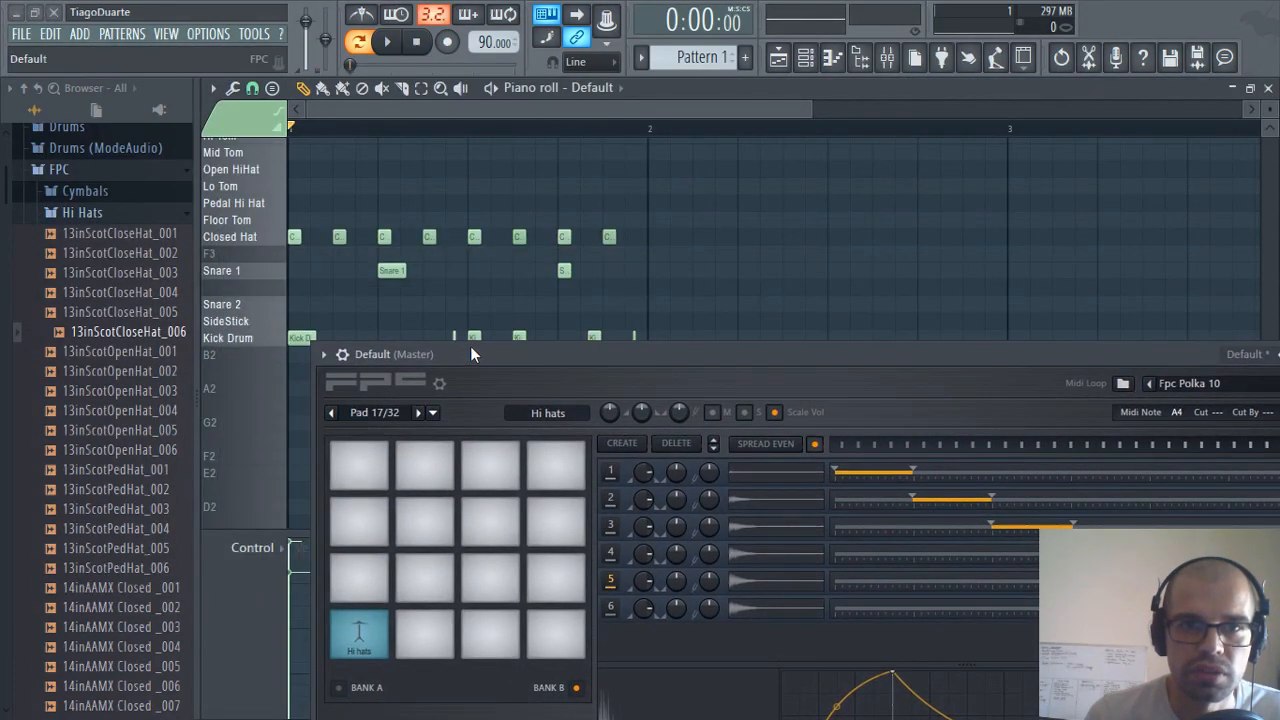
scroll(352, 278, up, 5)
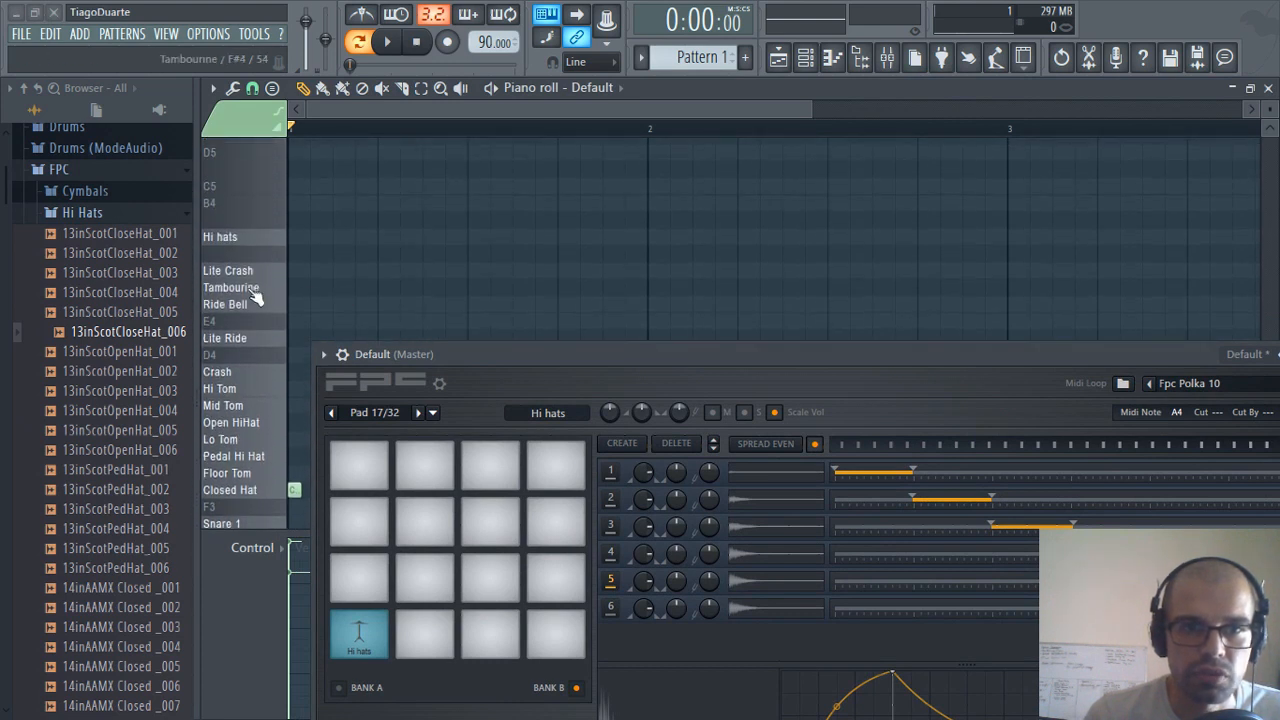
scroll(260, 297, up, 3)
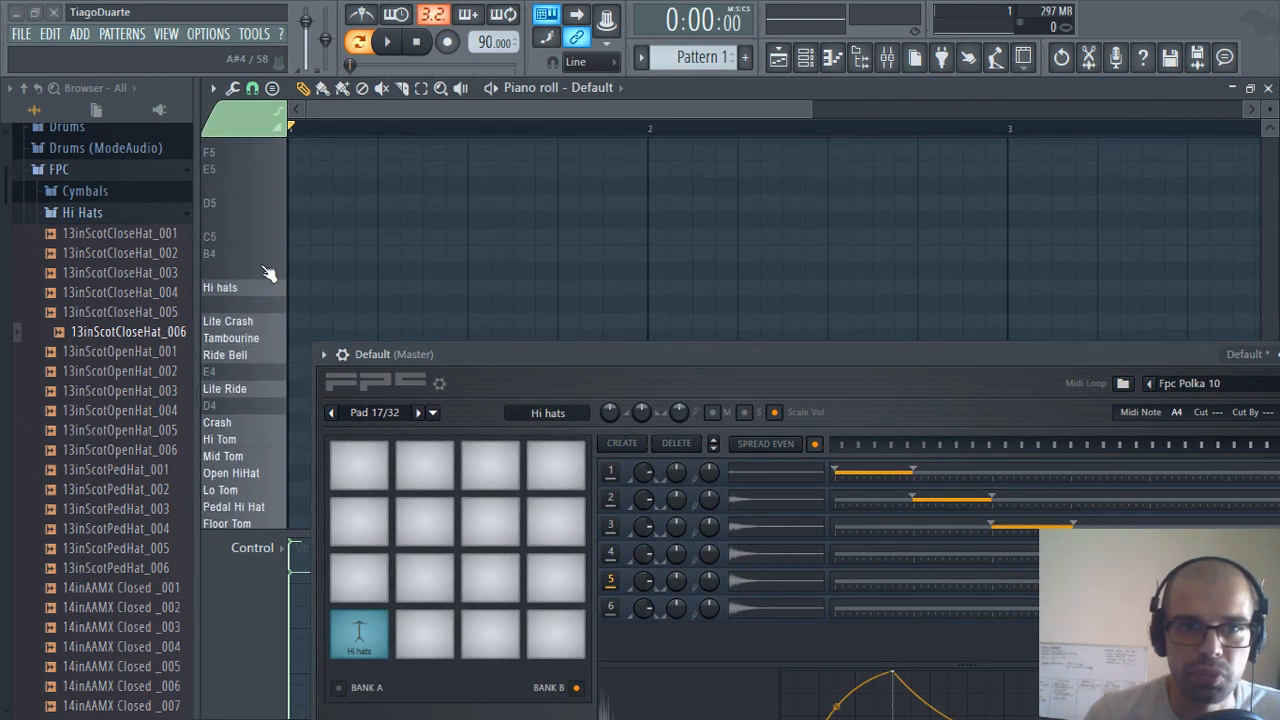
scroll(272, 165, up, 1)
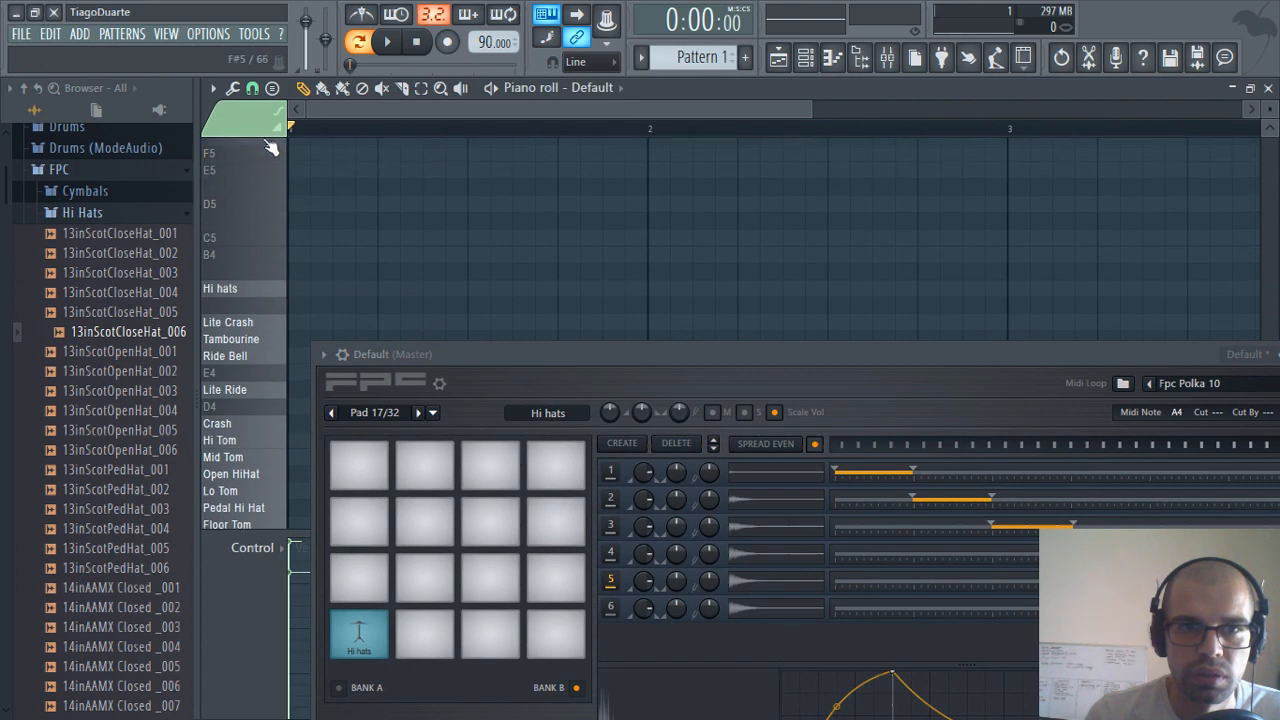
Assign MIDI note C5 to the Hi hats pad and test its key in the piano roll
click(1180, 413)
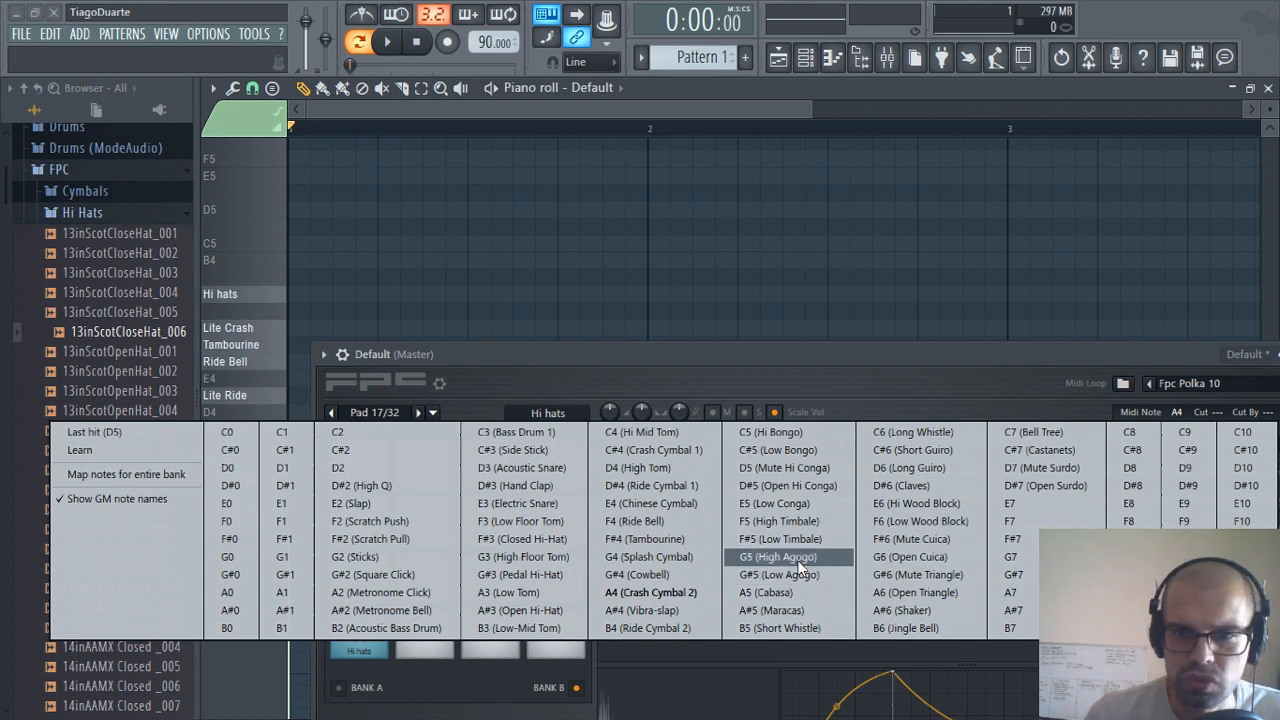
click(776, 431)
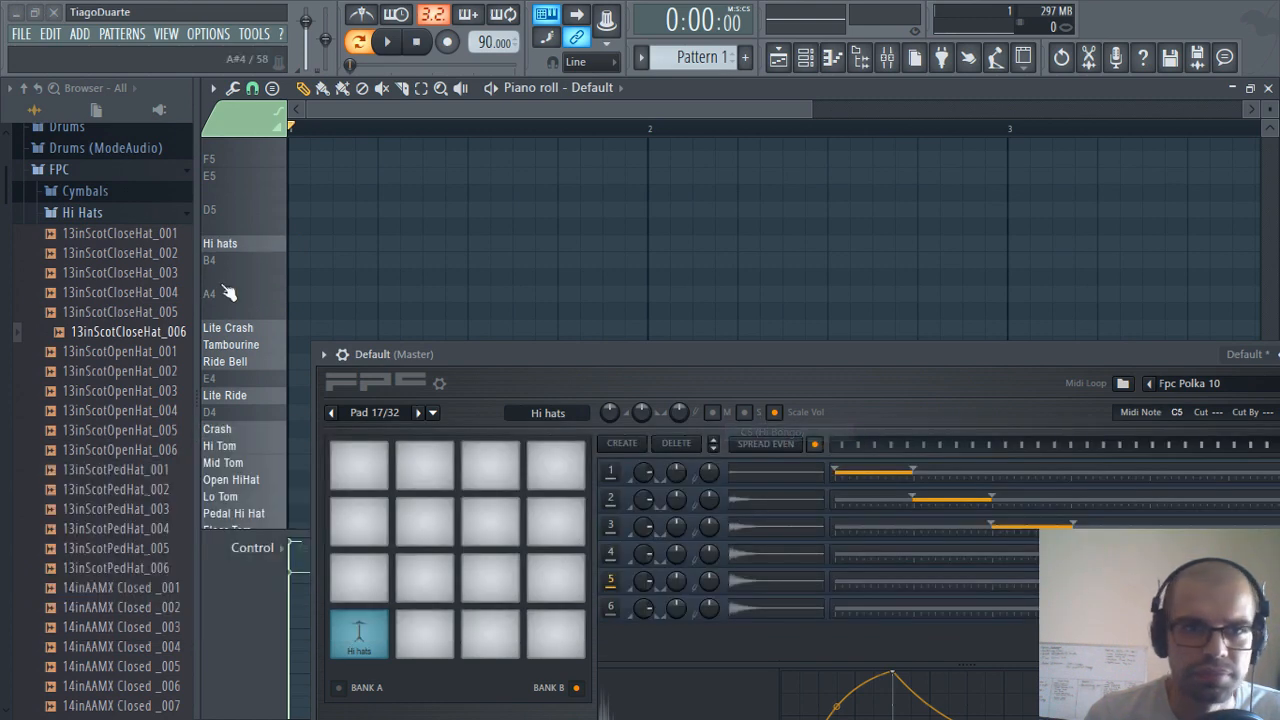
click(268, 248)
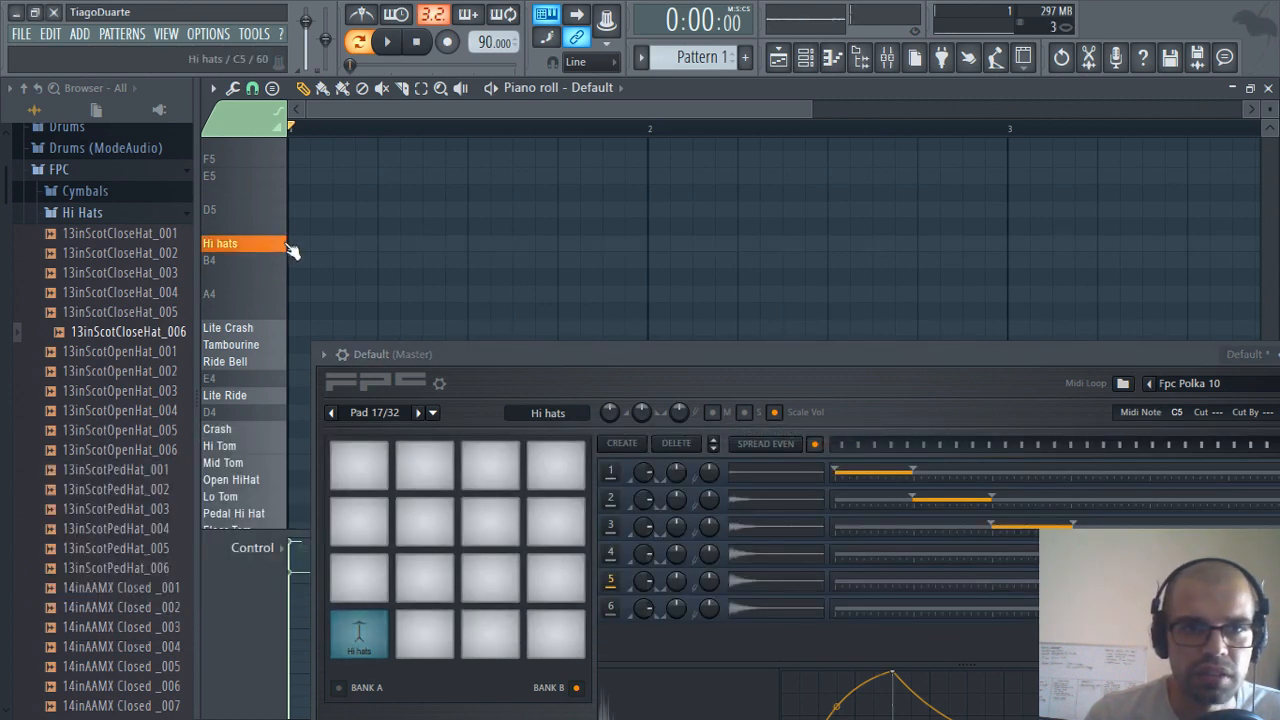
click(281, 244)
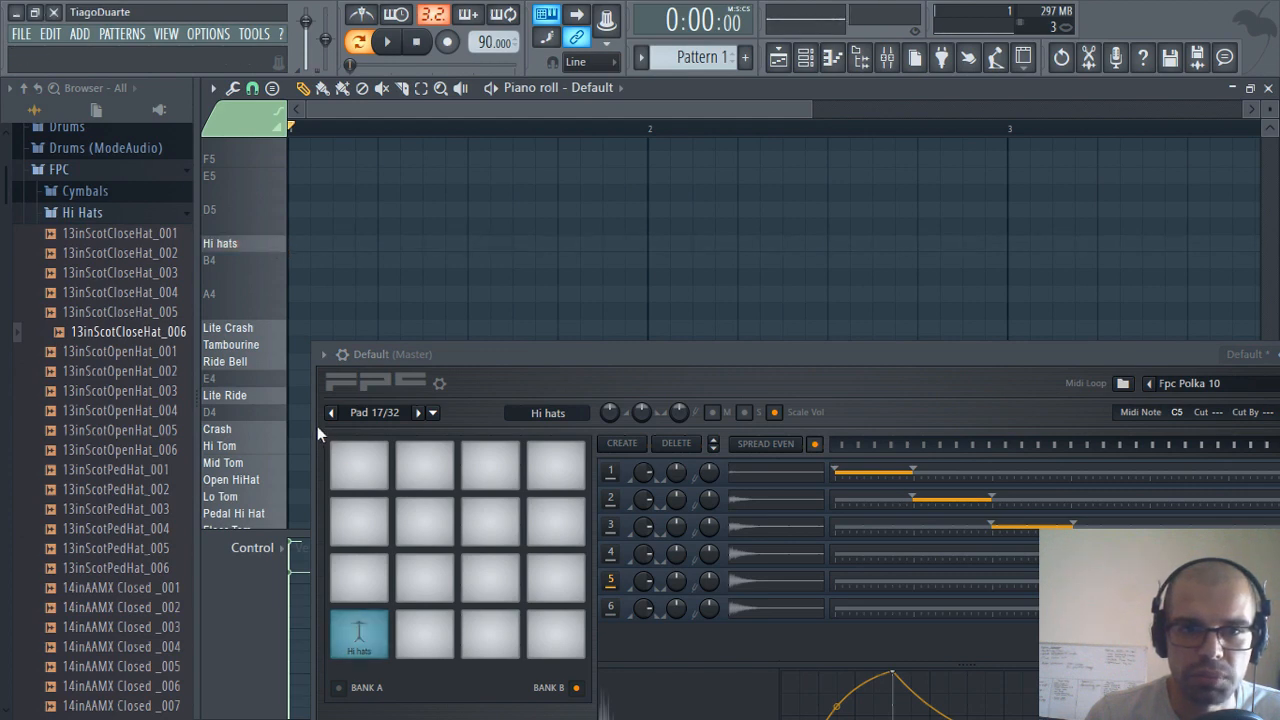
Narrow and reposition the FPC window and enlarge its layer area so all six layers show beside the piano roll keys
drag(318, 428, 458, 428)
drag(803, 355, 768, 266)
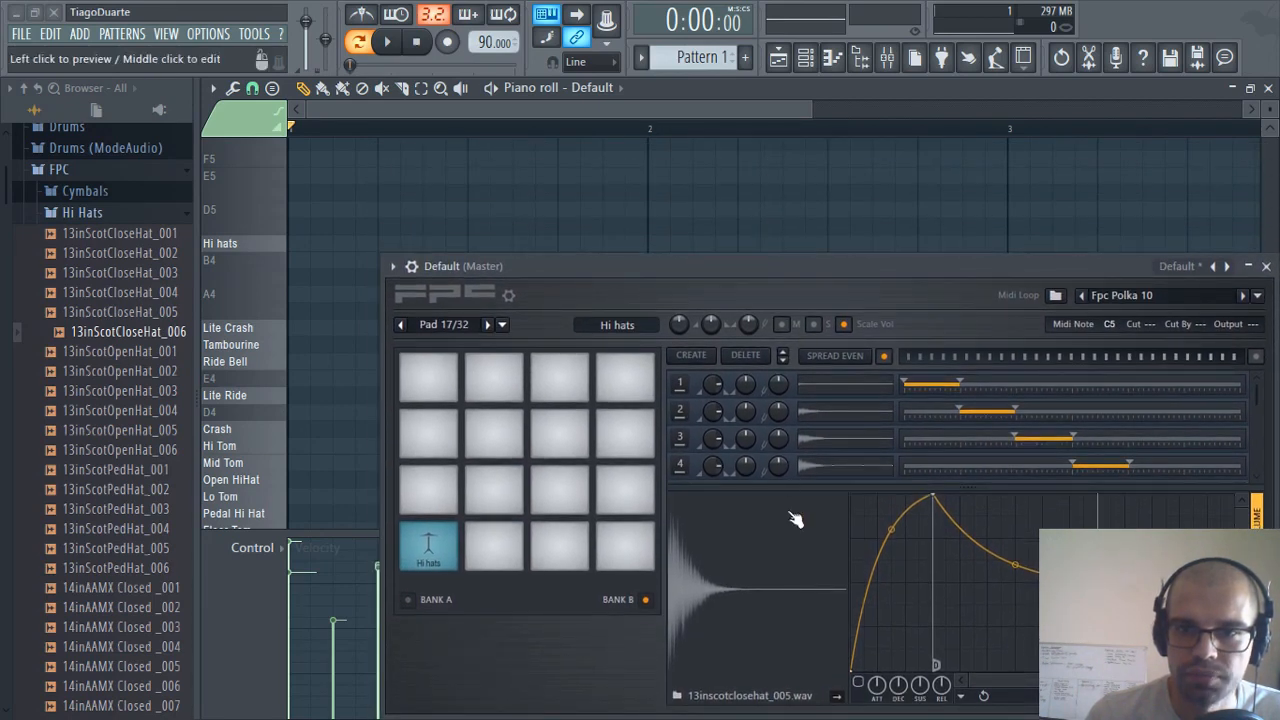
drag(781, 487, 786, 573)
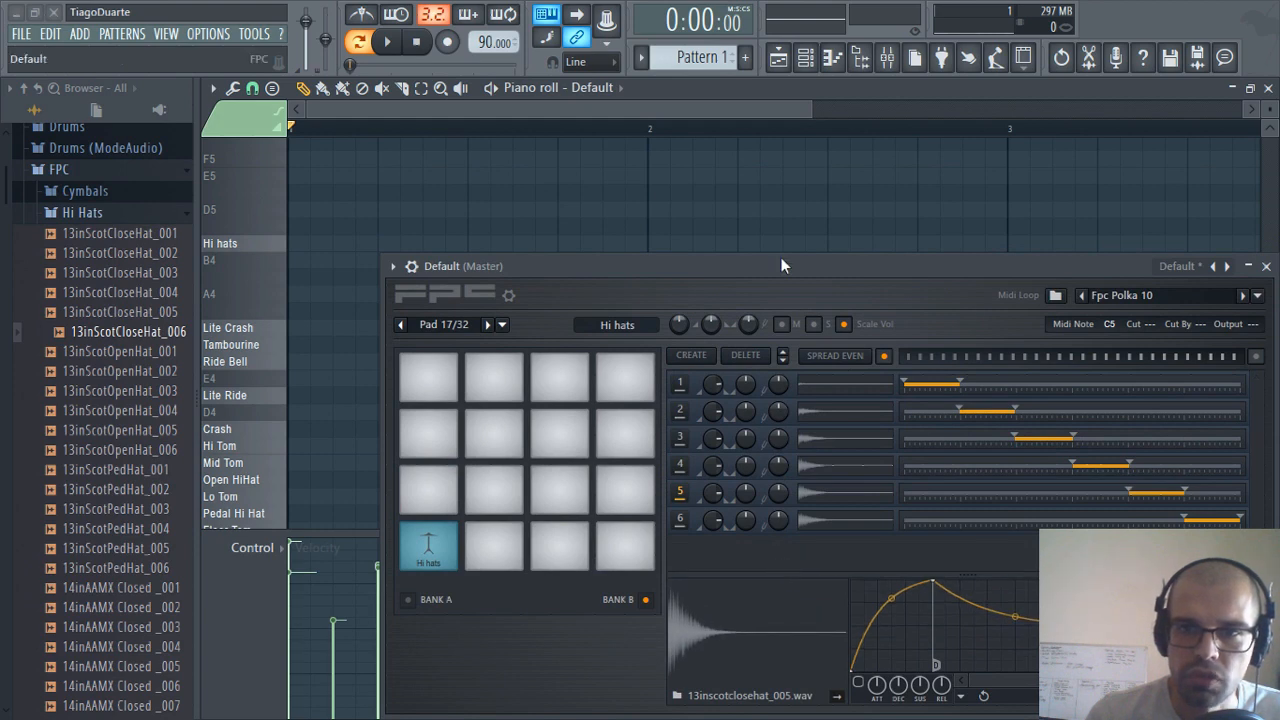
drag(777, 252, 780, 279)
Play the Hi hats key in the piano roll at varying velocities to check which layers trigger
click(271, 246)
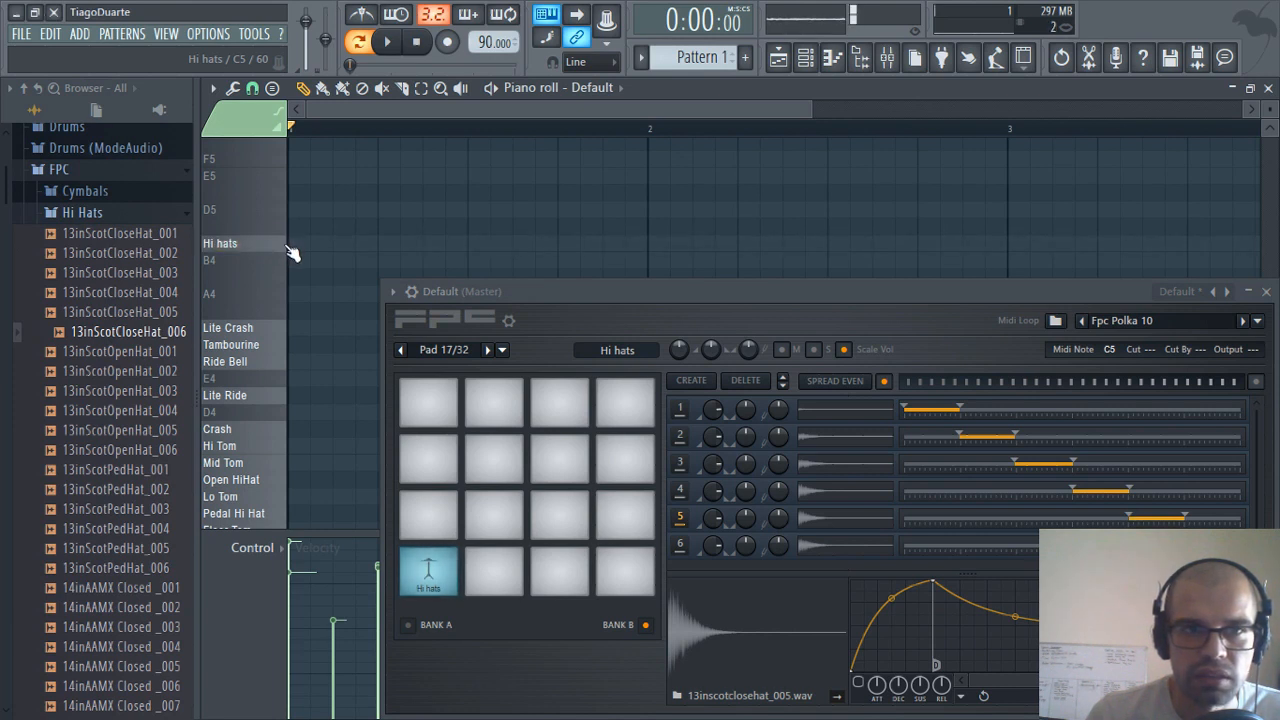
click(288, 247)
click(289, 248)
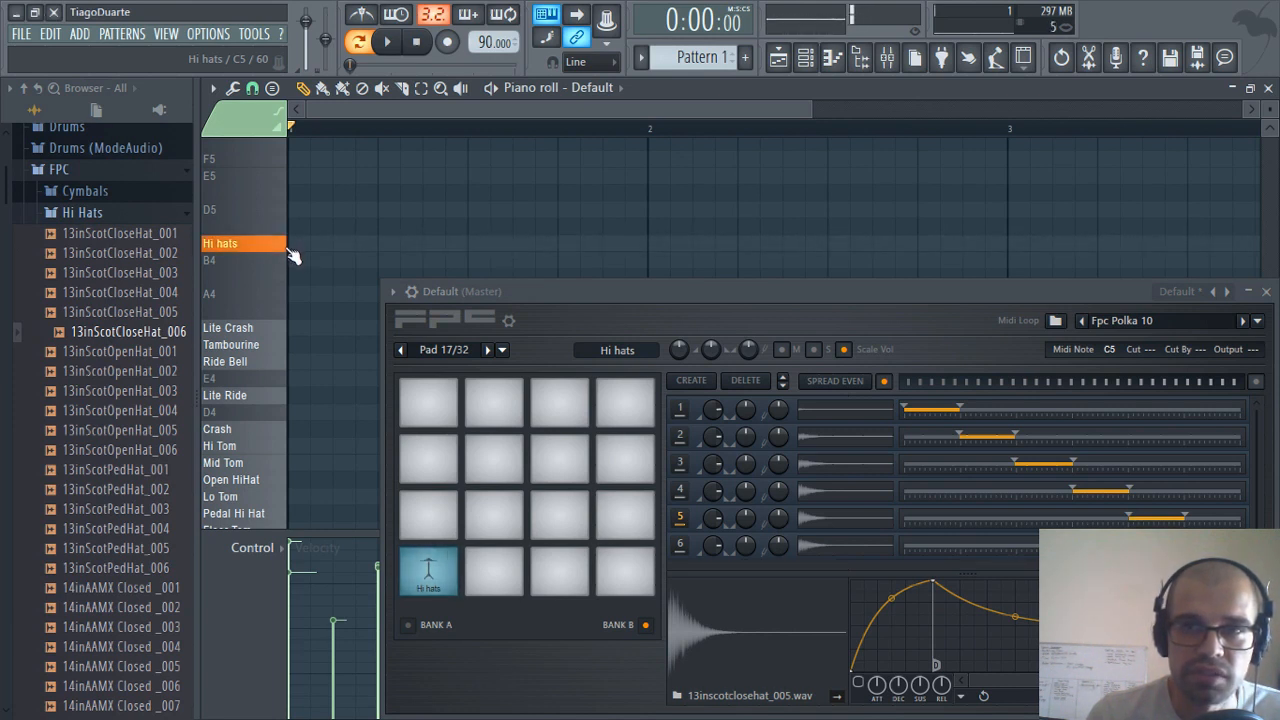
click(287, 249)
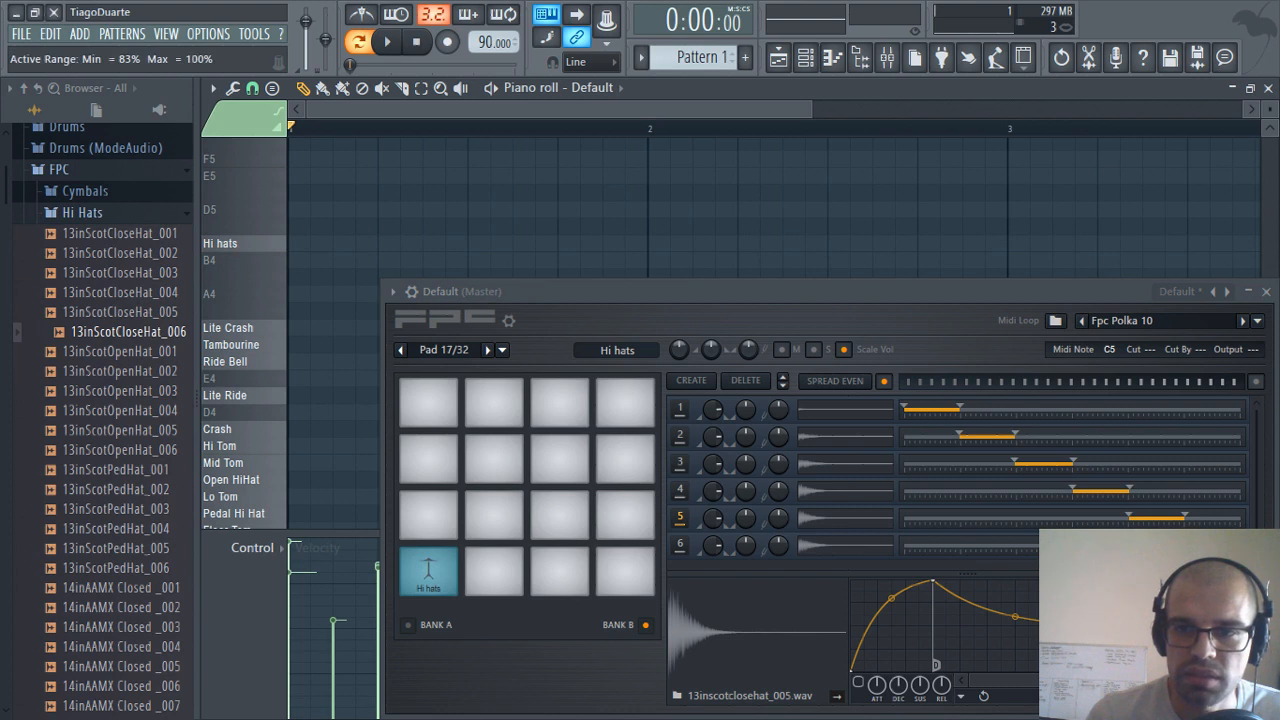
click(284, 246)
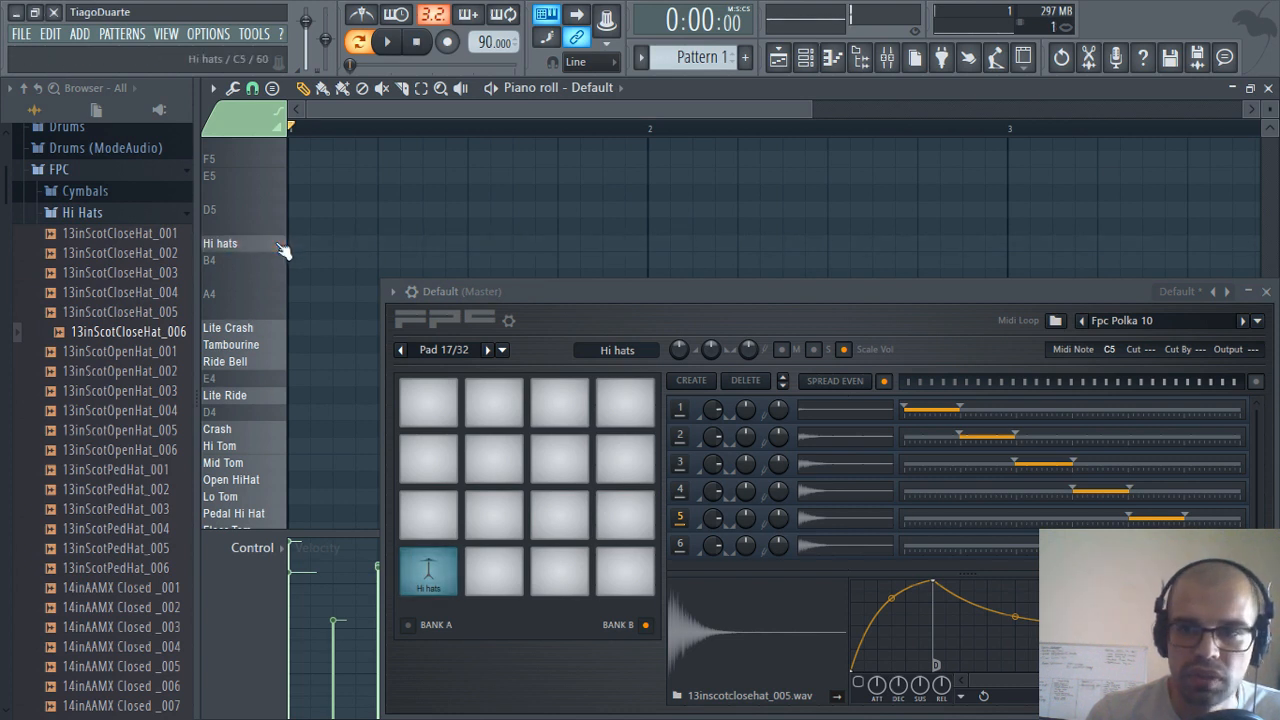
click(277, 248)
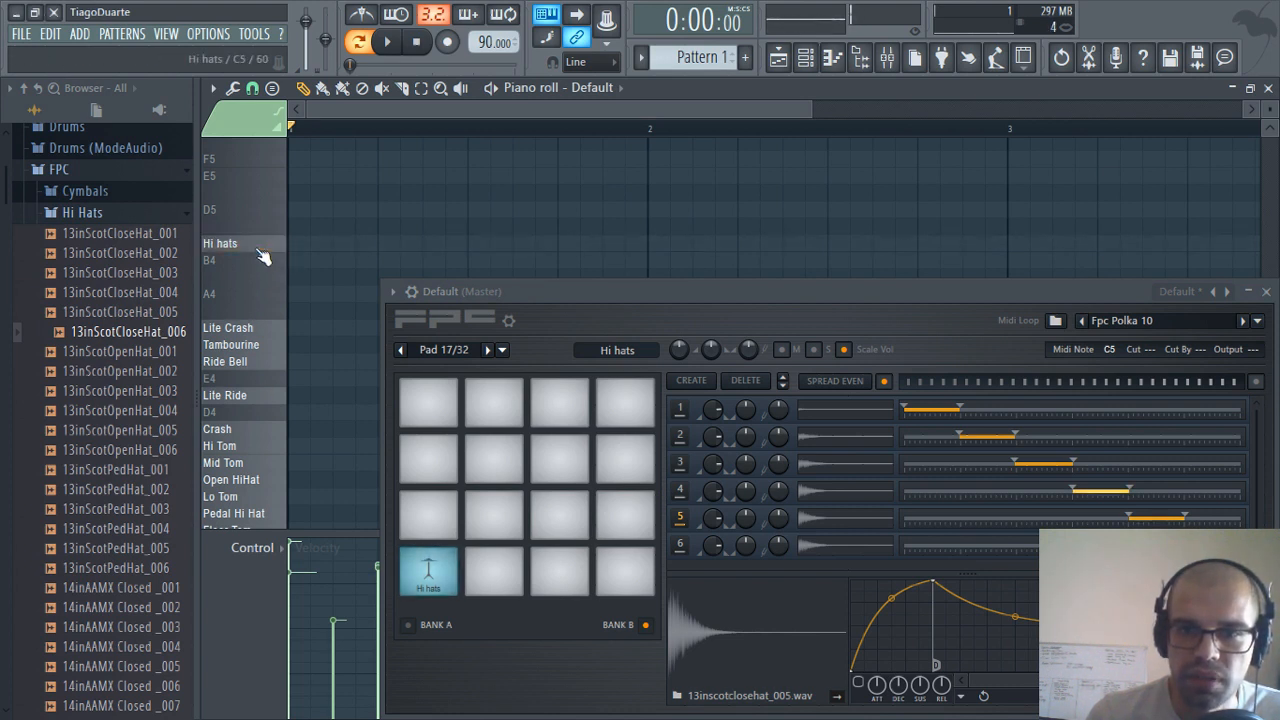
click(266, 252)
click(258, 252)
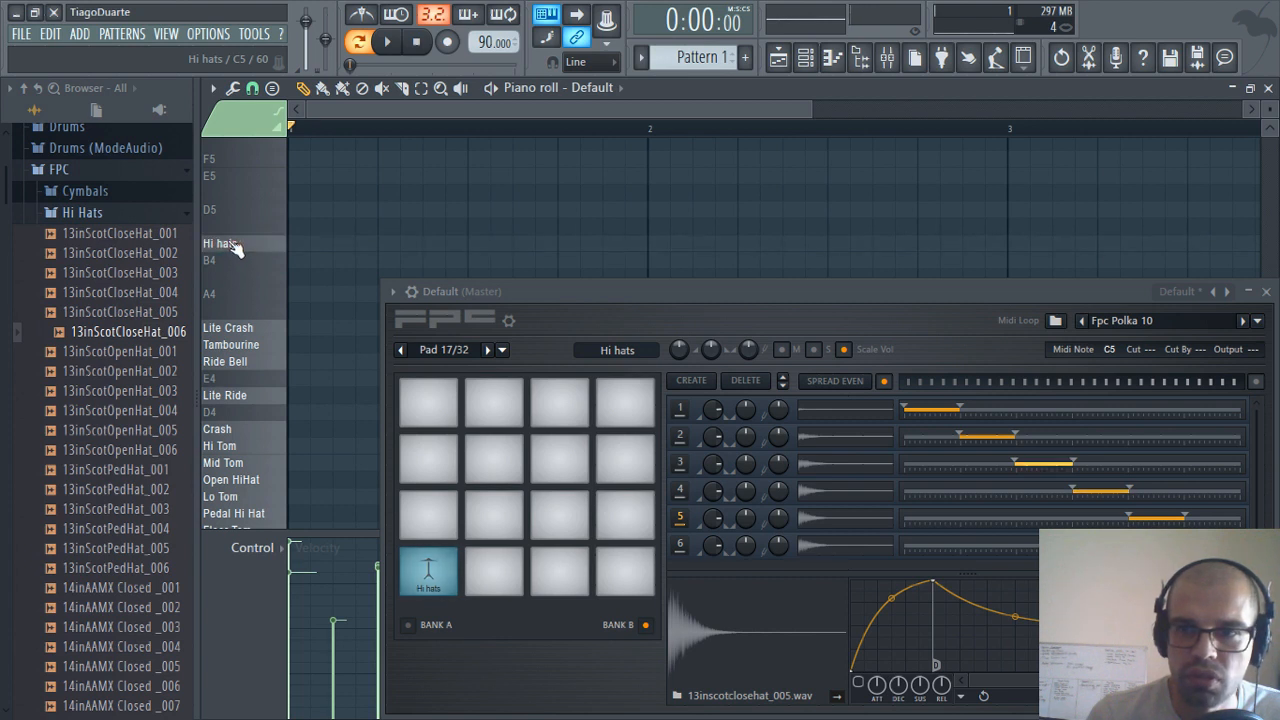
click(237, 249)
click(214, 247)
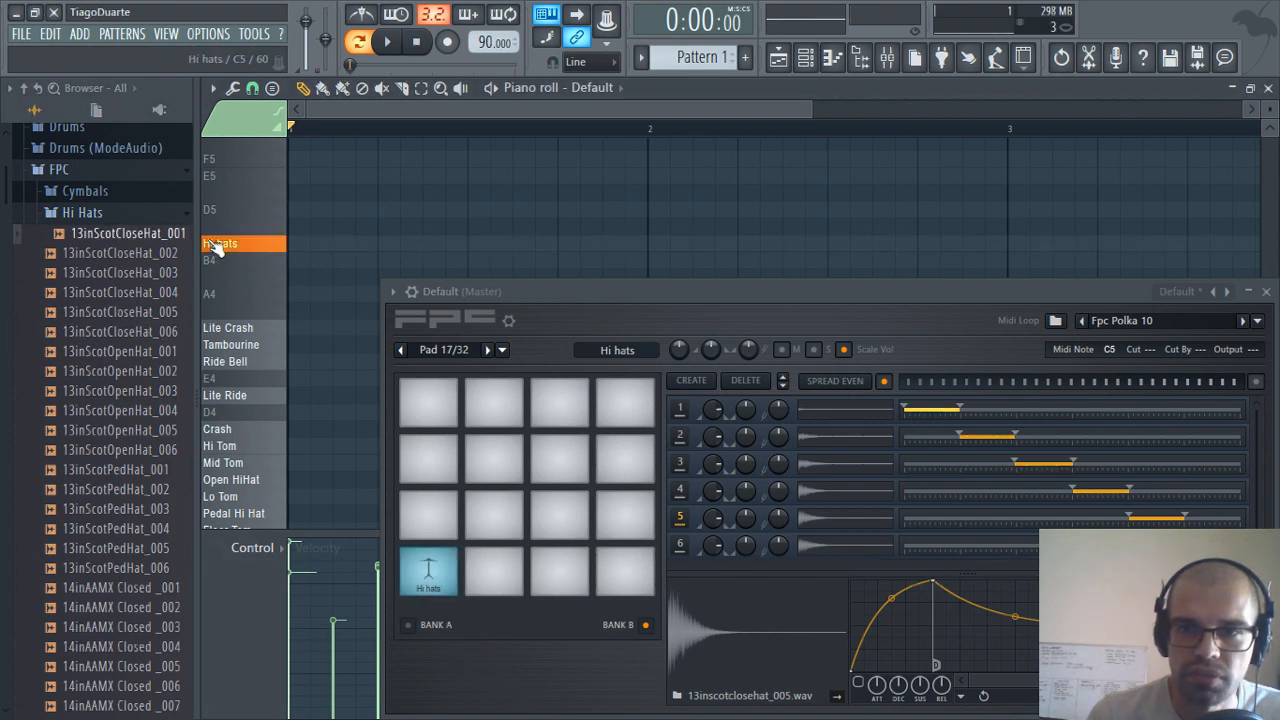
click(228, 245)
click(241, 246)
drag(194, 244, 188, 246)
click(223, 250)
click(200, 245)
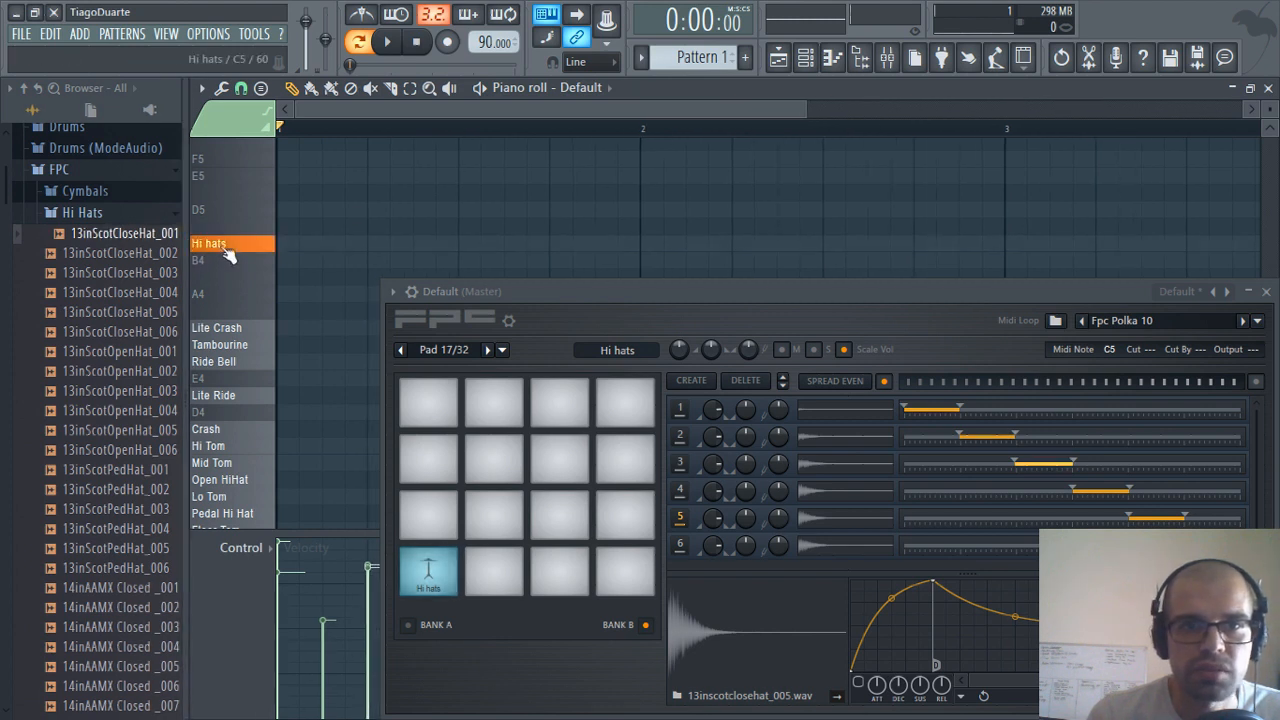
Hide the browser and the piano roll, and widen the FPC window
click(860, 57)
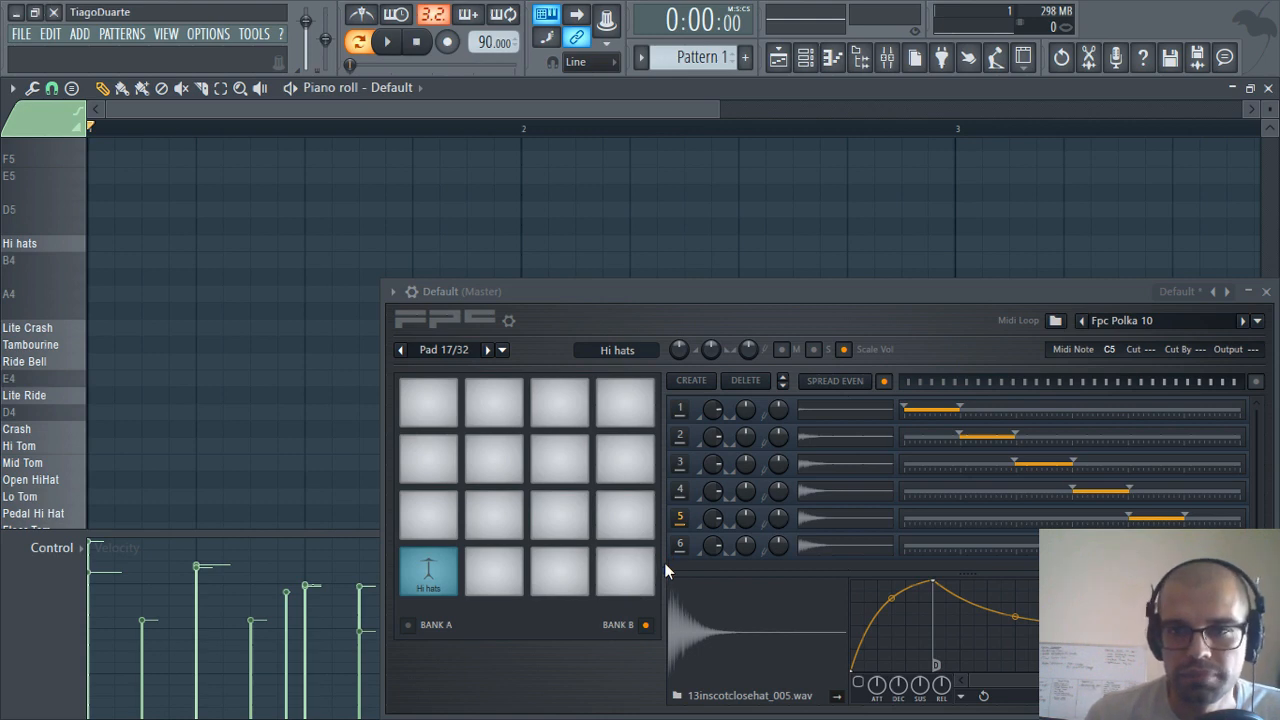
drag(380, 283, 210, 232)
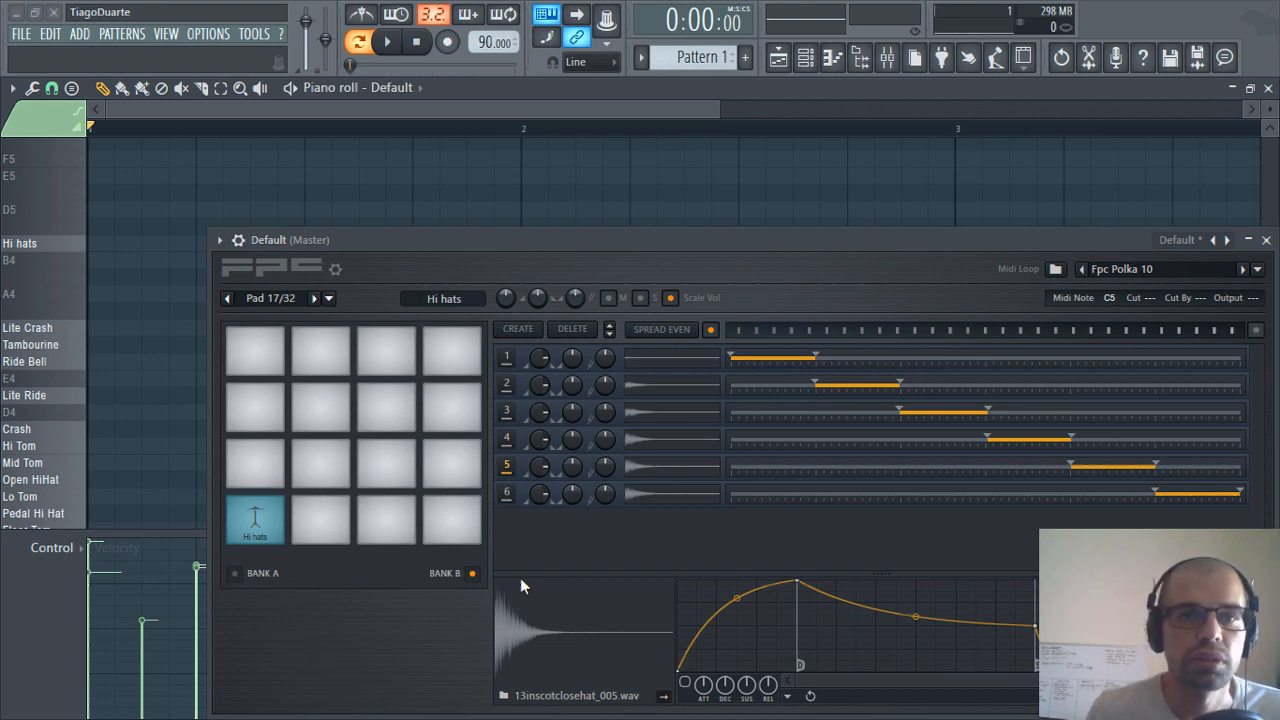
click(833, 58)
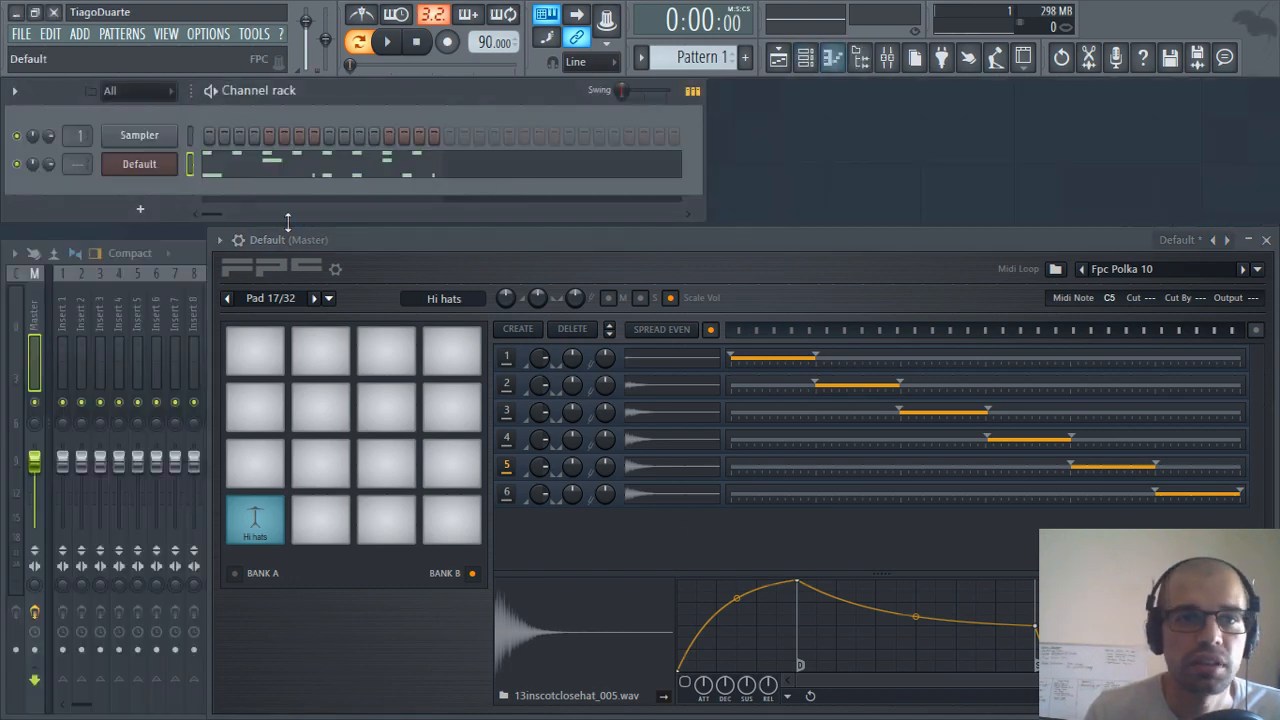
click(138, 203)
click(180, 207)
click(1228, 240)
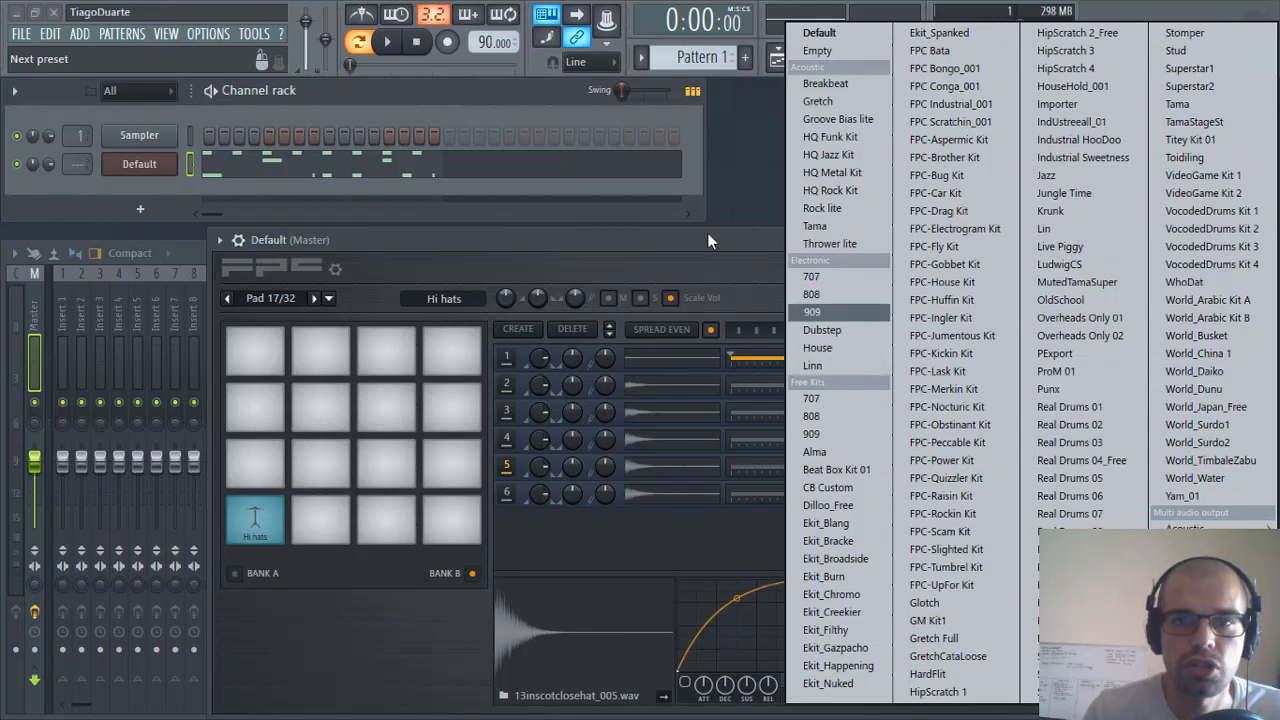
click(726, 249)
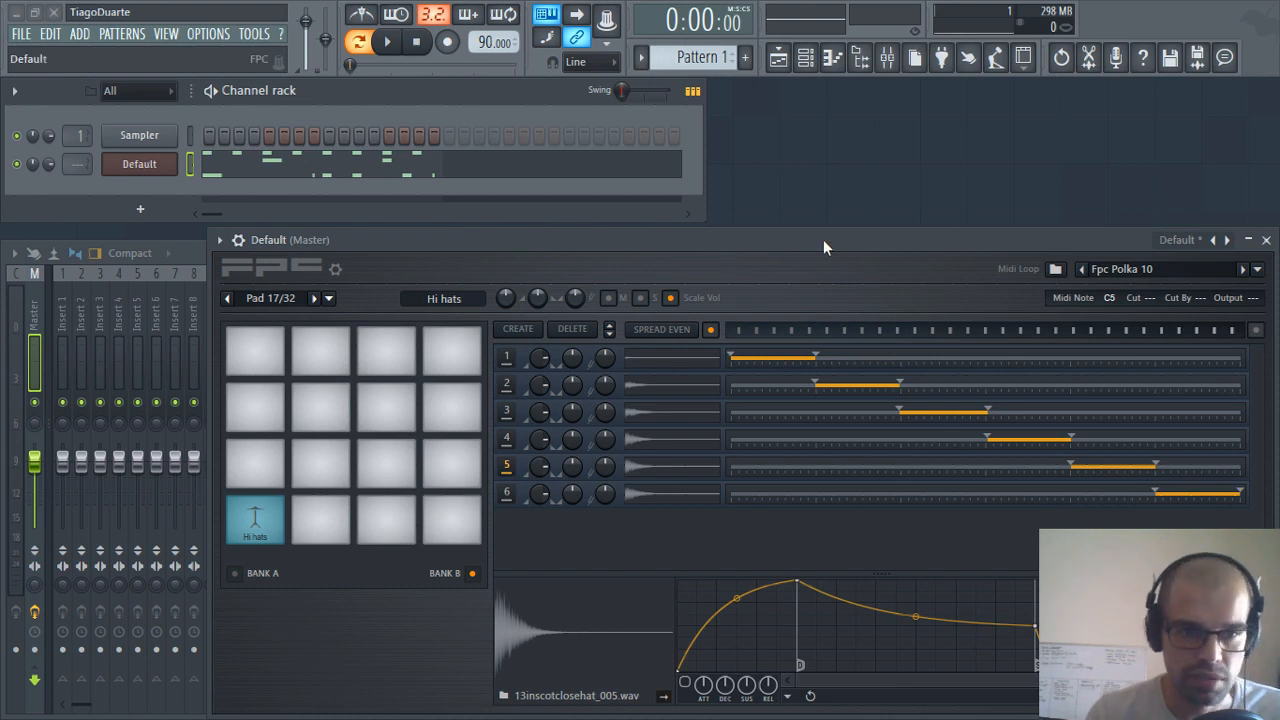
Switch FPC to pad bank A and route its channel to mixer insert 2
click(250, 573)
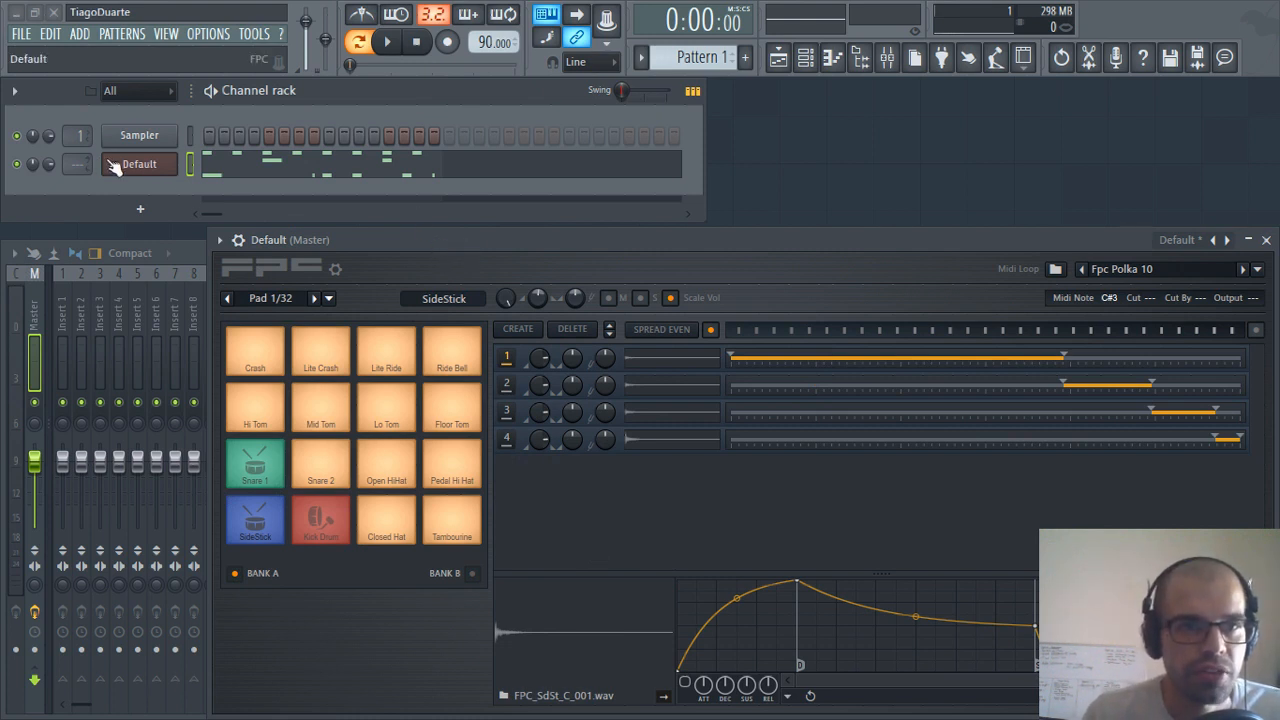
scroll(74, 165, up, 2)
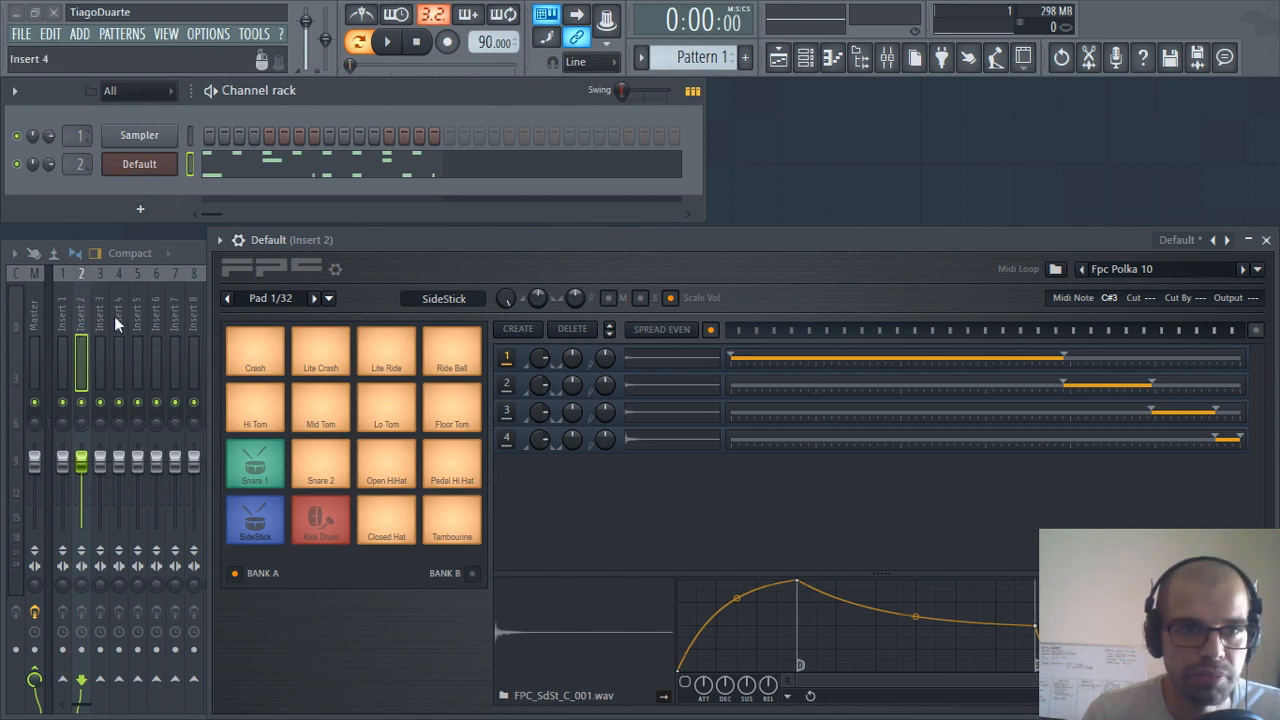
Play the Kick Drum, Snare 1, Snare 2 and SideStick pads to check their signal on mixer insert 2
click(318, 522)
click(310, 468)
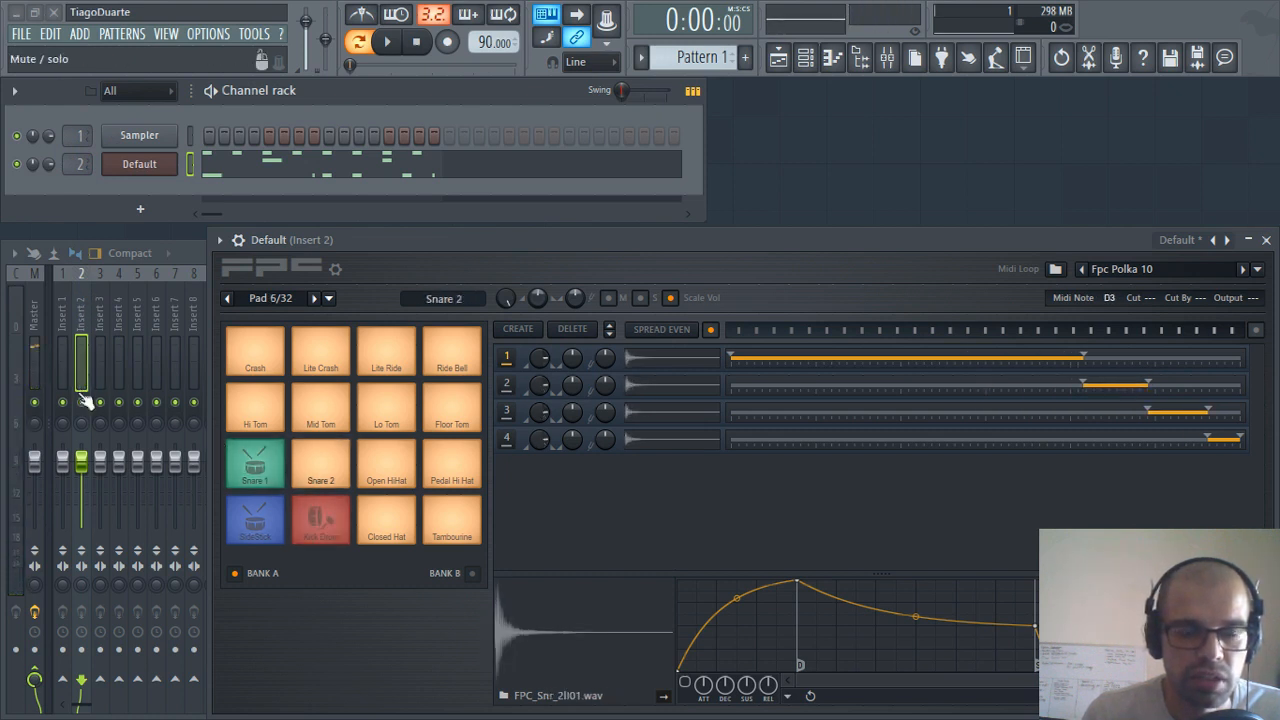
click(272, 470)
click(266, 512)
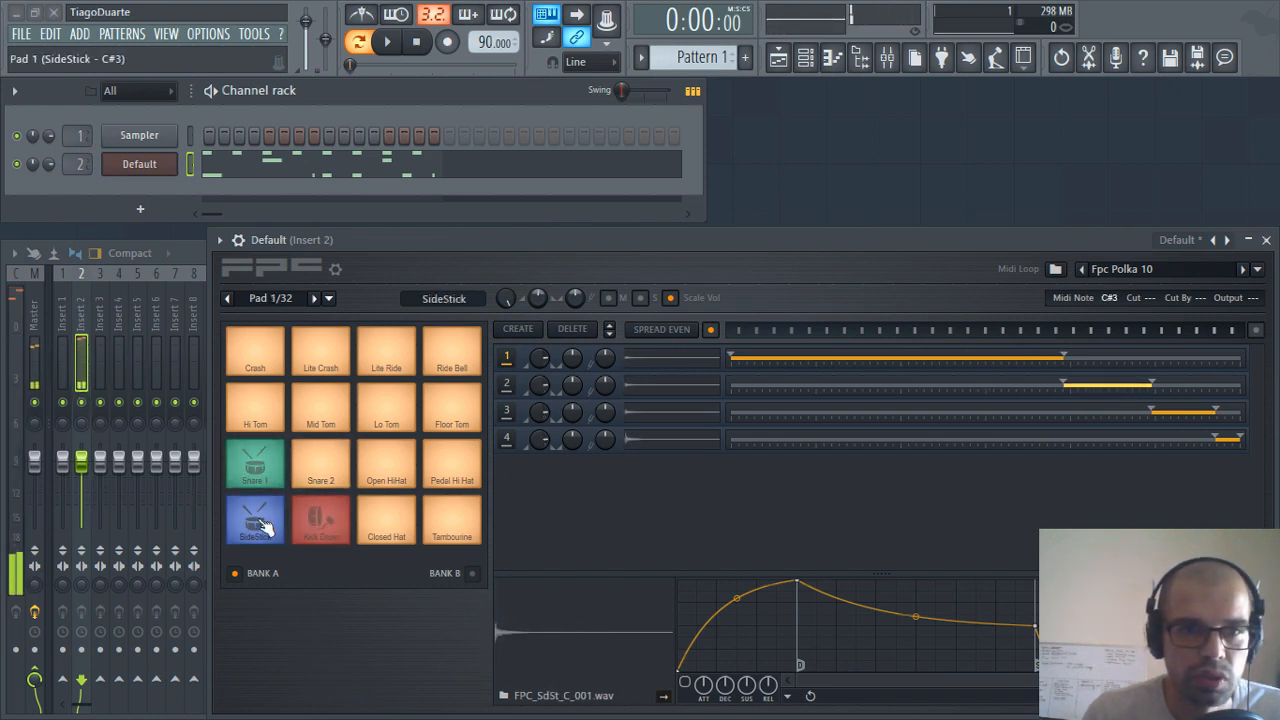
click(316, 516)
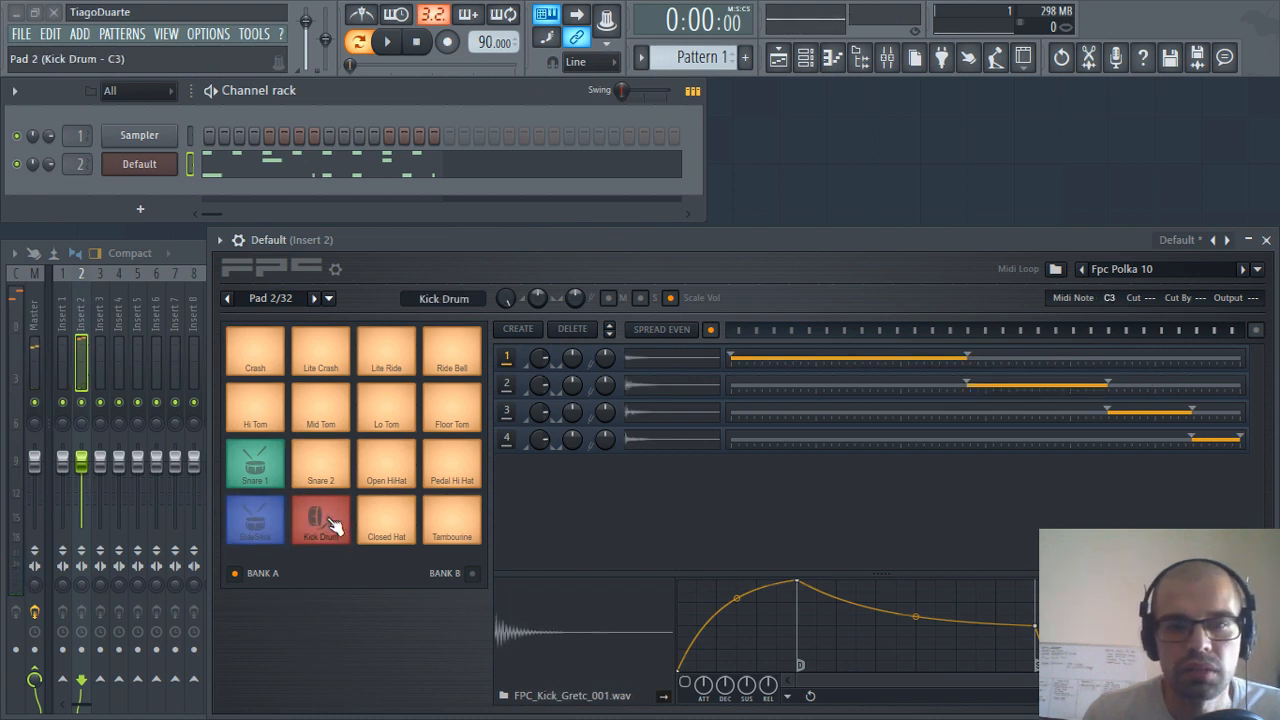
click(322, 517)
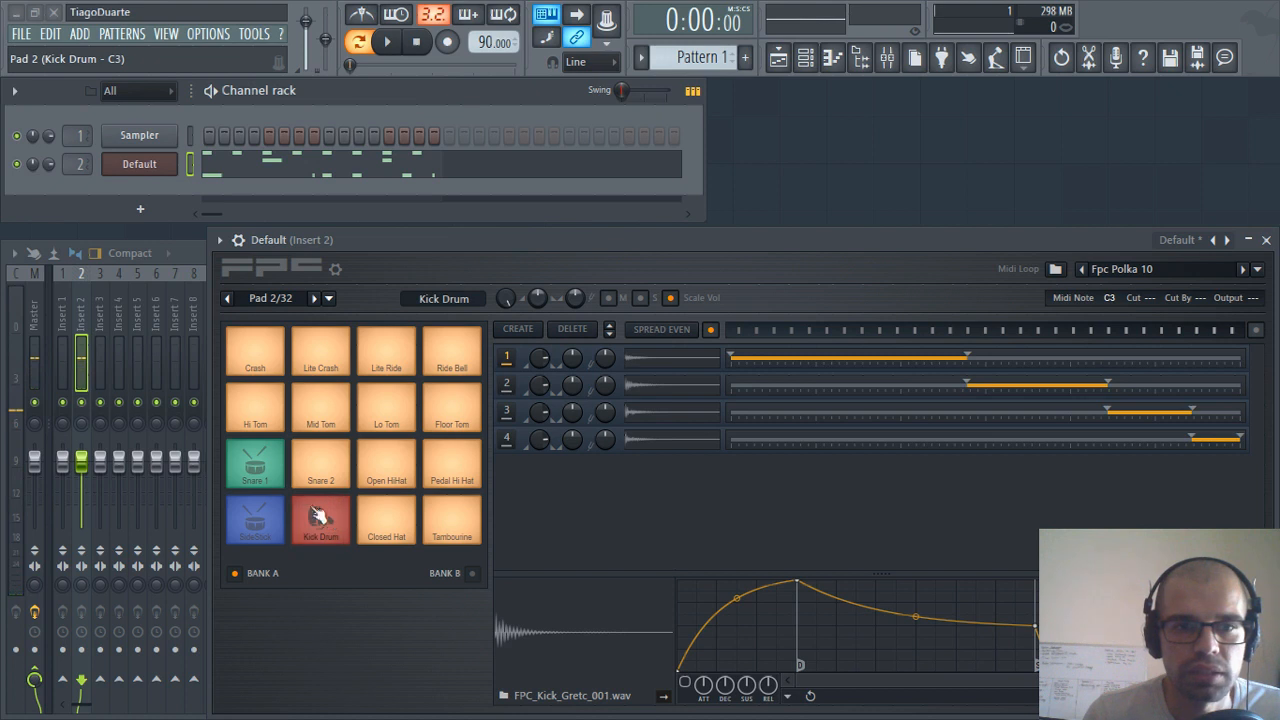
Play the SideStick and Closed Hat pads to check their signal on mixer insert 2
click(260, 525)
click(264, 526)
click(264, 516)
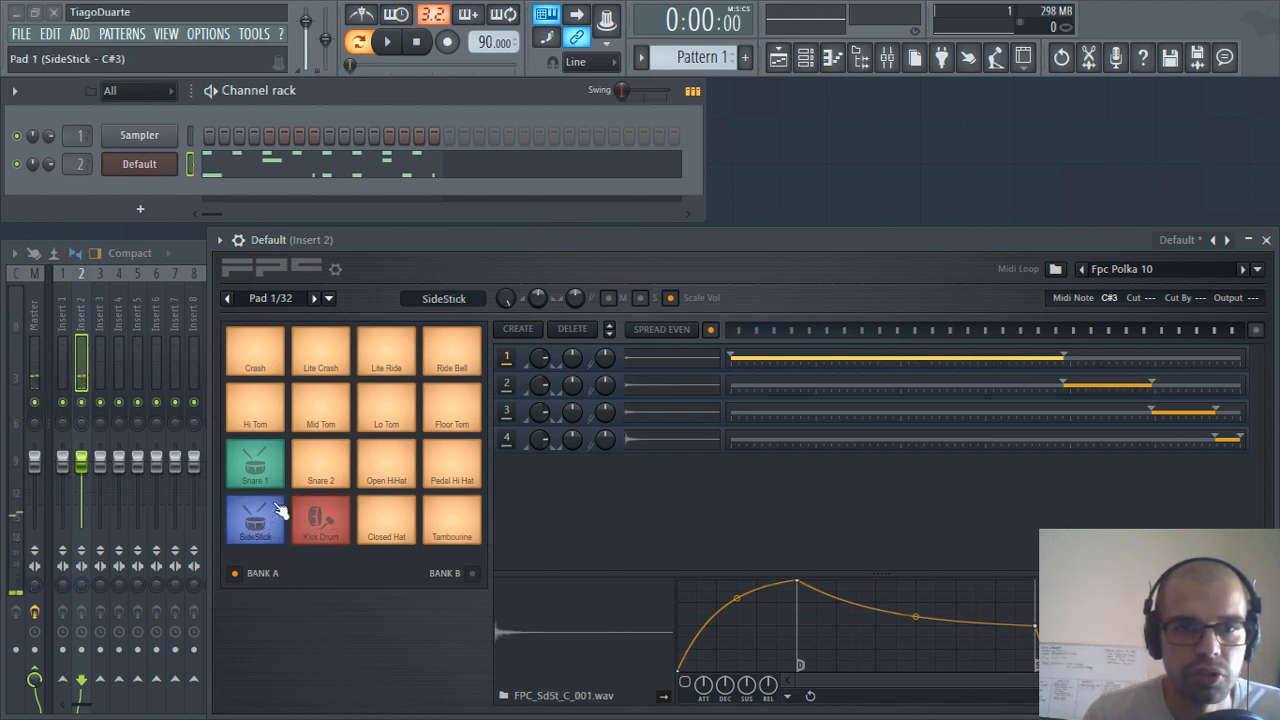
click(402, 516)
click(388, 521)
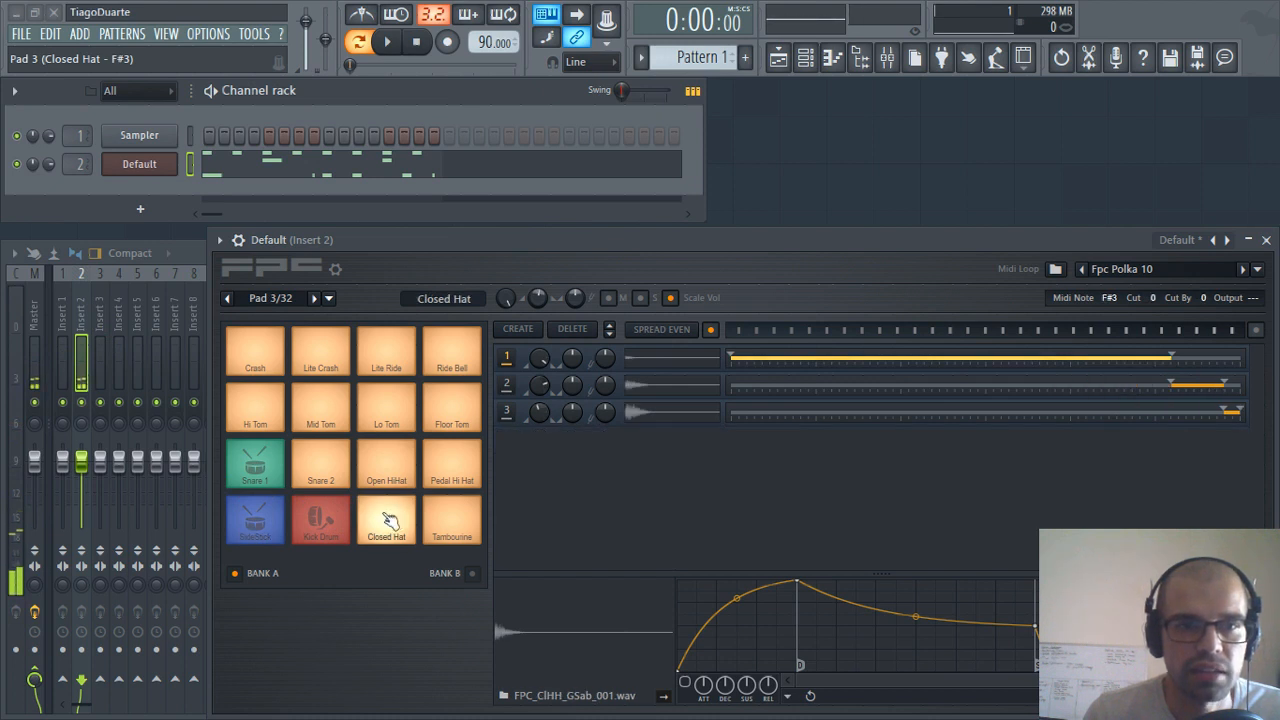
click(390, 520)
click(390, 520)
Play the Kick Drum pad and set its output offset to 1
click(320, 520)
click(321, 519)
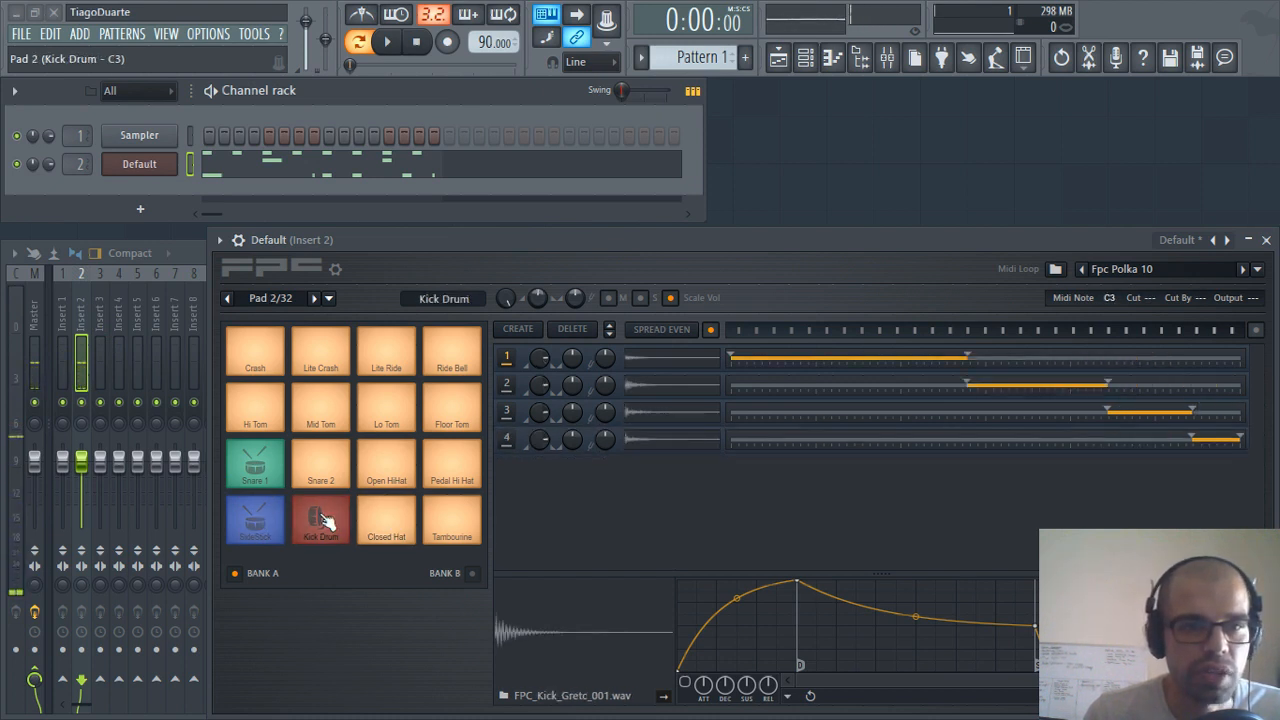
click(321, 519)
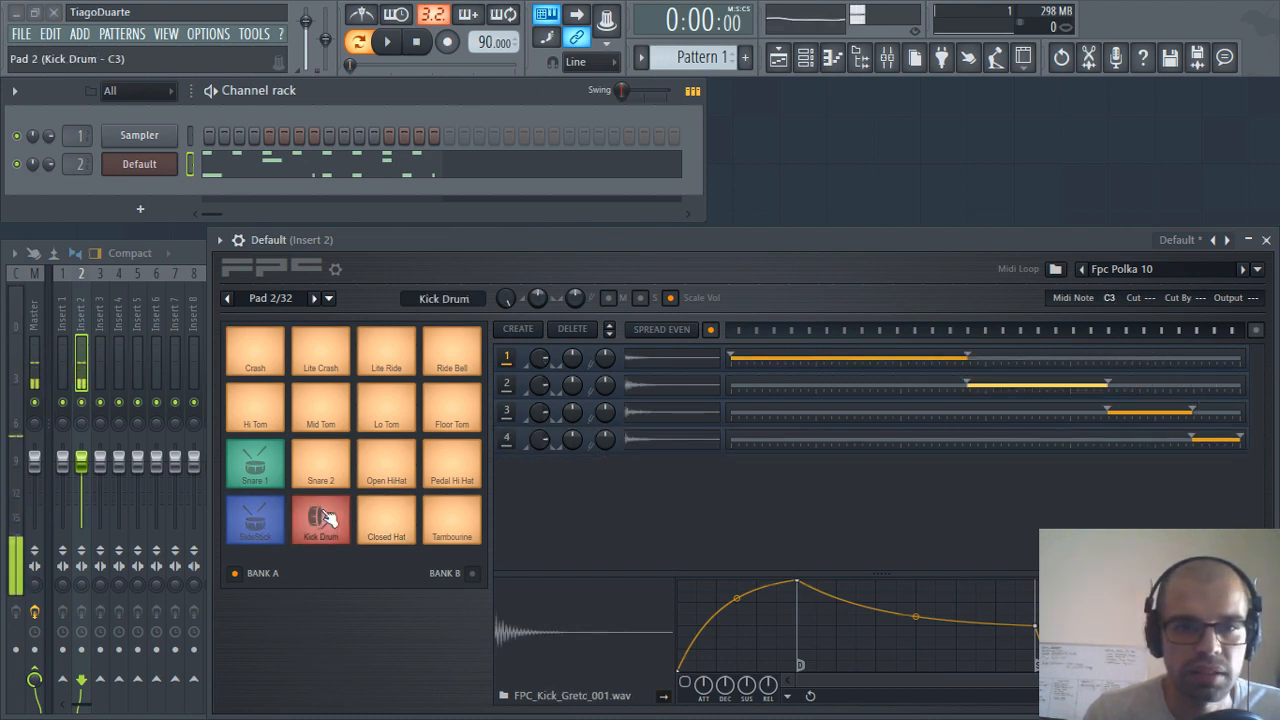
click(334, 514)
click(334, 514)
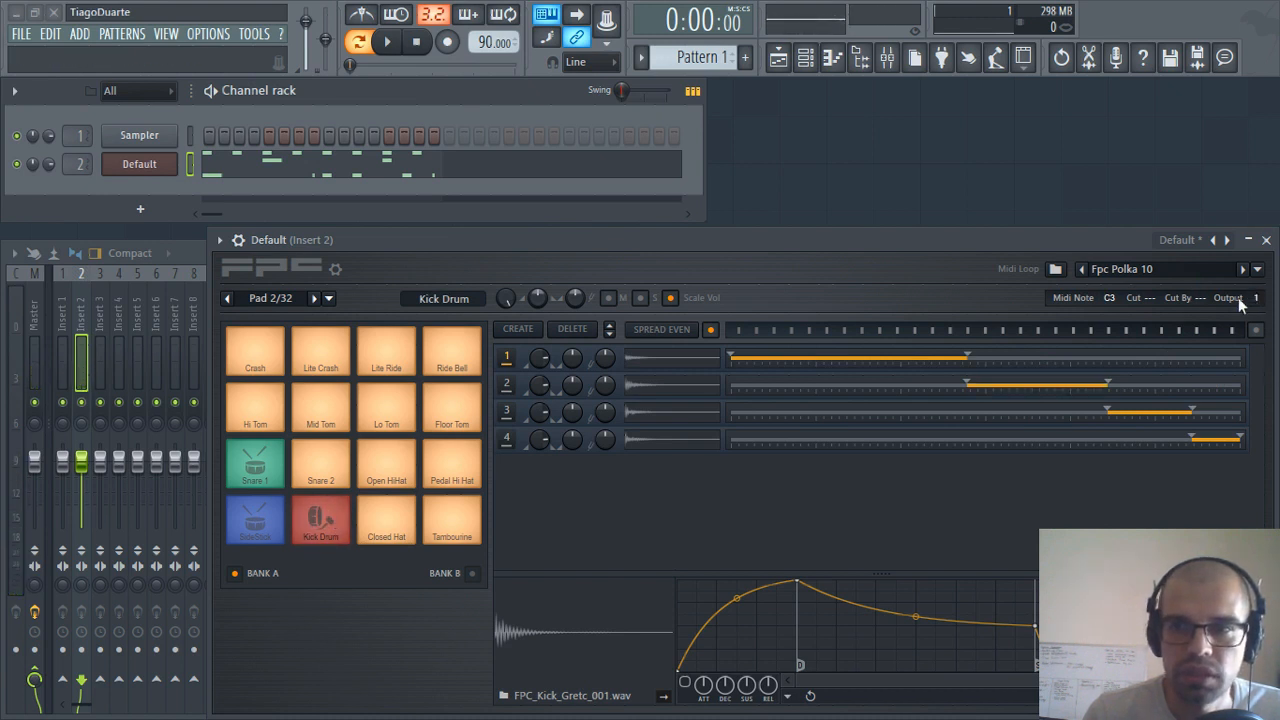
Set the SideStick pad's output offset to 2, and play it and the Kick Drum to check their mixer inserts
click(268, 530)
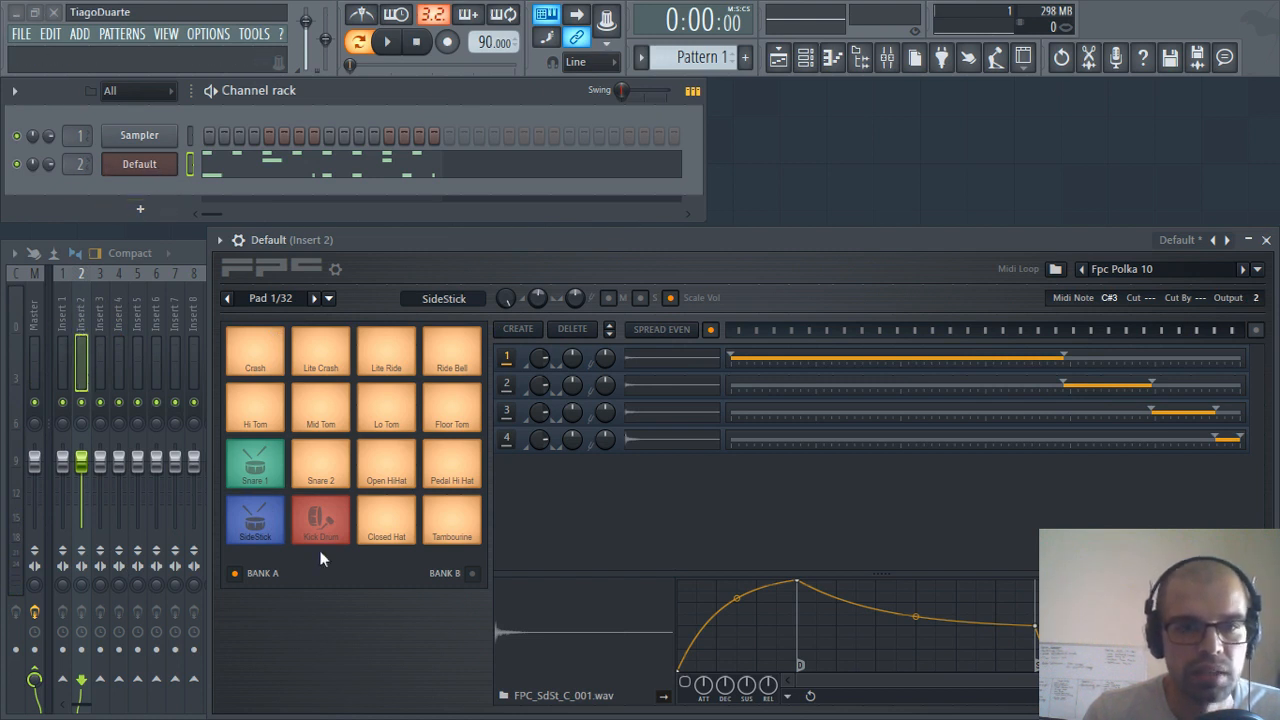
click(262, 514)
click(260, 515)
click(259, 524)
click(260, 537)
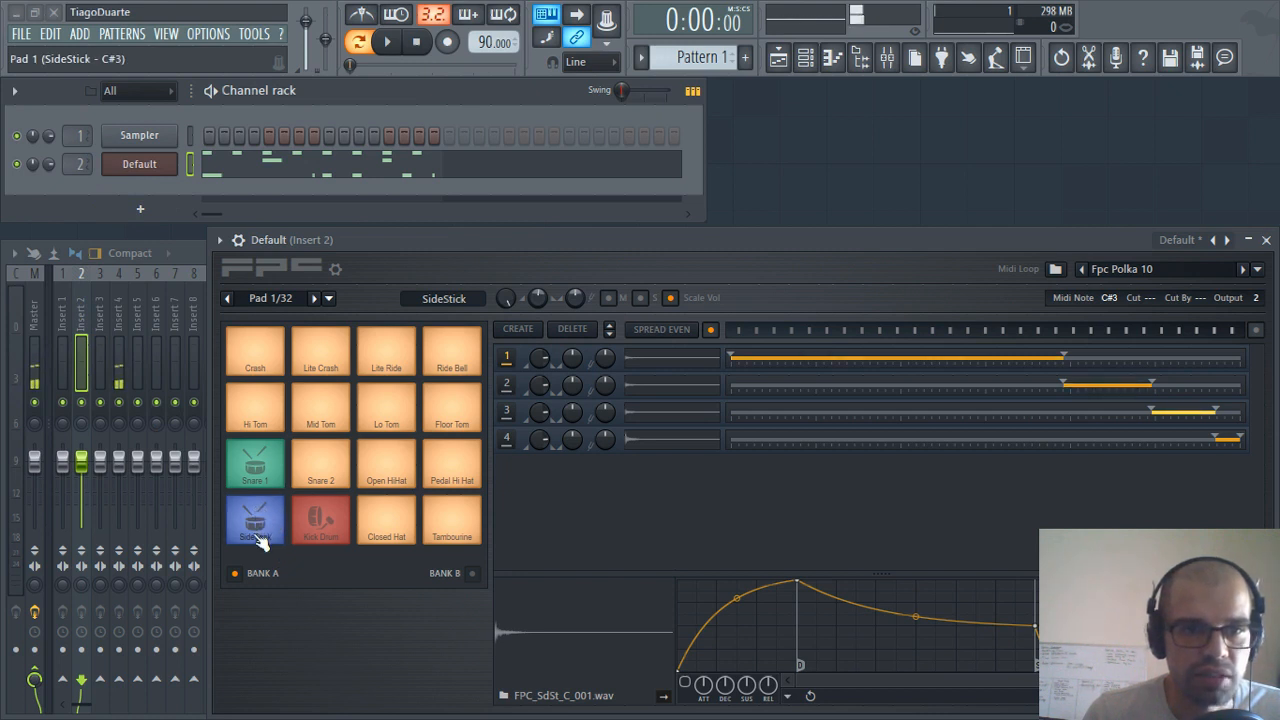
click(262, 537)
click(264, 536)
click(318, 538)
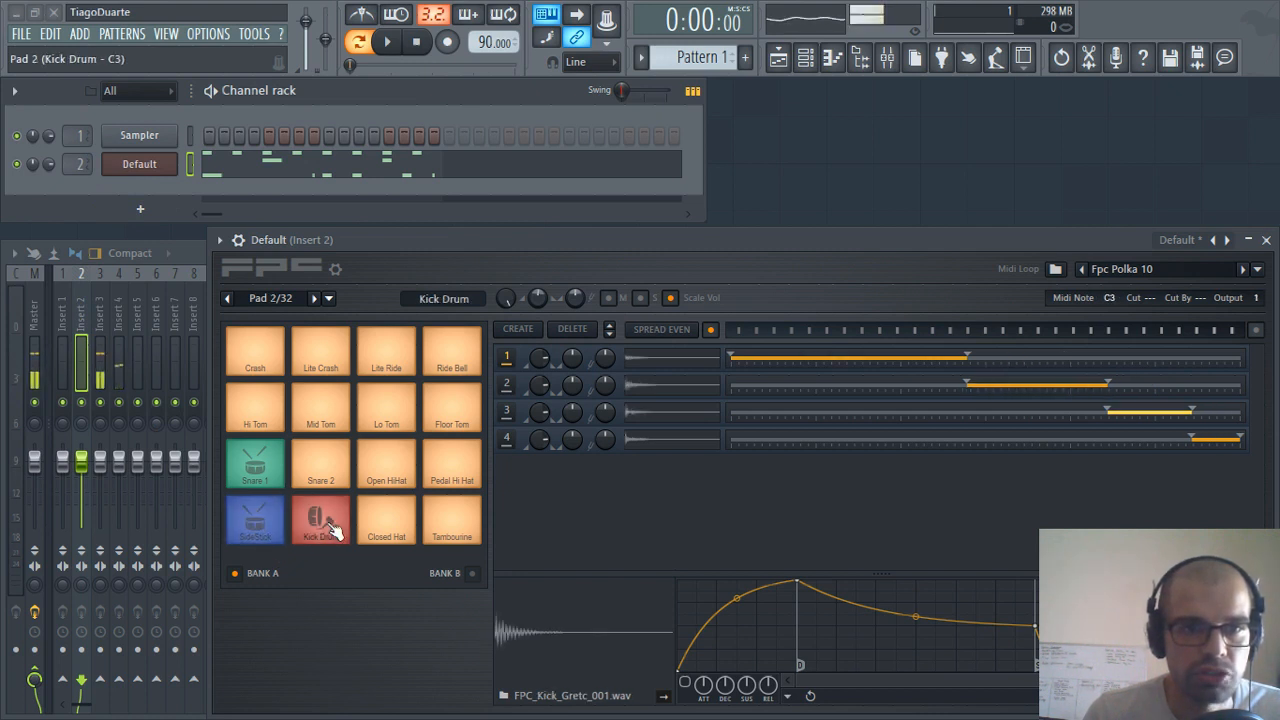
Set the Closed Hat pad's output offset to 3 and play it
click(393, 524)
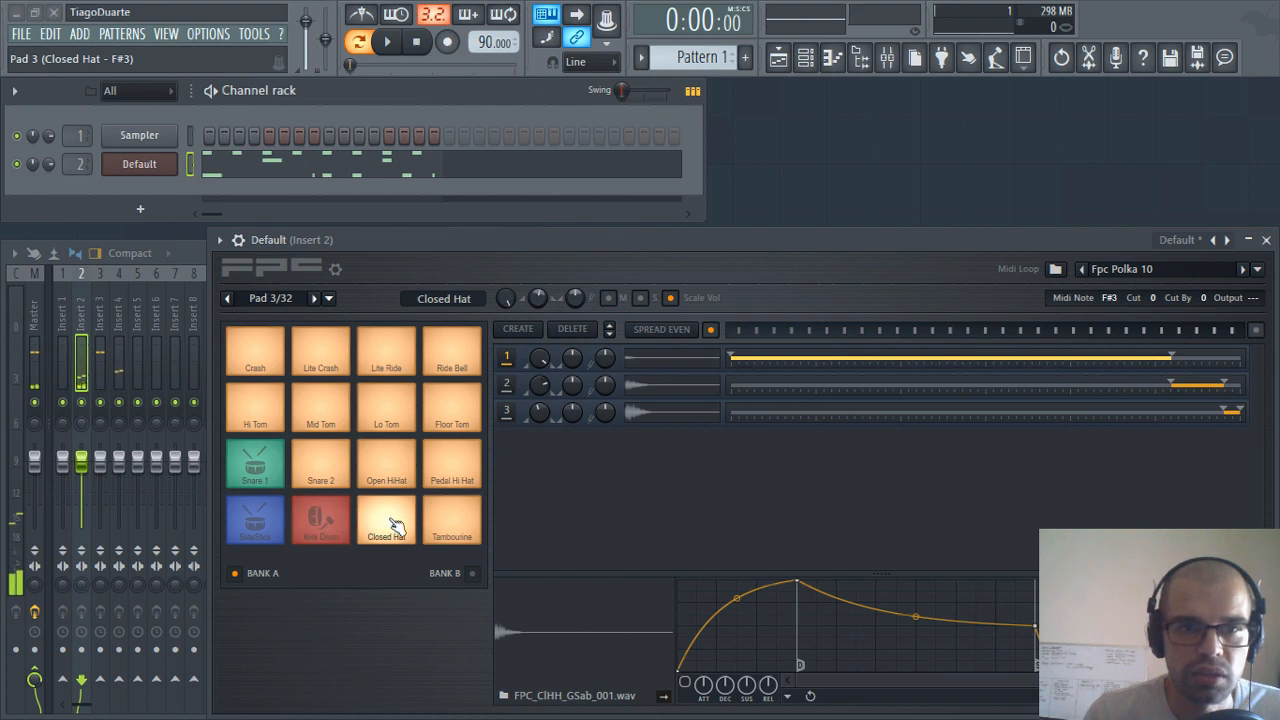
click(396, 525)
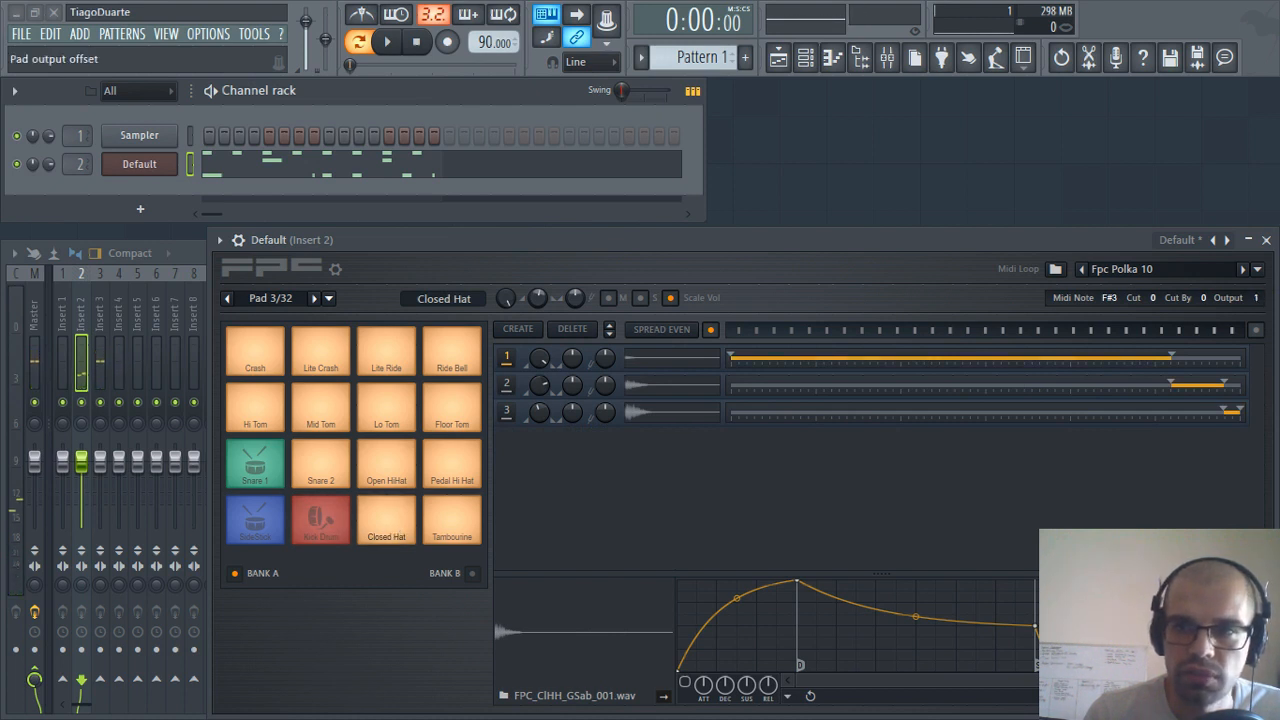
click(404, 522)
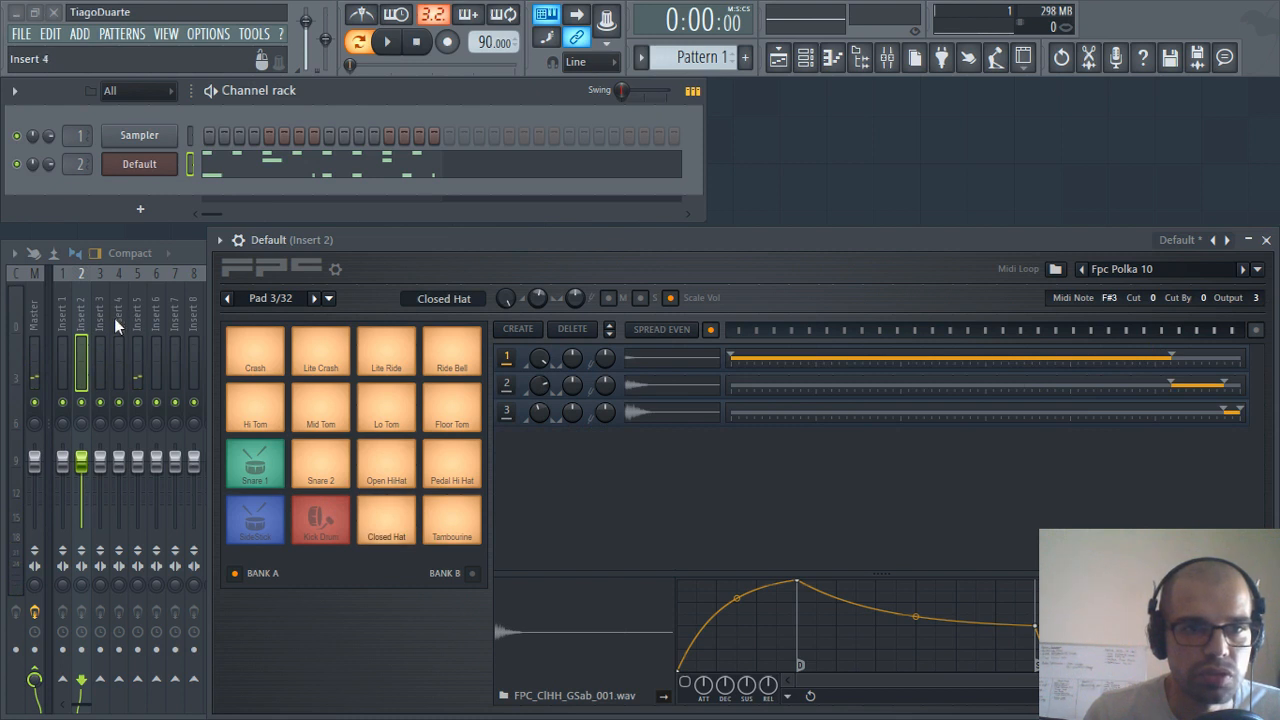
Play the Kick Drum, SideStick and Closed Hat pads to compare which mixer insert each one reaches
click(322, 521)
click(263, 522)
click(384, 525)
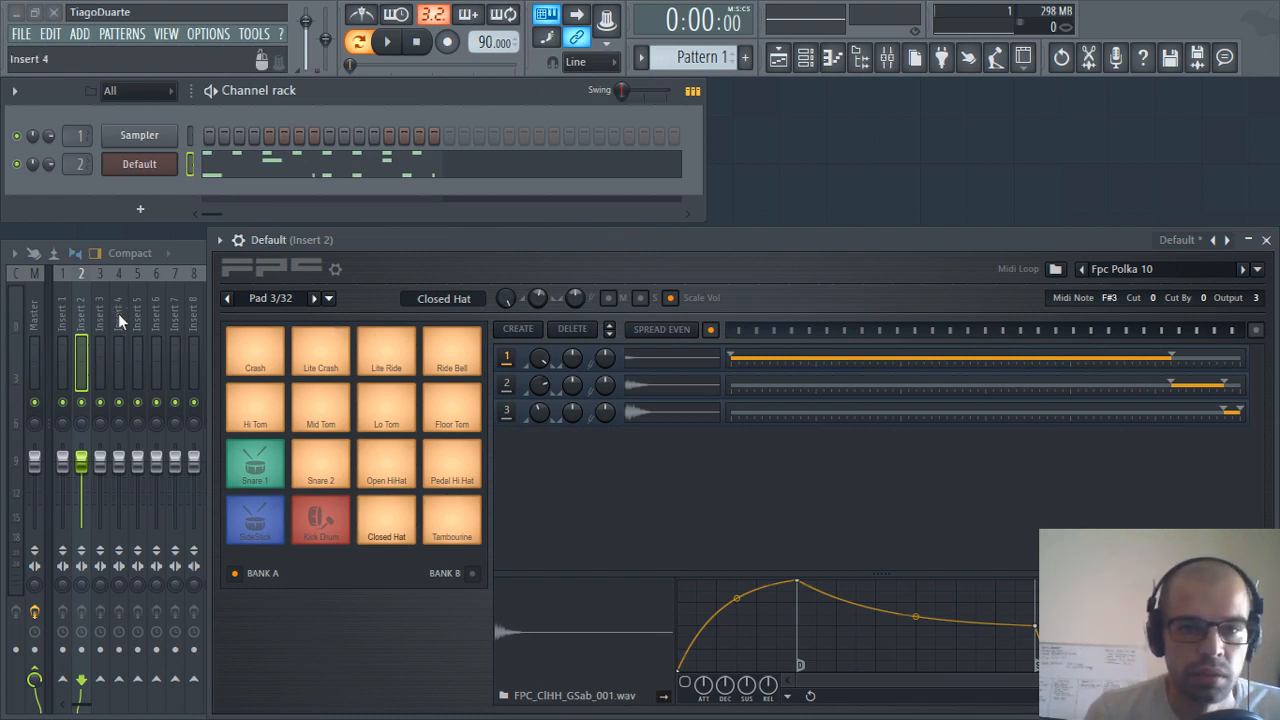
click(390, 520)
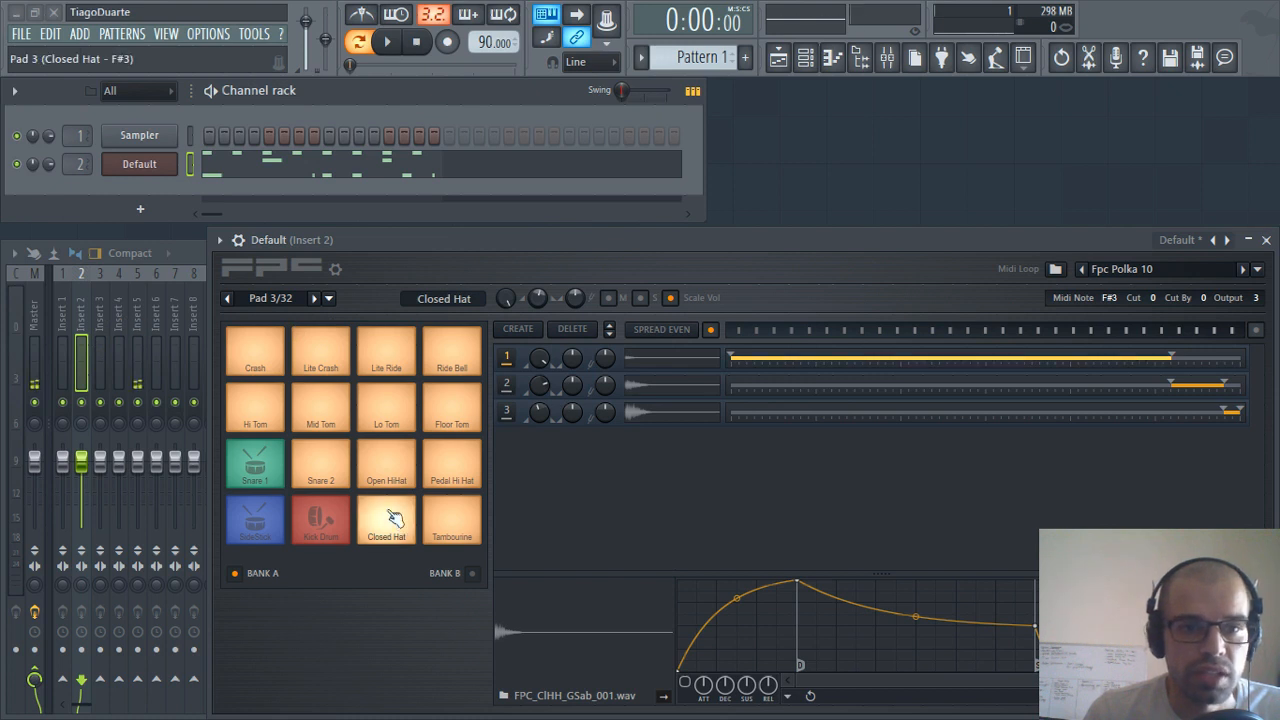
click(395, 519)
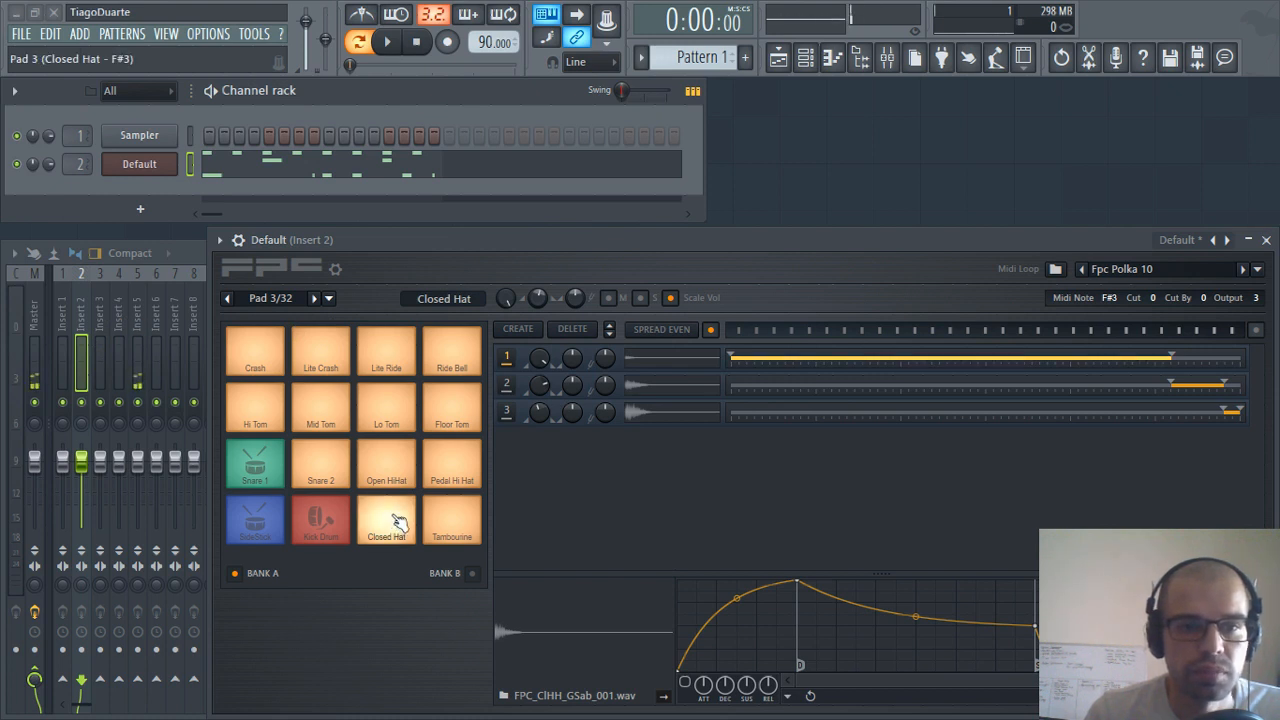
click(396, 519)
click(396, 518)
click(322, 516)
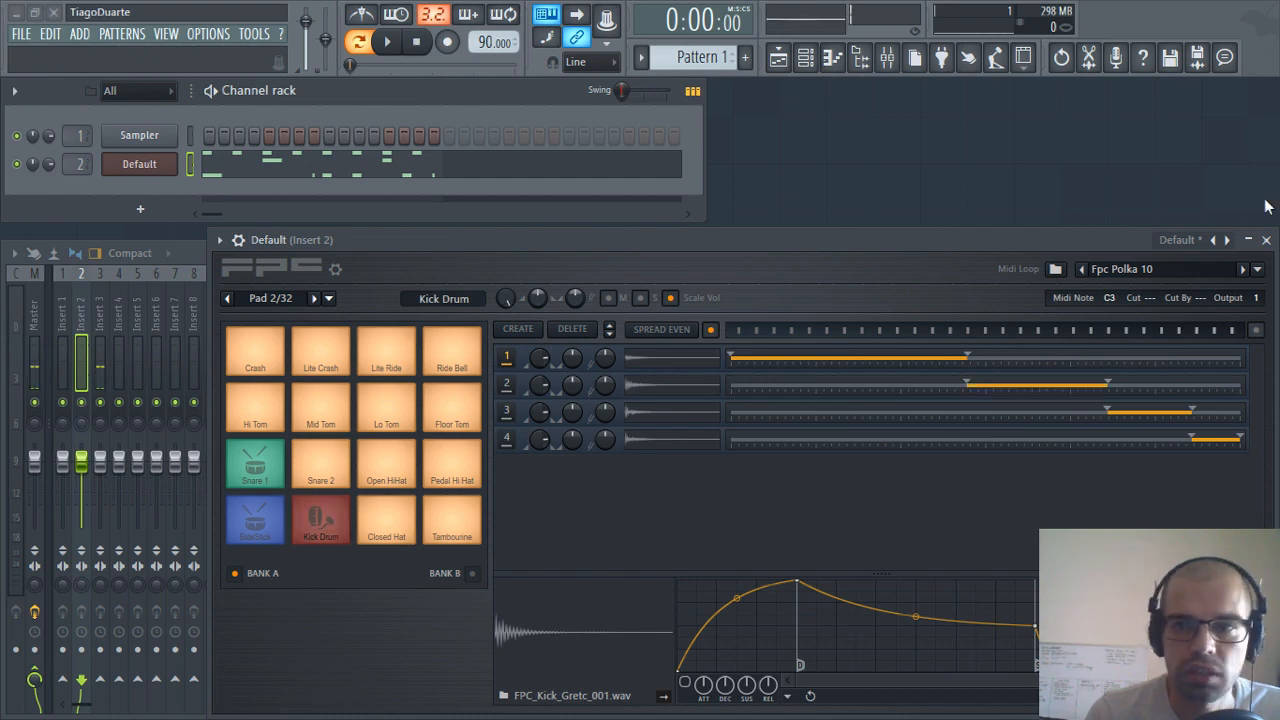
Close FPC and load Fruity WaveShaper into the first effect slot of mixer insert 3
click(1266, 240)
click(105, 320)
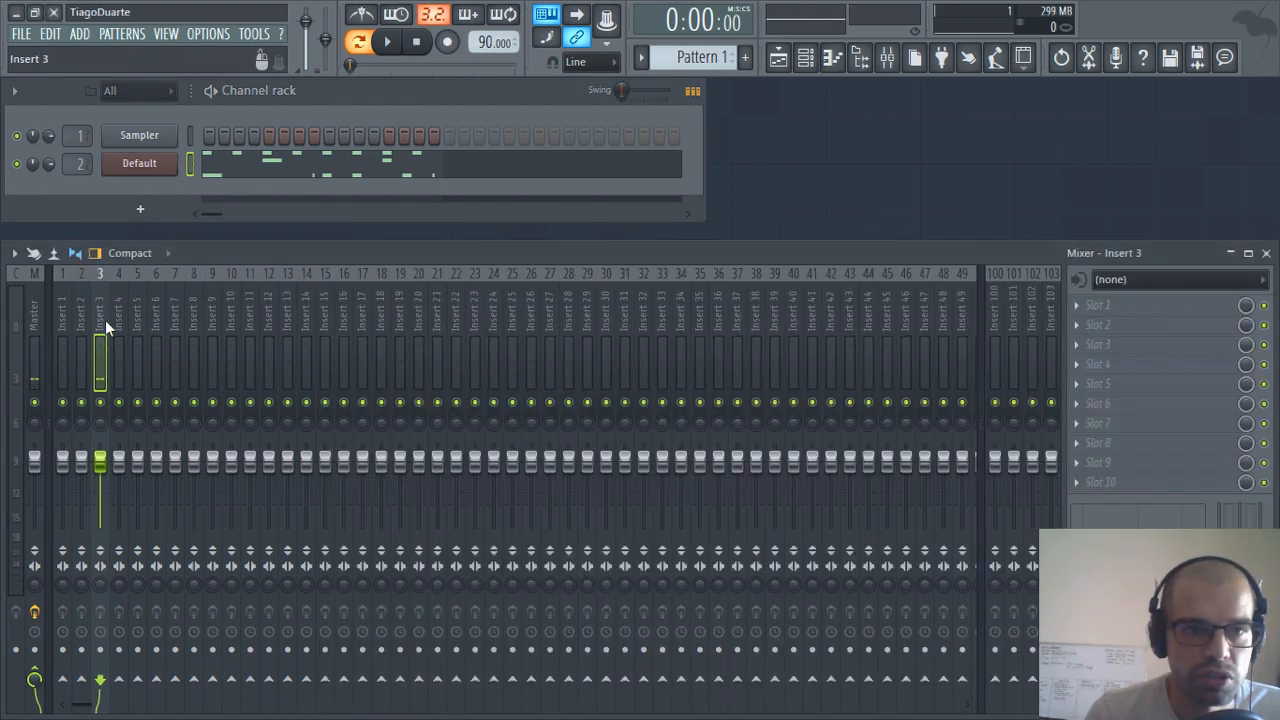
click(1111, 307)
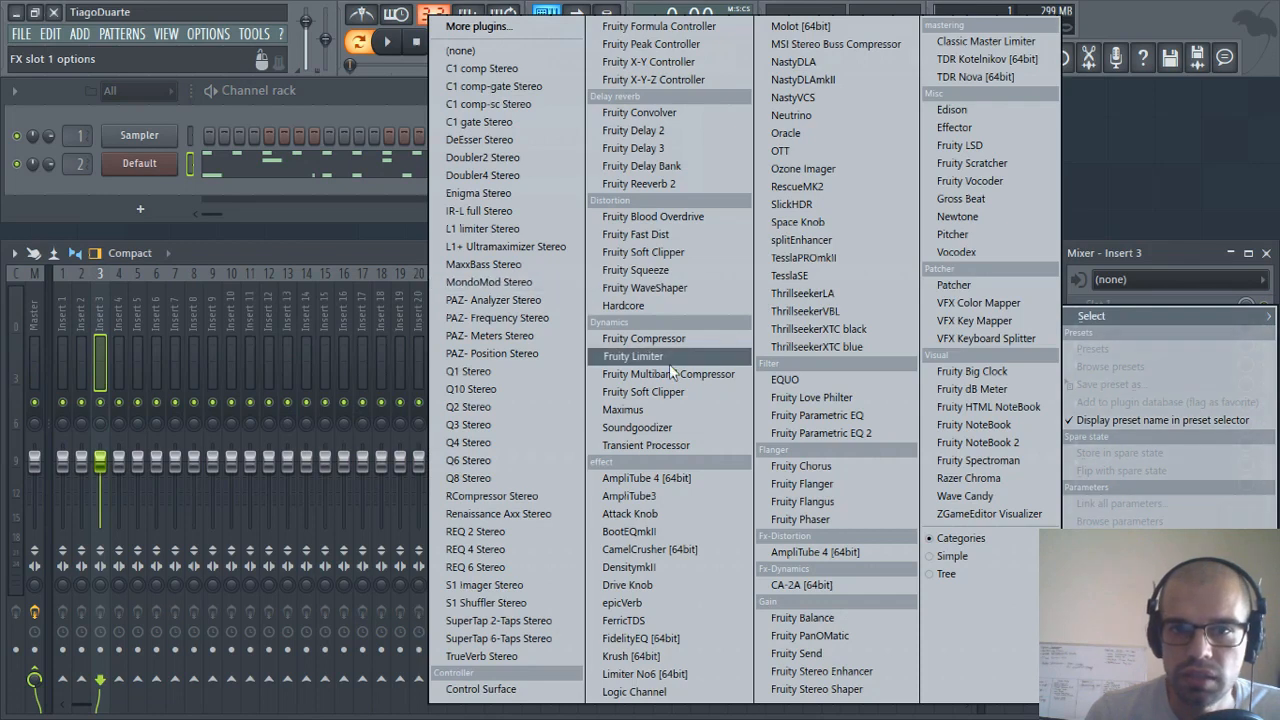
click(672, 289)
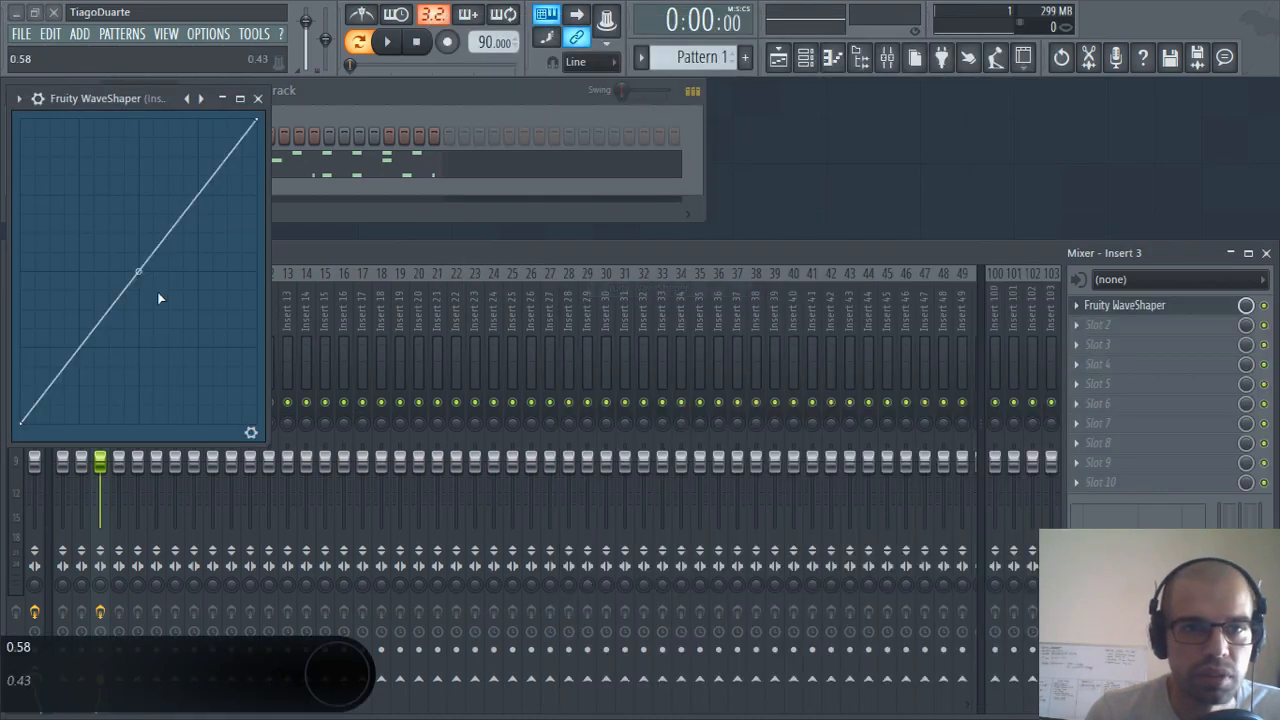
Add a point near the middle of the WaveShaper curve, bend the lower segment upward, and move the window aside
right_click(122, 293)
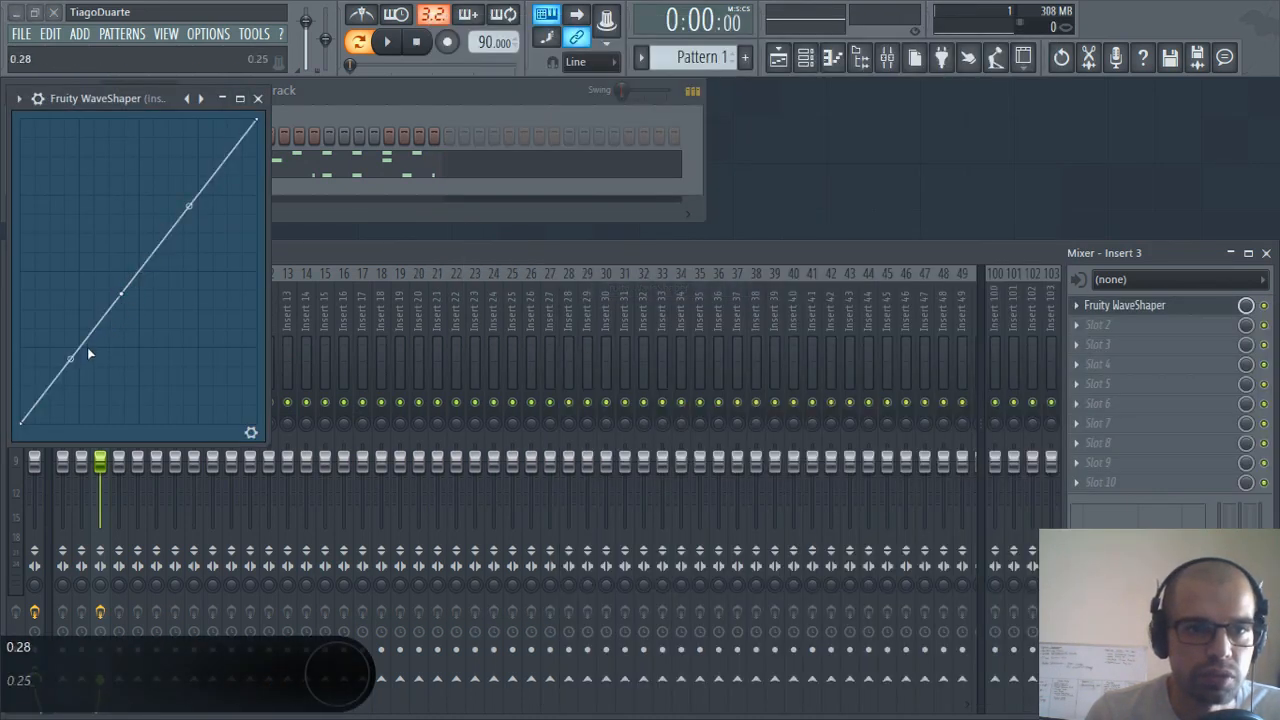
drag(71, 358, 71, 295)
drag(140, 96, 685, 115)
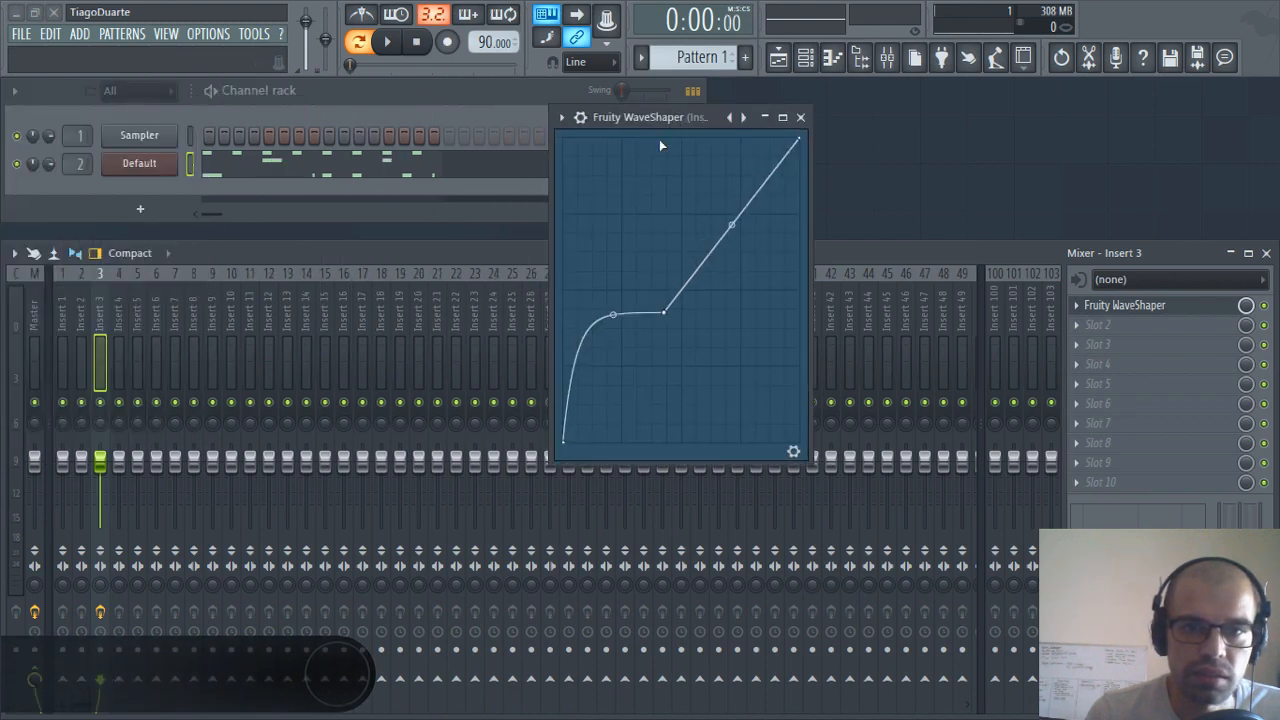
Reopen FPC from the Default channel and play the Kick Drum pad repeatedly to hear the WaveShaper distortion
click(155, 168)
click(322, 518)
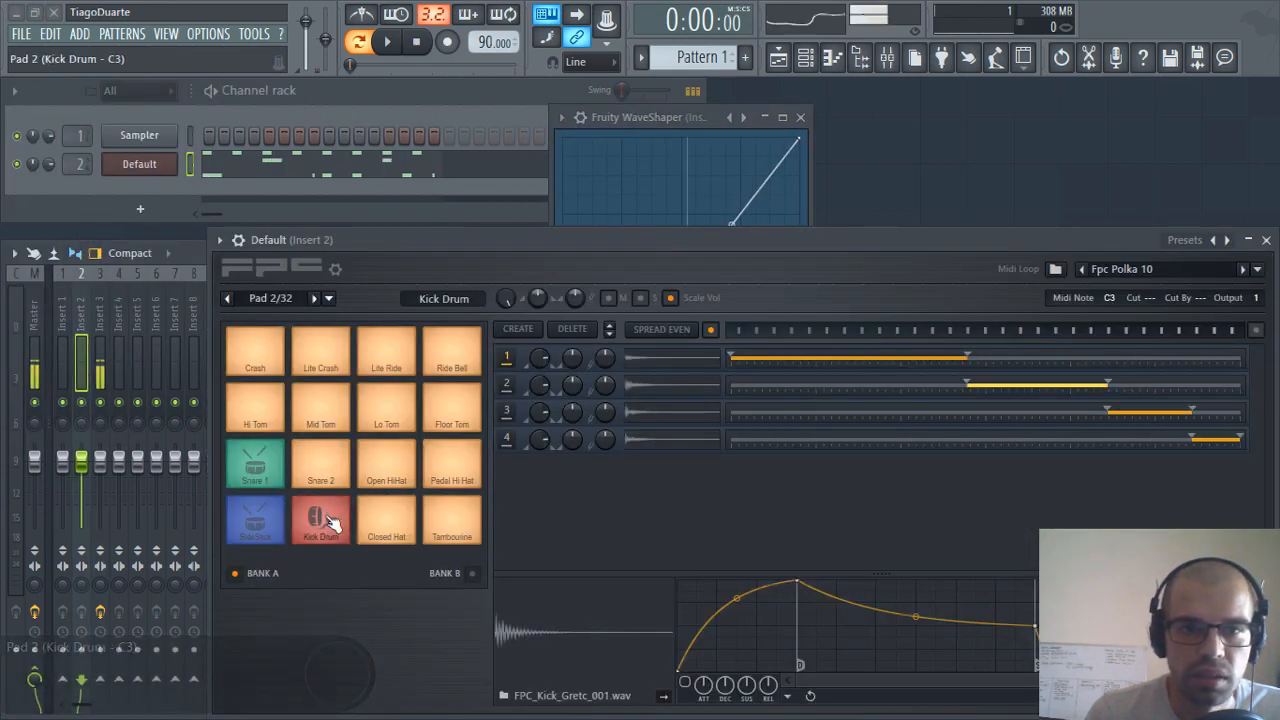
click(323, 521)
click(324, 524)
click(322, 521)
click(323, 519)
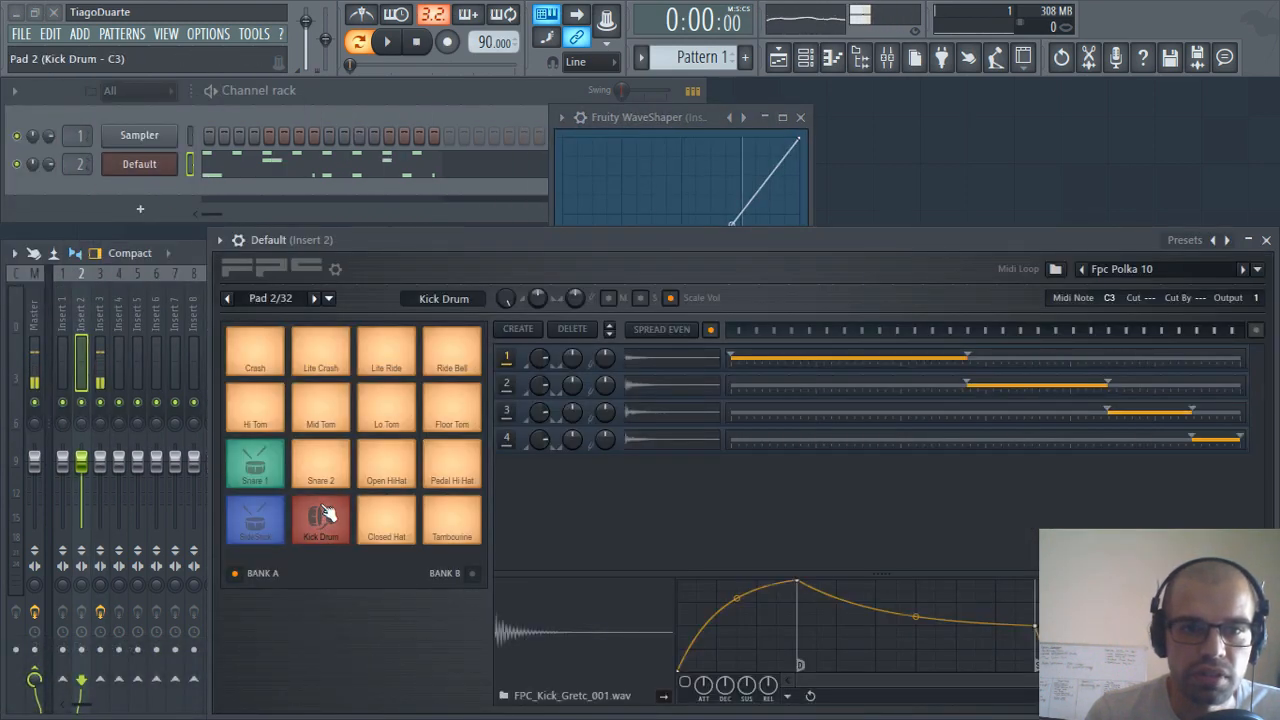
click(327, 515)
click(326, 516)
click(325, 517)
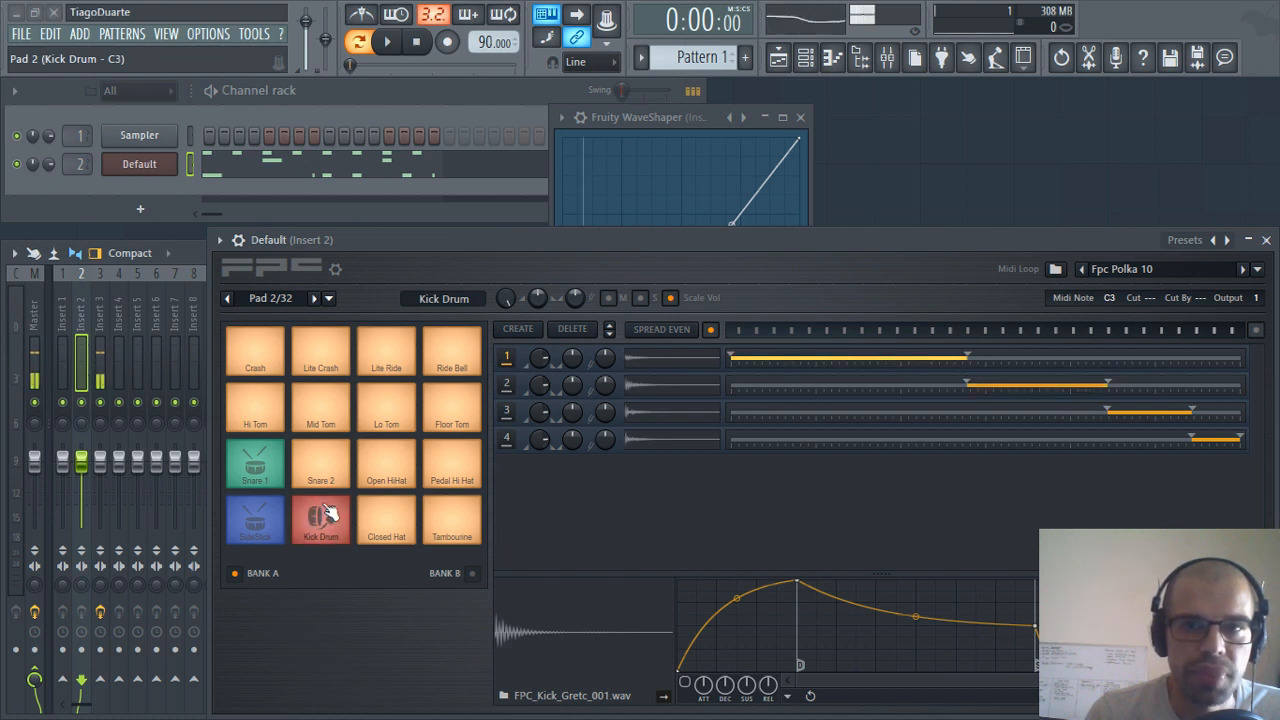
click(328, 519)
click(332, 523)
click(330, 523)
click(328, 521)
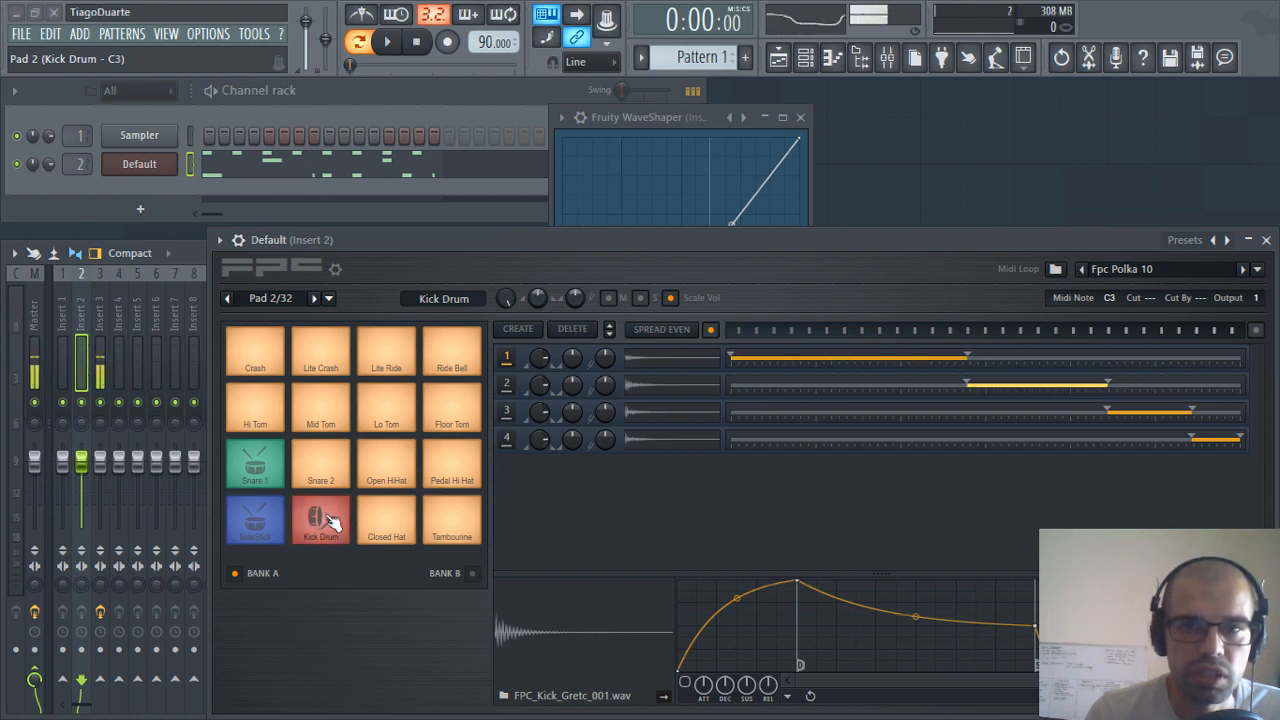
Play the SideStick and Closed Hat pads against the Kick Drum to check which sounds pass through the WaveShaper
click(257, 516)
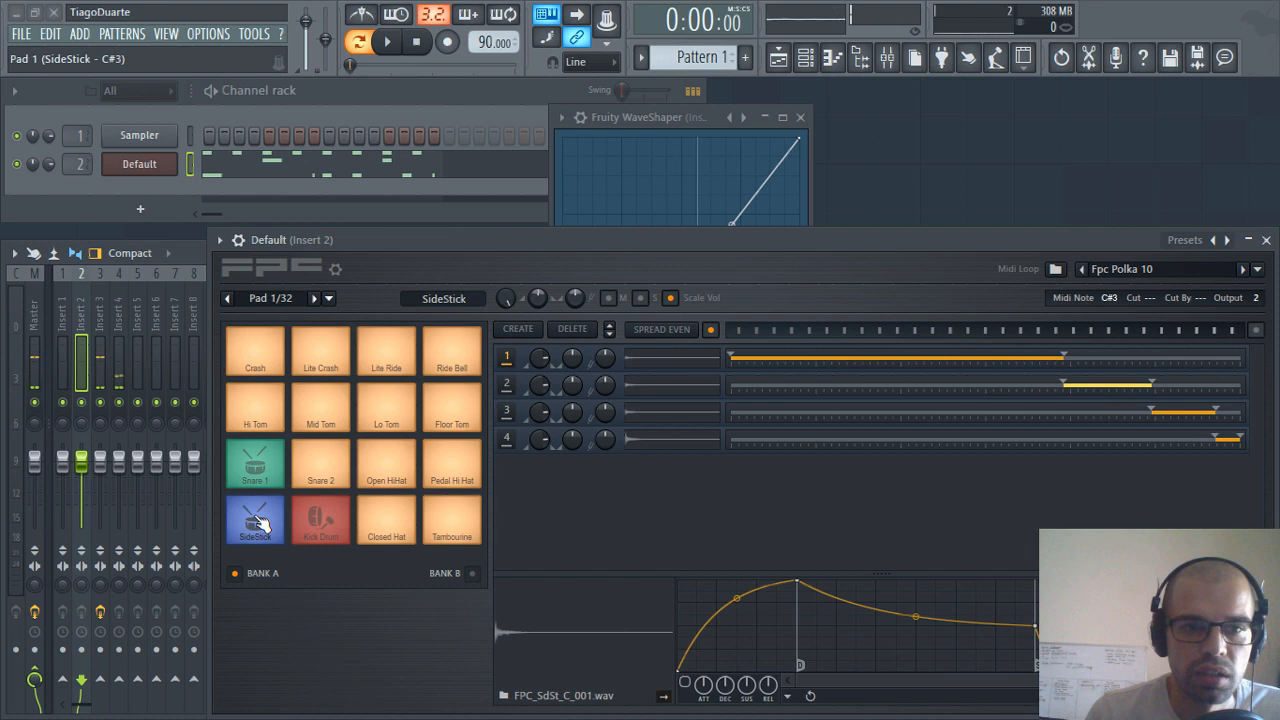
click(392, 525)
click(257, 520)
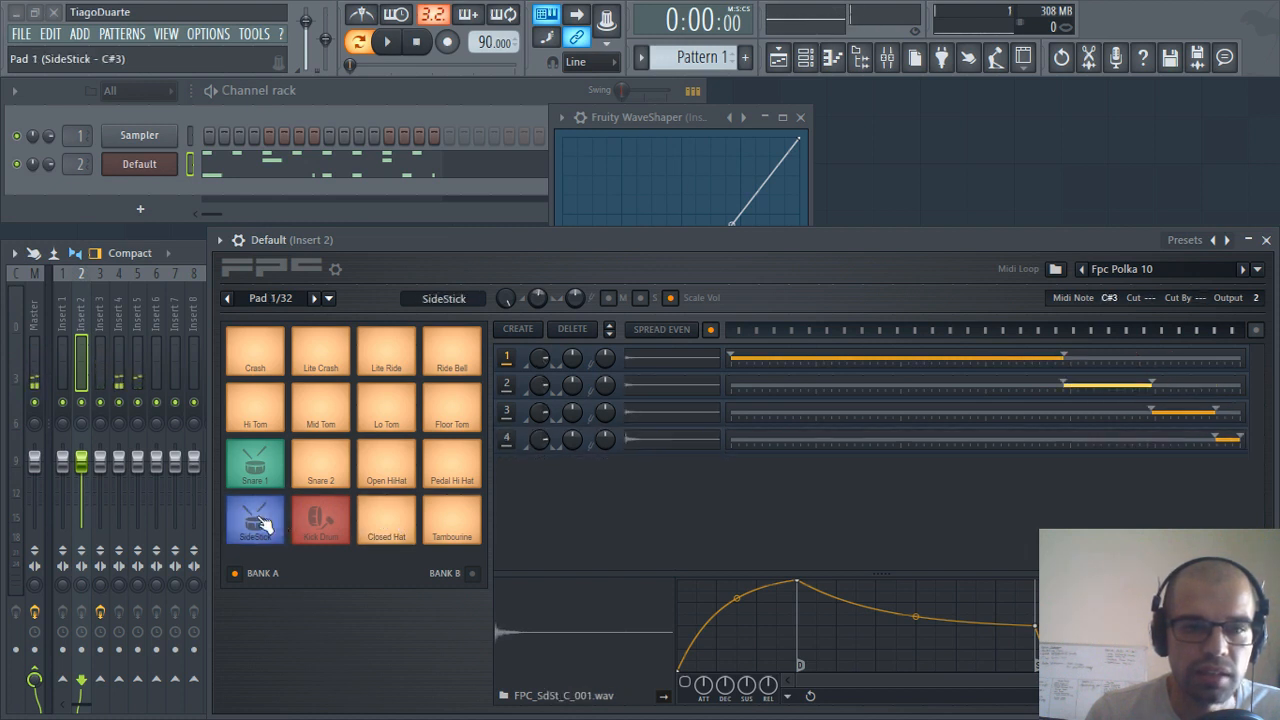
click(330, 520)
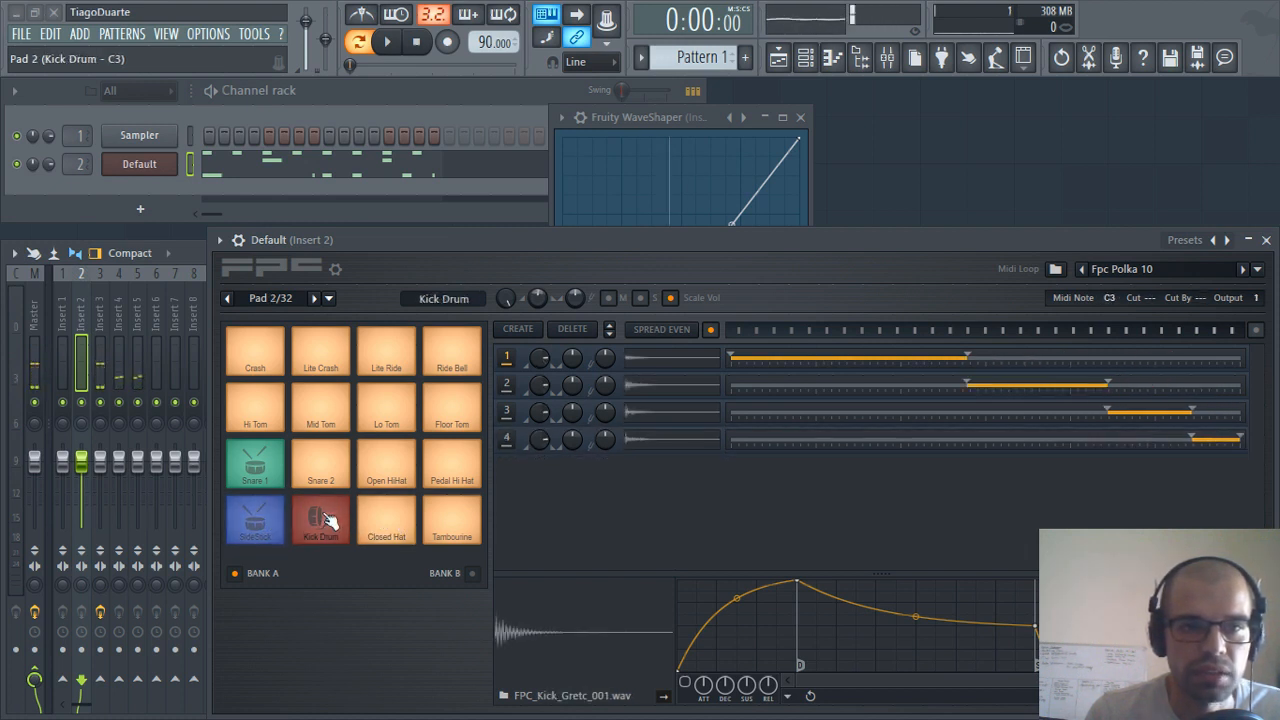
click(330, 520)
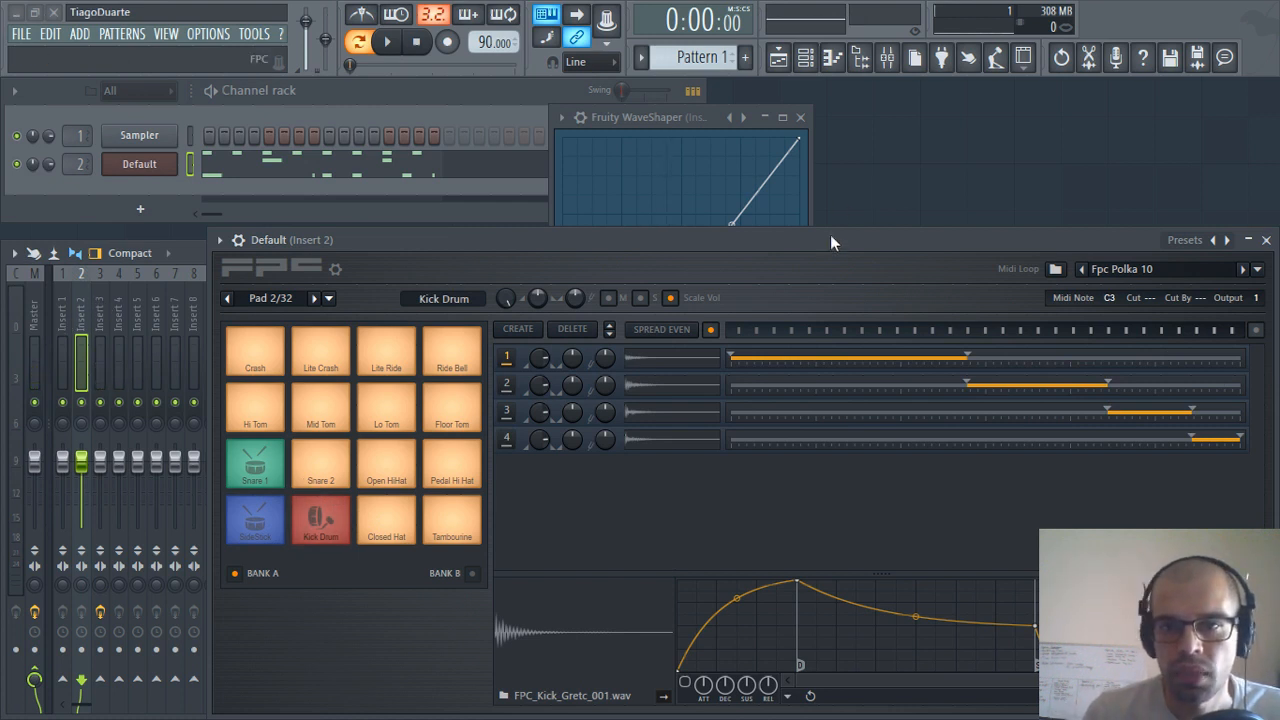
Close the WaveShaper window, show the browser, and reposition the FPC window beside it
drag(830, 238, 755, 157)
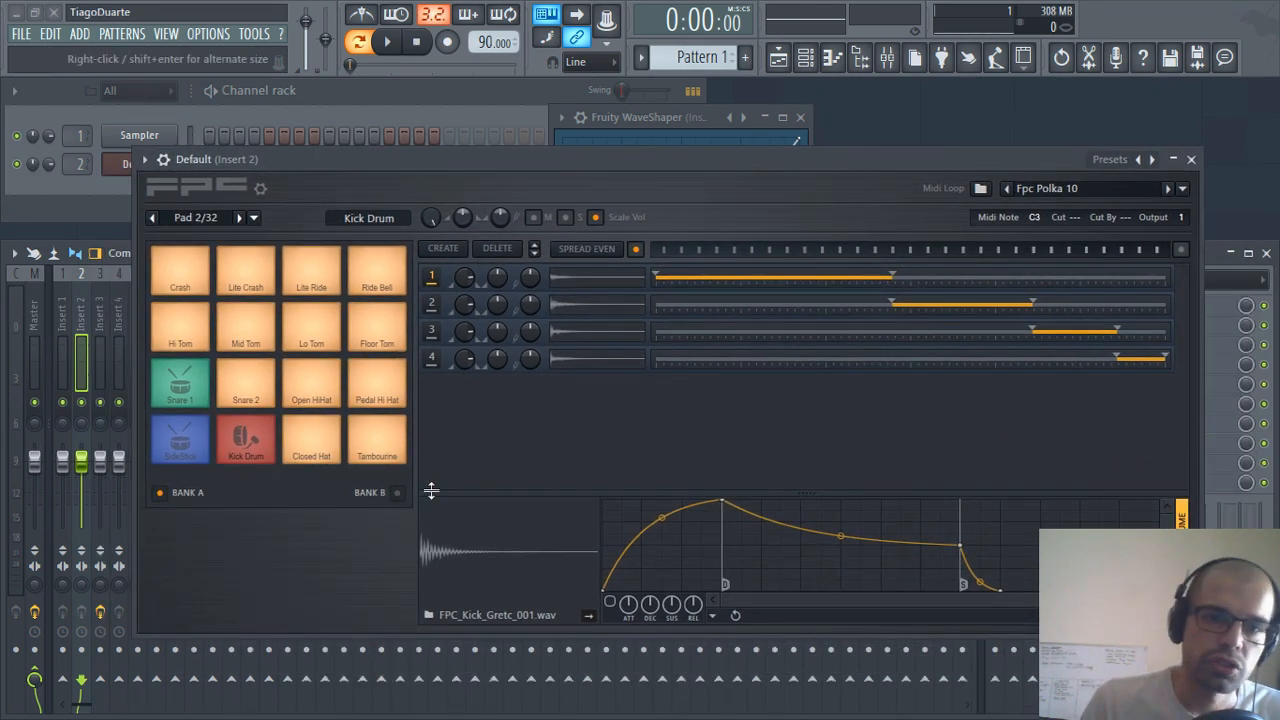
click(800, 117)
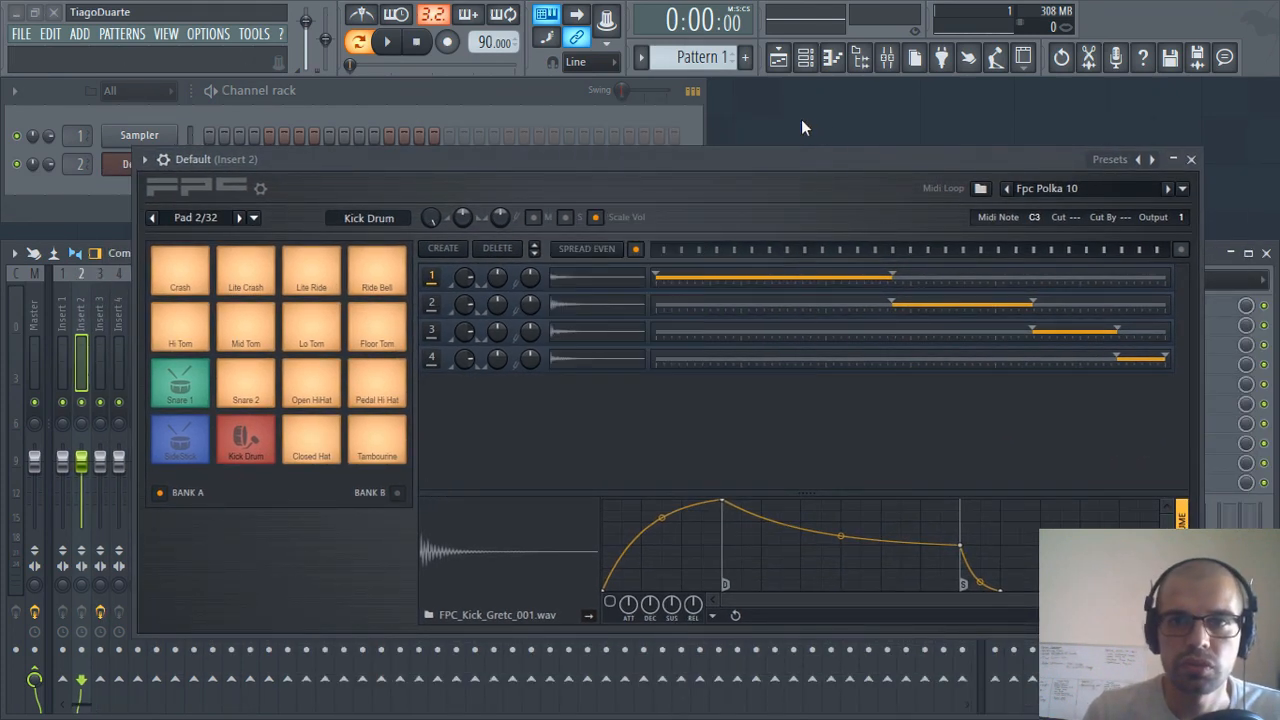
click(870, 60)
drag(372, 163, 510, 180)
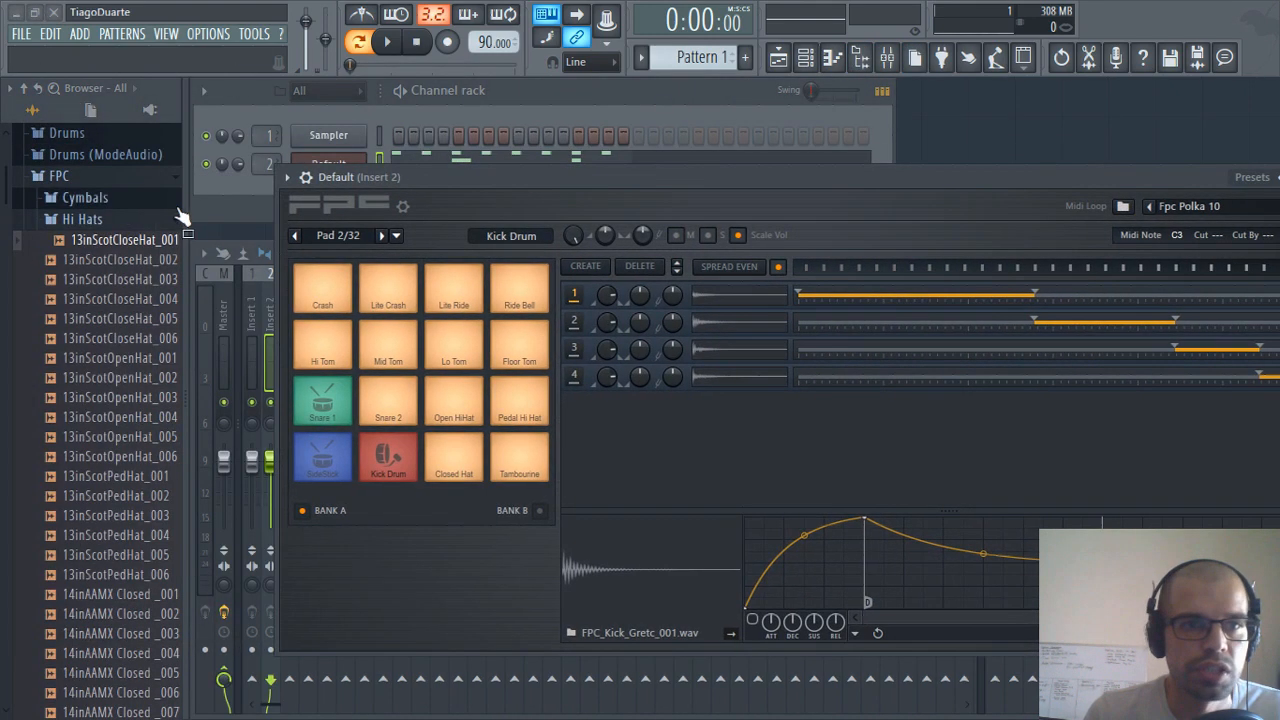
Widen the browser and open the Piano Melodies Sample Pack subfolder of "47 - Piano Melodies Sample Pack" under DailyBeats.pt to browse its samples
scroll(70, 330, up, 5)
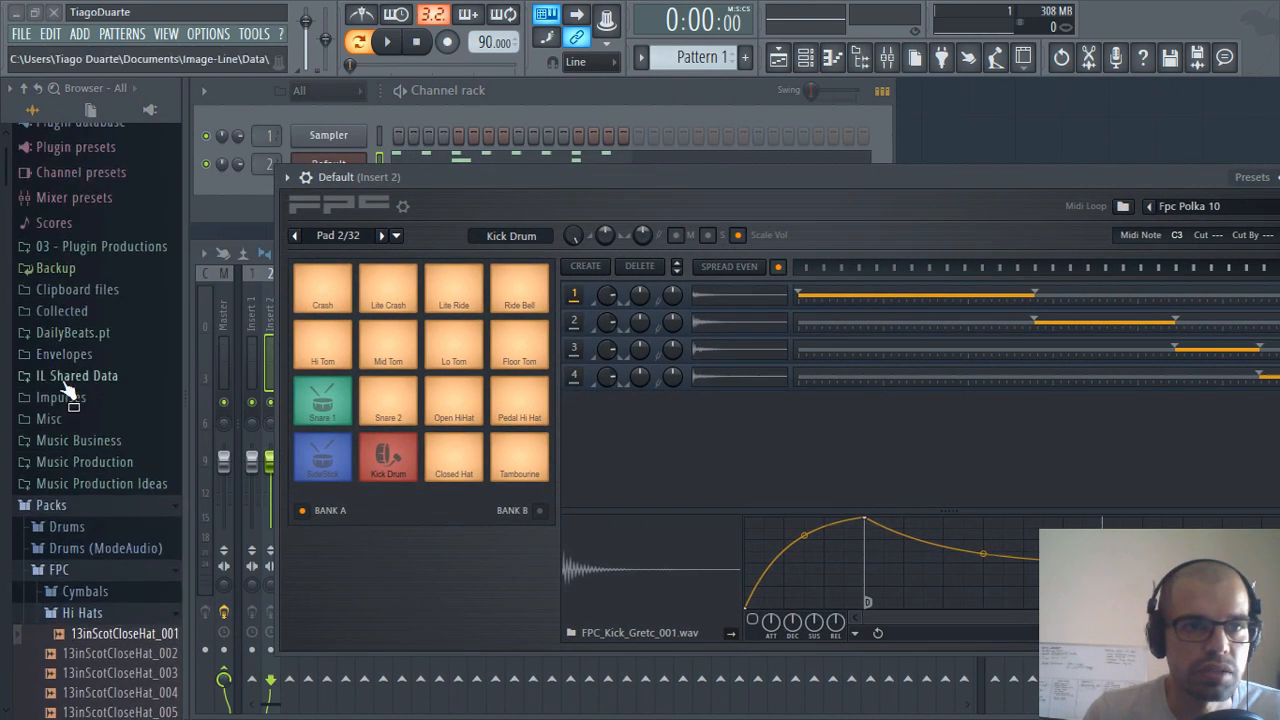
click(95, 333)
scroll(127, 427, down, 8)
scroll(127, 427, down, 5)
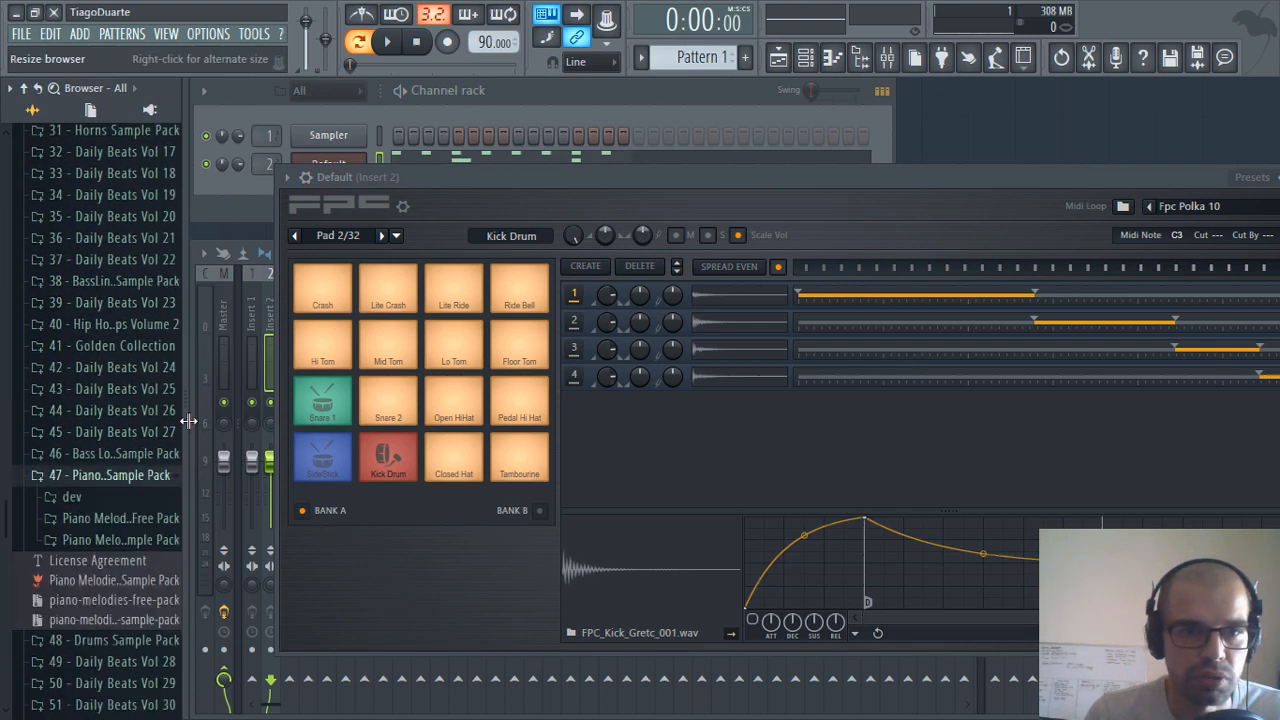
drag(189, 423, 258, 422)
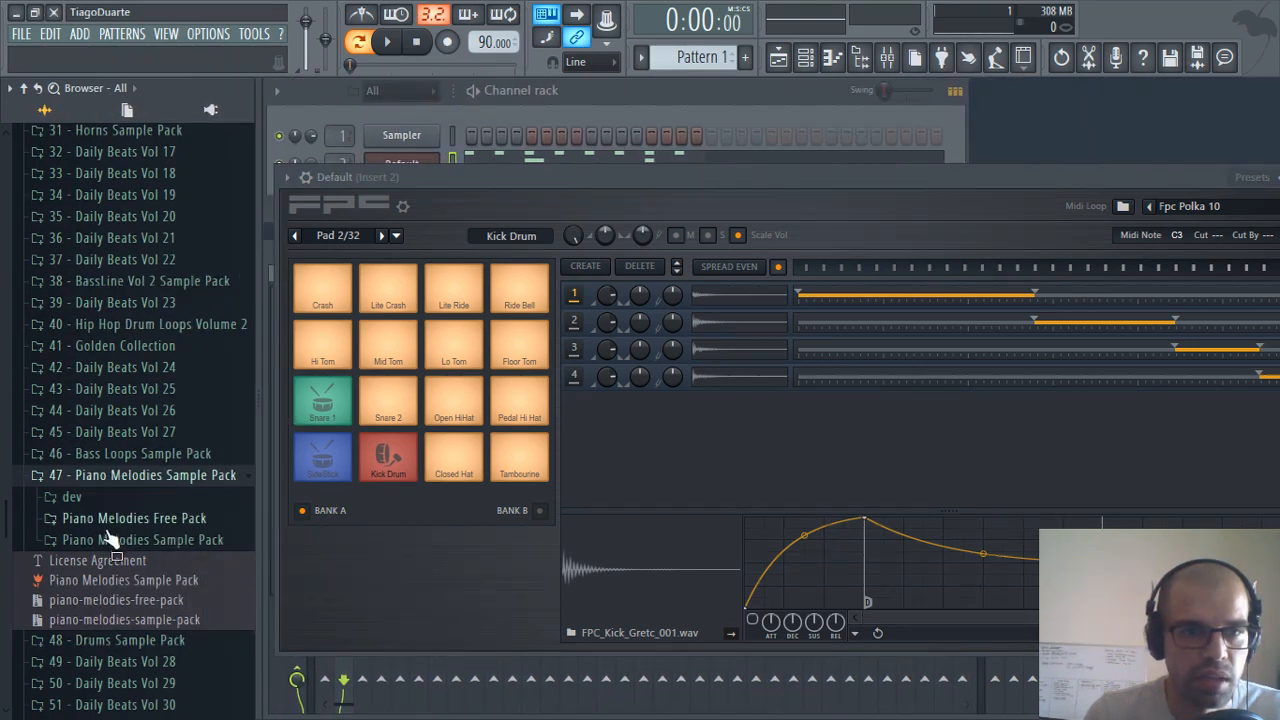
click(110, 538)
scroll(140, 490, down, 4)
scroll(115, 400, up, 3)
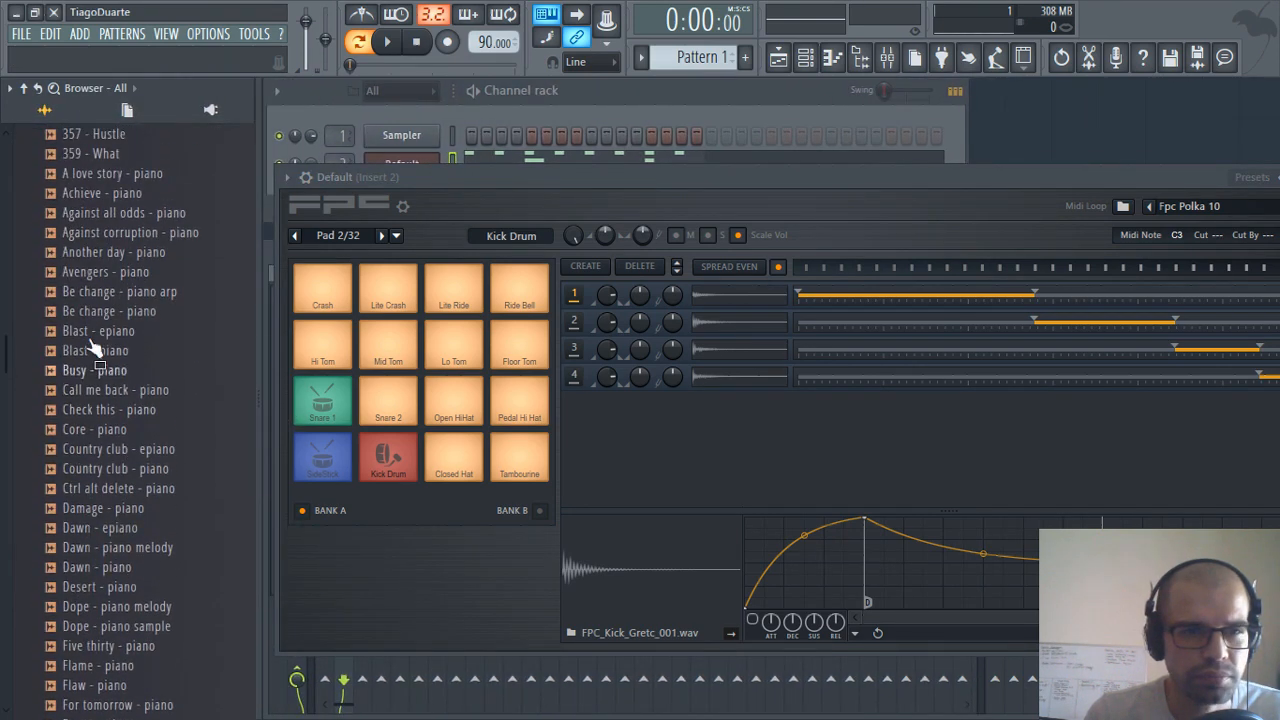
Audition the "Call me back - piano" sample, load the Empty preset in FPC and reposition its window below the channel rack
click(105, 392)
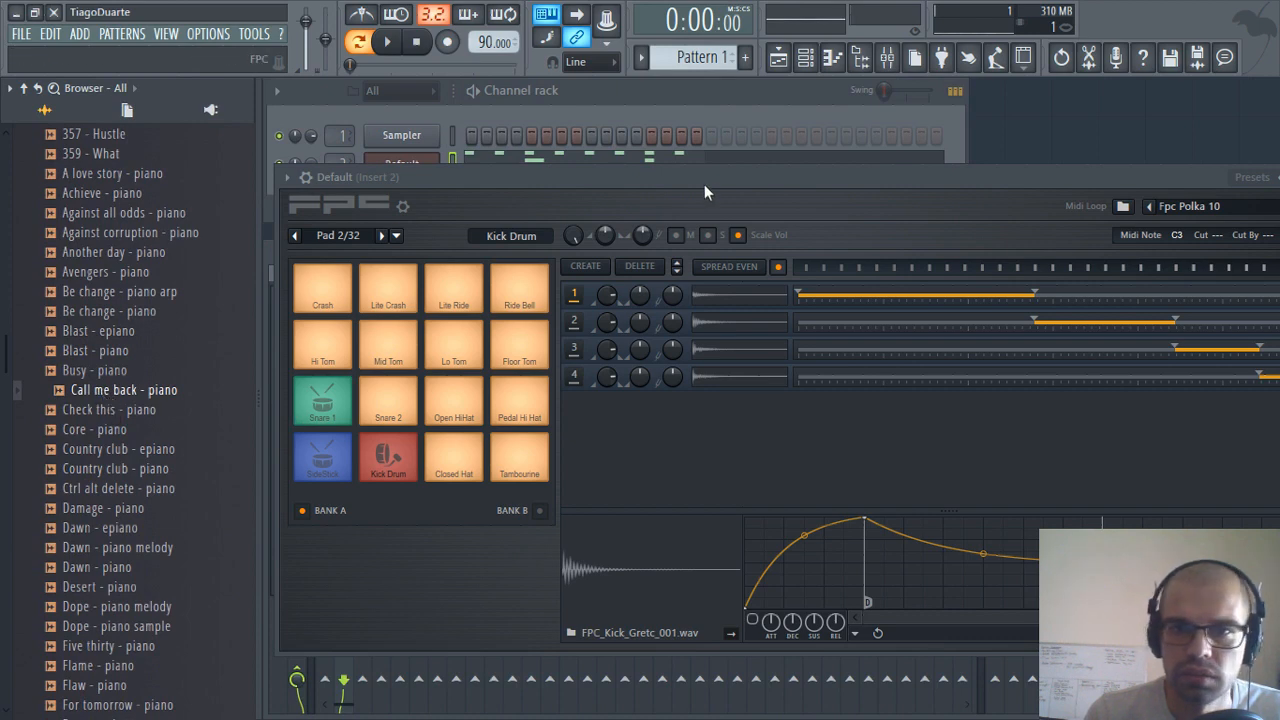
drag(1163, 174, 1053, 166)
click(1185, 169)
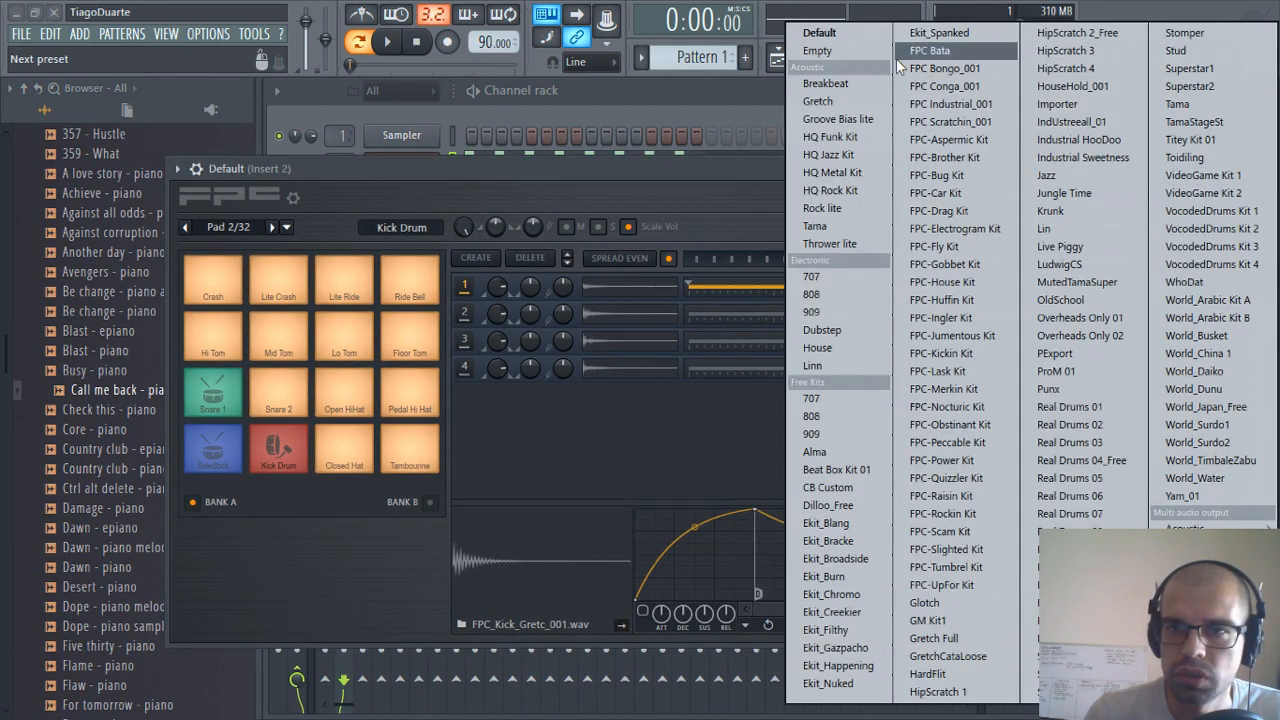
click(833, 52)
drag(690, 174, 737, 241)
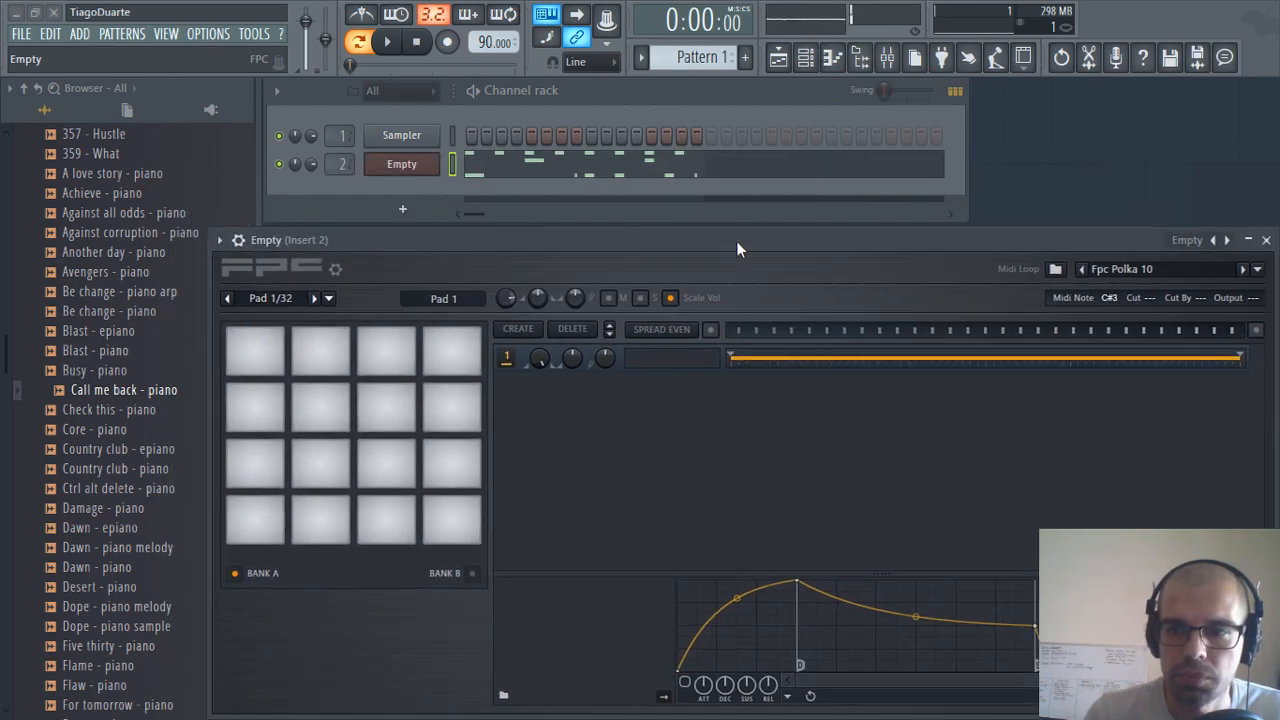
Audition more piano samples and open "Frame - piano" in the Edison audio editor
click(163, 450)
scroll(110, 450, down, 7)
click(107, 331)
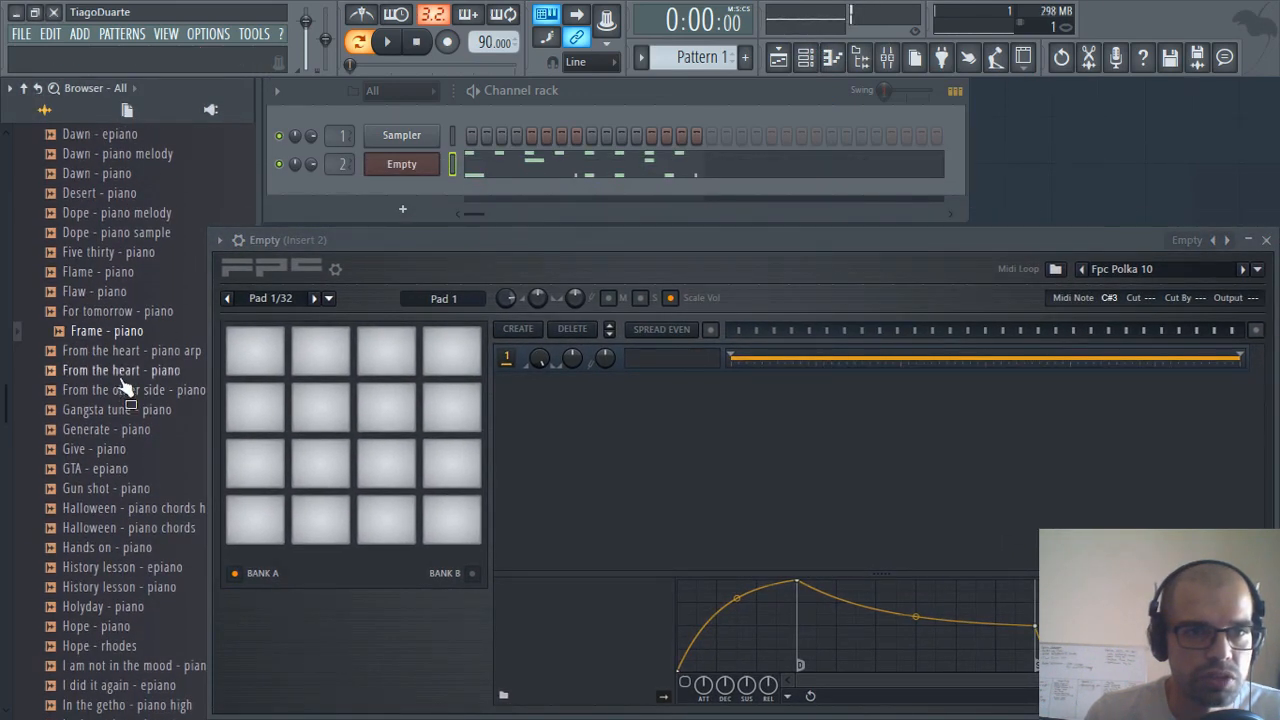
scroll(118, 381, down, 2)
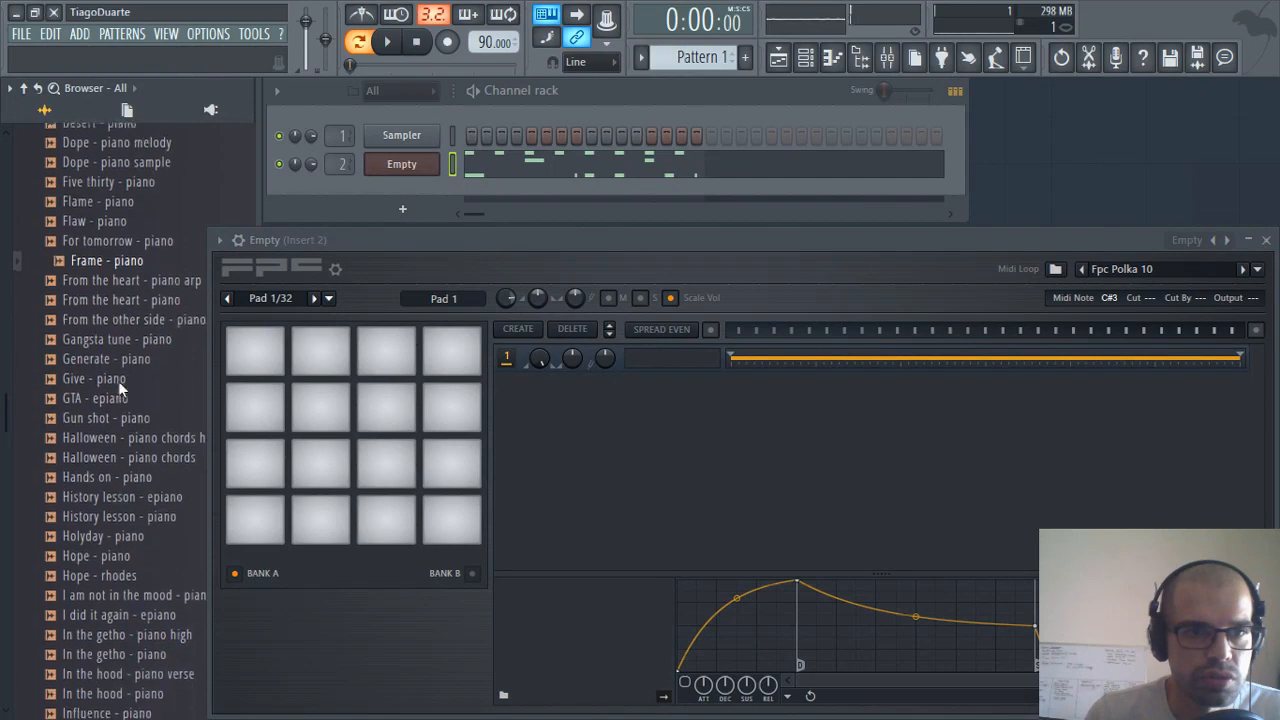
right_click(108, 256)
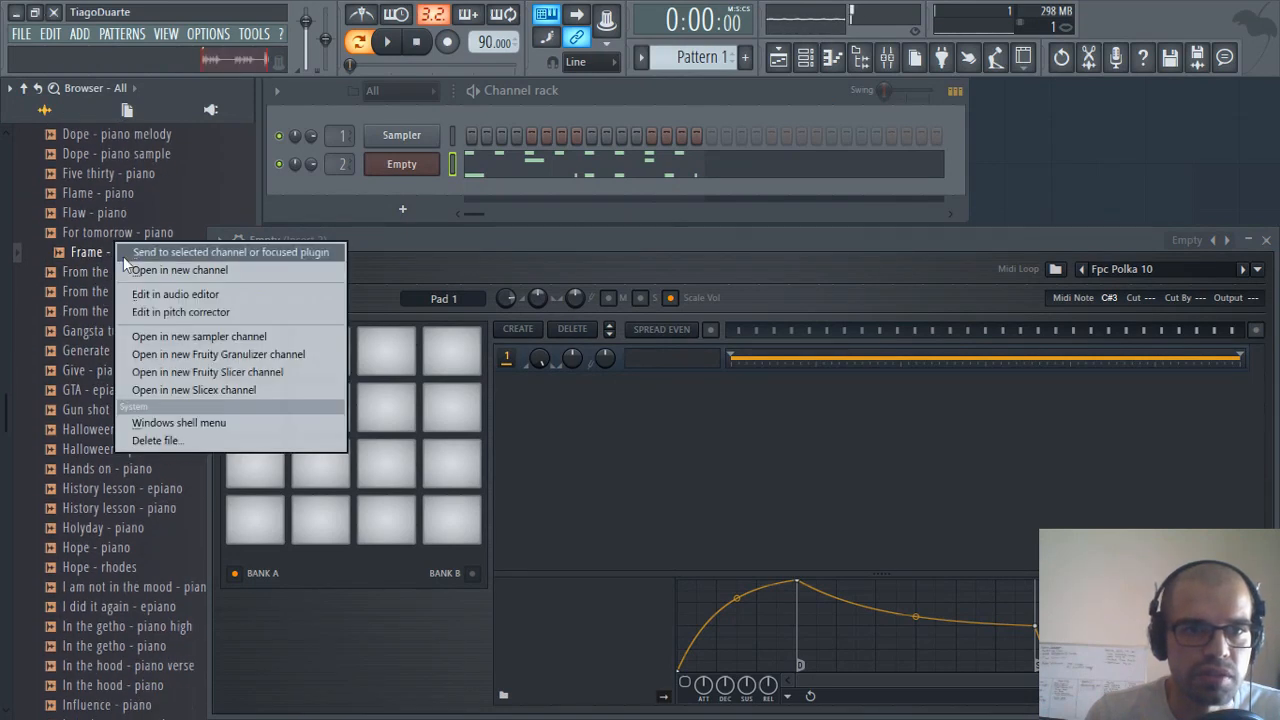
click(184, 295)
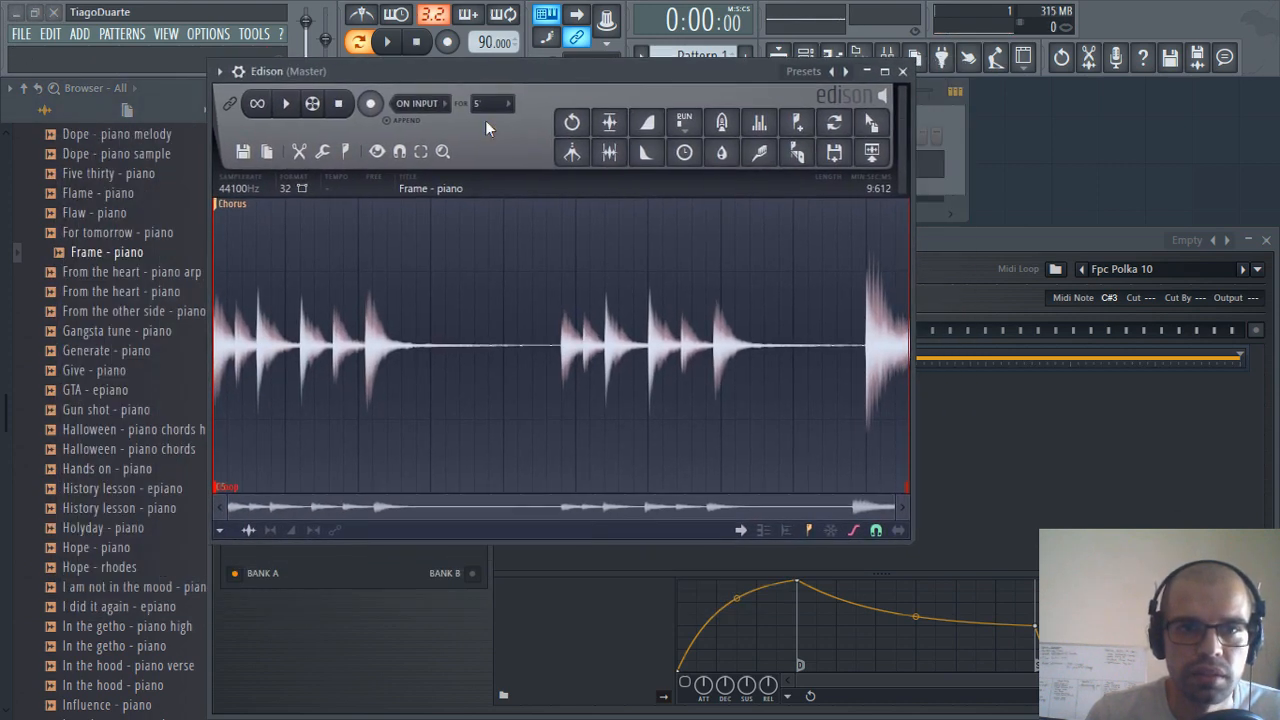
Delete the Chorus marker and the Loop region from the Frame - piano sample in Edison
right_click(242, 214)
click(262, 230)
right_click(230, 488)
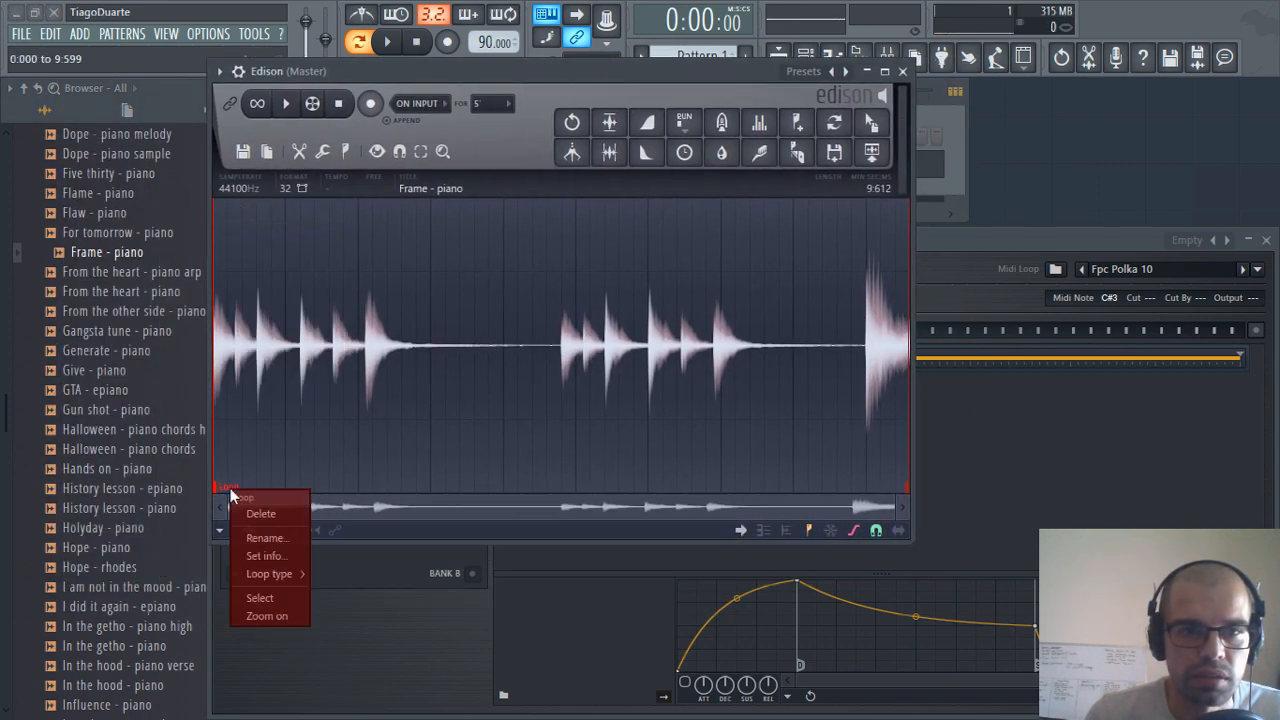
click(262, 514)
Select the first piano note from 0:000 to 0:309 in the waveform and play the selection
scroll(240, 403, up, 5)
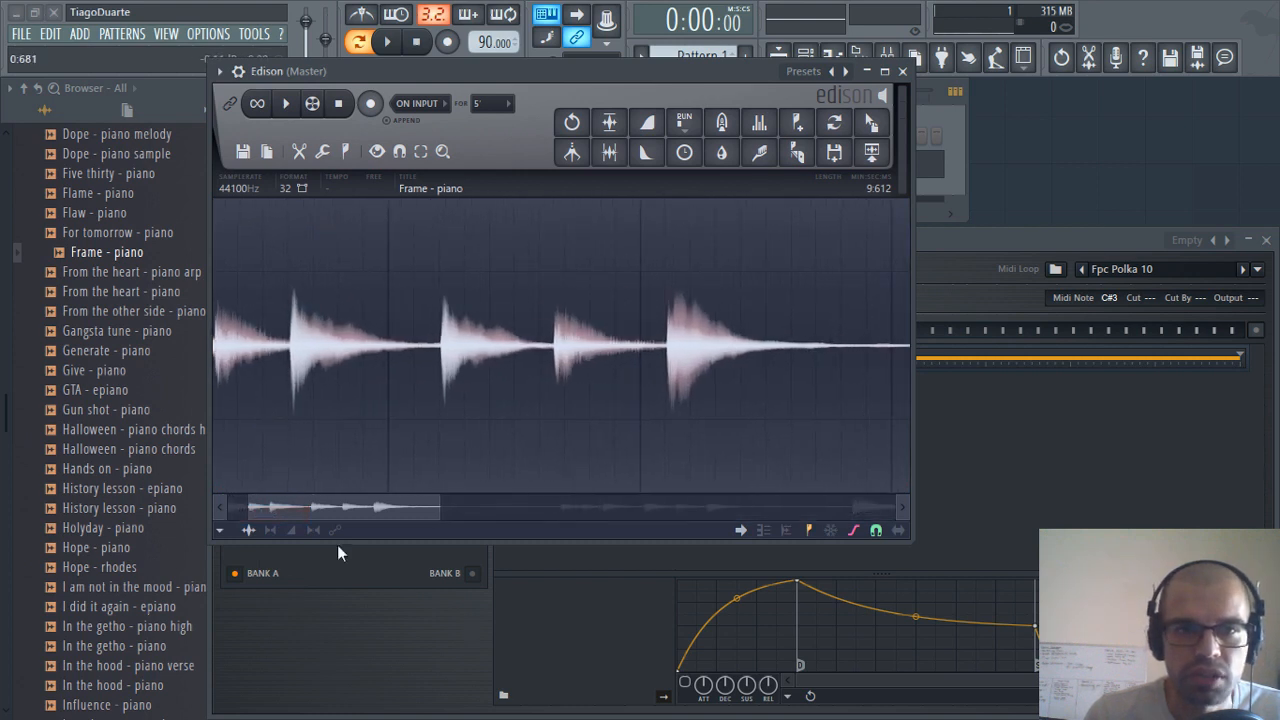
scroll(243, 386, up, 5)
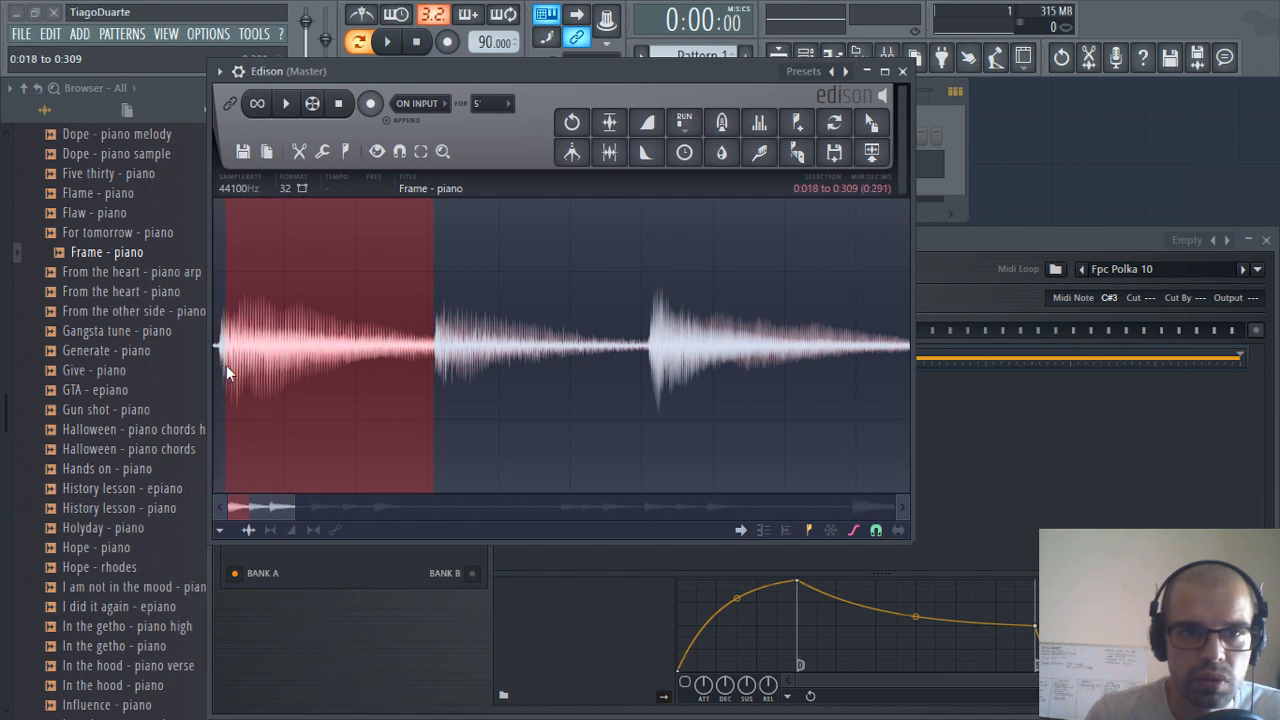
click(306, 112)
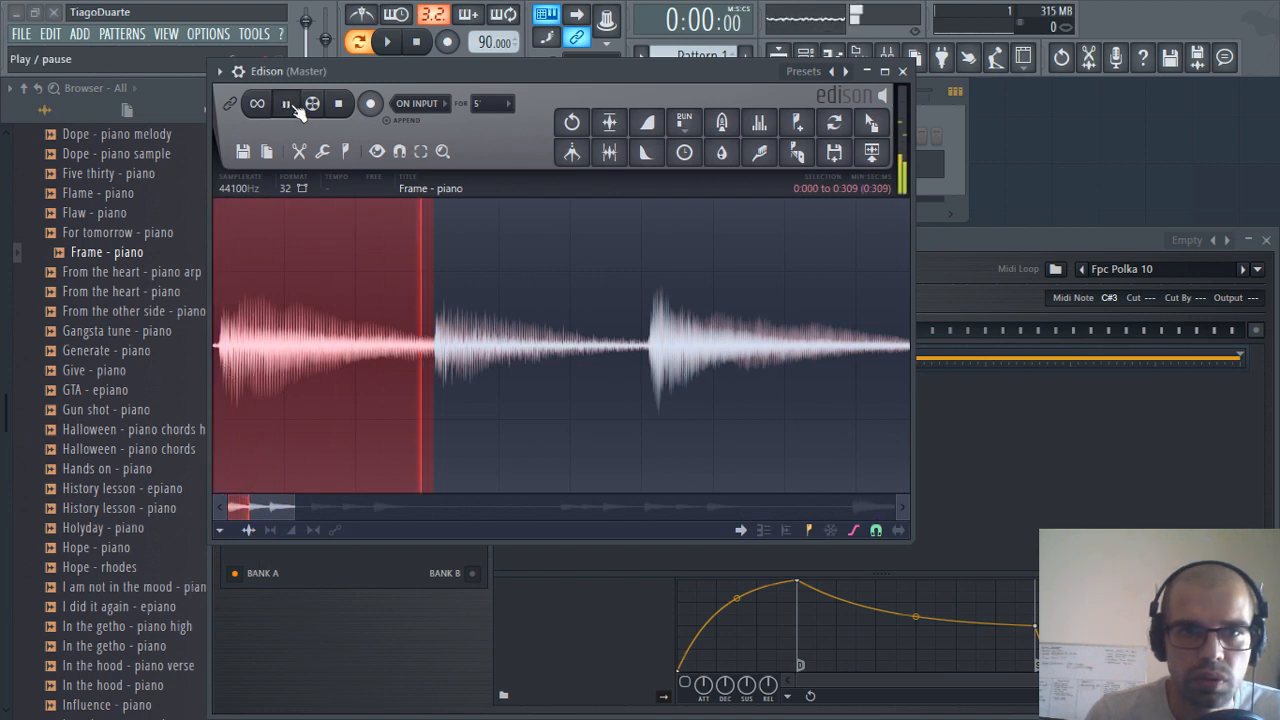
Turn on Snap to zero-crossing, shorten the first note's selection to end at 0:297, and play it
scroll(420, 440, up, 3)
scroll(434, 421, up, 3)
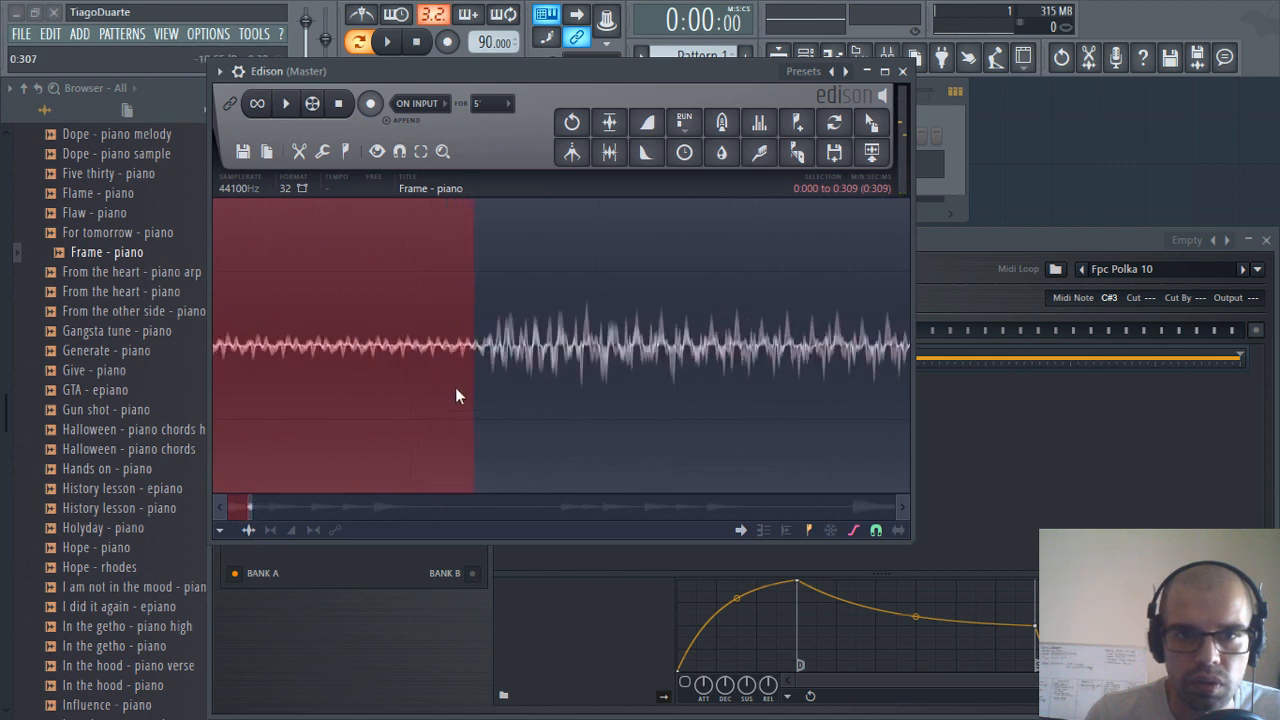
click(399, 151)
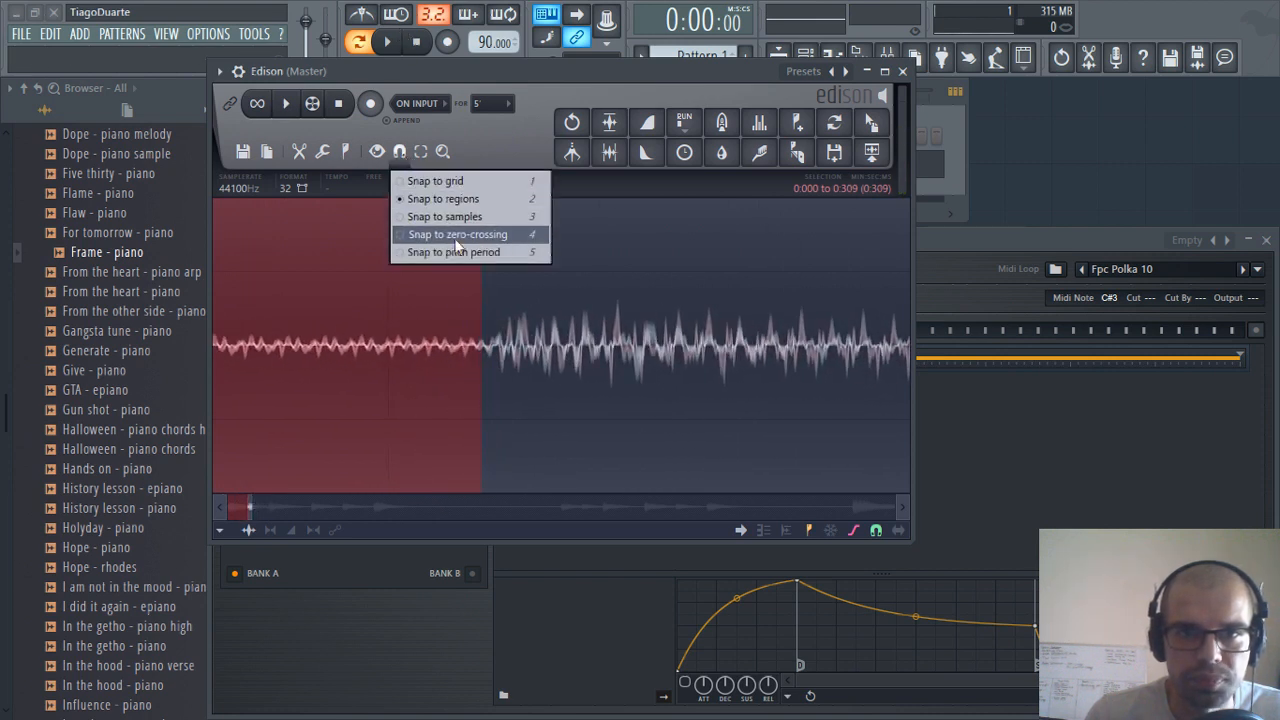
click(490, 234)
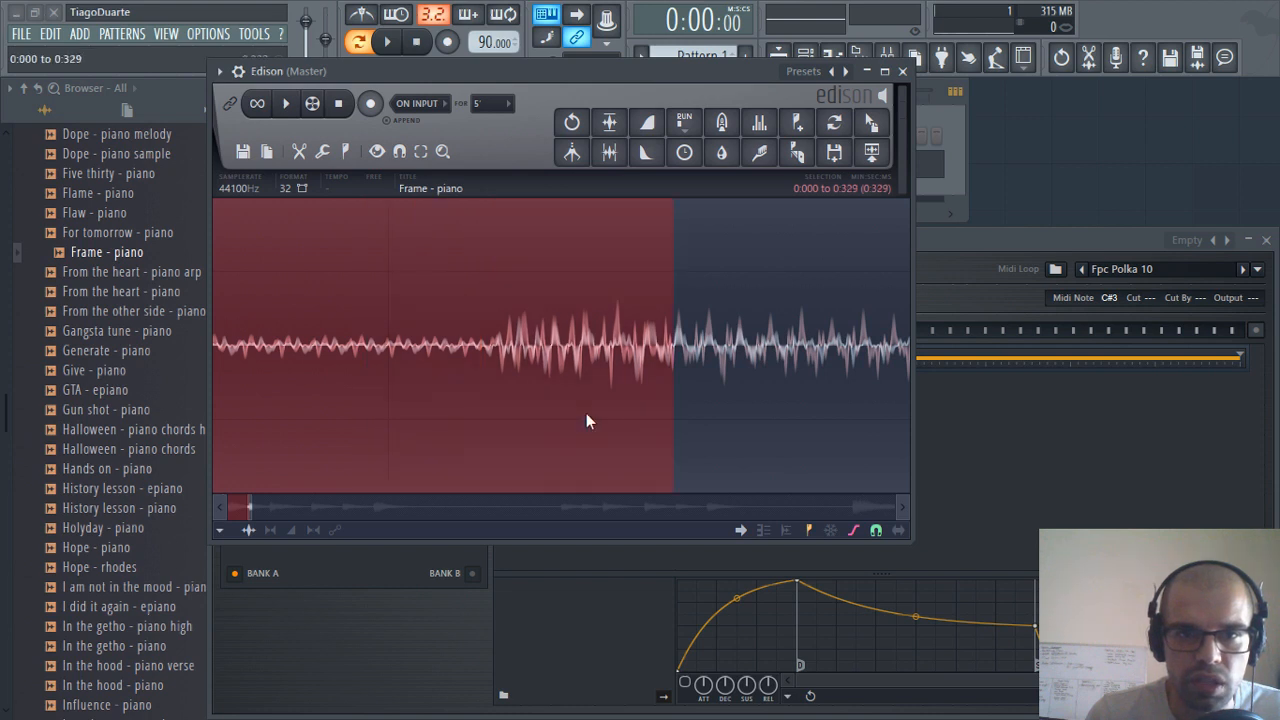
drag(586, 413, 485, 411)
scroll(405, 340, down, 5)
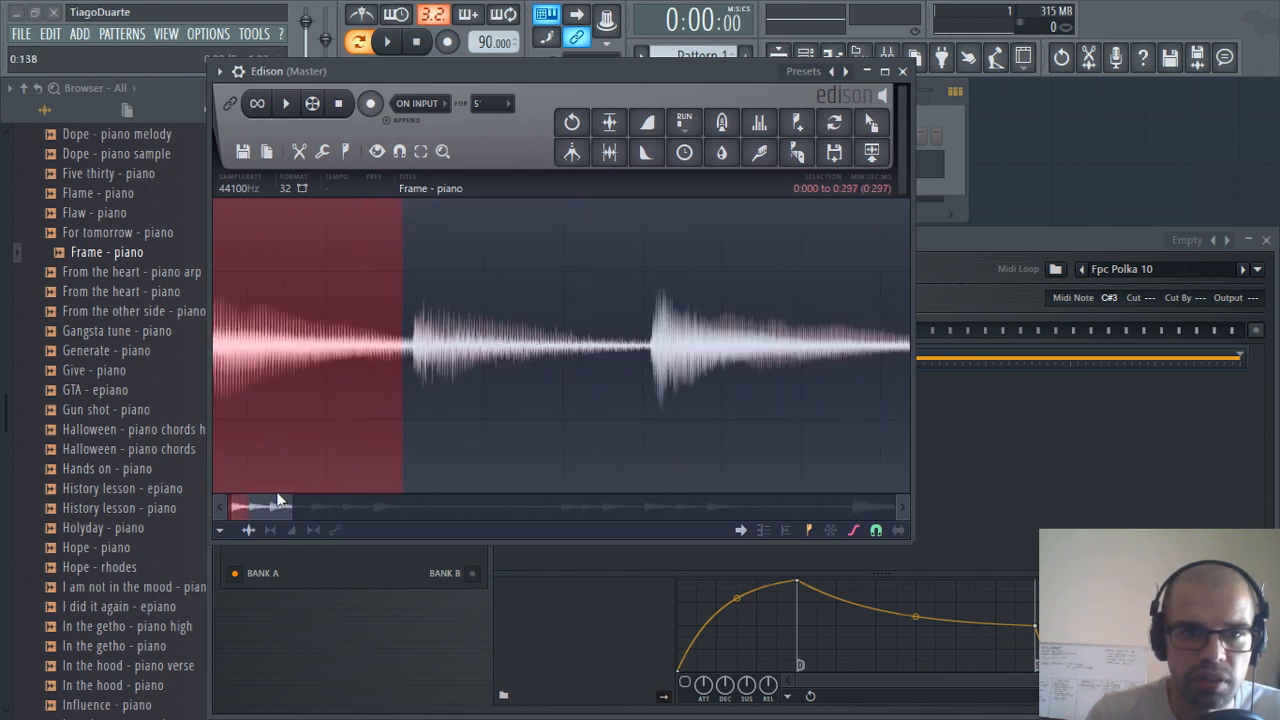
drag(278, 500, 259, 375)
click(287, 104)
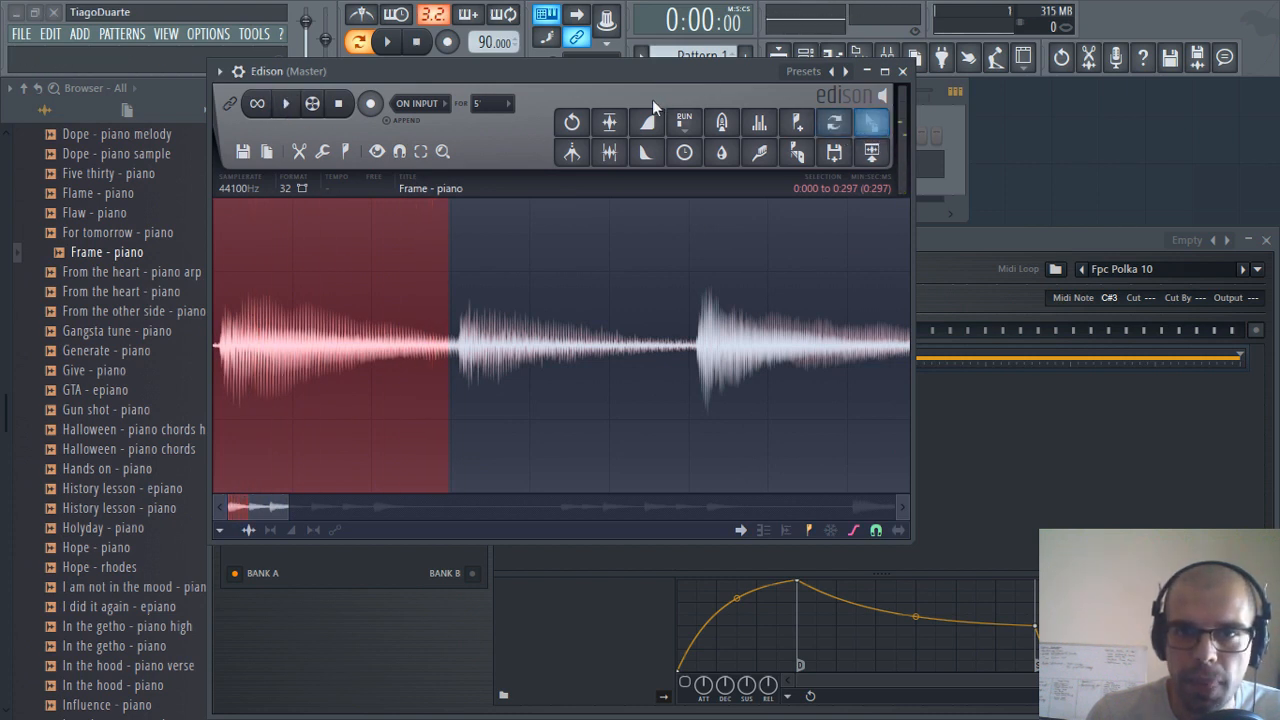
Move Edison aside, copy the selected first note onto Pad 1 in FPC, and play the pad several times
drag(696, 77, 979, 49)
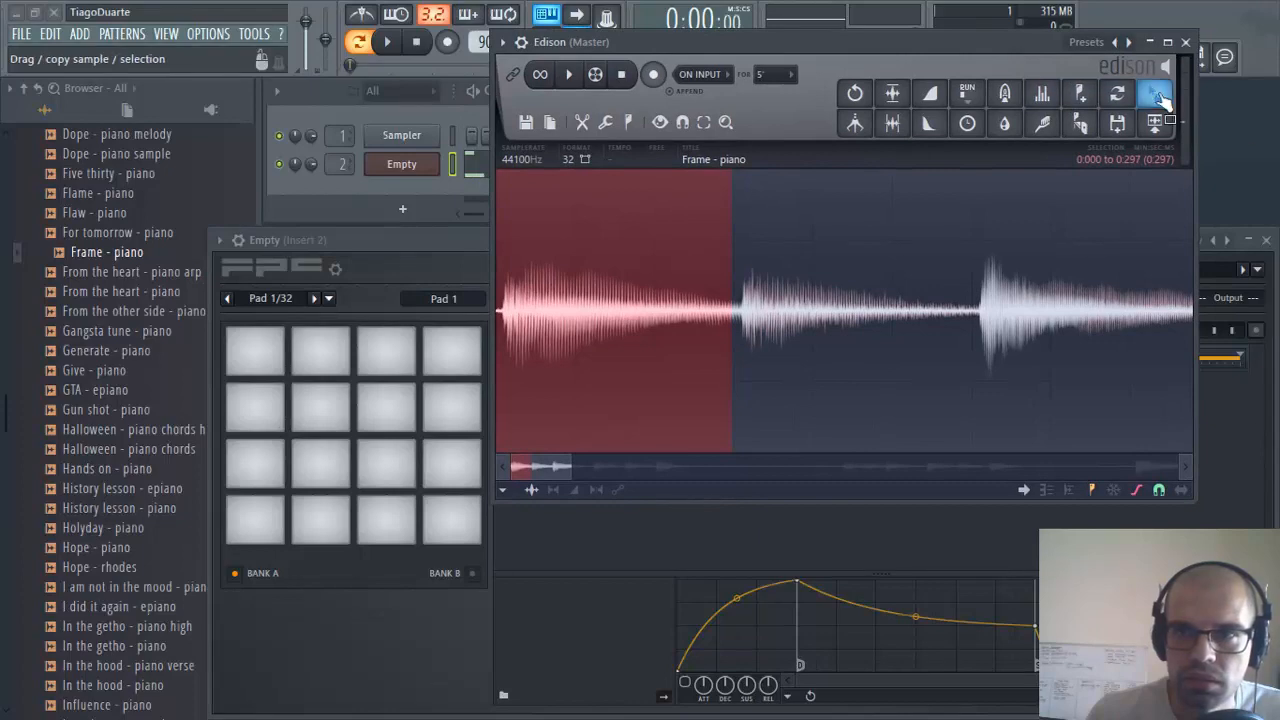
drag(1154, 93, 274, 518)
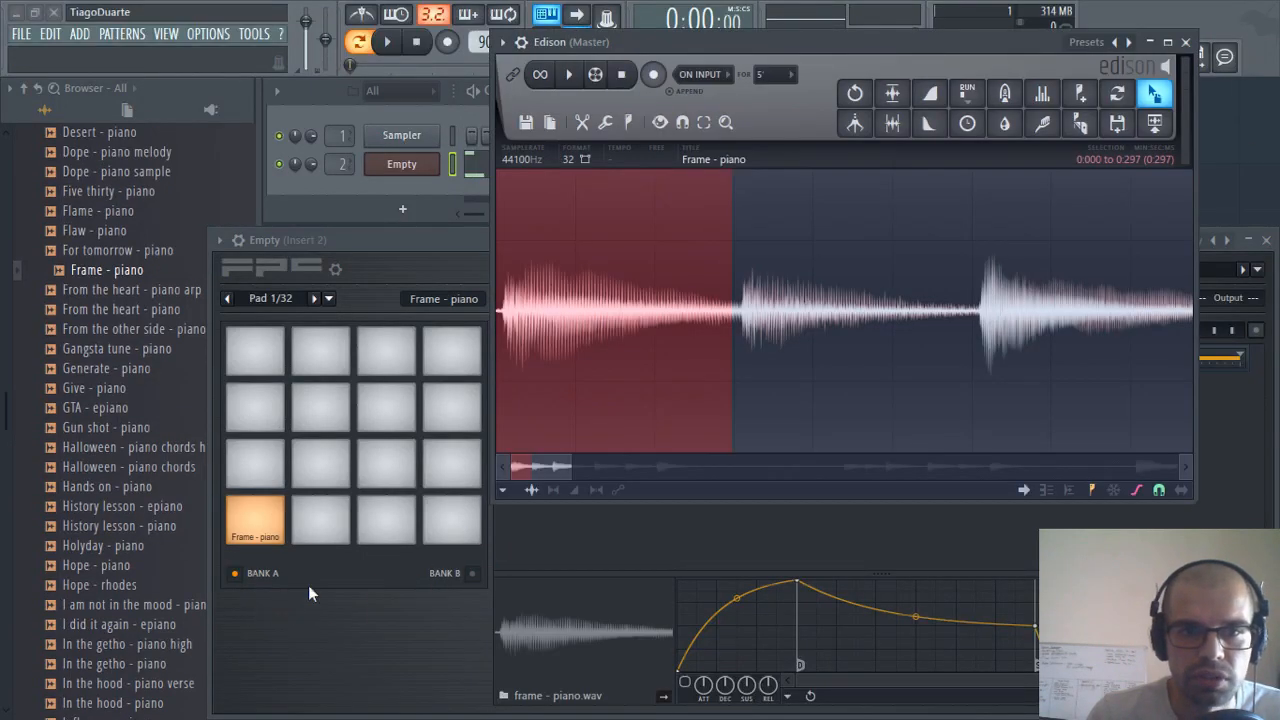
click(257, 528)
click(255, 538)
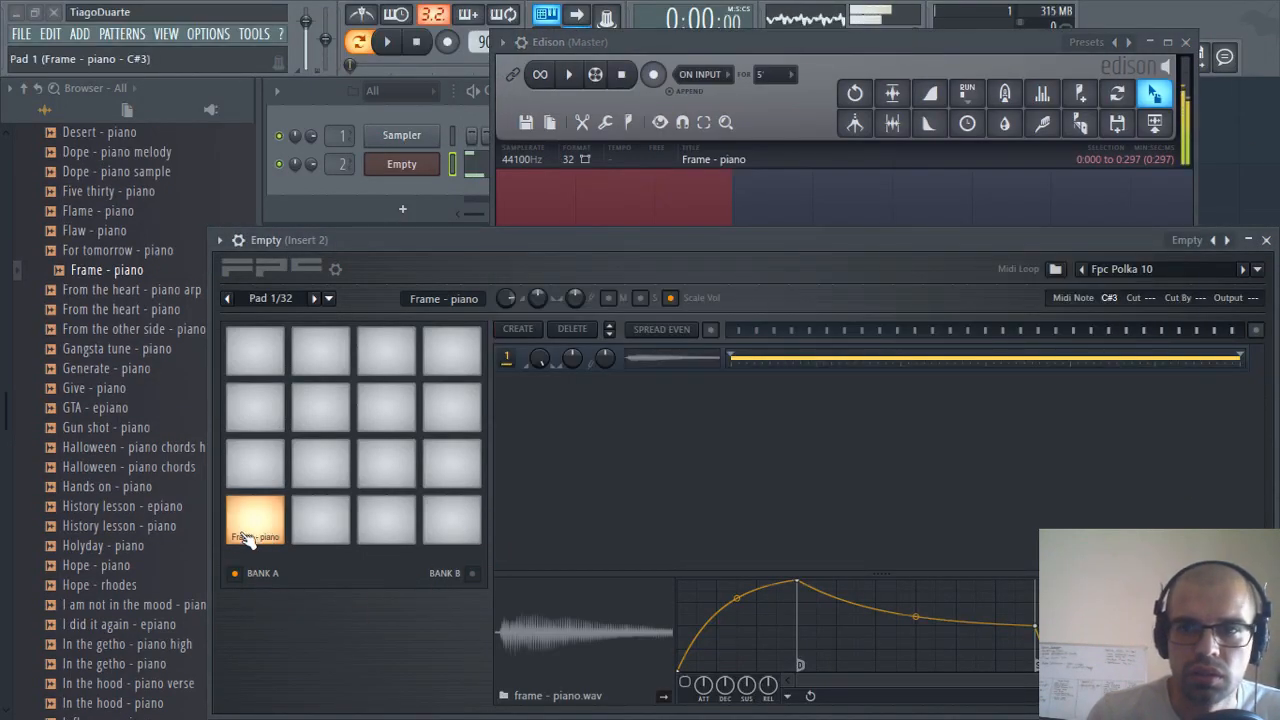
click(252, 534)
click(258, 530)
click(256, 530)
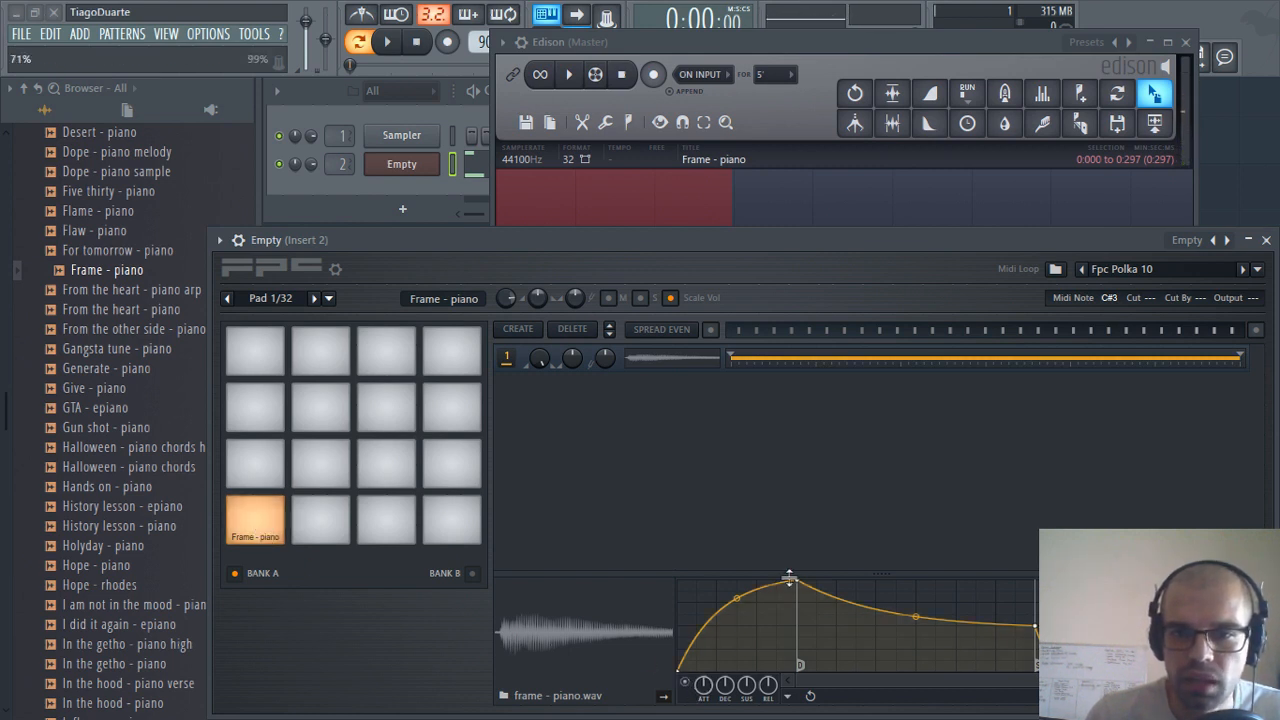
Enable Pad 1's envelope, remove its attack, lower the sustain point to 0%, and play the pad to test it
drag(800, 587, 661, 575)
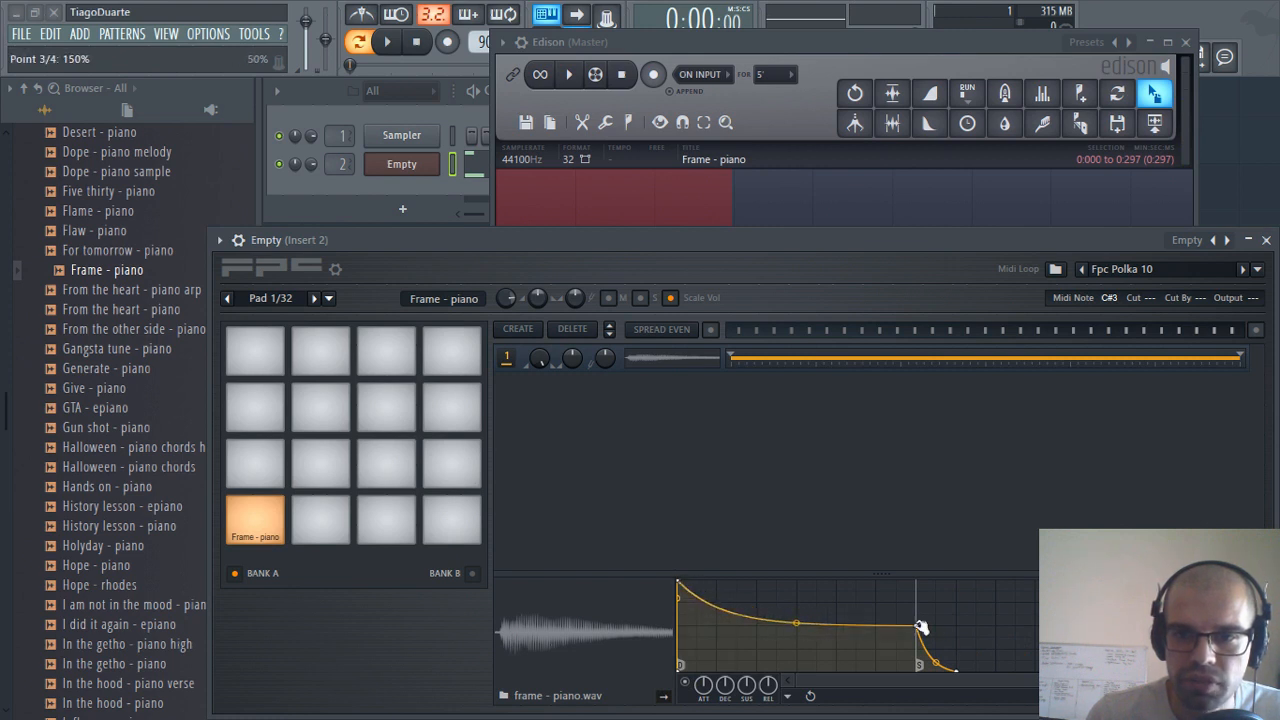
drag(920, 627, 891, 716)
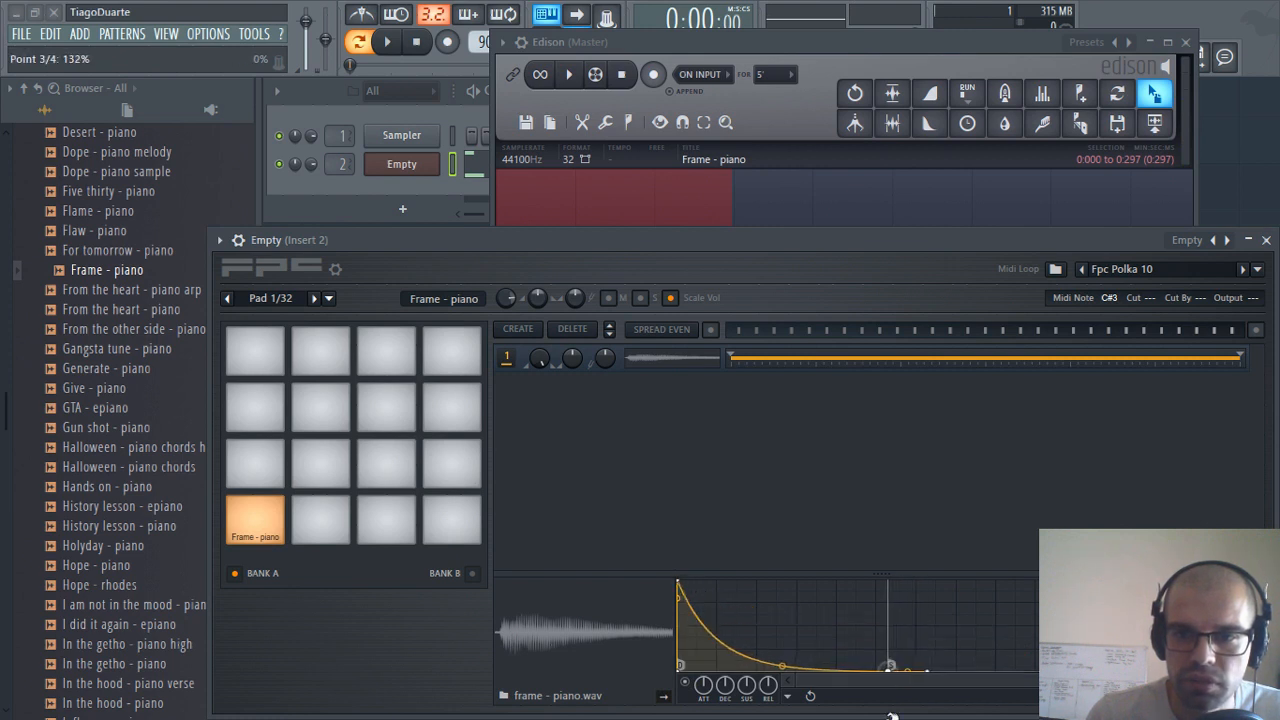
click(258, 522)
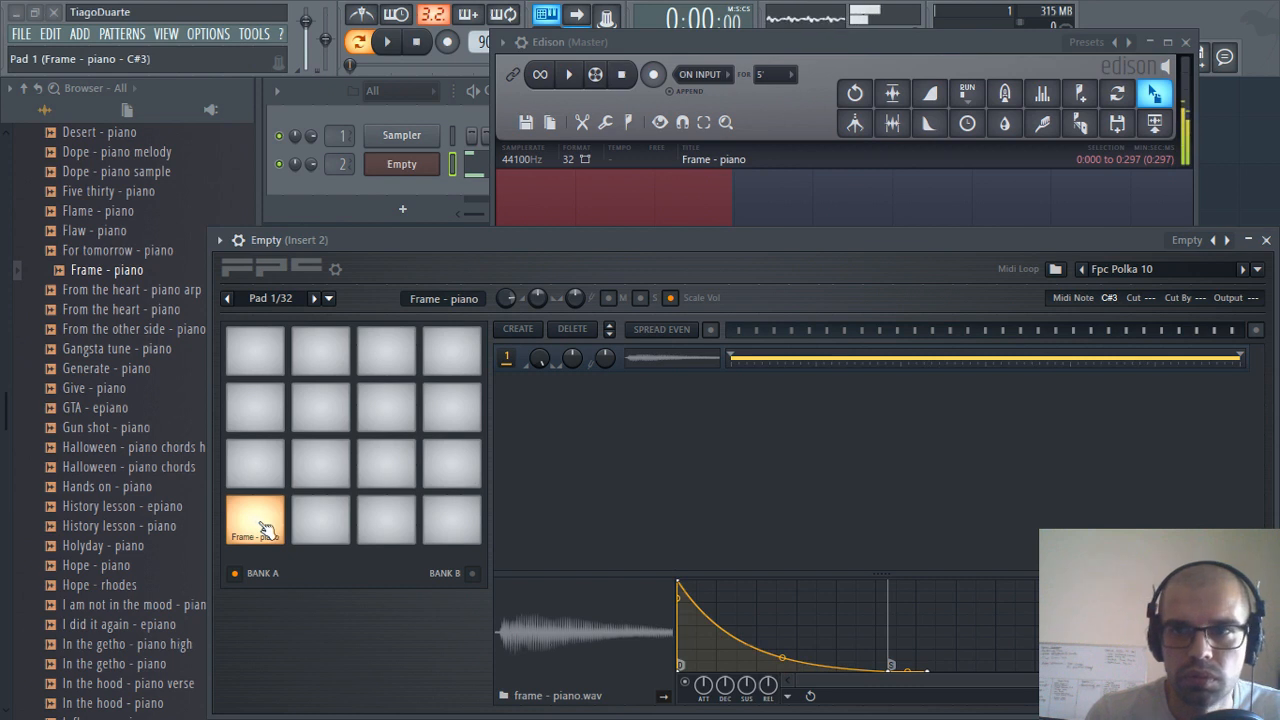
Select the second piano note in Edison, switch to Snap to samples, and set the selection's start to 0:310
click(812, 46)
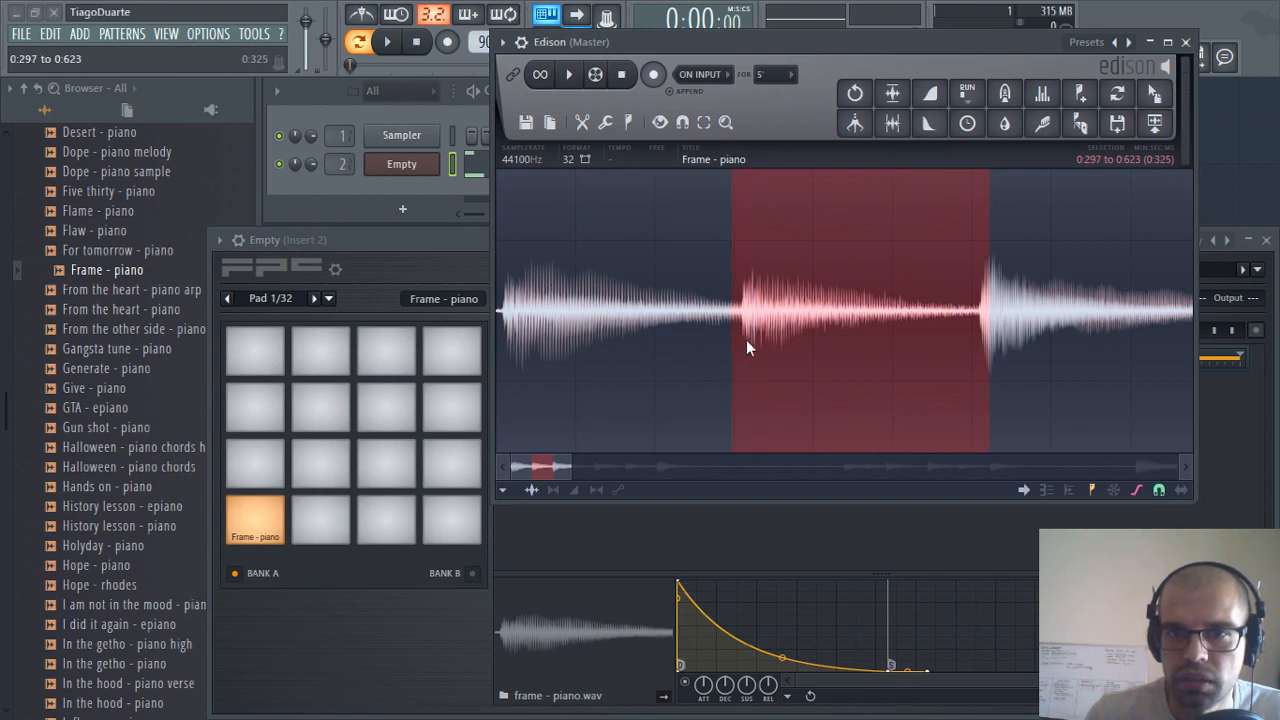
click(682, 122)
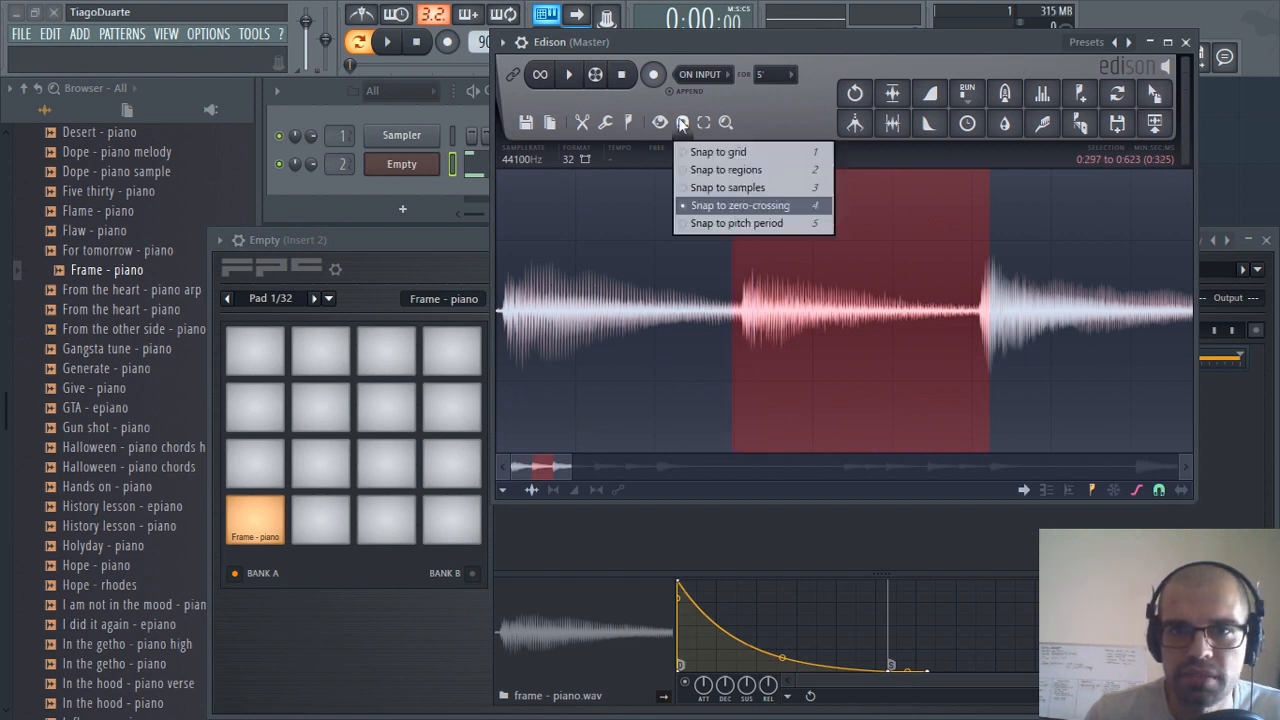
click(760, 190)
scroll(750, 355, up, 6)
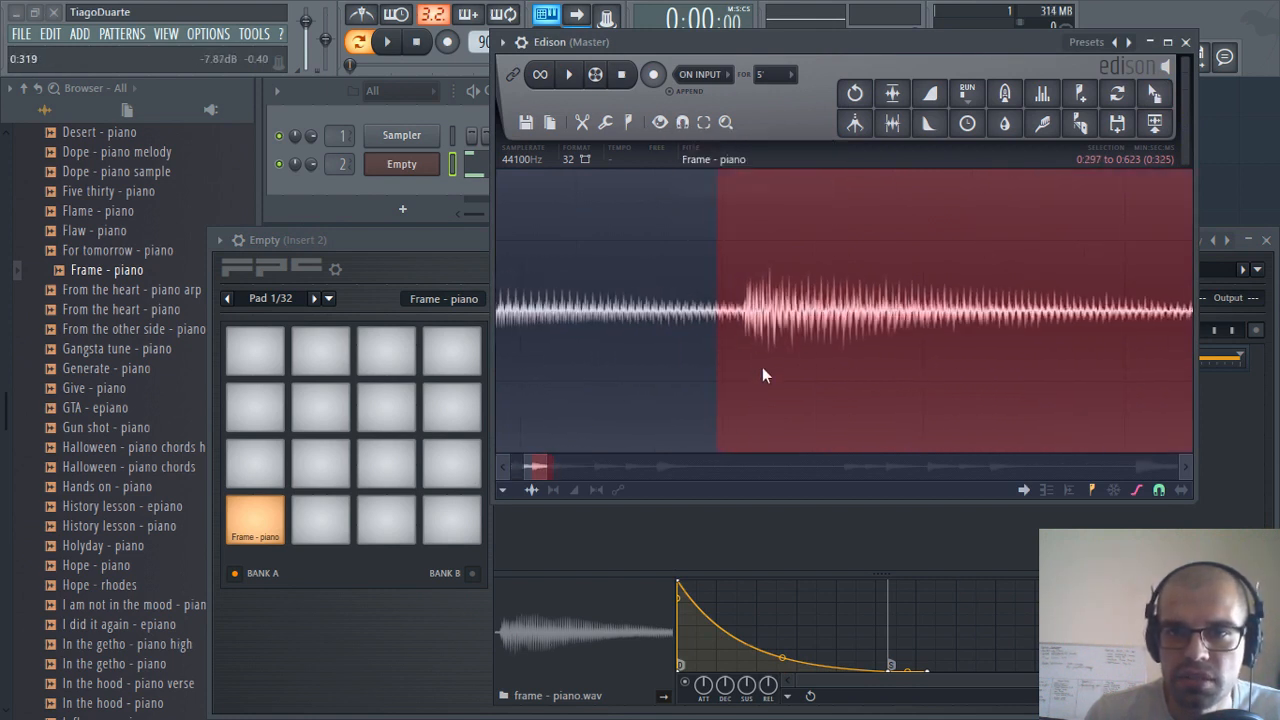
drag(581, 353, 604, 352)
scroll(715, 362, up, 3)
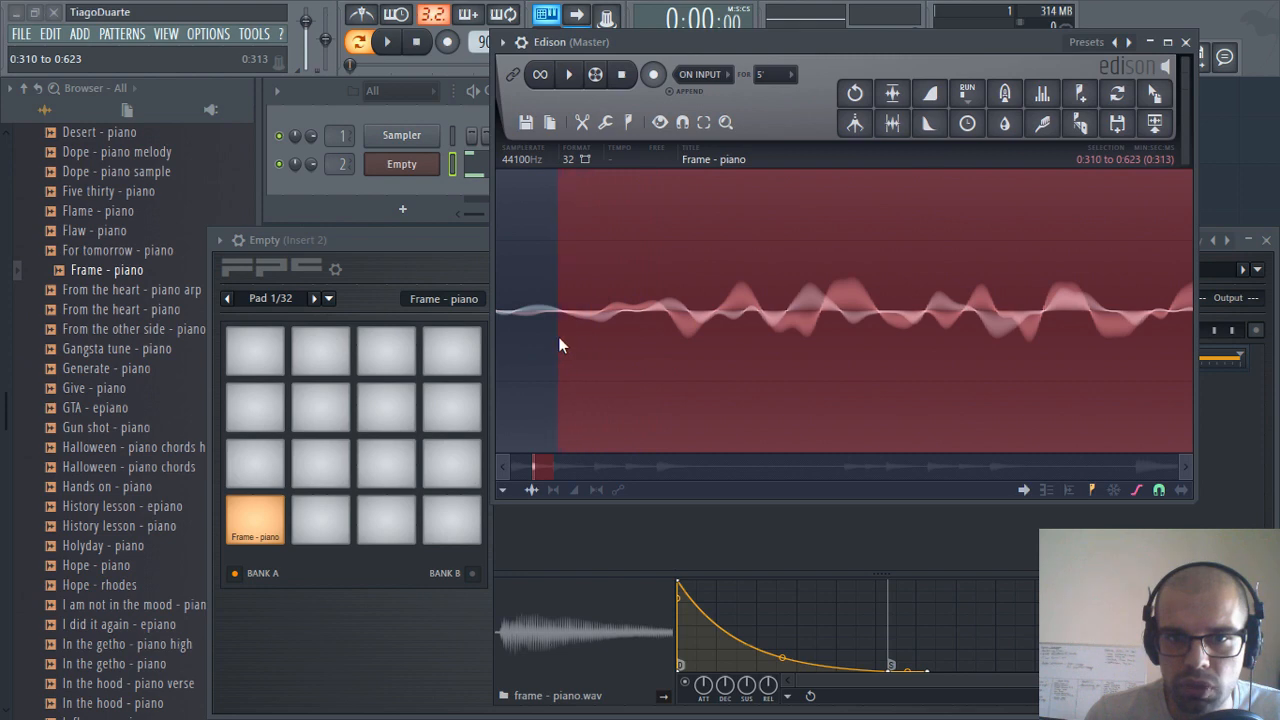
scroll(562, 313, down, 8)
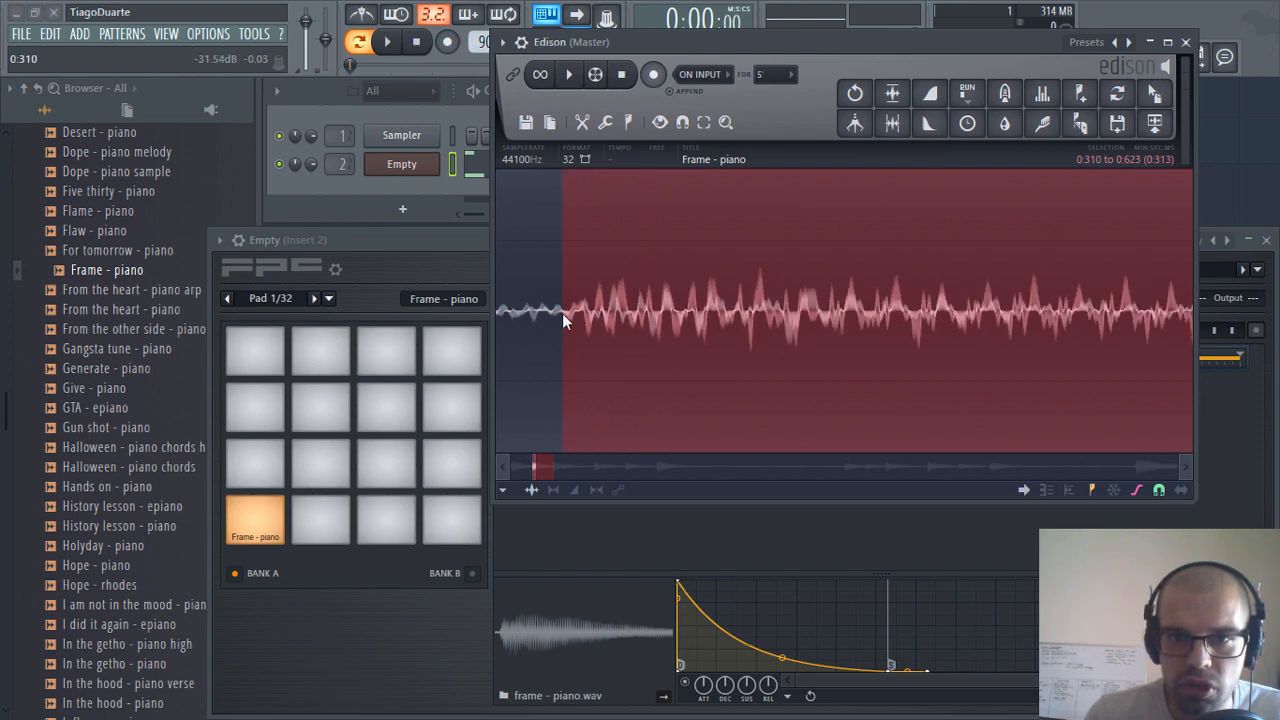
scroll(561, 313, down, 1)
Set the end of the second note's selection to 0:609, just before the third note, and play it
scroll(862, 342, up, 8)
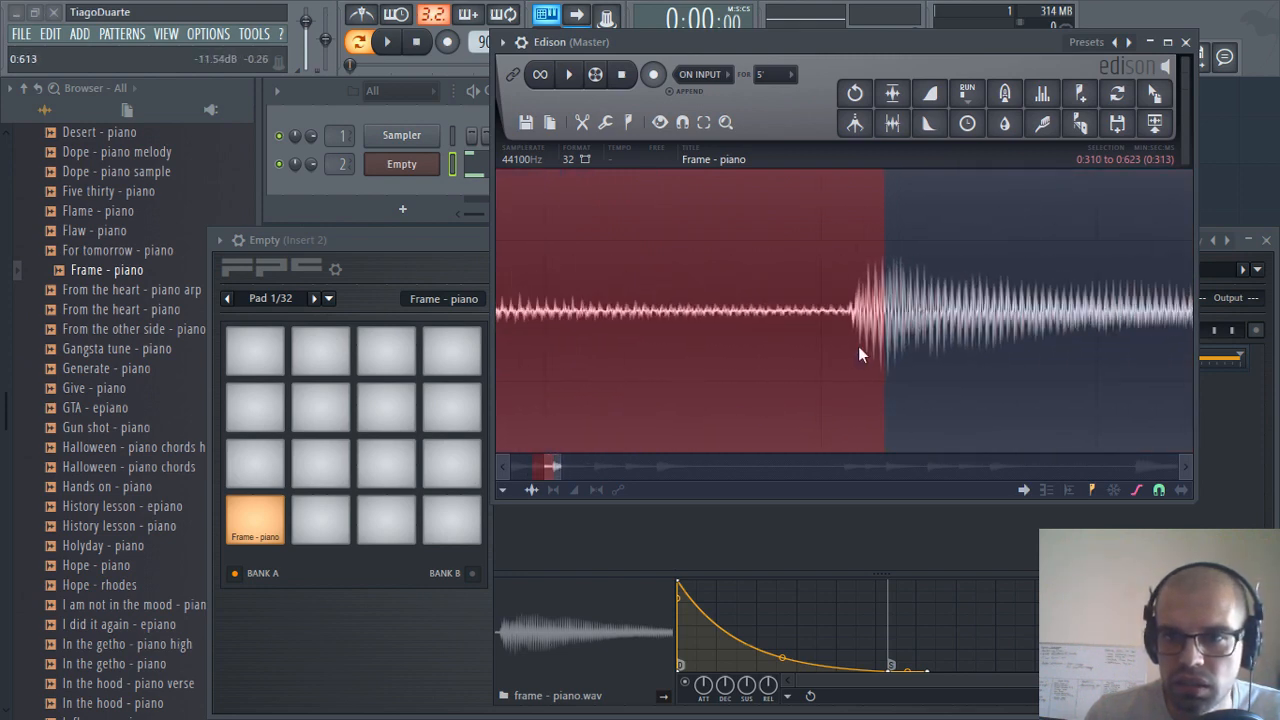
right_click(836, 313)
scroll(826, 325, up, 3)
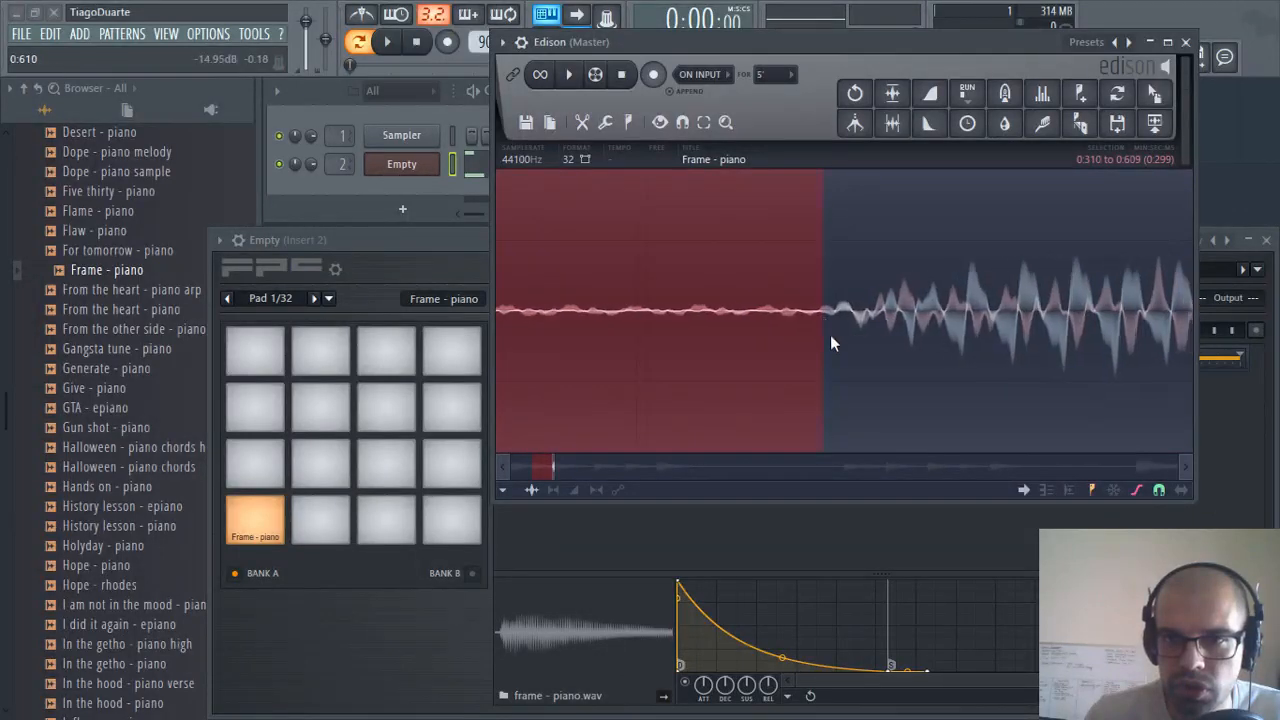
scroll(795, 325, down, 6)
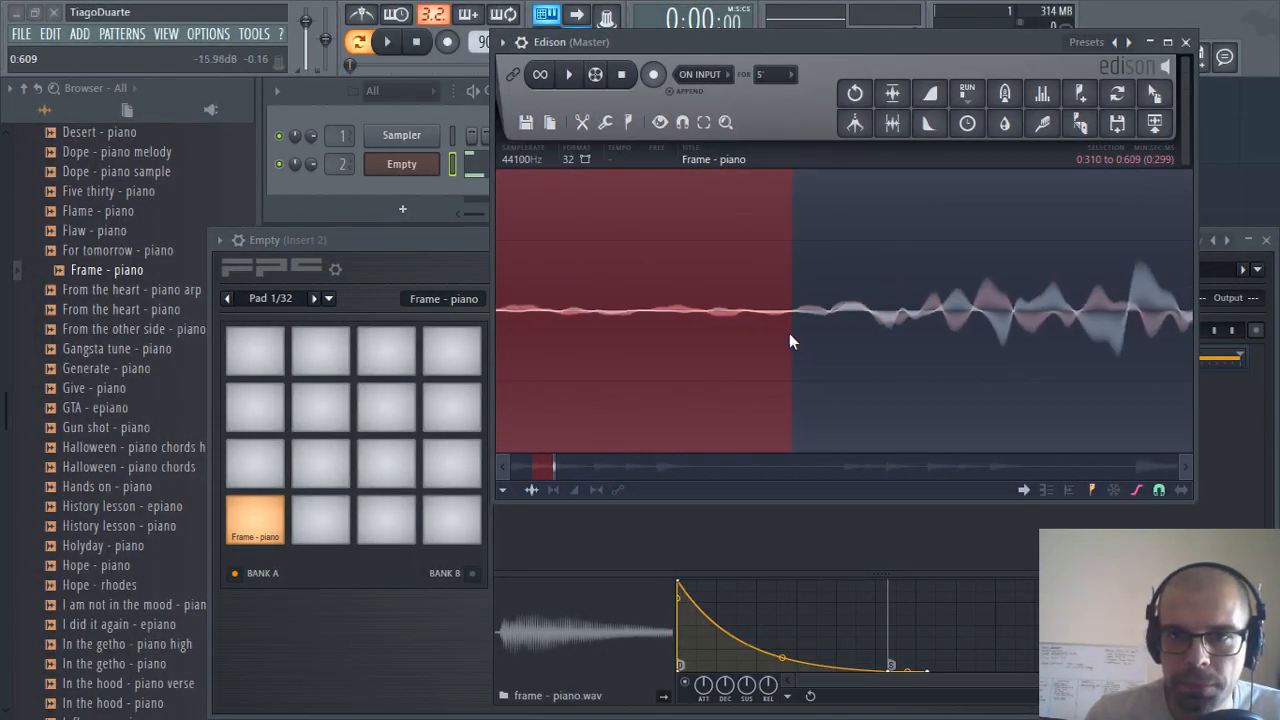
scroll(778, 346, down, 2)
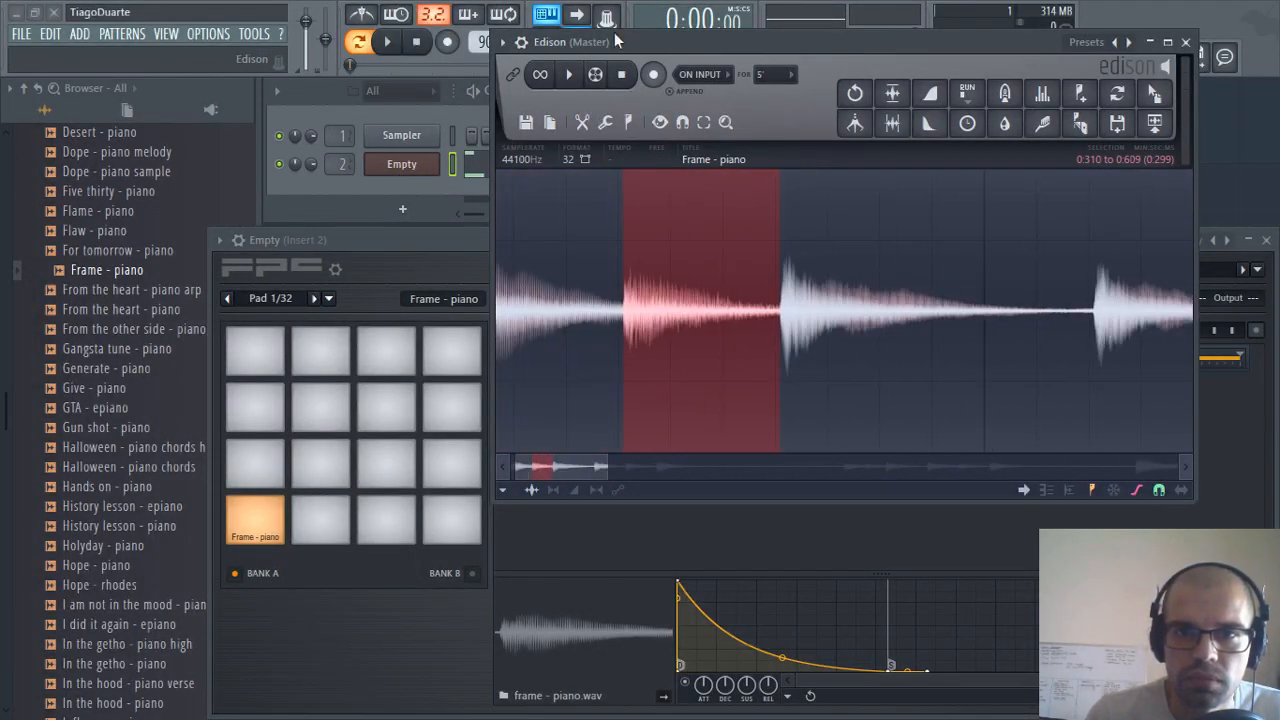
click(569, 74)
Copy the selected second note onto Pad 2 in FPC and play Pads 1 and 2 in alternation
drag(795, 36, 832, 30)
drag(1197, 104, 335, 520)
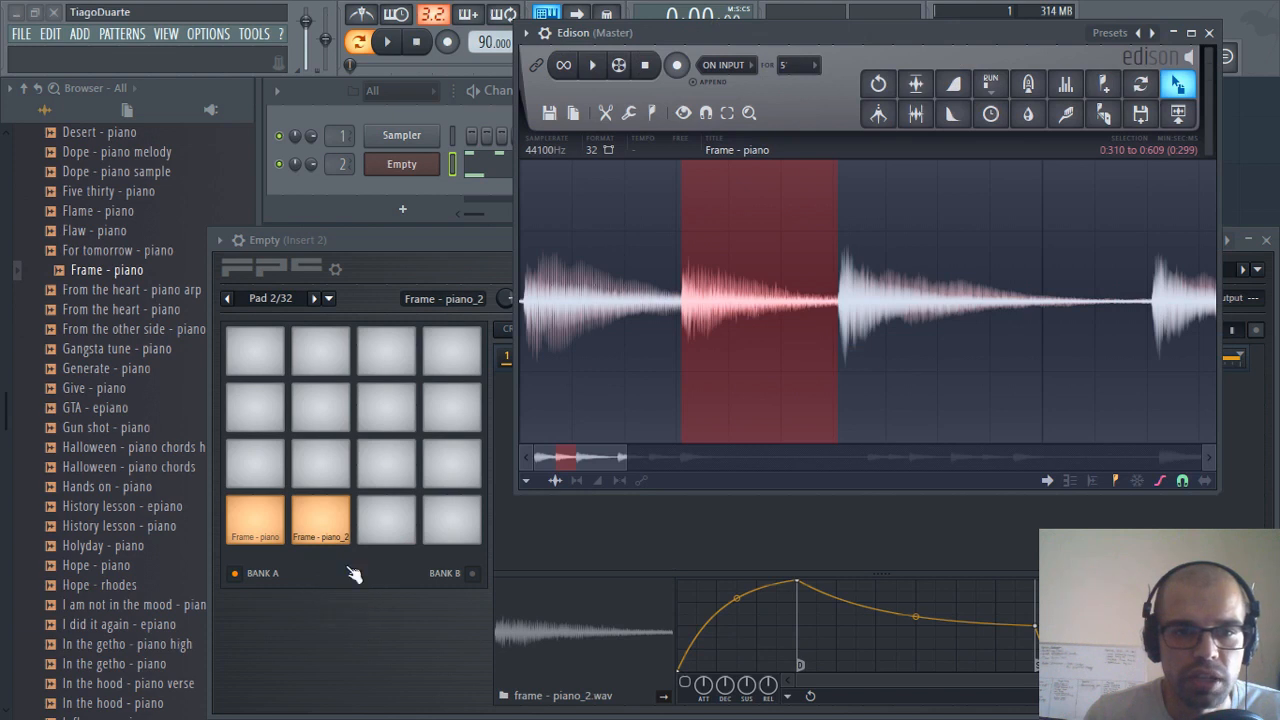
click(275, 537)
click(326, 526)
click(284, 534)
click(318, 526)
click(326, 526)
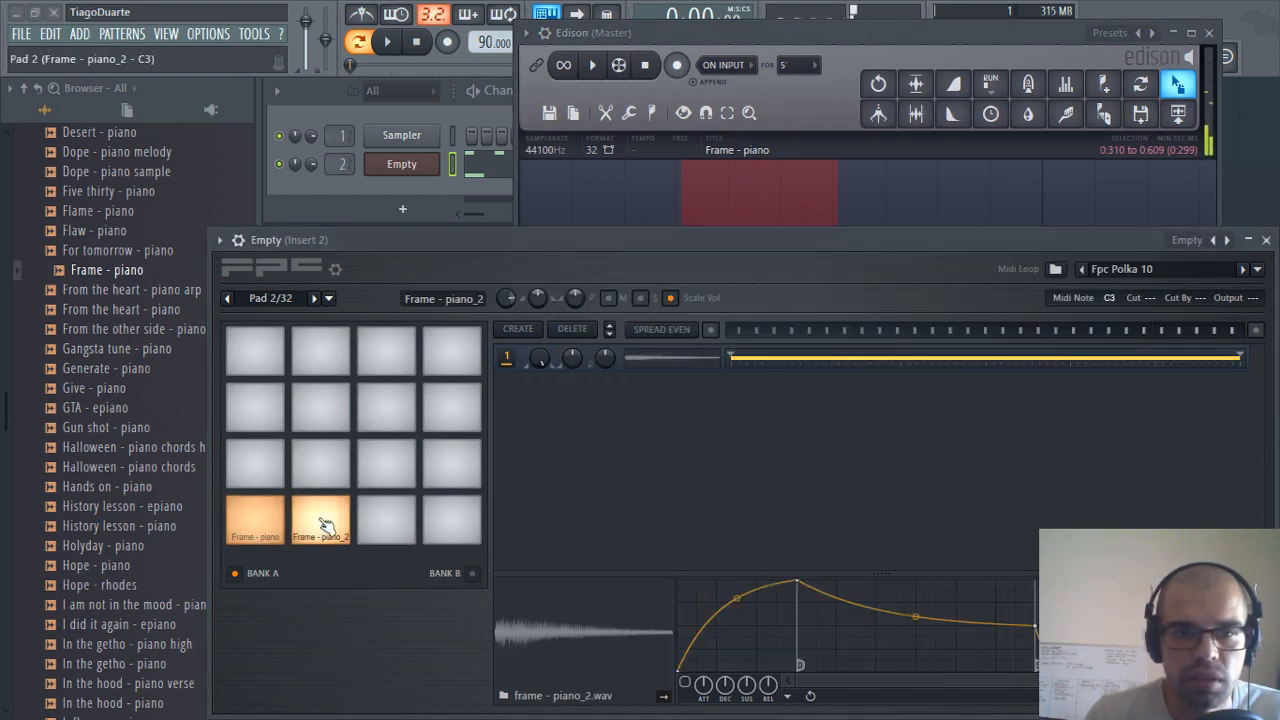
click(325, 527)
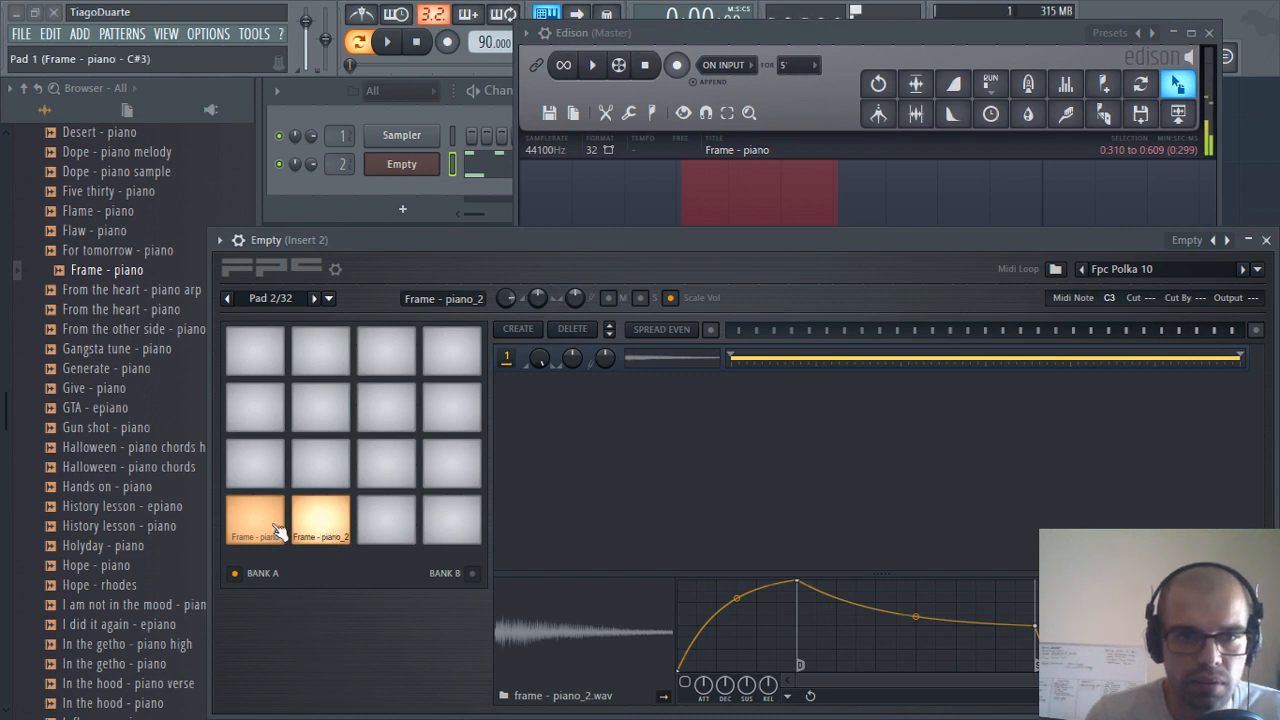
Play Pads 1 and 2 in alternation to hear the first two chopped piano notes together
click(276, 529)
click(316, 527)
click(248, 527)
click(321, 526)
click(274, 528)
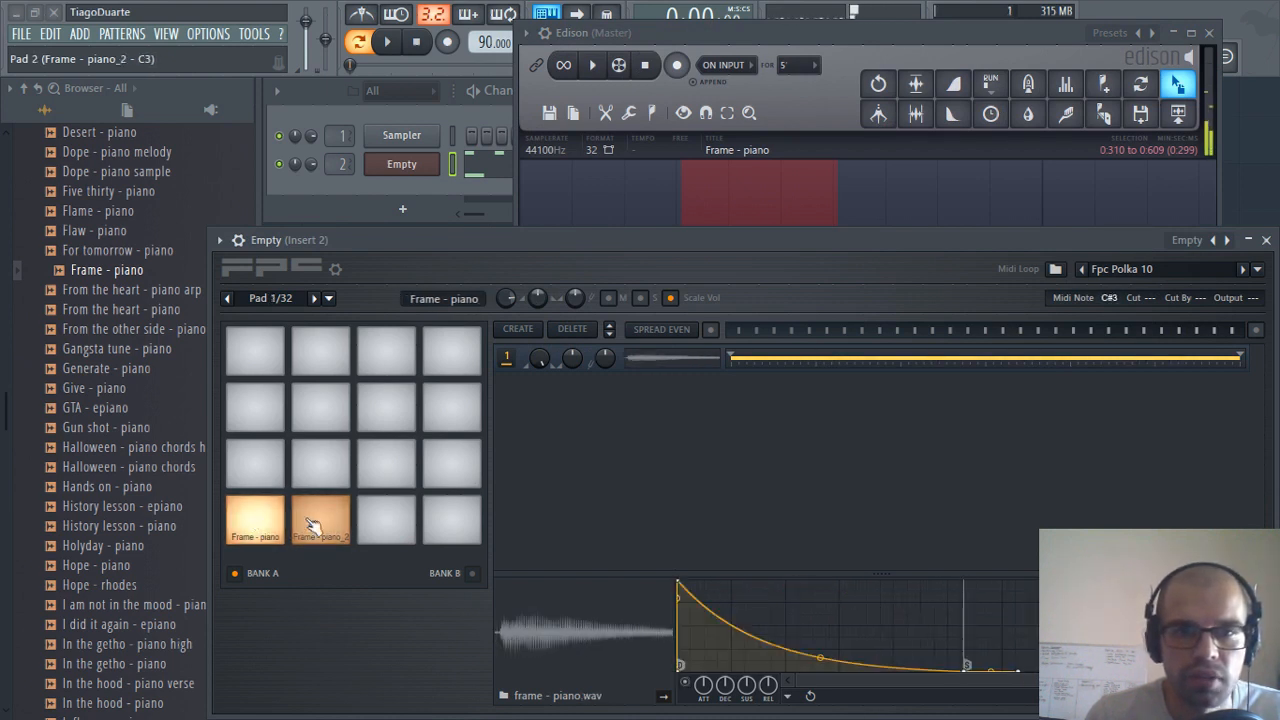
click(274, 524)
click(318, 527)
click(252, 528)
click(318, 527)
click(267, 527)
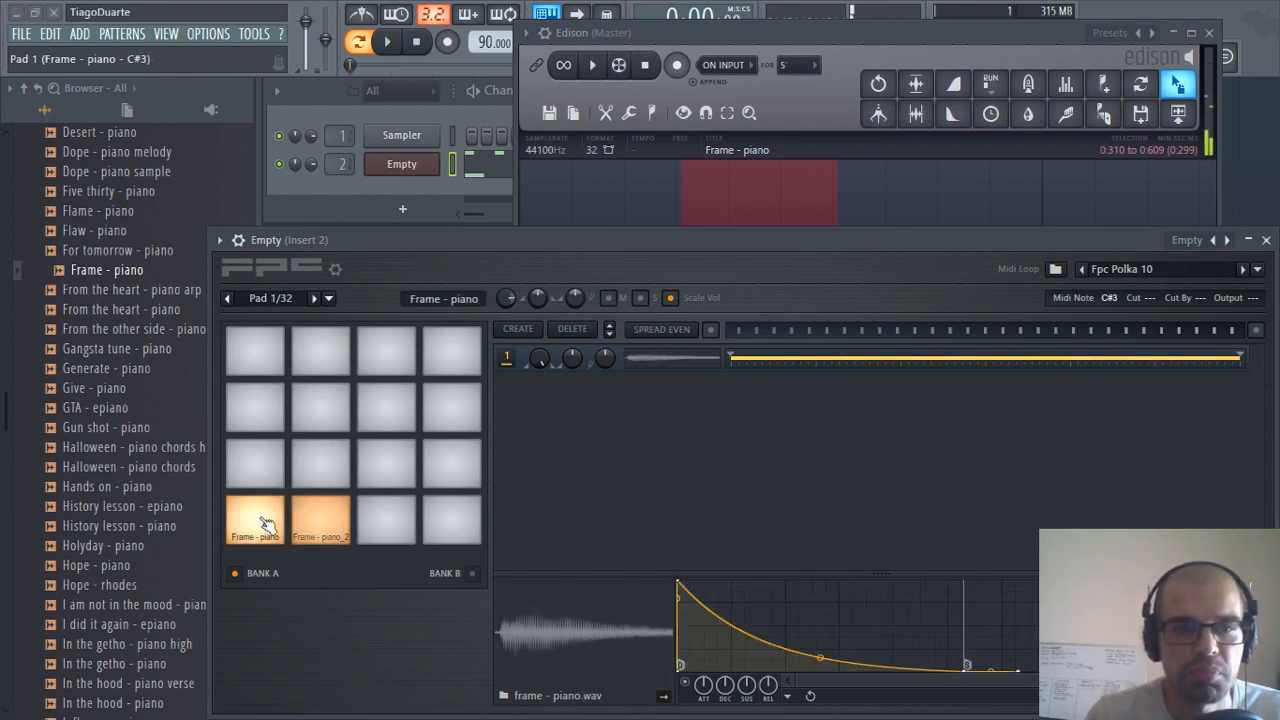
click(267, 527)
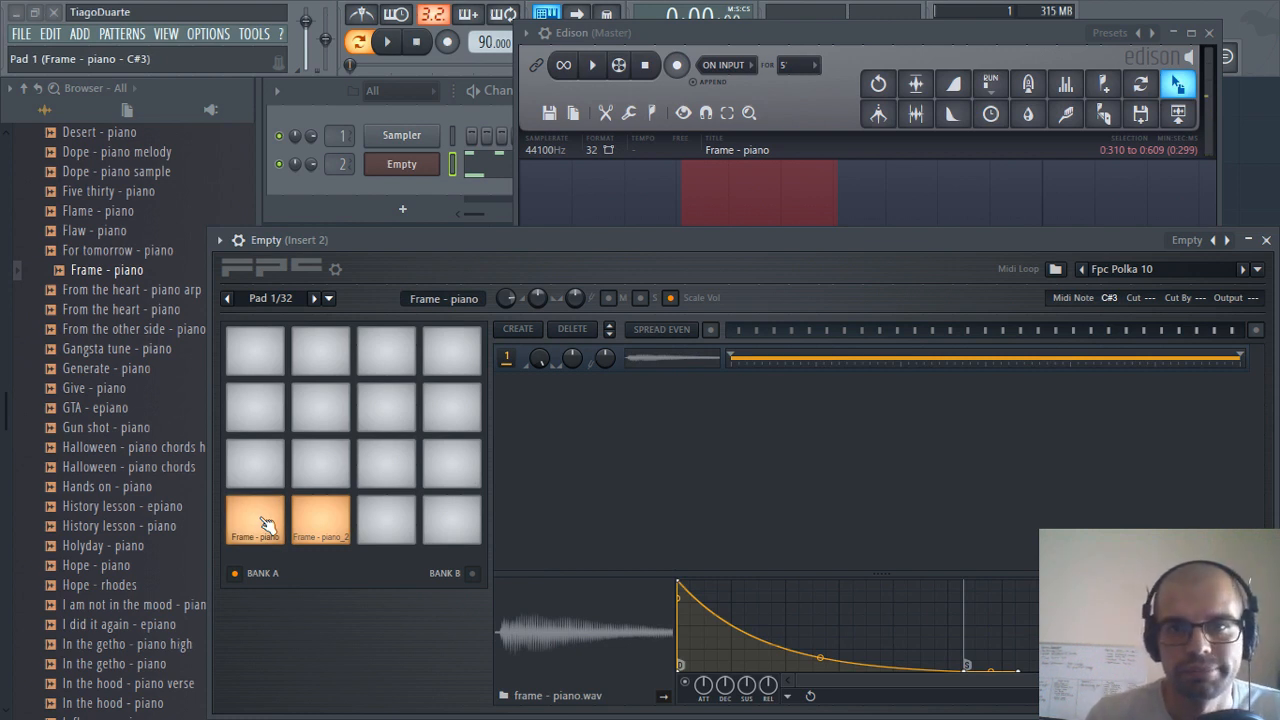
click(265, 525)
click(323, 516)
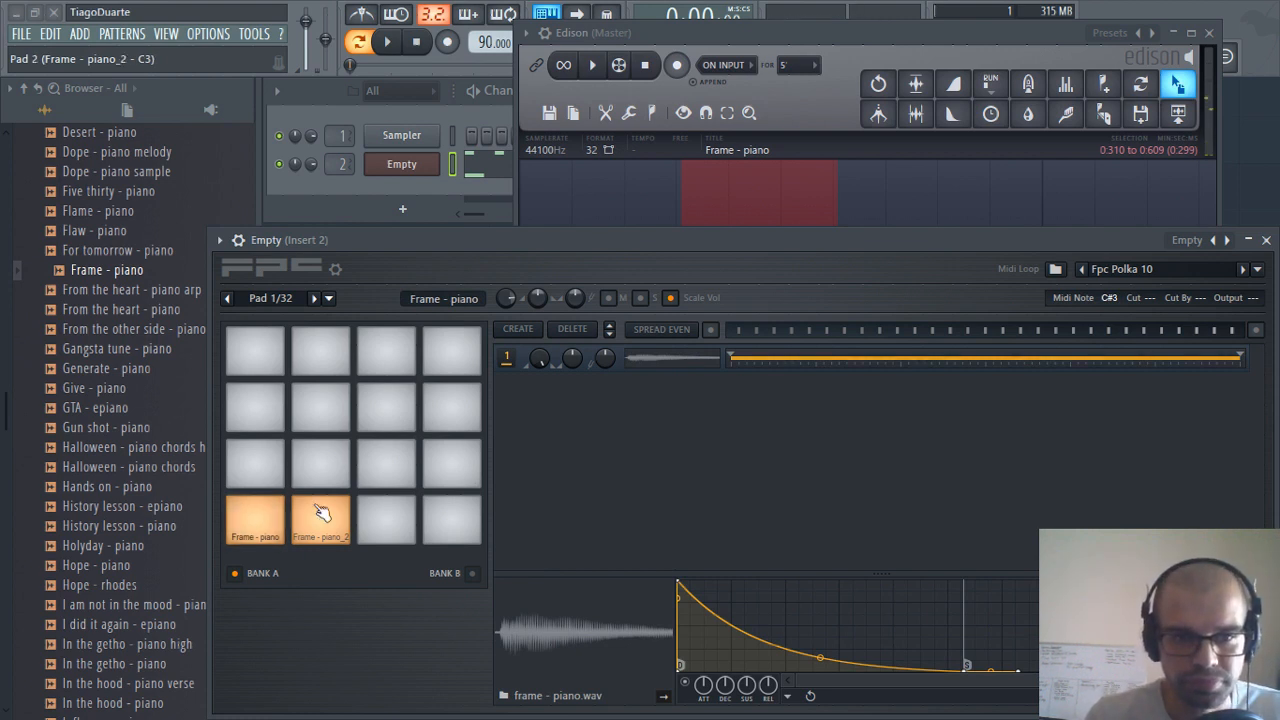
click(270, 525)
click(328, 520)
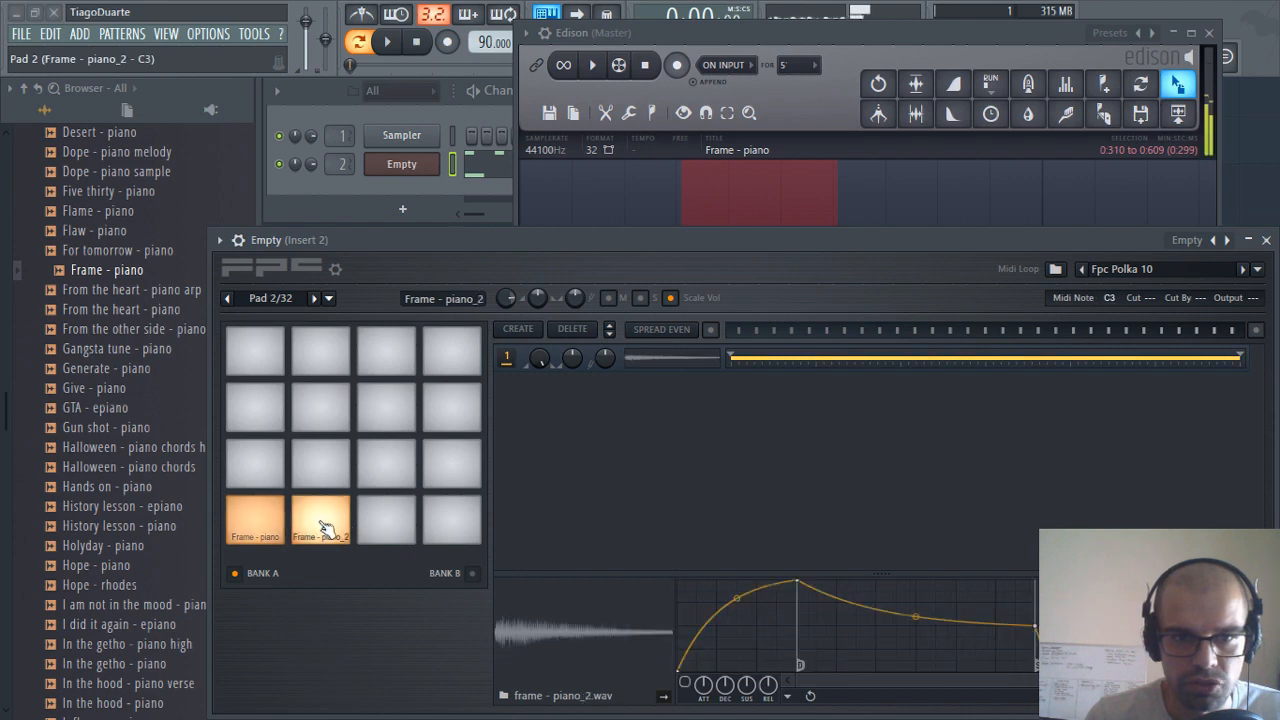
click(255, 522)
click(336, 525)
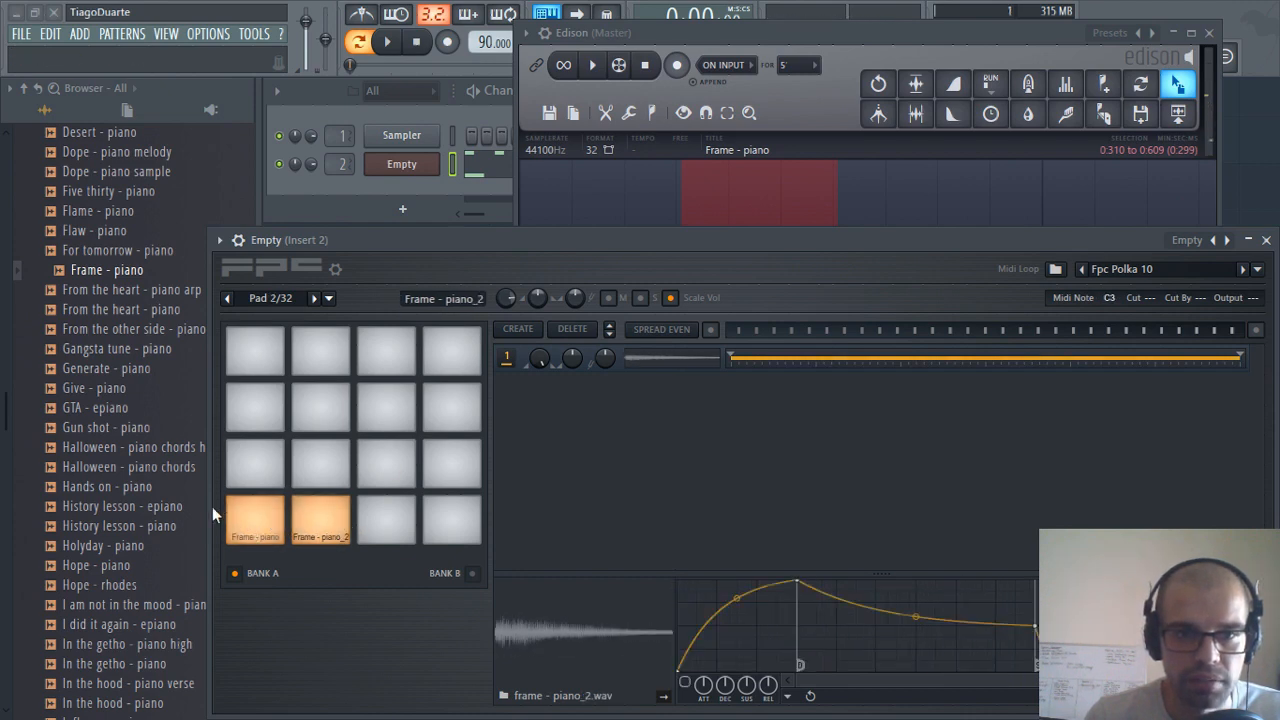
click(242, 526)
Select the third piano note in Edison from 0:609 to 1:207, ending just before the fourth note
drag(865, 41, 807, 180)
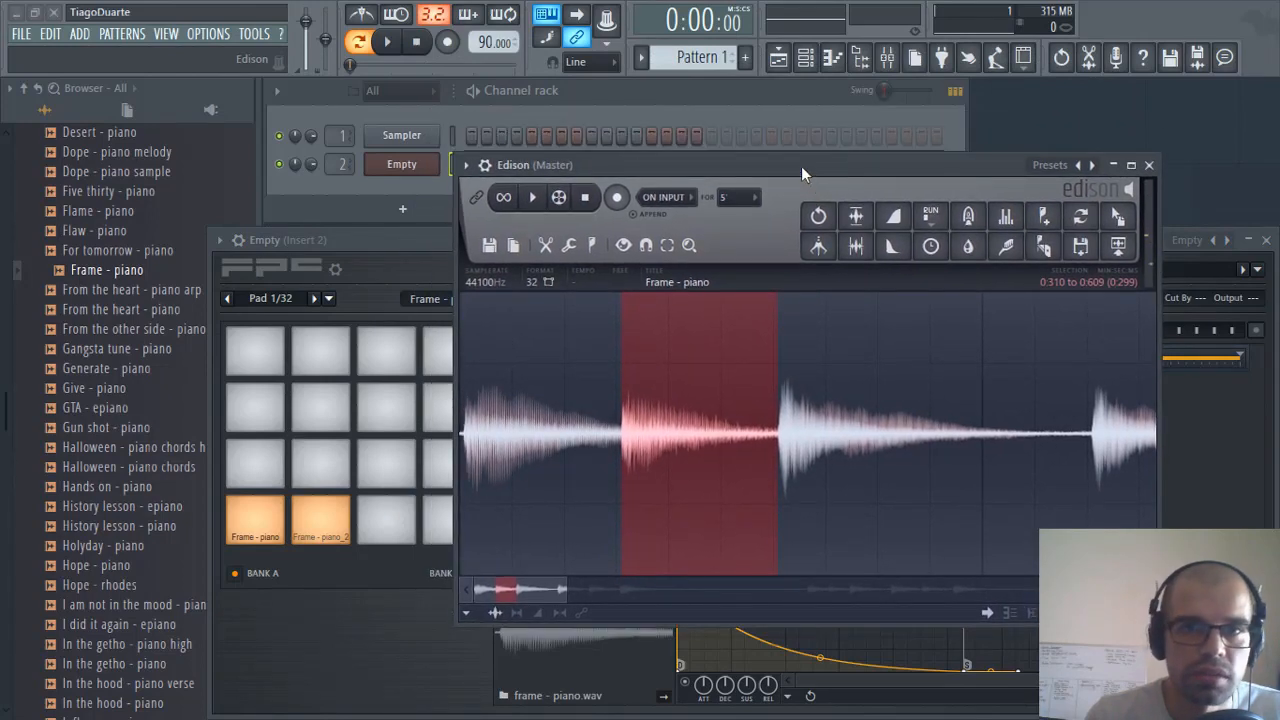
drag(647, 171, 687, 53)
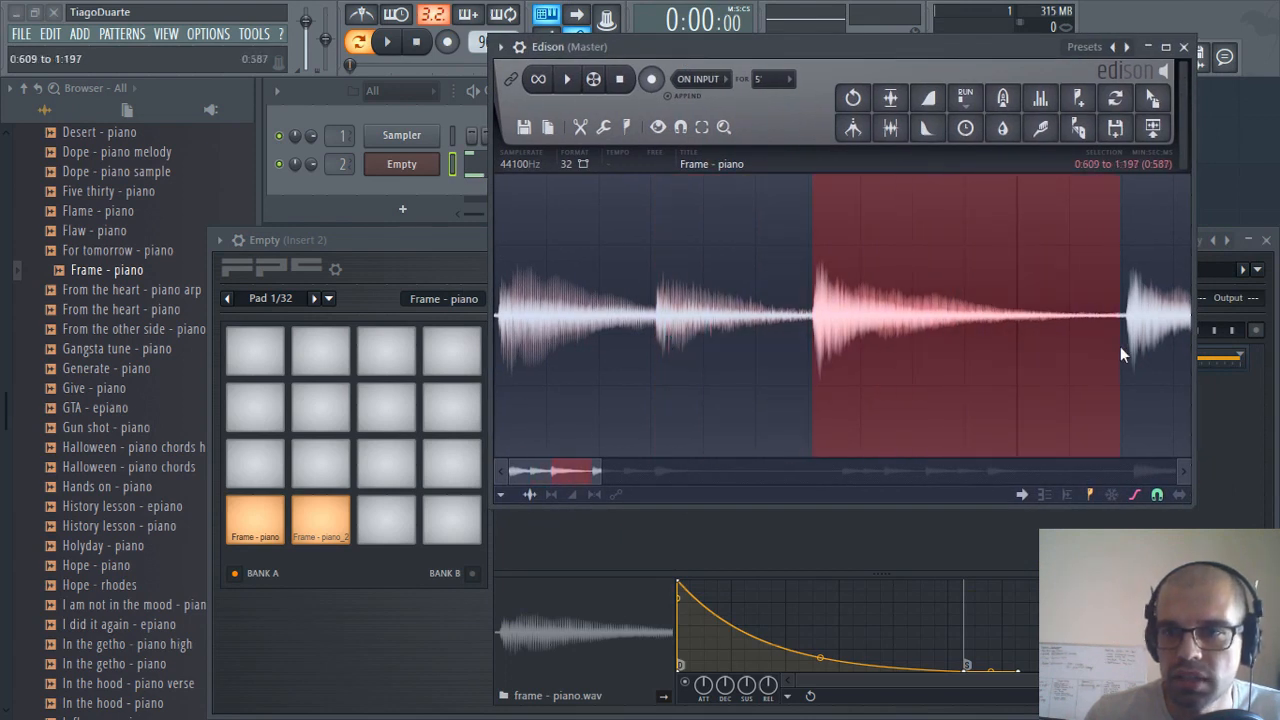
scroll(1130, 355, up, 4)
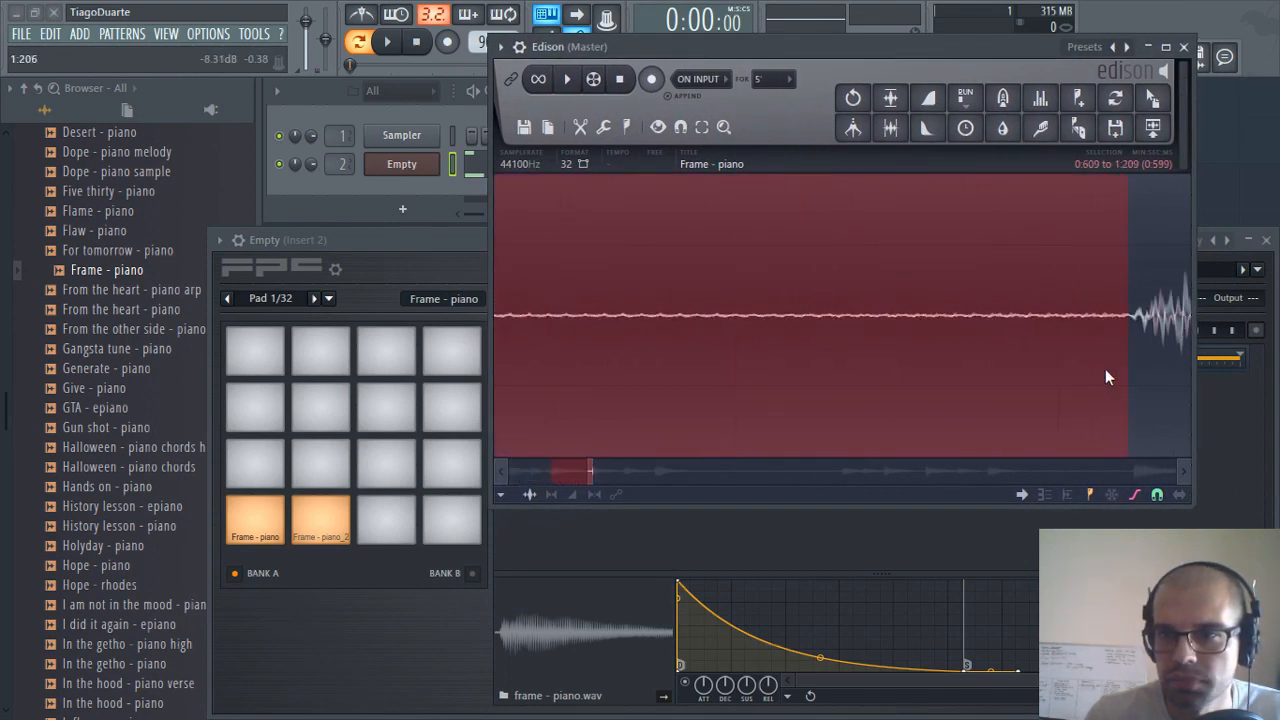
scroll(1124, 366, up, 1)
scroll(779, 392, down, 1)
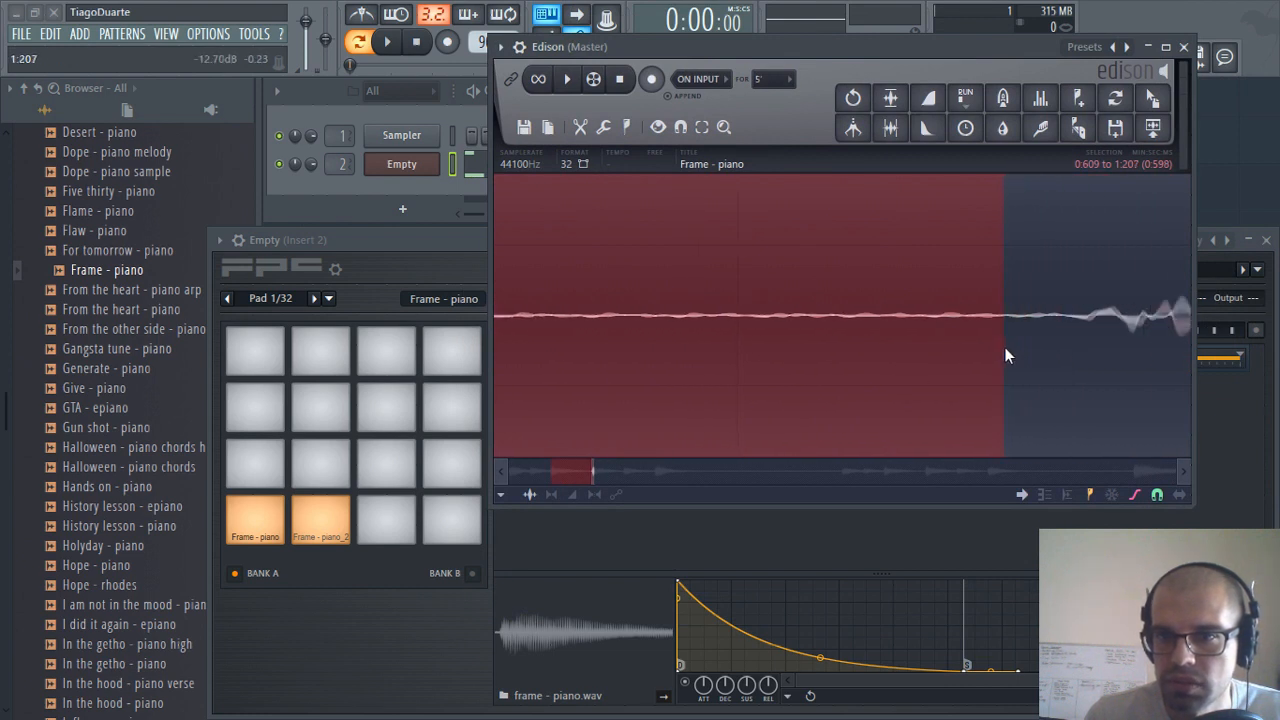
scroll(1005, 350, down, 4)
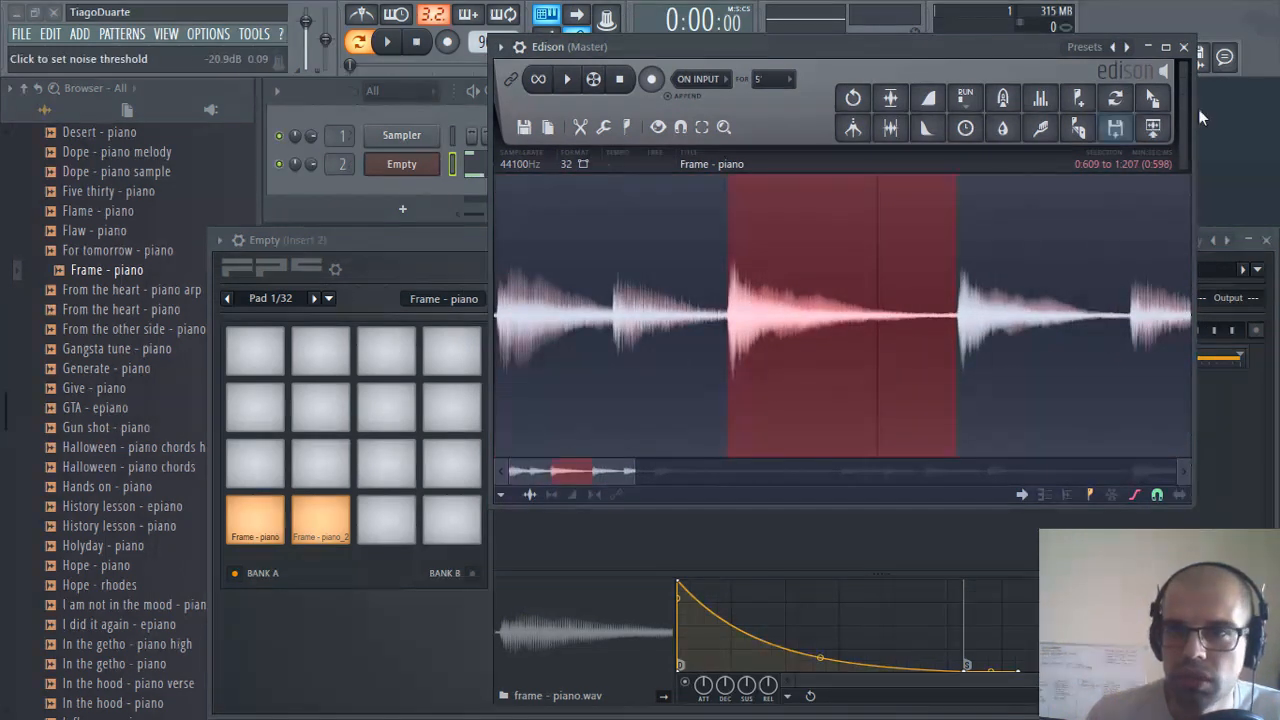
Copy the selected third note onto Pad 3 in FPC and play it together with Pads 1 and 2
drag(1152, 97, 392, 518)
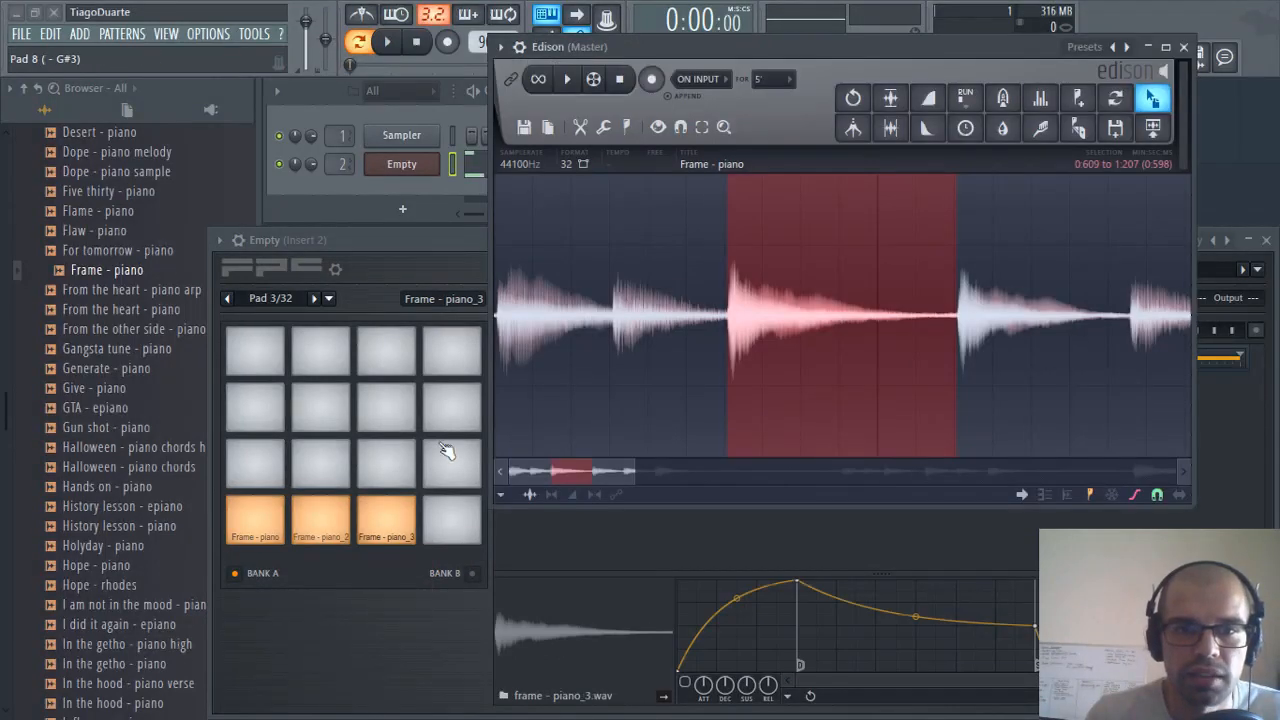
click(392, 528)
click(334, 517)
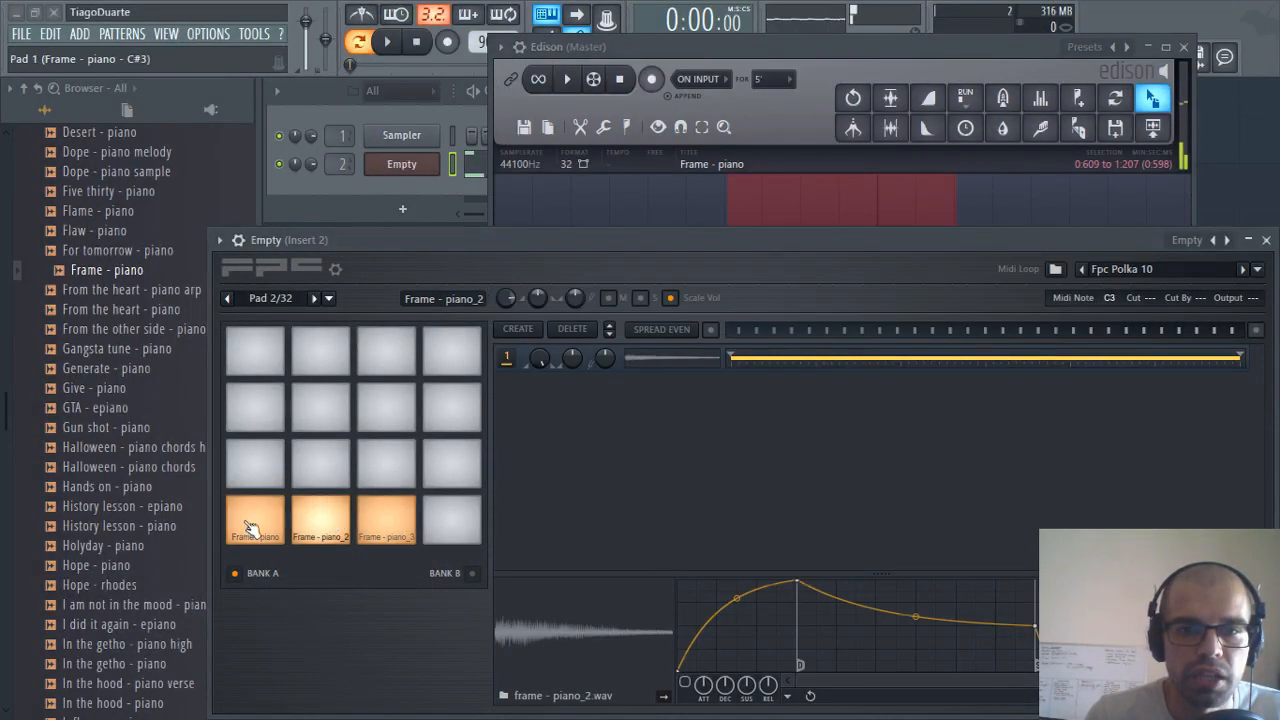
click(251, 523)
click(331, 524)
click(382, 523)
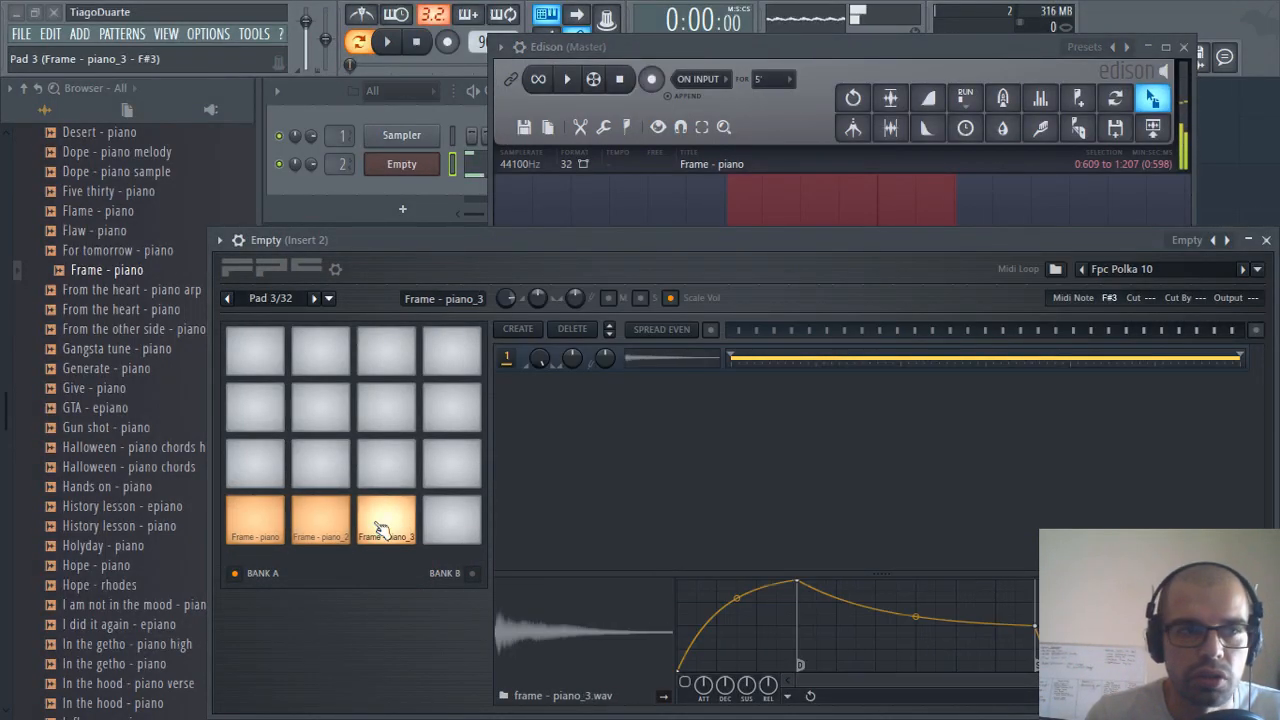
Close Edison and play Pads 1, 2 and 3 up and down as a melody
click(1166, 47)
click(1183, 47)
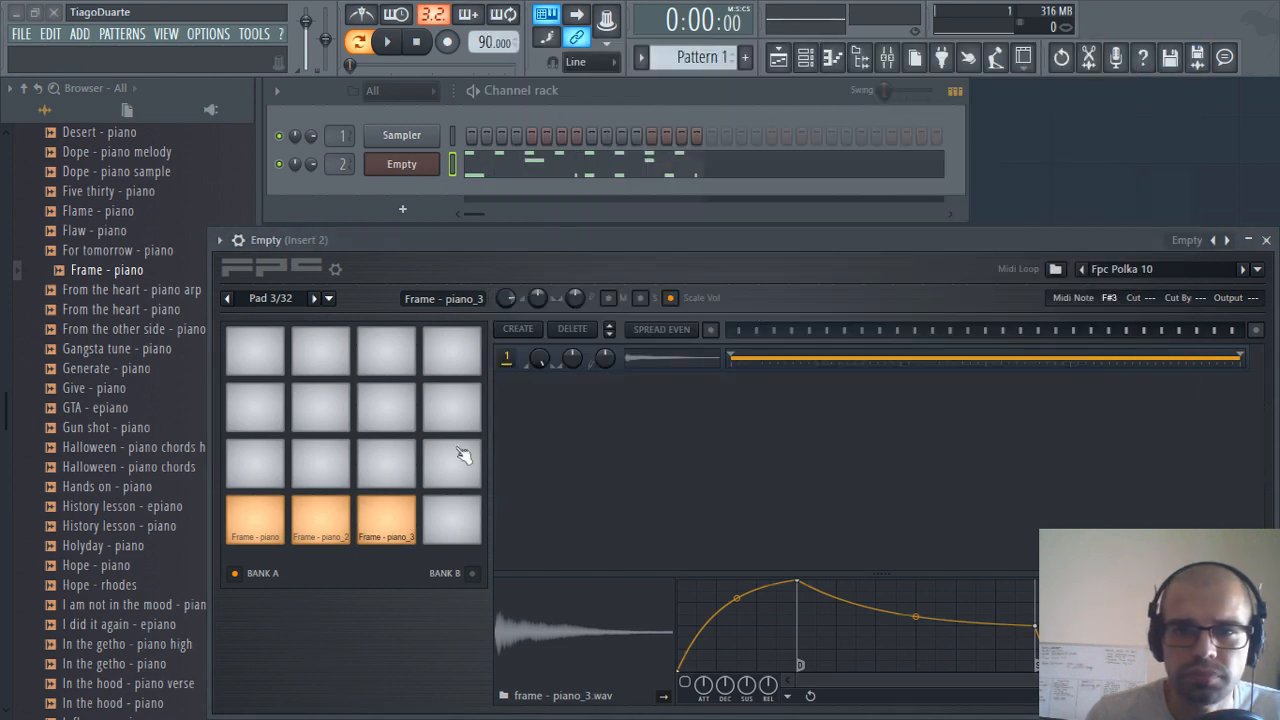
click(394, 520)
click(325, 525)
click(268, 526)
click(316, 529)
click(376, 526)
click(326, 526)
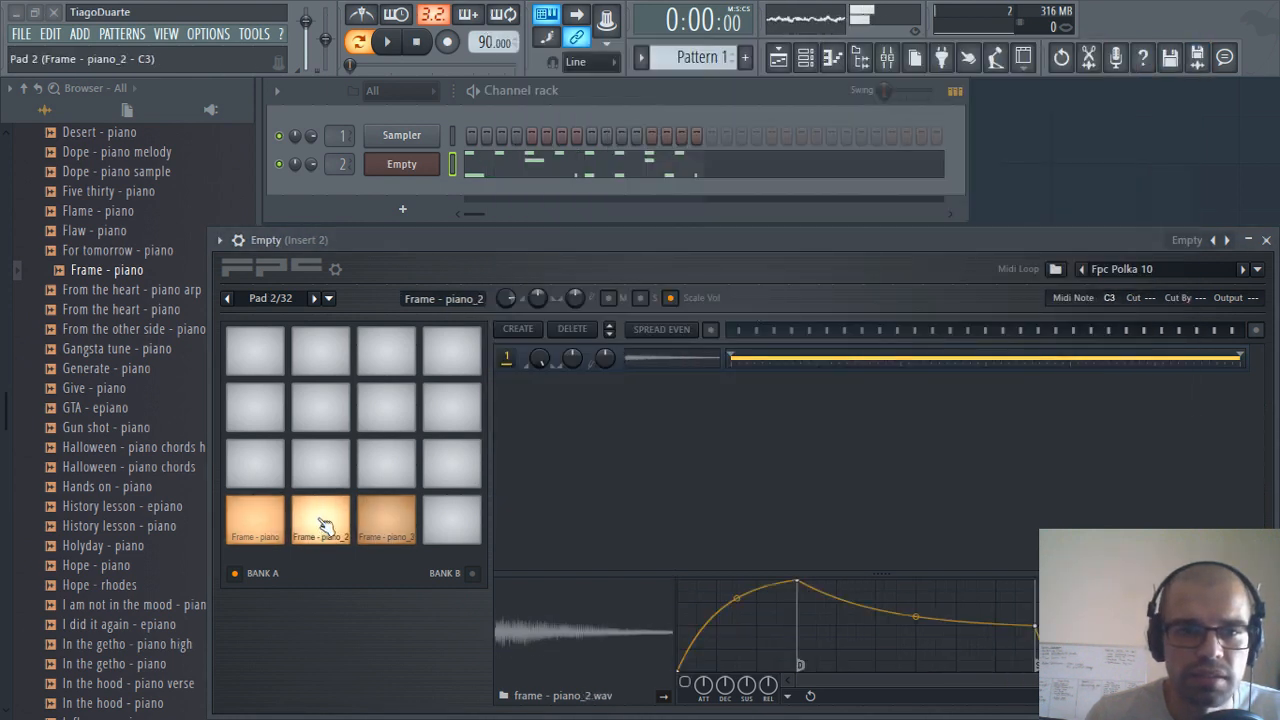
click(268, 528)
click(324, 530)
click(376, 527)
click(318, 529)
click(270, 527)
click(322, 529)
click(382, 529)
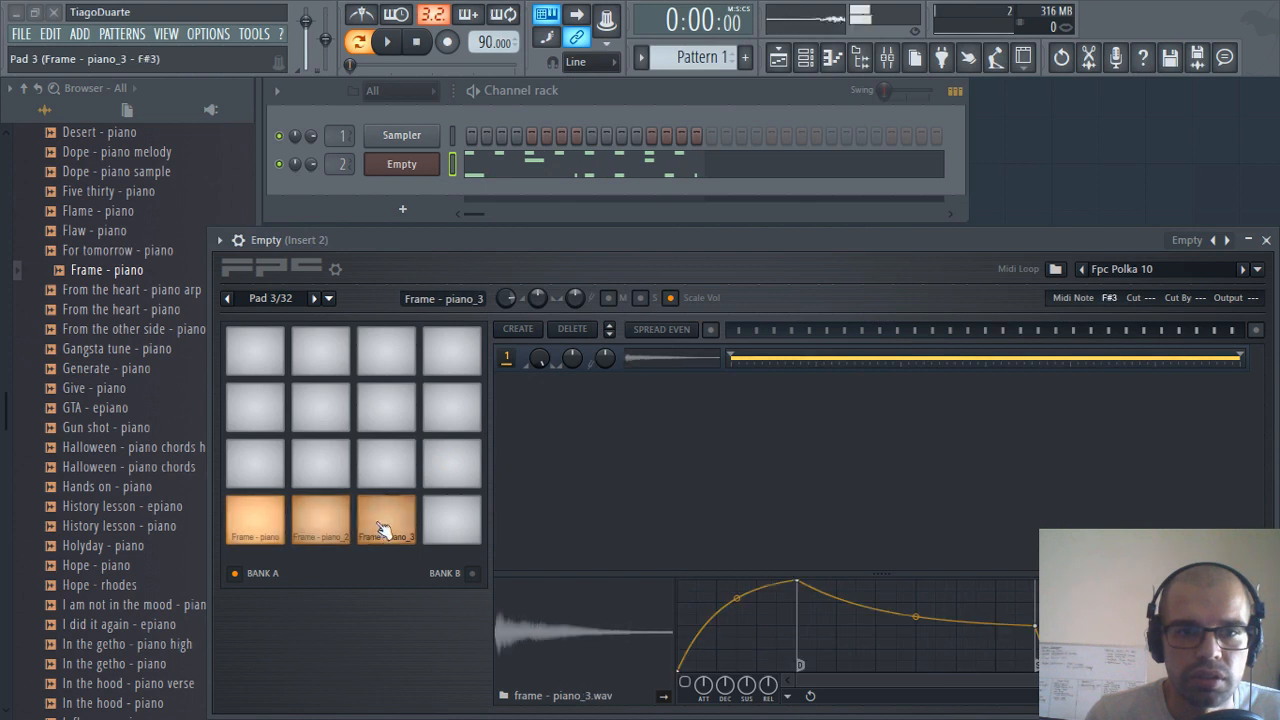
click(324, 528)
click(270, 527)
click(371, 523)
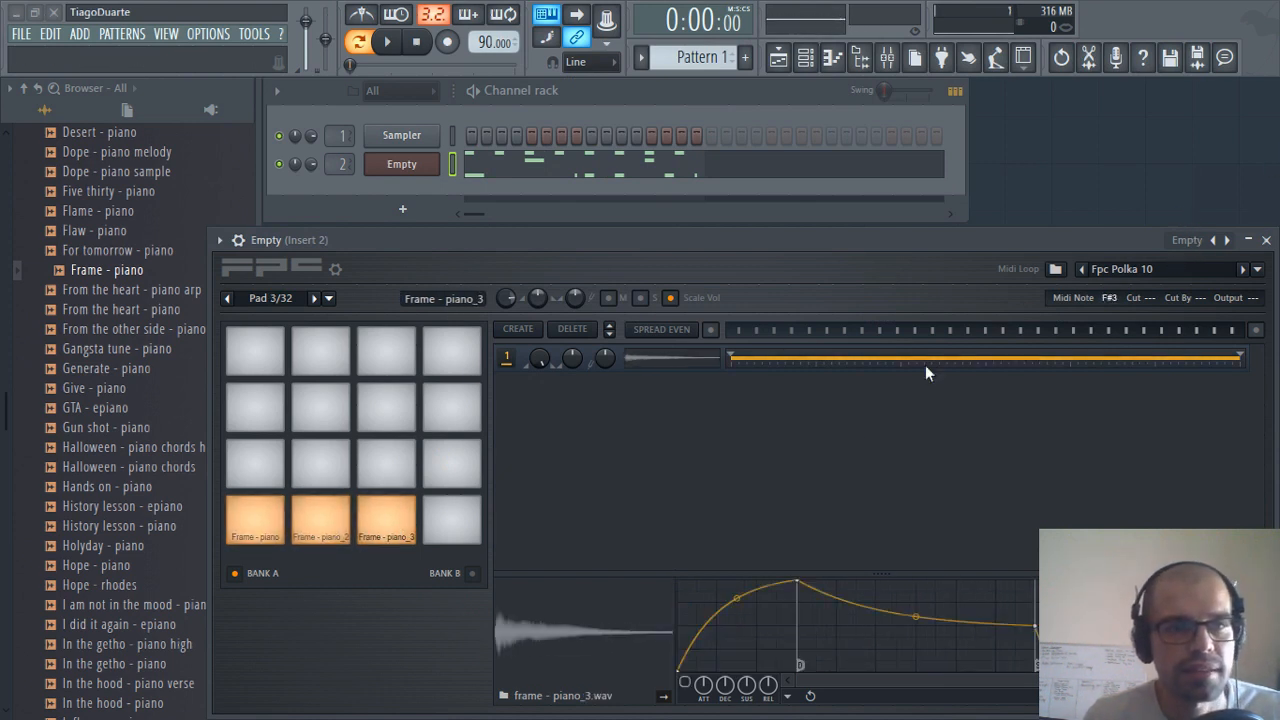
click(384, 523)
click(320, 526)
click(258, 528)
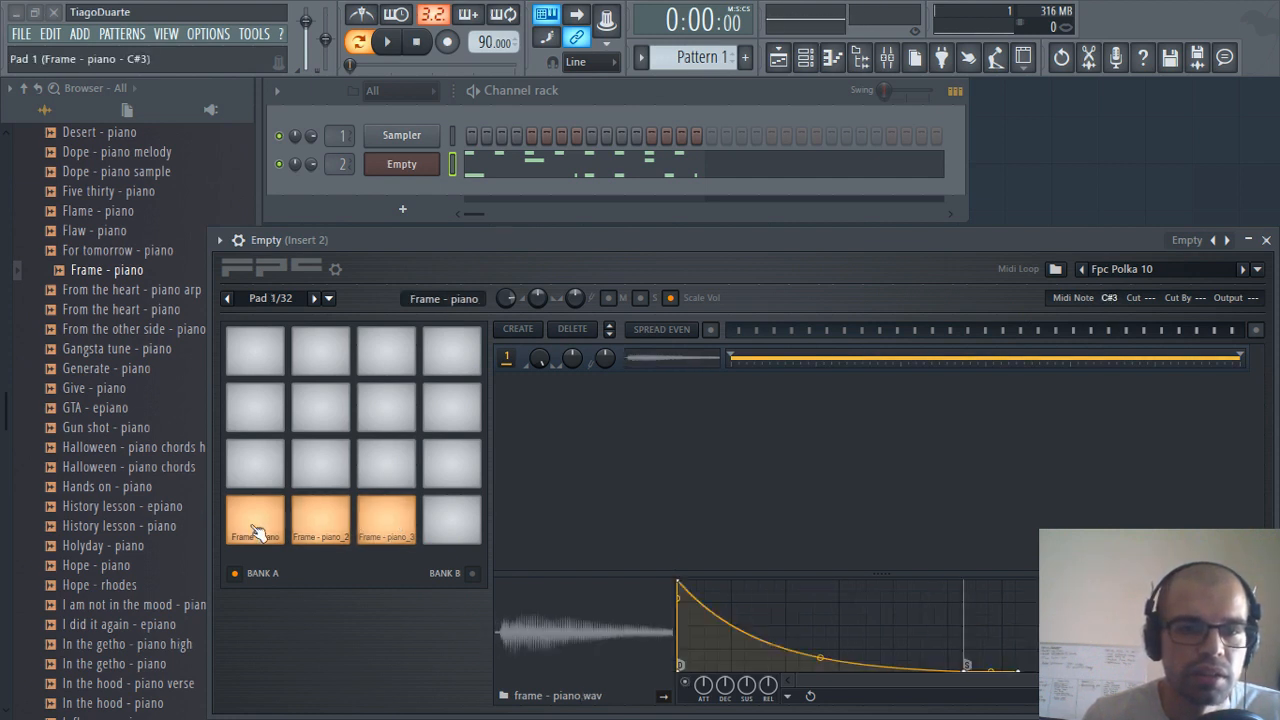
click(322, 526)
click(382, 526)
click(313, 528)
click(266, 527)
click(311, 528)
click(382, 521)
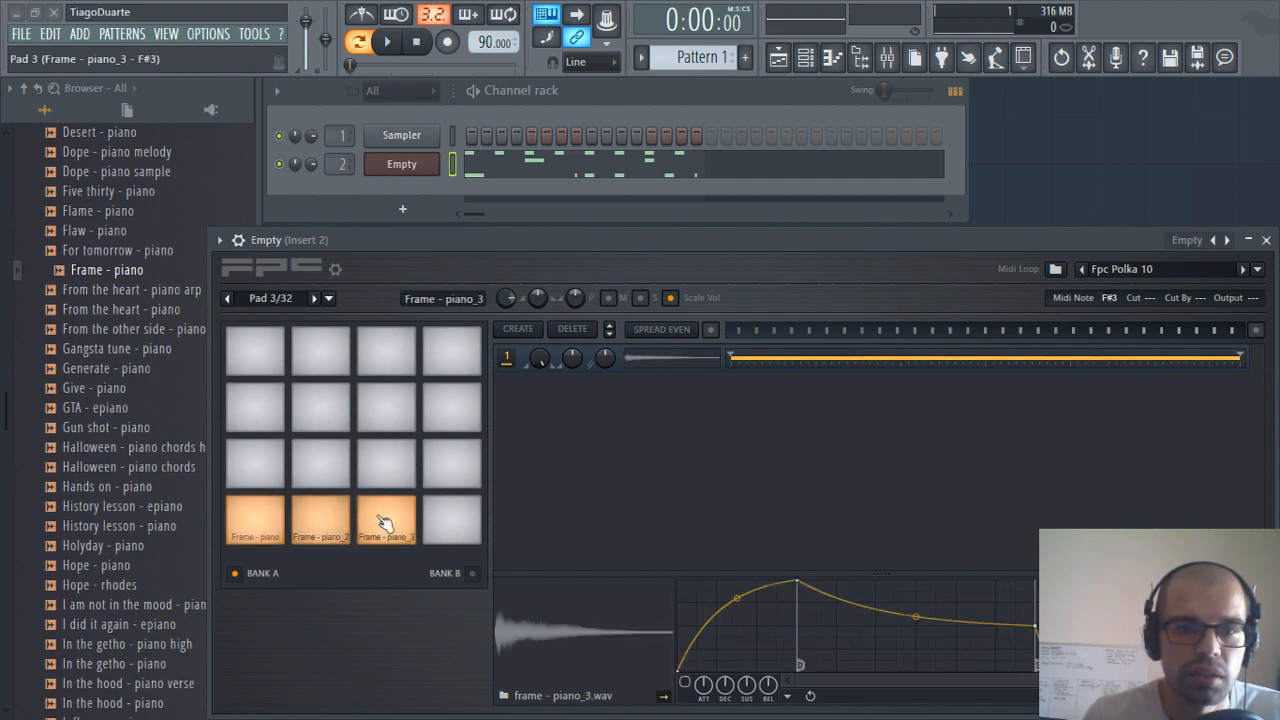
click(322, 521)
click(267, 520)
click(322, 525)
click(380, 524)
click(312, 526)
click(380, 524)
click(318, 526)
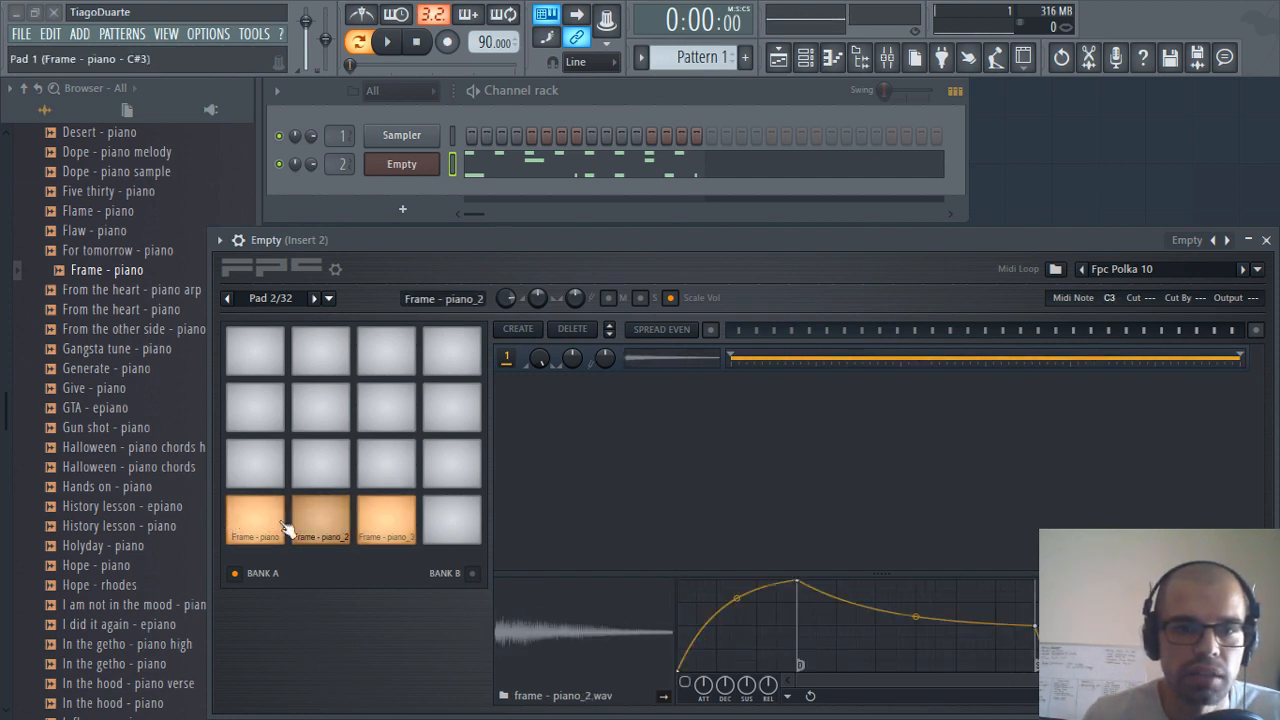
click(266, 521)
click(318, 526)
click(392, 528)
click(332, 525)
click(268, 523)
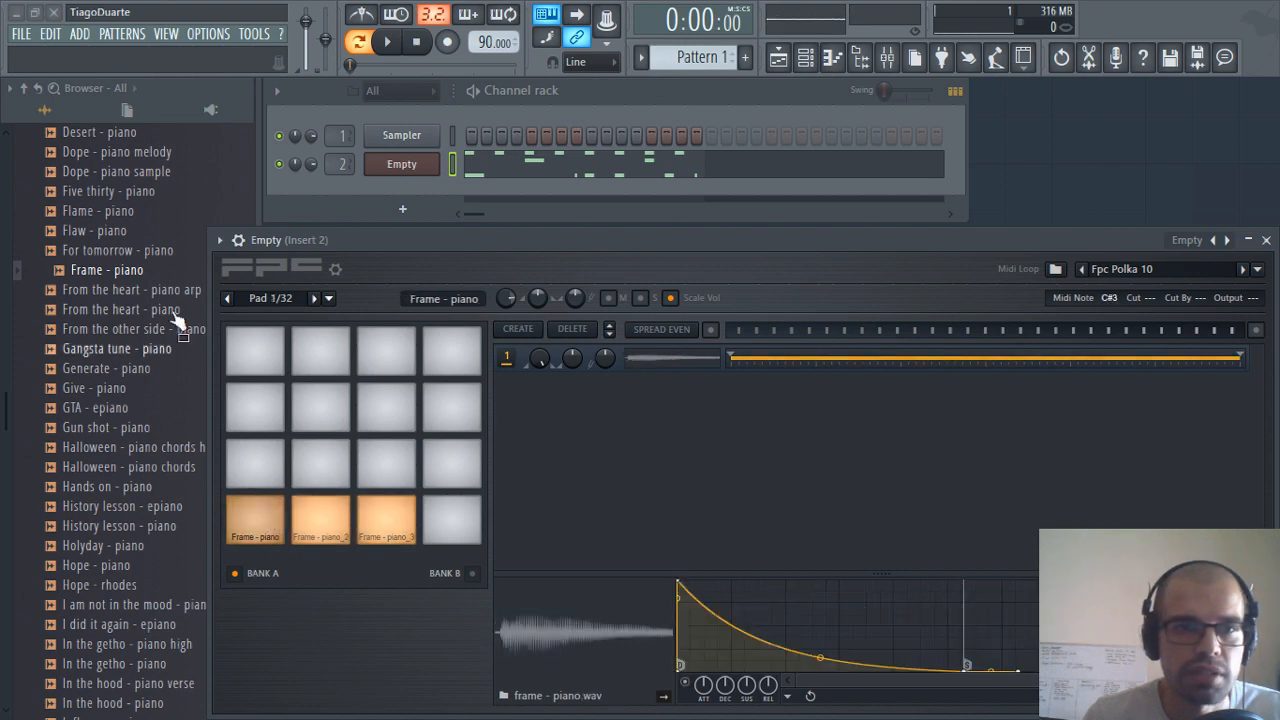
Open the Frame - piano sample in a new Slicex channel and delete its Chorus marker
right_click(124, 272)
click(229, 409)
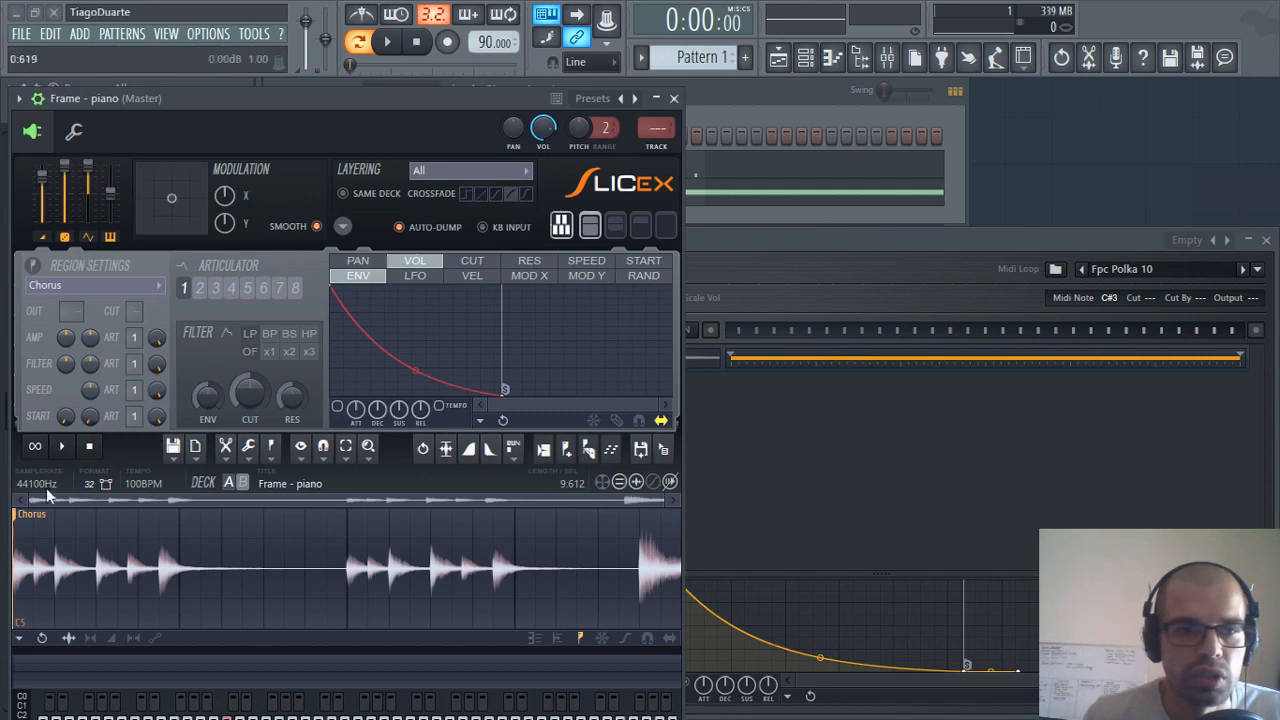
right_click(25, 518)
click(55, 524)
click(236, 453)
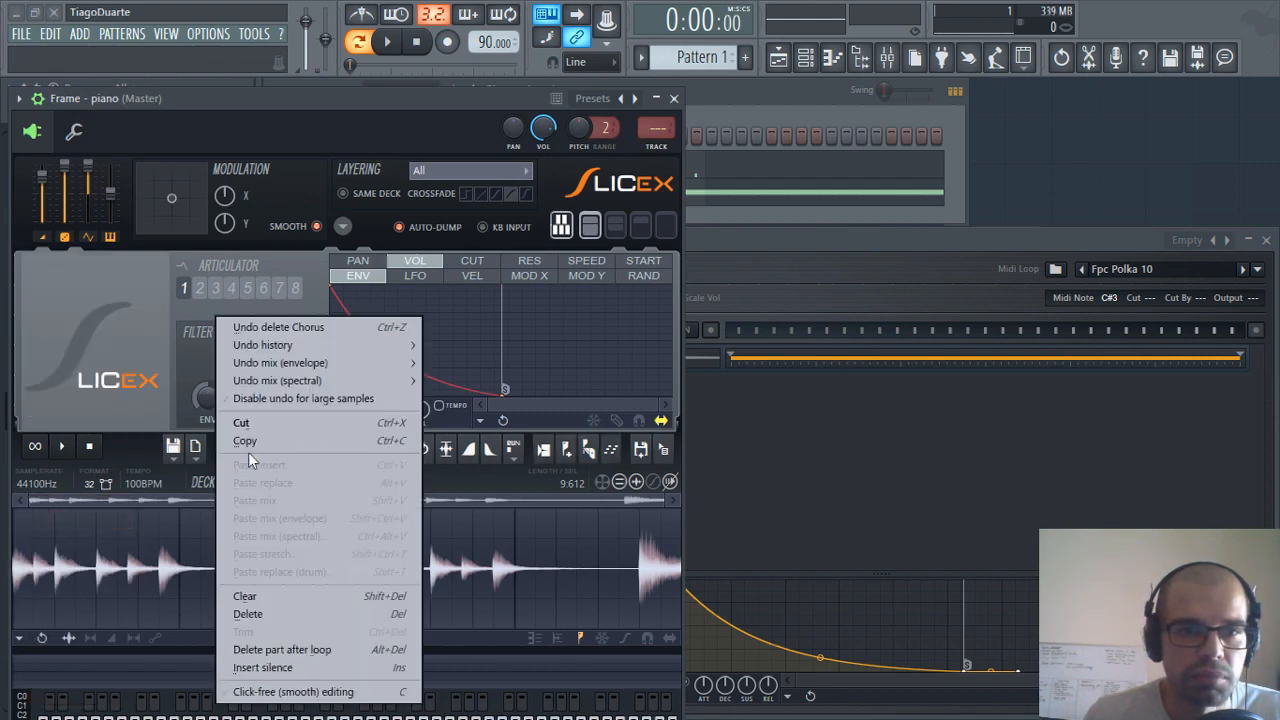
click(125, 346)
click(272, 450)
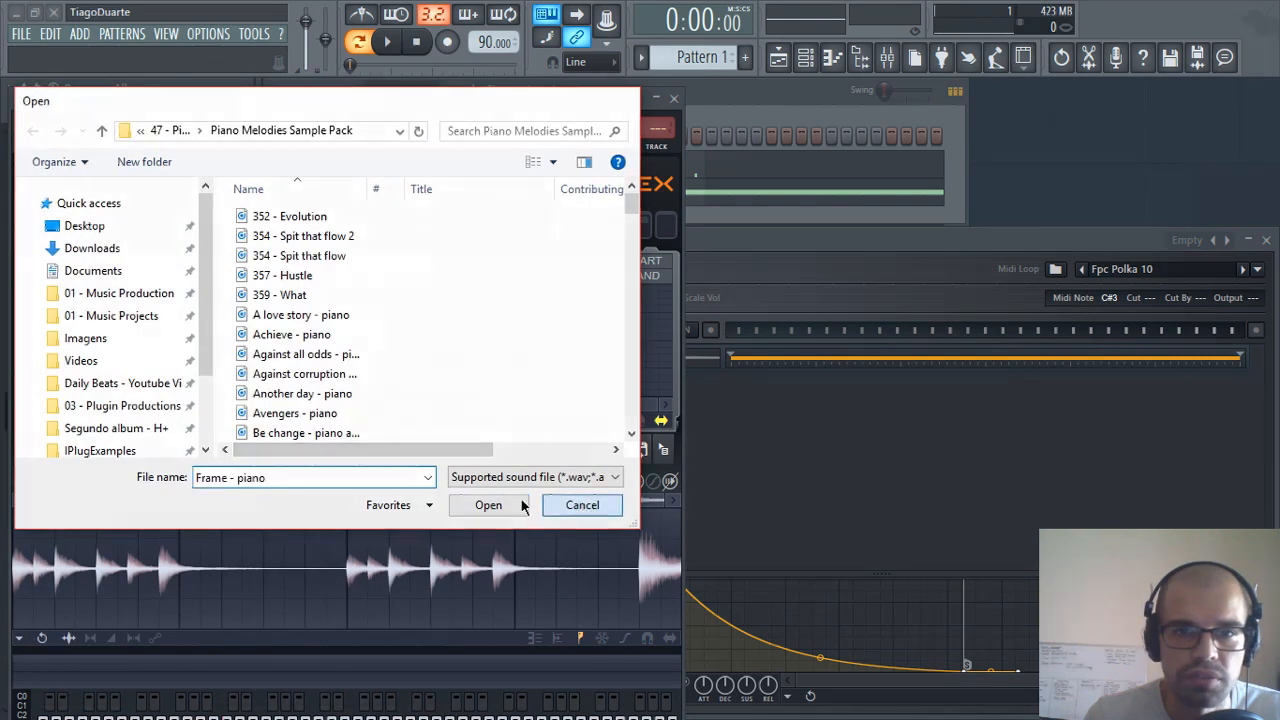
key(Escape)
click(250, 452)
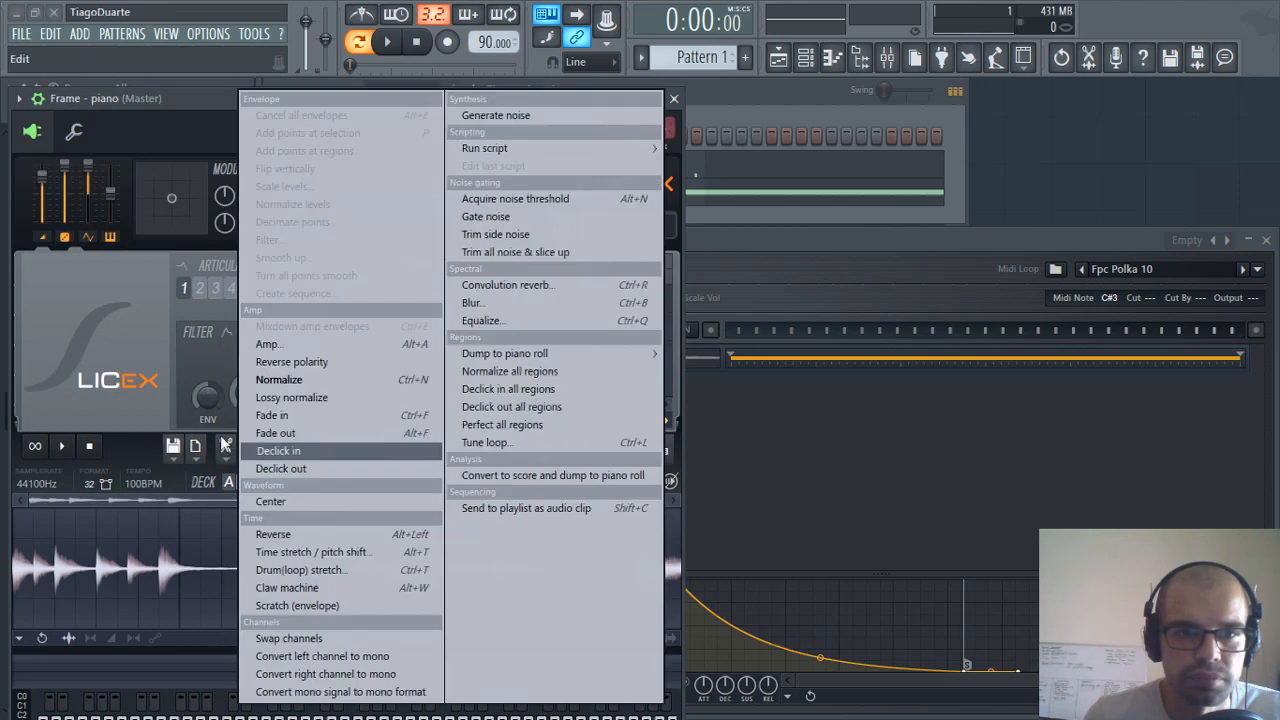
click(142, 456)
Slice the piano sample in Slicex with medium auto-slicing
click(272, 452)
mouse_move(330, 614)
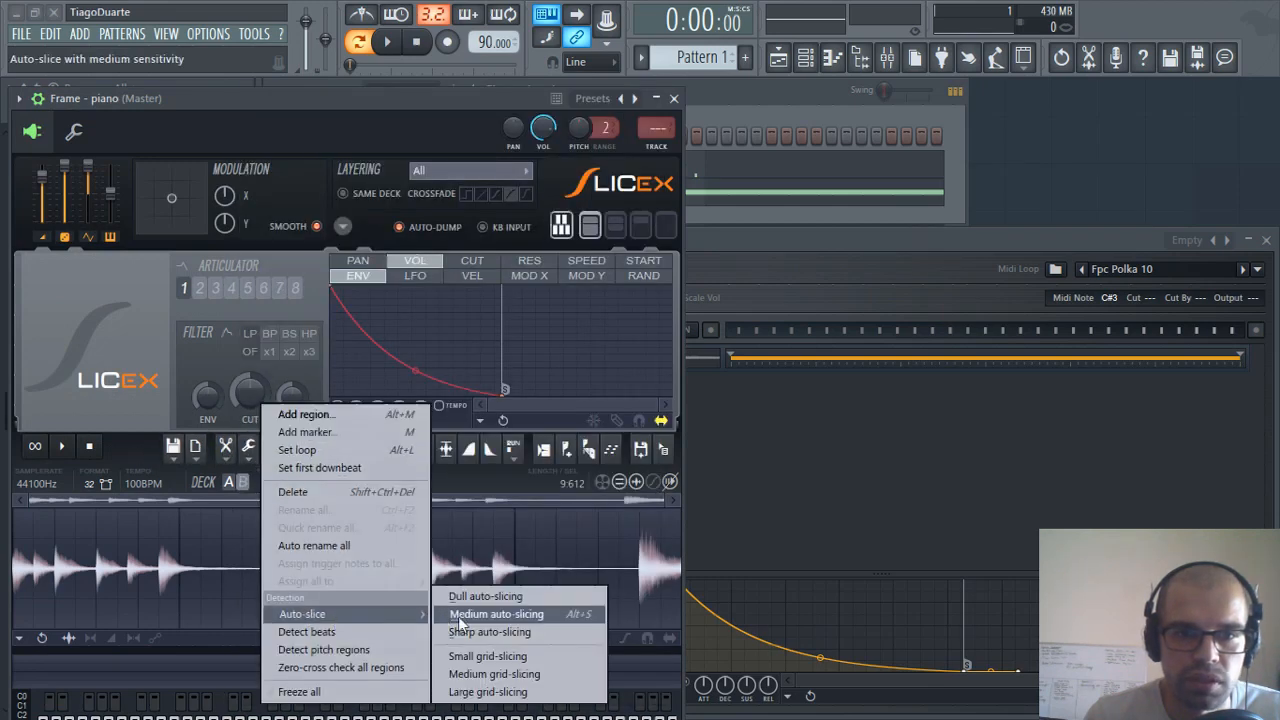
click(505, 614)
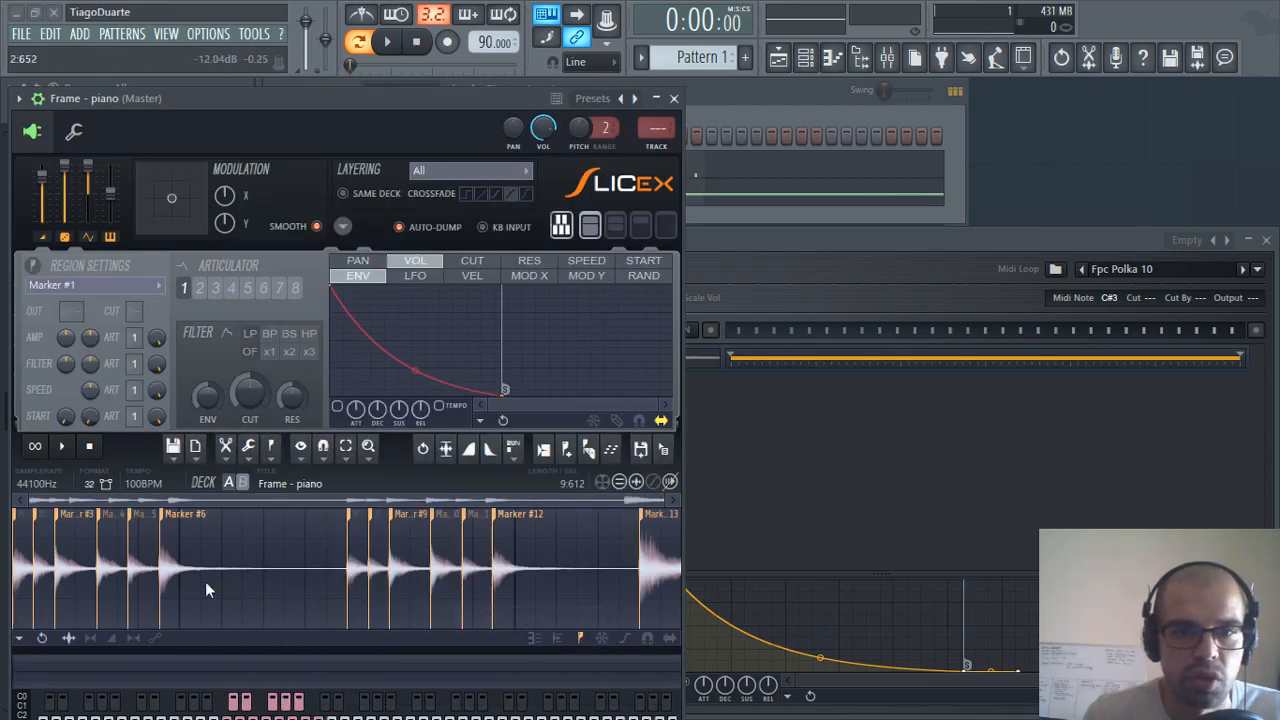
Inspect the automatically detected slices in Slicex, select the Marker #3 slice, and close Slicex
scroll(182, 585, up, 4)
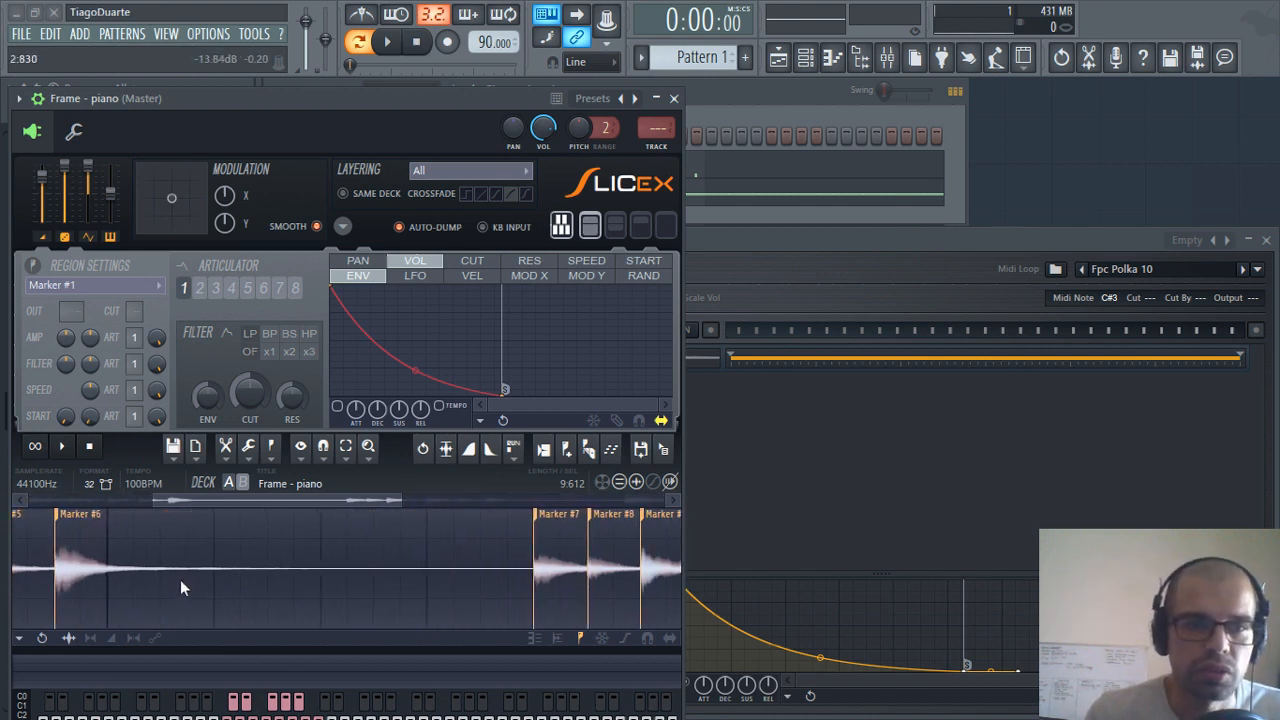
double_click(141, 573)
scroll(180, 585, down, 3)
drag(241, 501, 102, 500)
double_click(50, 606)
scroll(58, 604, up, 4)
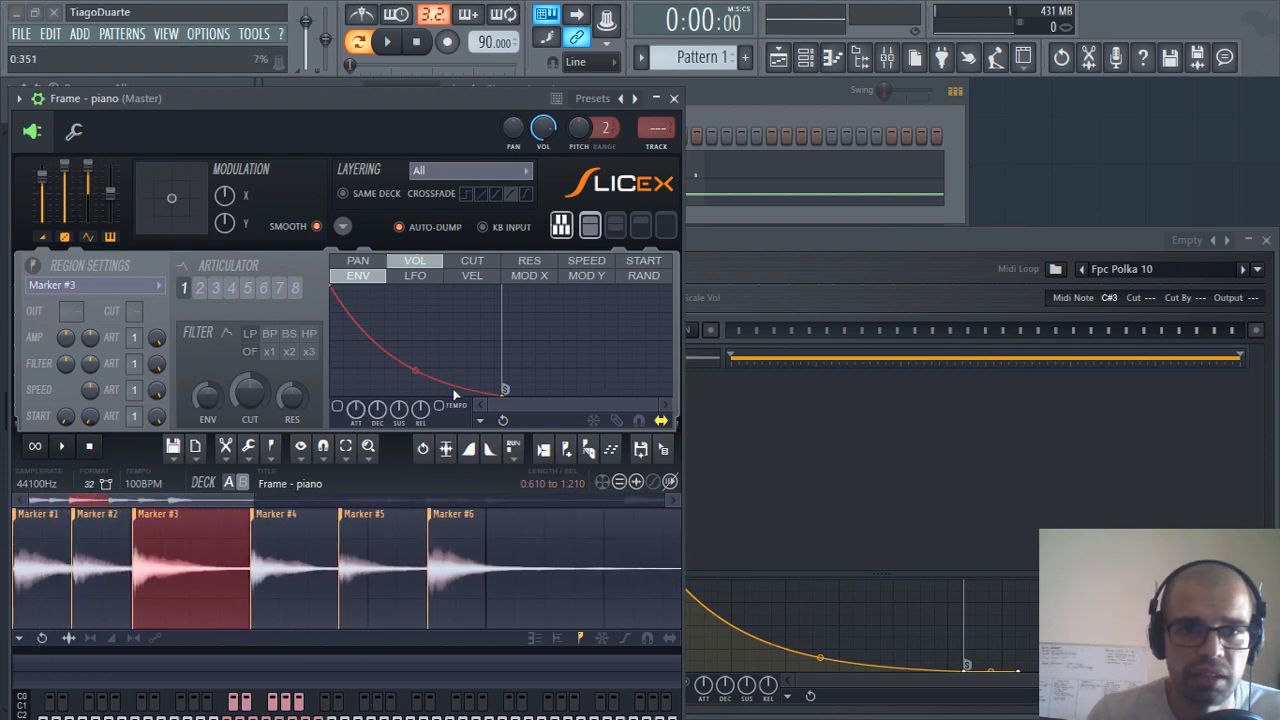
click(674, 98)
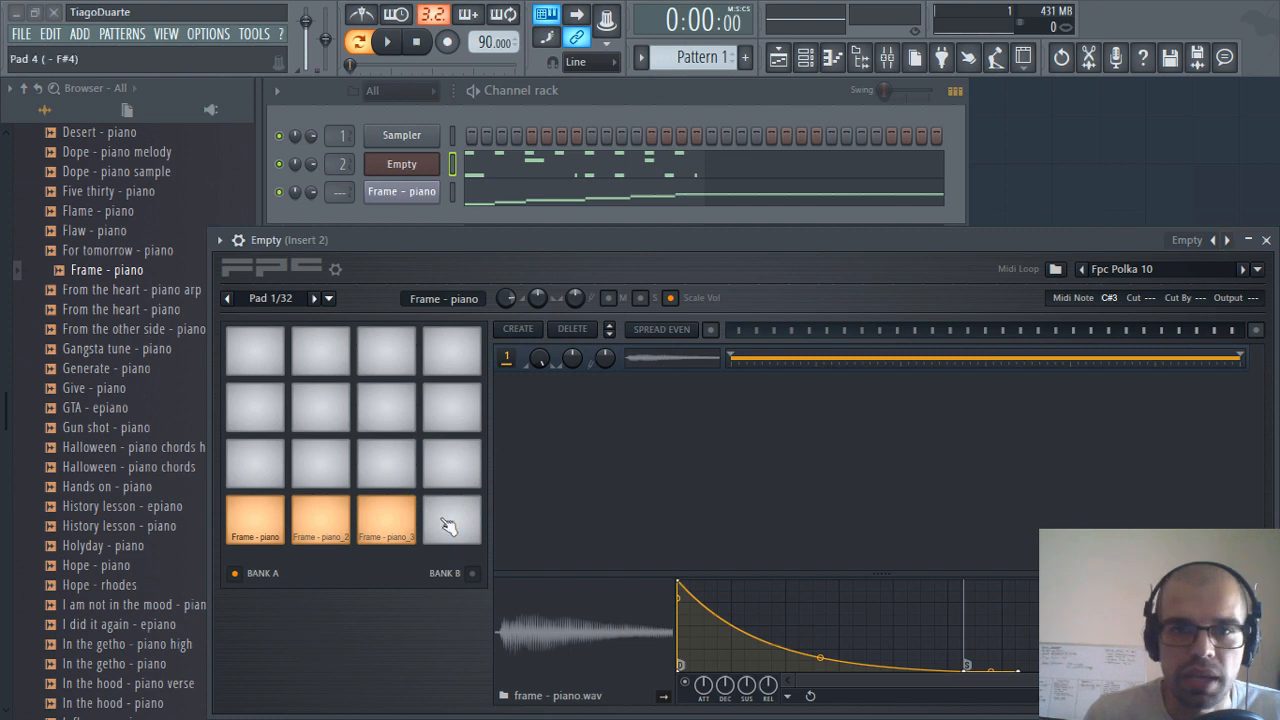
Lower the layer tune of Pad 1 in FPC and play it against Pads 2 and 3
click(383, 527)
click(251, 525)
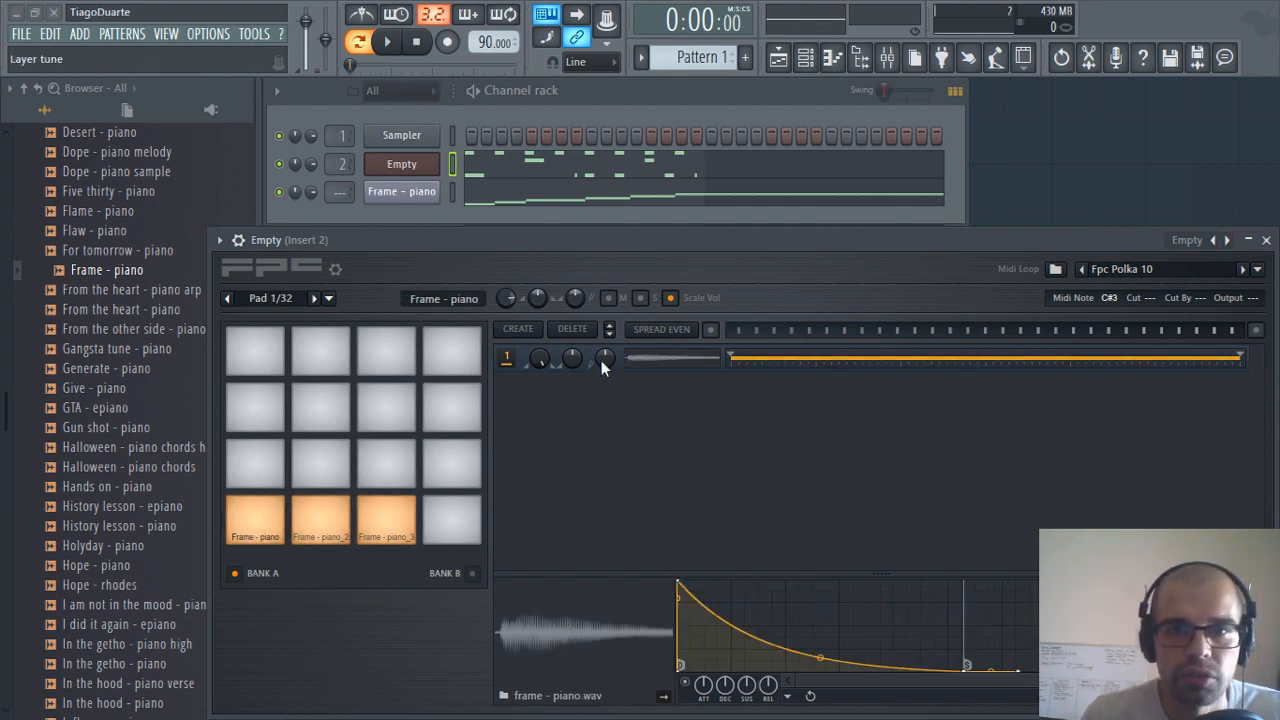
click(250, 520)
click(260, 525)
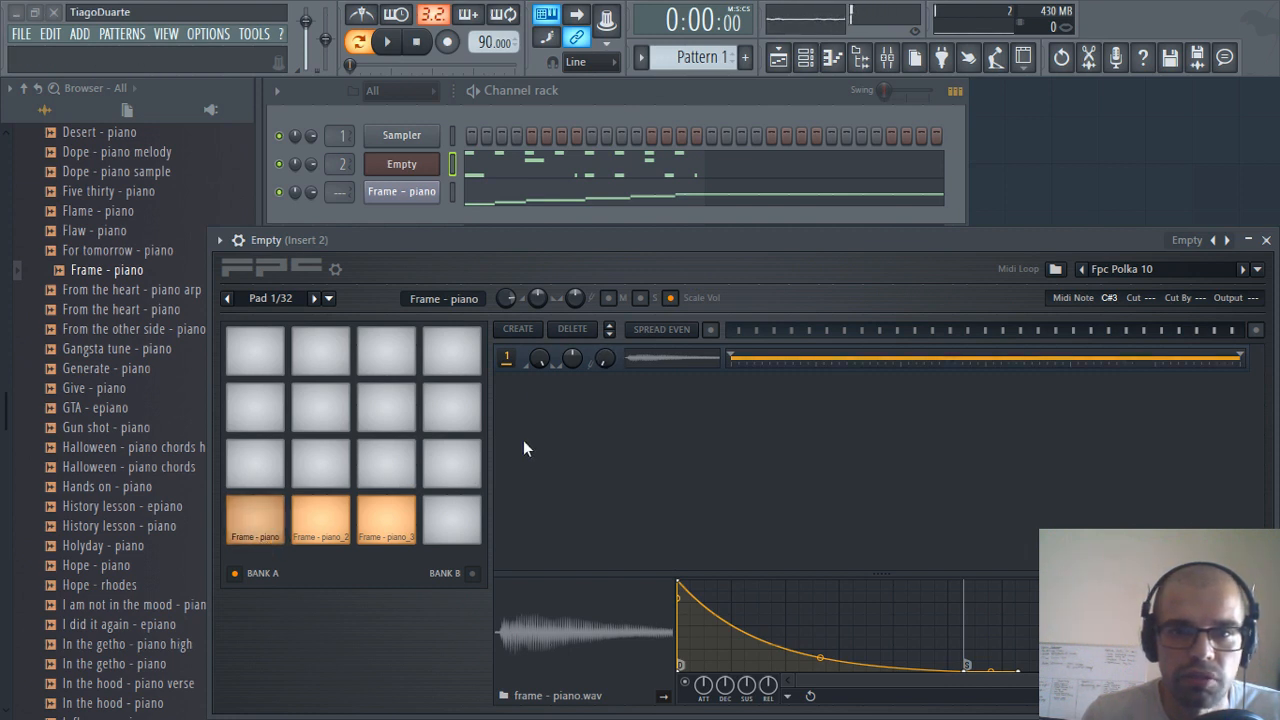
click(316, 525)
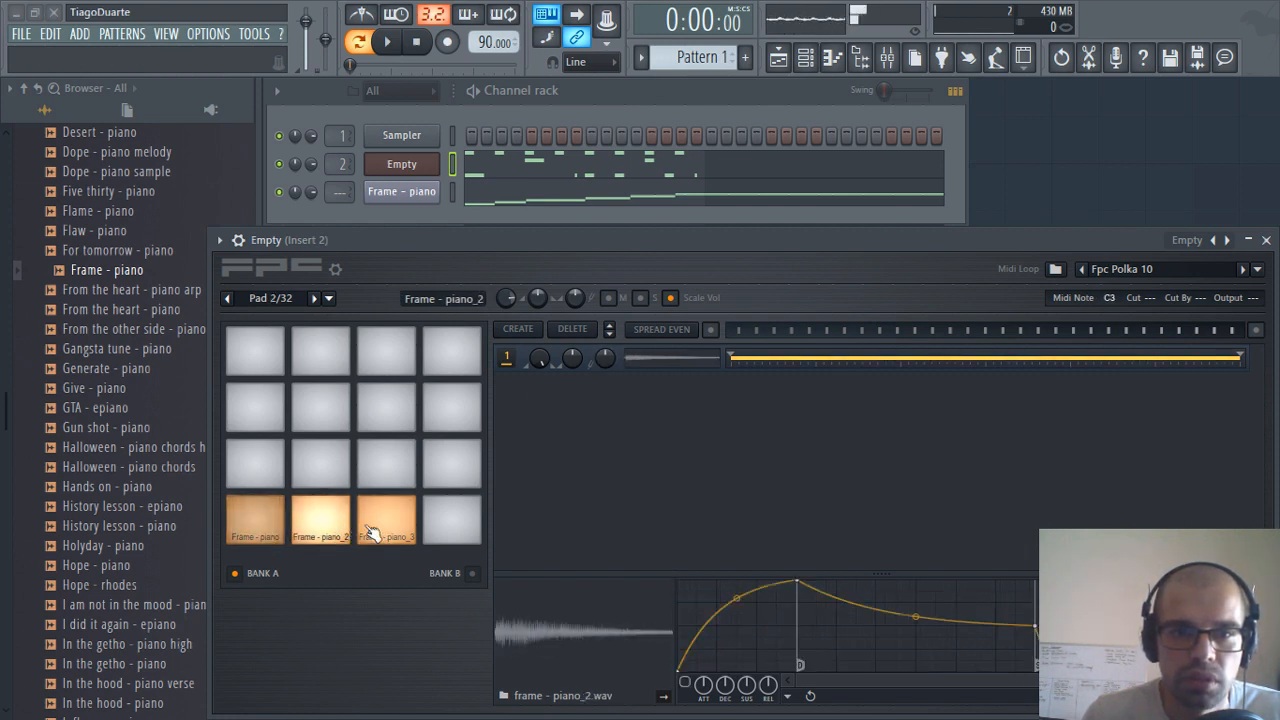
click(323, 532)
click(366, 533)
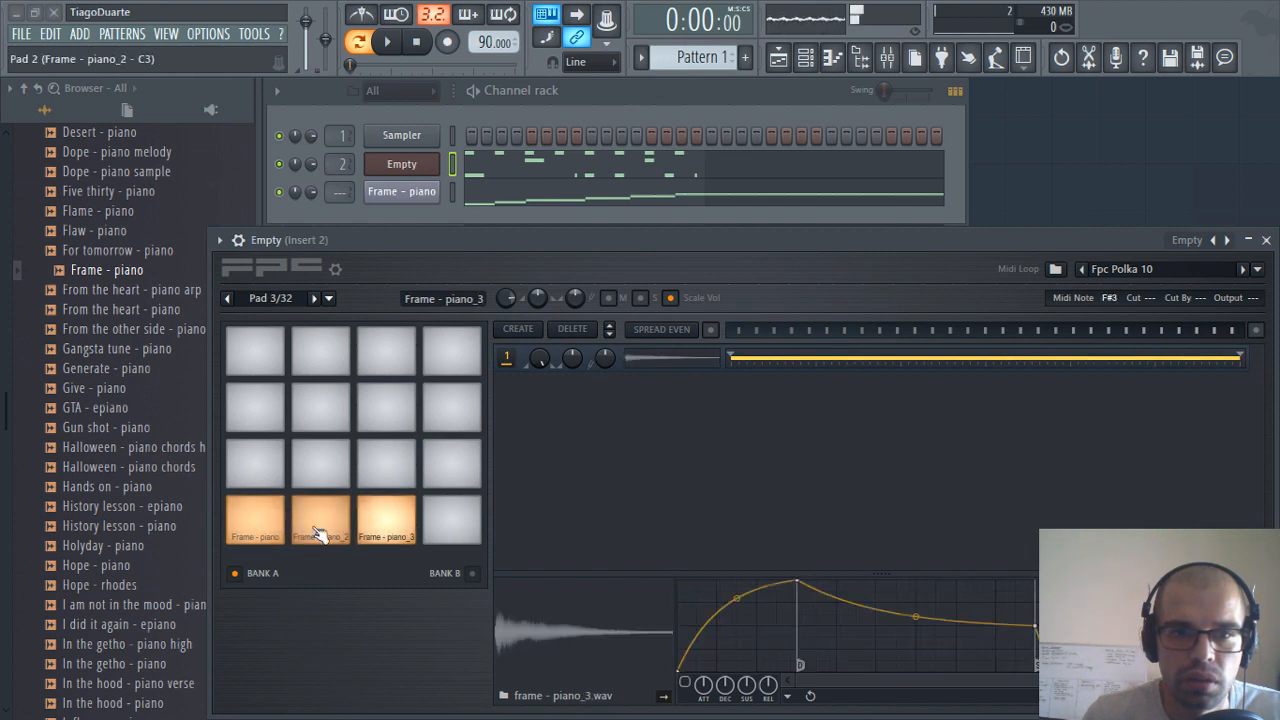
Play Pads 1, 2 and 3 in FPC in varying order to audition the chopped piano samples
click(322, 533)
click(278, 533)
click(269, 533)
click(325, 533)
click(368, 532)
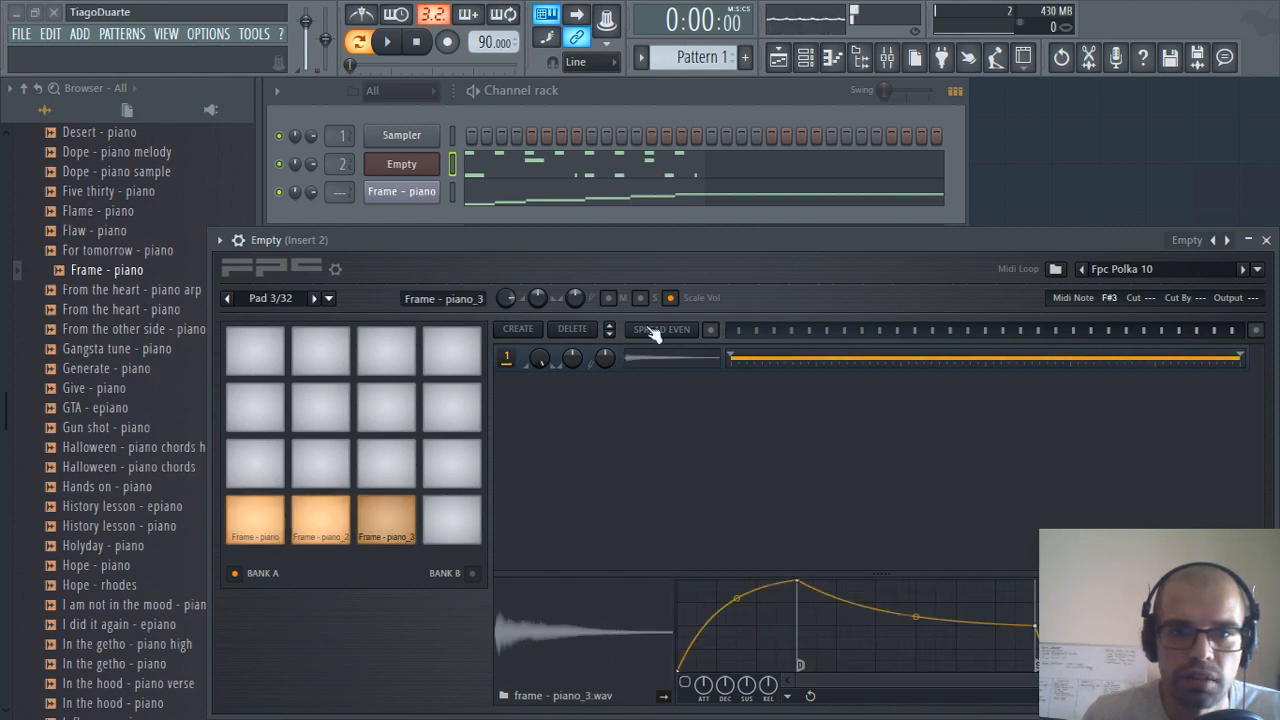
click(372, 532)
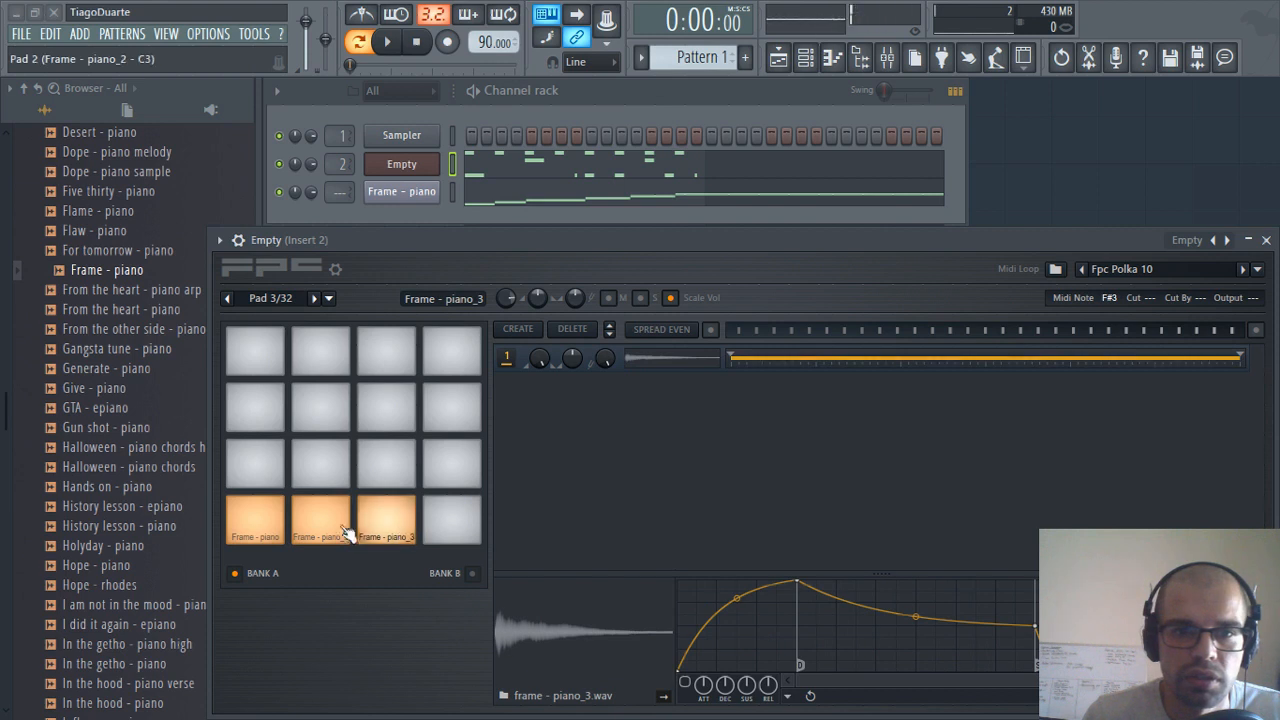
click(332, 532)
click(272, 533)
click(318, 534)
click(378, 534)
click(327, 534)
click(325, 533)
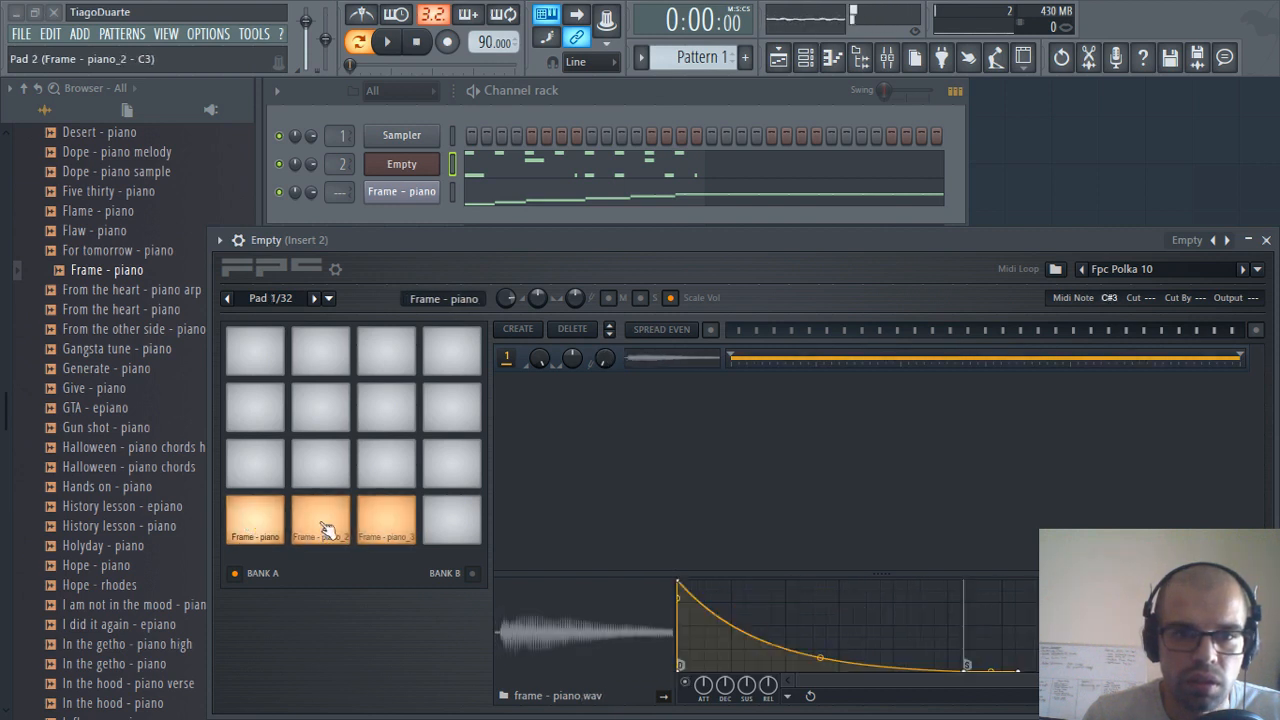
click(380, 526)
click(390, 533)
click(320, 528)
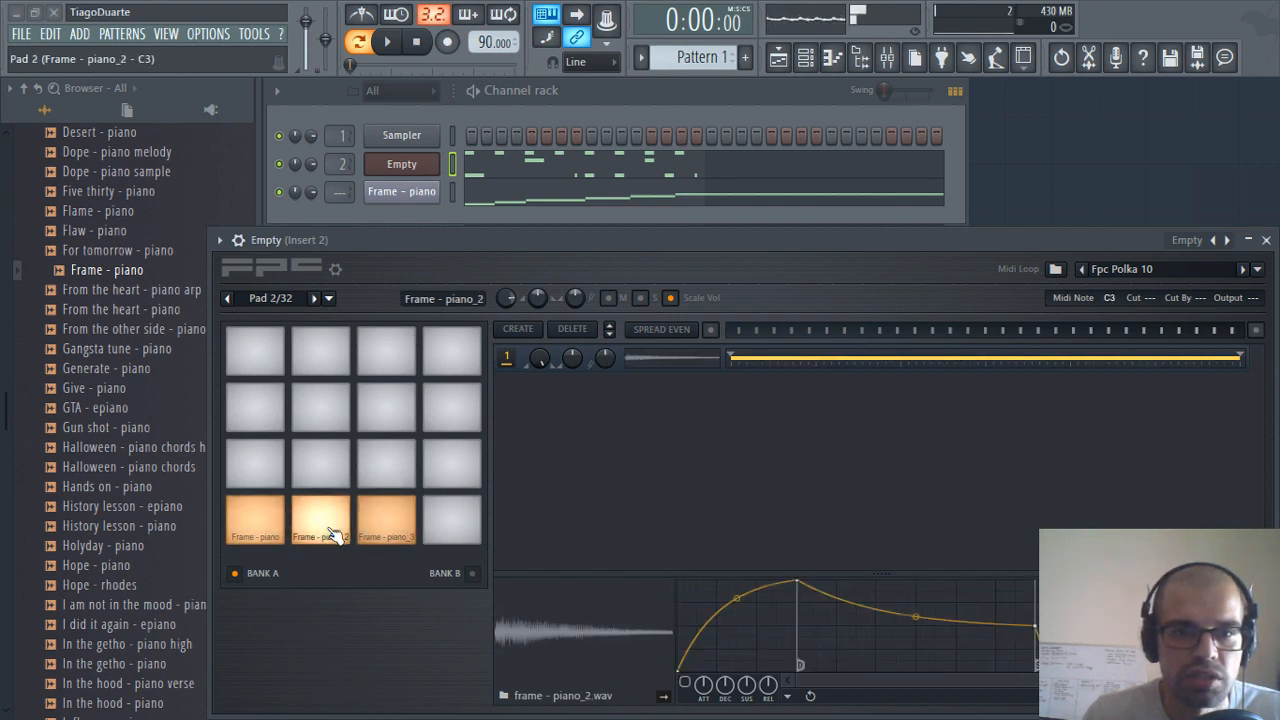
click(251, 523)
click(335, 530)
click(390, 528)
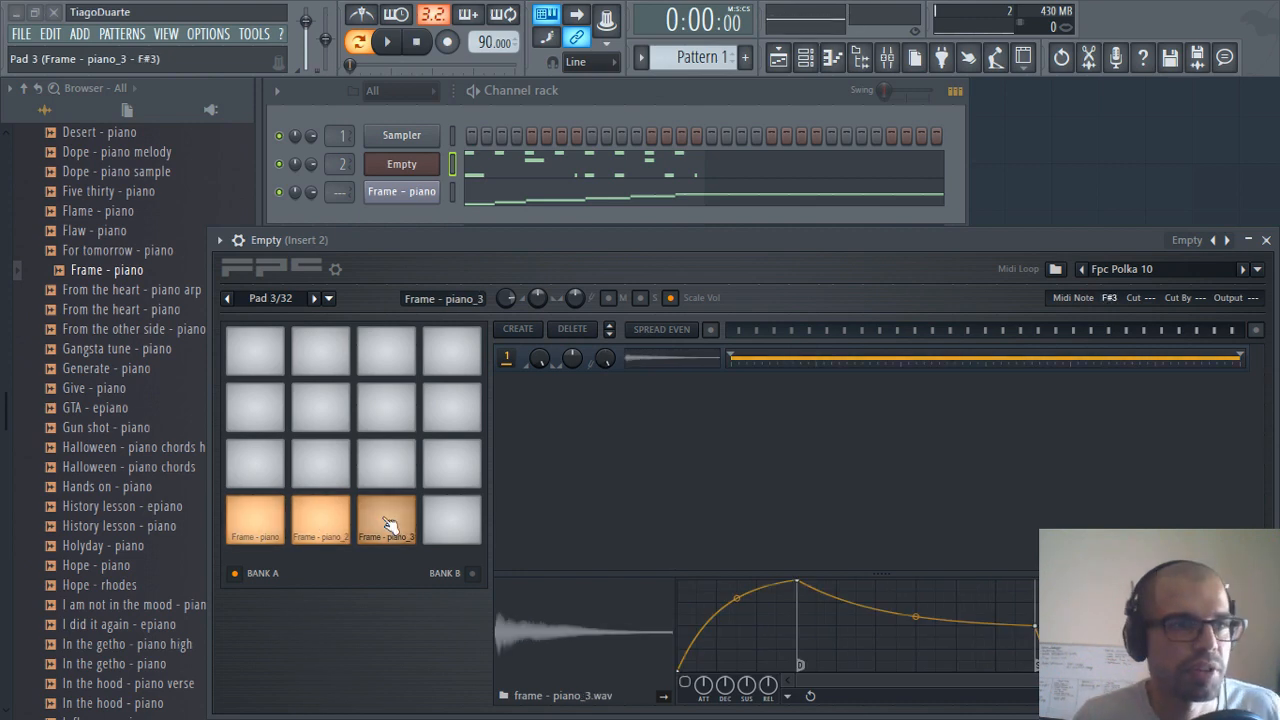
click(390, 528)
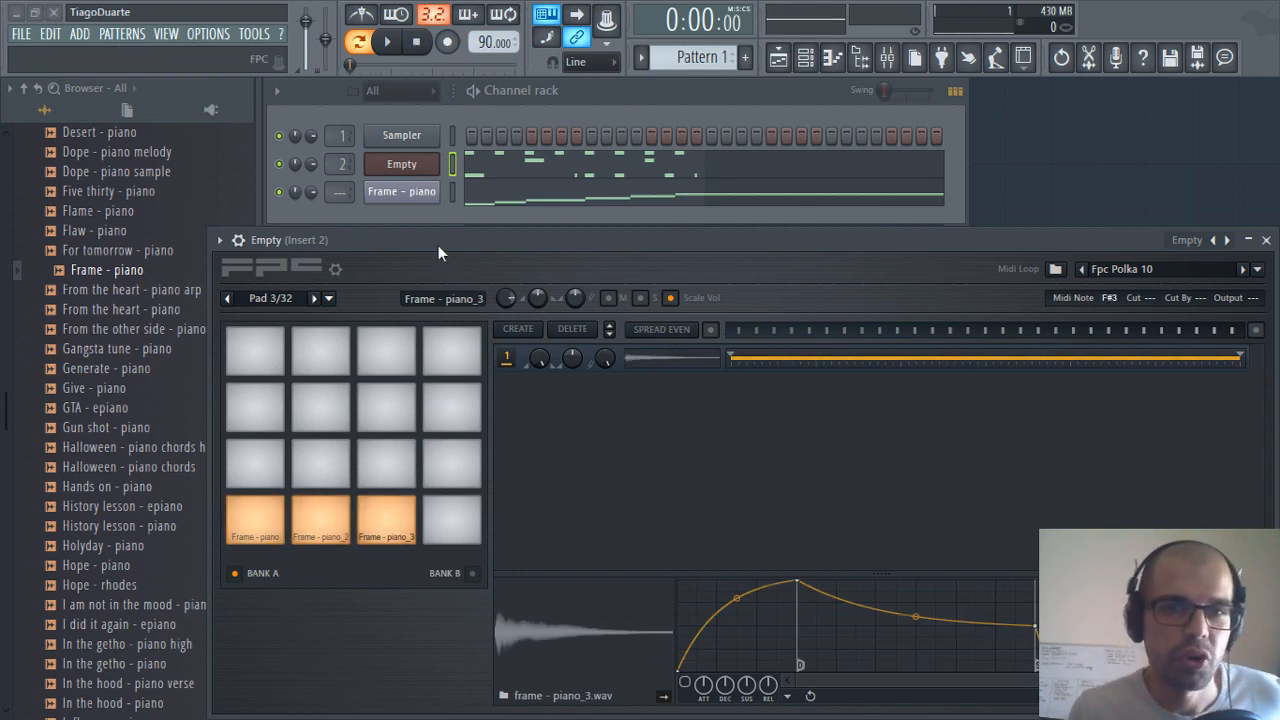
Open the Frame - piano Slicex channel, reposition its window and try playing its slices from the typing keyboard
click(405, 194)
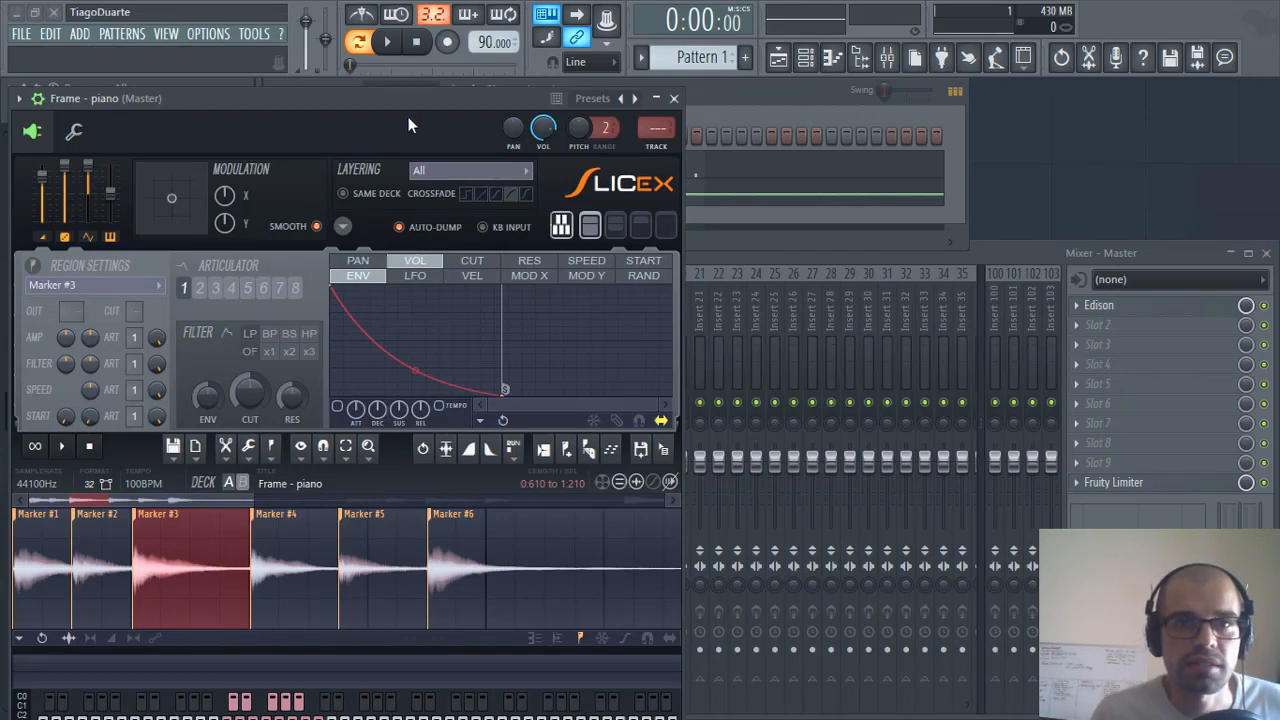
drag(407, 106, 587, 45)
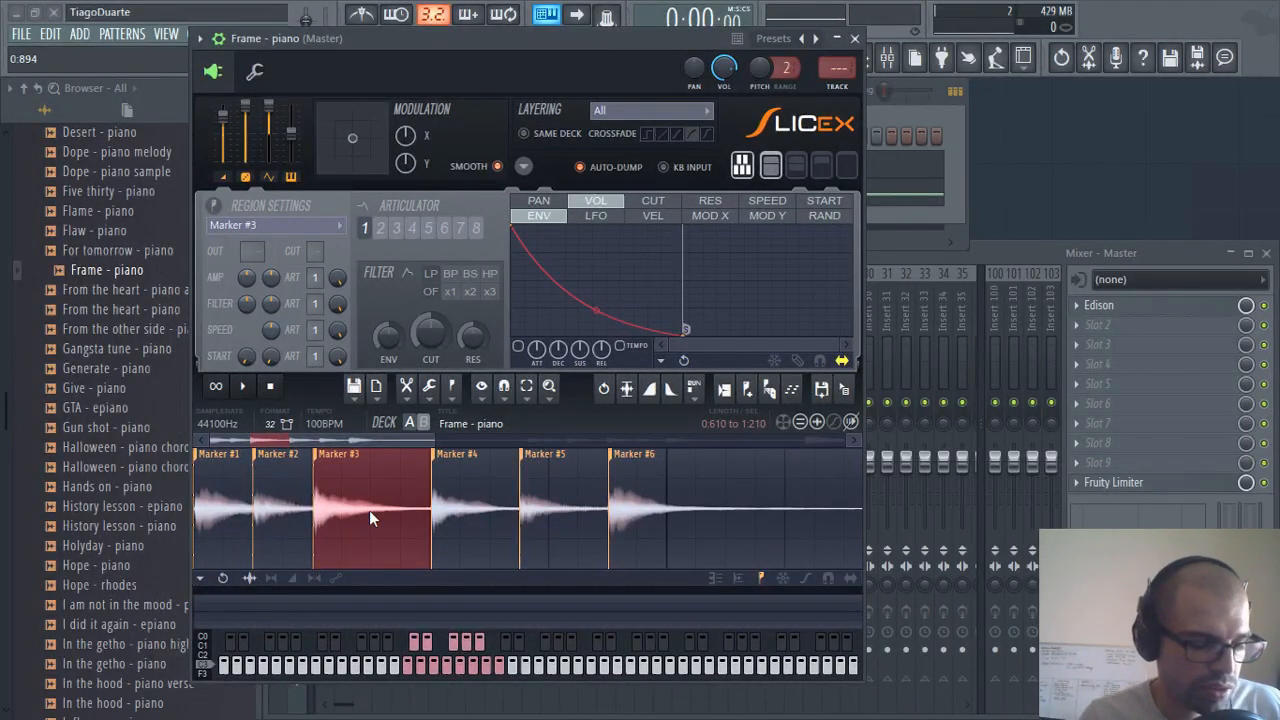
key(s)
key(z)
key(v)
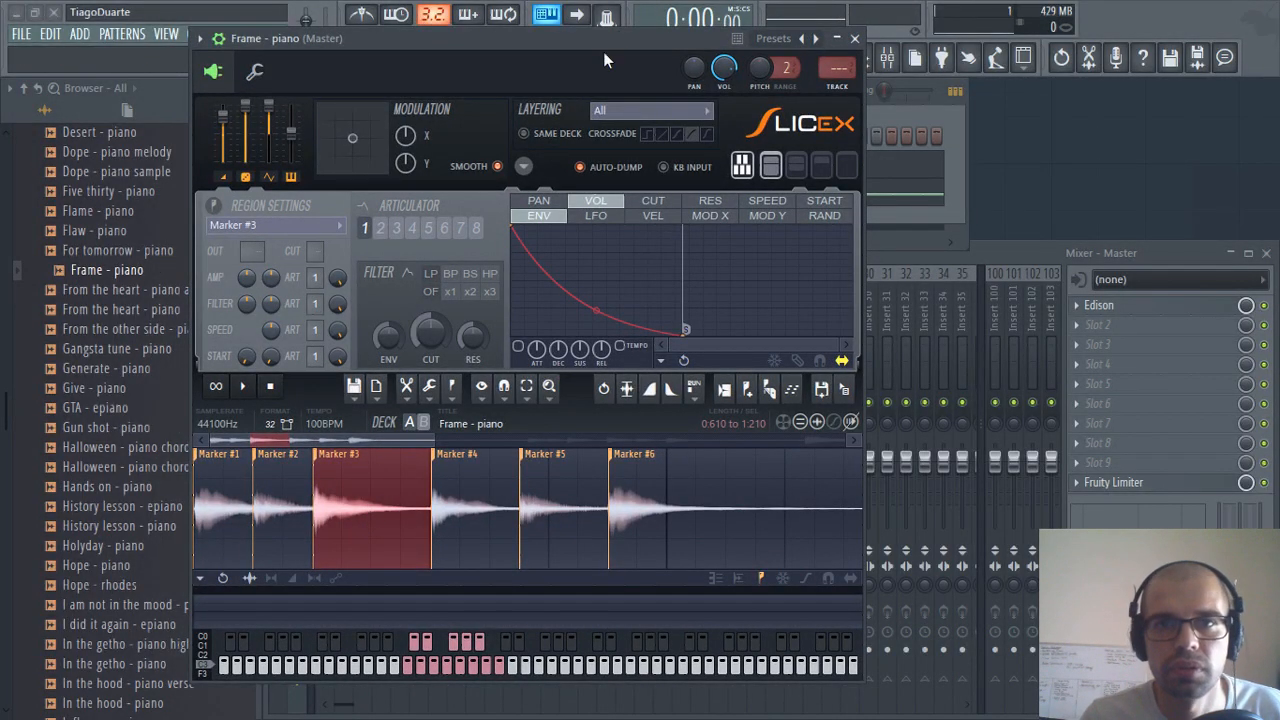
drag(602, 43, 596, 103)
right_click(548, 15)
click(568, 66)
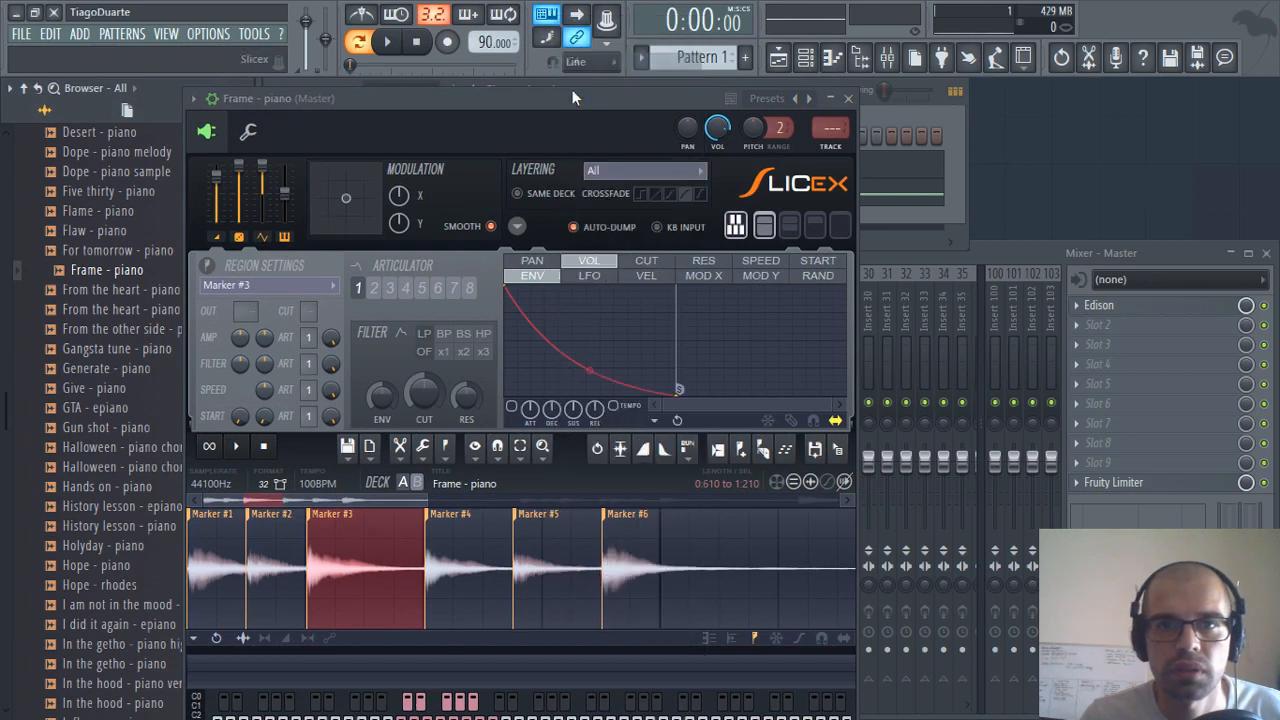
Play the Slicex piano slices from the typing keyboard, returning the browser to all content and moving Slicex clear of the channel rack
key(z)
key(z)
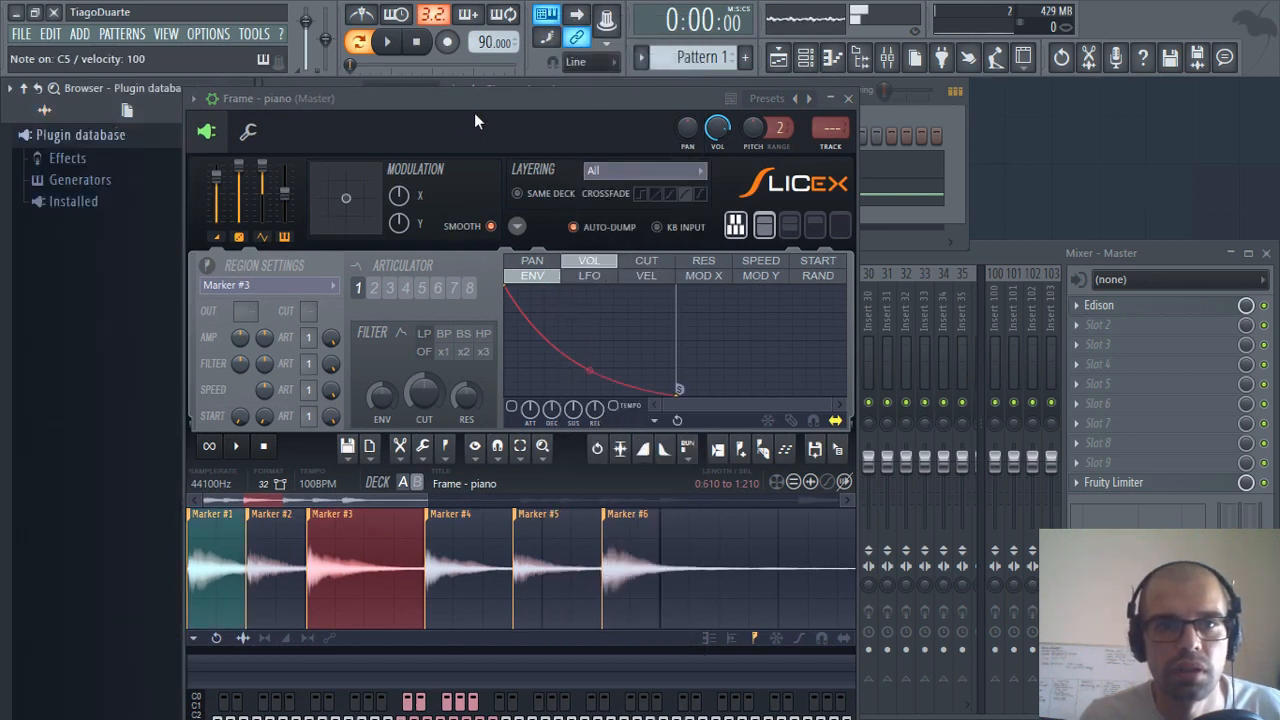
click(54, 117)
key(z)
key(d)
drag(445, 98, 661, 51)
key(v)
key(d)
key(z)
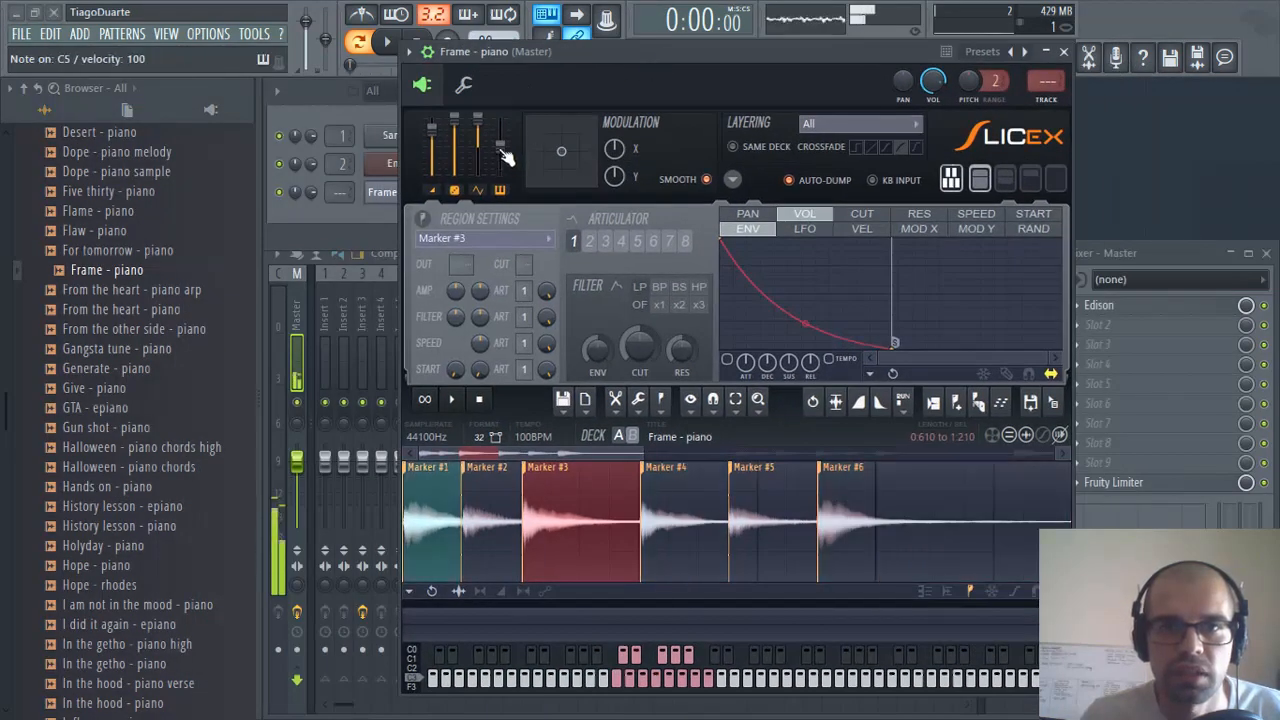
key(z)
Raise the Slicex master pitch to about +243 cents and play the different slices from the typing keyboard
drag(501, 150, 501, 141)
key(z)
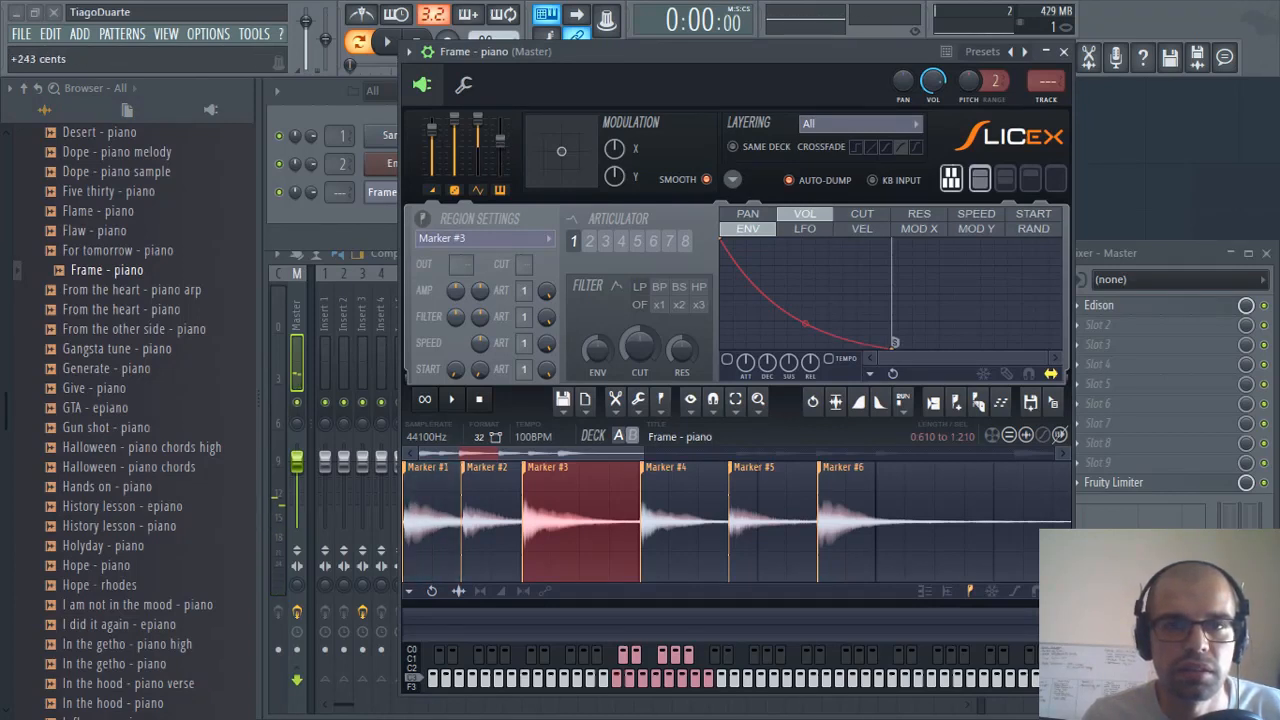
key(z)
key(d)
key(v)
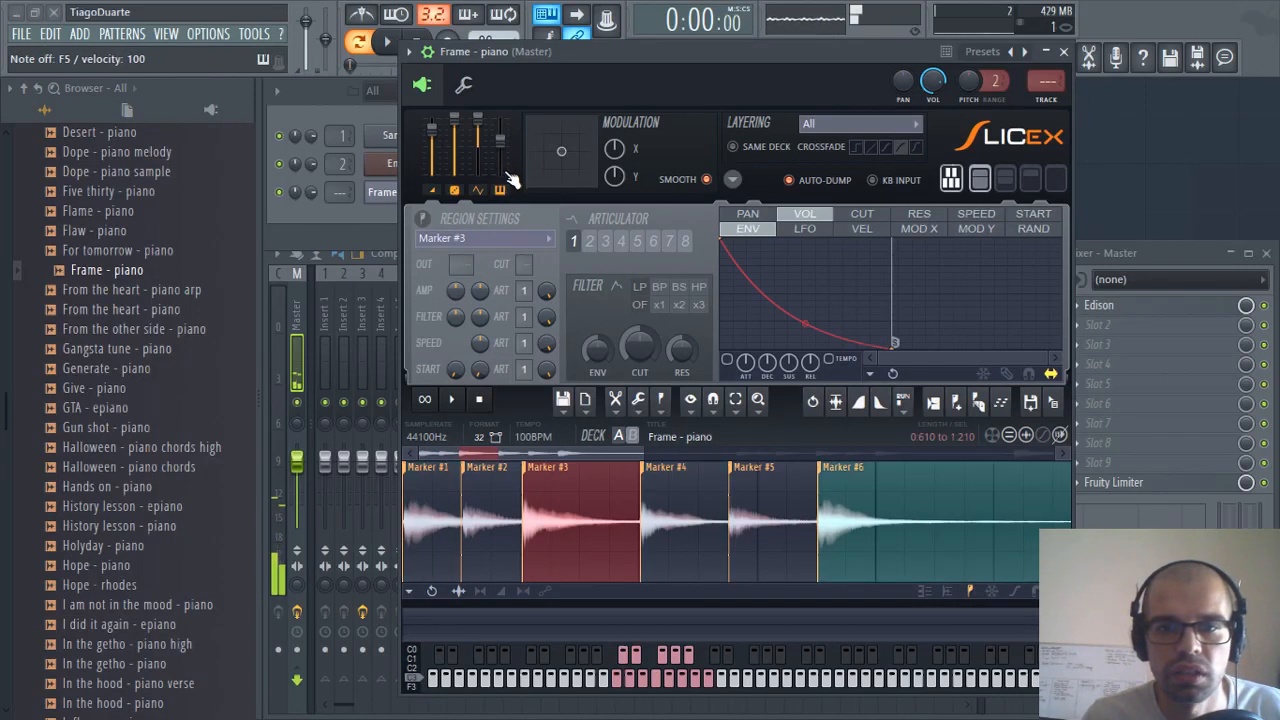
key(z)
key(x)
key(v)
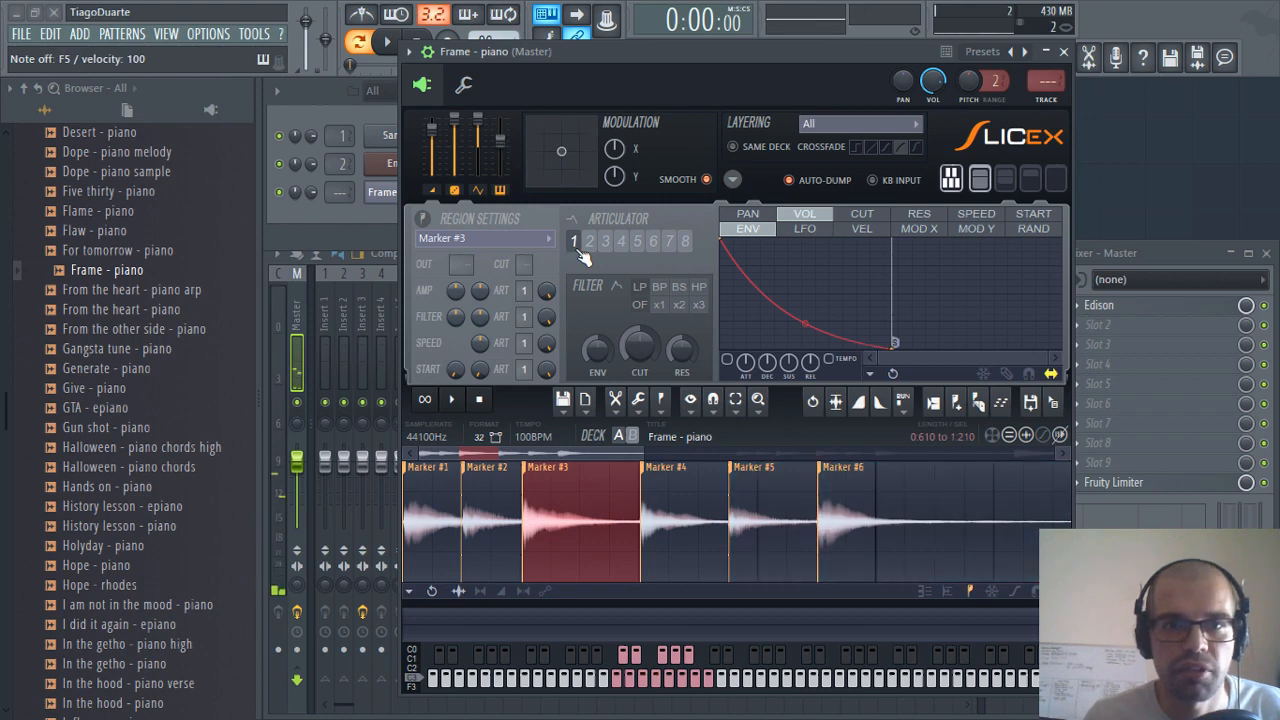
key(c)
key(s)
key(s)
key(c)
key(v)
key(z)
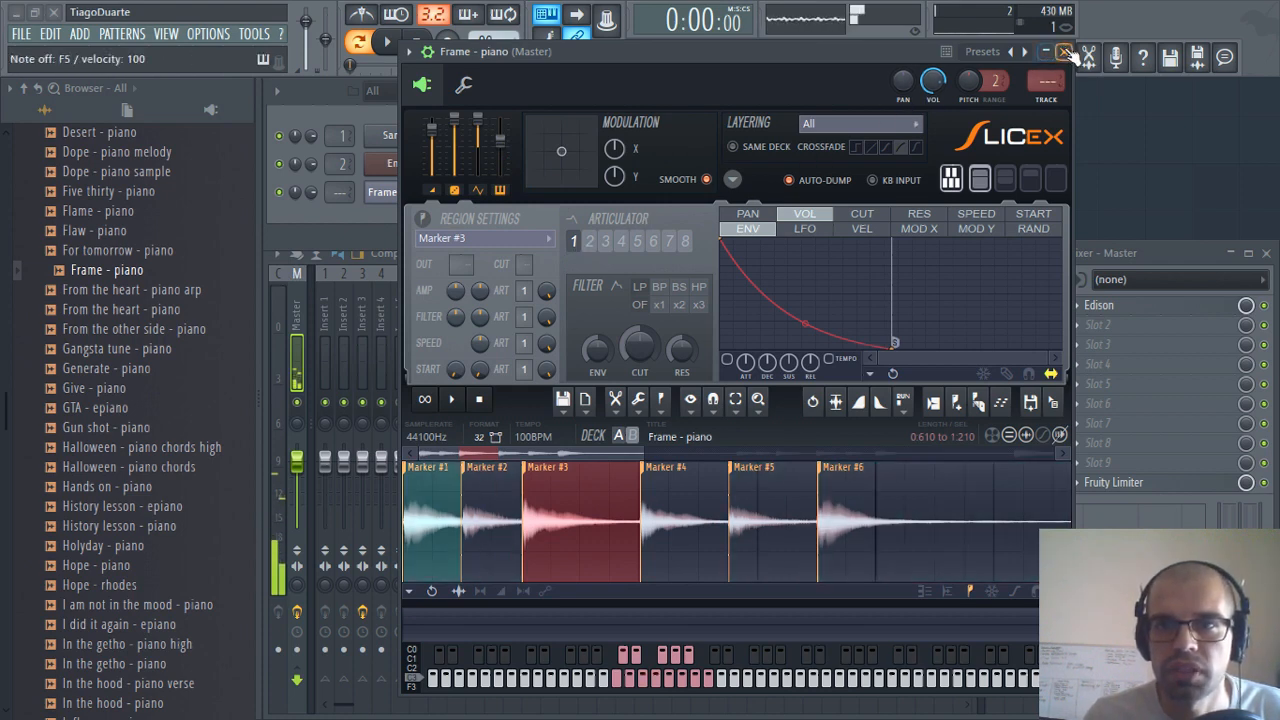
Close Slicex, reopen the FPC channel and play Pads 1, 2 and 3 in varying order for comparison
click(1064, 51)
click(401, 164)
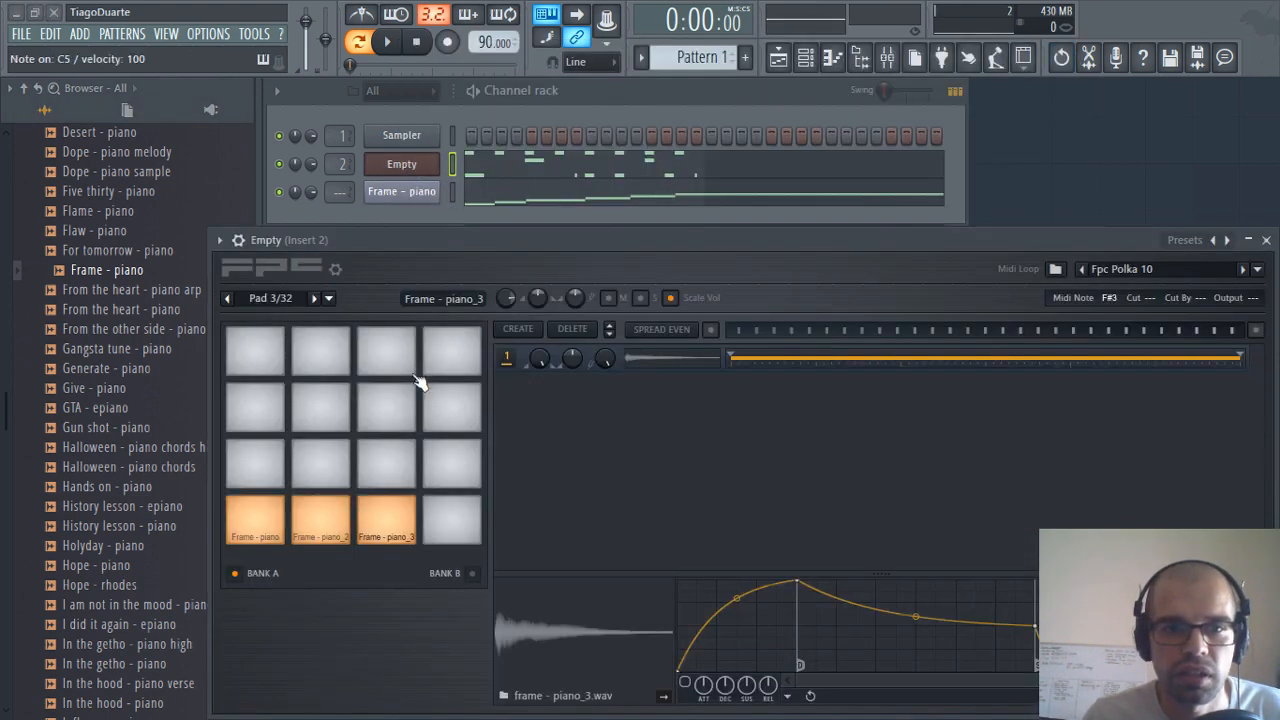
click(253, 525)
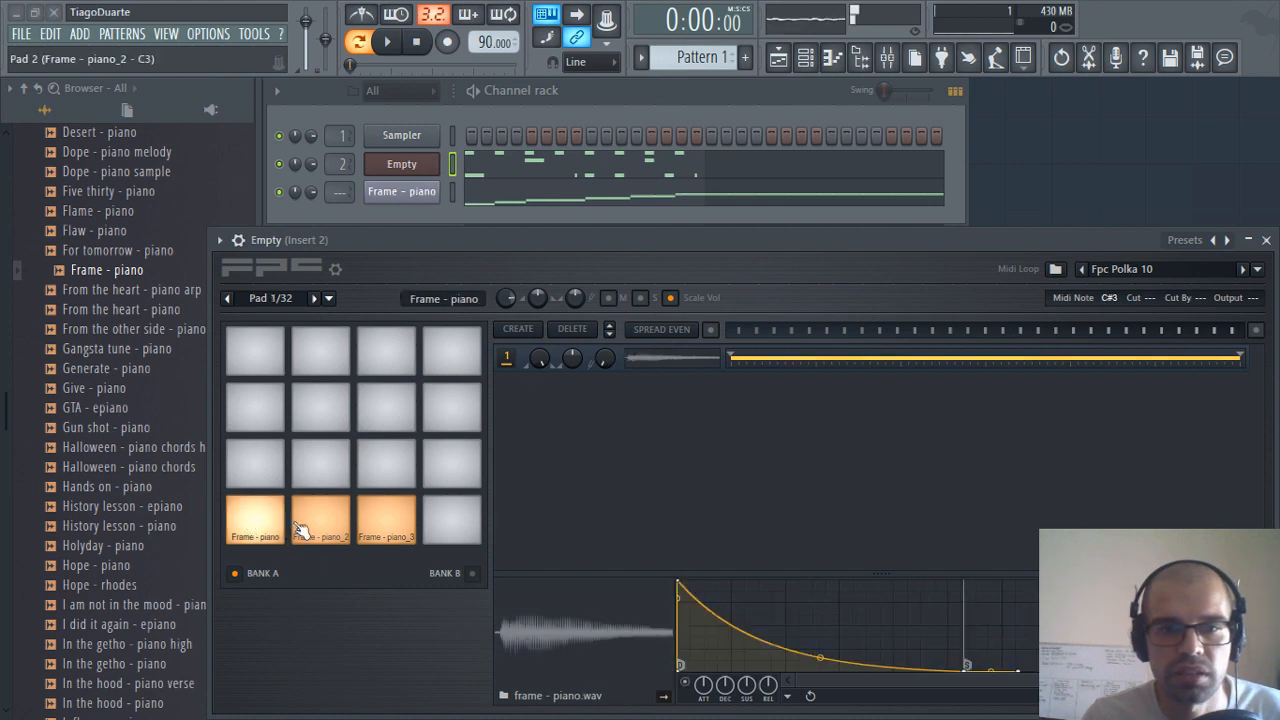
click(316, 530)
click(392, 527)
click(320, 532)
click(263, 531)
click(331, 532)
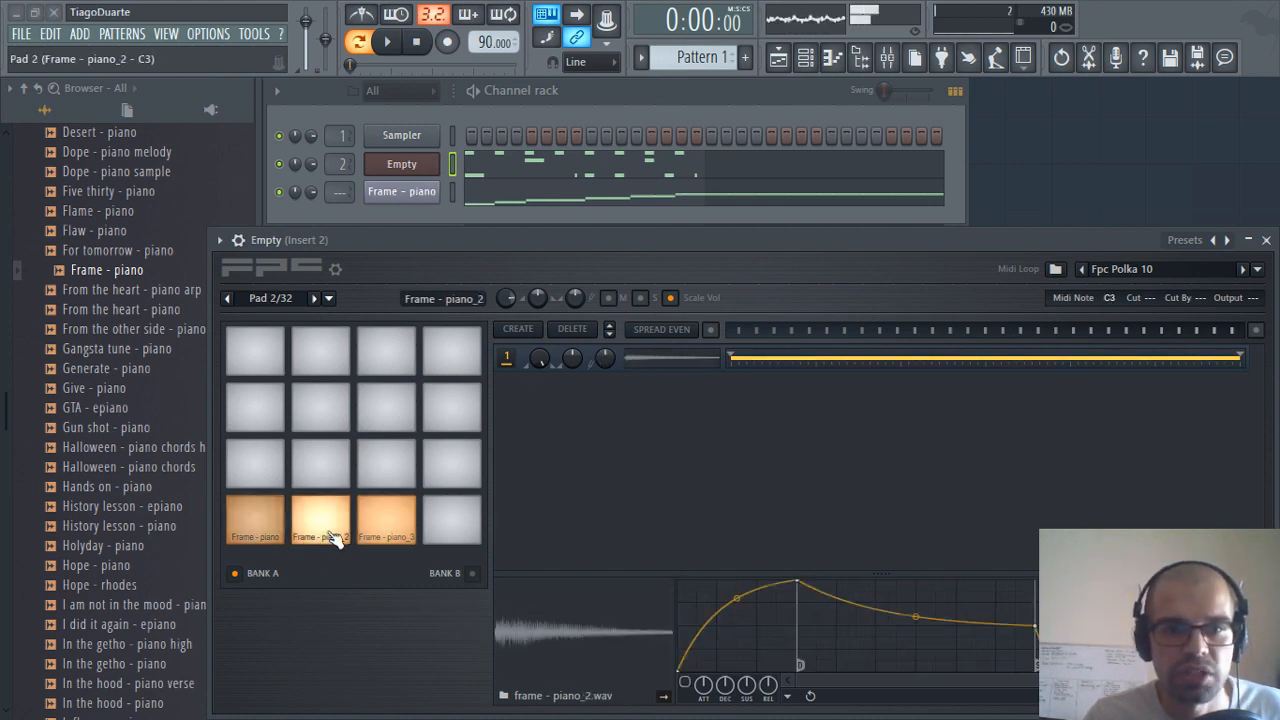
click(398, 528)
click(320, 531)
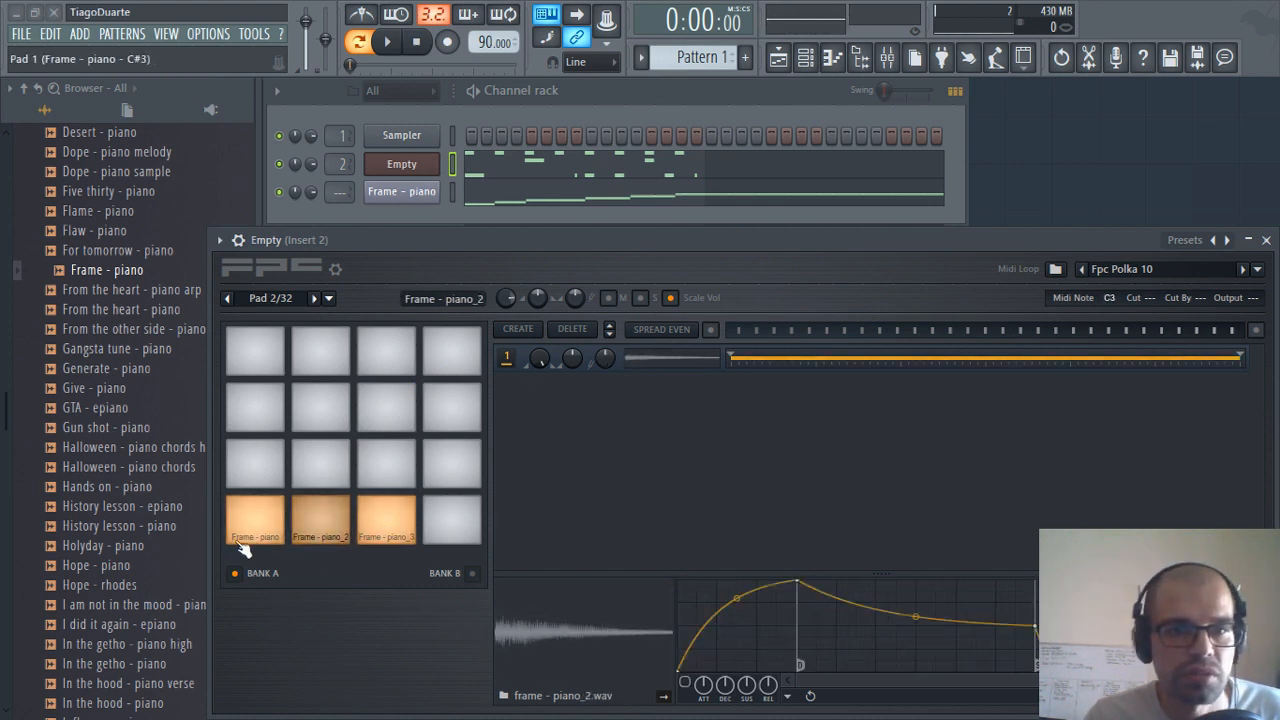
click(246, 539)
click(319, 532)
click(375, 534)
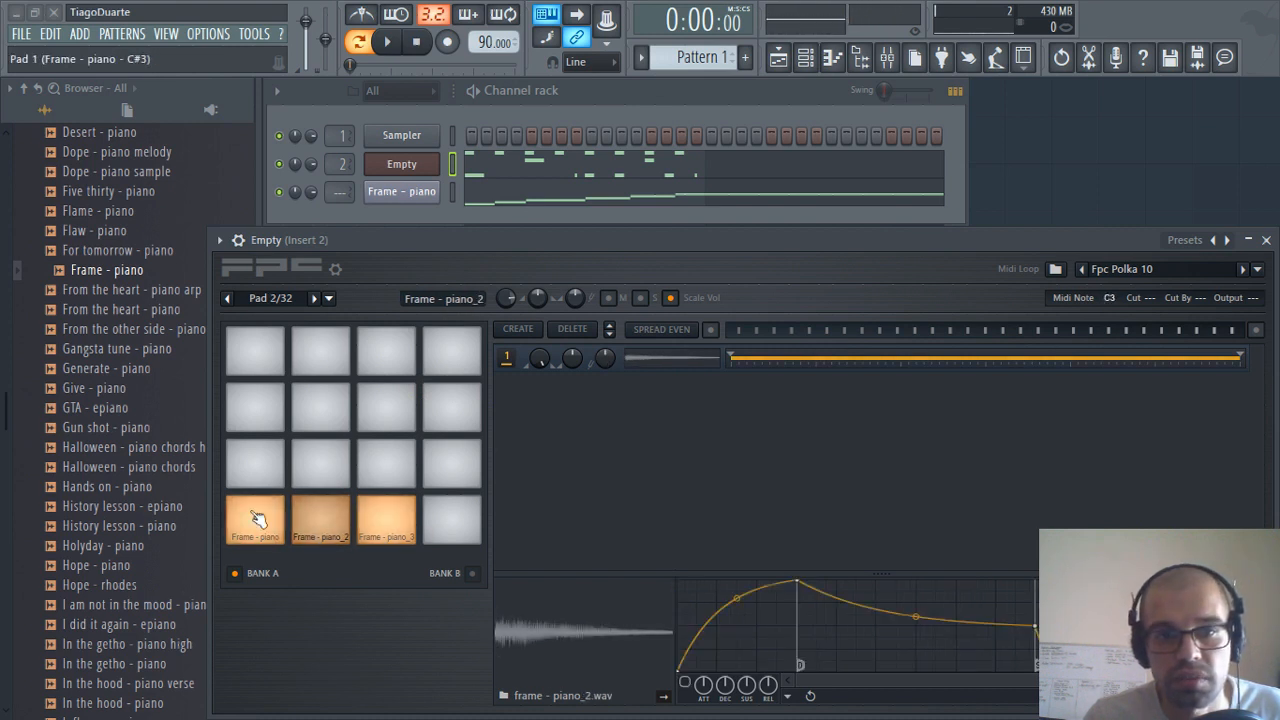
click(251, 524)
click(314, 529)
click(393, 537)
click(314, 524)
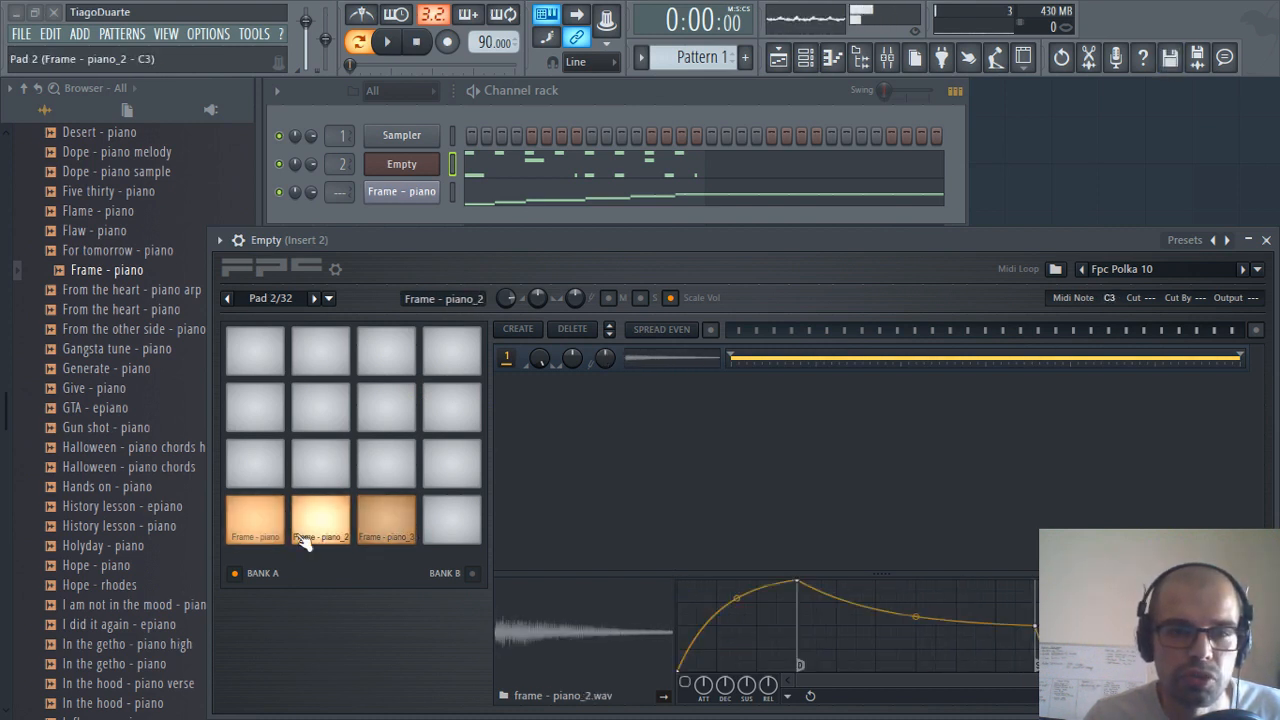
click(252, 526)
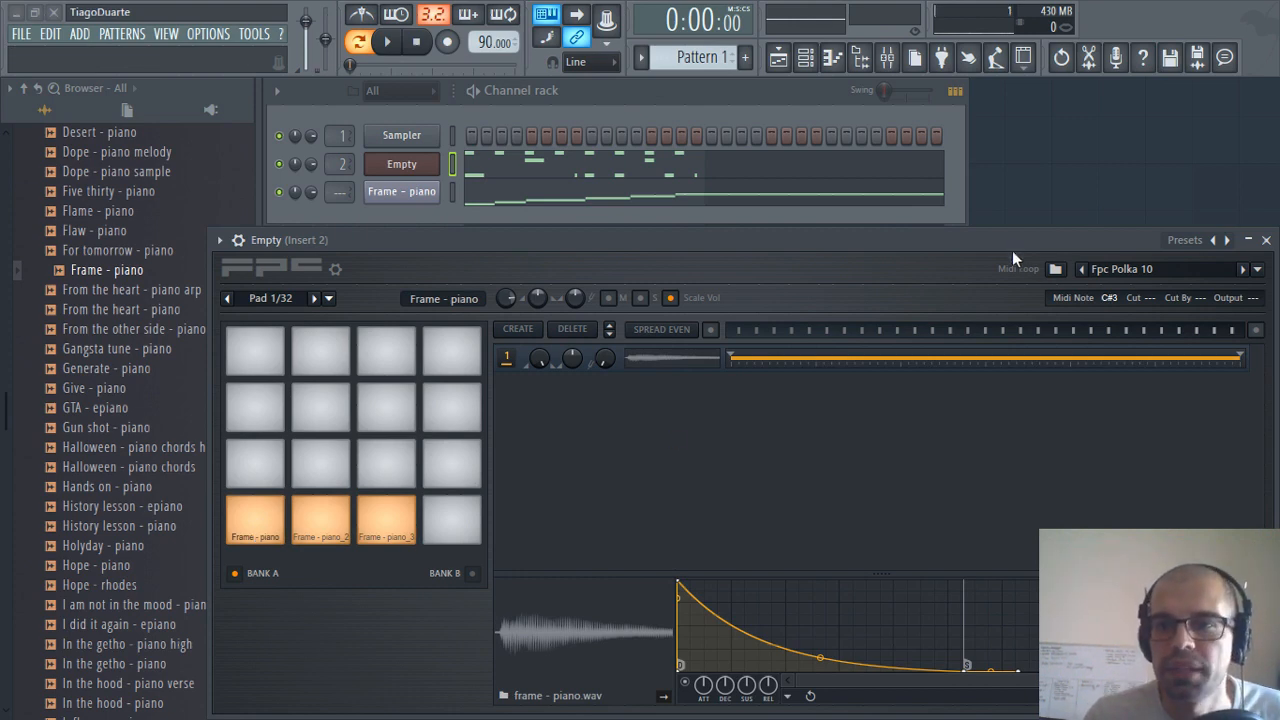
Hide the channel rack and the browser, and reposition the FPC window in the cleared workspace
drag(1012, 250, 981, 174)
click(805, 58)
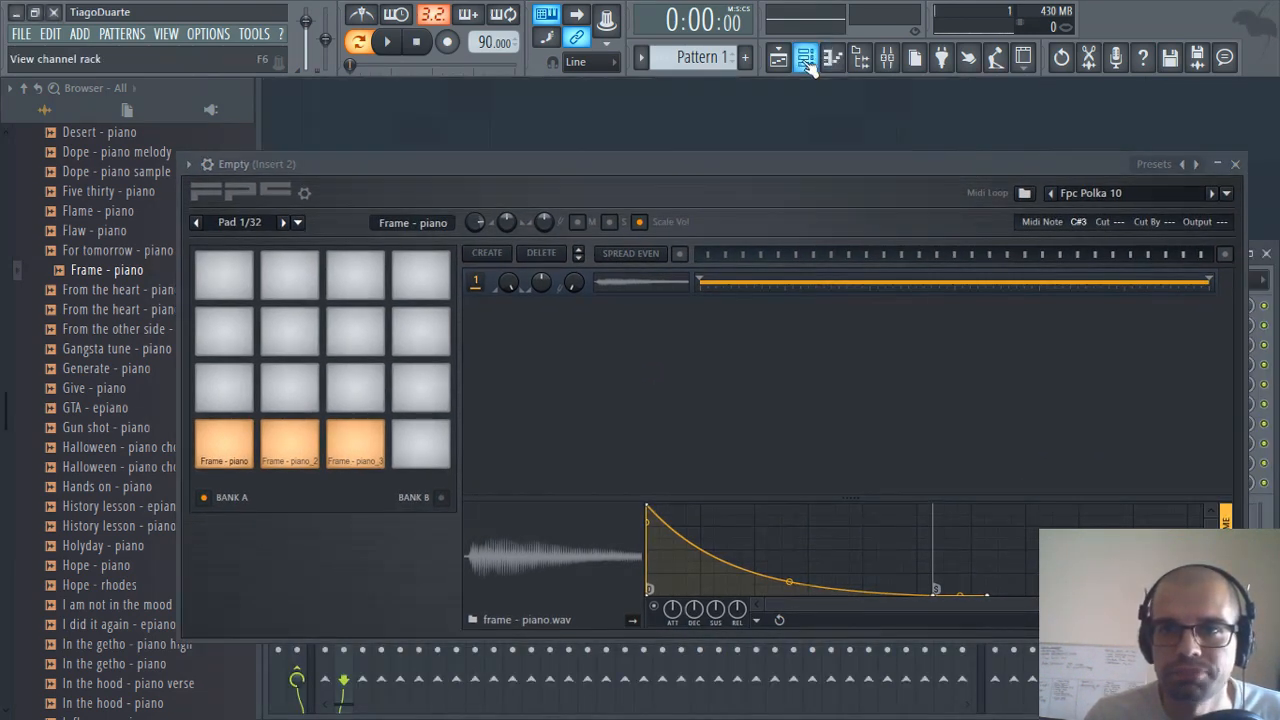
click(832, 58)
click(832, 58)
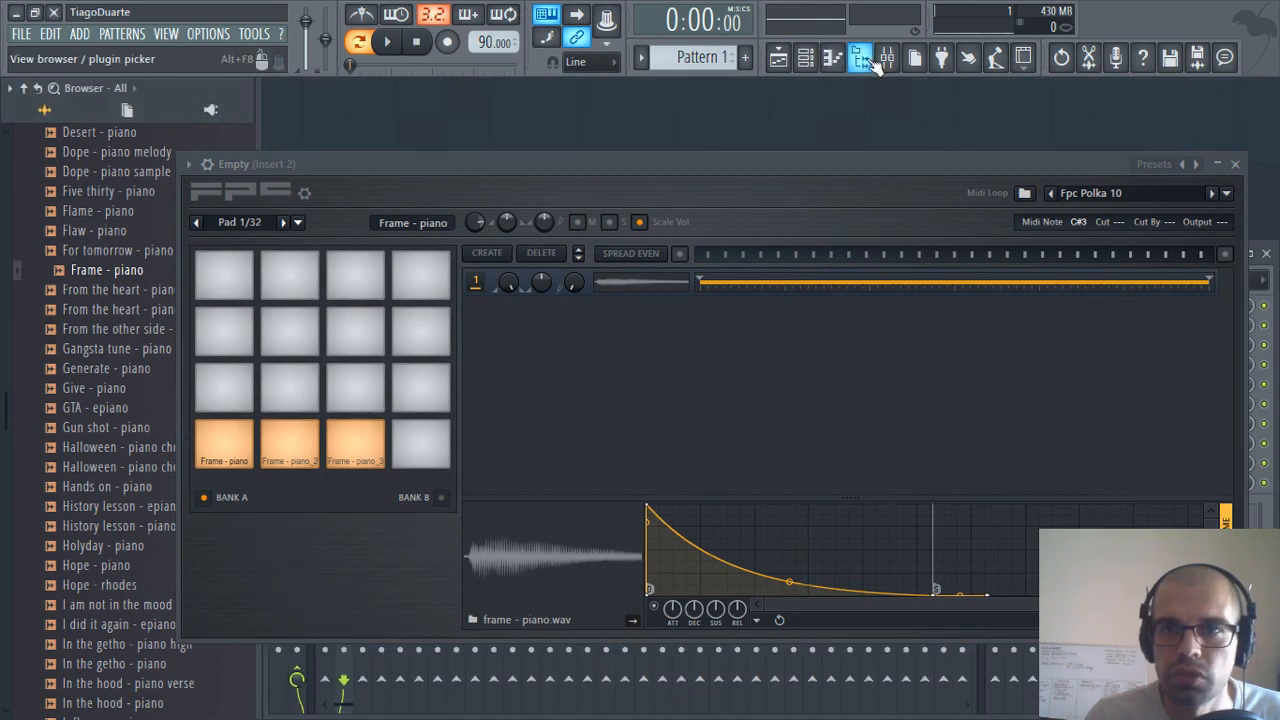
click(864, 59)
drag(662, 162, 578, 146)
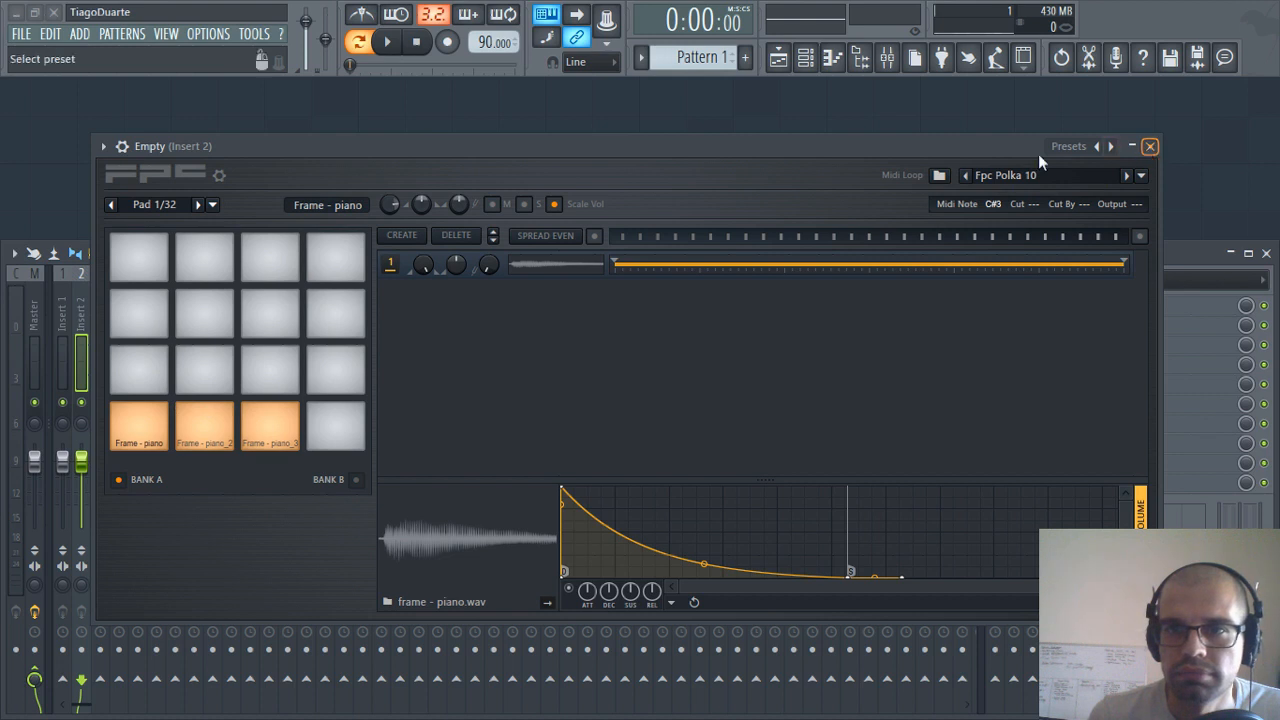
drag(799, 149, 795, 128)
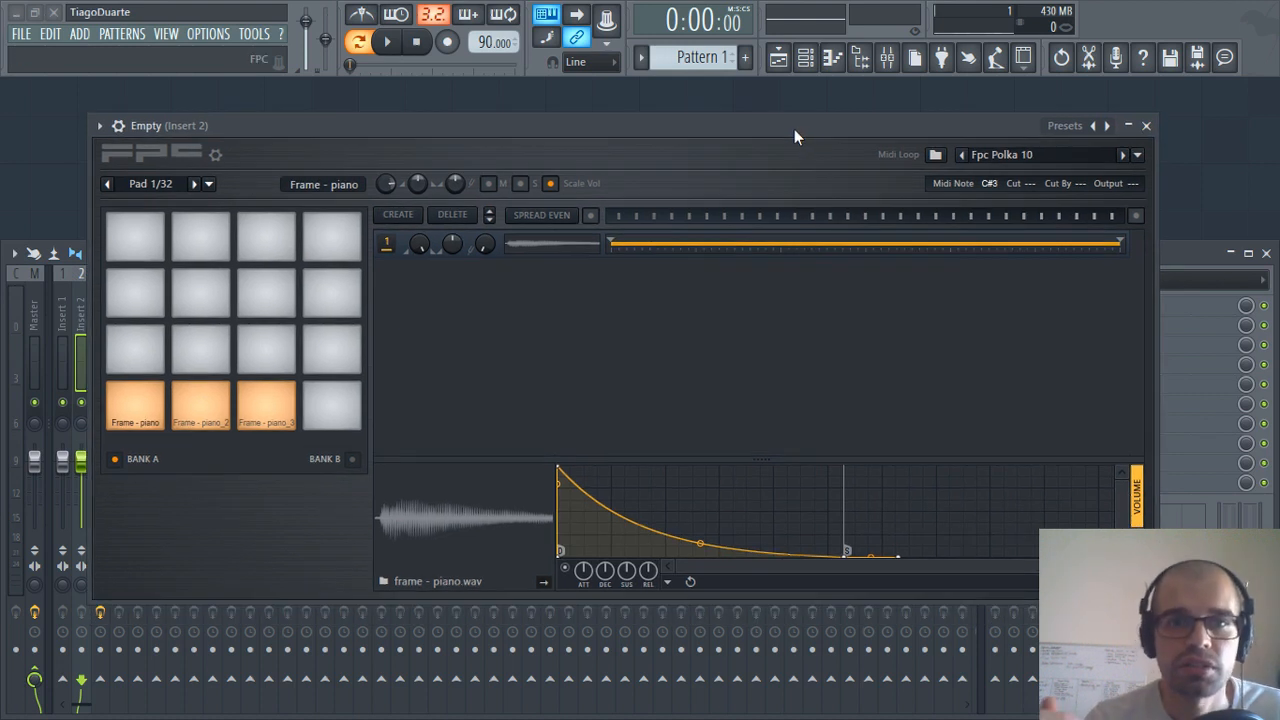